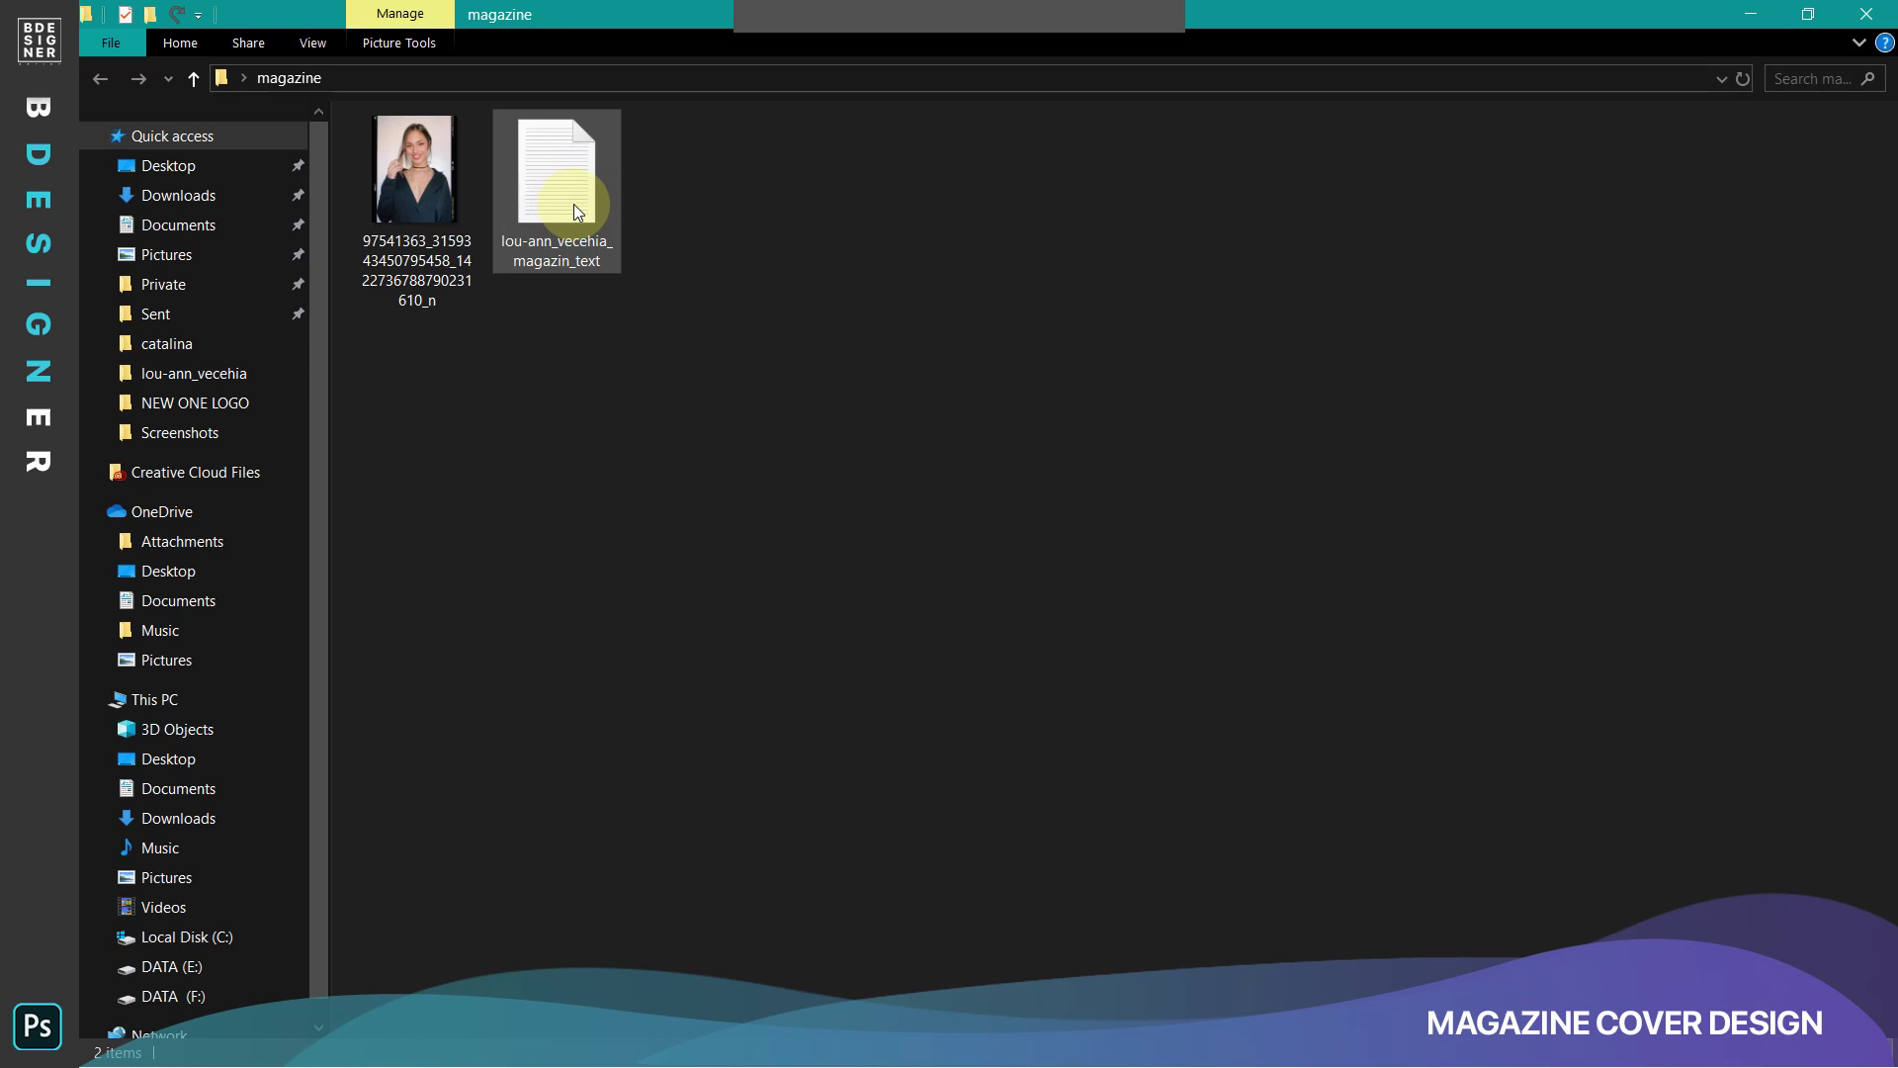
Open magazin_text in Notepad to review the cover text, then minimize Notepad and File Explorer.
double_click(574, 204)
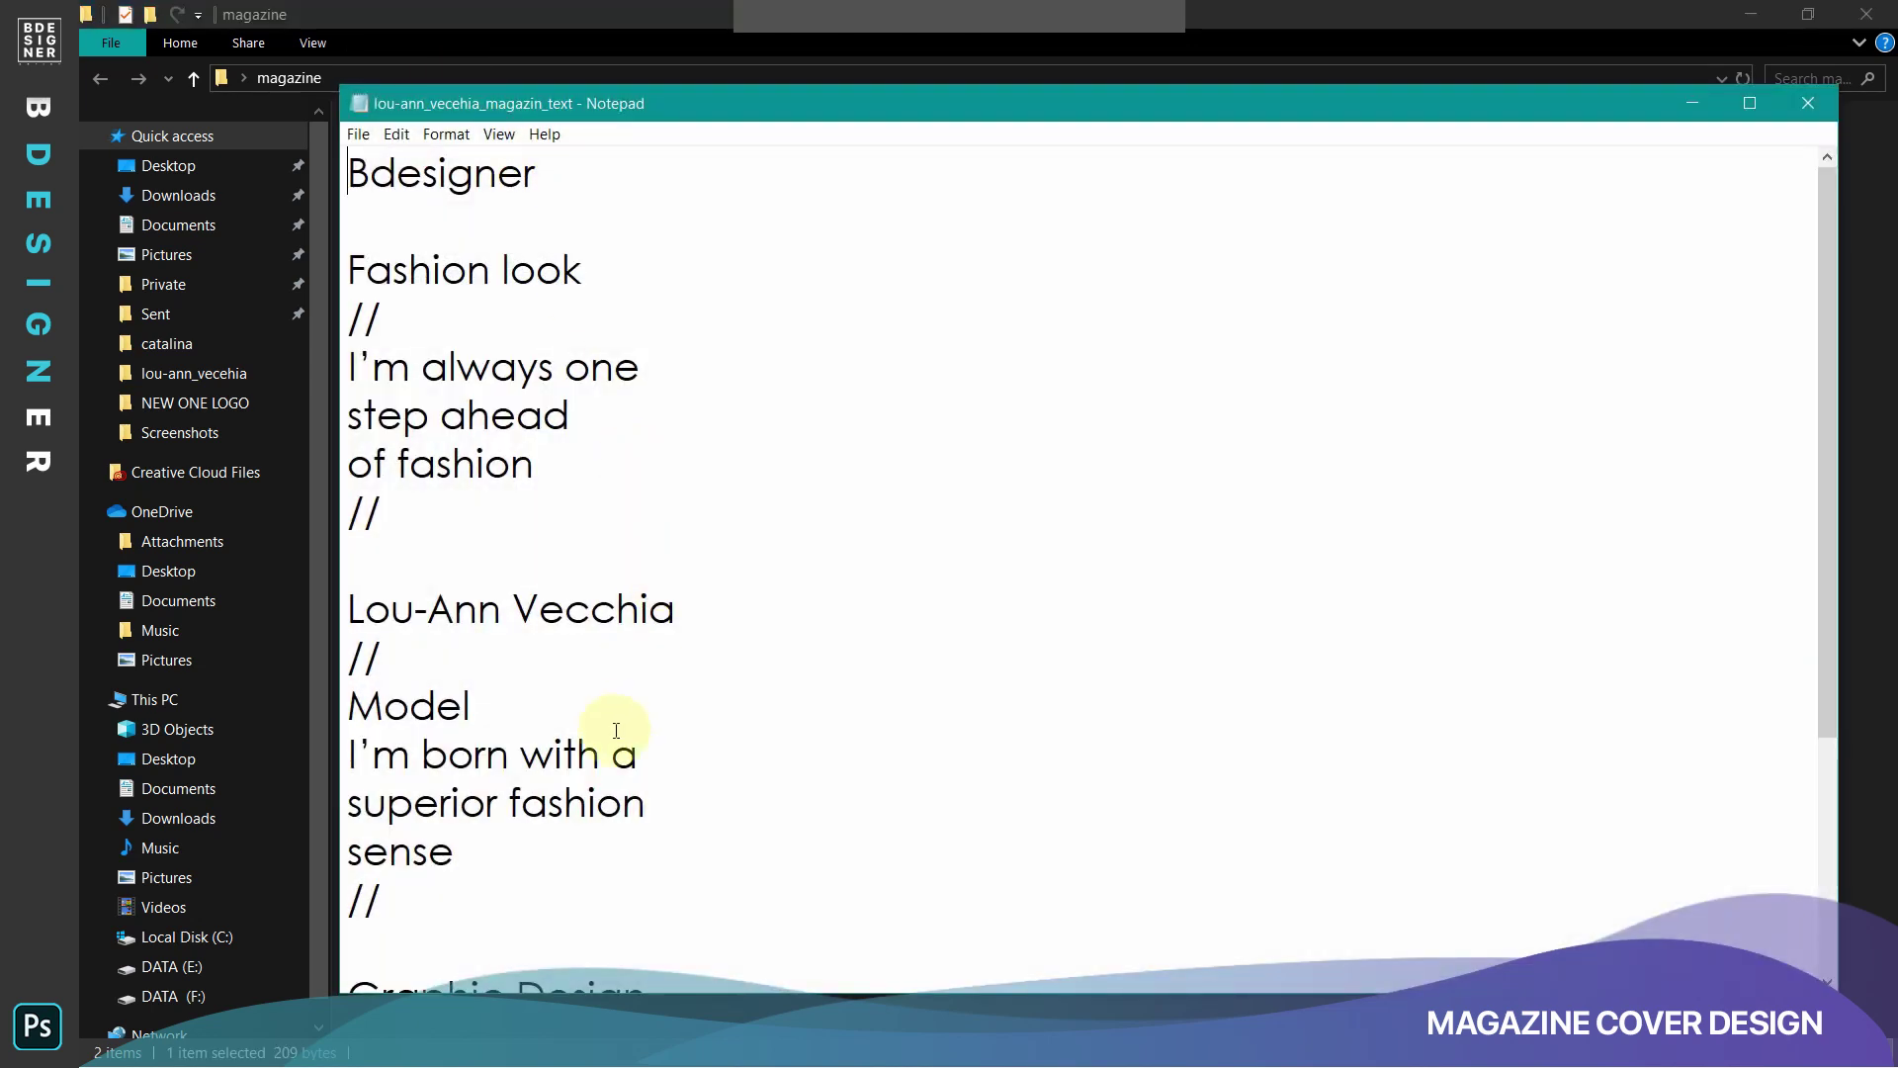
left_click_drag(714, 615, 286, 158)
left_click(852, 479)
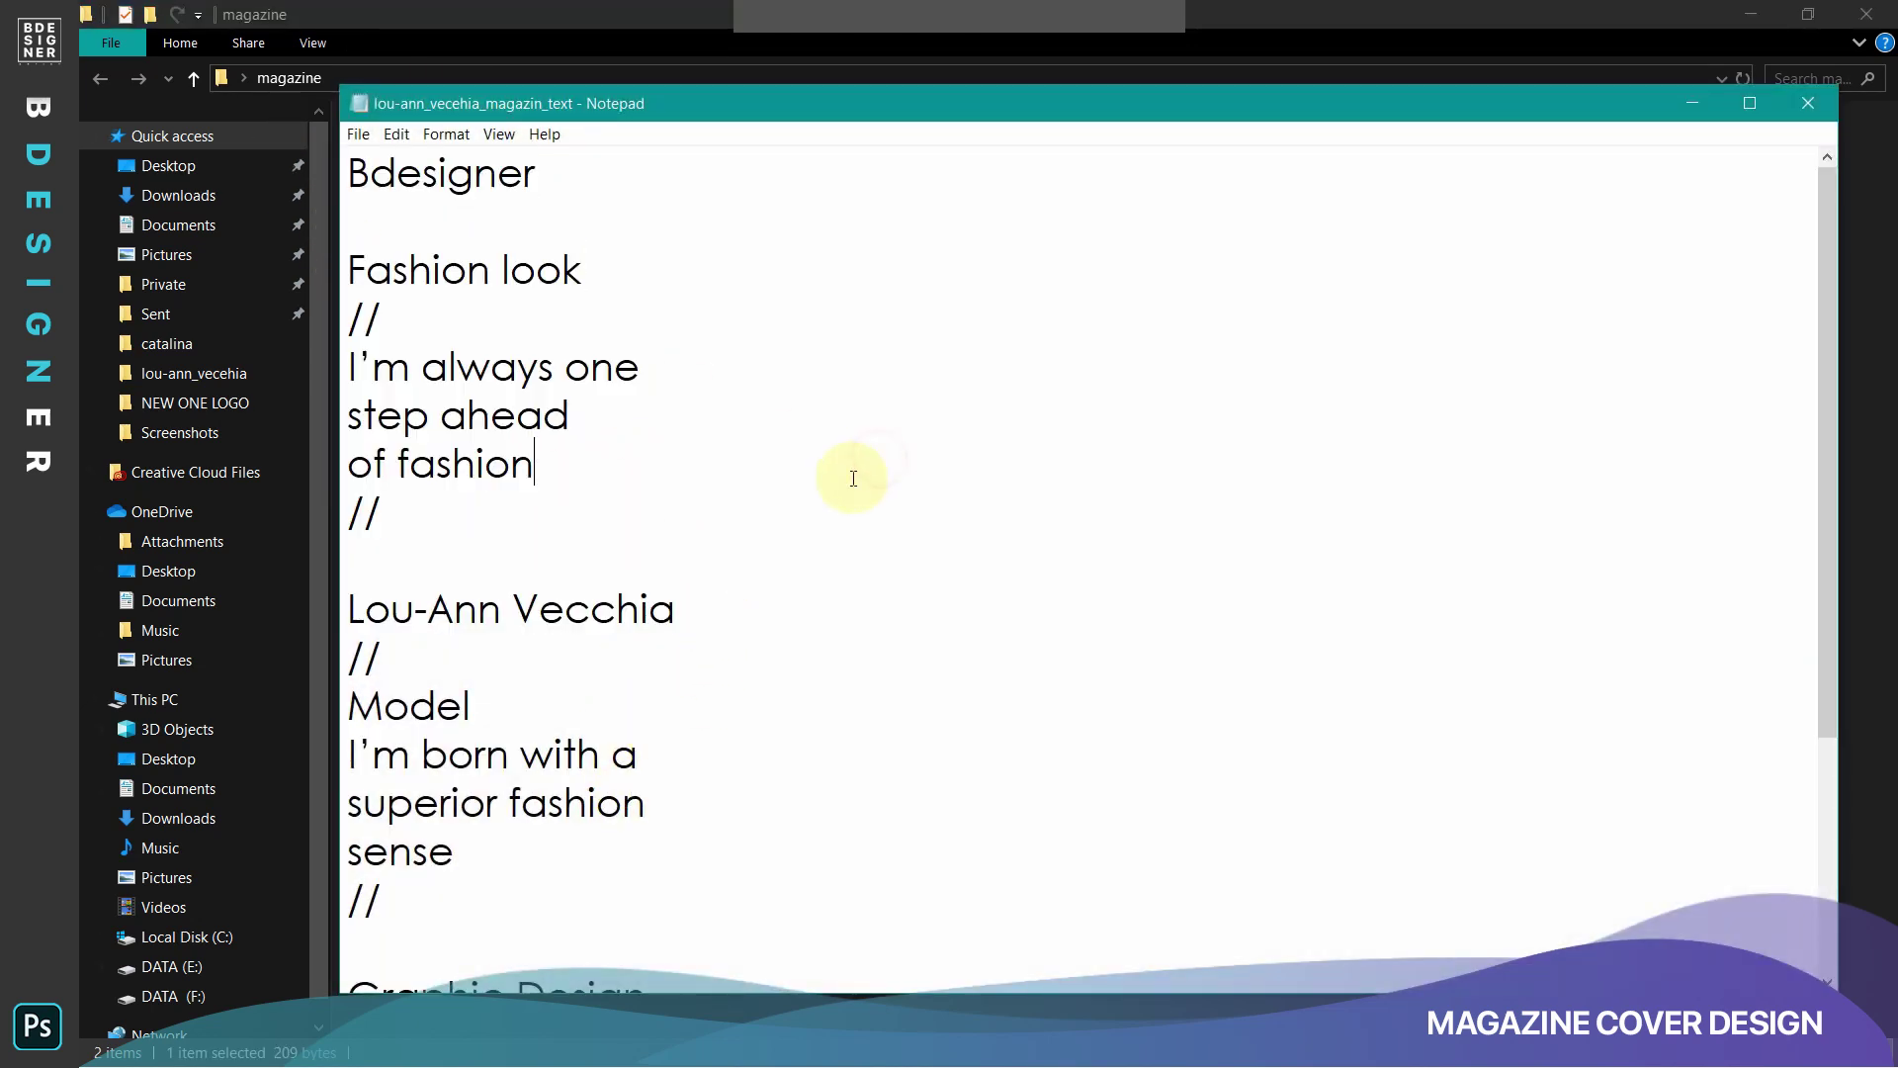
left_click(1690, 109)
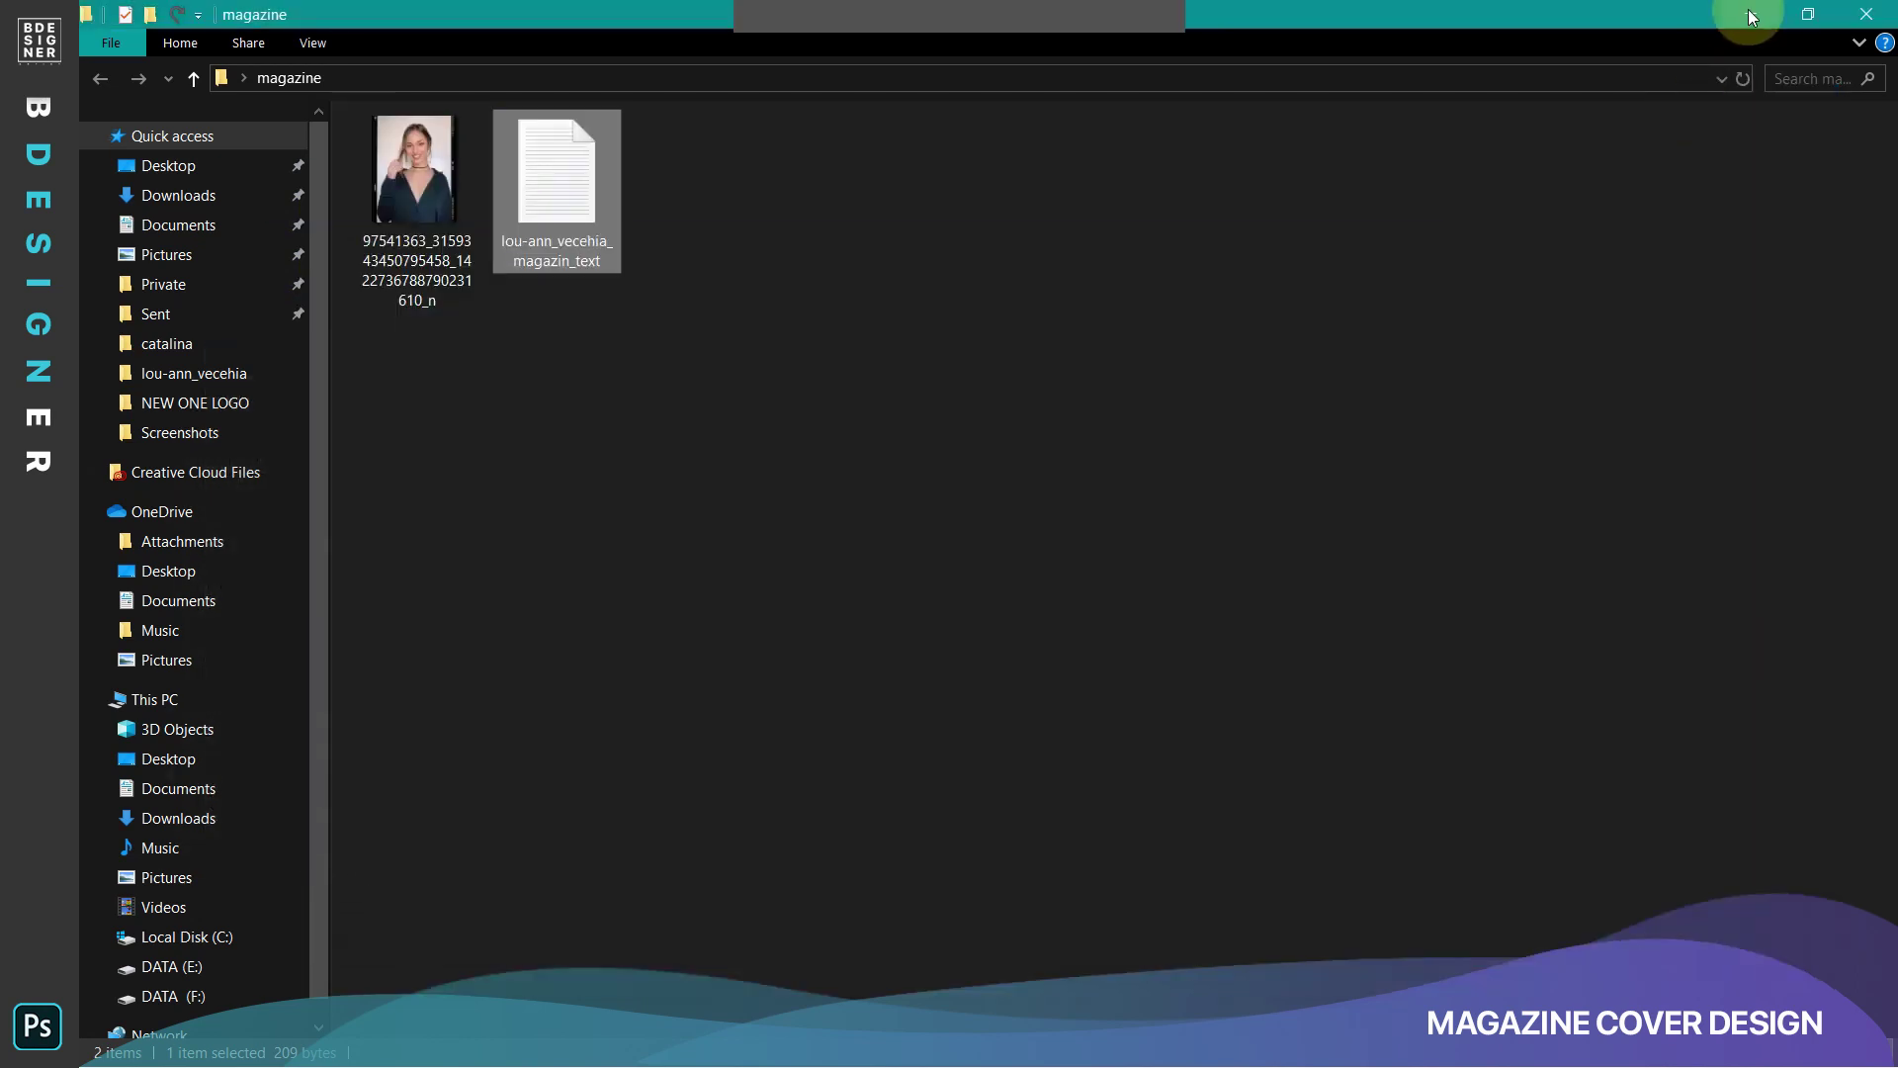
left_click(1748, 14)
Set up a new 8.5 × 11 in document at 300 ppi in CMYK colour mode.
left_click(1463, 508)
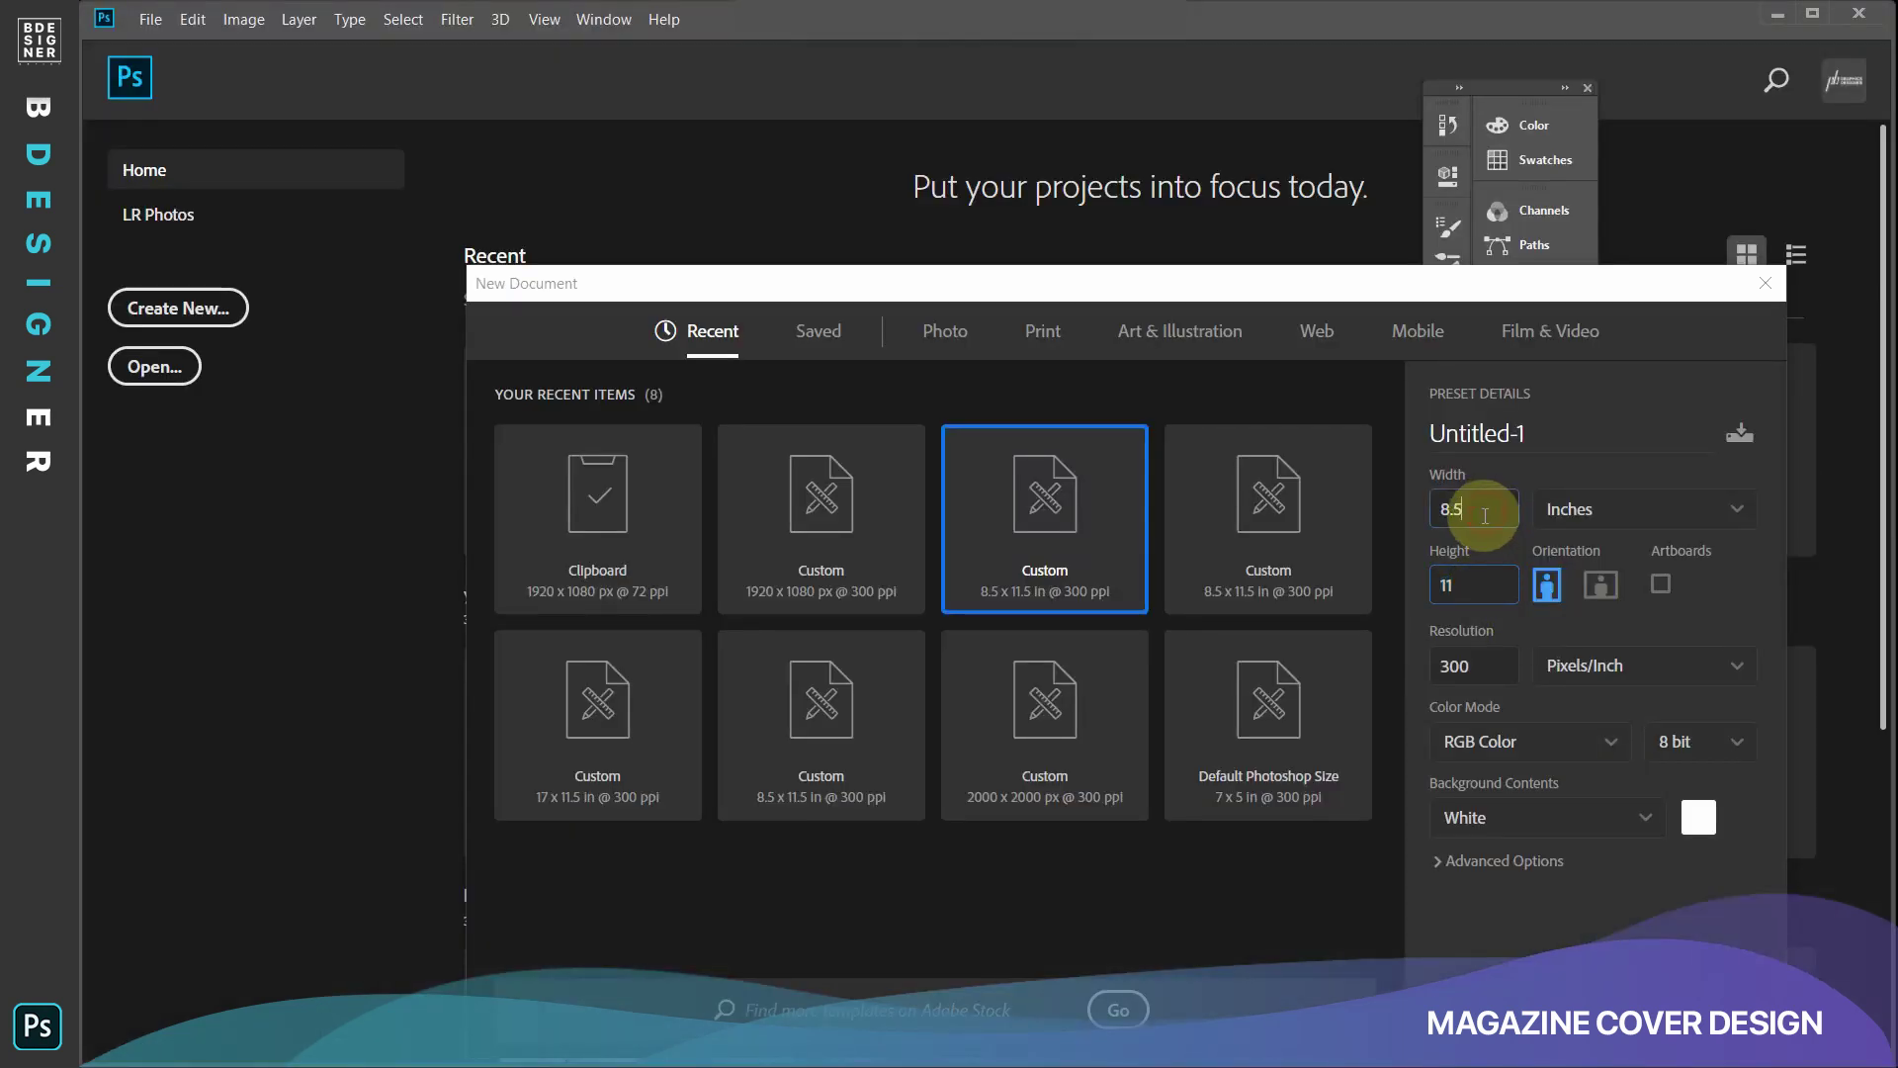
left_click(1473, 668)
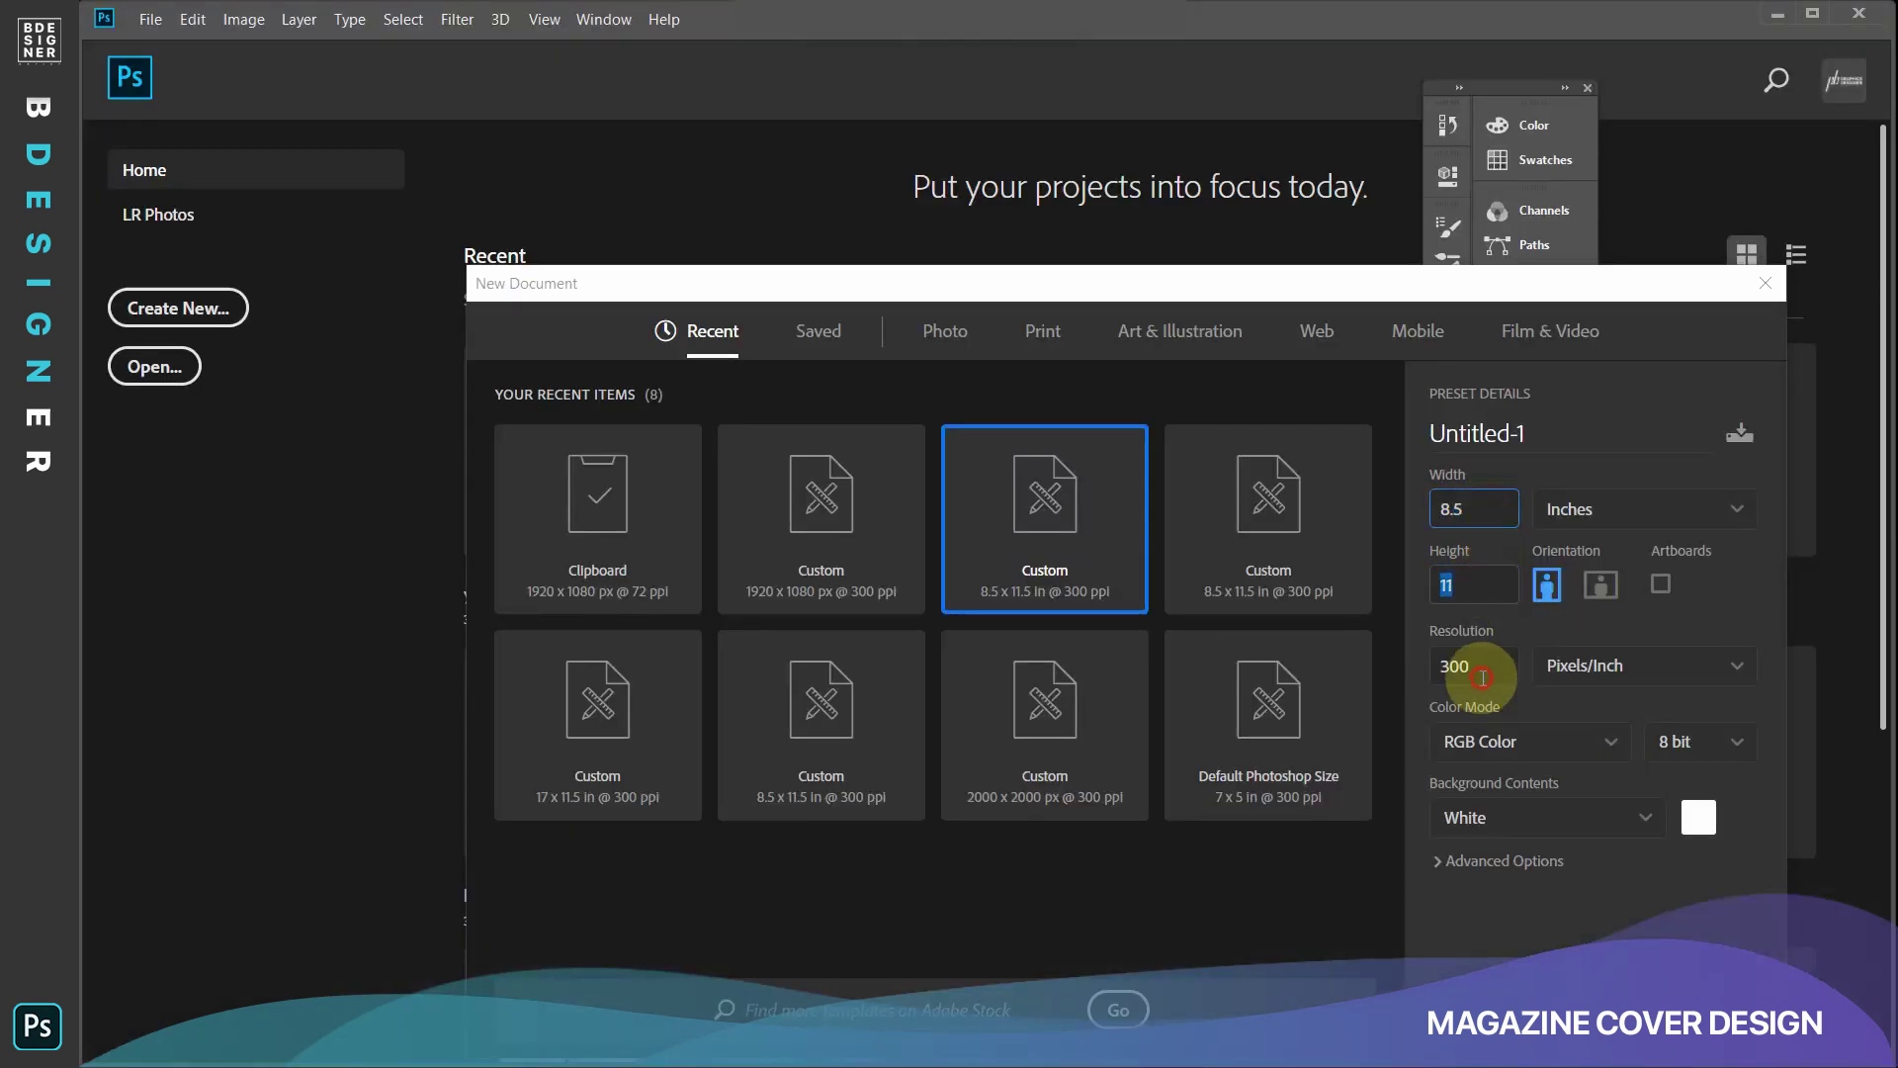
left_click(1525, 741)
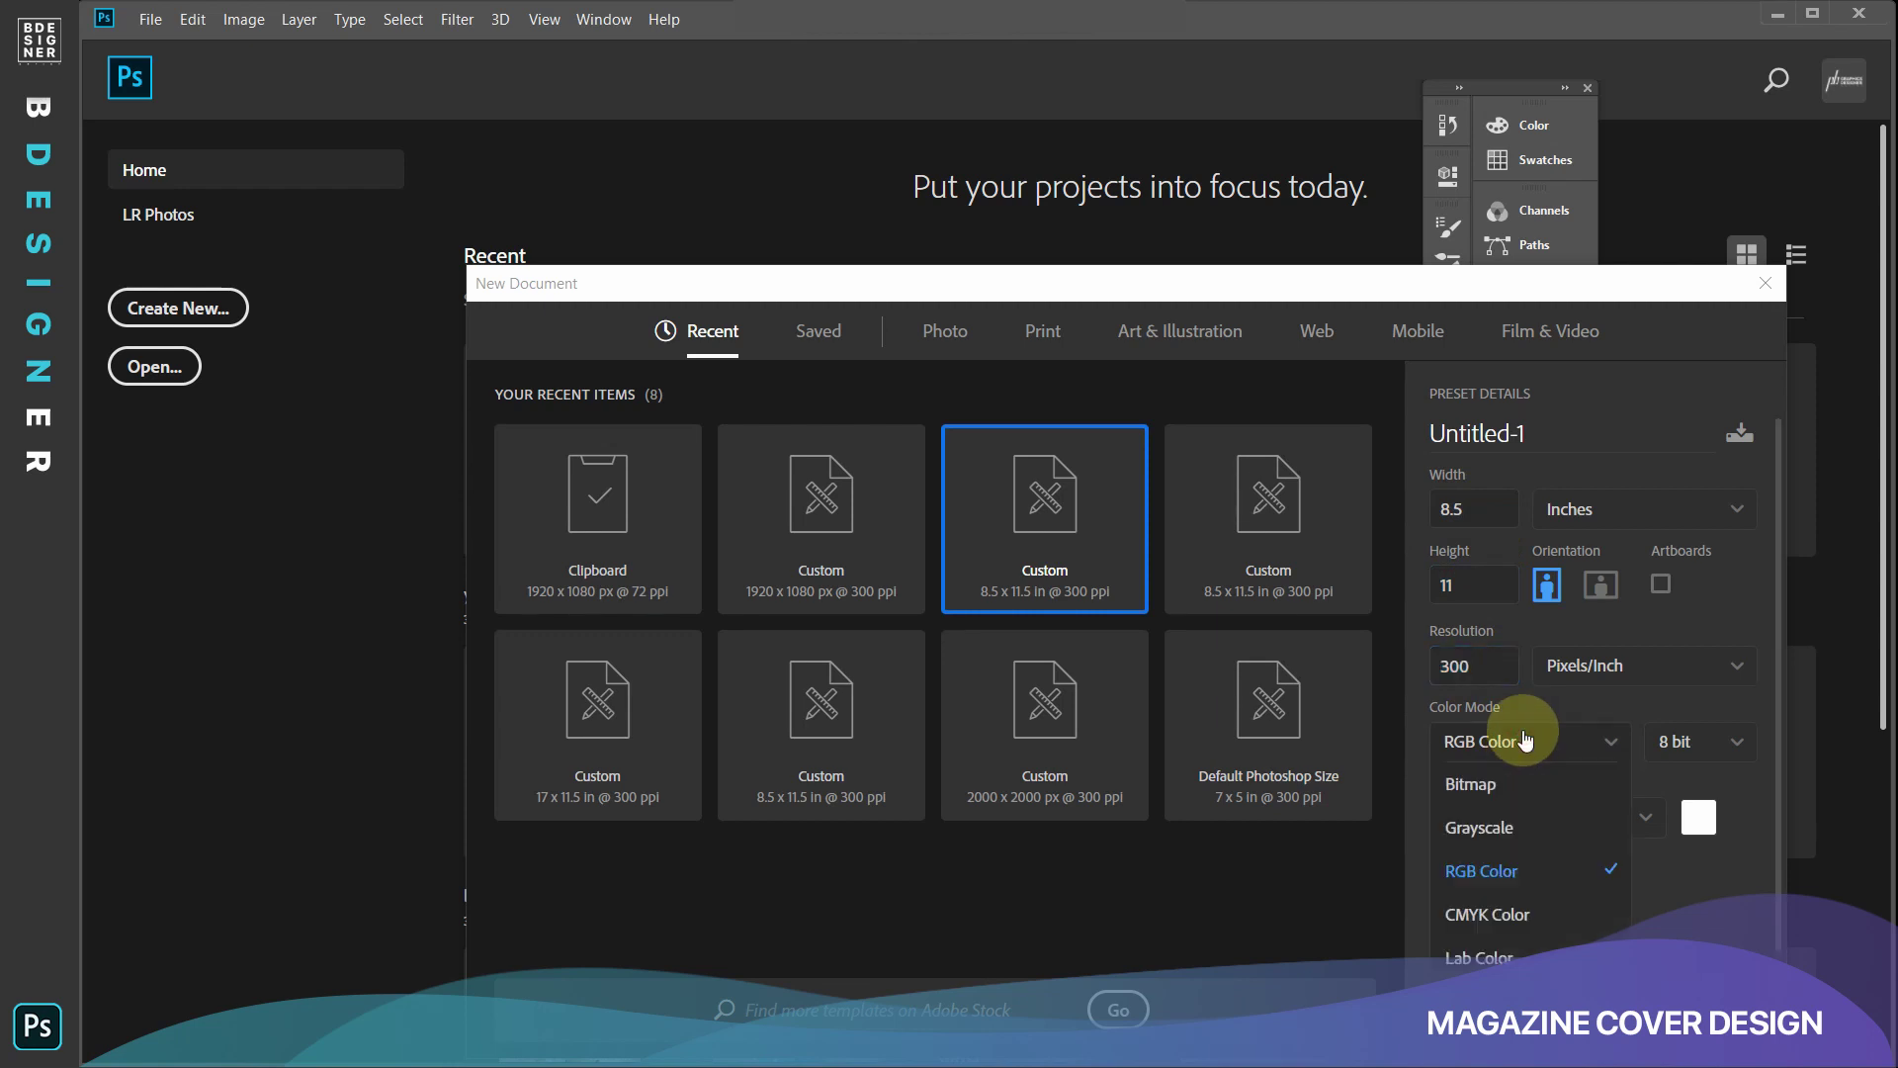
left_click(1506, 917)
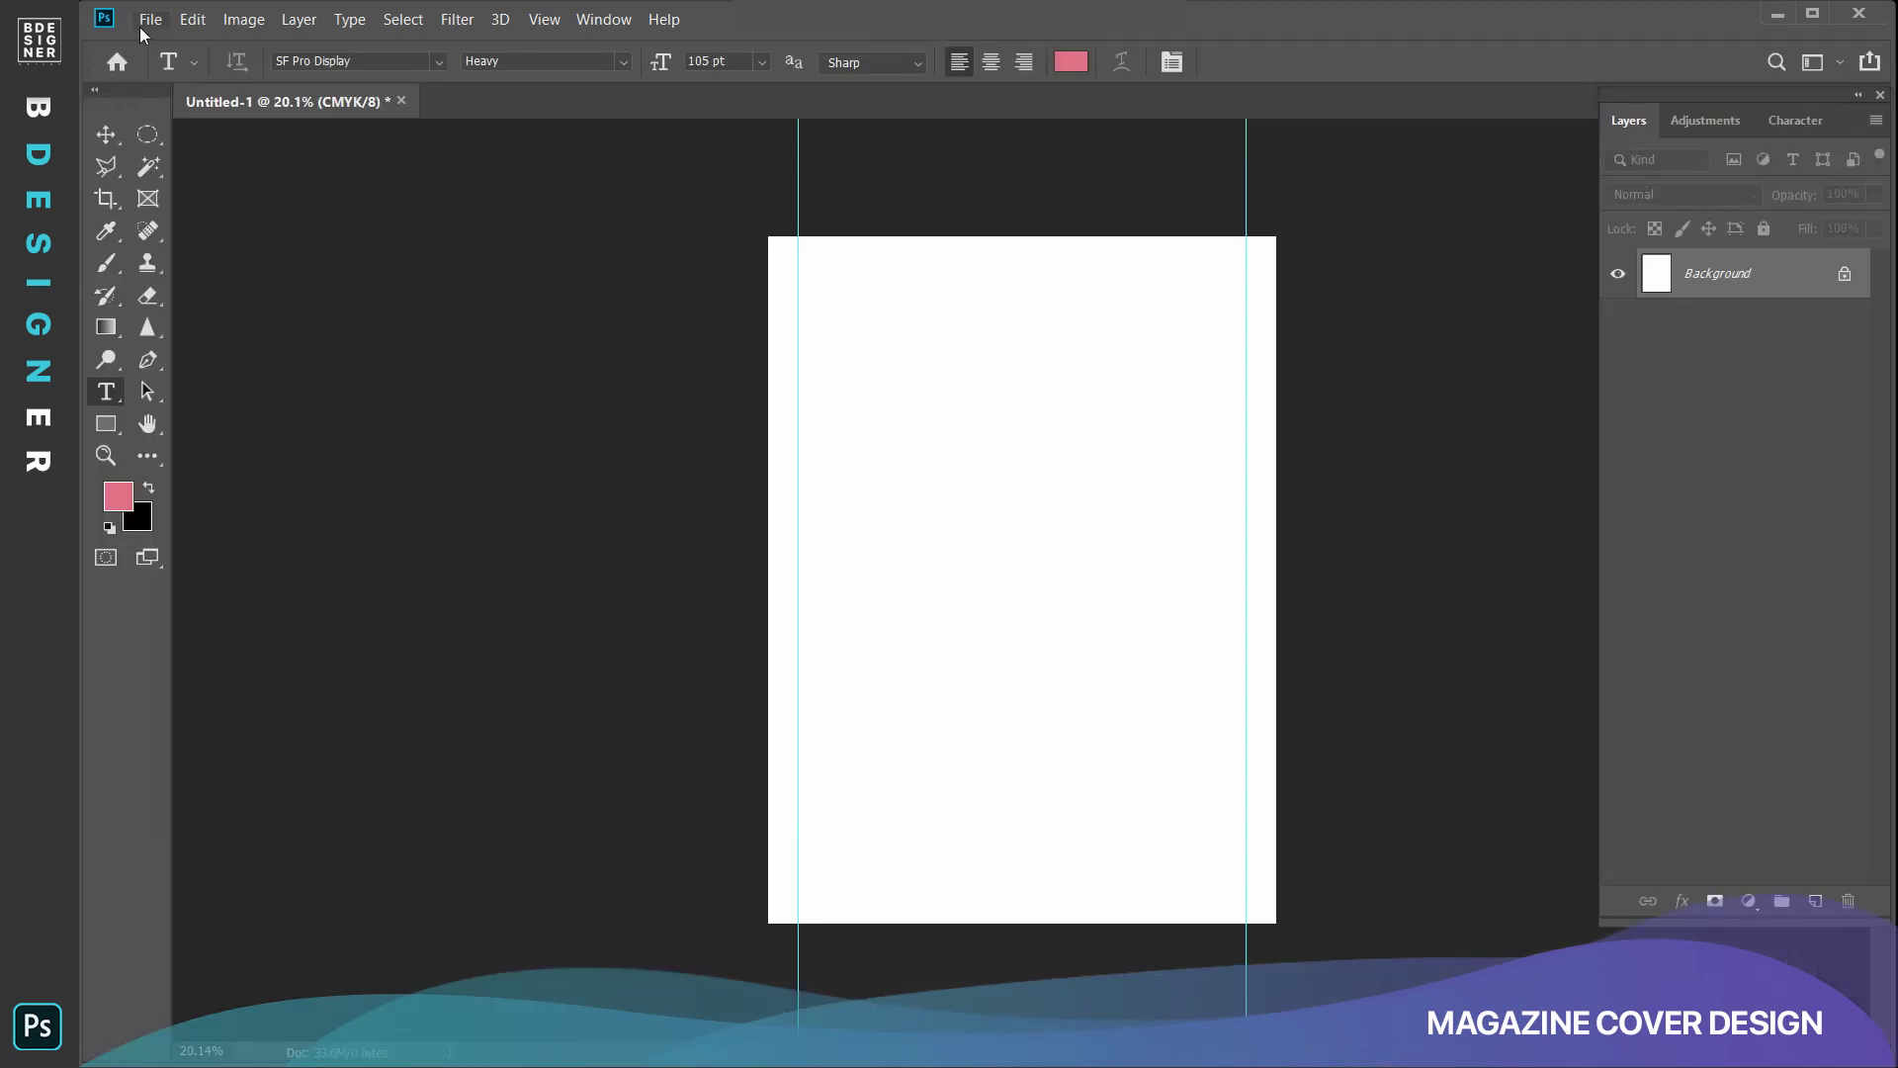
Place the model photo as an embedded image and scale it to fill the page.
left_click(150, 19)
left_click(227, 466)
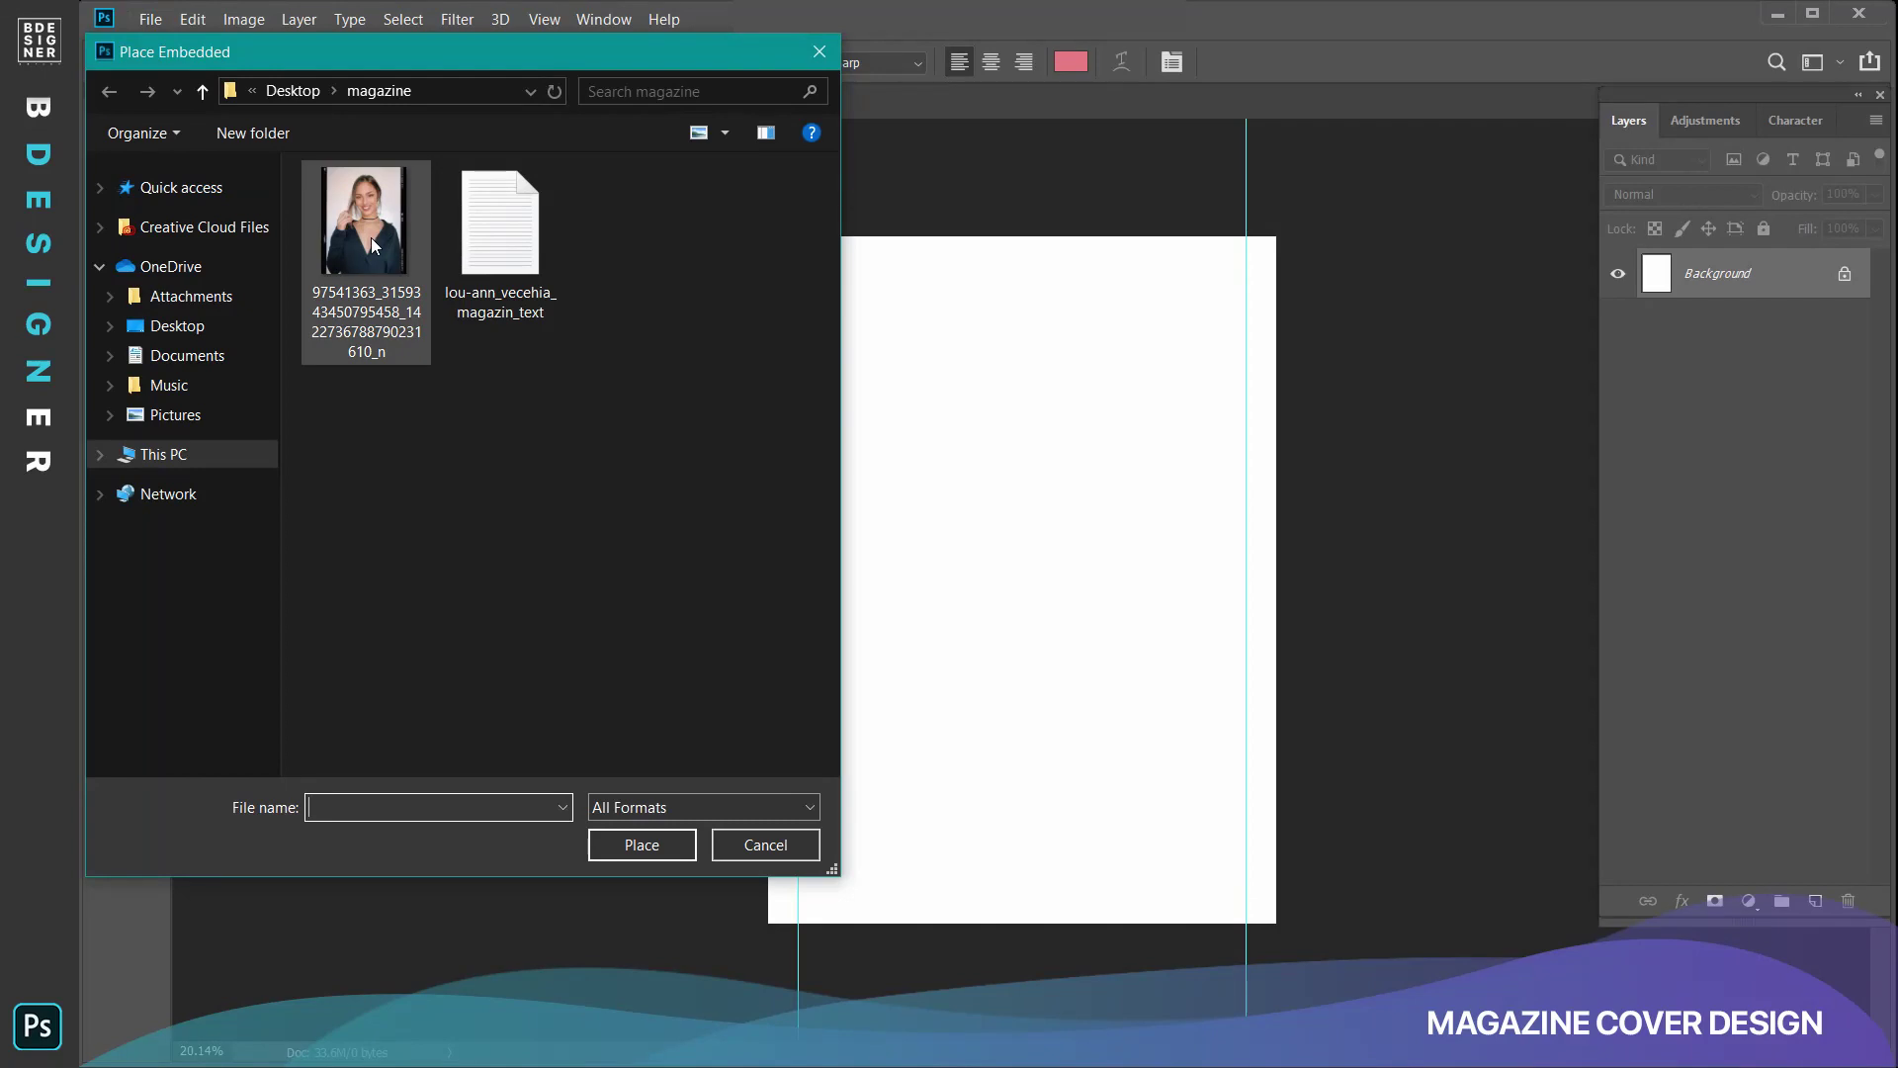
double_click(368, 237)
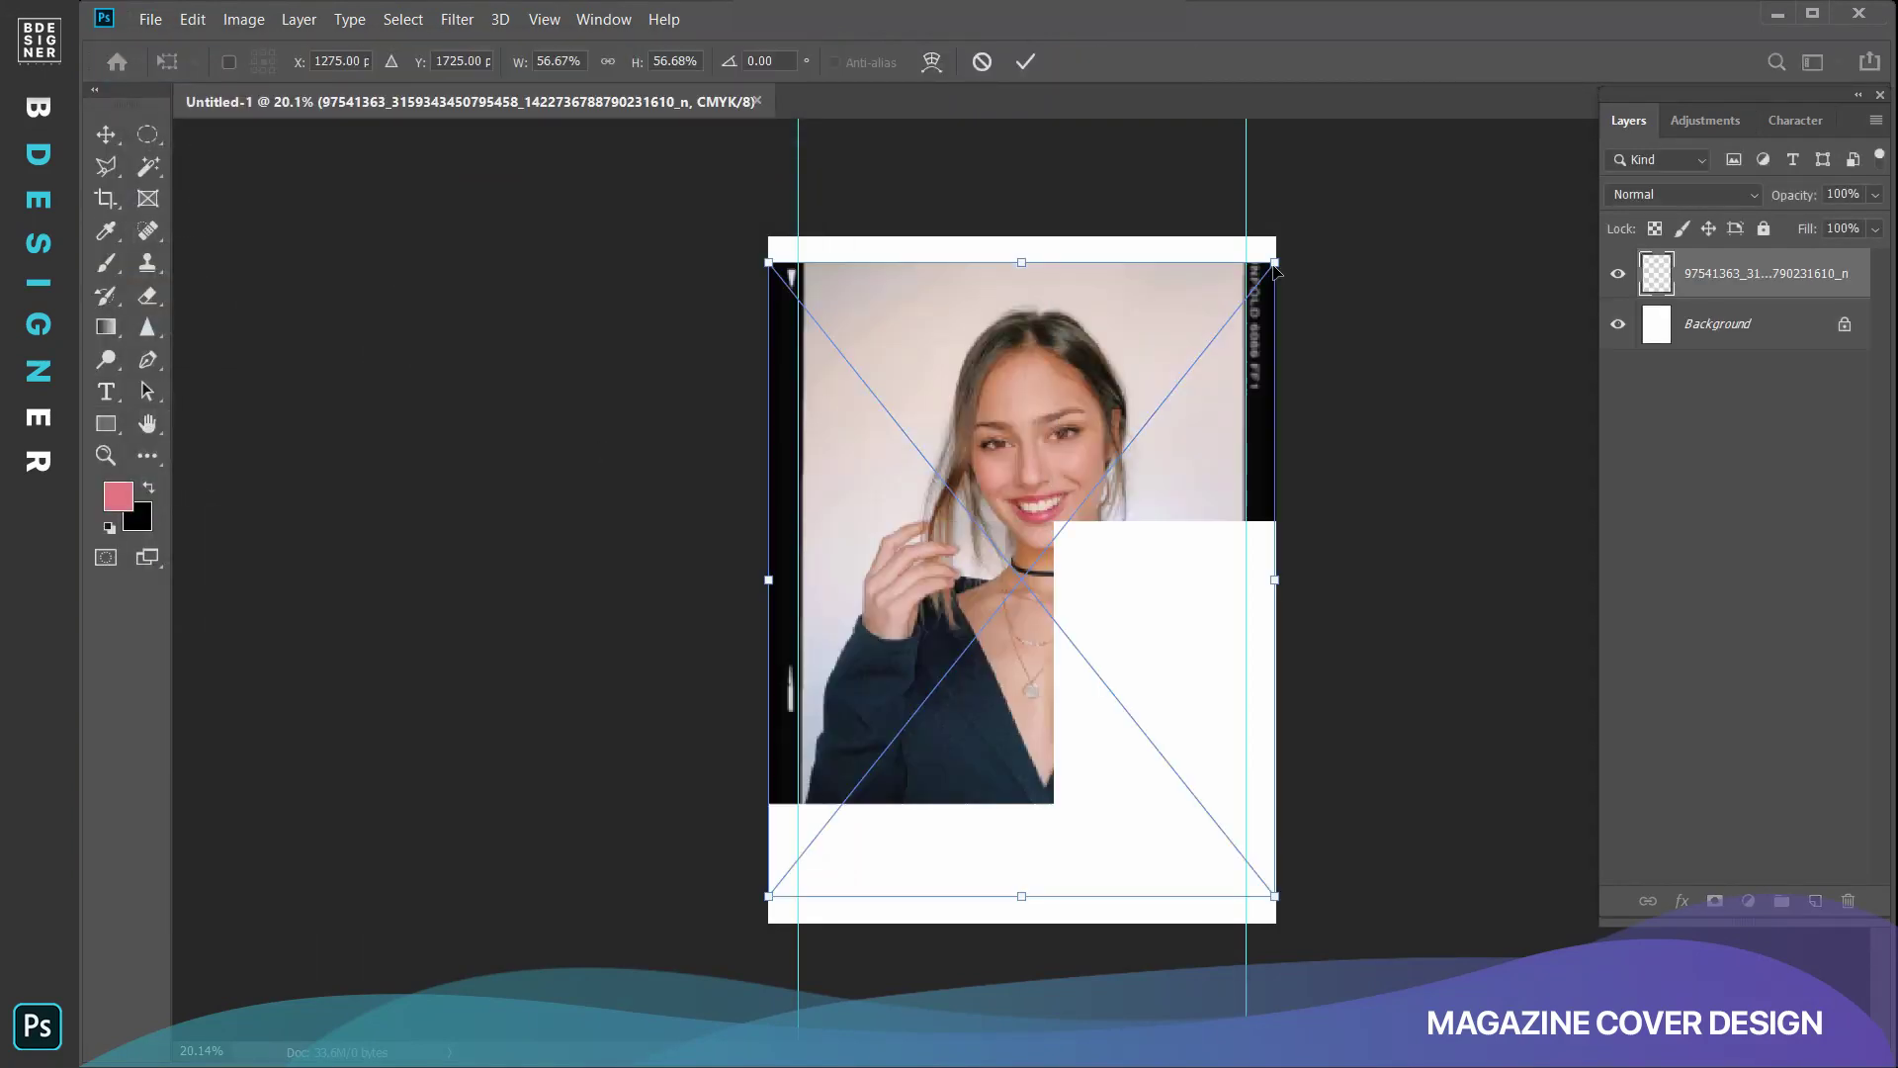
left_click_drag(1275, 260, 1354, 131)
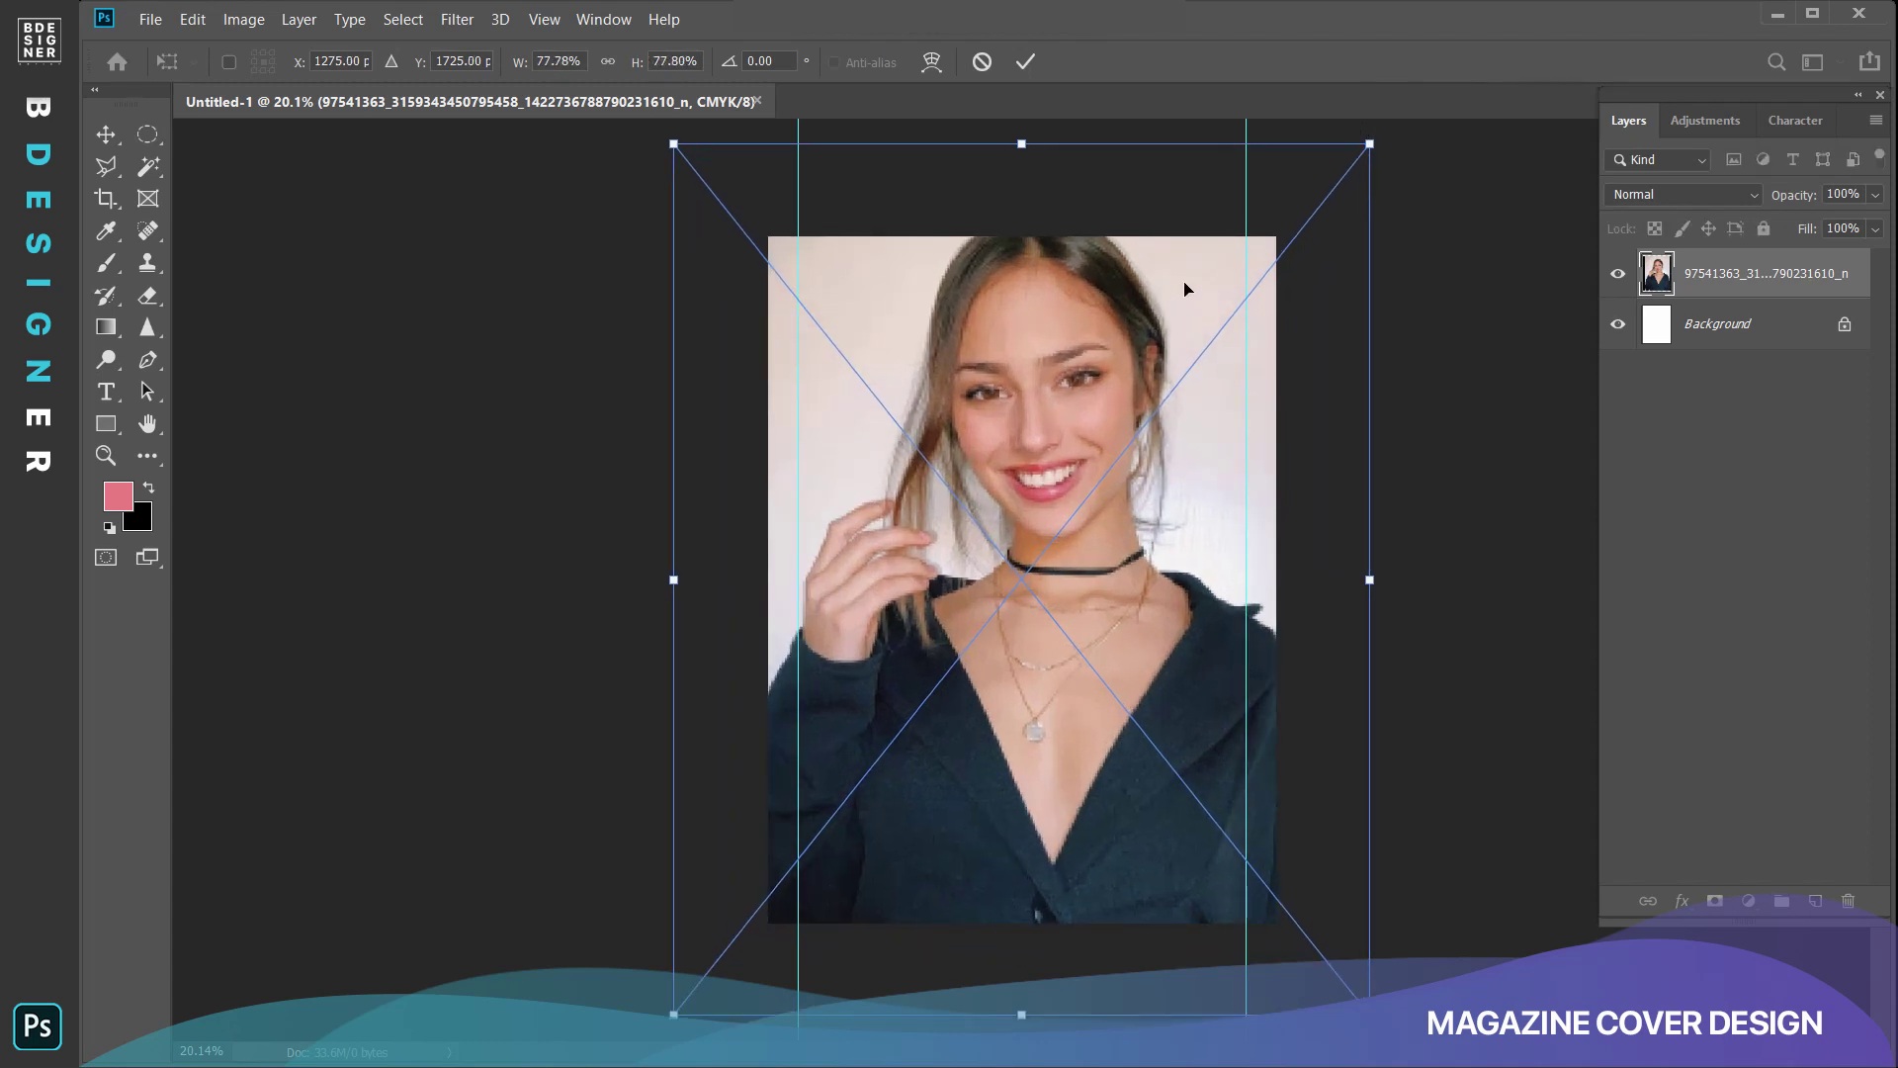
left_click_drag(1066, 326, 1067, 404)
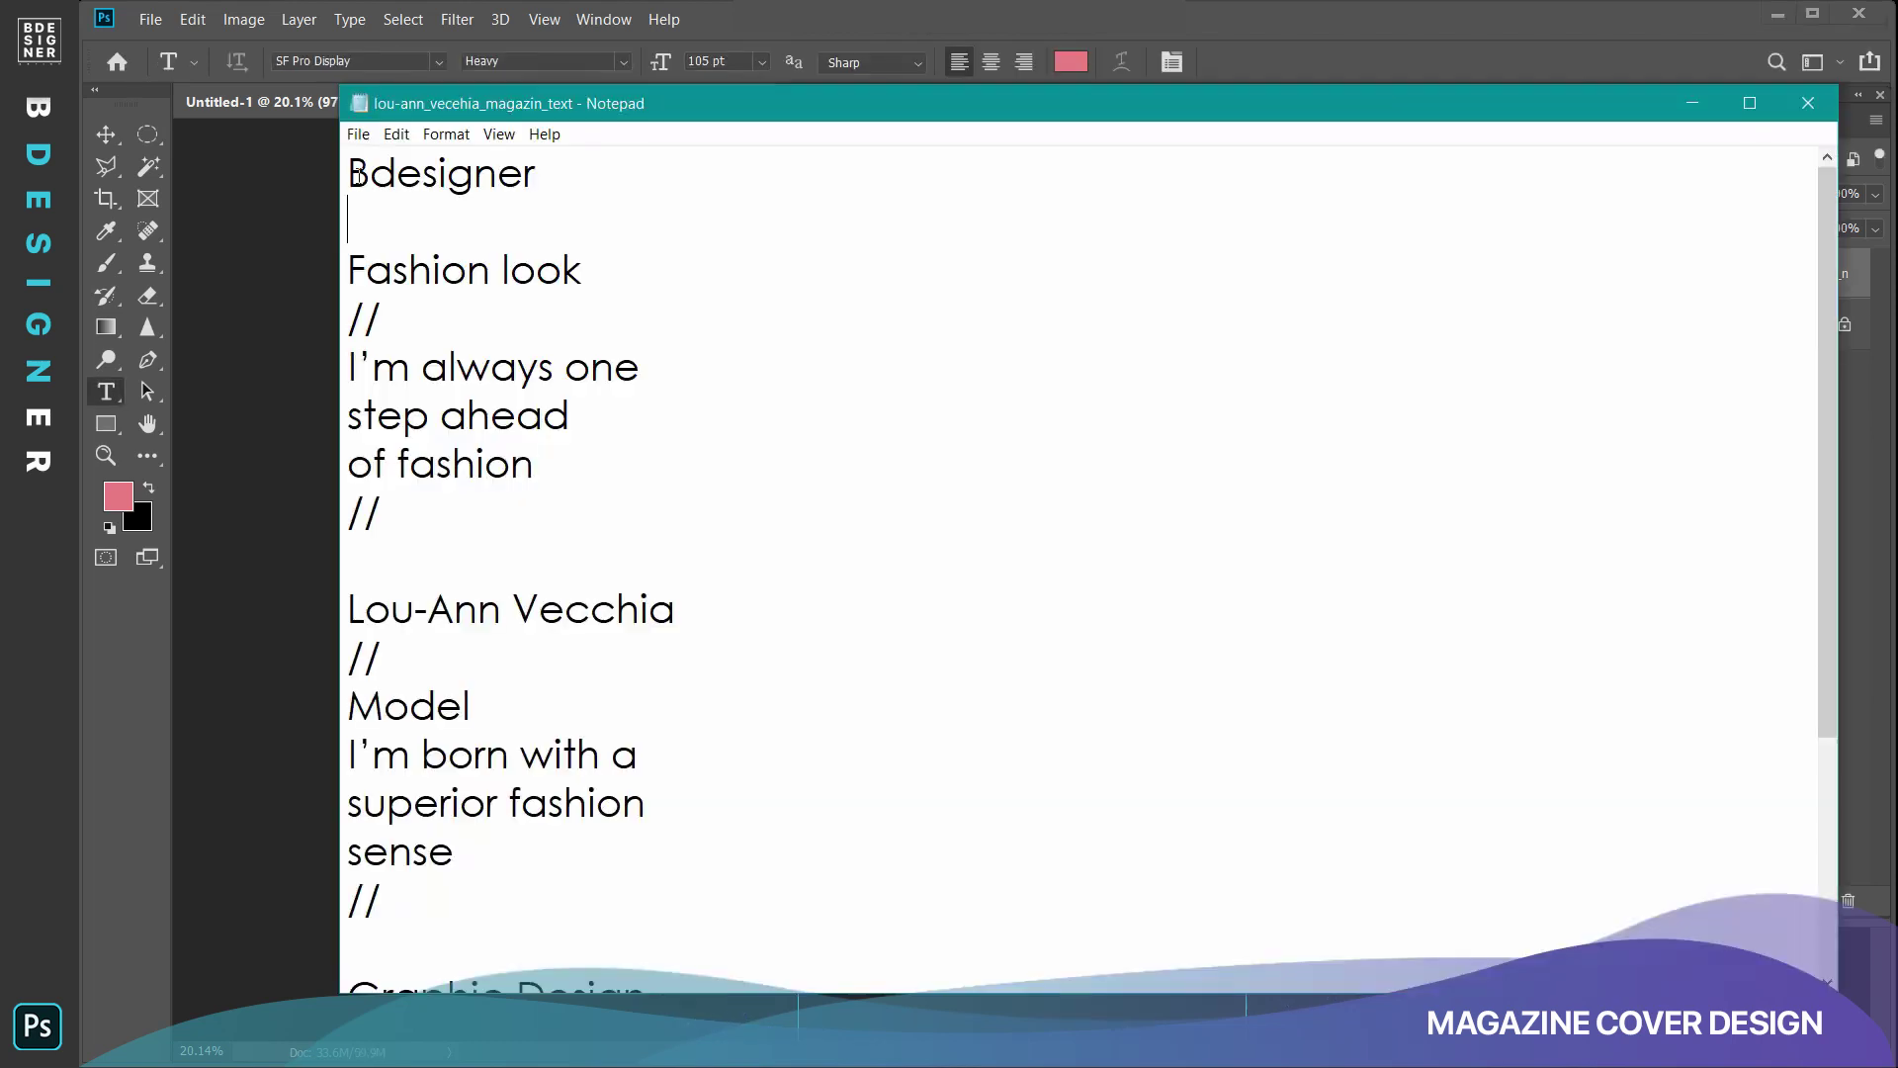
Copy Bdesigner from the cover text and paste it as a new text layer.
left_click_drag(539, 172, 314, 174)
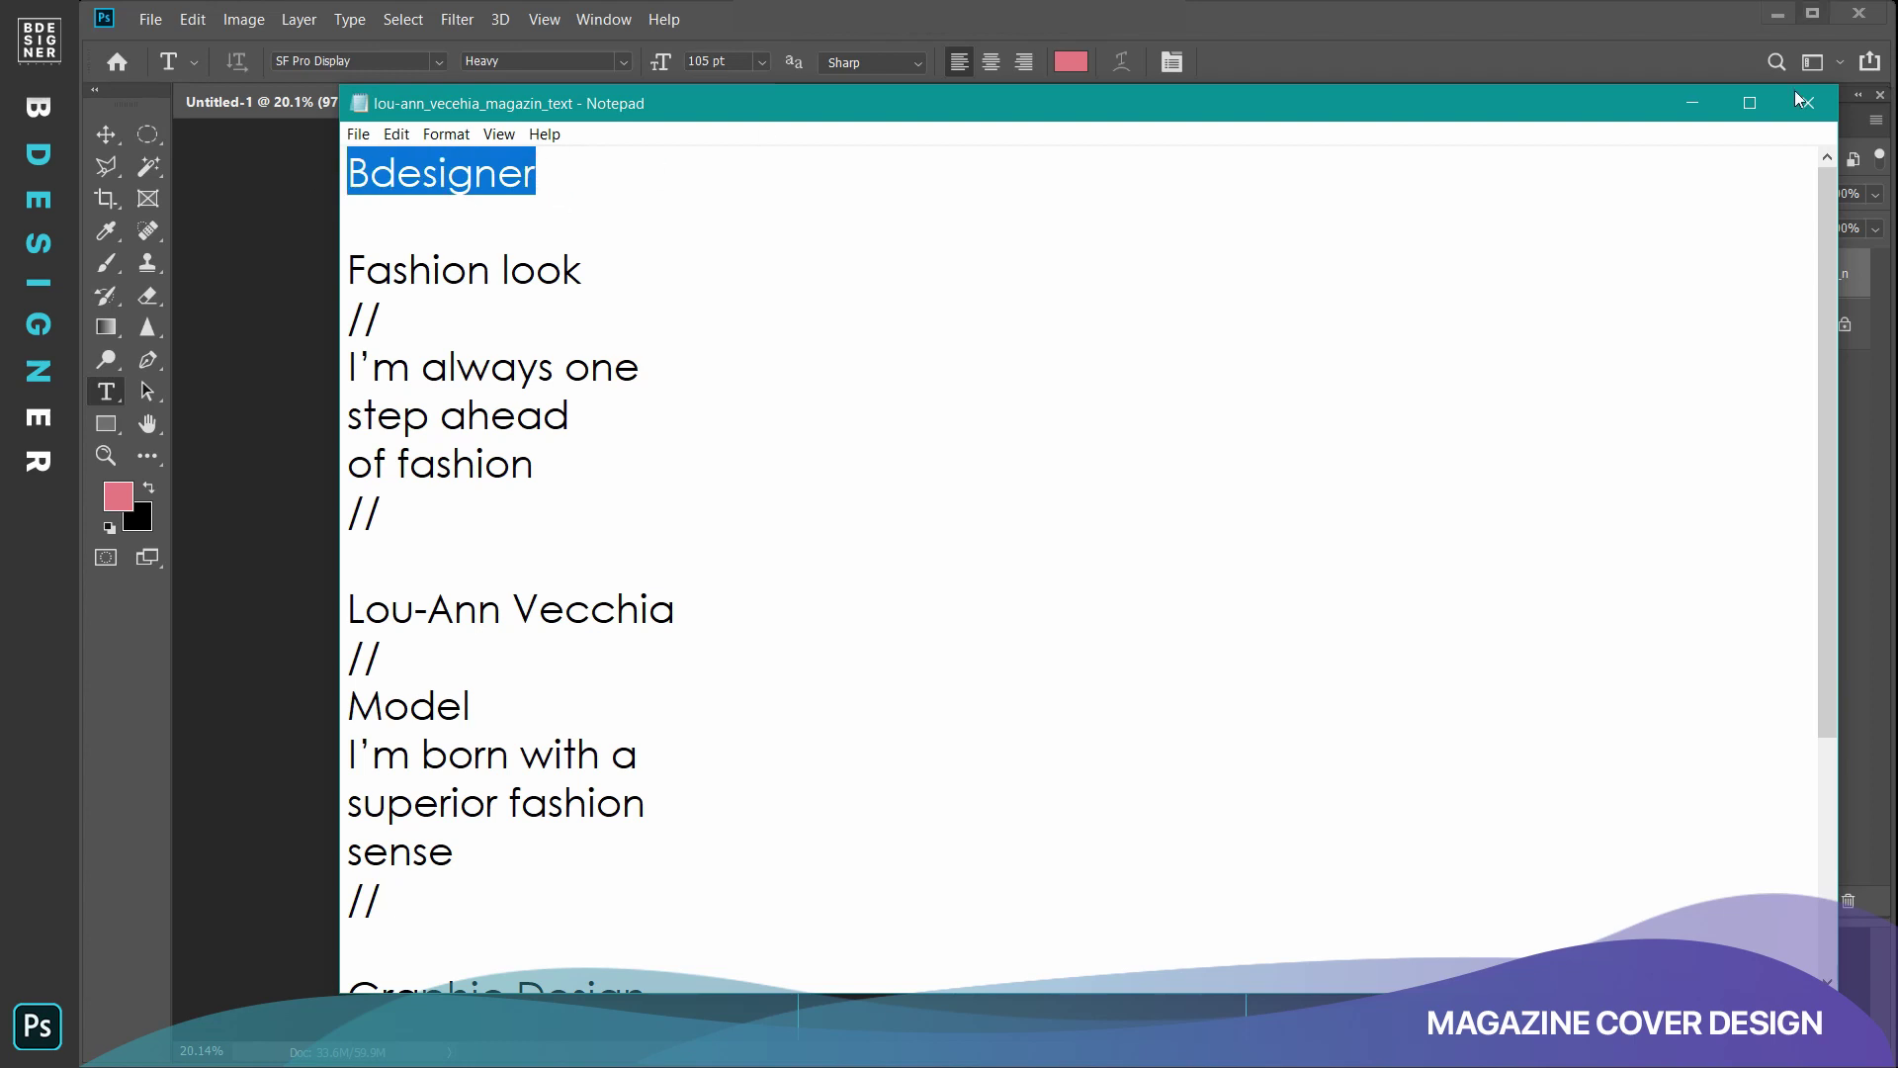
left_click(1693, 103)
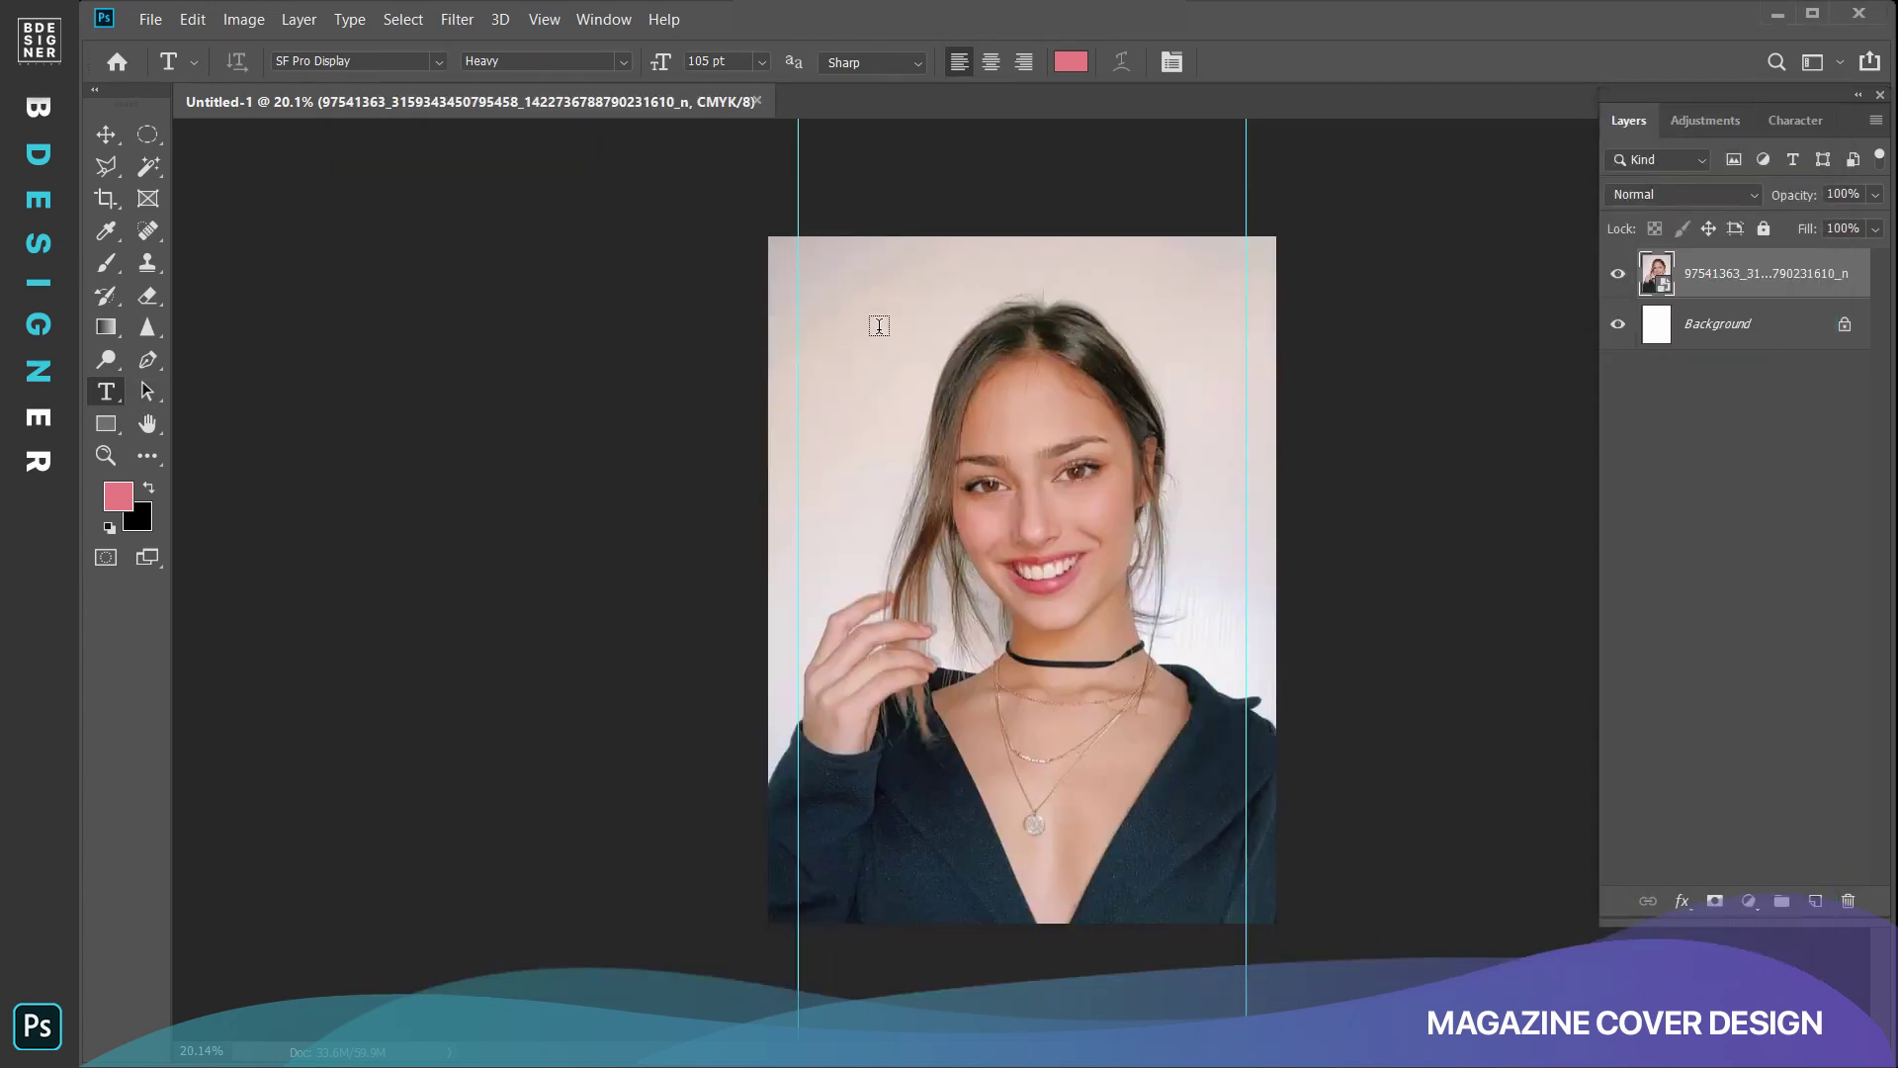
left_click(876, 286)
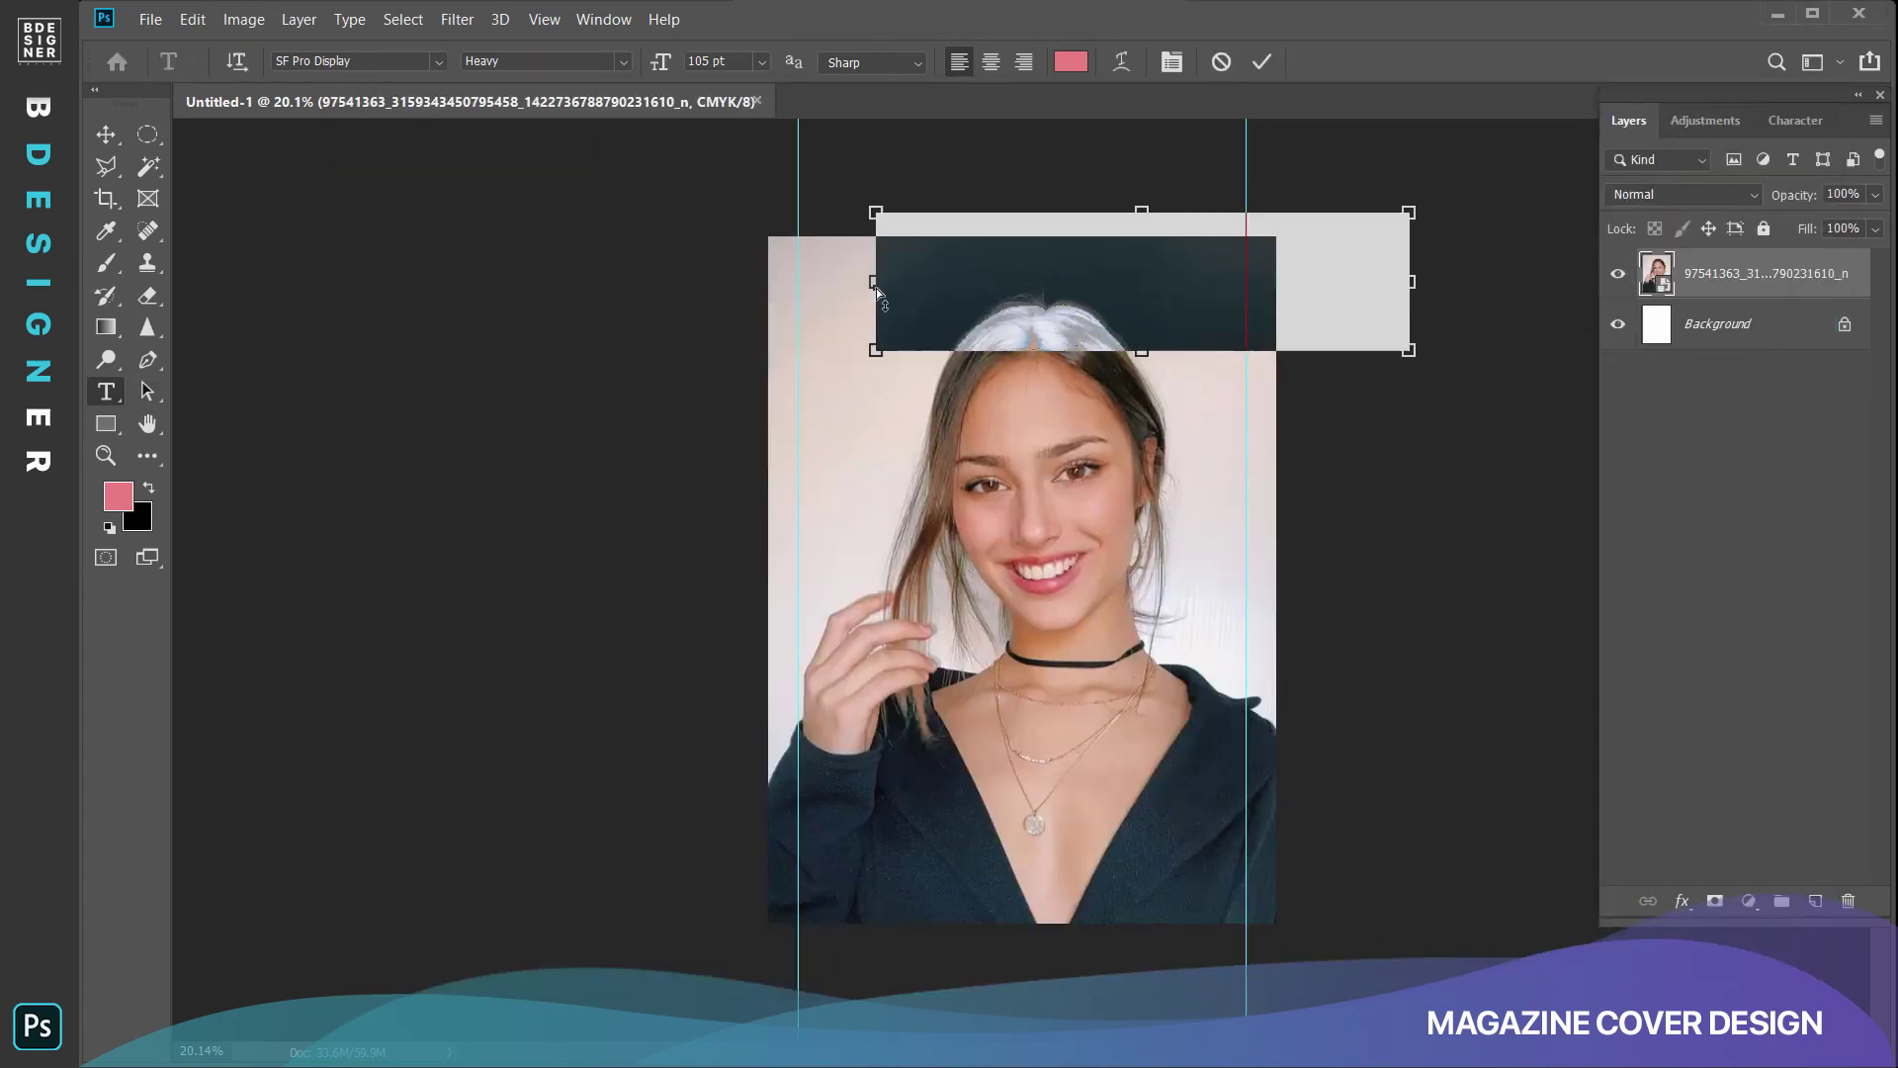
key("ctrl+v")
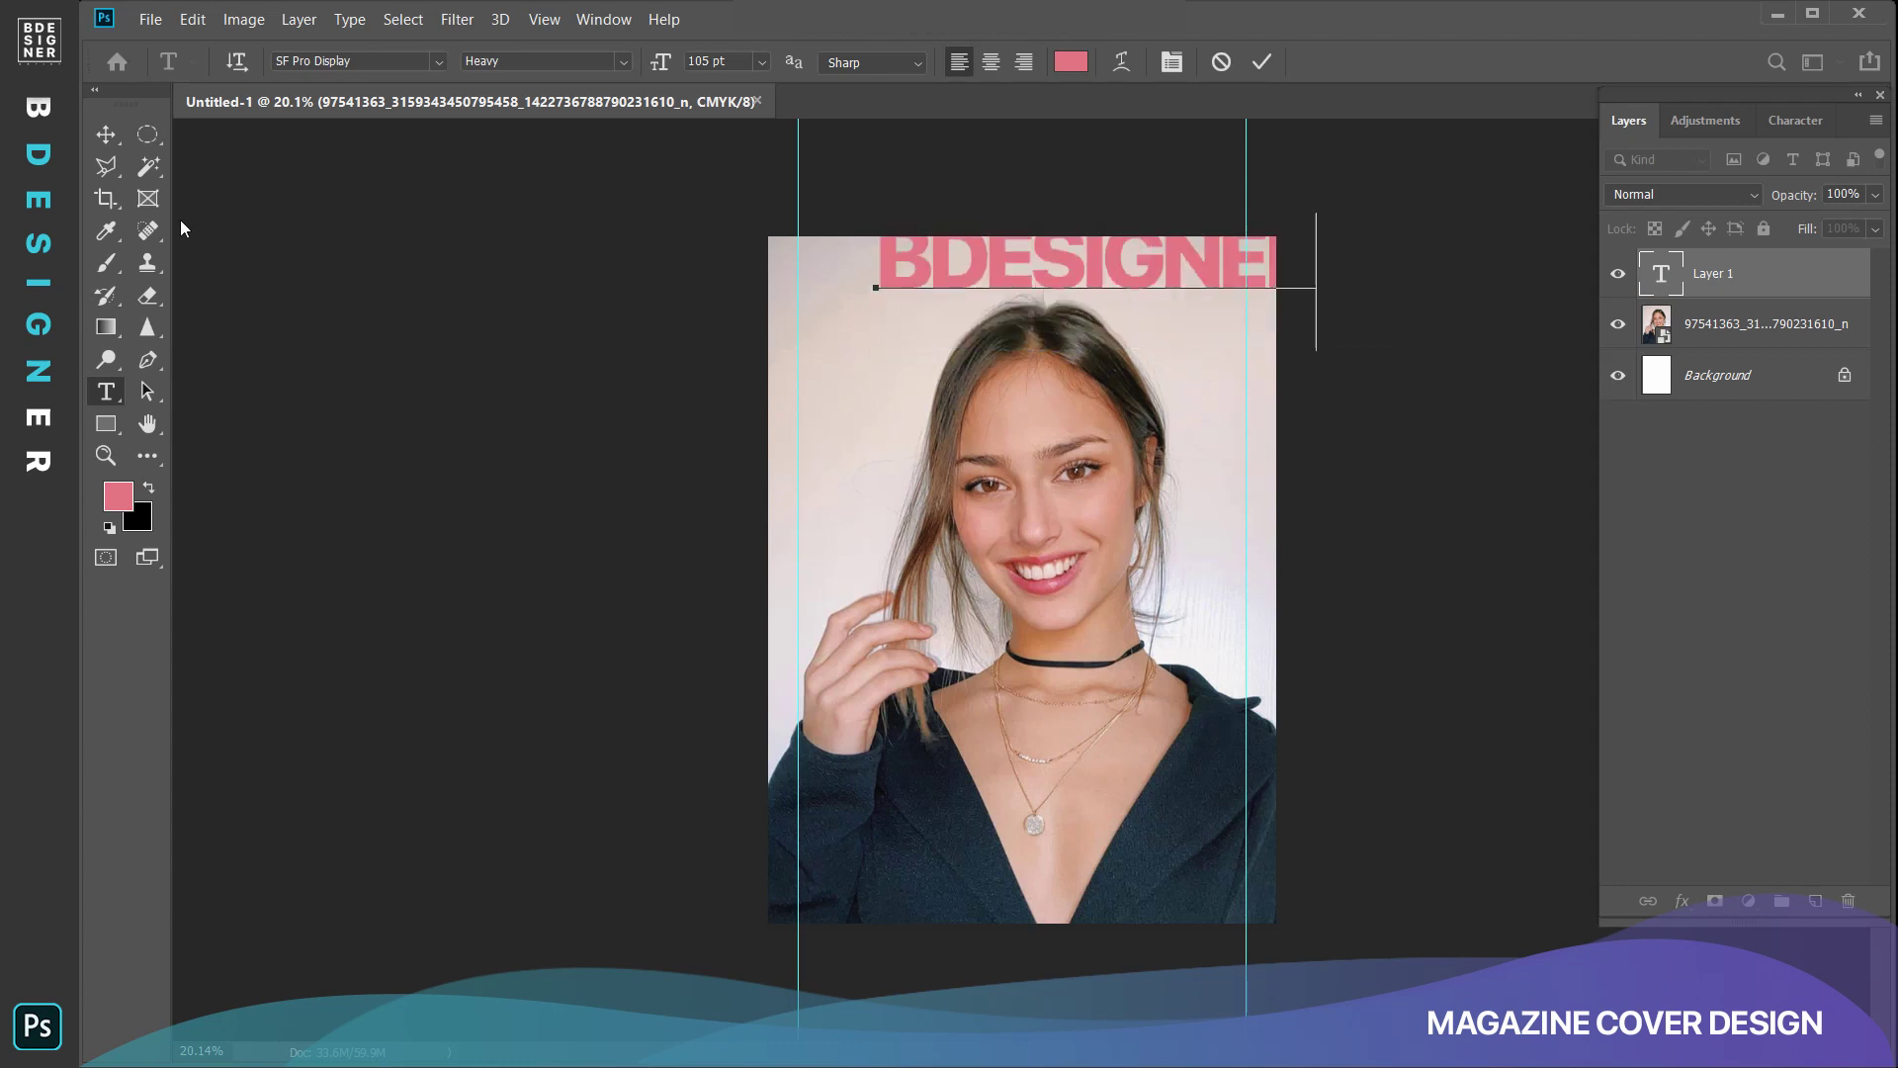
Make the BDESIGNER text white and position it across the model's face.
left_click(109, 529)
key("ctrl+a")
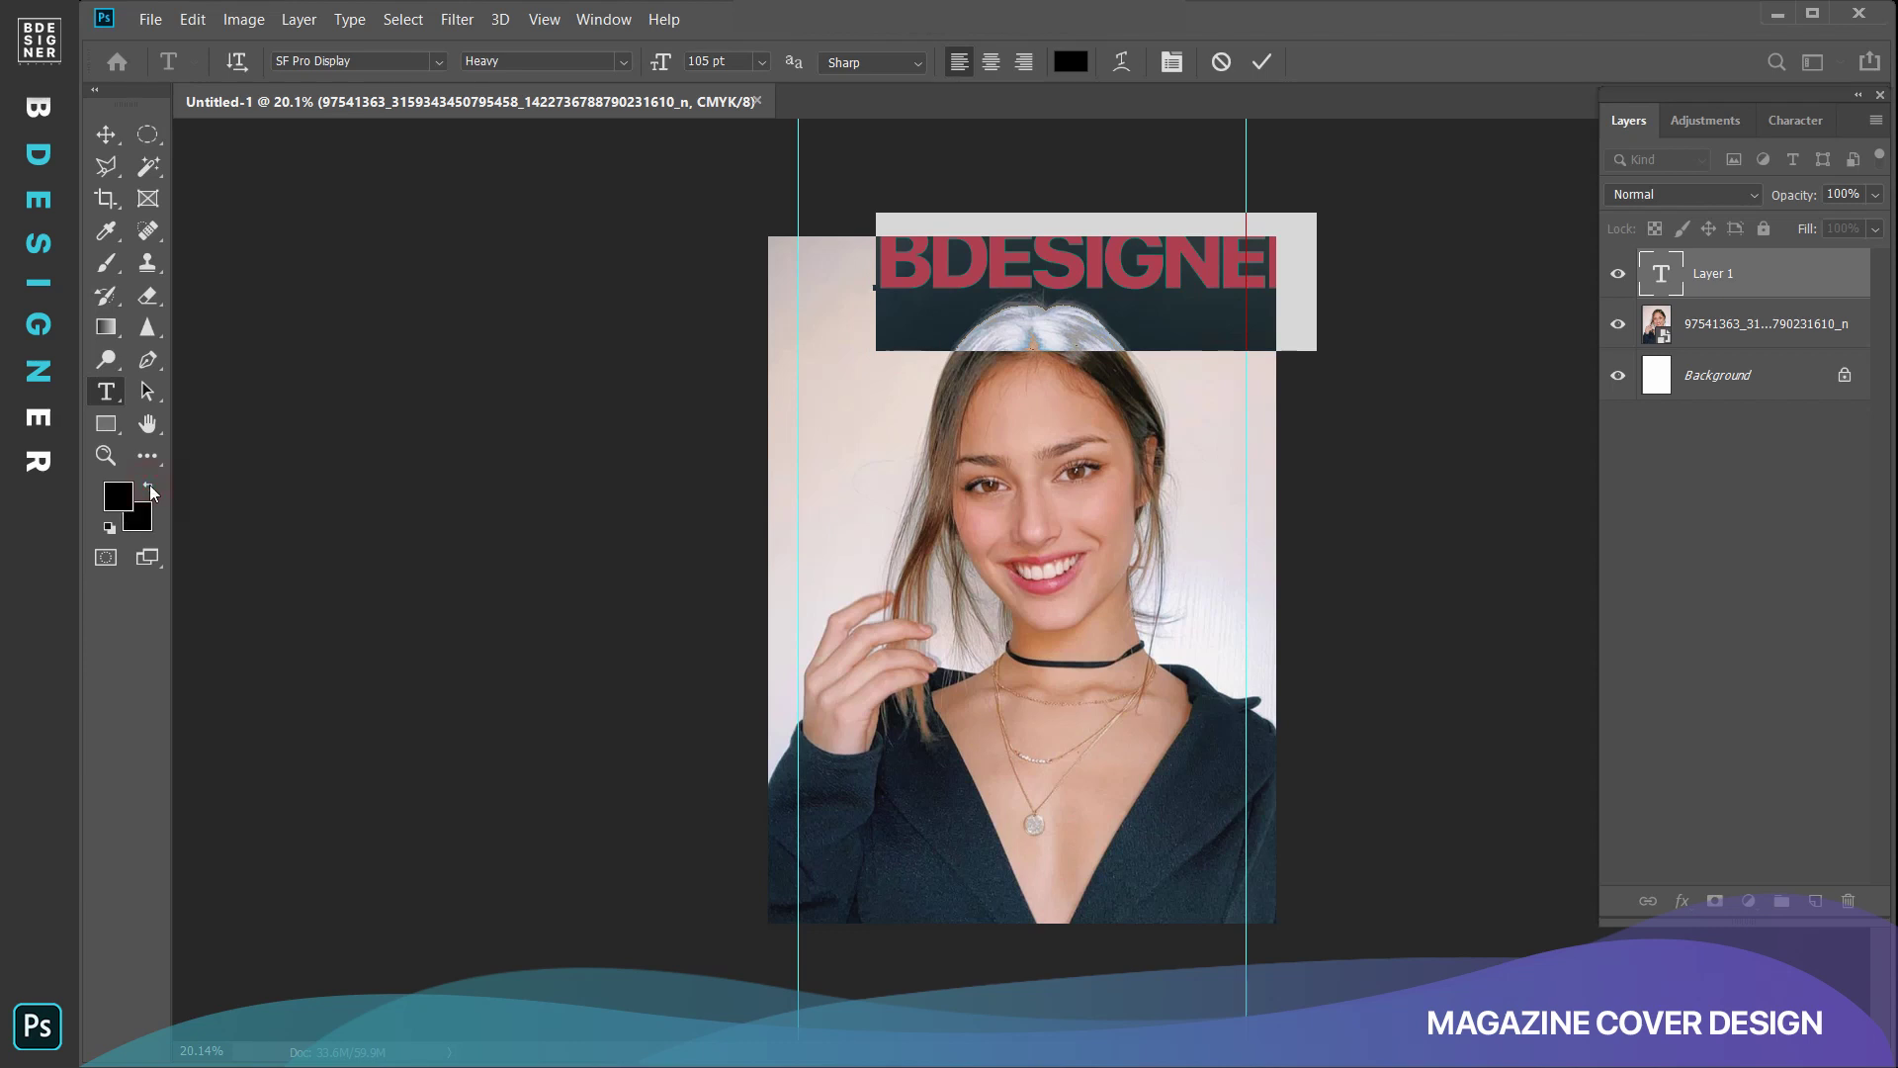
left_click(149, 487)
left_click(106, 135)
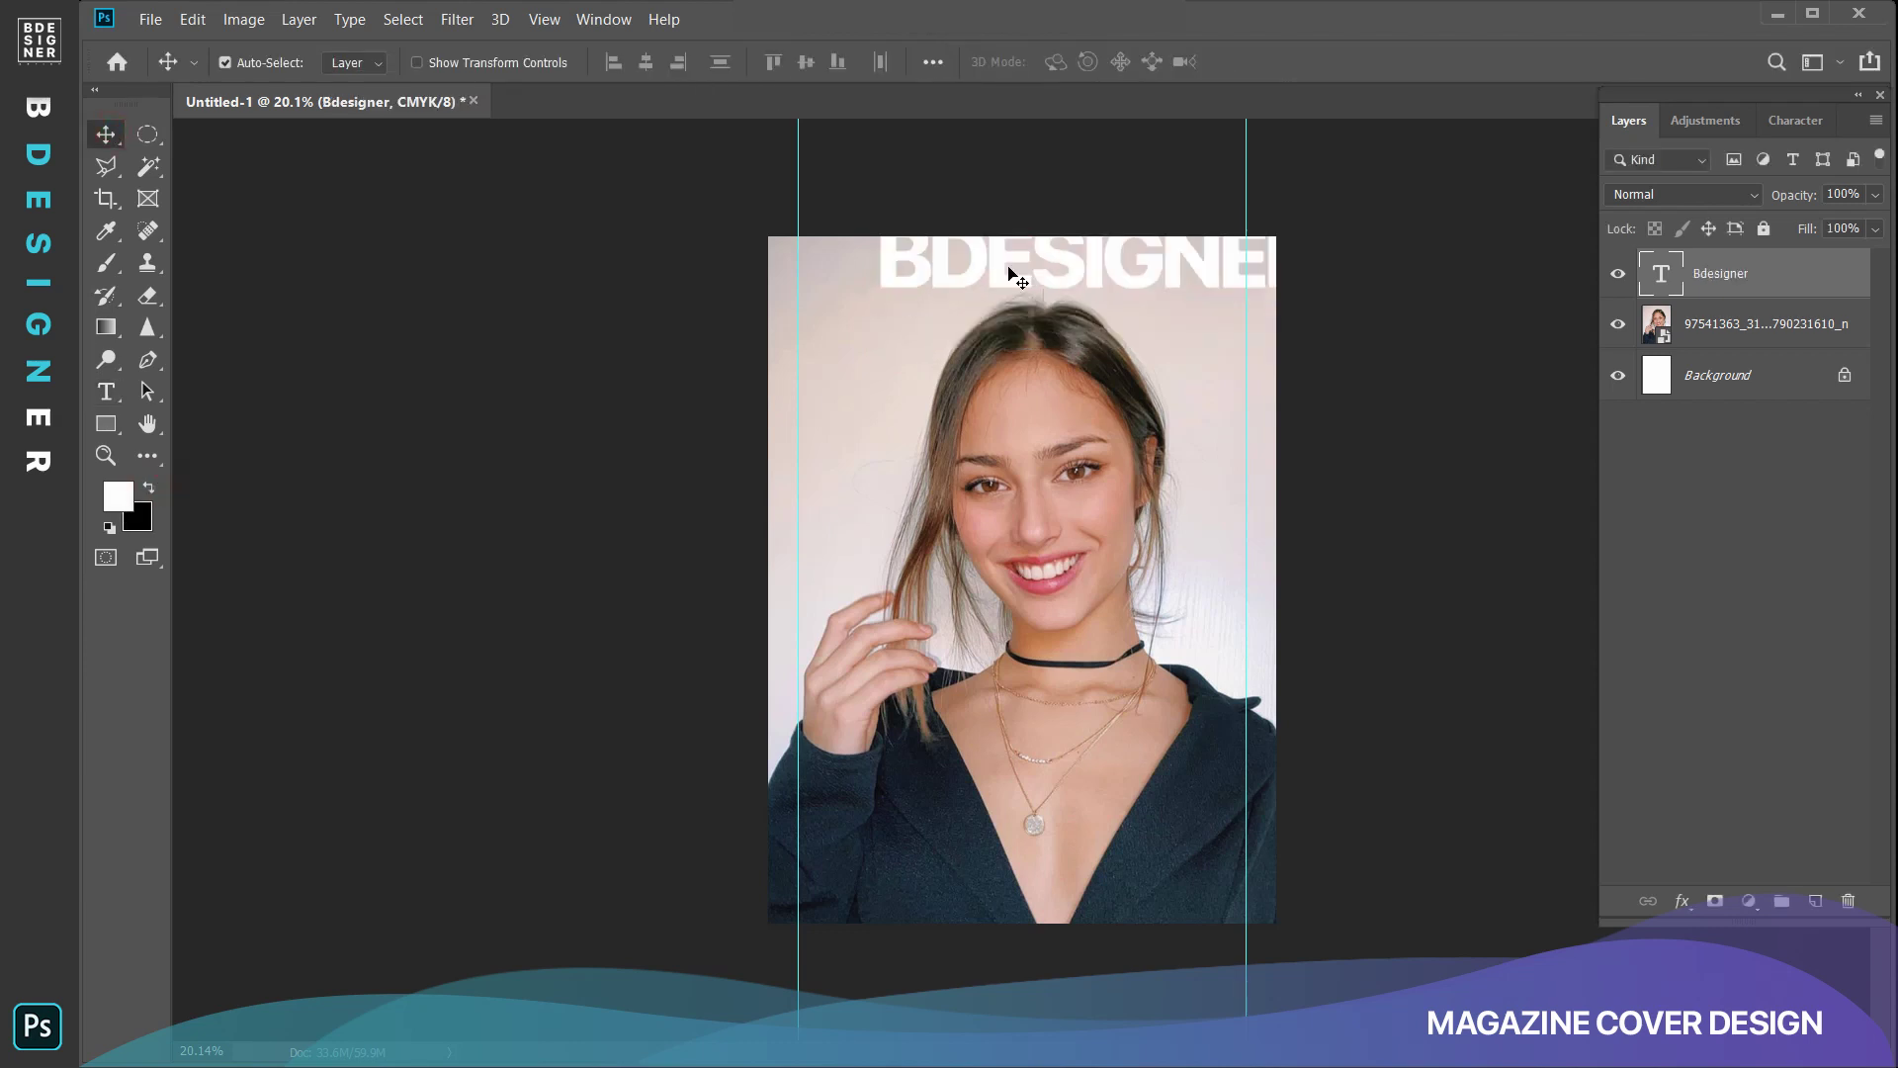
left_click_drag(866, 441, 929, 470)
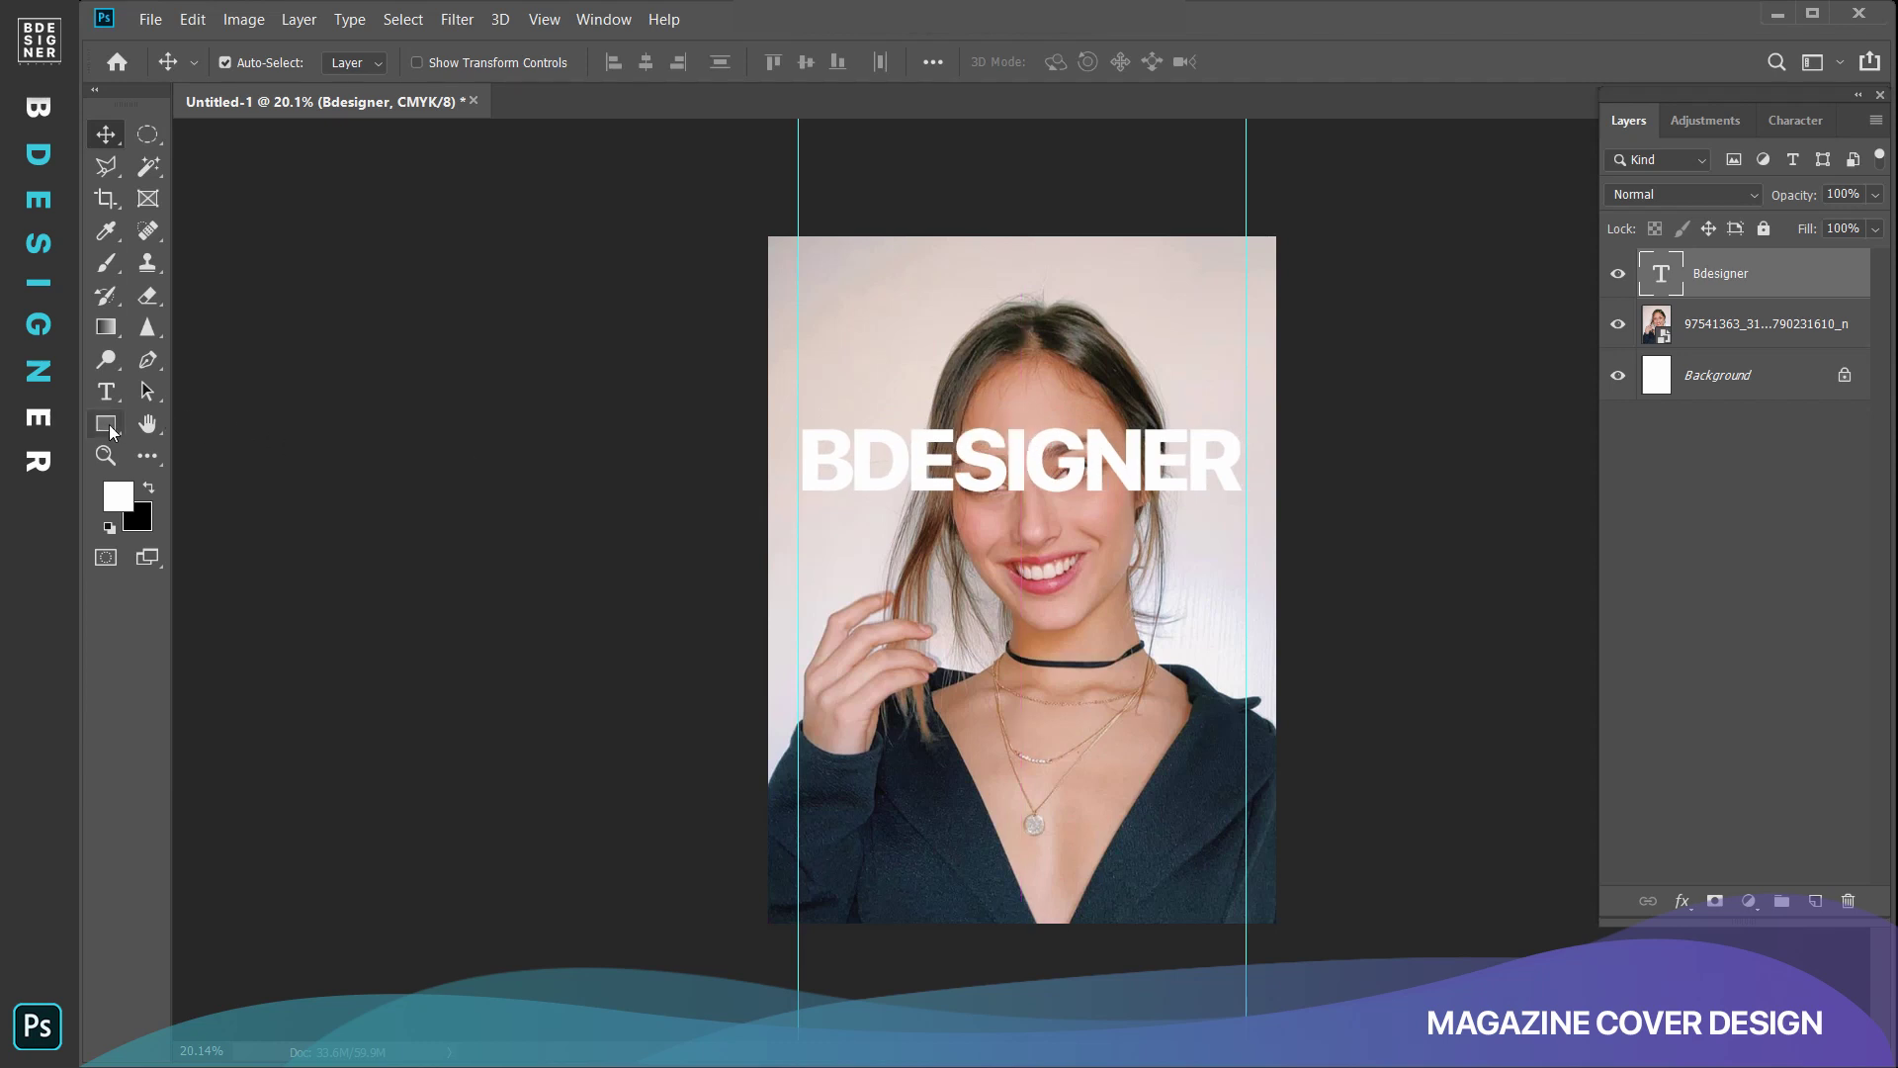
Type the letters B, D and E as separate text layers.
left_click(104, 392)
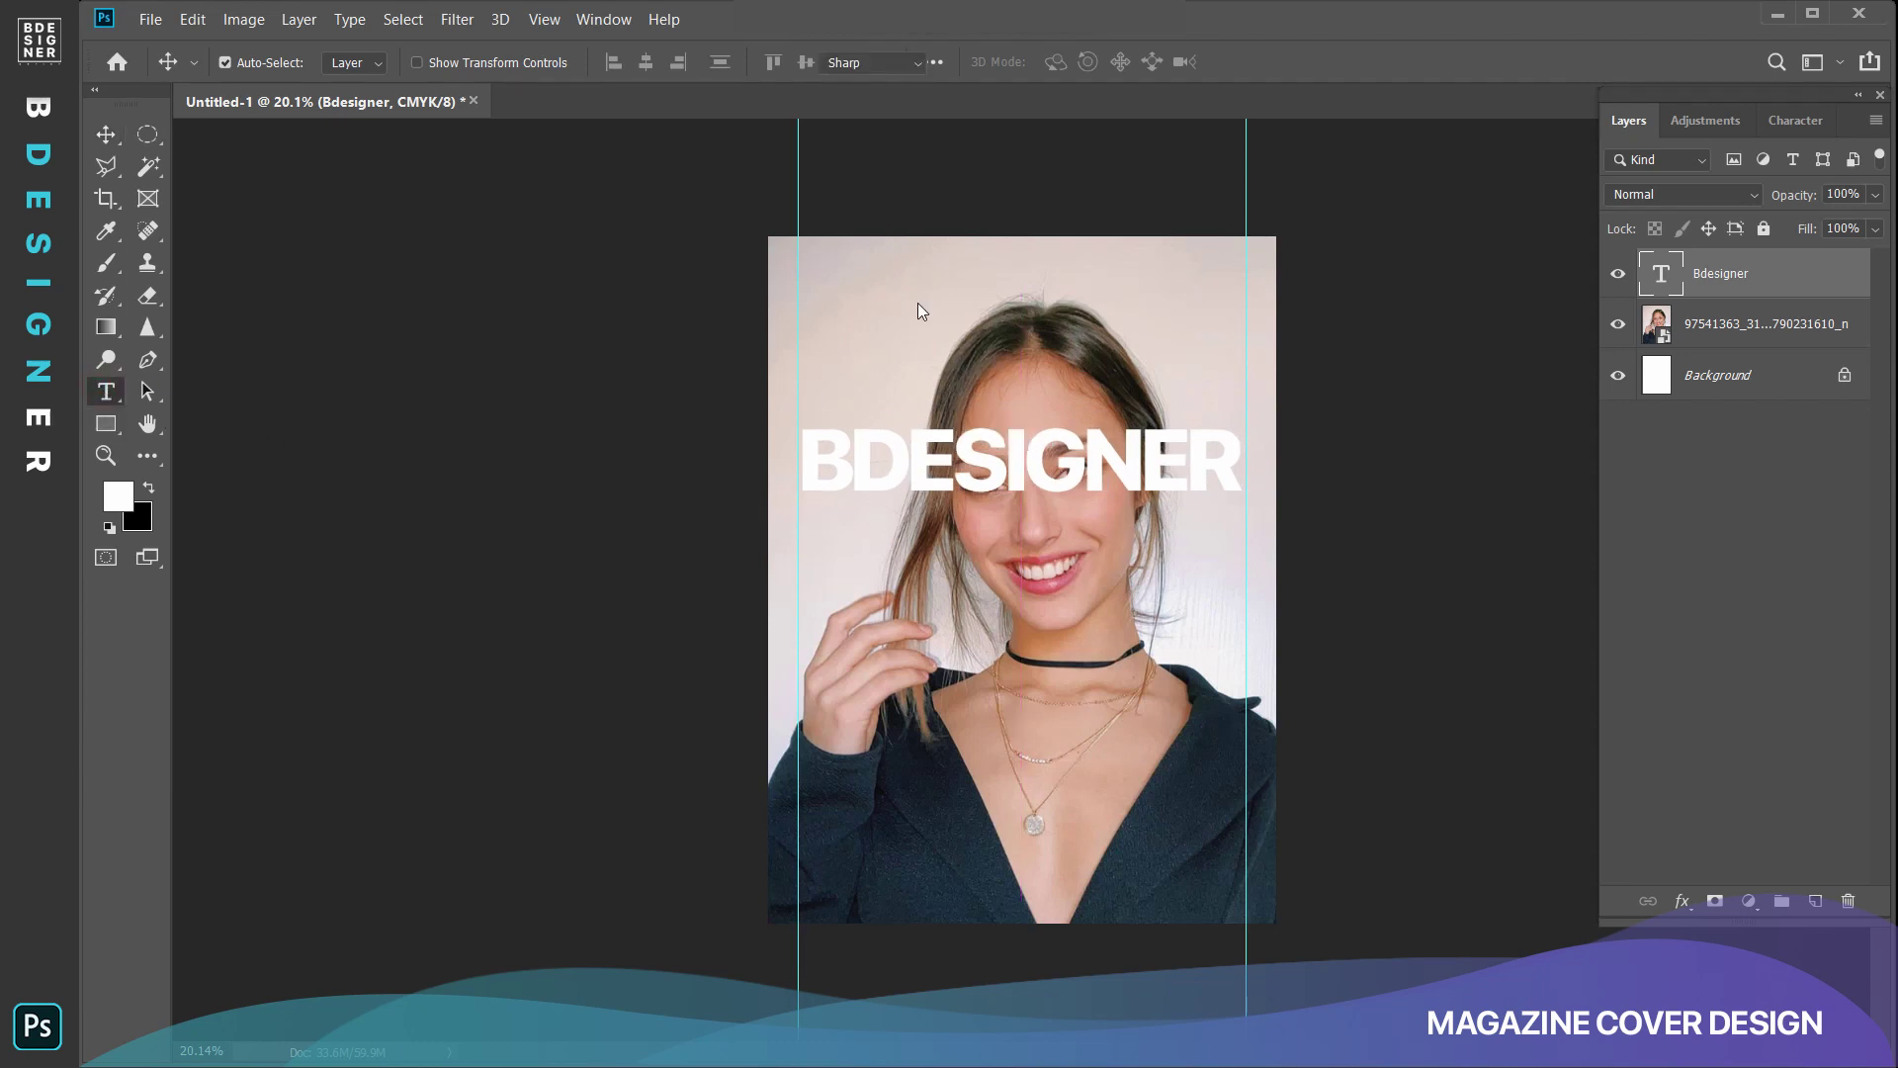
left_click(828, 310)
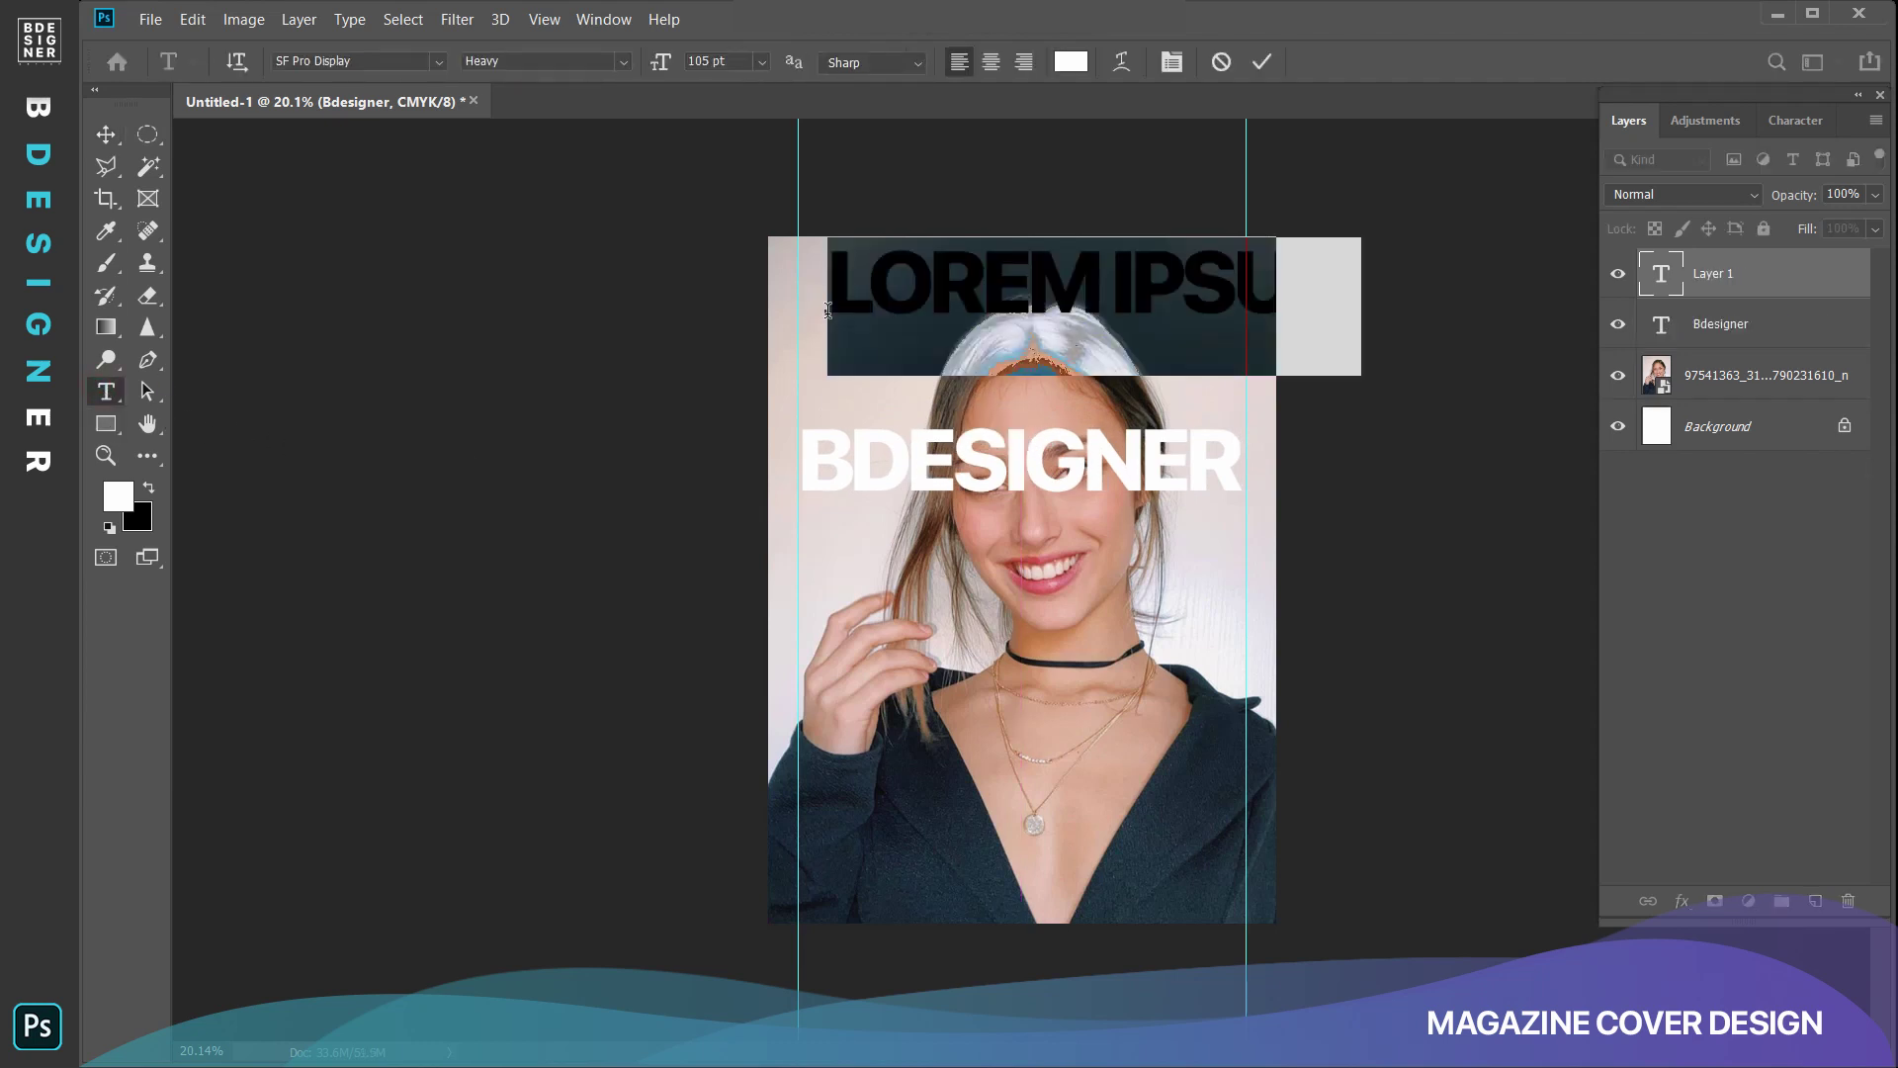
type("B")
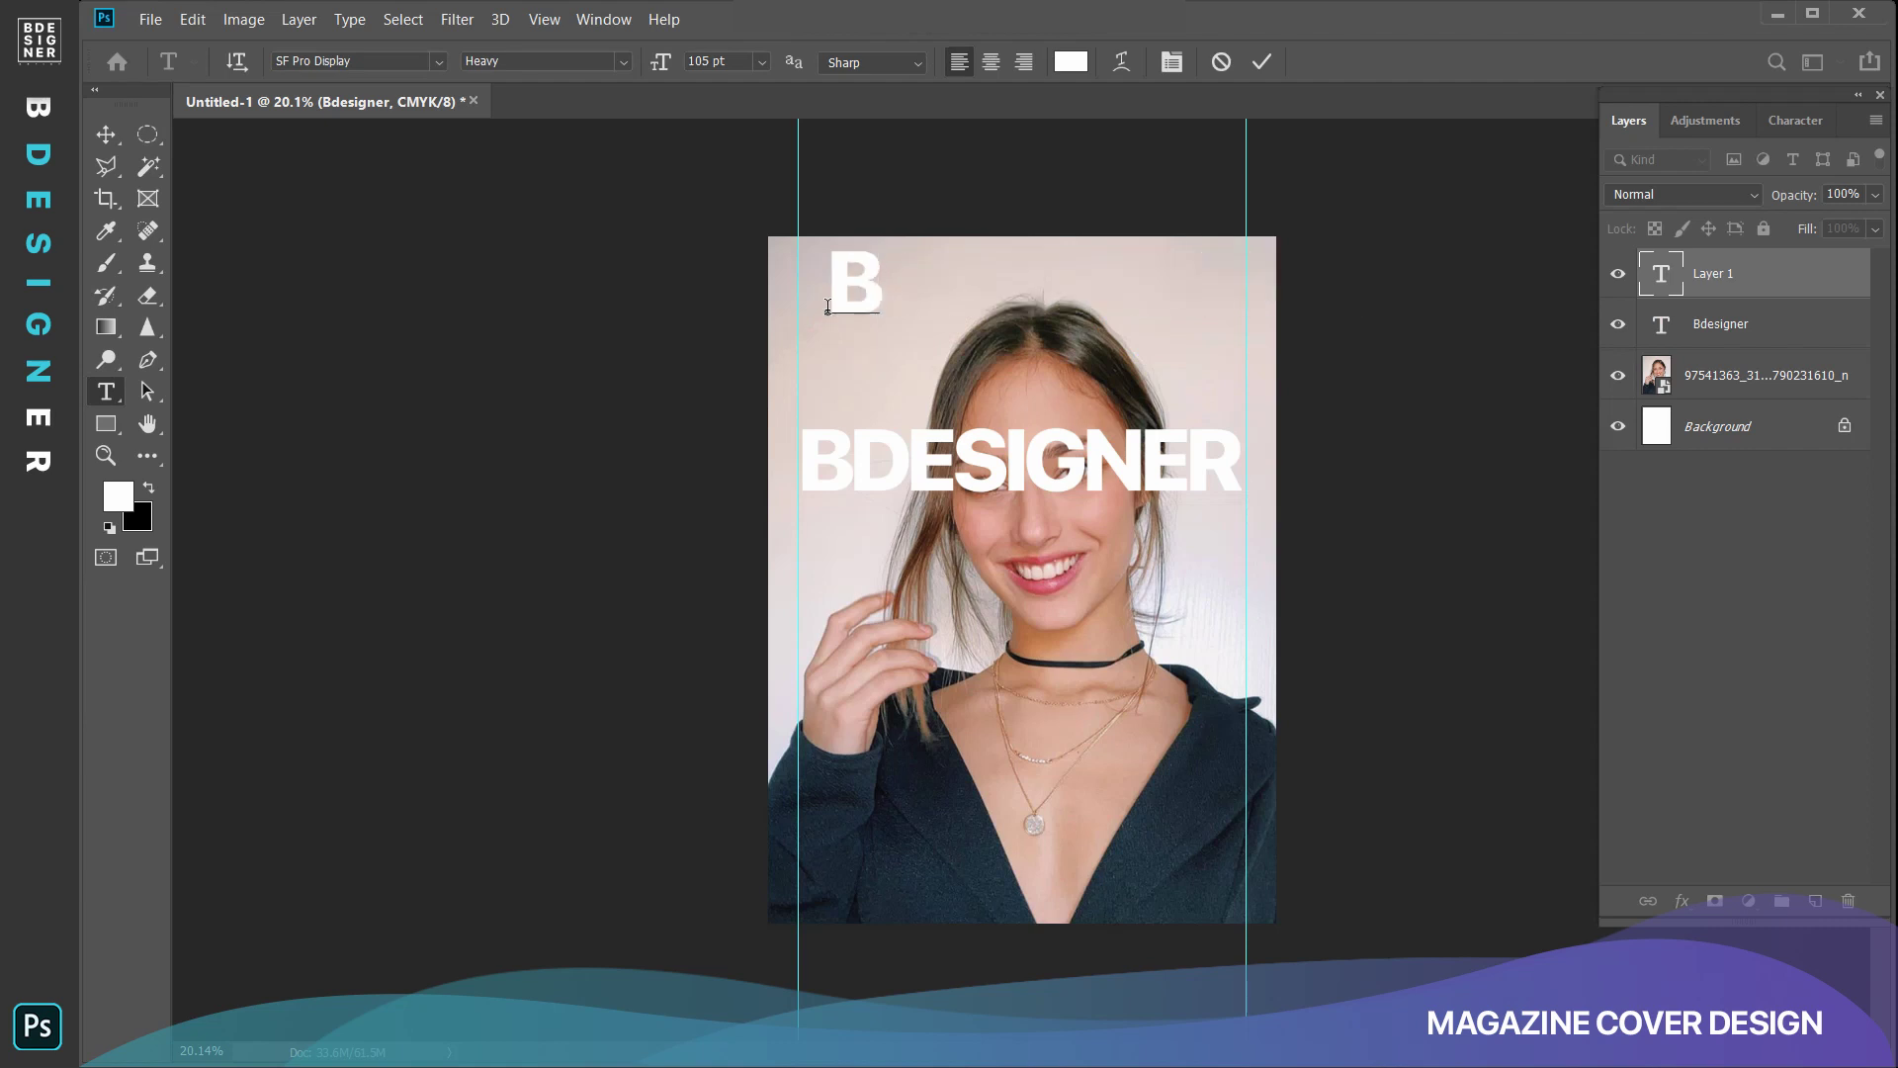
left_click(675, 250)
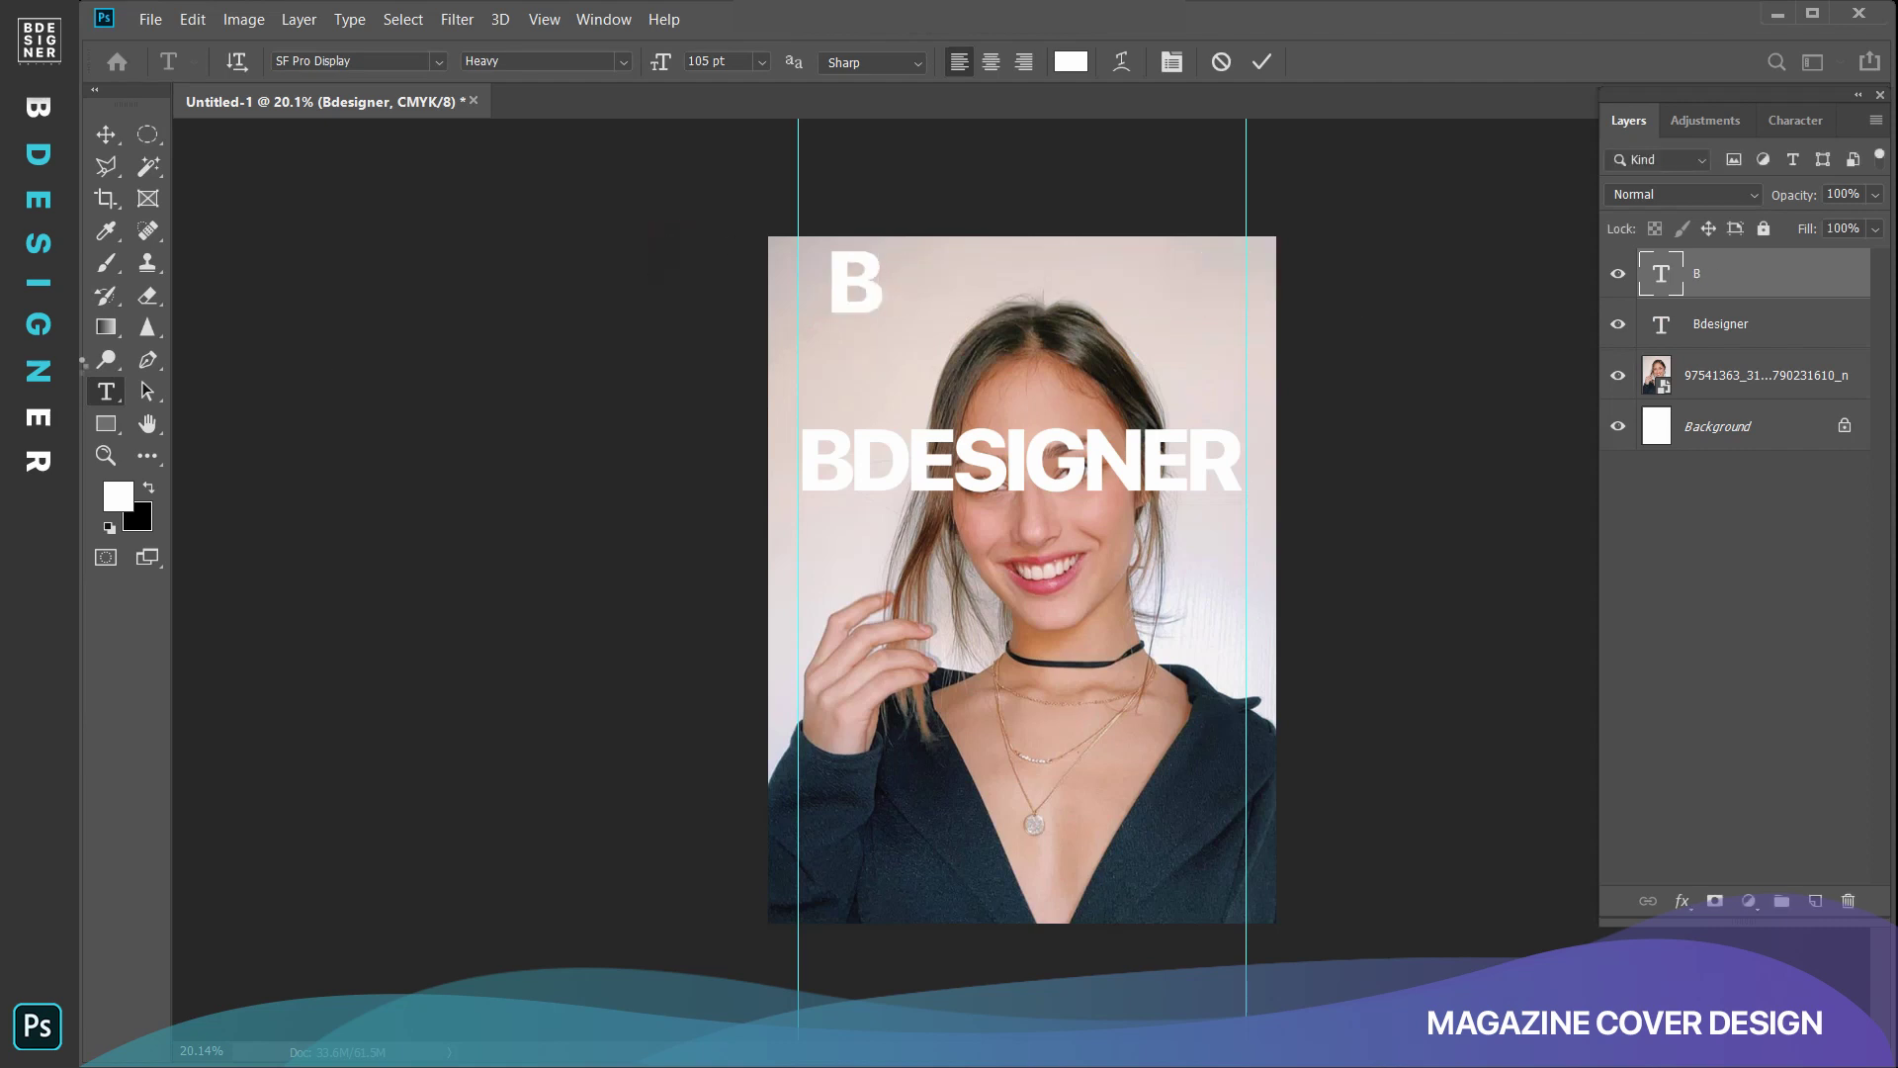
left_click(836, 373)
type("D")
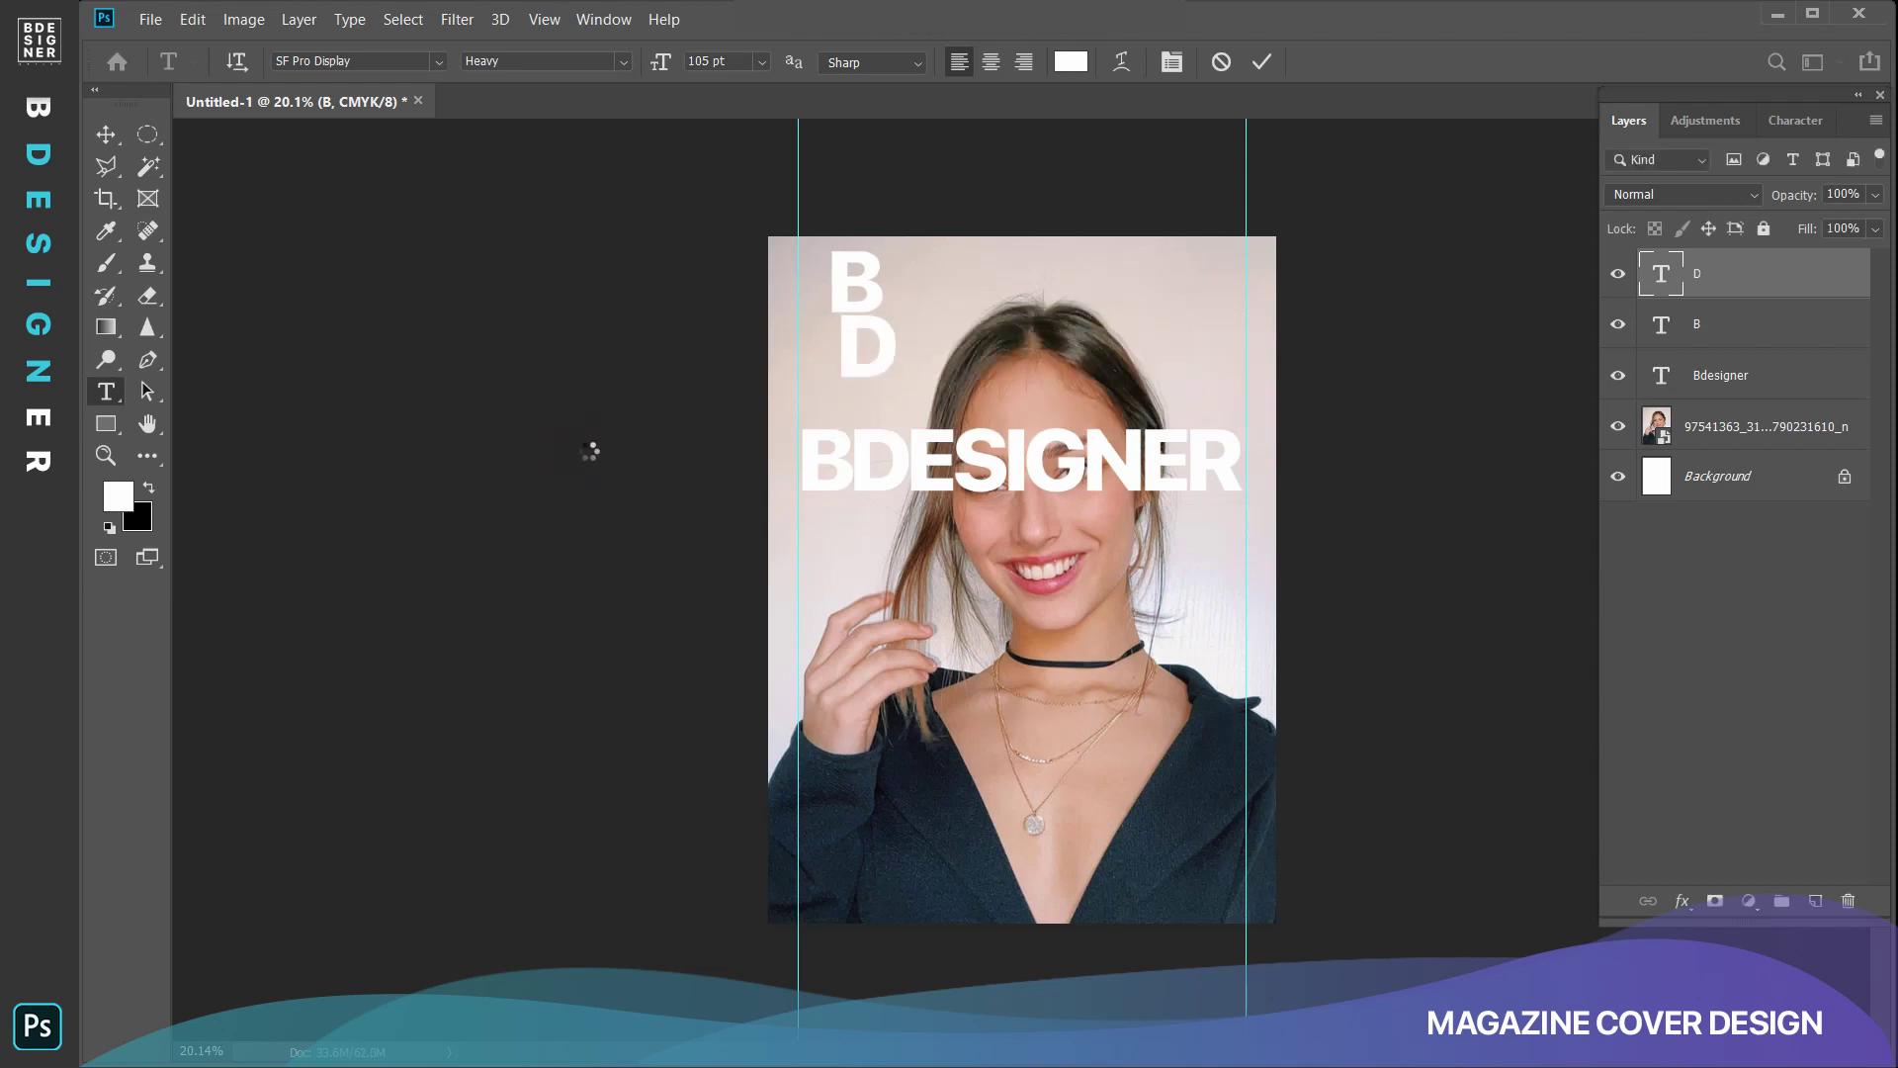
left_click(589, 445)
left_click(997, 328)
type("E")
left_click(969, 396)
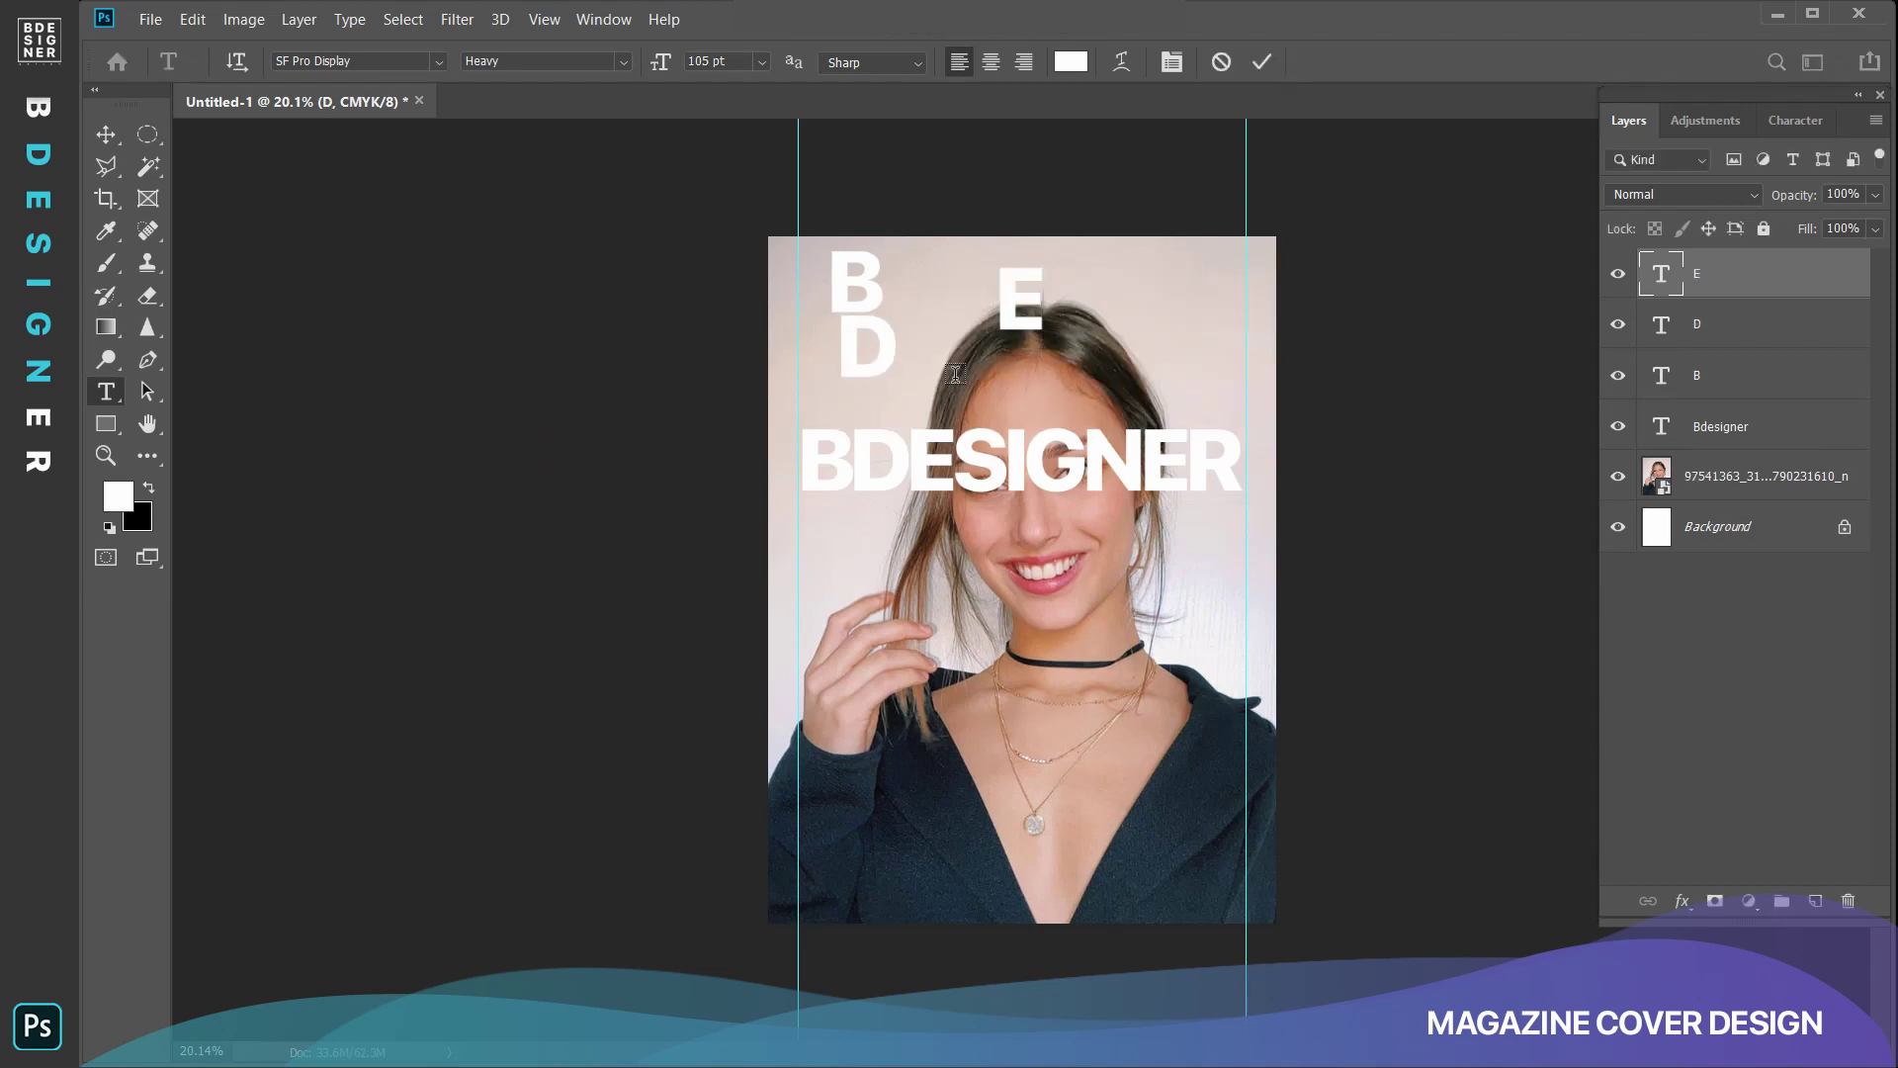
Type S, I, G, N, E and R, each as its own text layer.
type("S")
left_click(682, 547)
left_click(1117, 351)
type("I")
left_click(903, 561)
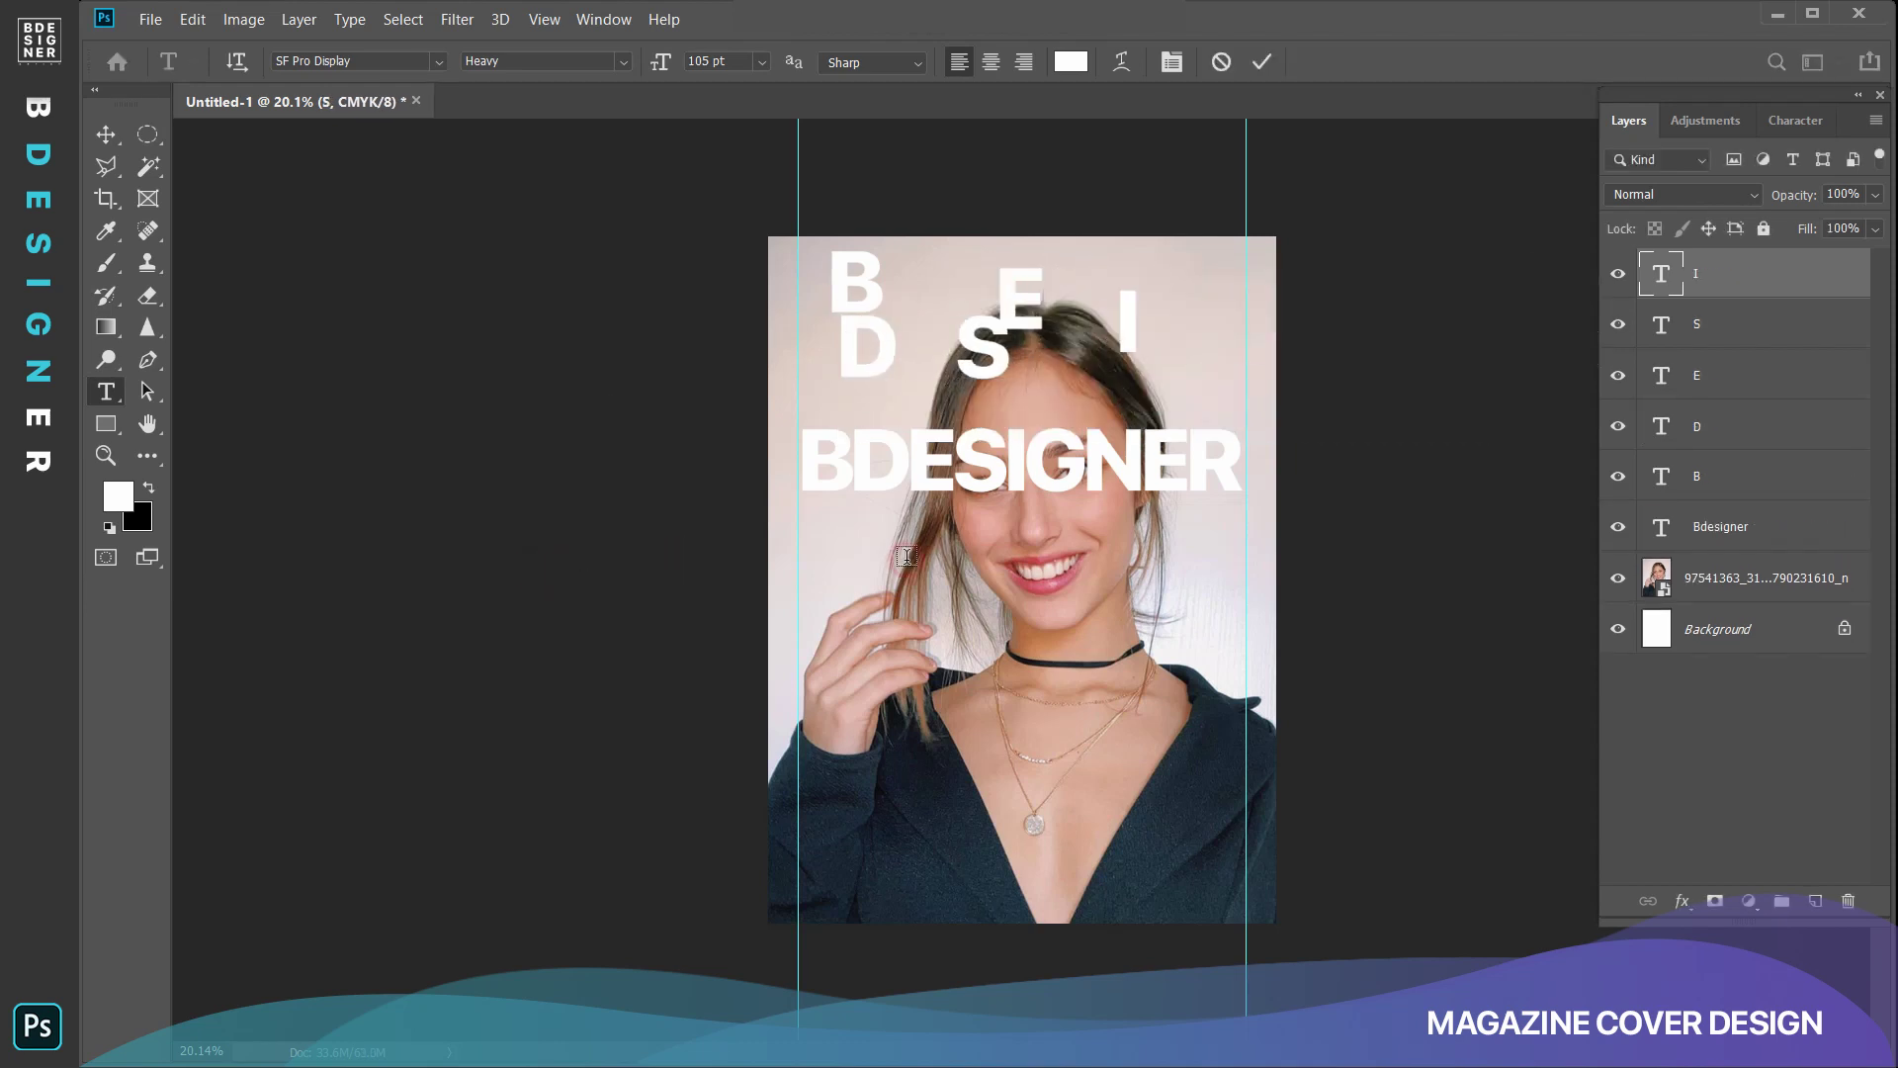
type("G")
left_click(812, 623)
left_click(952, 620)
type("N")
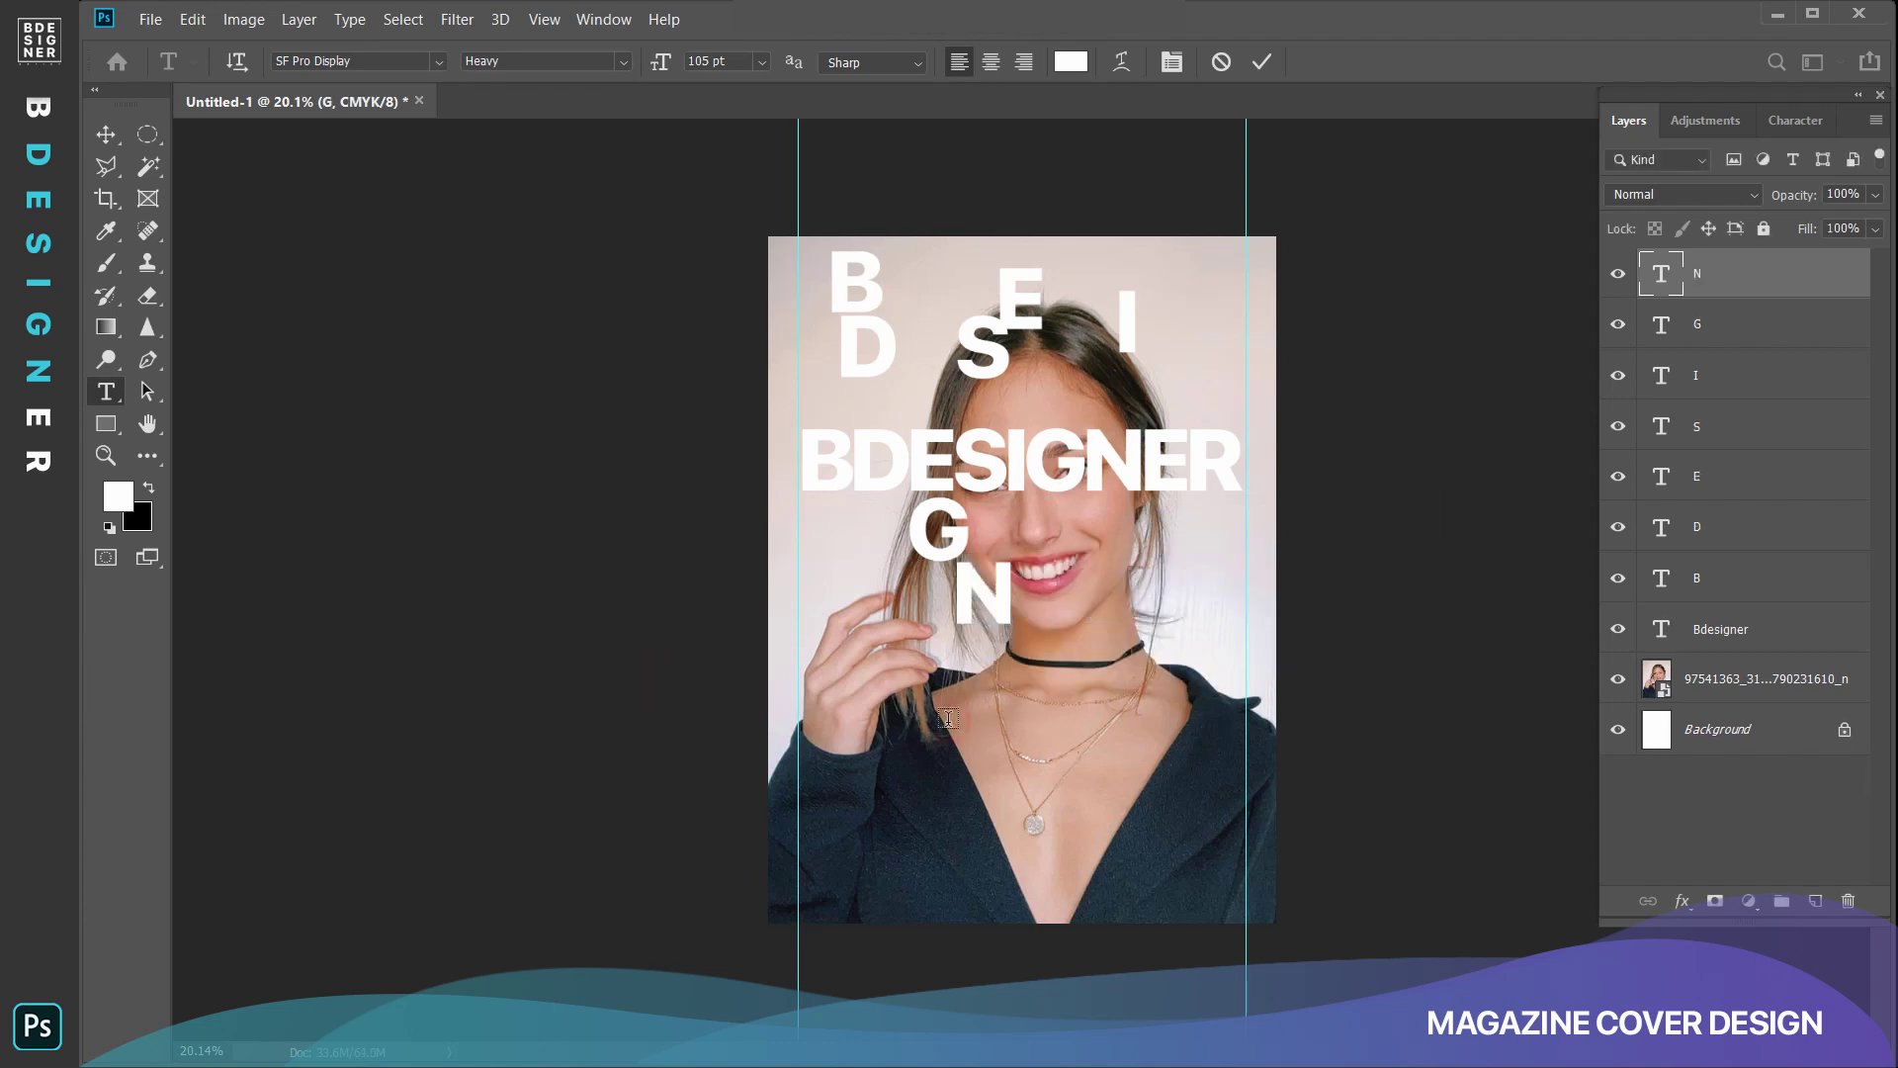
left_click(652, 682)
left_click(952, 682)
type("E")
left_click(967, 796)
type("R")
left_click(106, 133)
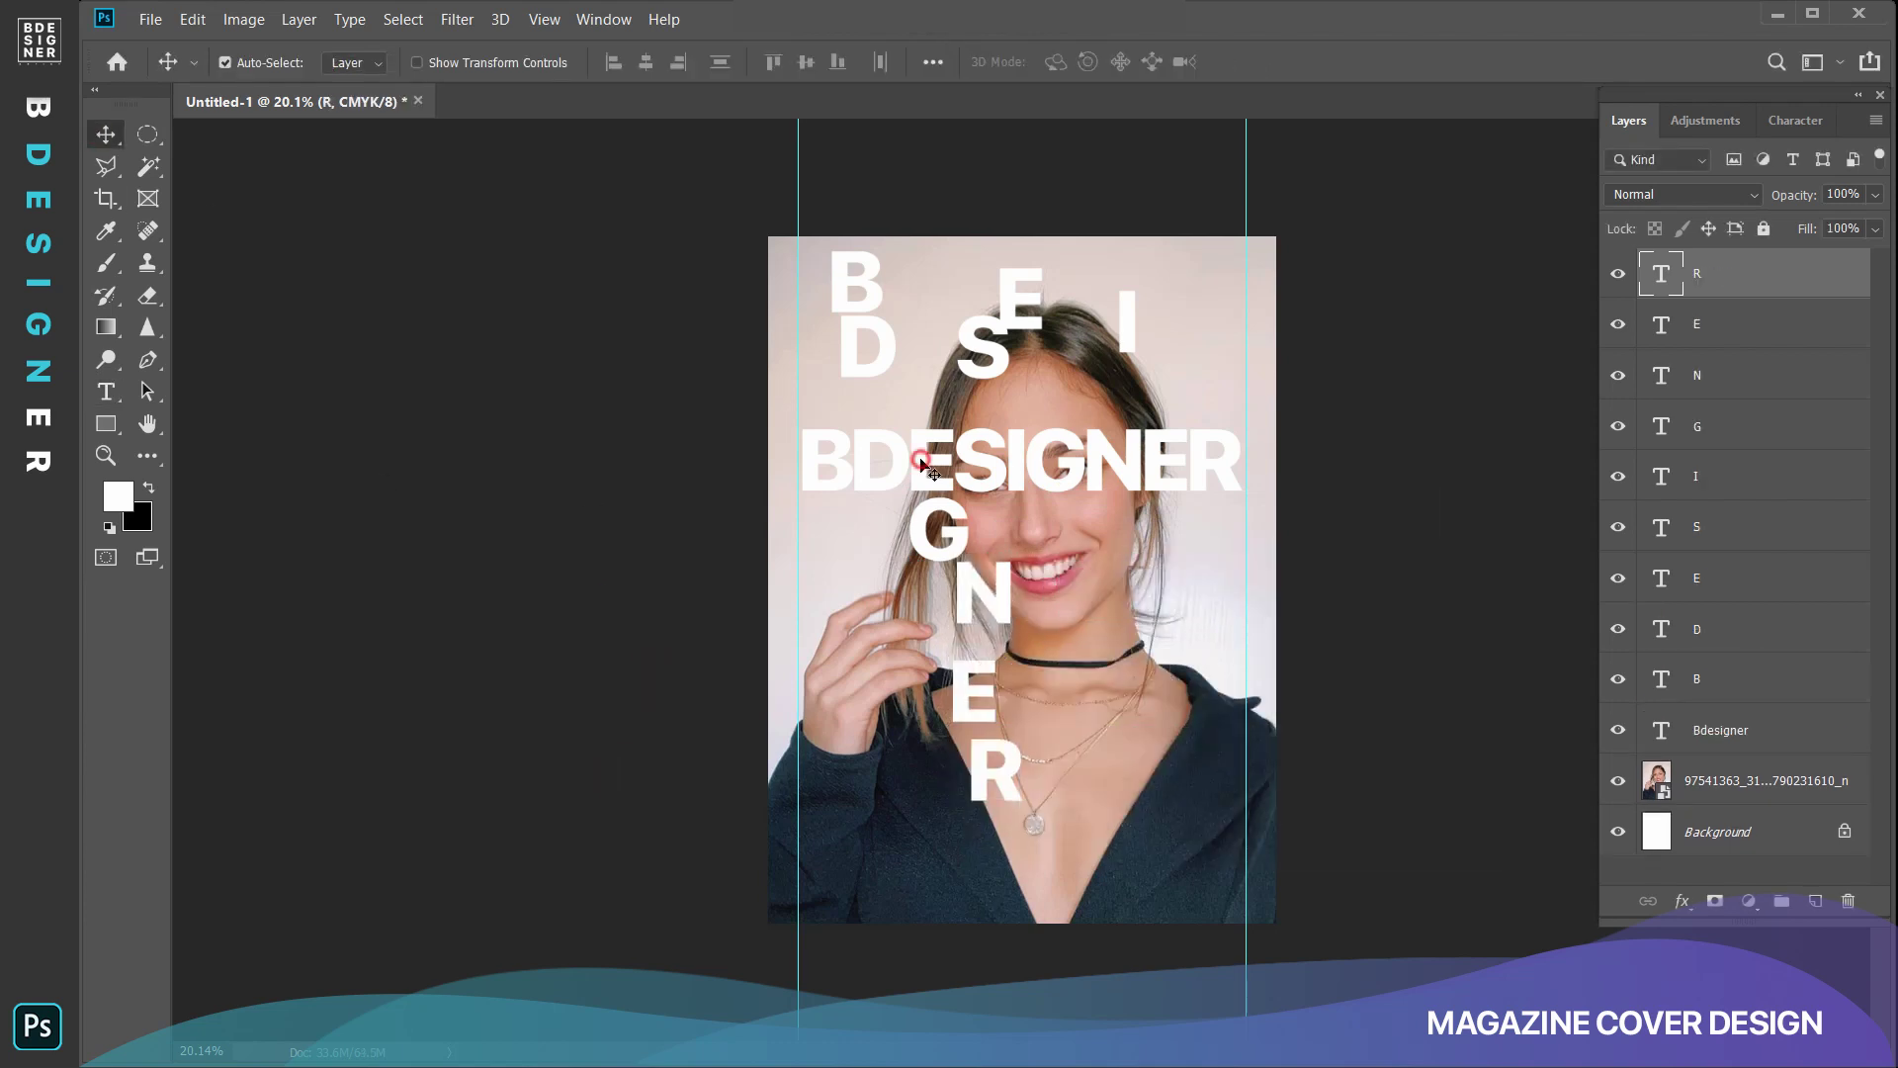
Arrange the letters in one top row, align their vertical centres, and hide the Bdesigner layer.
mouse_move(856, 287)
left_mouse_down()
mouse_move(842, 348)
mouse_move(911, 360)
left_mouse_up()
left_click_drag(1023, 302, 942, 348)
left_click_drag(1126, 326, 1023, 351)
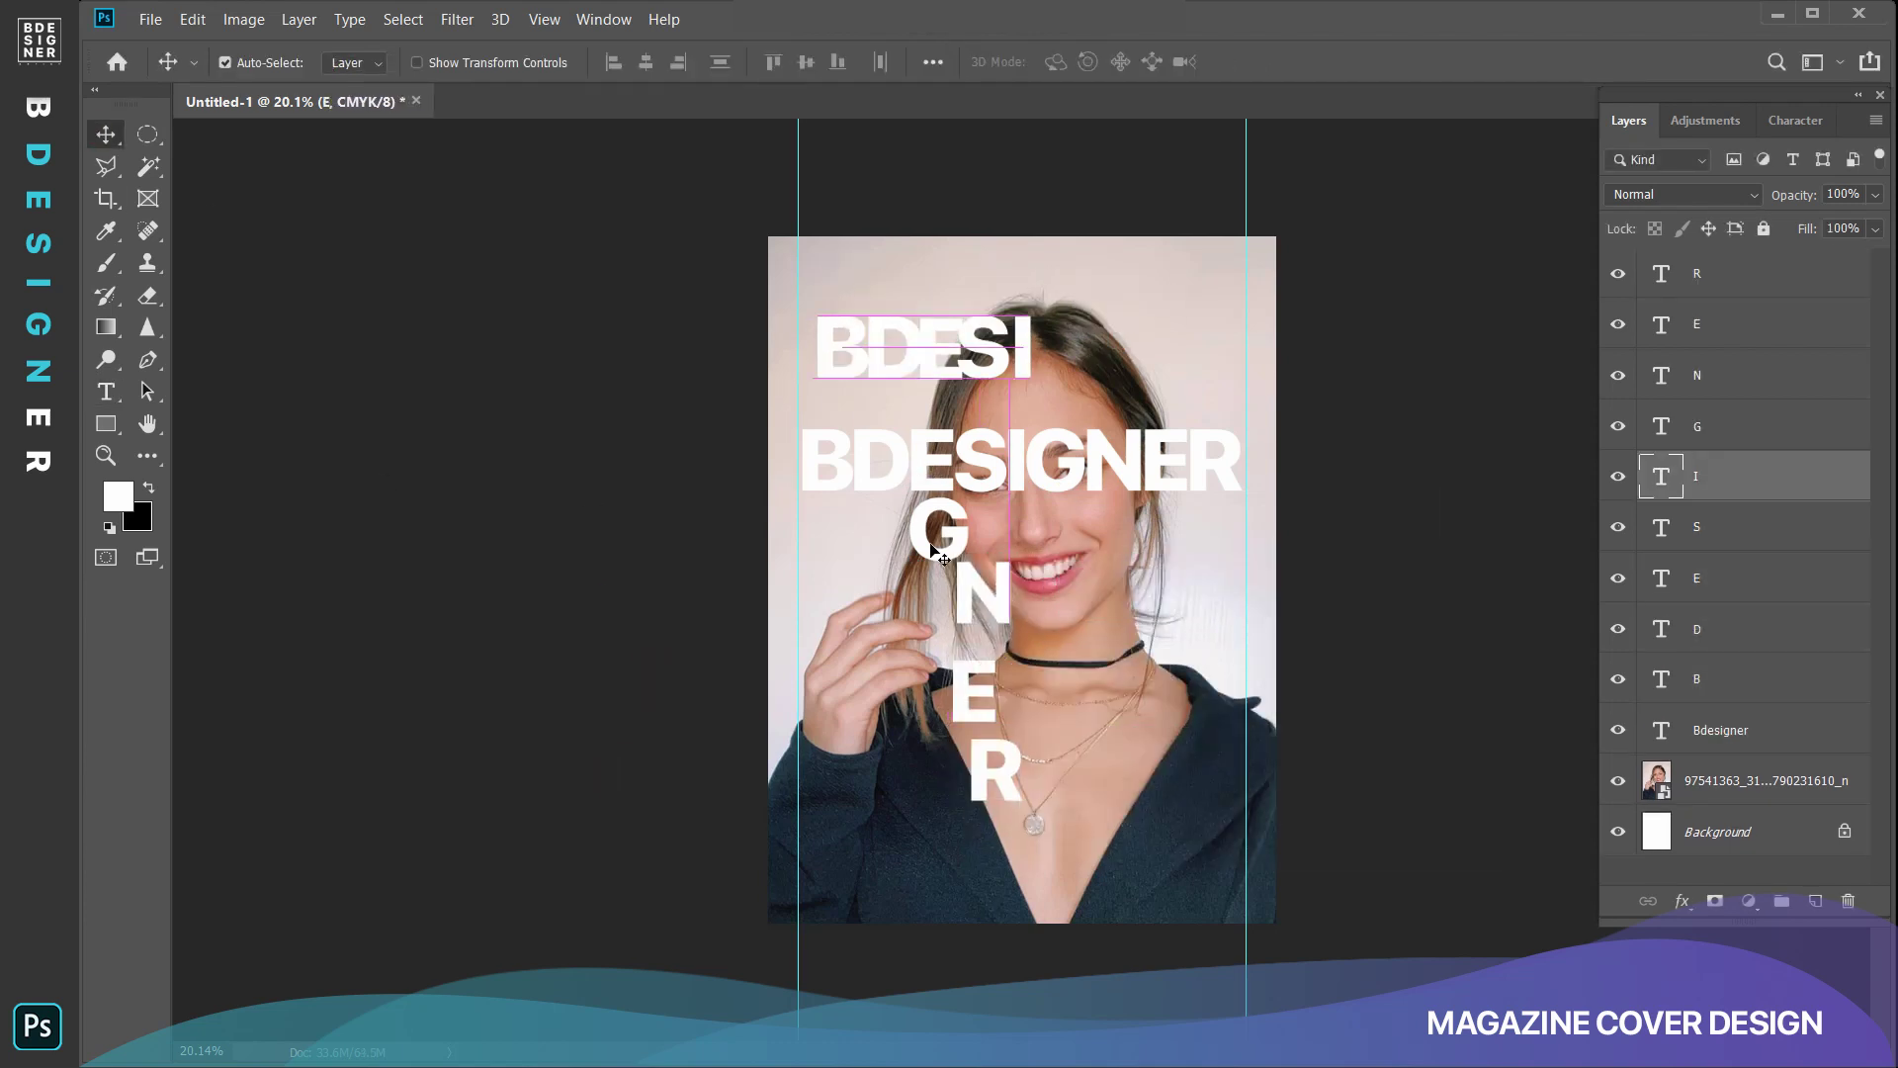
left_click_drag(940, 530, 1068, 348)
left_click_drag(984, 593, 1127, 348)
left_click_drag(974, 692, 1181, 348)
left_click_drag(996, 771, 1264, 343)
left_click_drag(1285, 388, 742, 90)
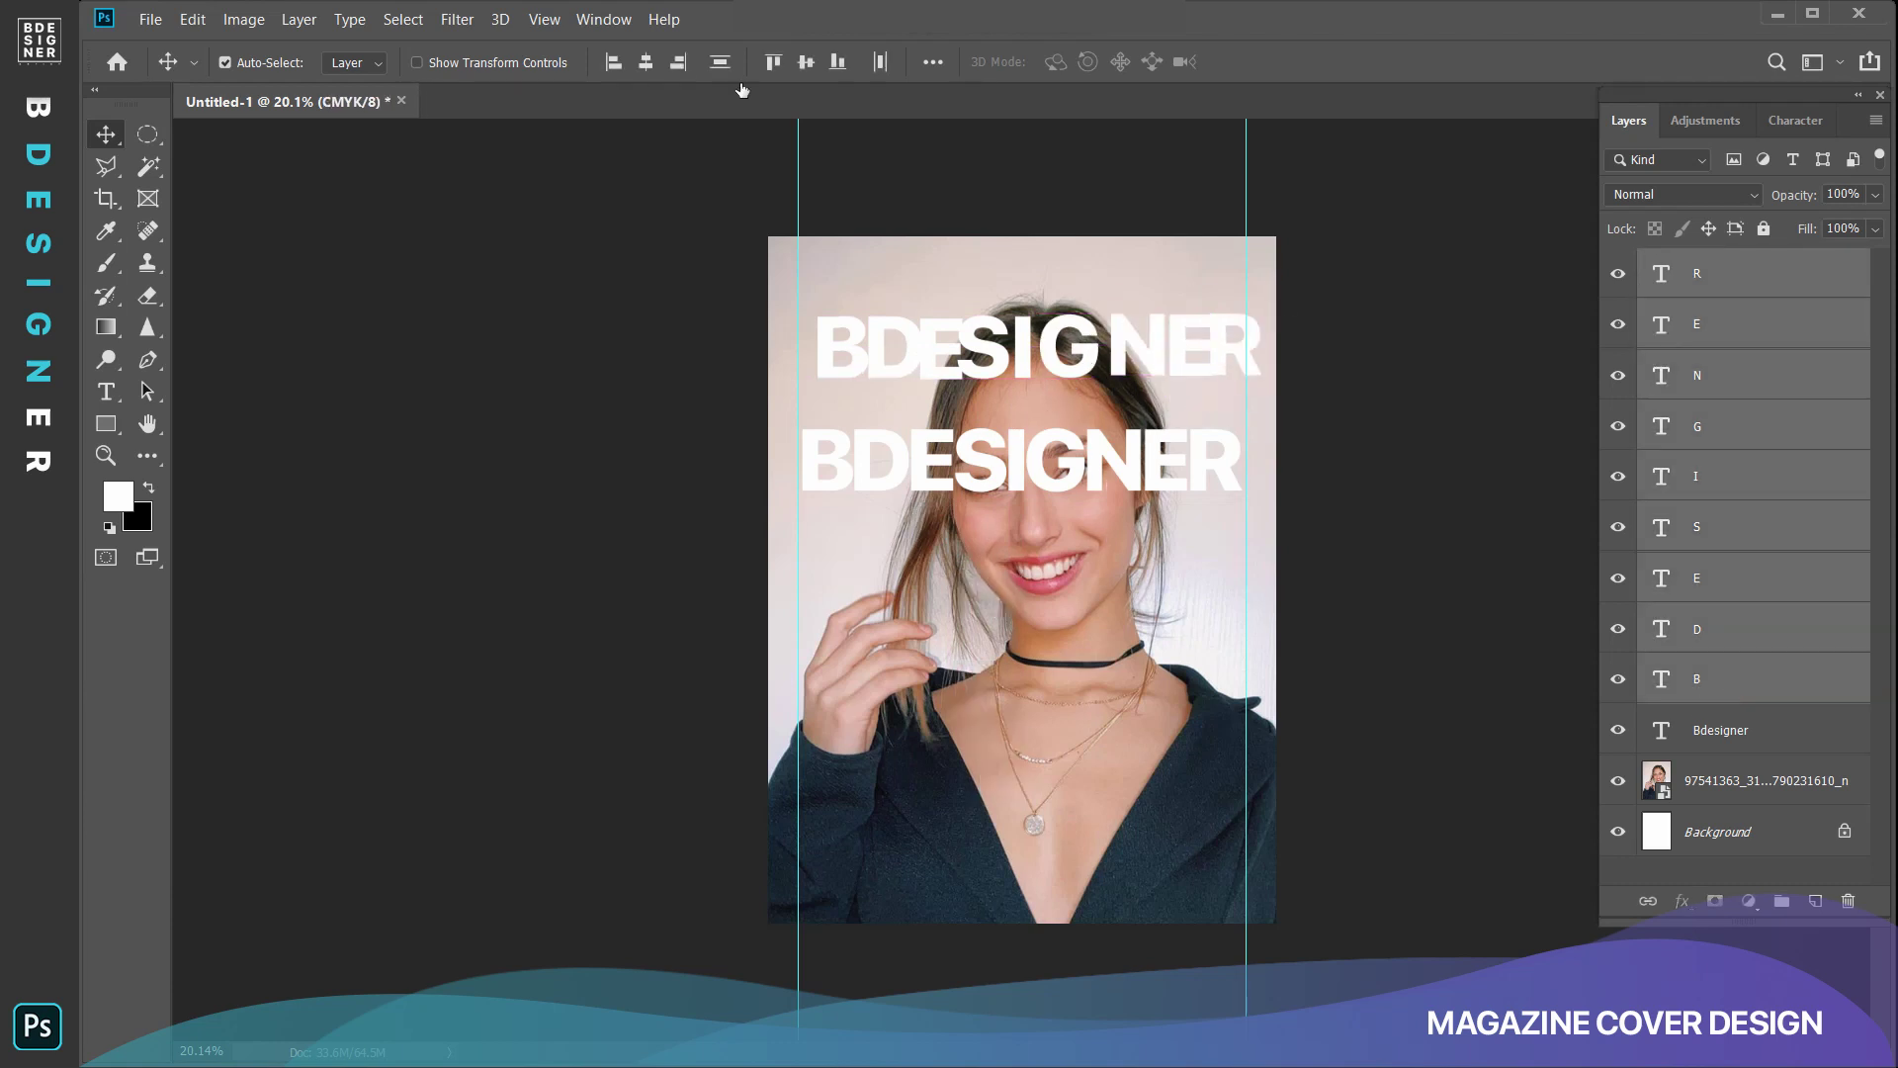
left_click(809, 65)
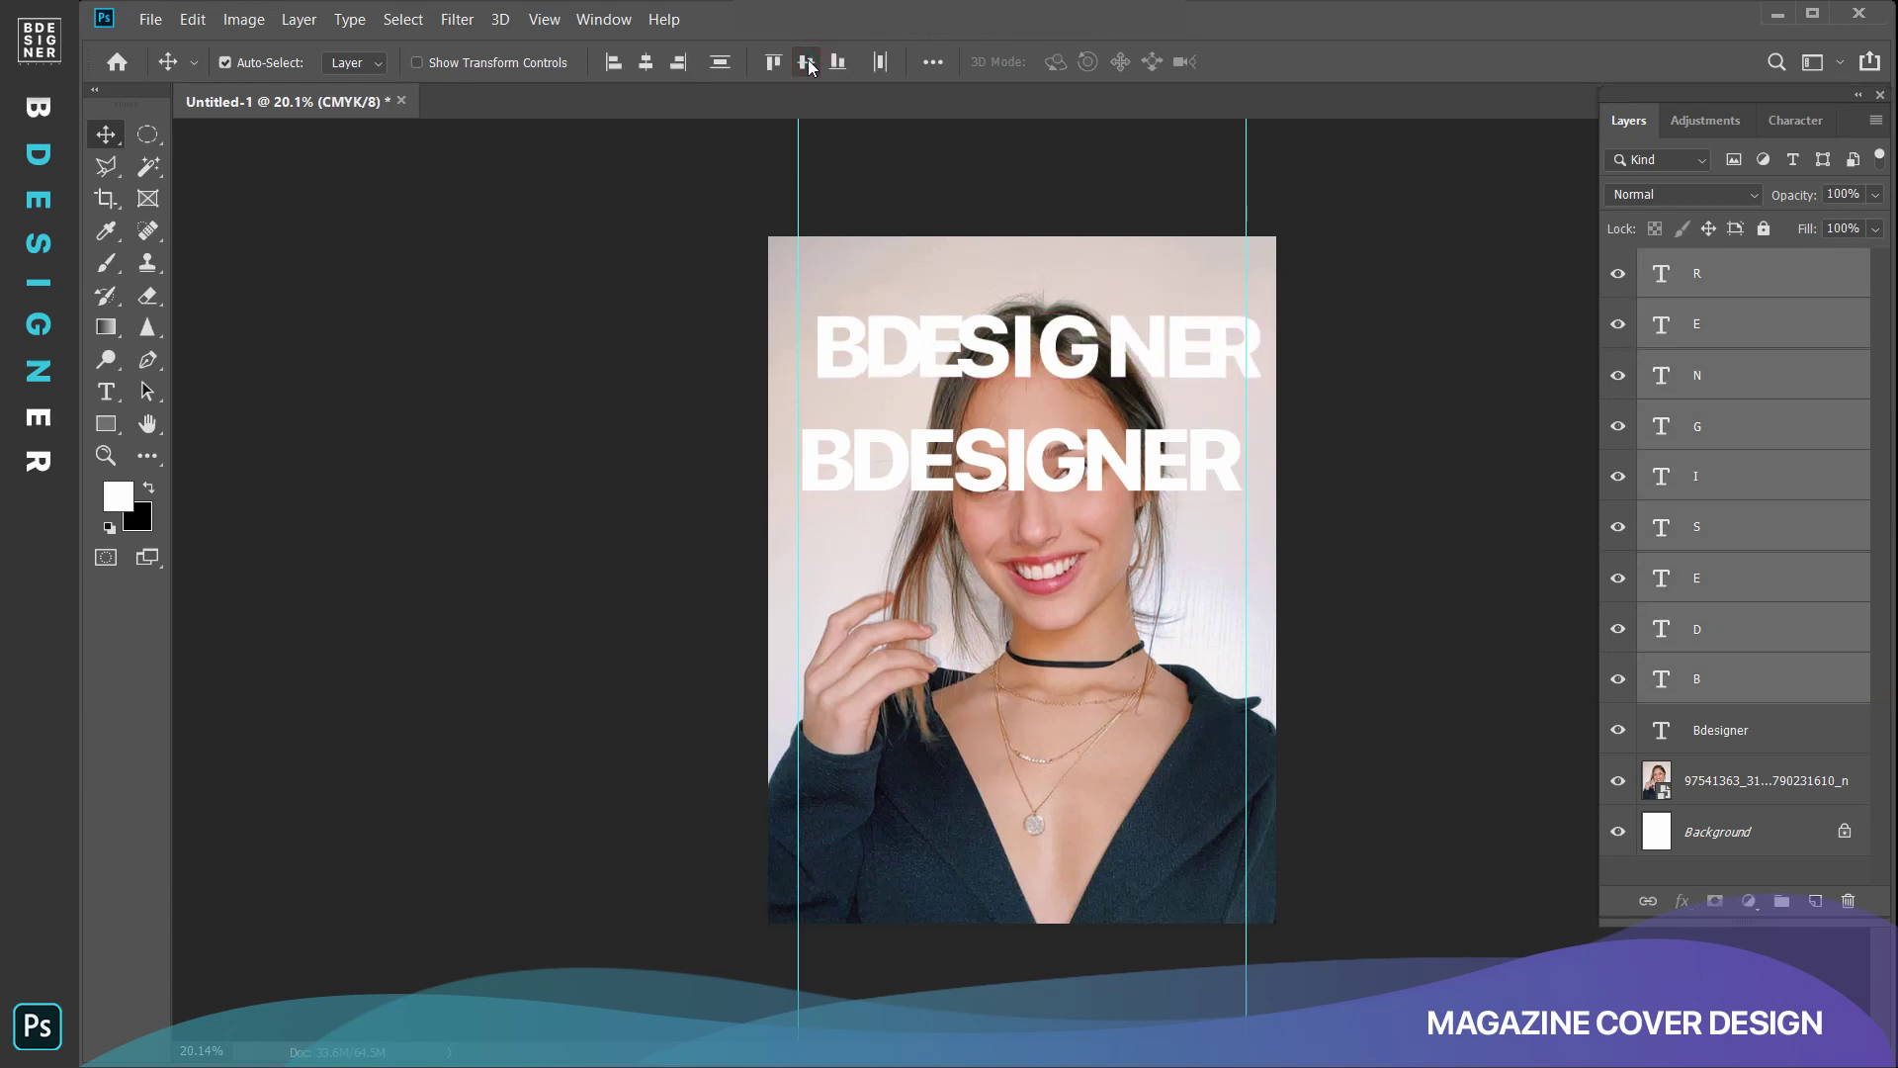
left_click(1618, 731)
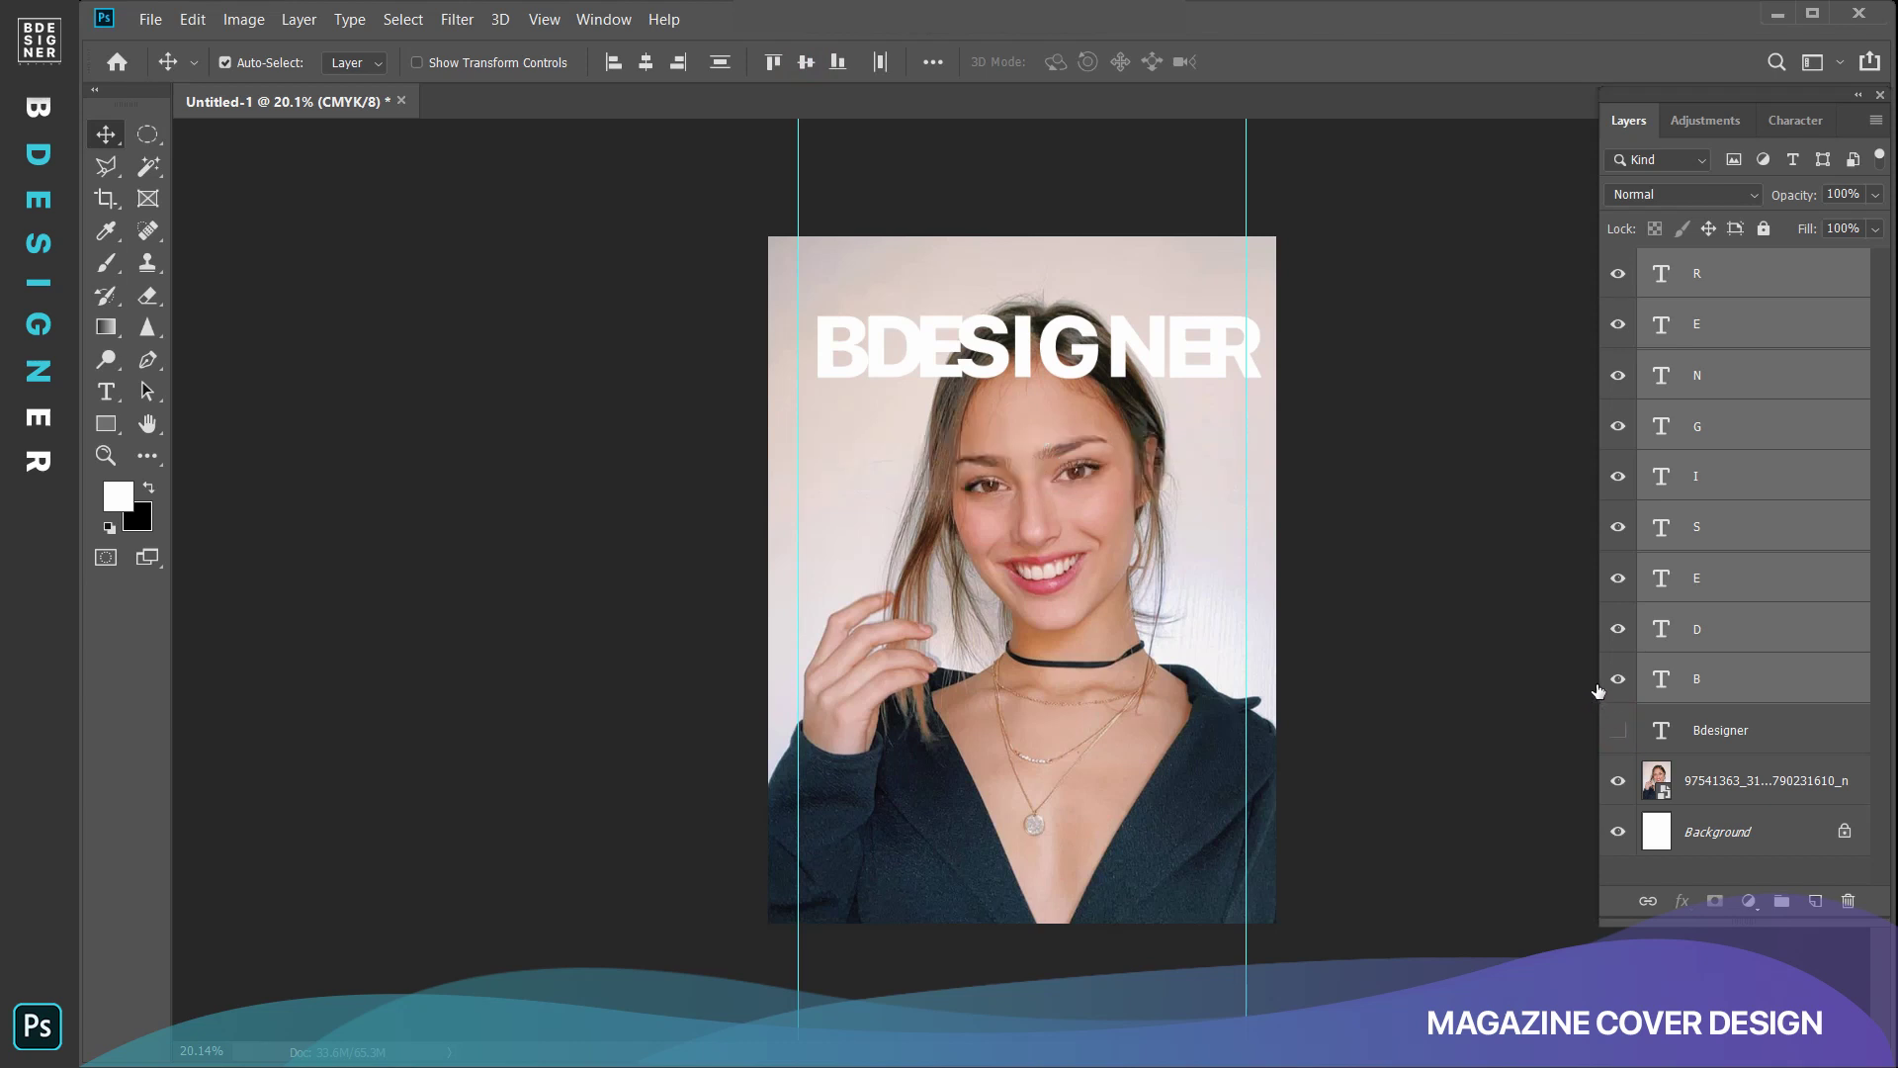
Give the B letter layer a drop shadow at 180° angle and 12% opacity.
double_click(1797, 284)
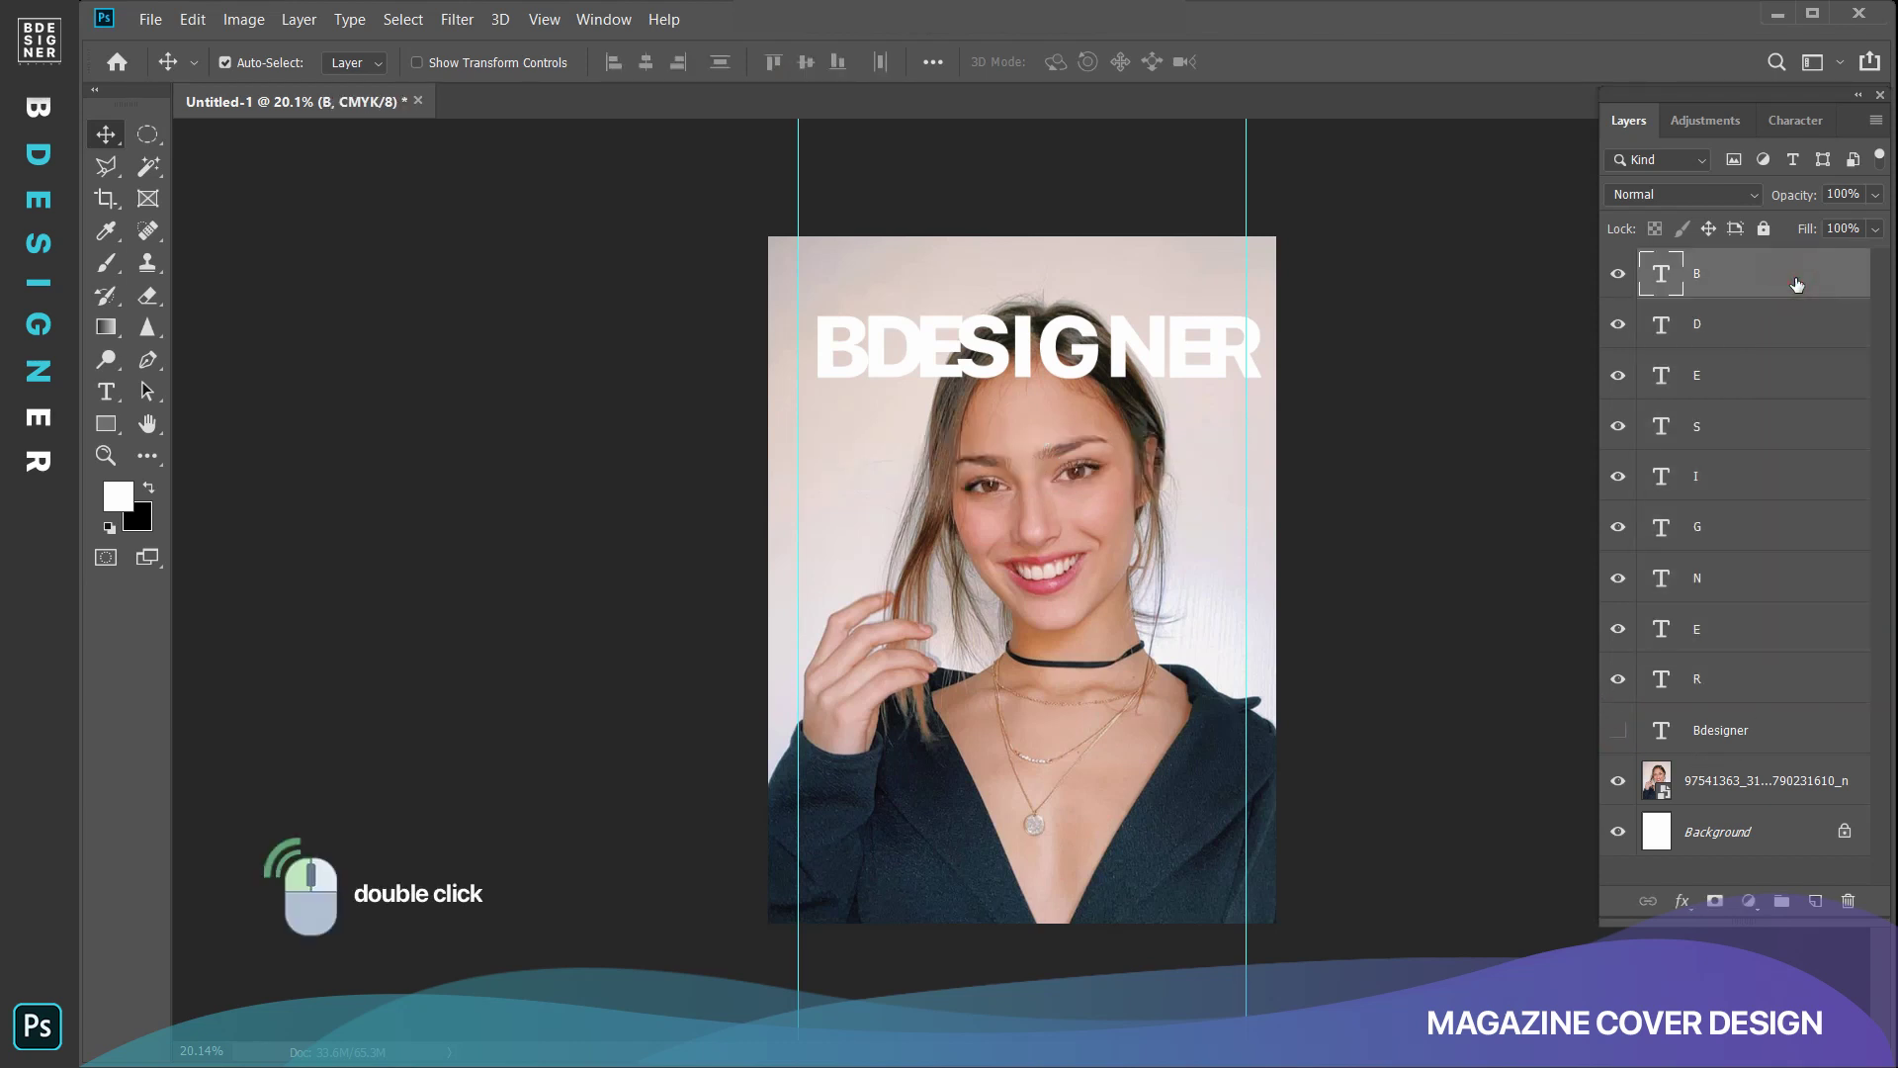
double_click(1797, 284)
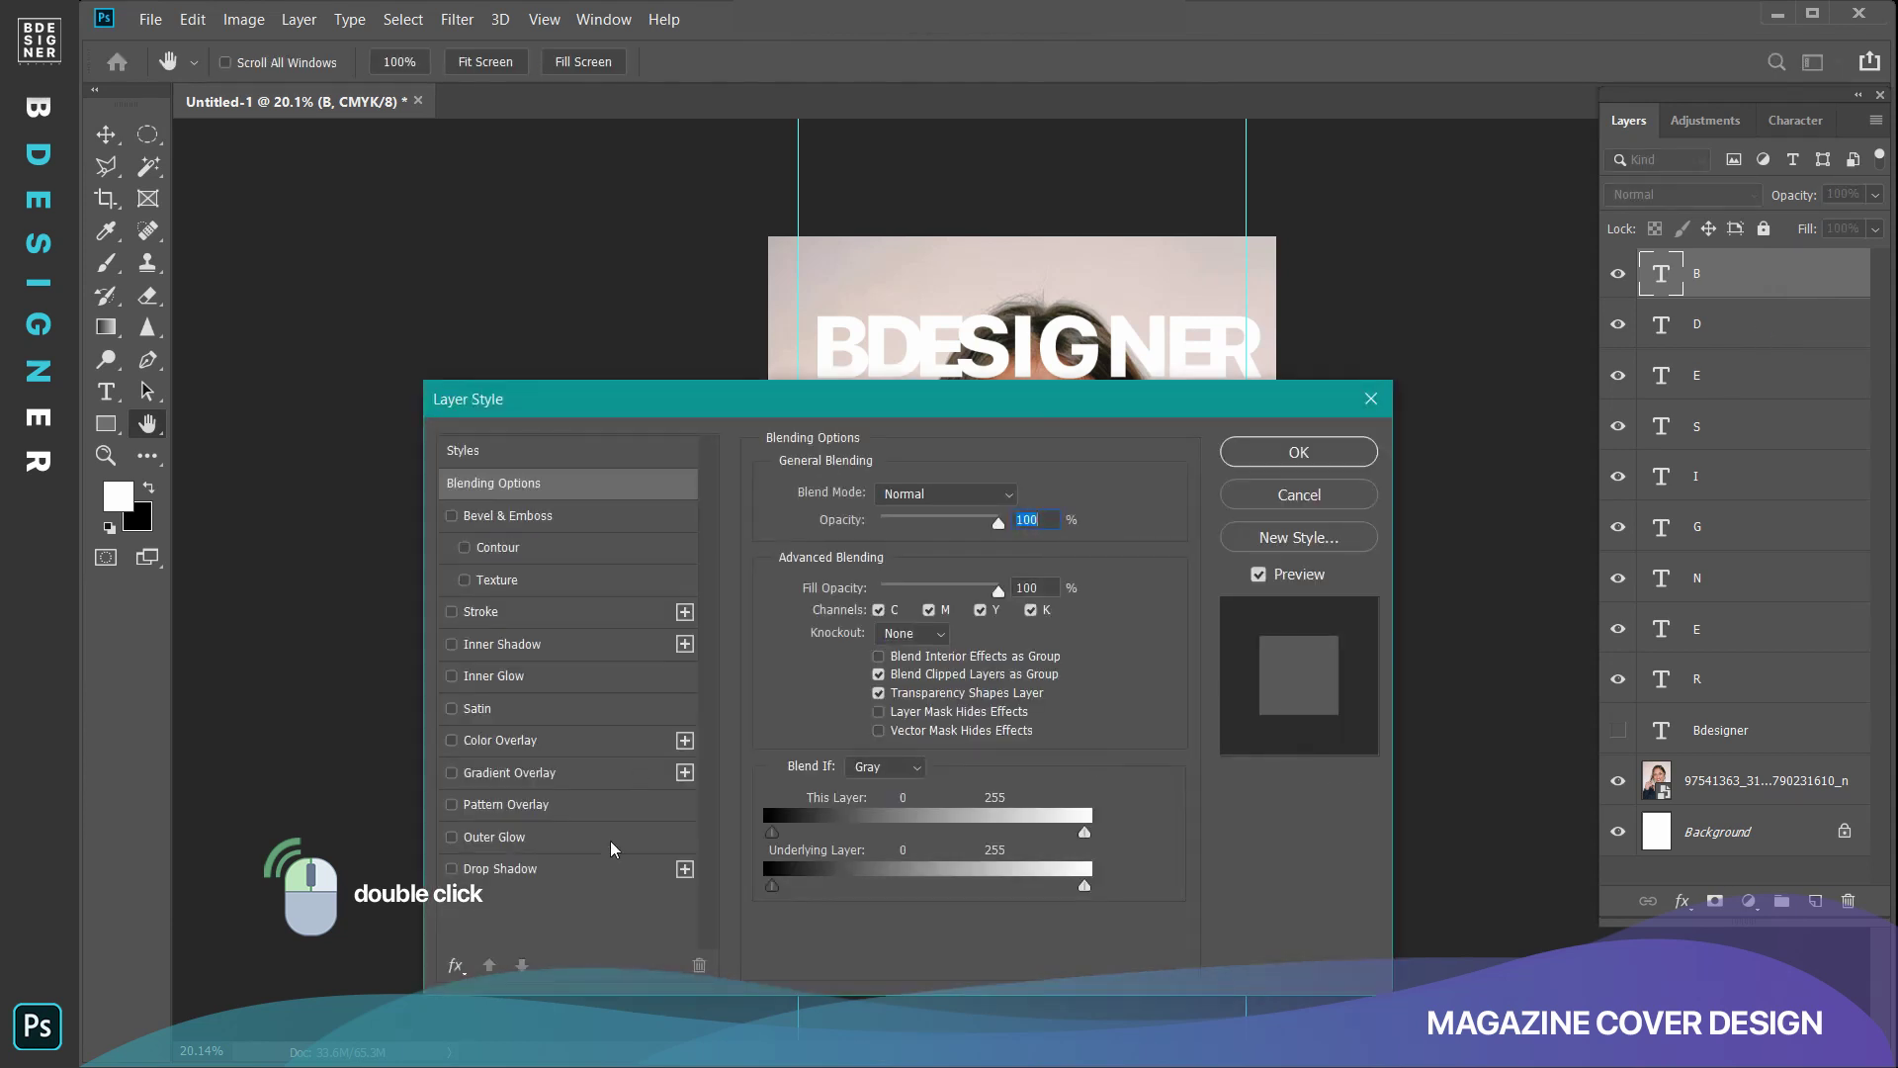
double_click(502, 870)
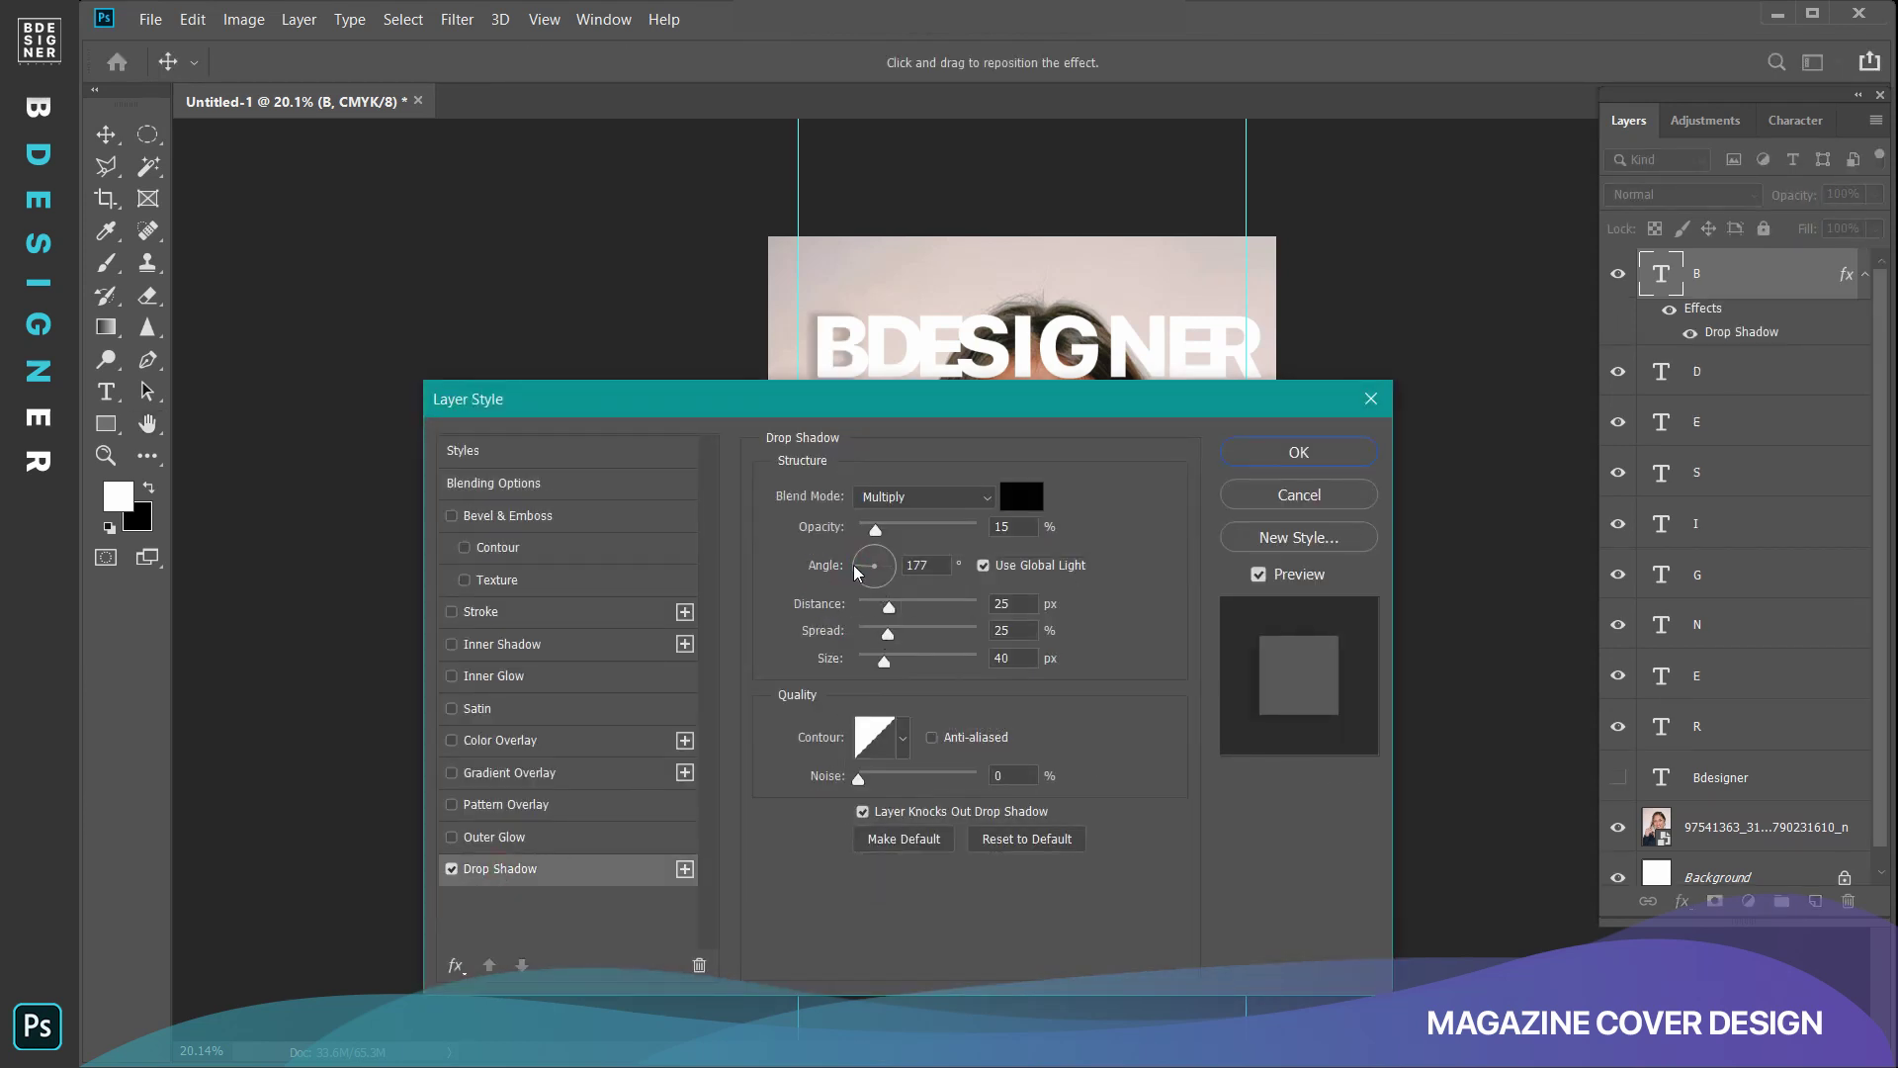
double_click(919, 566)
type("0")
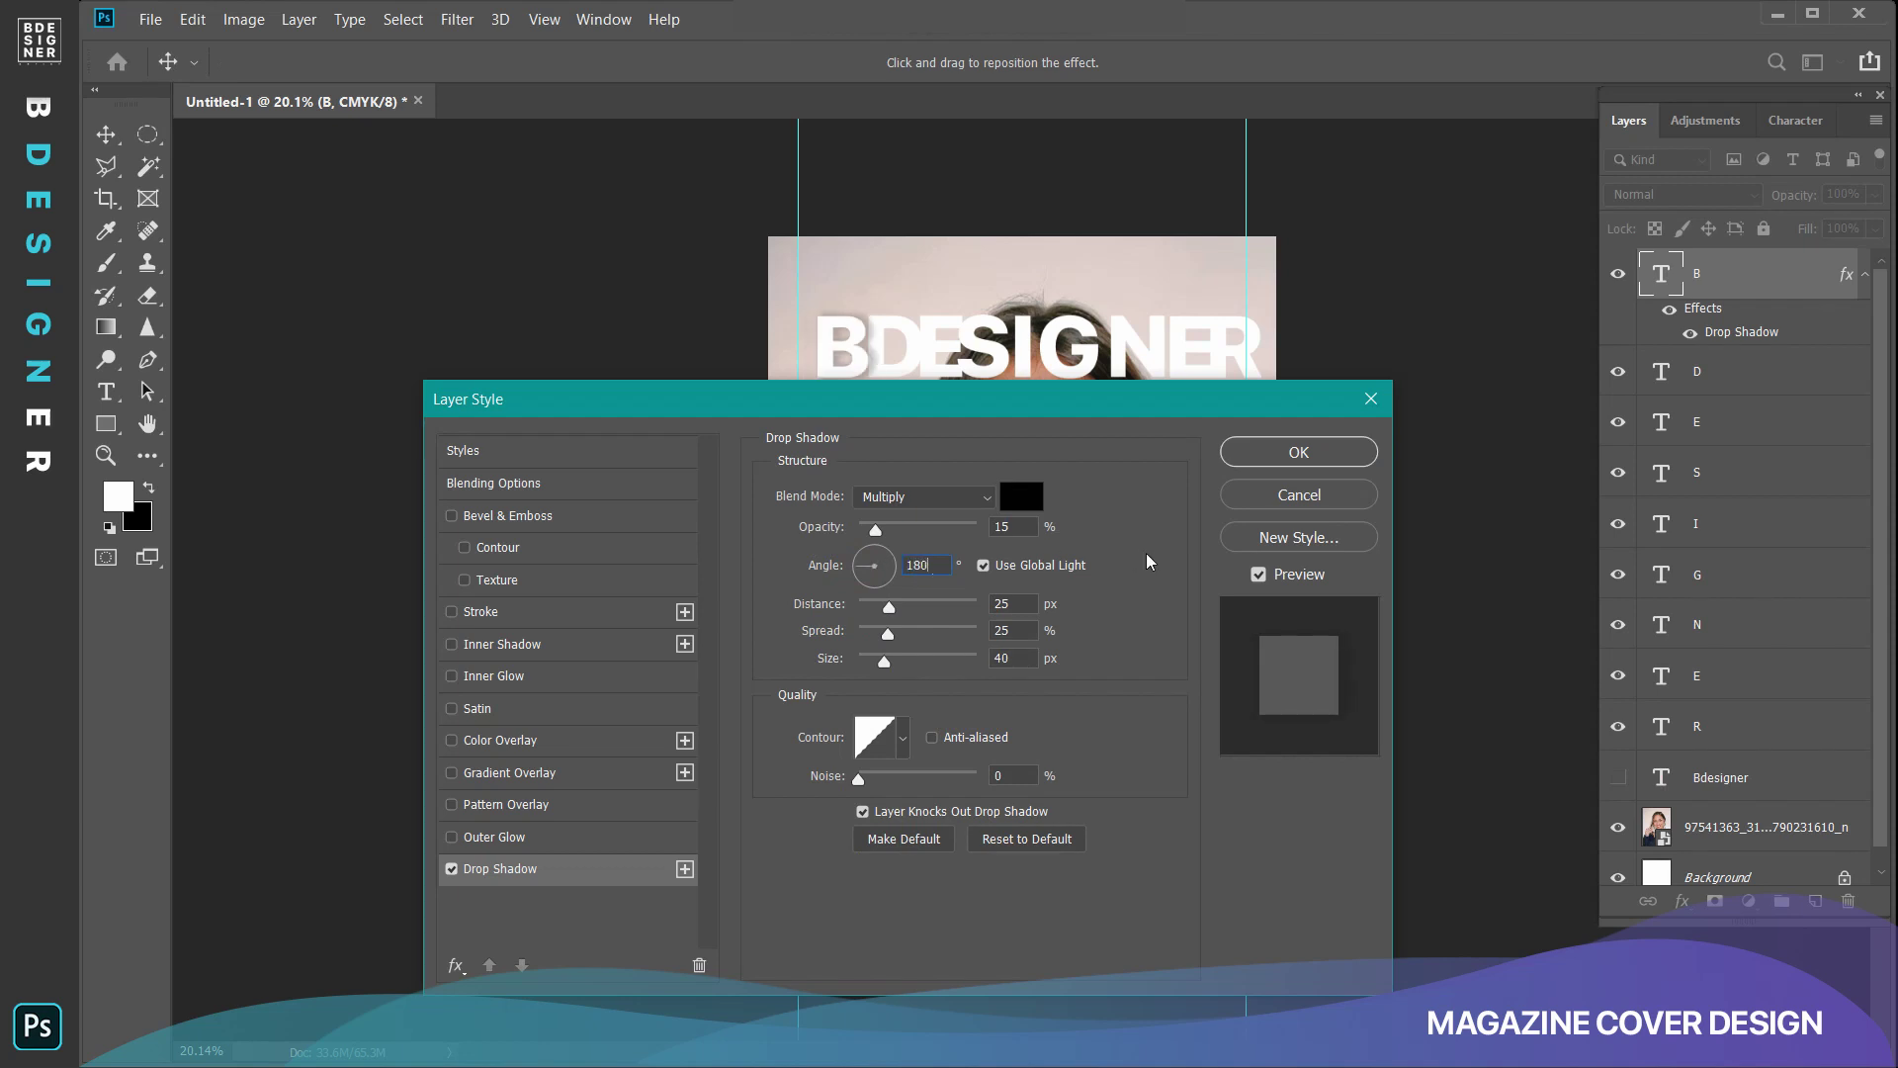
left_click(1279, 455)
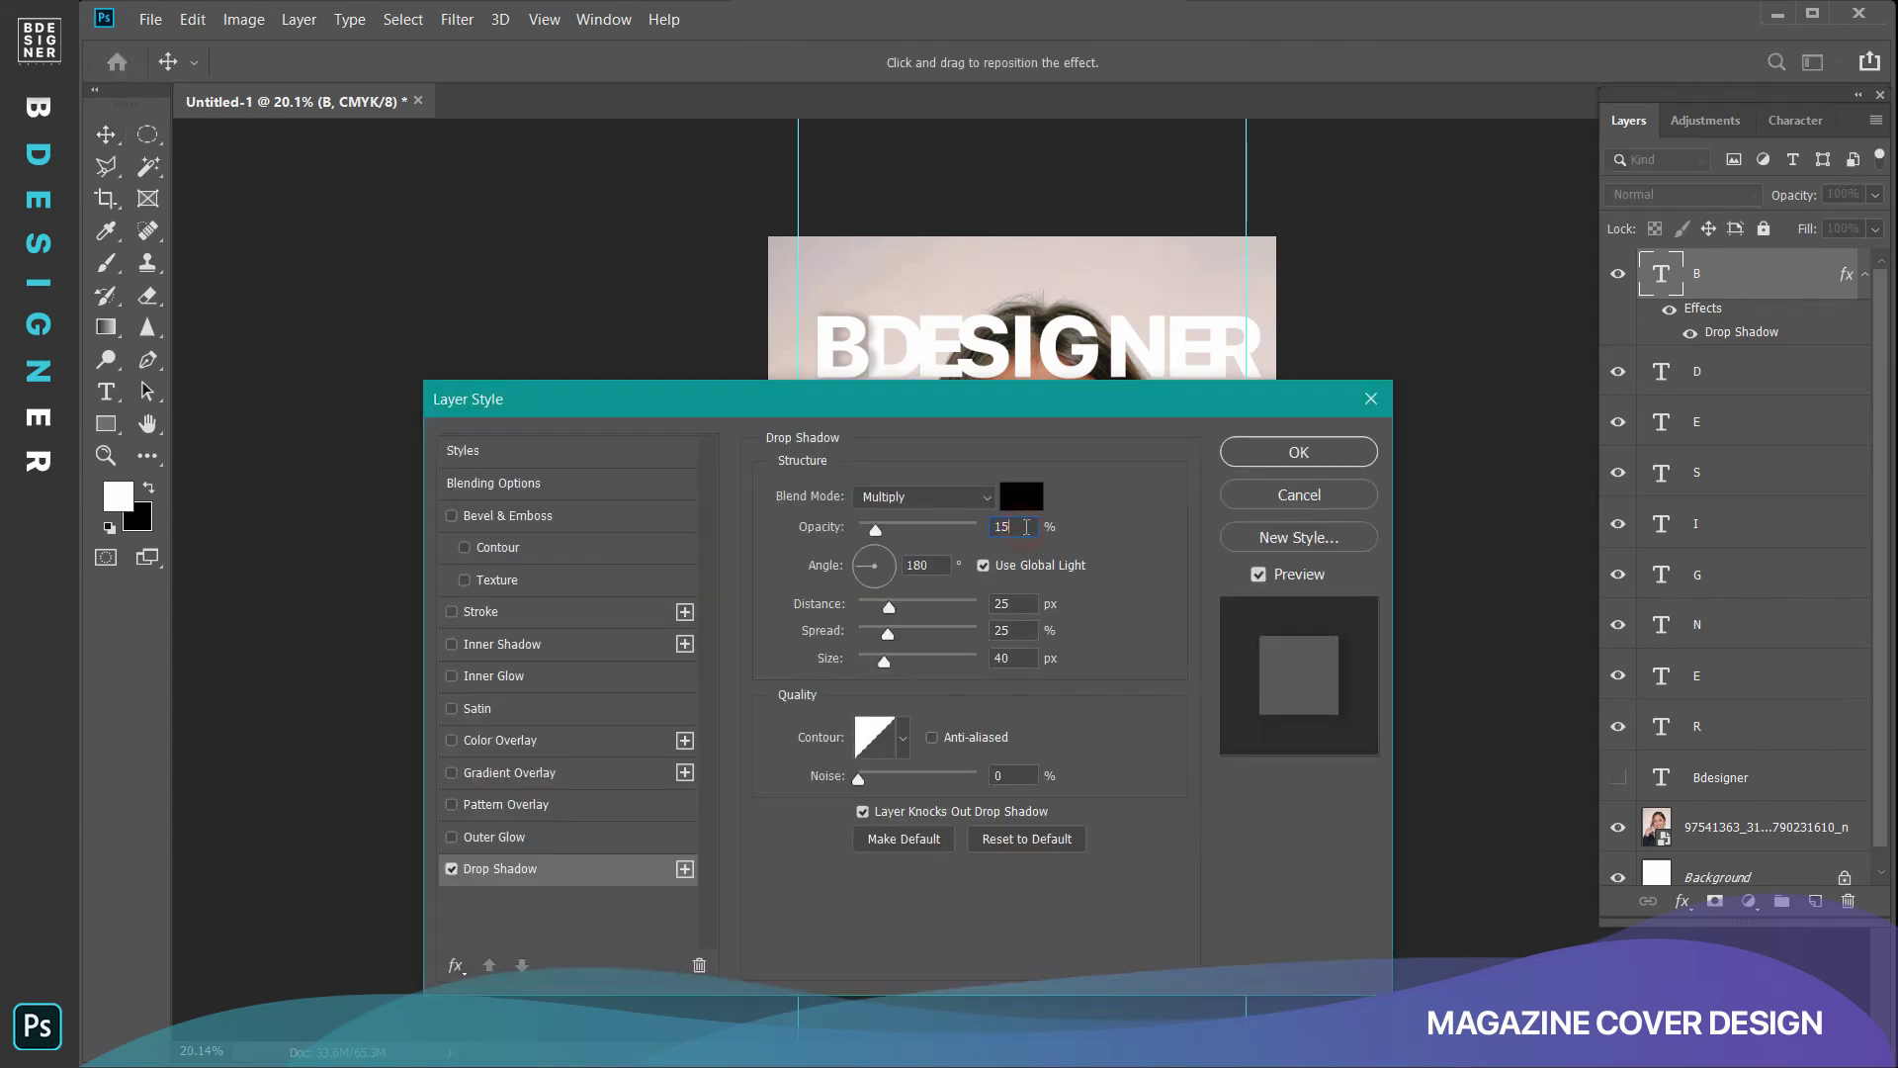
key("Down")
key("Down")
key("Down")
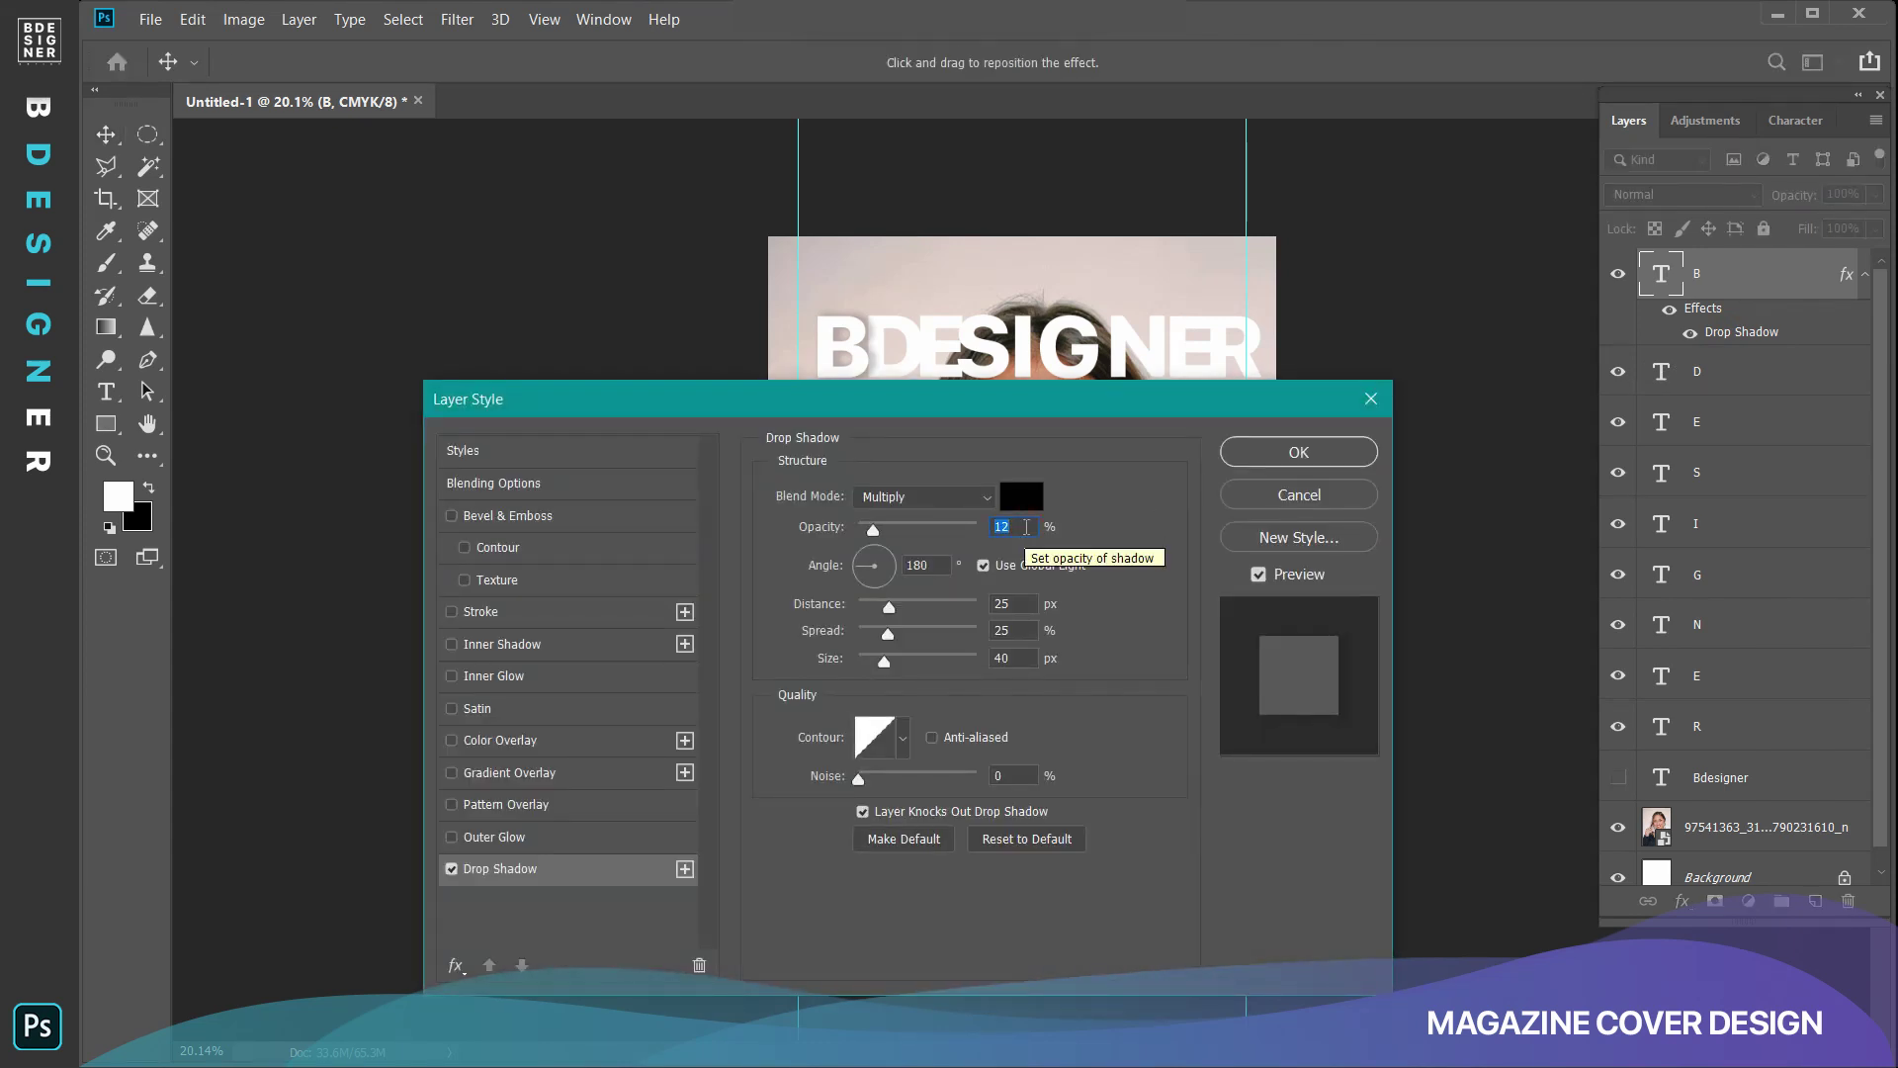
left_click(1349, 453)
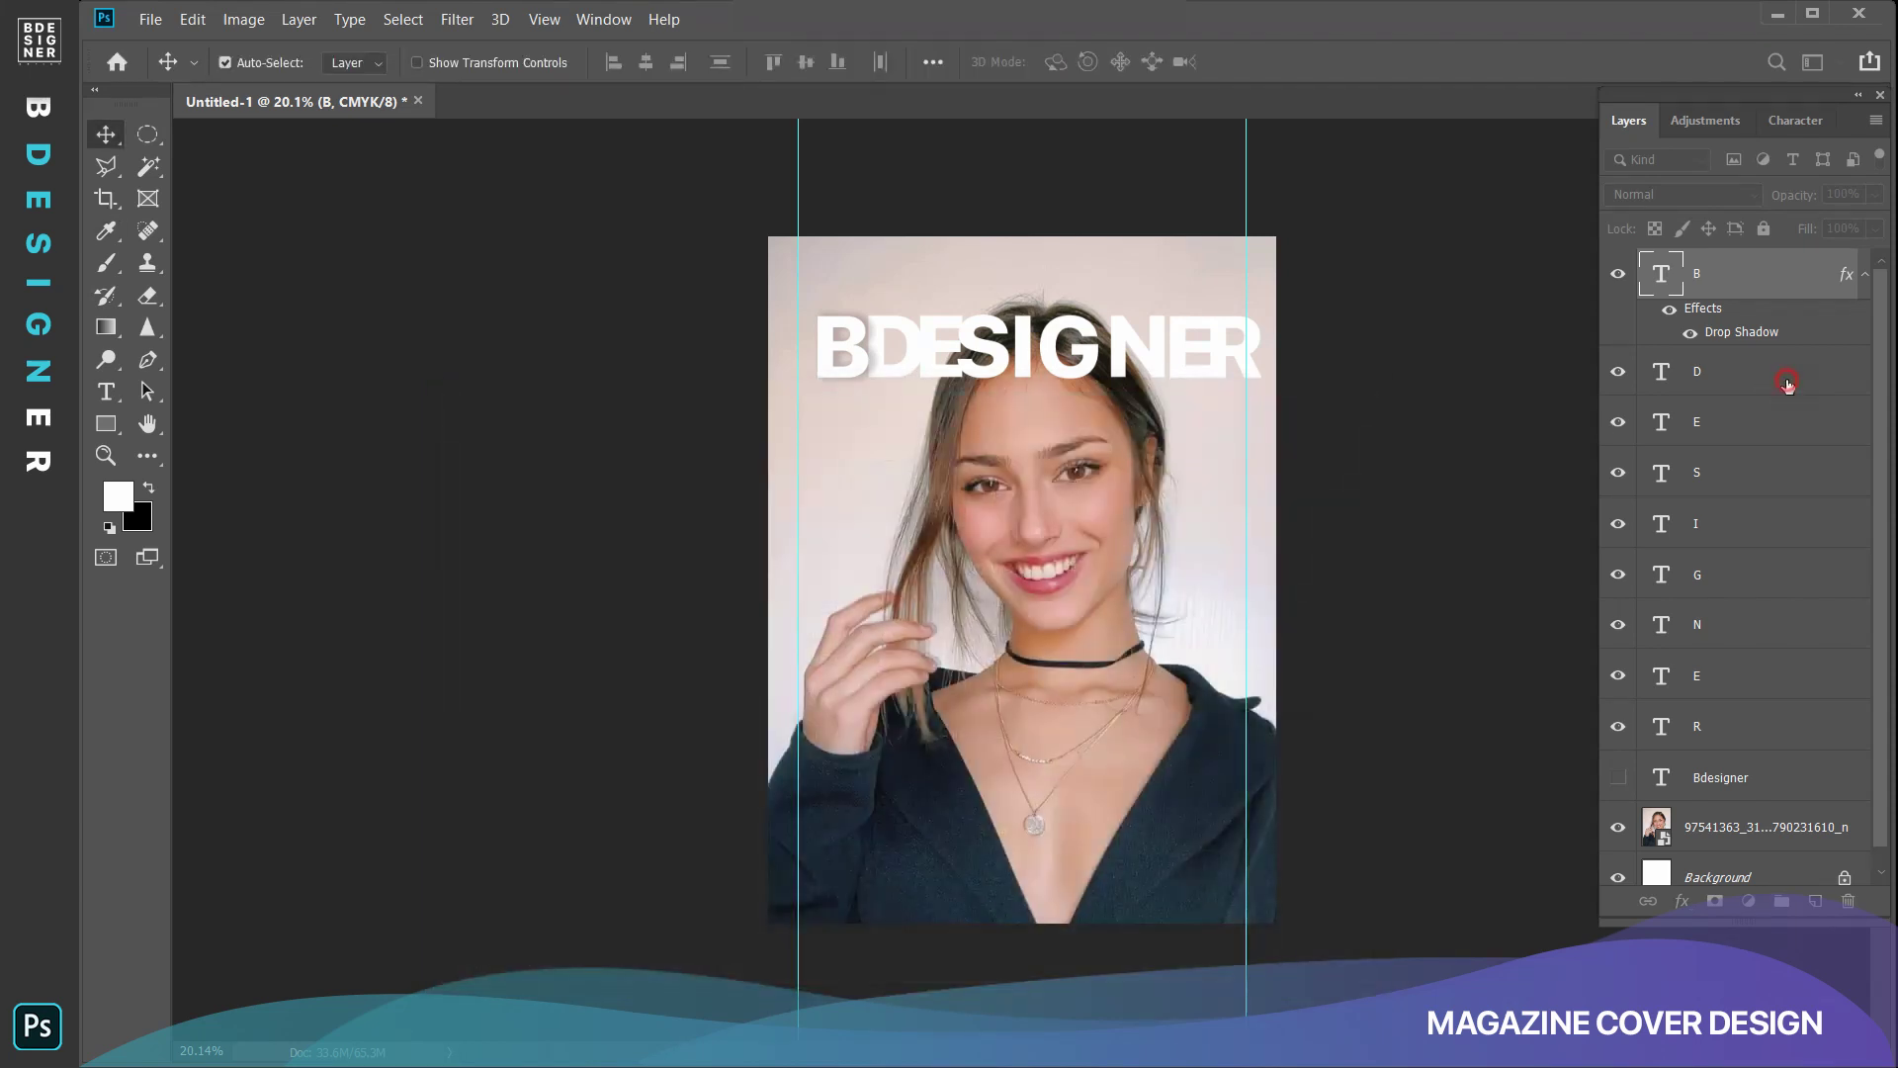
left_click(1787, 383)
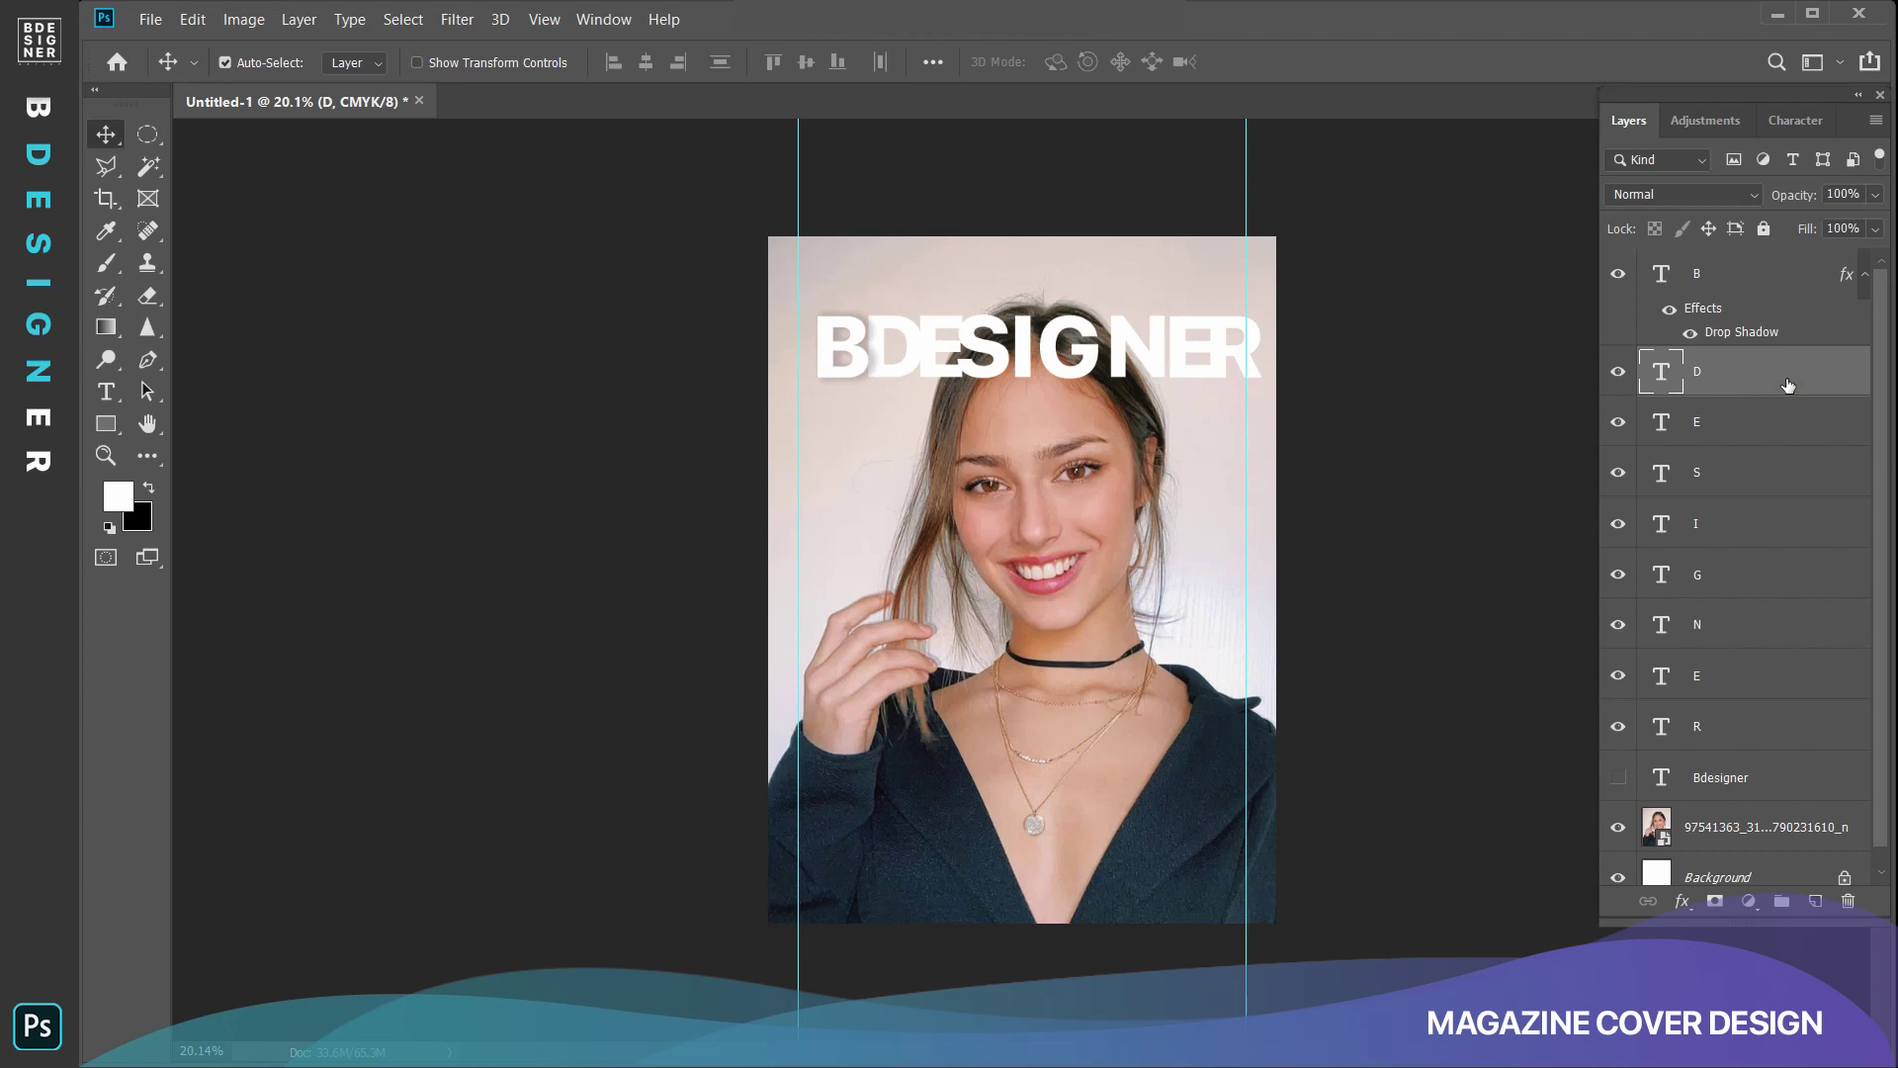
Add the drop shadow to the D, E and S letter layers.
double_click(1788, 383)
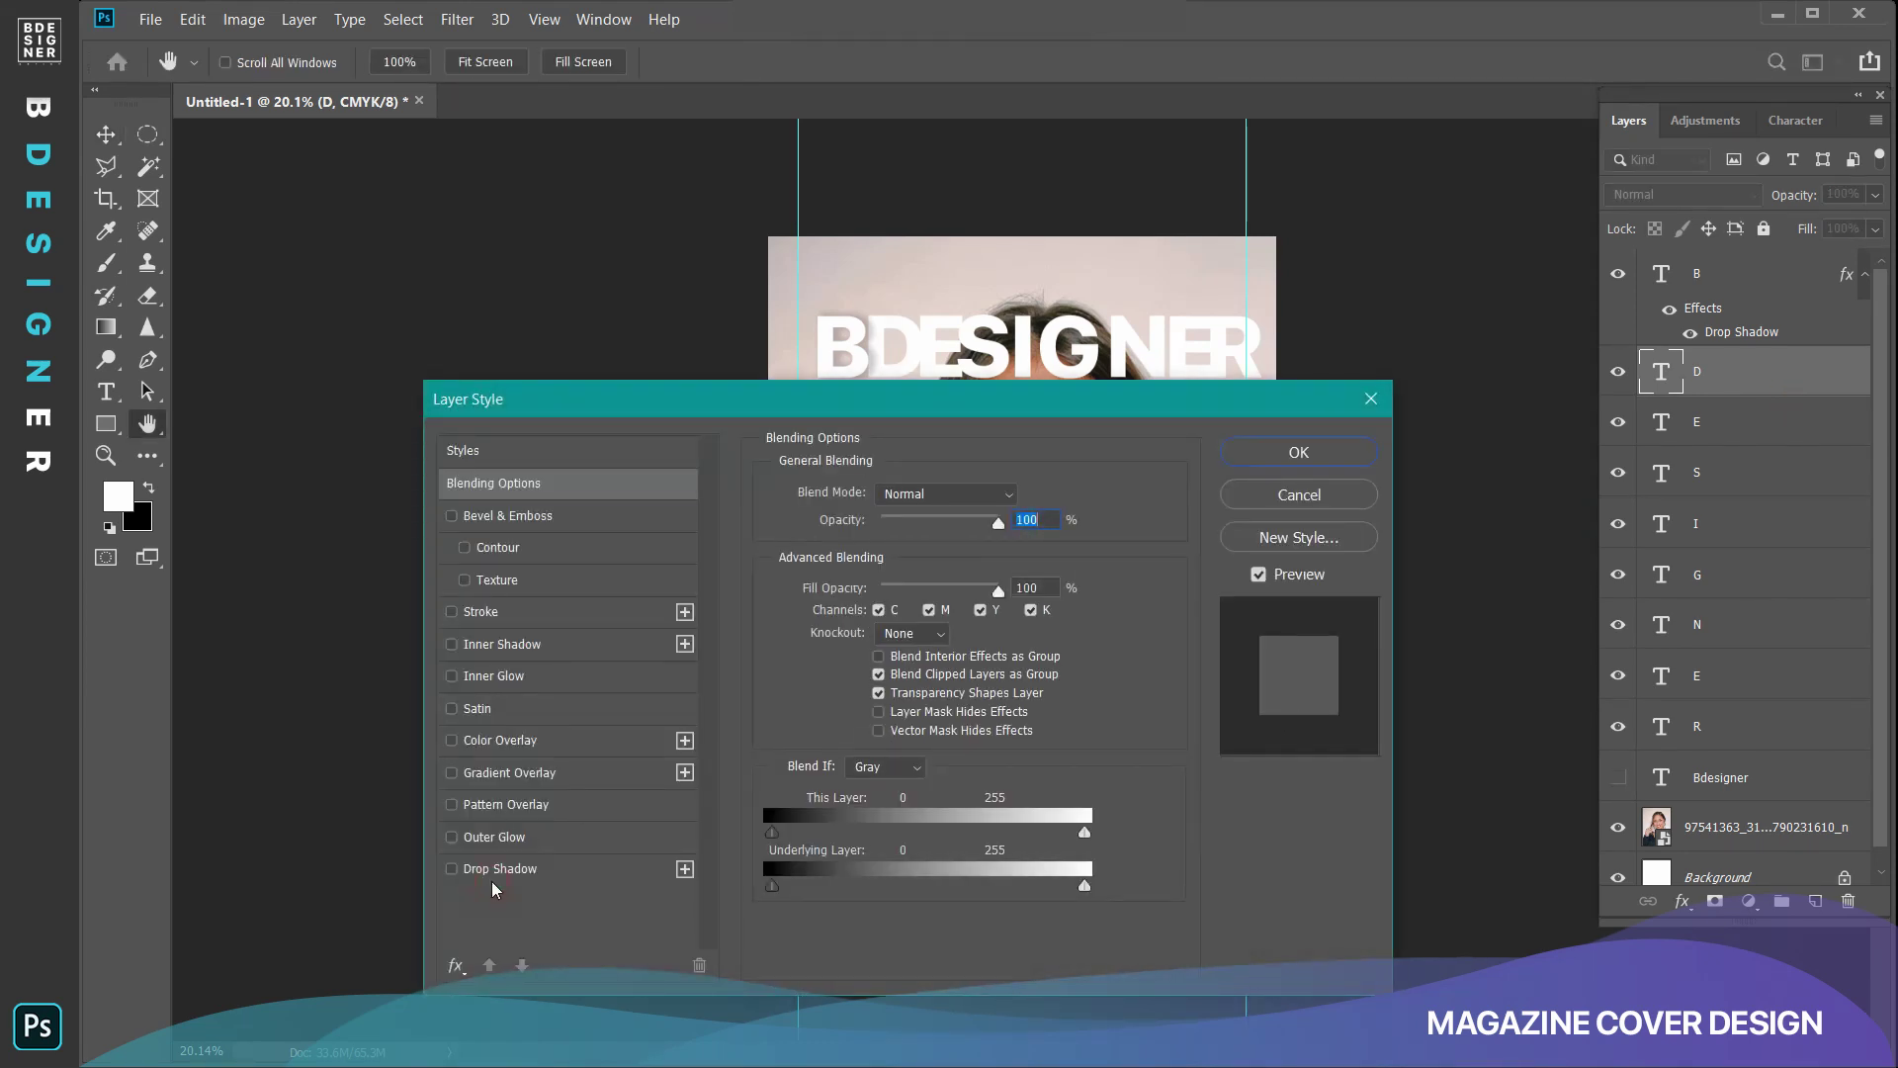
left_click(500, 869)
left_click(1298, 452)
left_click(1801, 475)
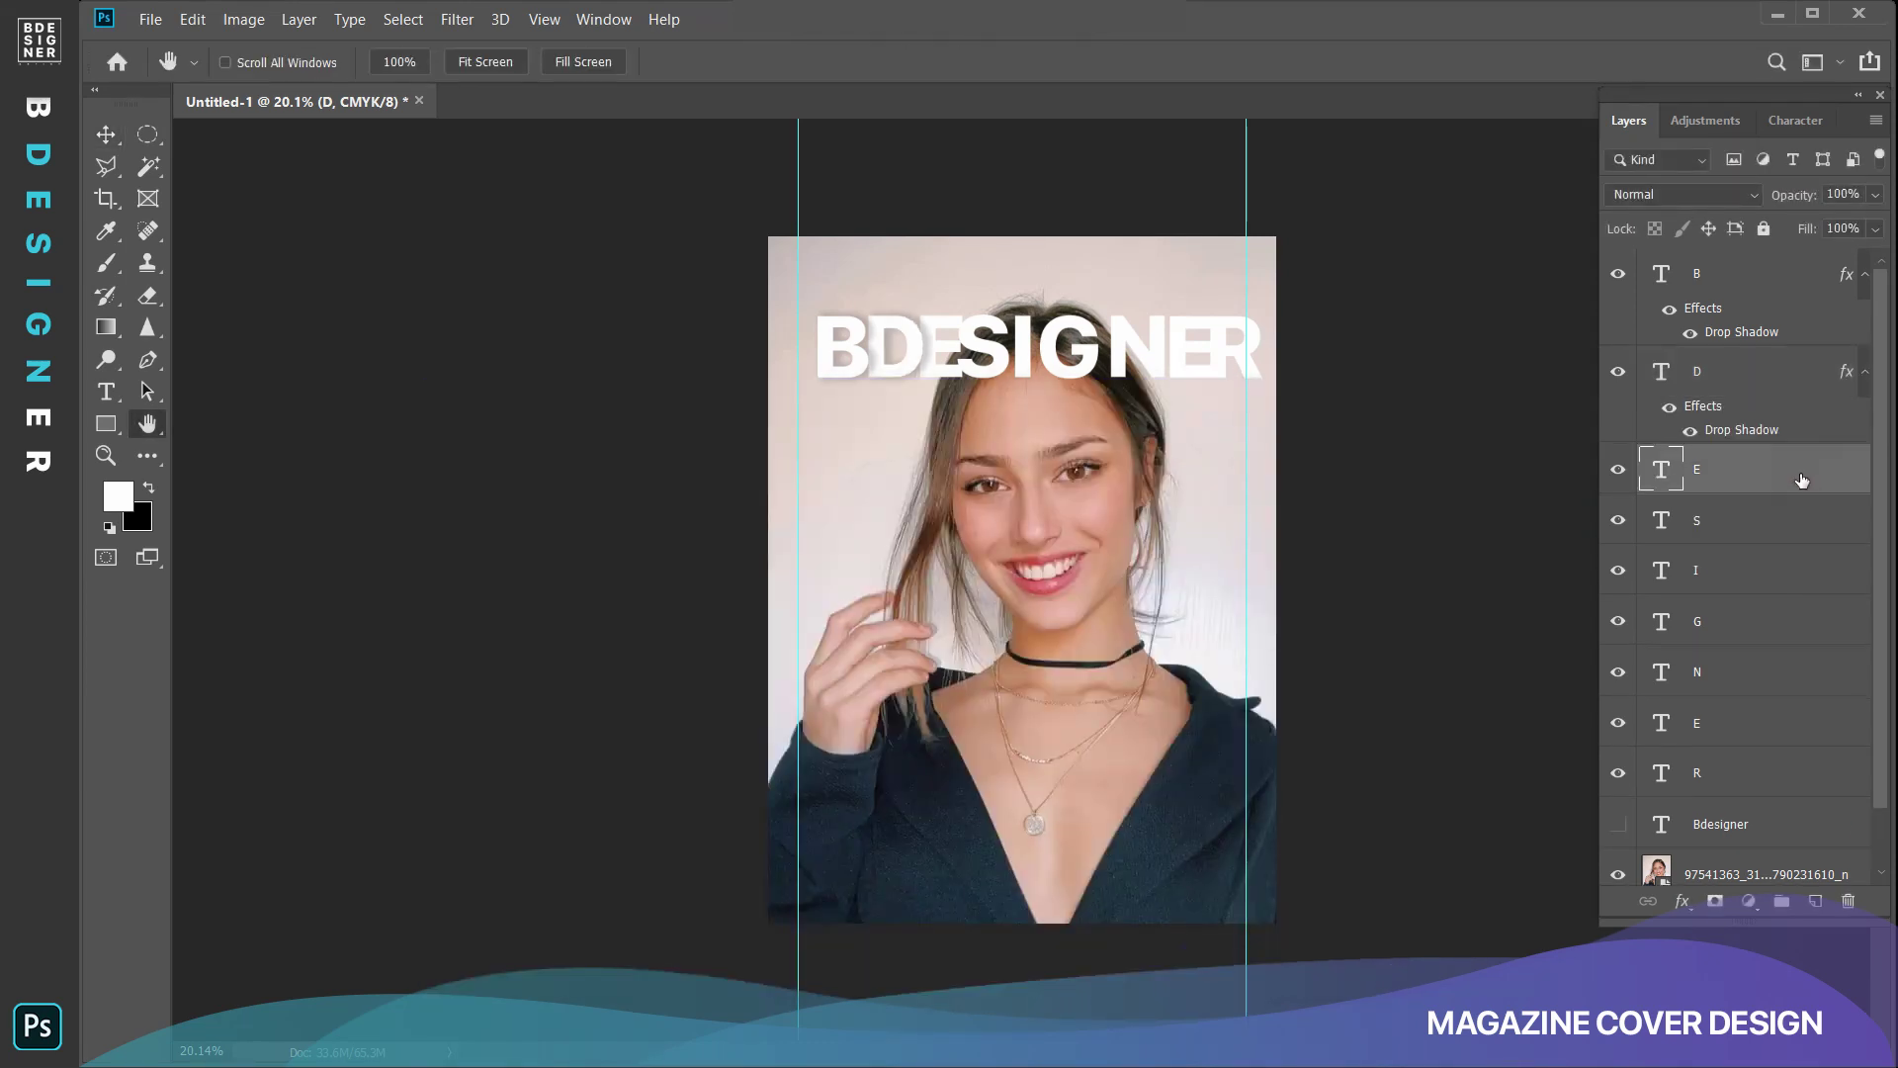
double_click(1787, 475)
left_click(499, 866)
left_click(1301, 449)
left_click(1753, 567)
key("v")
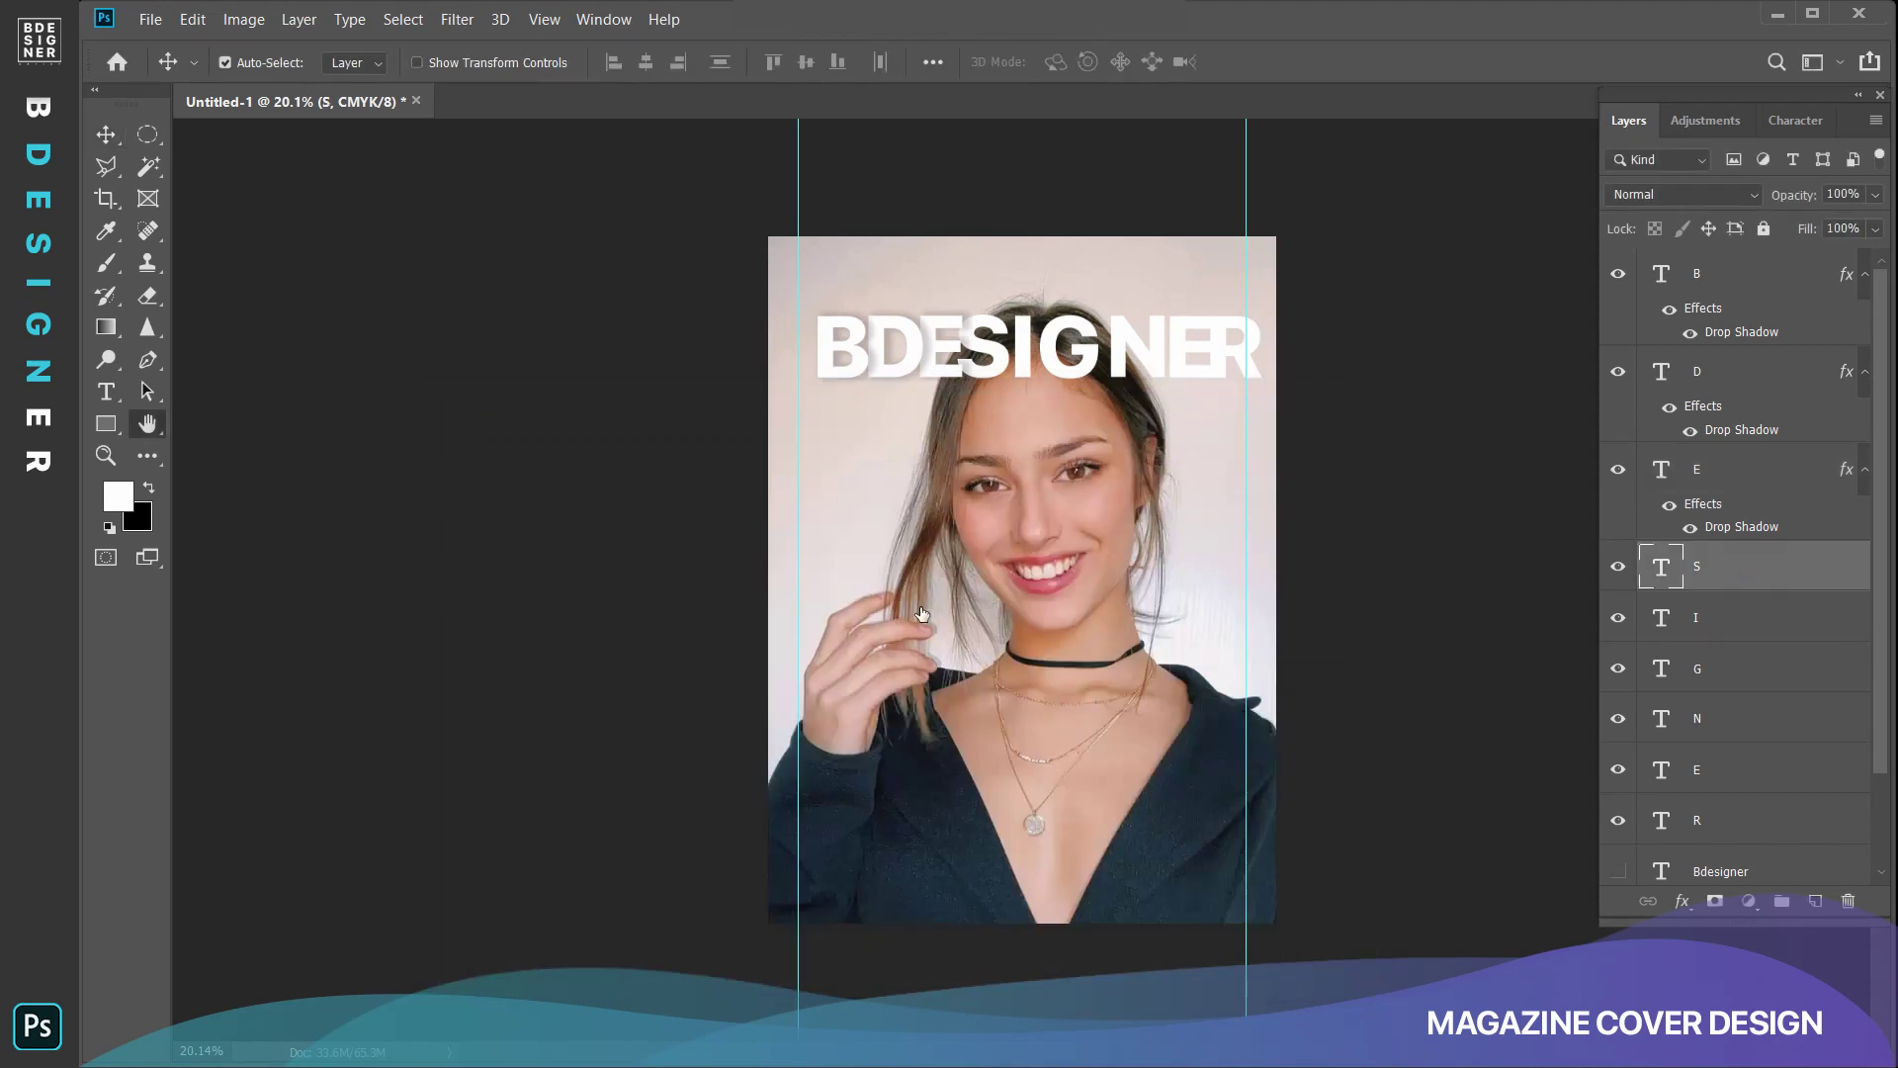
double_click(1787, 567)
left_click(500, 869)
left_click(1297, 452)
left_click(1753, 664)
Add the drop shadow to the I, G and N letter layers.
double_click(1787, 664)
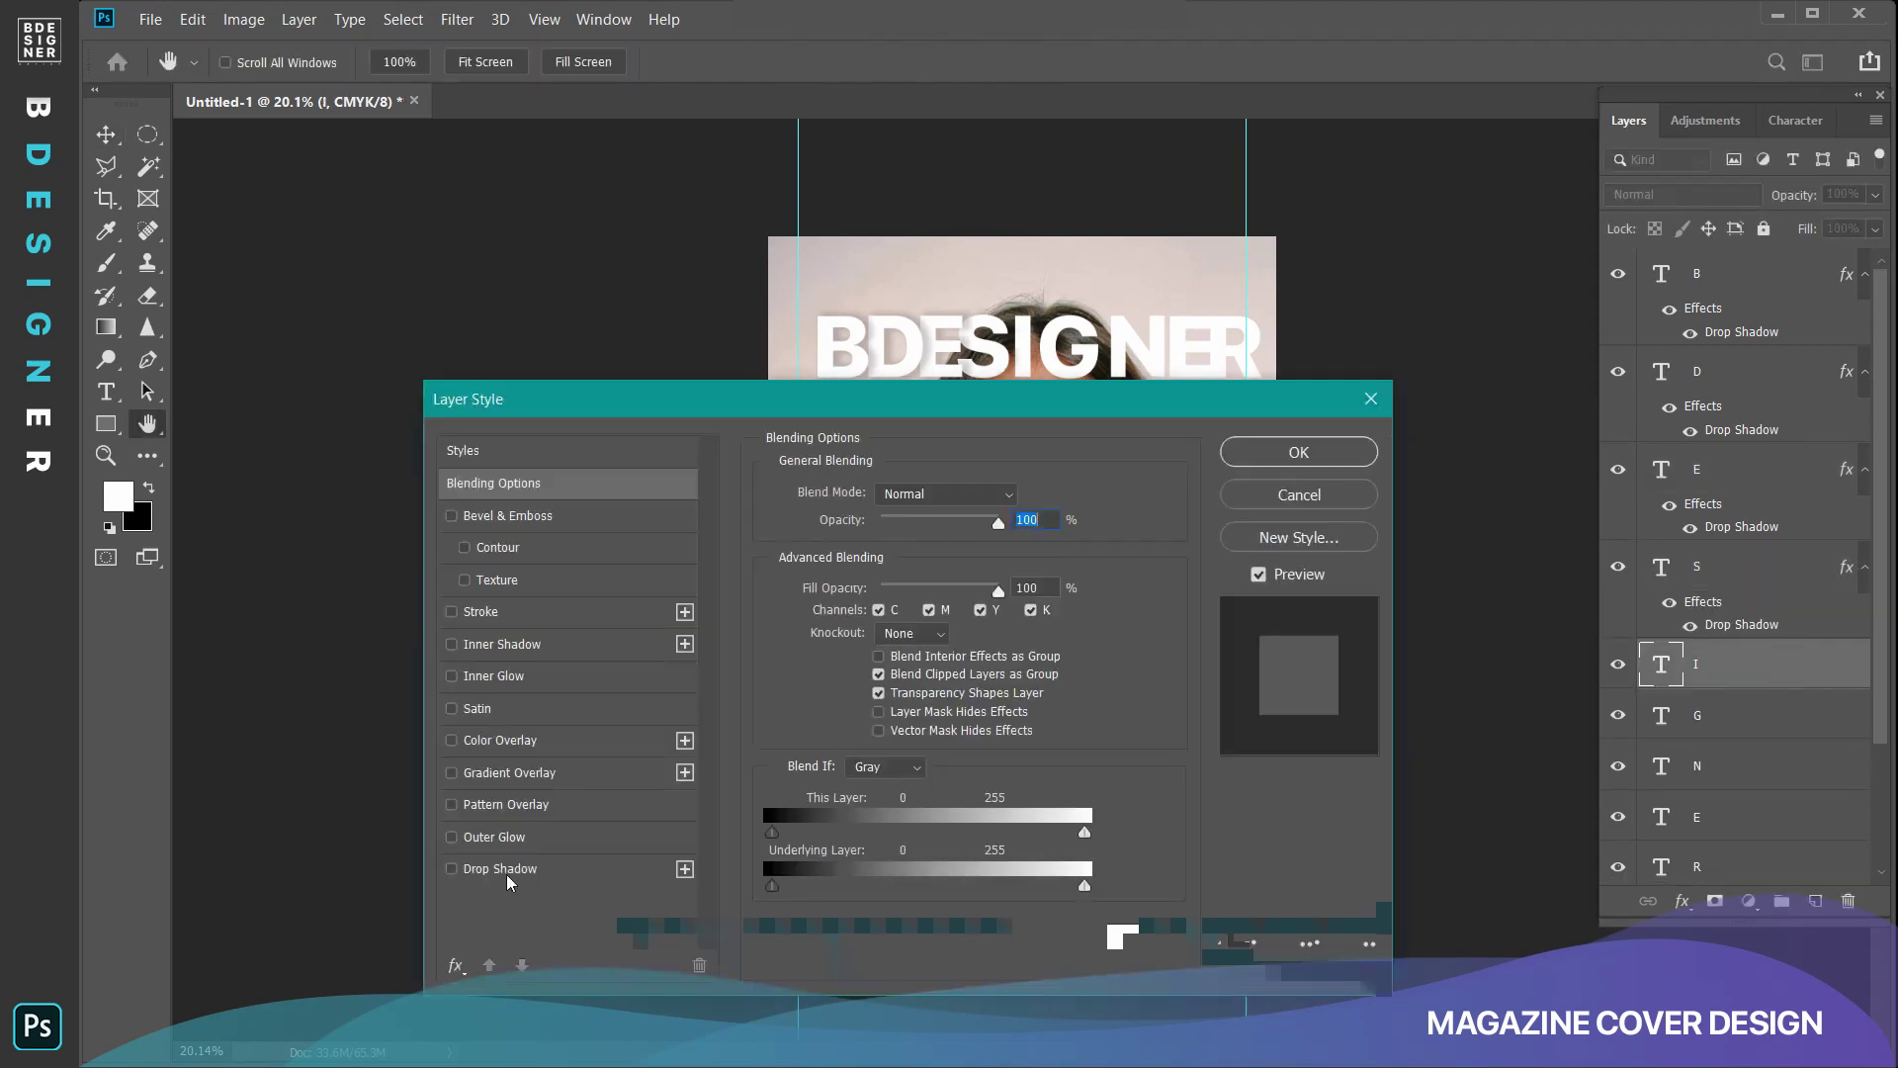
left_click(499, 869)
left_click(1298, 452)
left_click(1755, 763)
double_click(1788, 762)
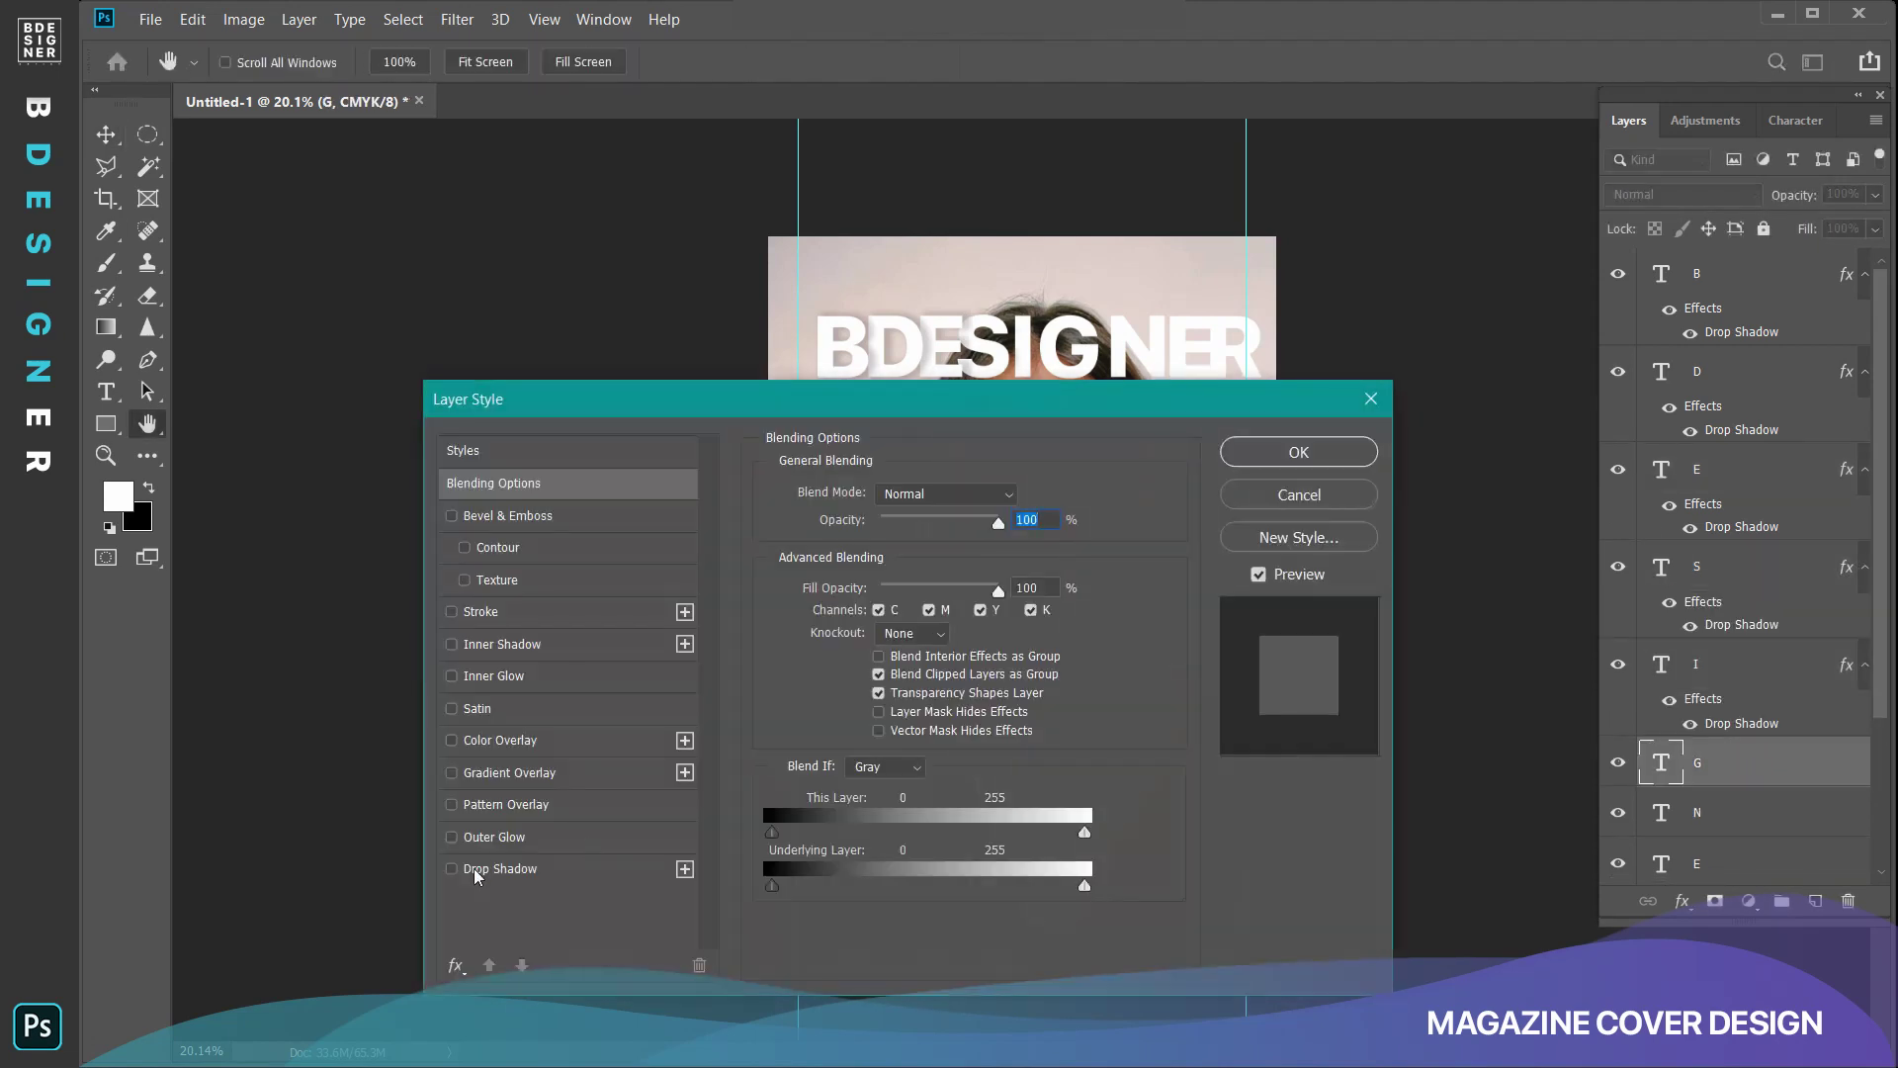
left_click(499, 869)
left_click(1298, 452)
left_click(1787, 672)
double_click(1787, 672)
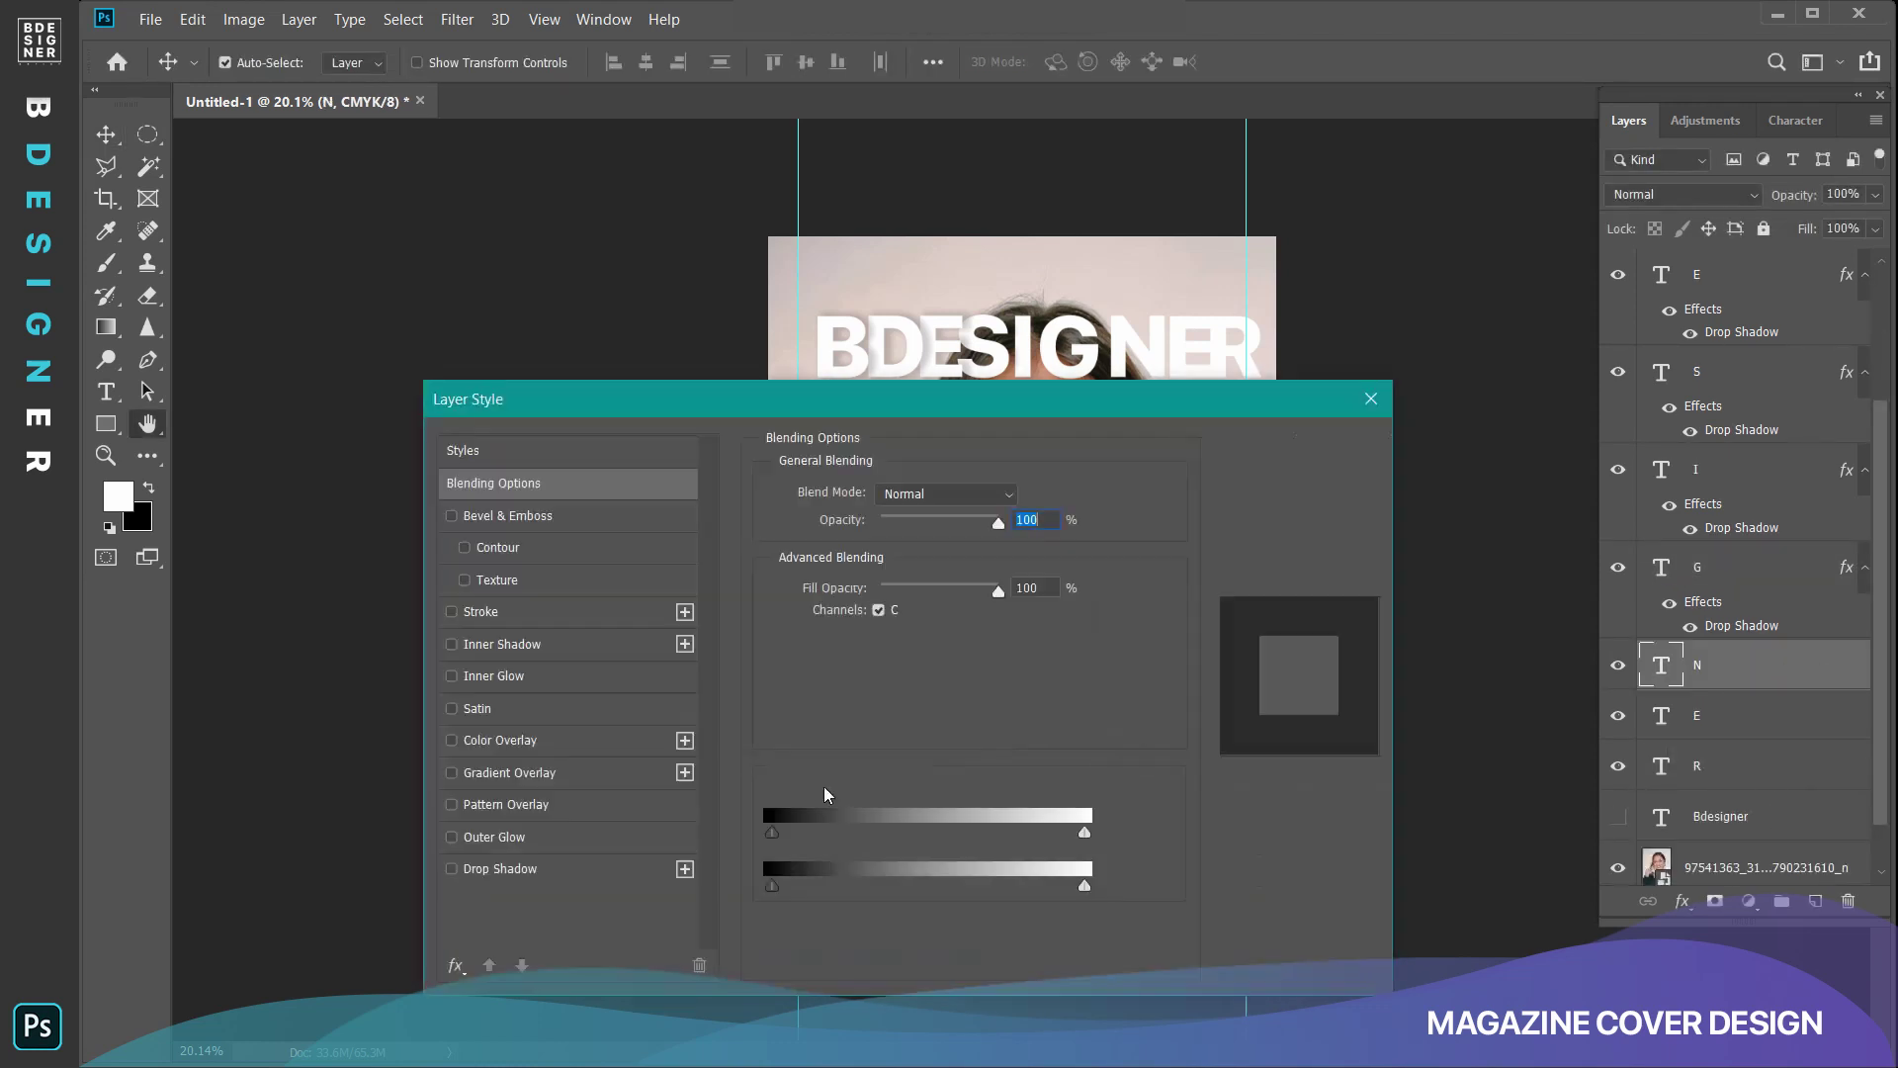
left_click(499, 869)
left_click(1298, 452)
Add the drop shadow to the second E and the R letter layers.
left_click(1766, 776)
double_click(1766, 776)
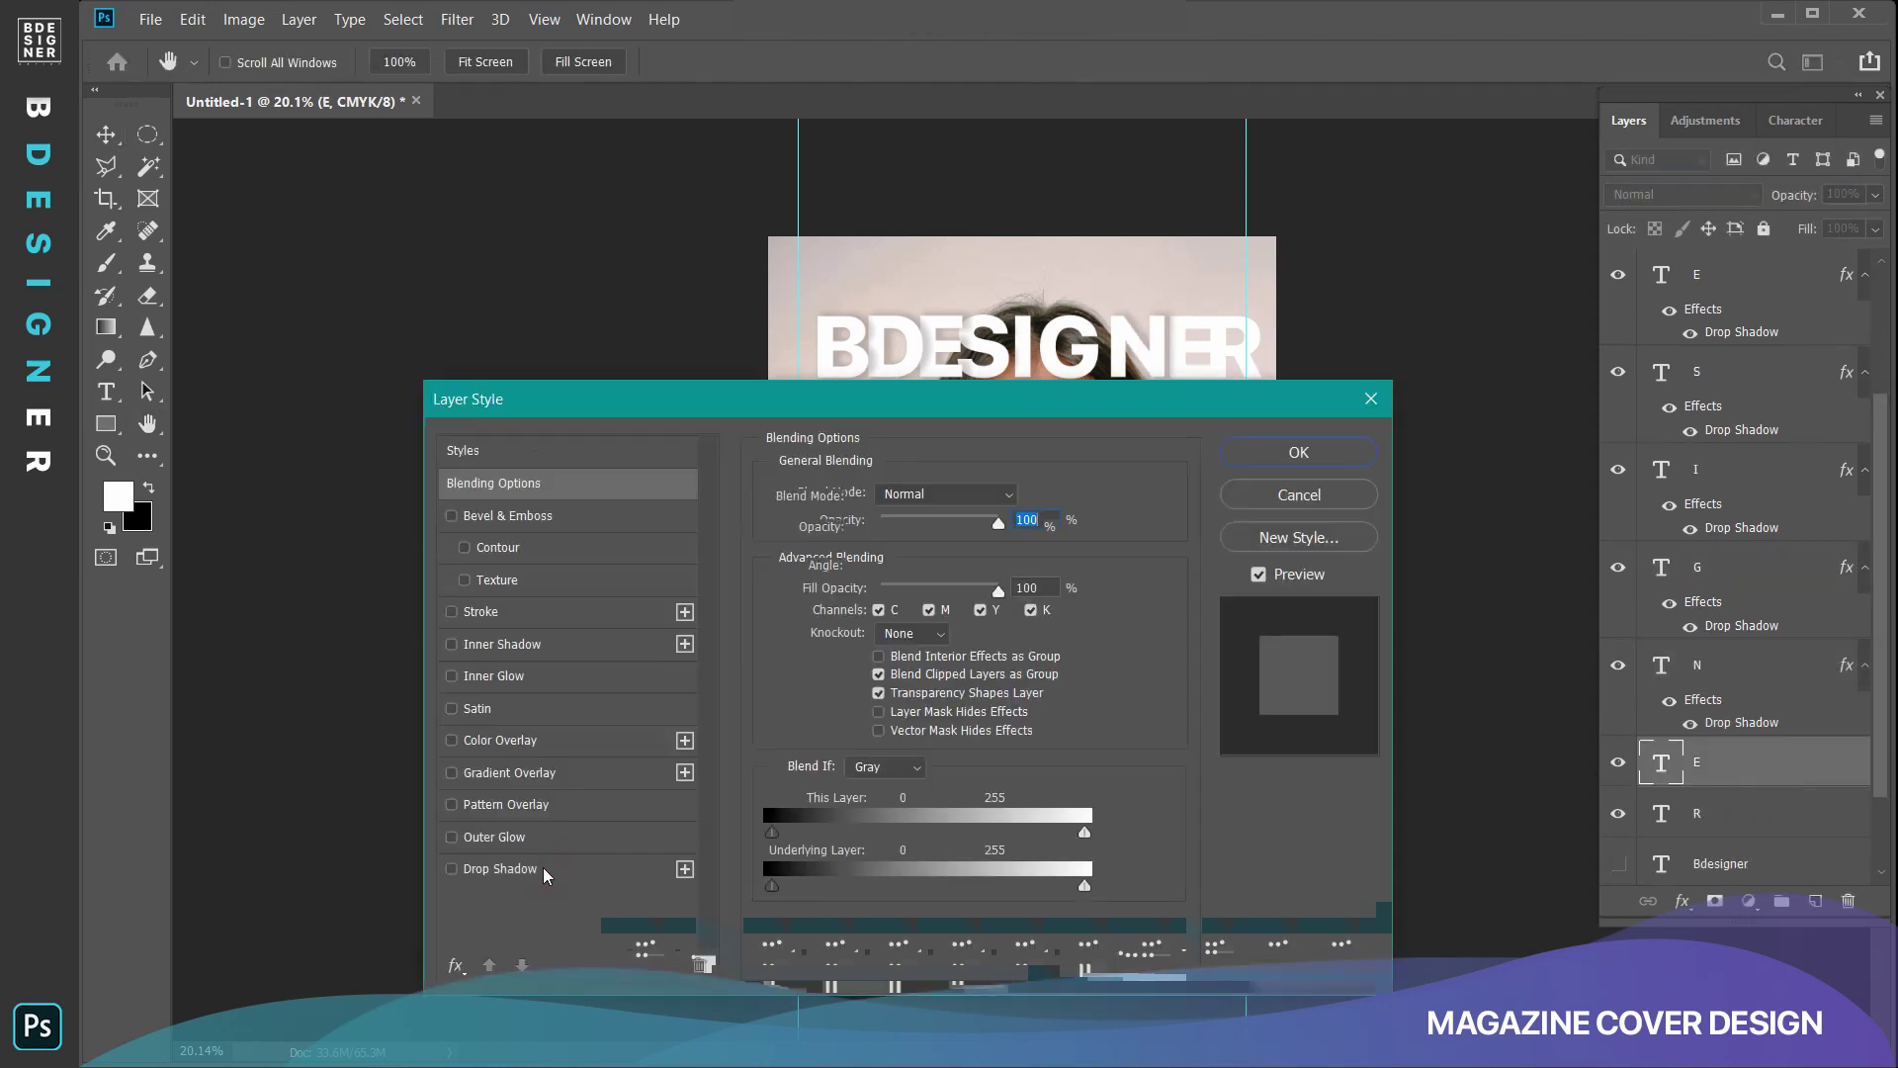
left_click(500, 869)
left_click(1298, 451)
left_click(1752, 719)
double_click(1752, 707)
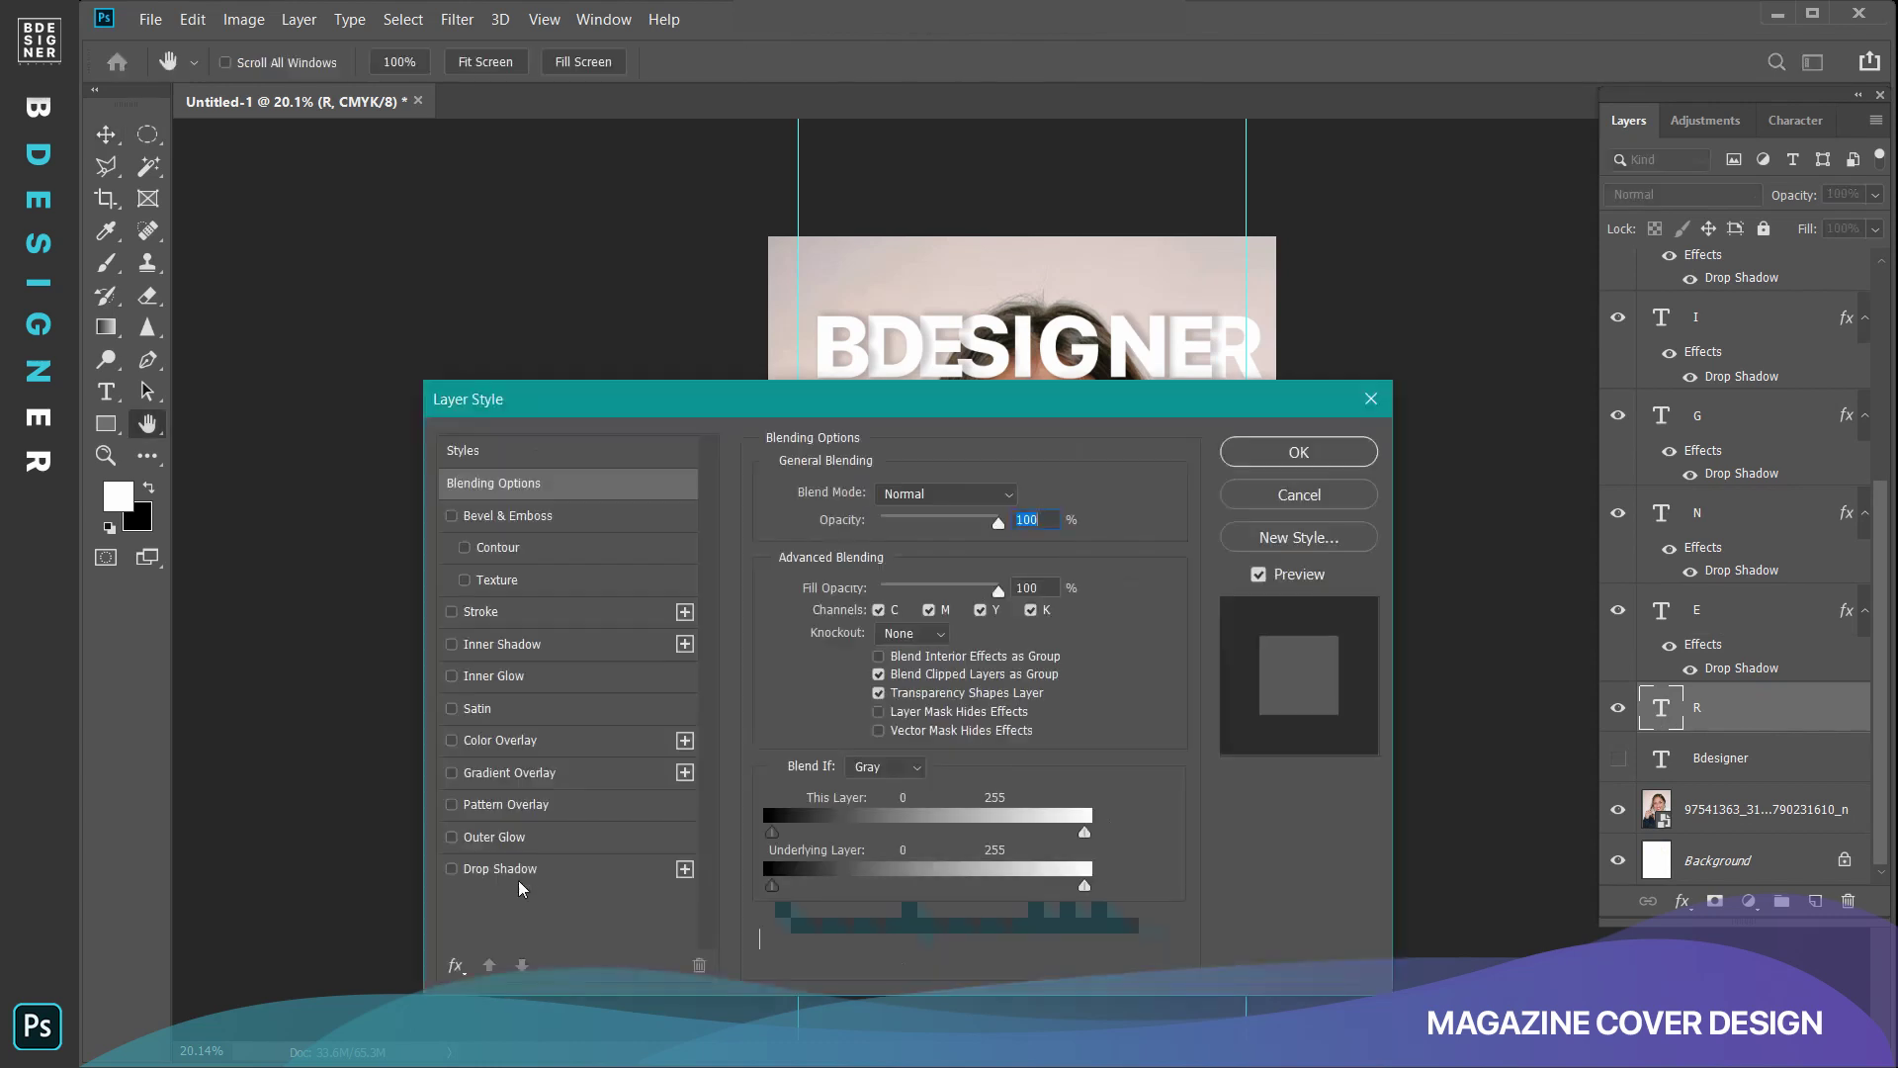
left_click(499, 868)
left_click(1297, 452)
left_click(887, 252)
Slide E, S, G, N, the second E and R left so each tucks against its neighbour.
left_click_drag(887, 252, 947, 239)
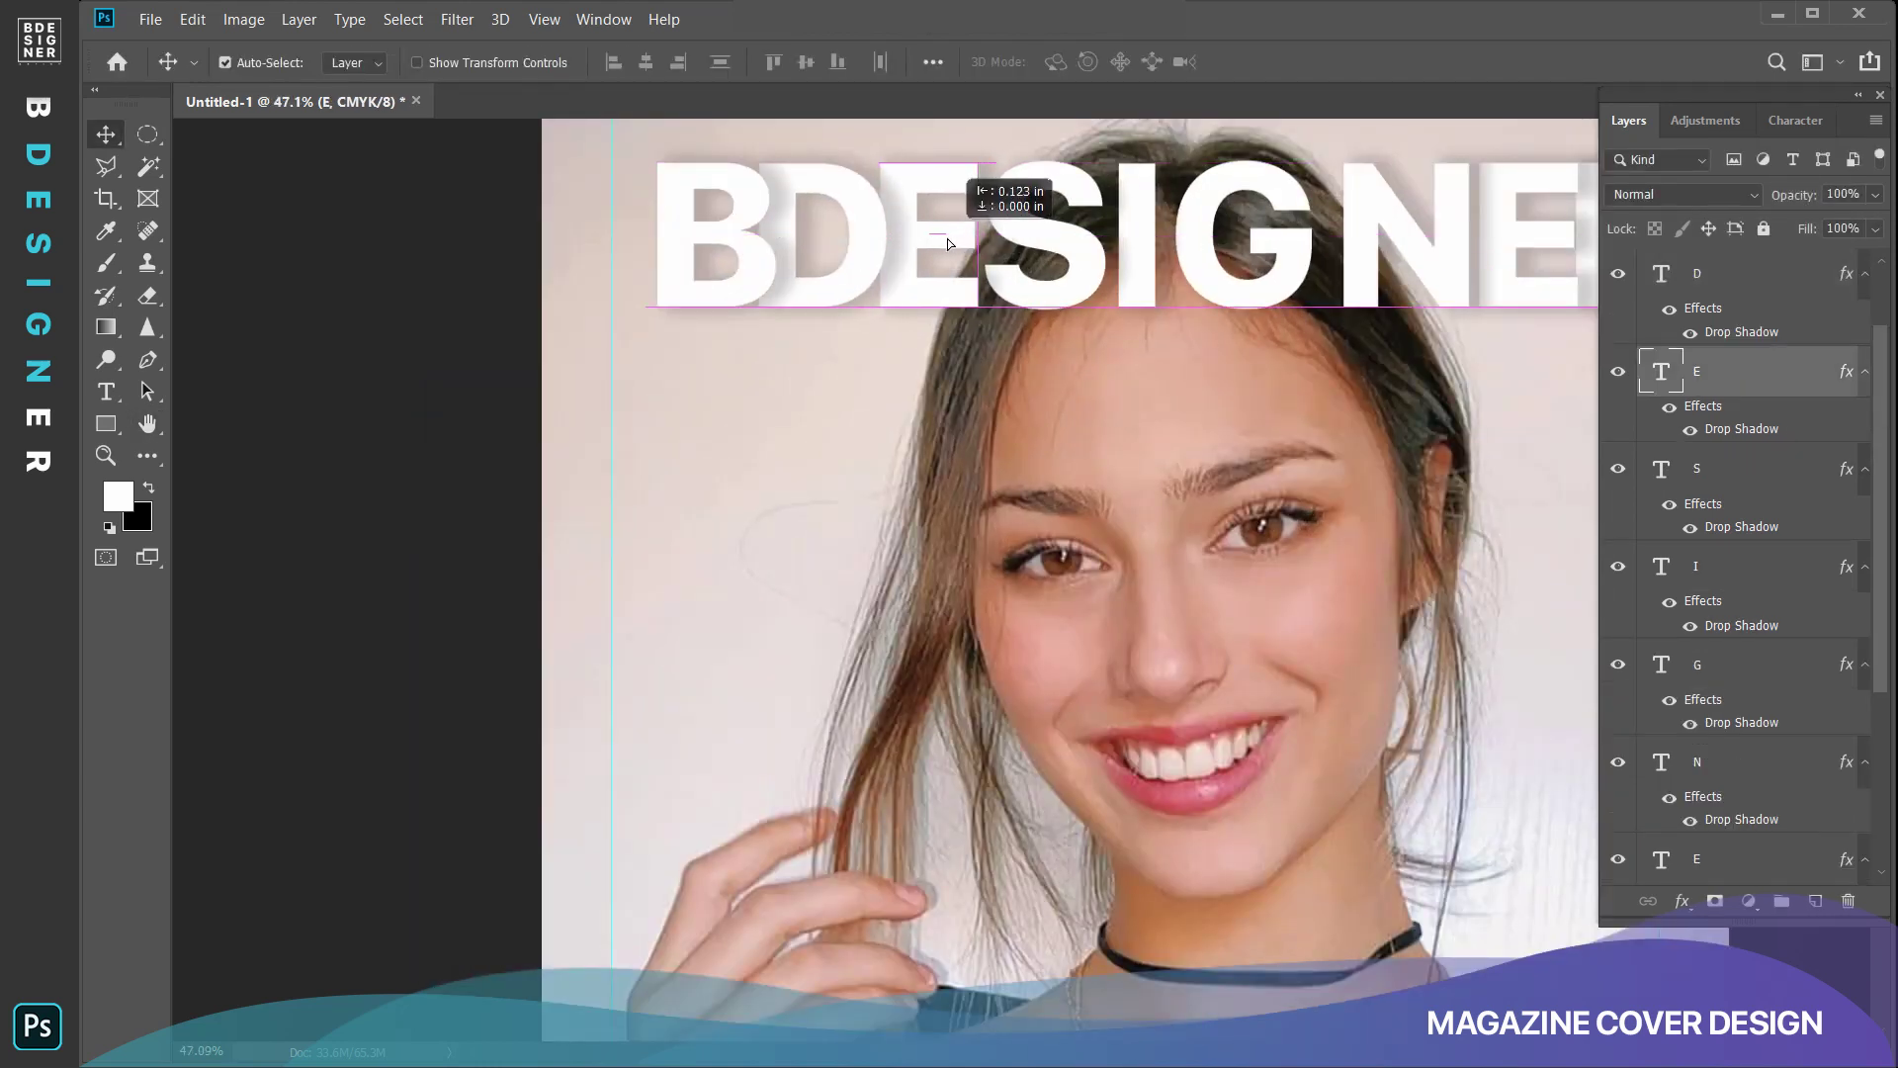
left_click_drag(1097, 255, 1040, 249)
left_click(1098, 277)
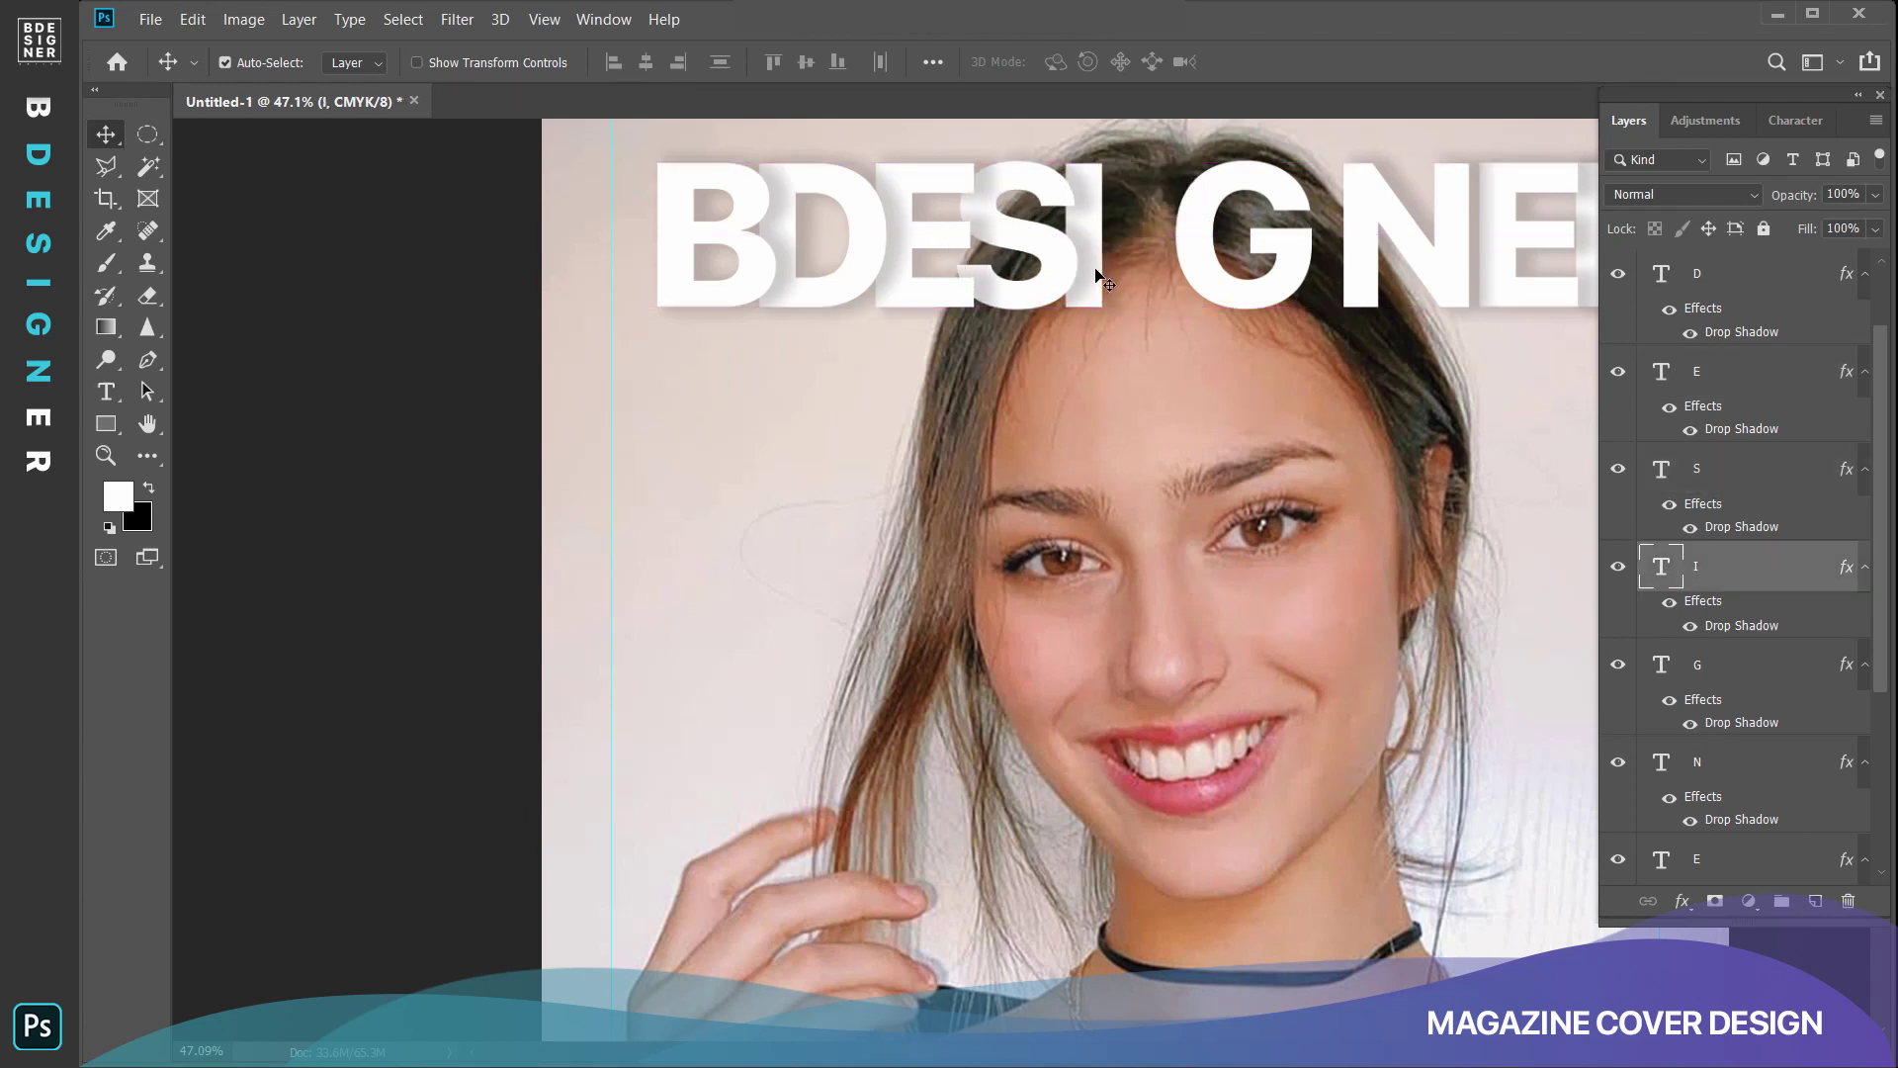
left_click(1199, 279)
key("shift+Left")
key("shift+Left")
key("shift+Left")
left_click_drag(1363, 247, 1242, 246)
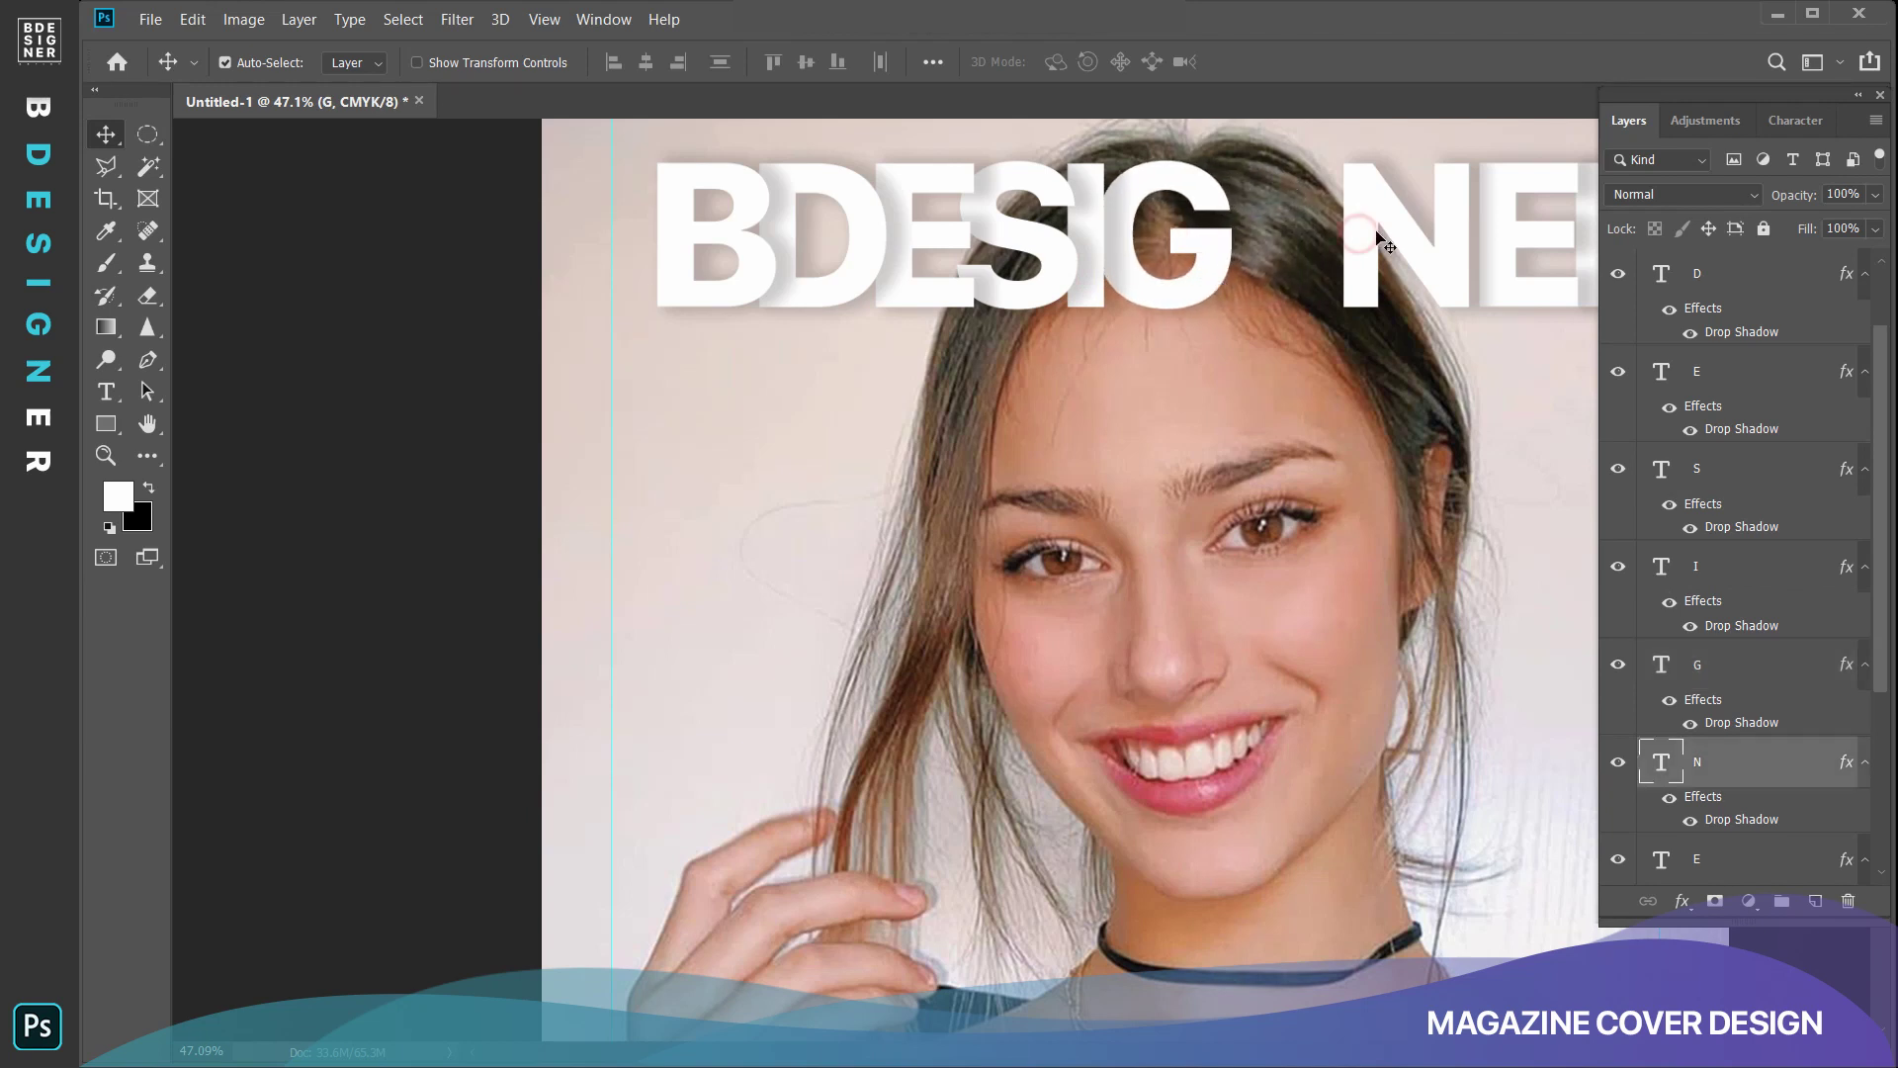
left_click(1493, 259)
left_click_drag(1492, 259, 1390, 255)
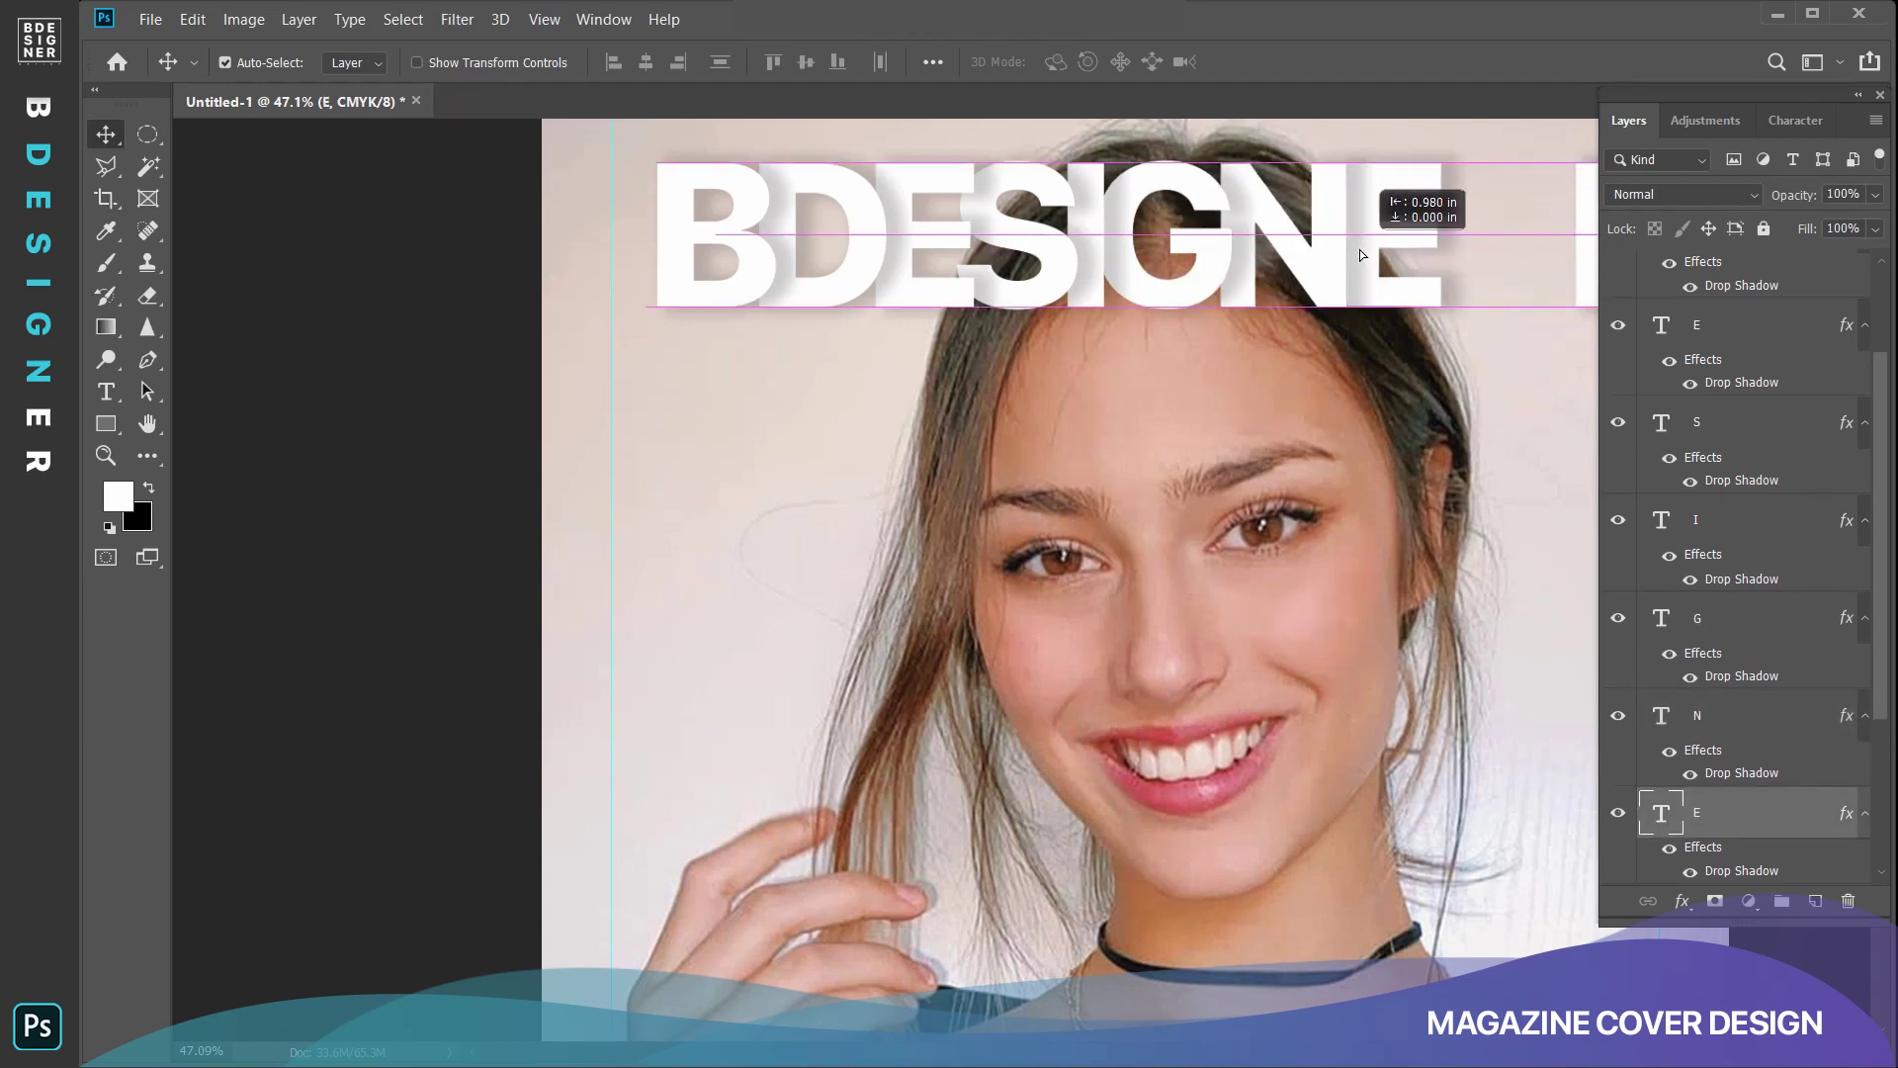
left_click_drag(1593, 247, 1490, 259)
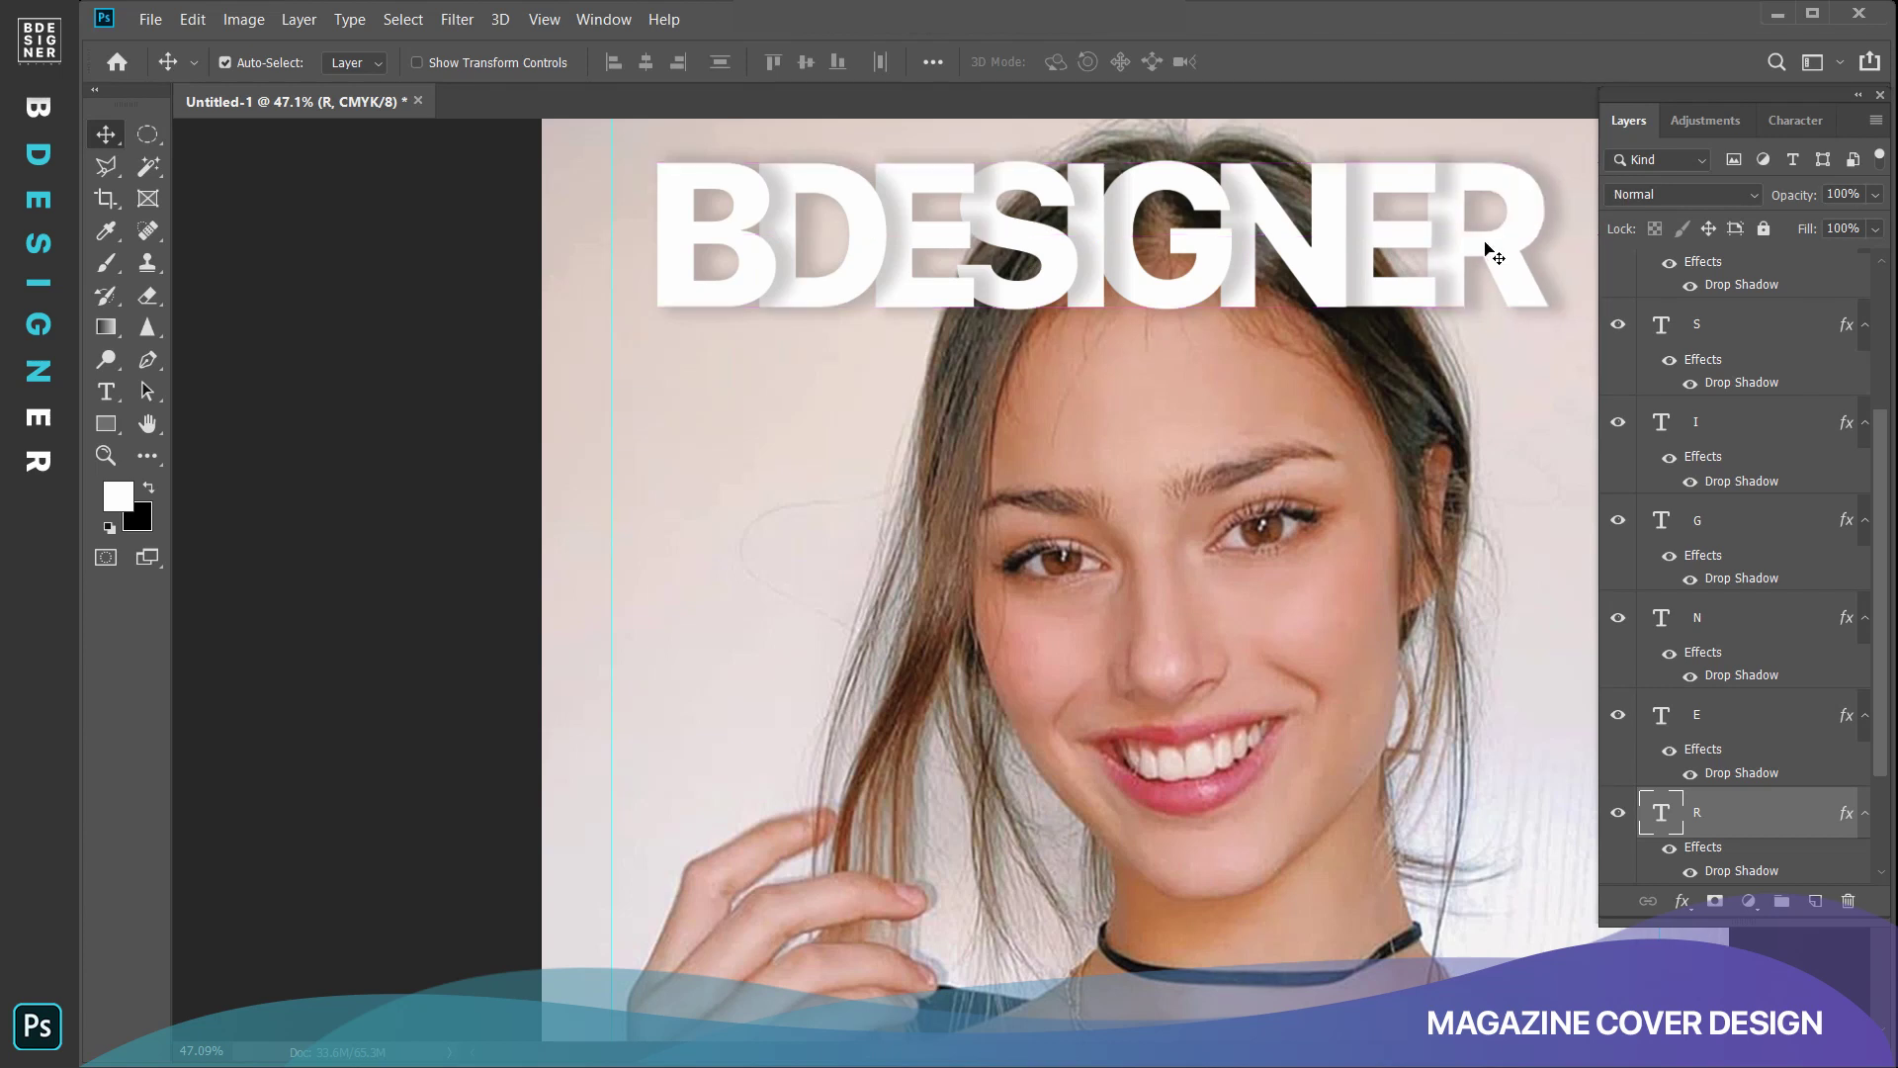
Scale all the masthead letters to about 116% and centre them between the top guides.
scroll(1771, 475, "up", 3)
left_click(1765, 284, "shift")
key("ctrl+t")
key("ctrl+0")
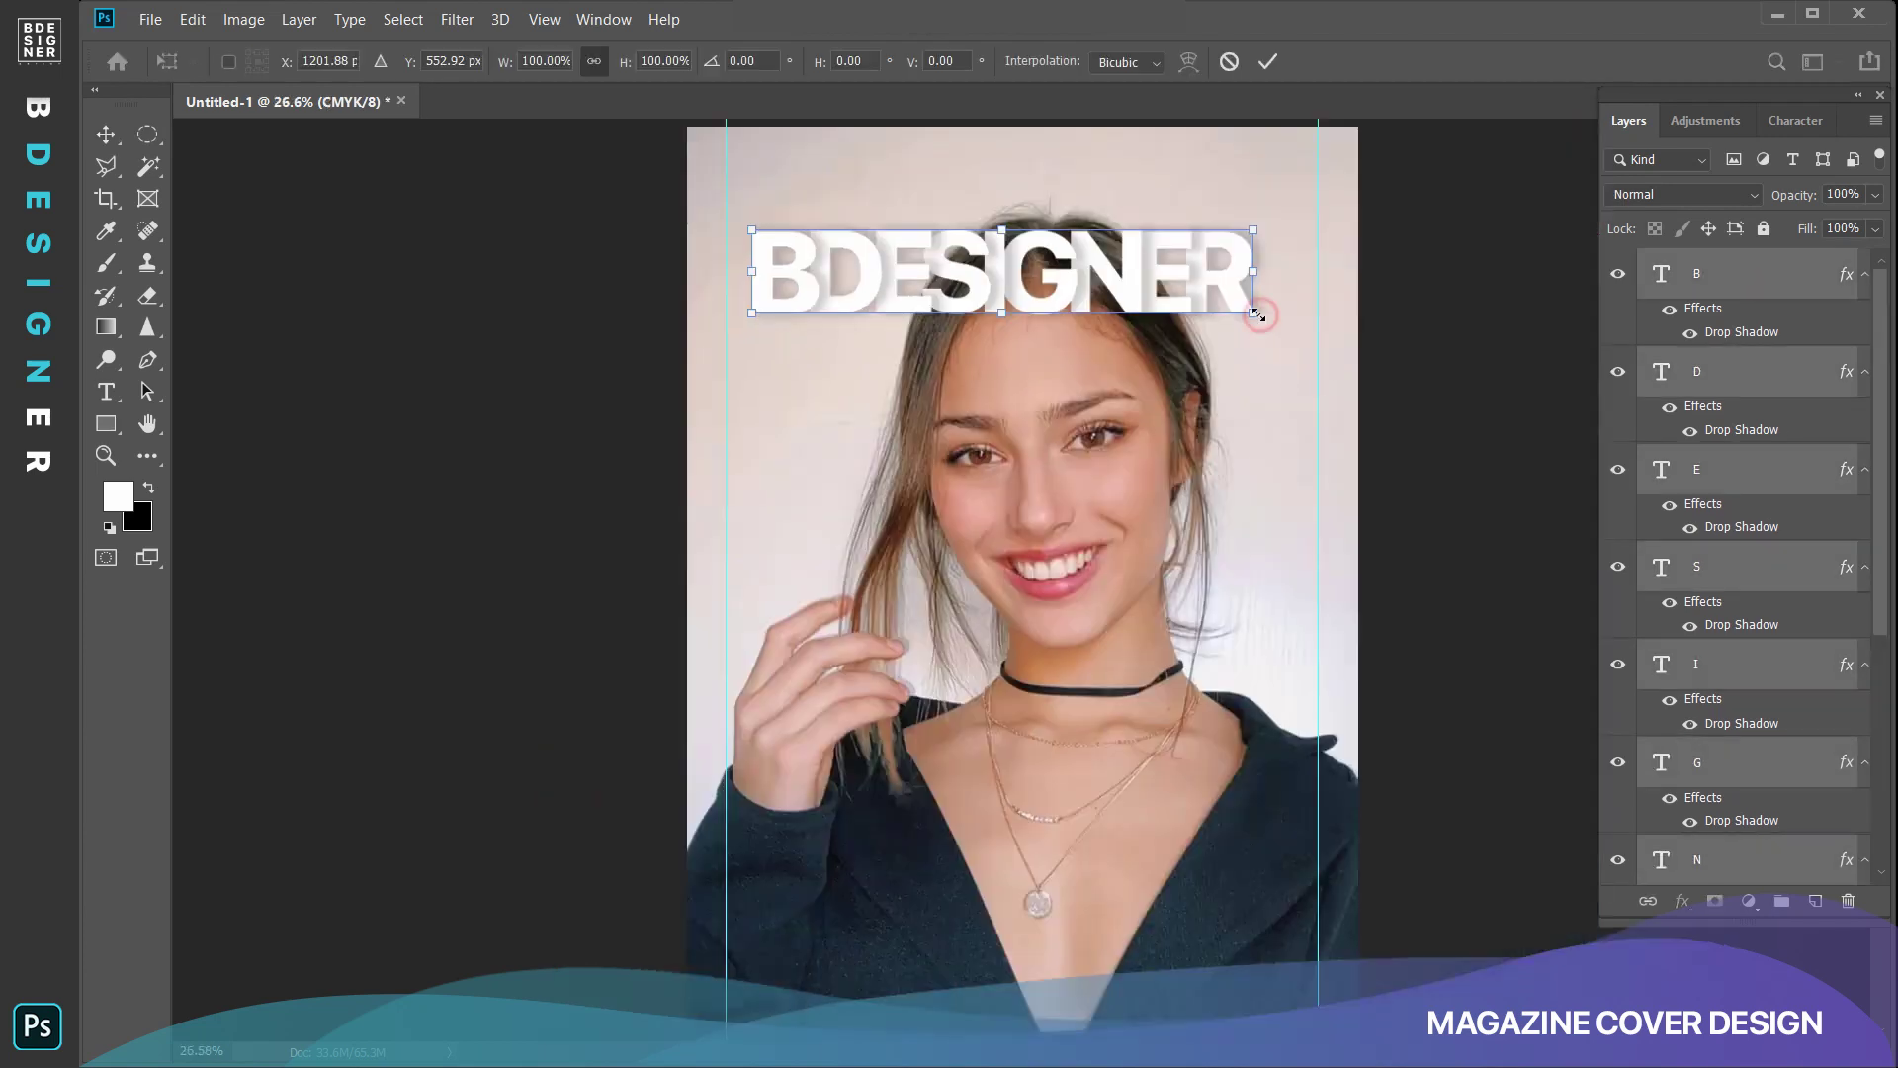
left_click_drag(1247, 309, 1309, 360)
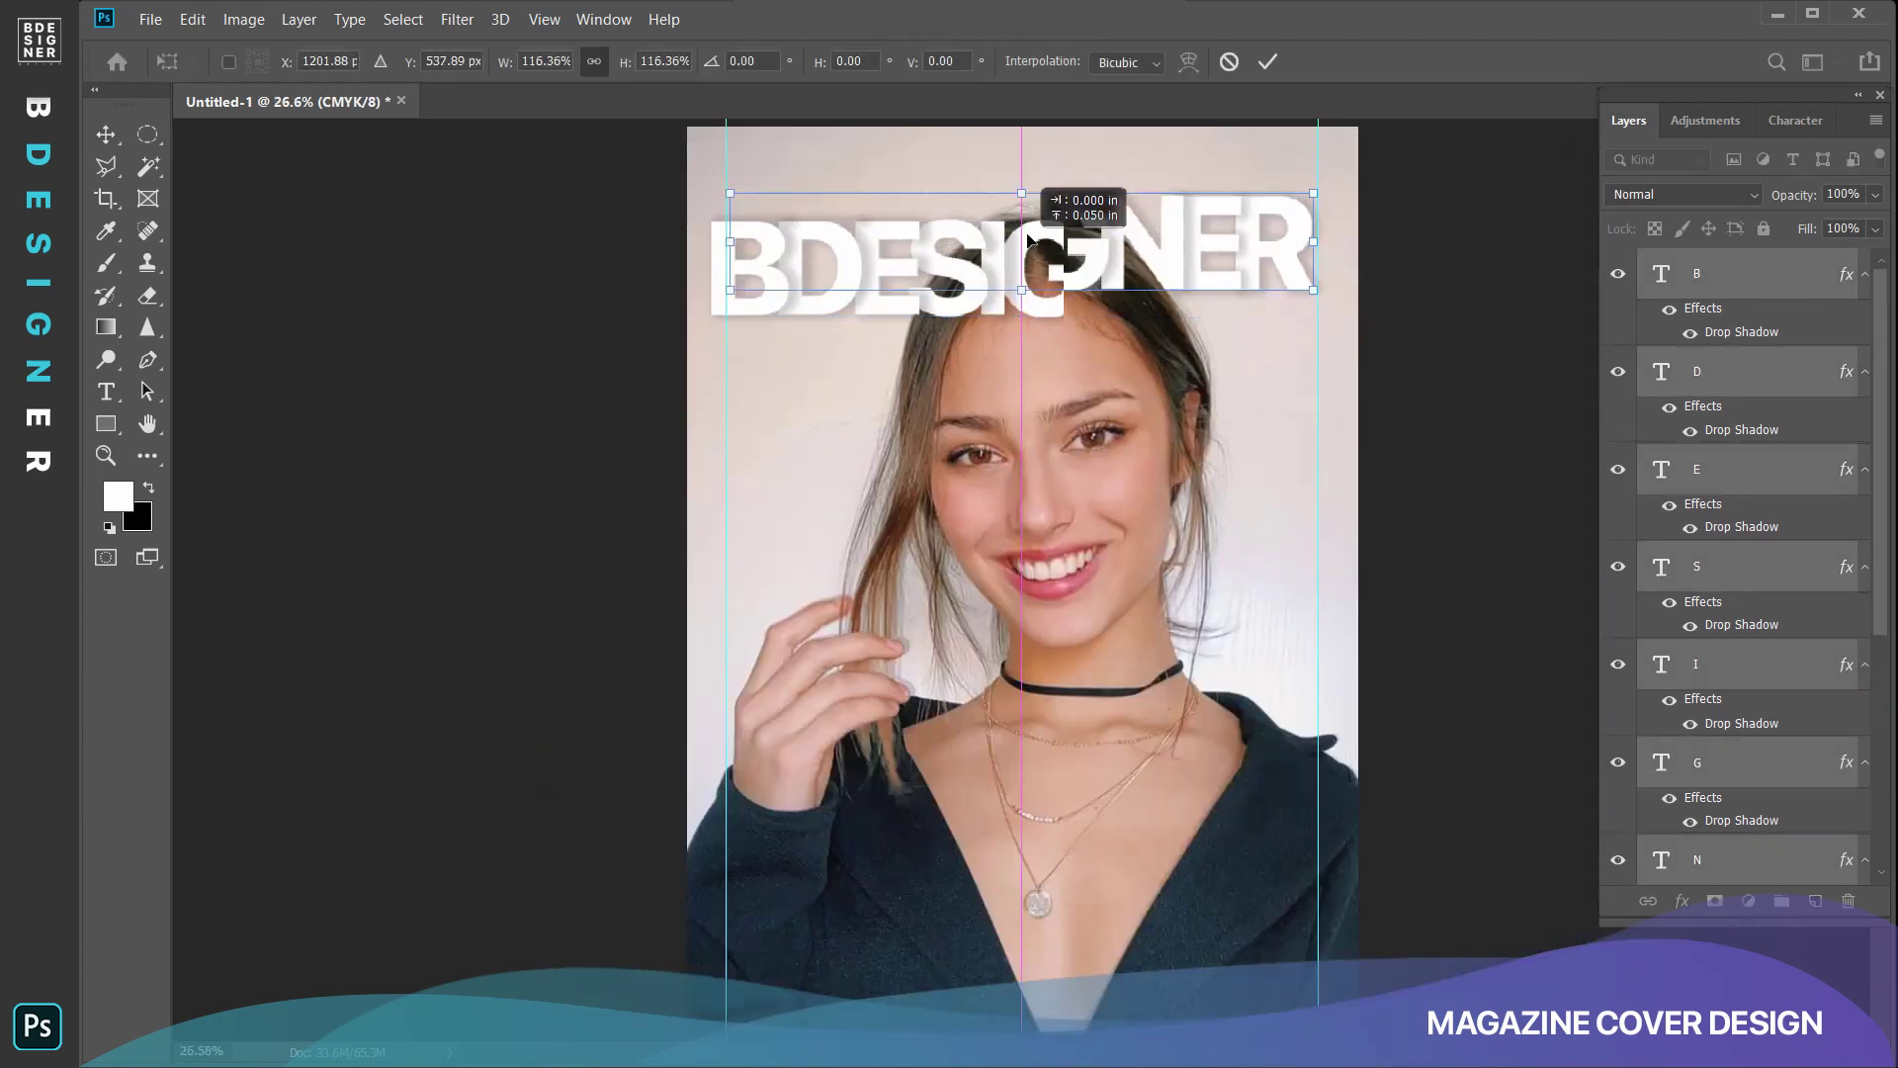
left_click_drag(1003, 284, 1021, 226)
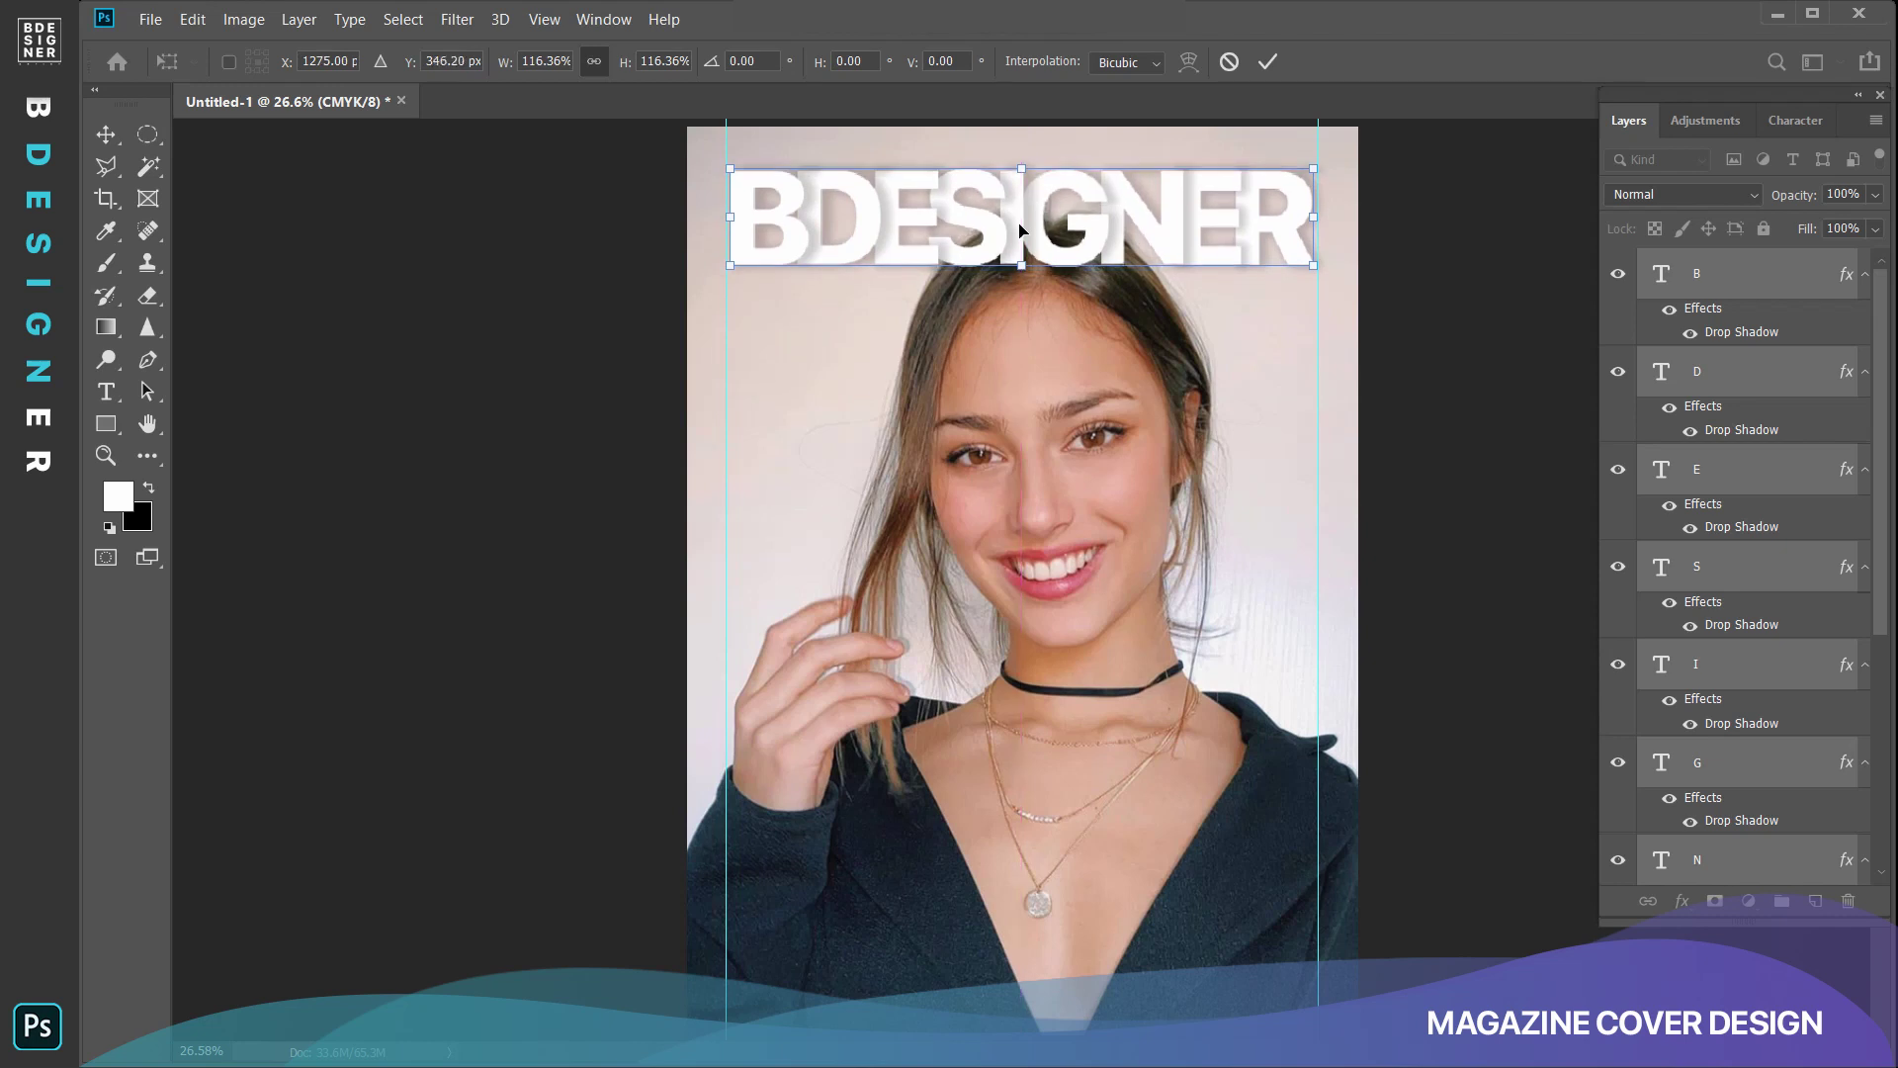
scroll(1343, 257, "up", 1)
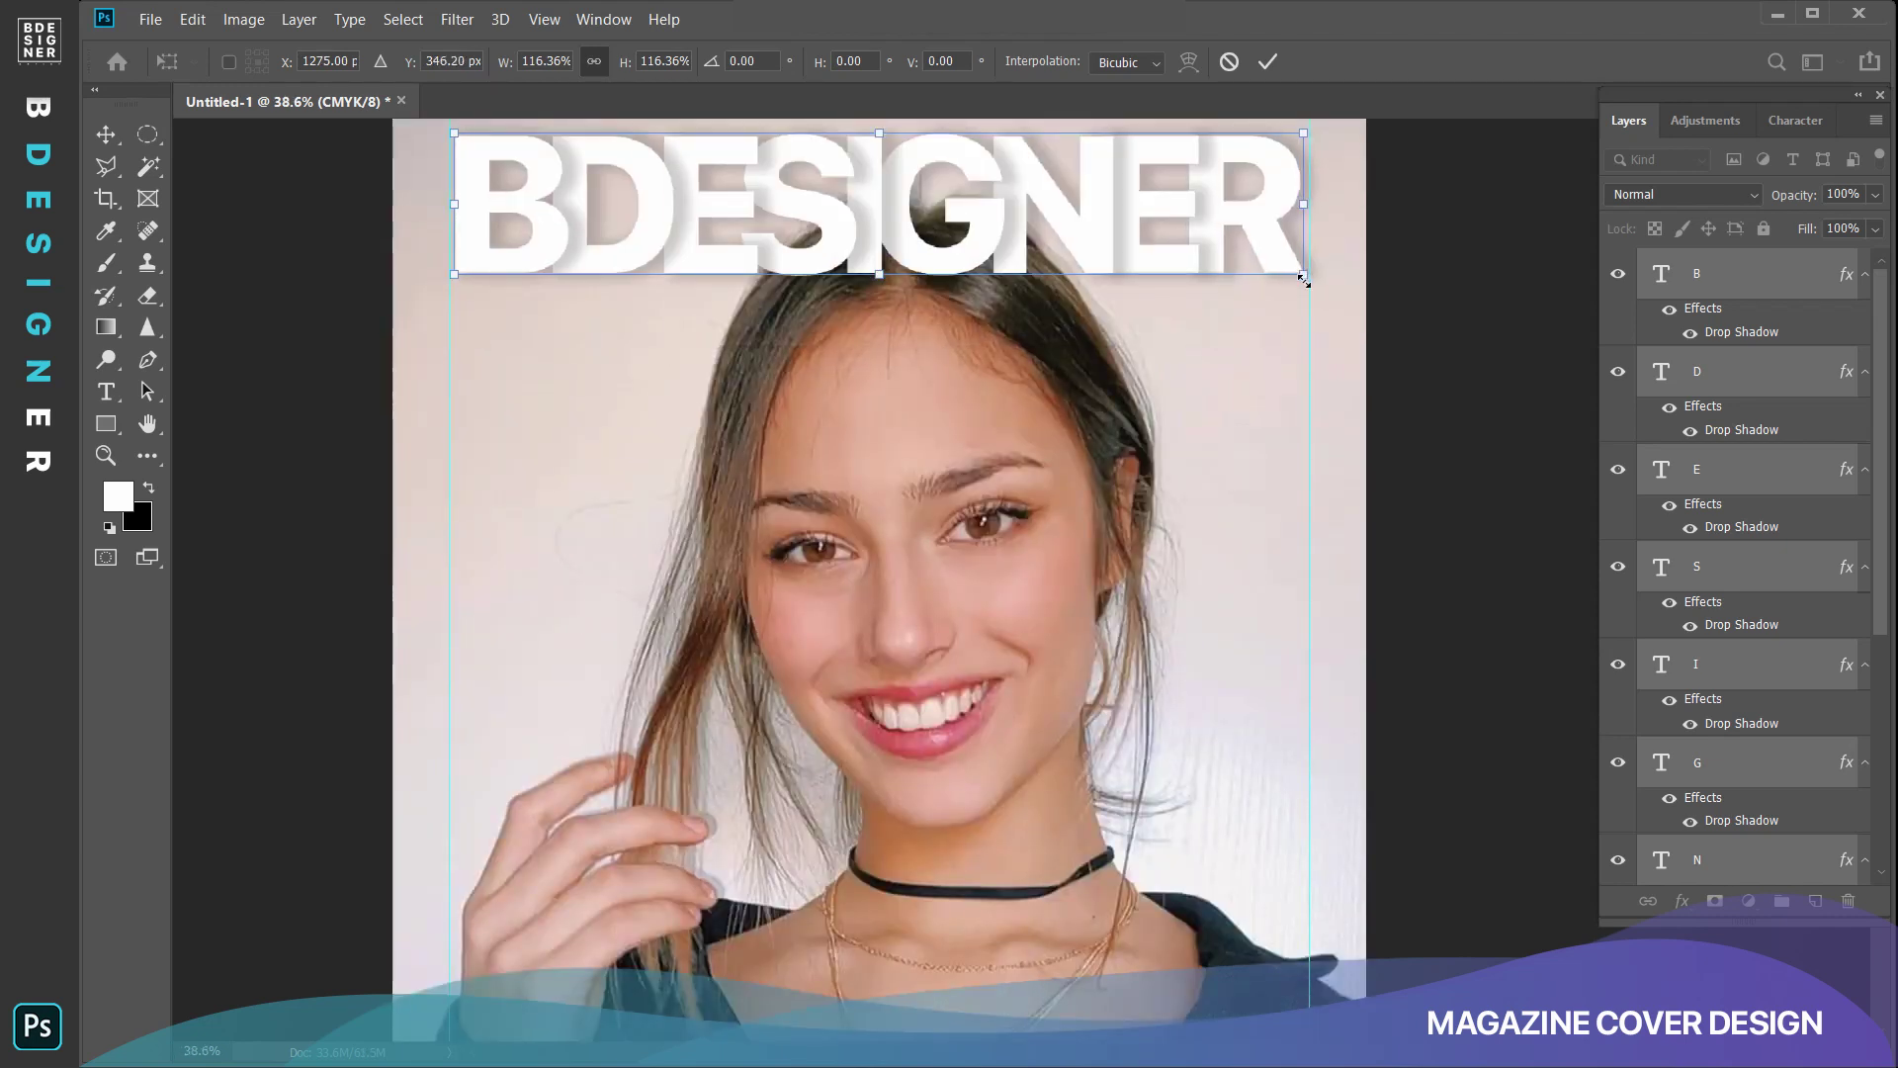
left_click_drag(1302, 267, 1308, 275)
key("Return")
scroll(1339, 144, "down", 1)
scroll(1339, 144, "down", 1)
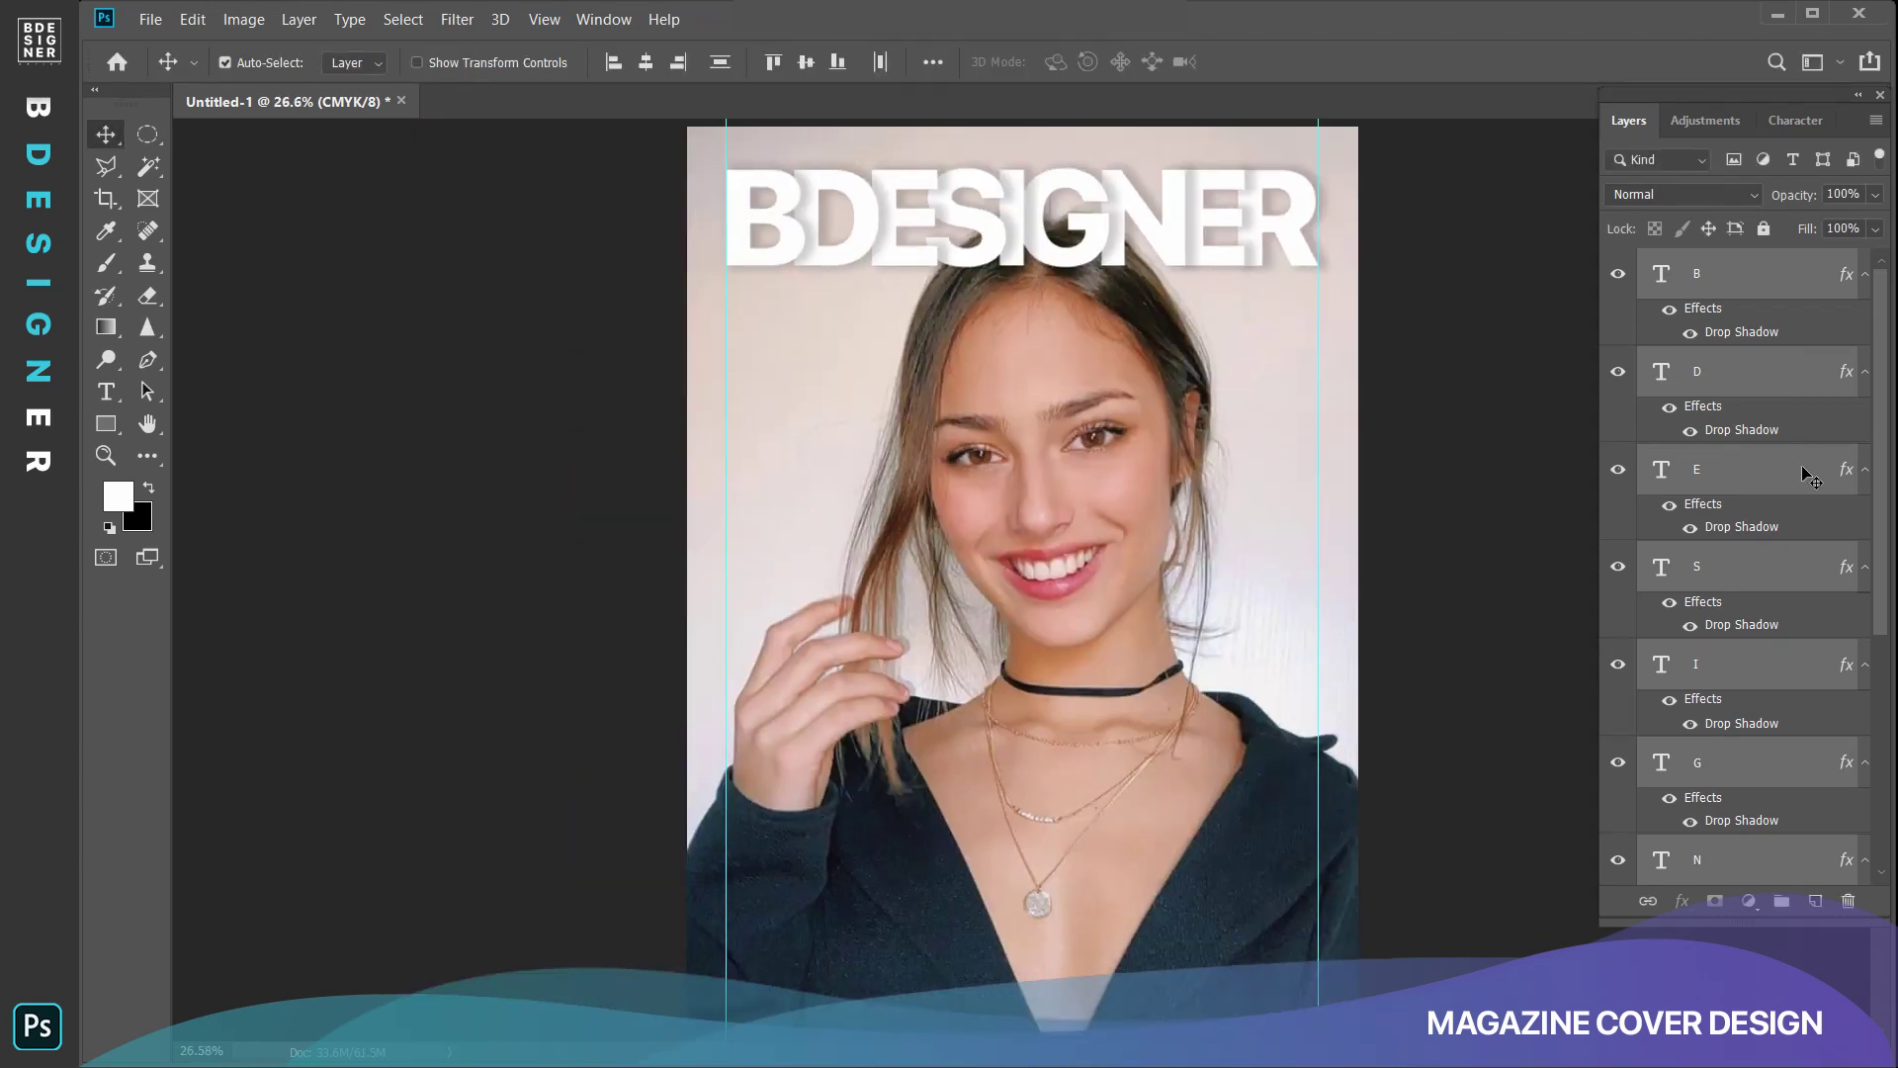
Group the letter layers into a folder named TITLE.
key("ctrl+g")
double_click(1715, 265)
type("TITLE")
key("Return")
scroll(1322, 366, "down", 1)
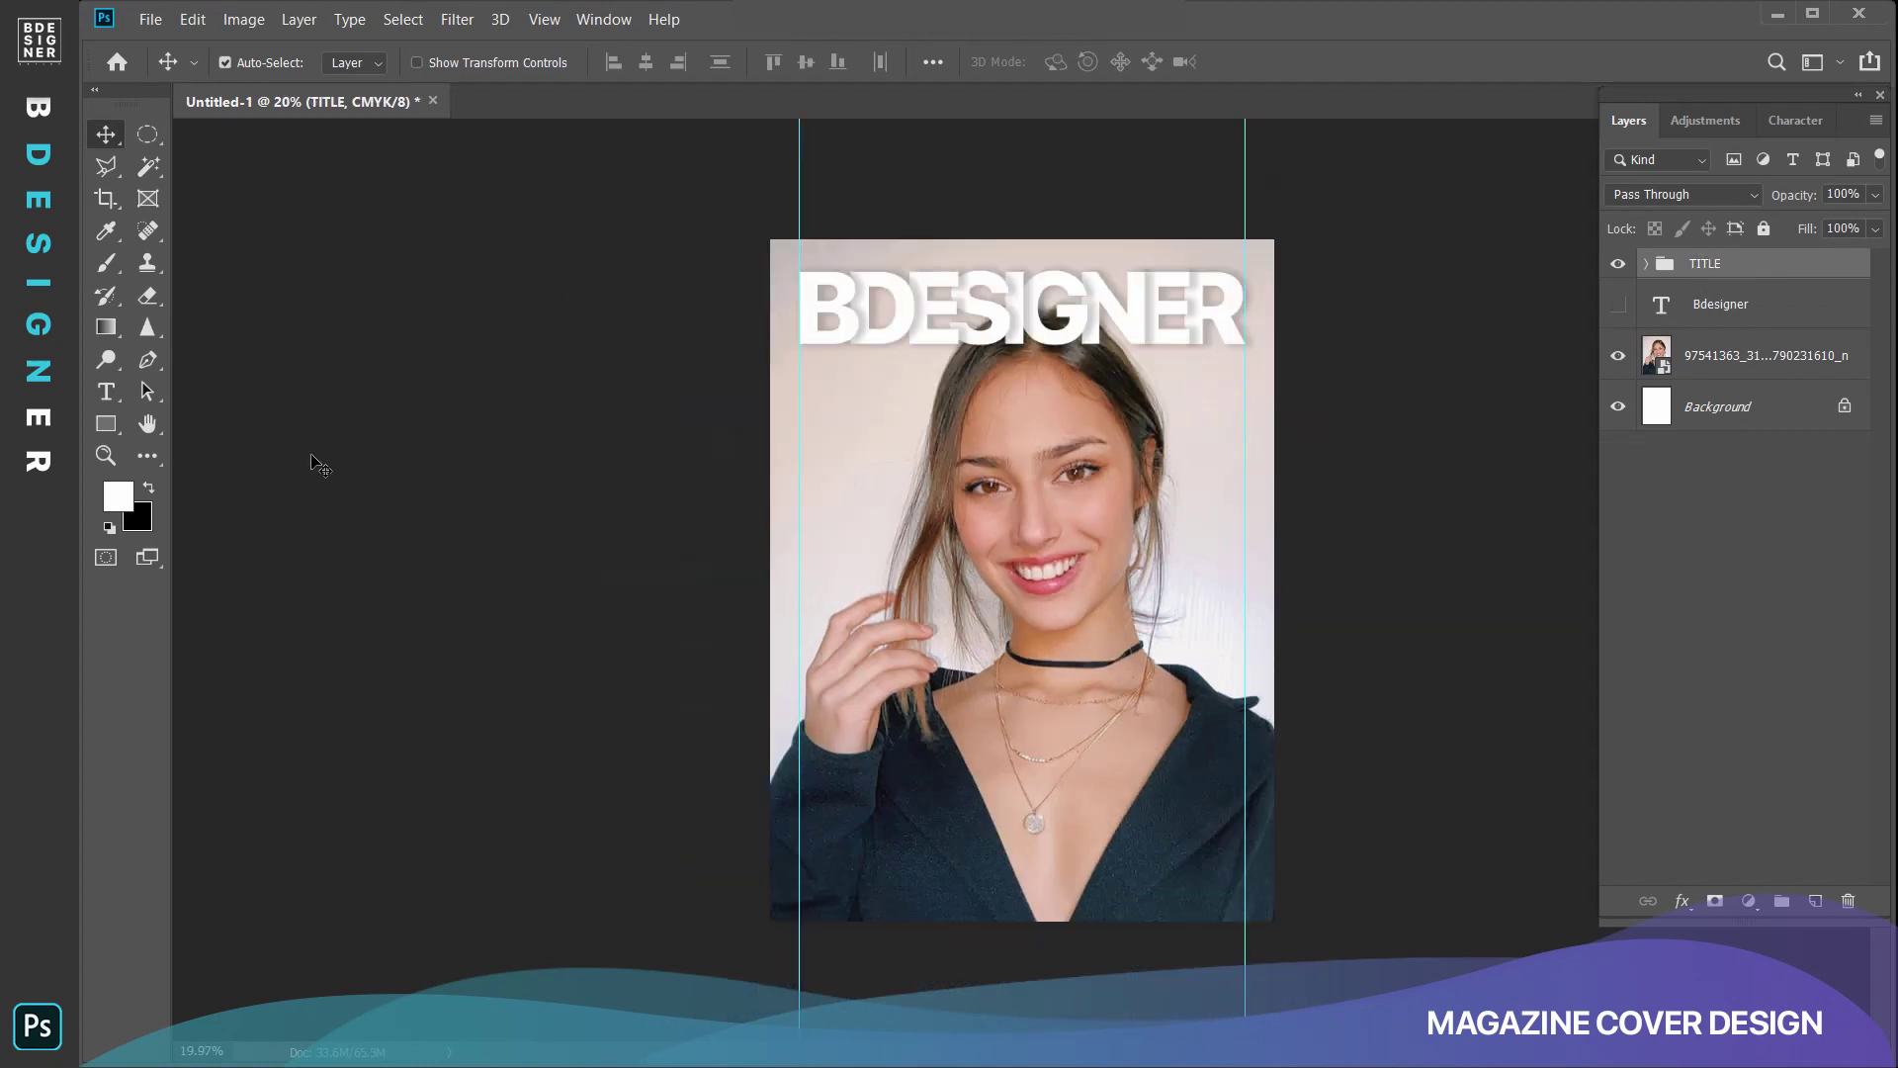
With the Brush tool, set the foreground to light pink e8808f sampled from the model's lips.
left_click(106, 262)
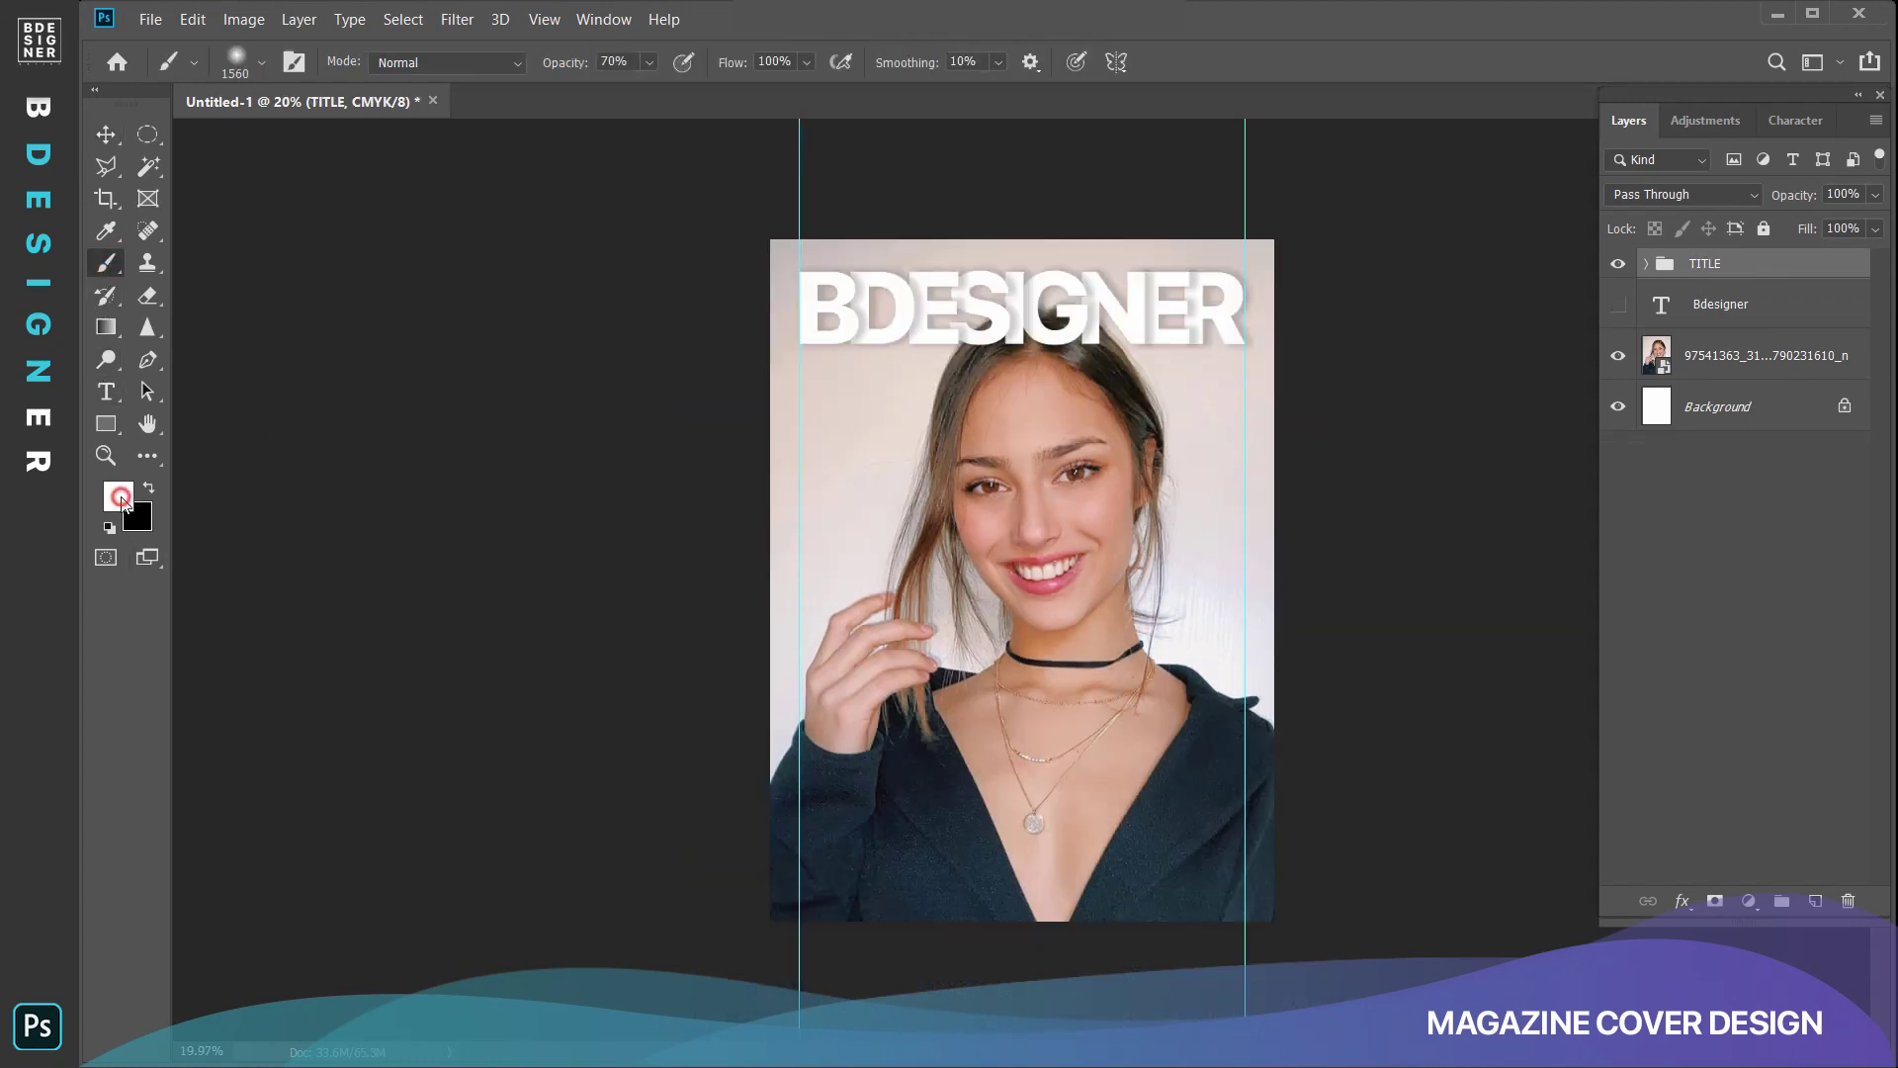
left_click(118, 497)
left_click(1030, 585)
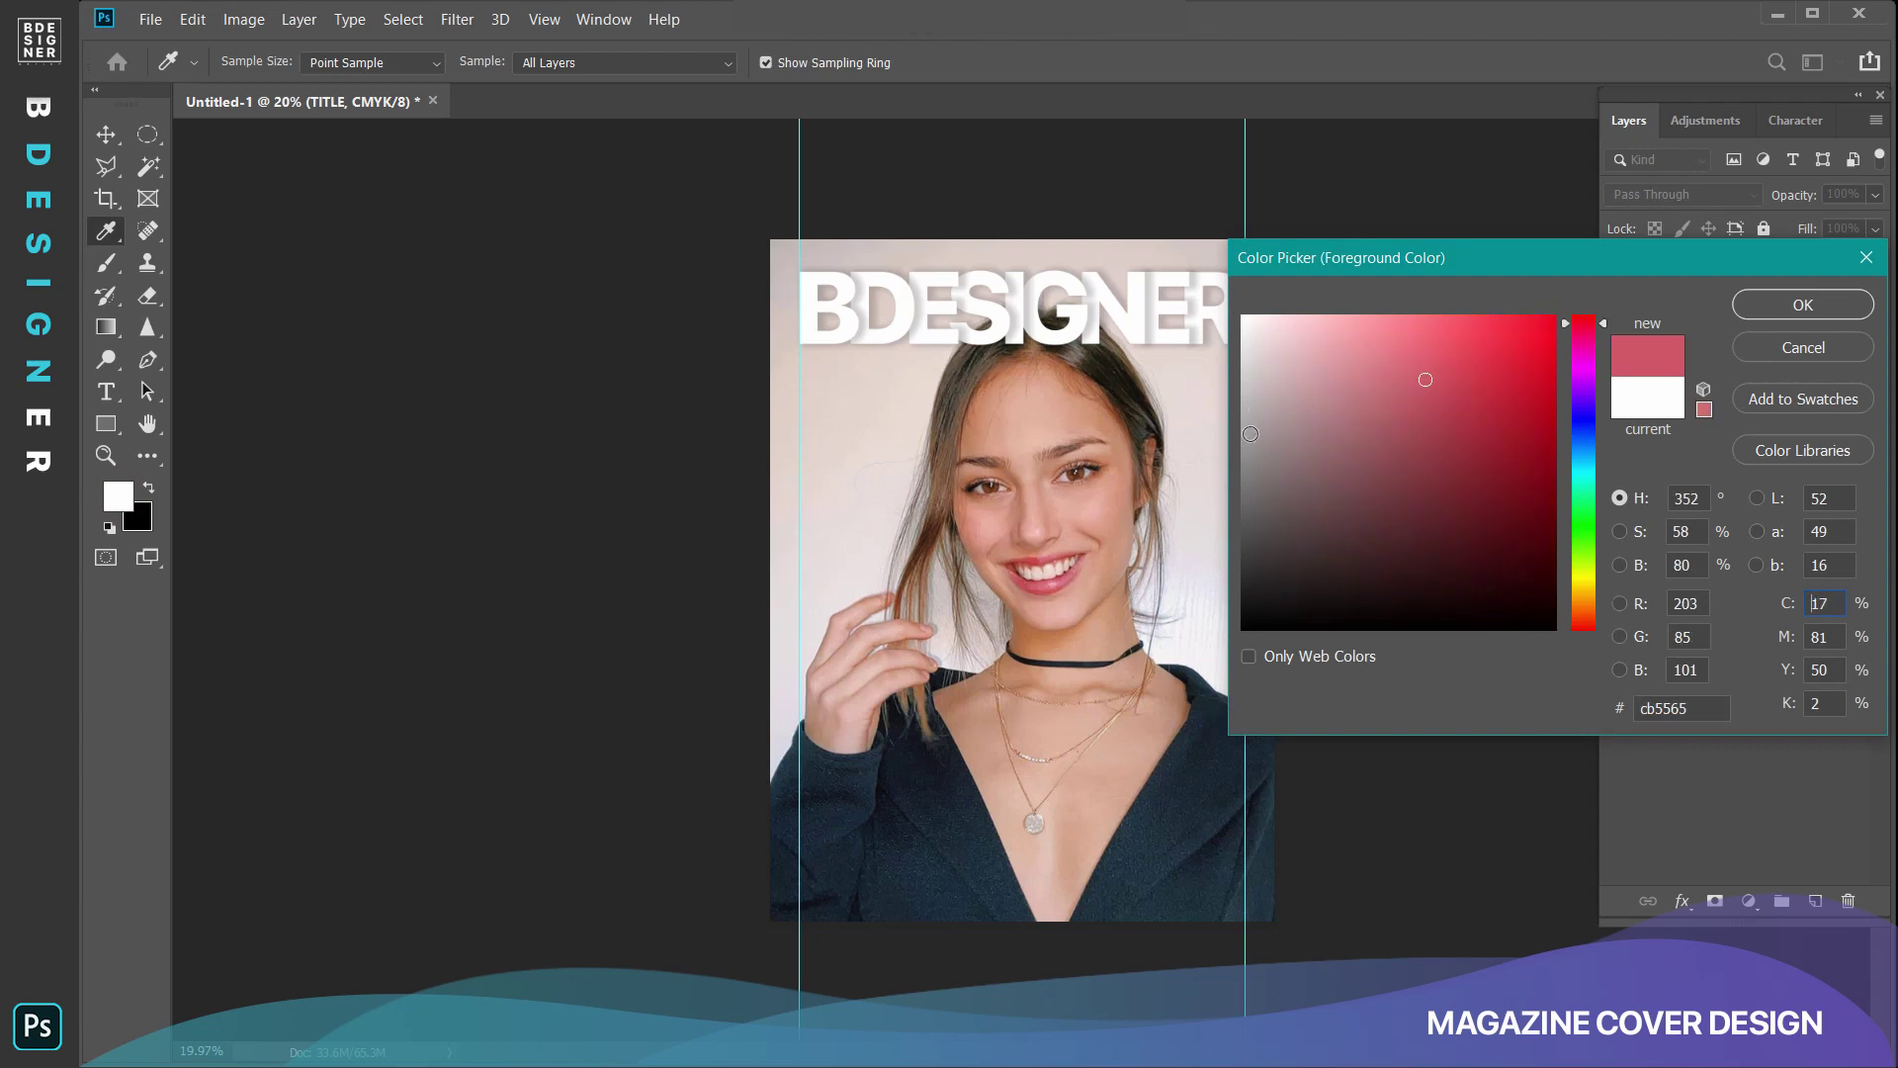
left_click_drag(1386, 364, 1390, 345)
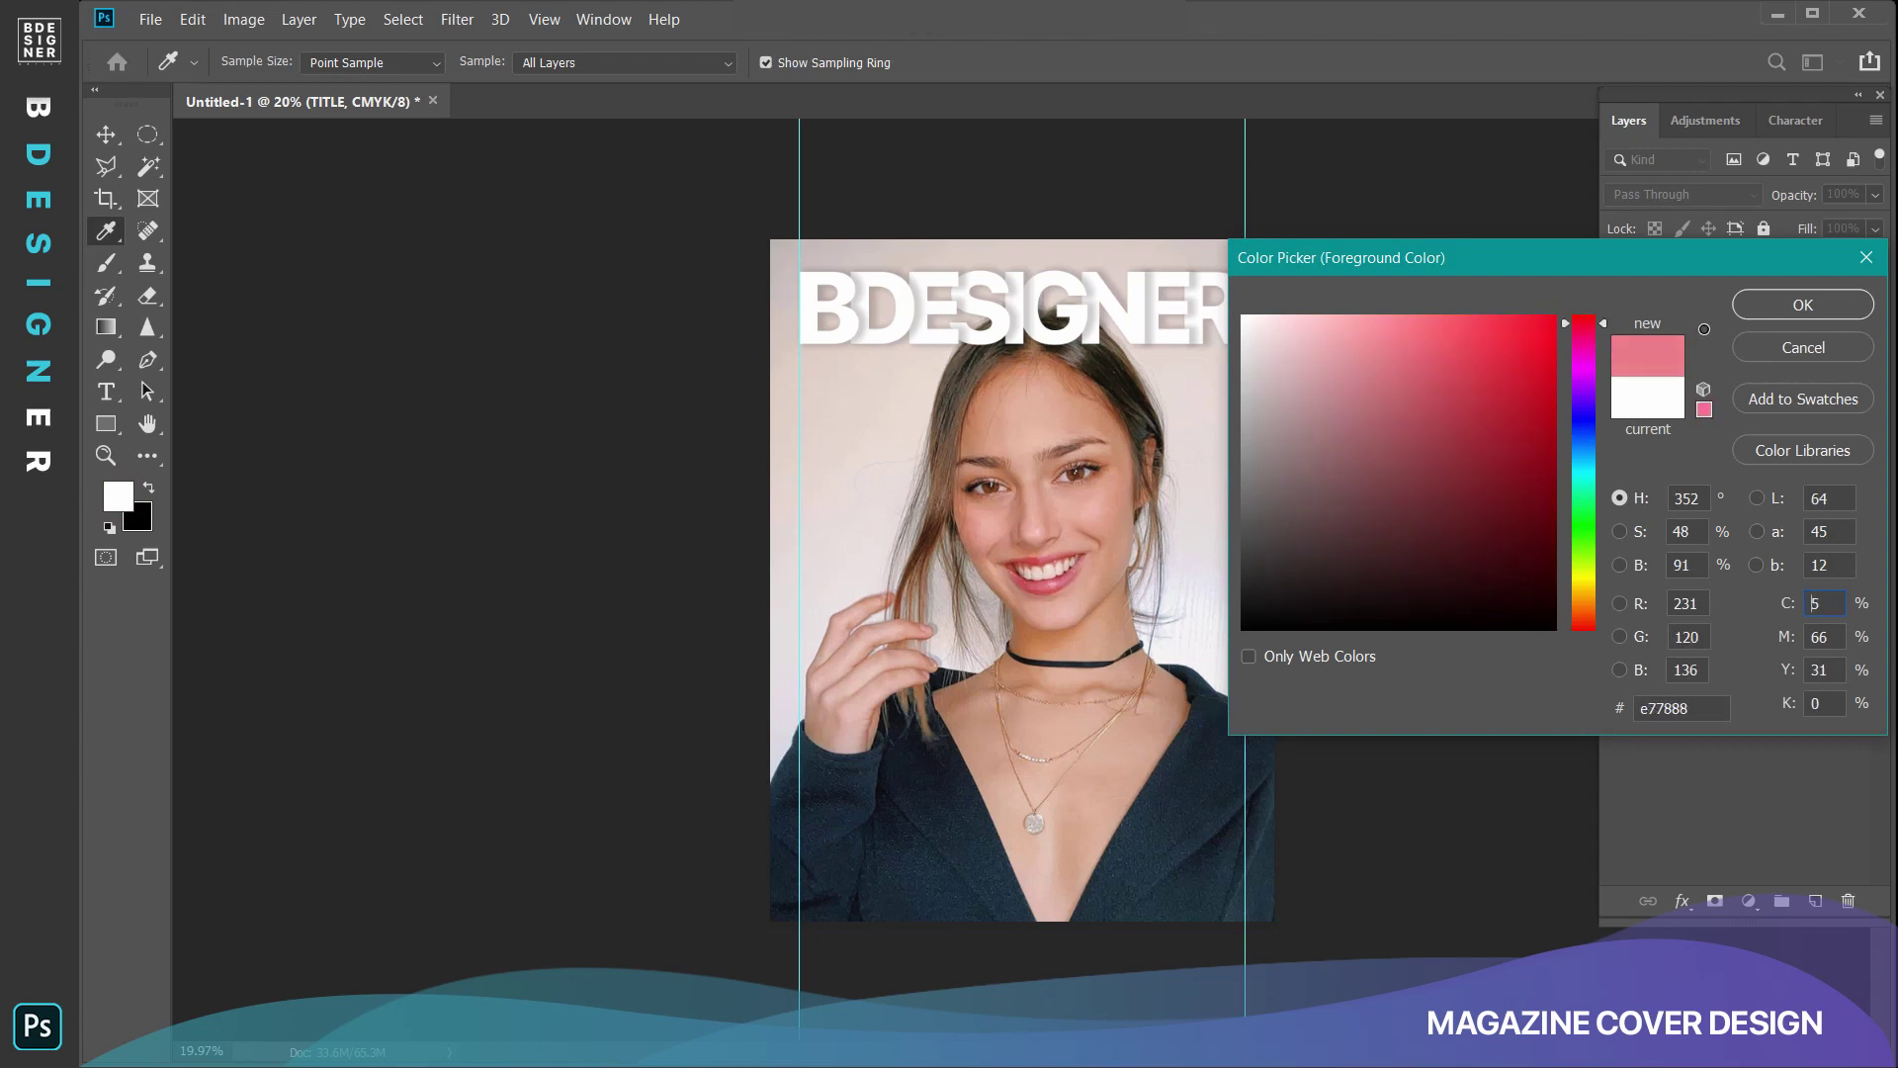
left_click(1796, 305)
key("b")
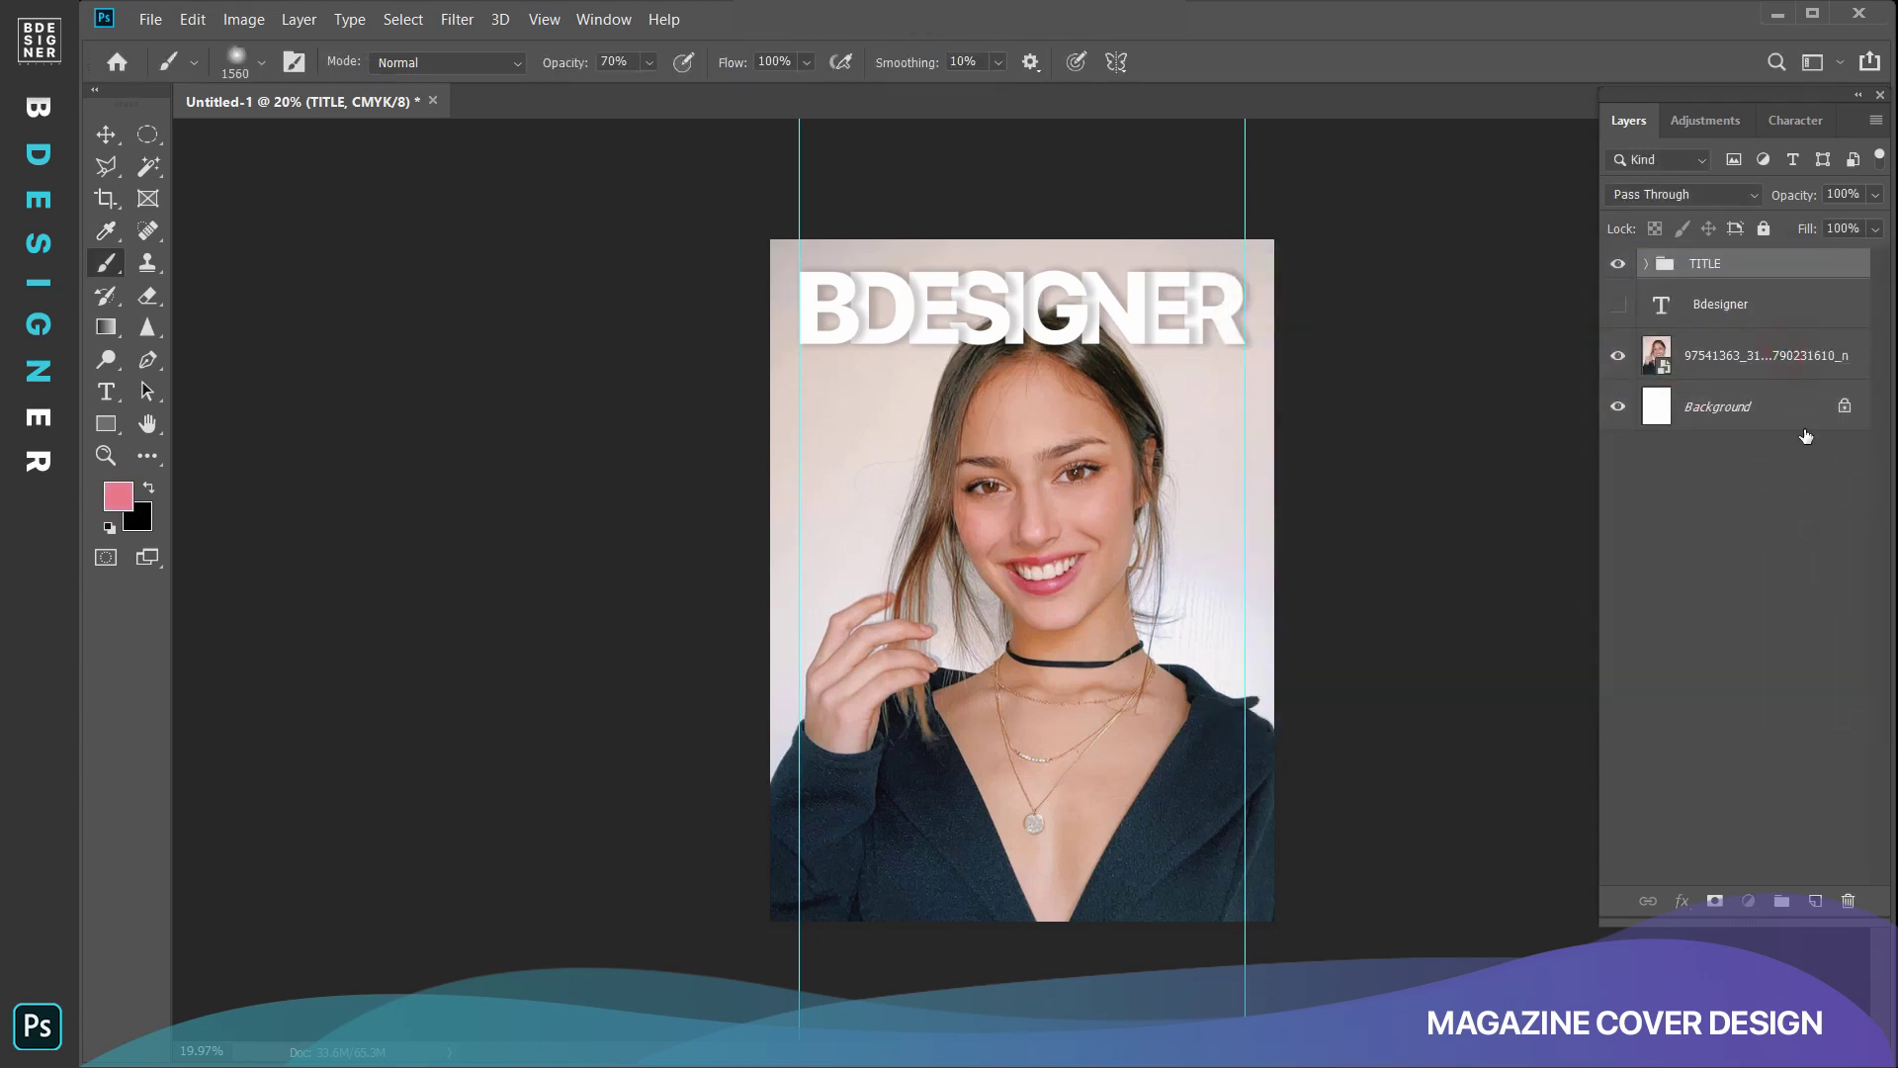
left_click(1779, 361)
On a new layer, paint a 60%-opacity pink stroke along all four cover edges.
left_click(1815, 903)
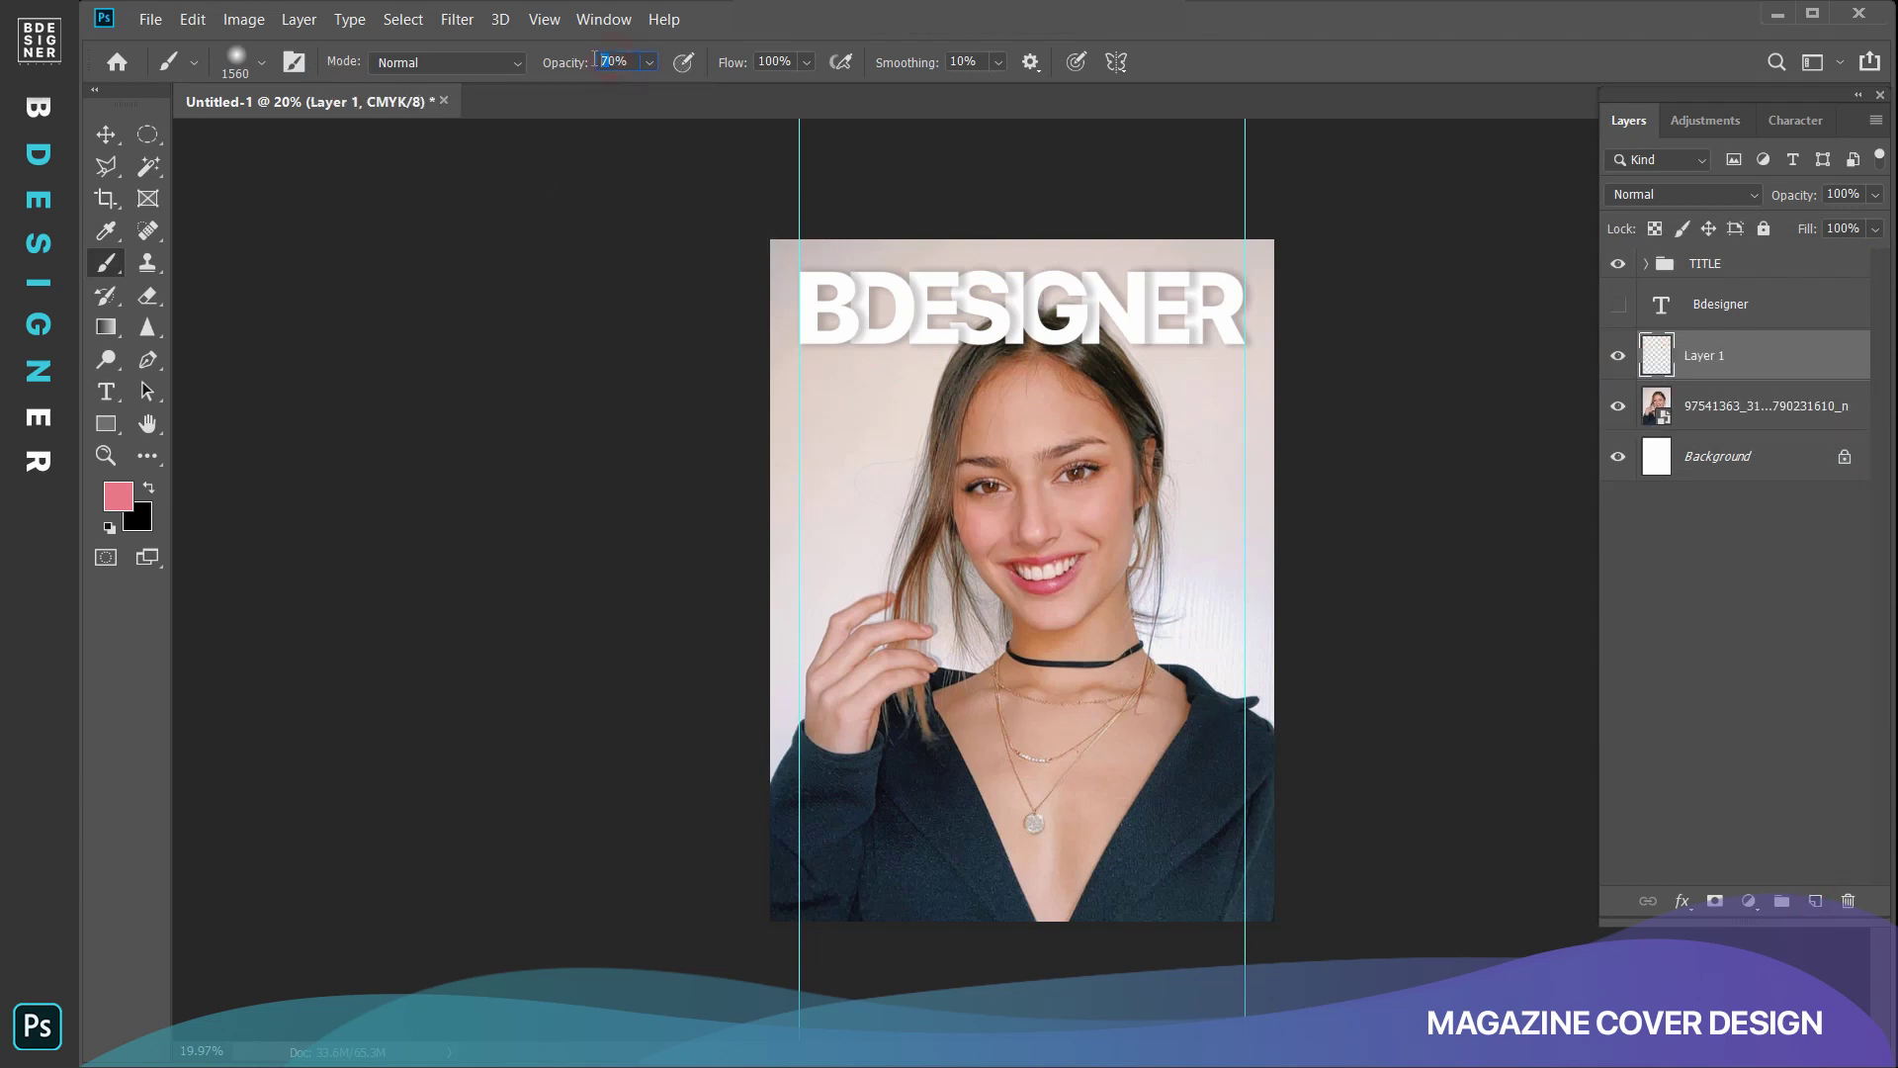
key("6")
left_click(771, 239)
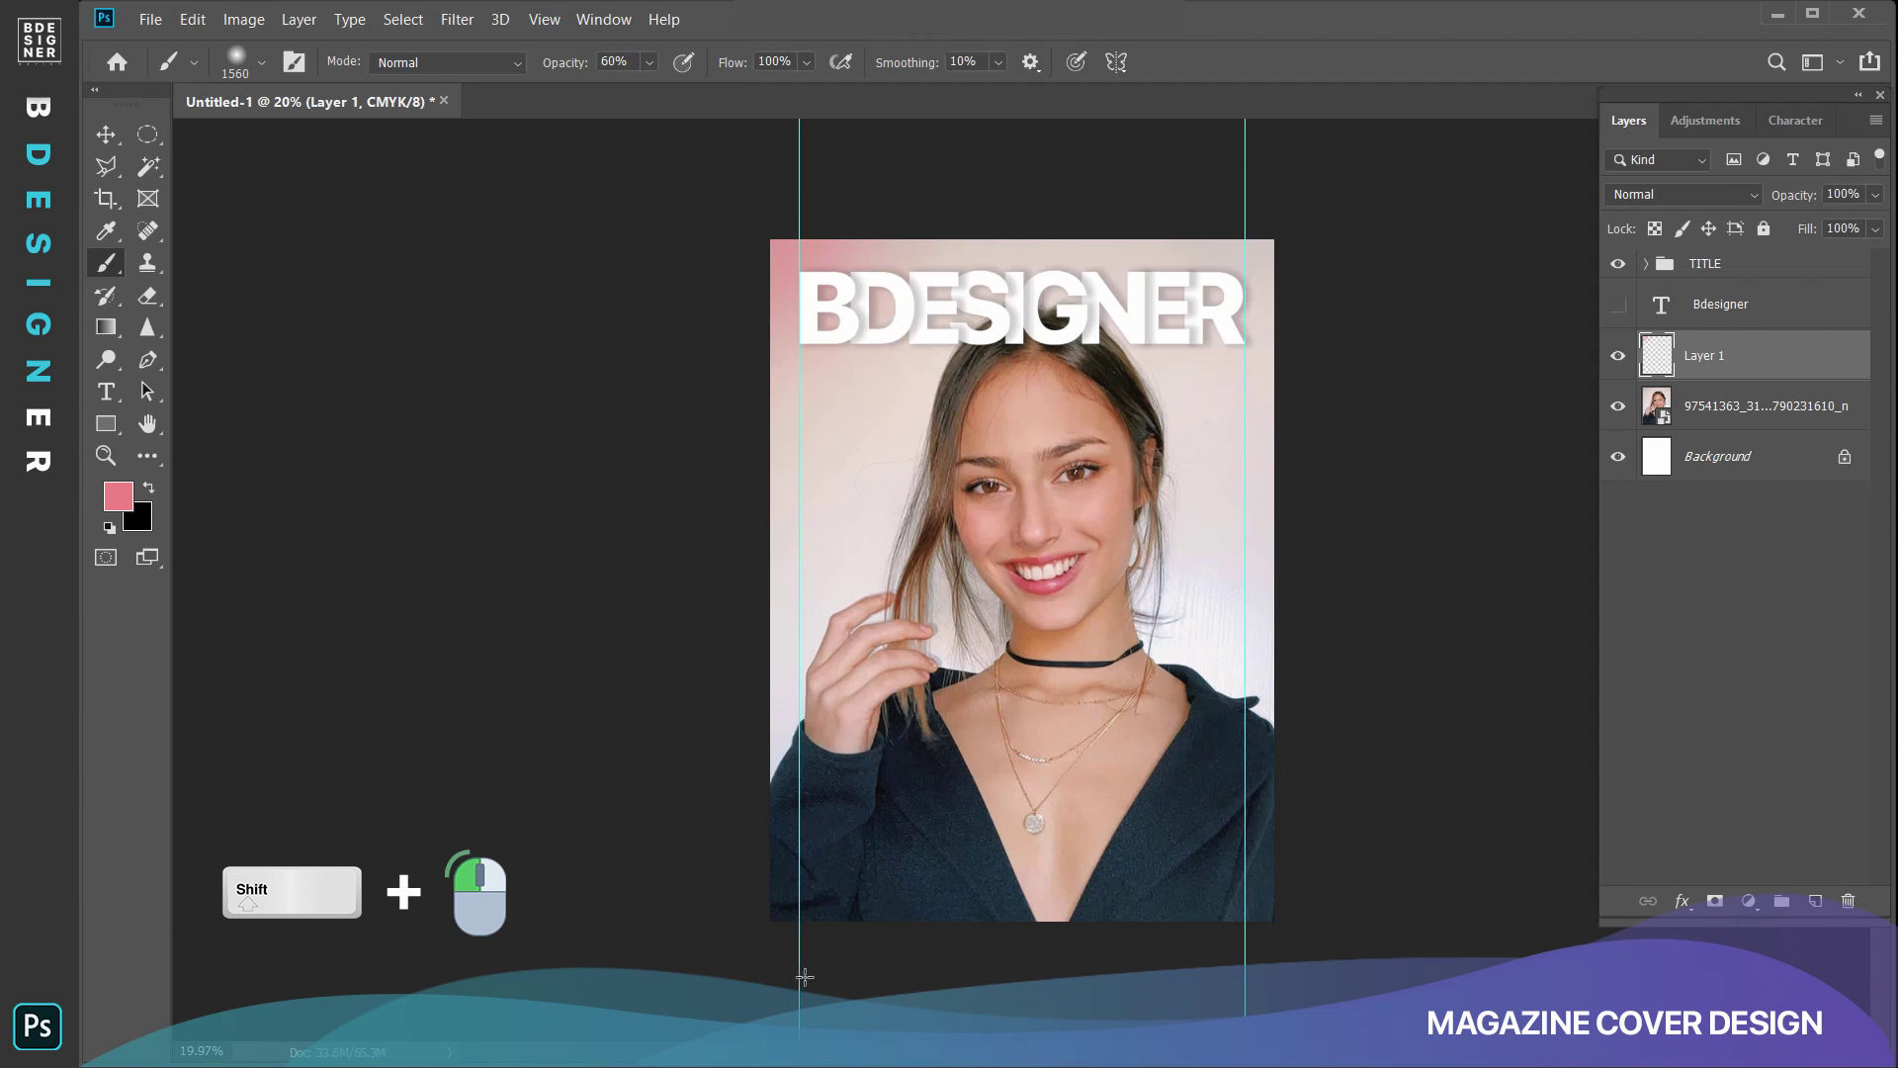
left_click(770, 921, "shift")
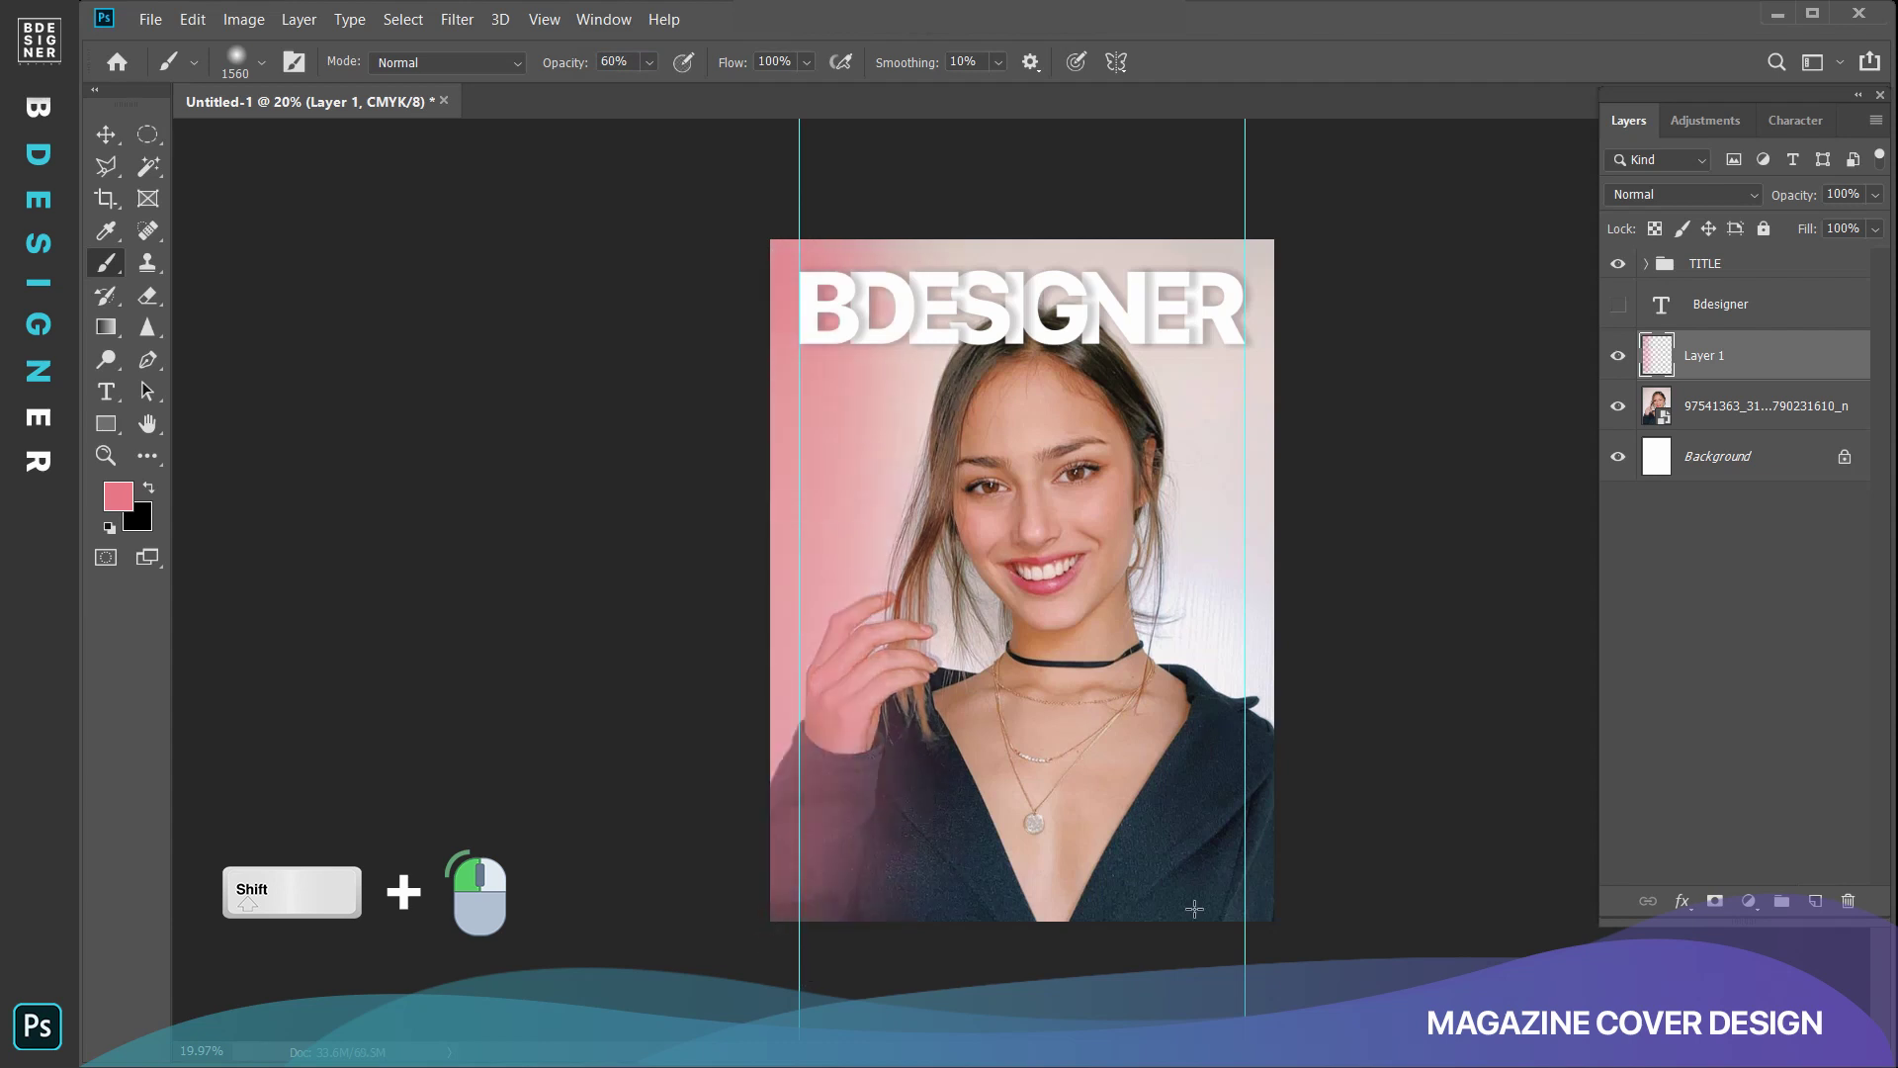
left_click(1275, 922, "shift")
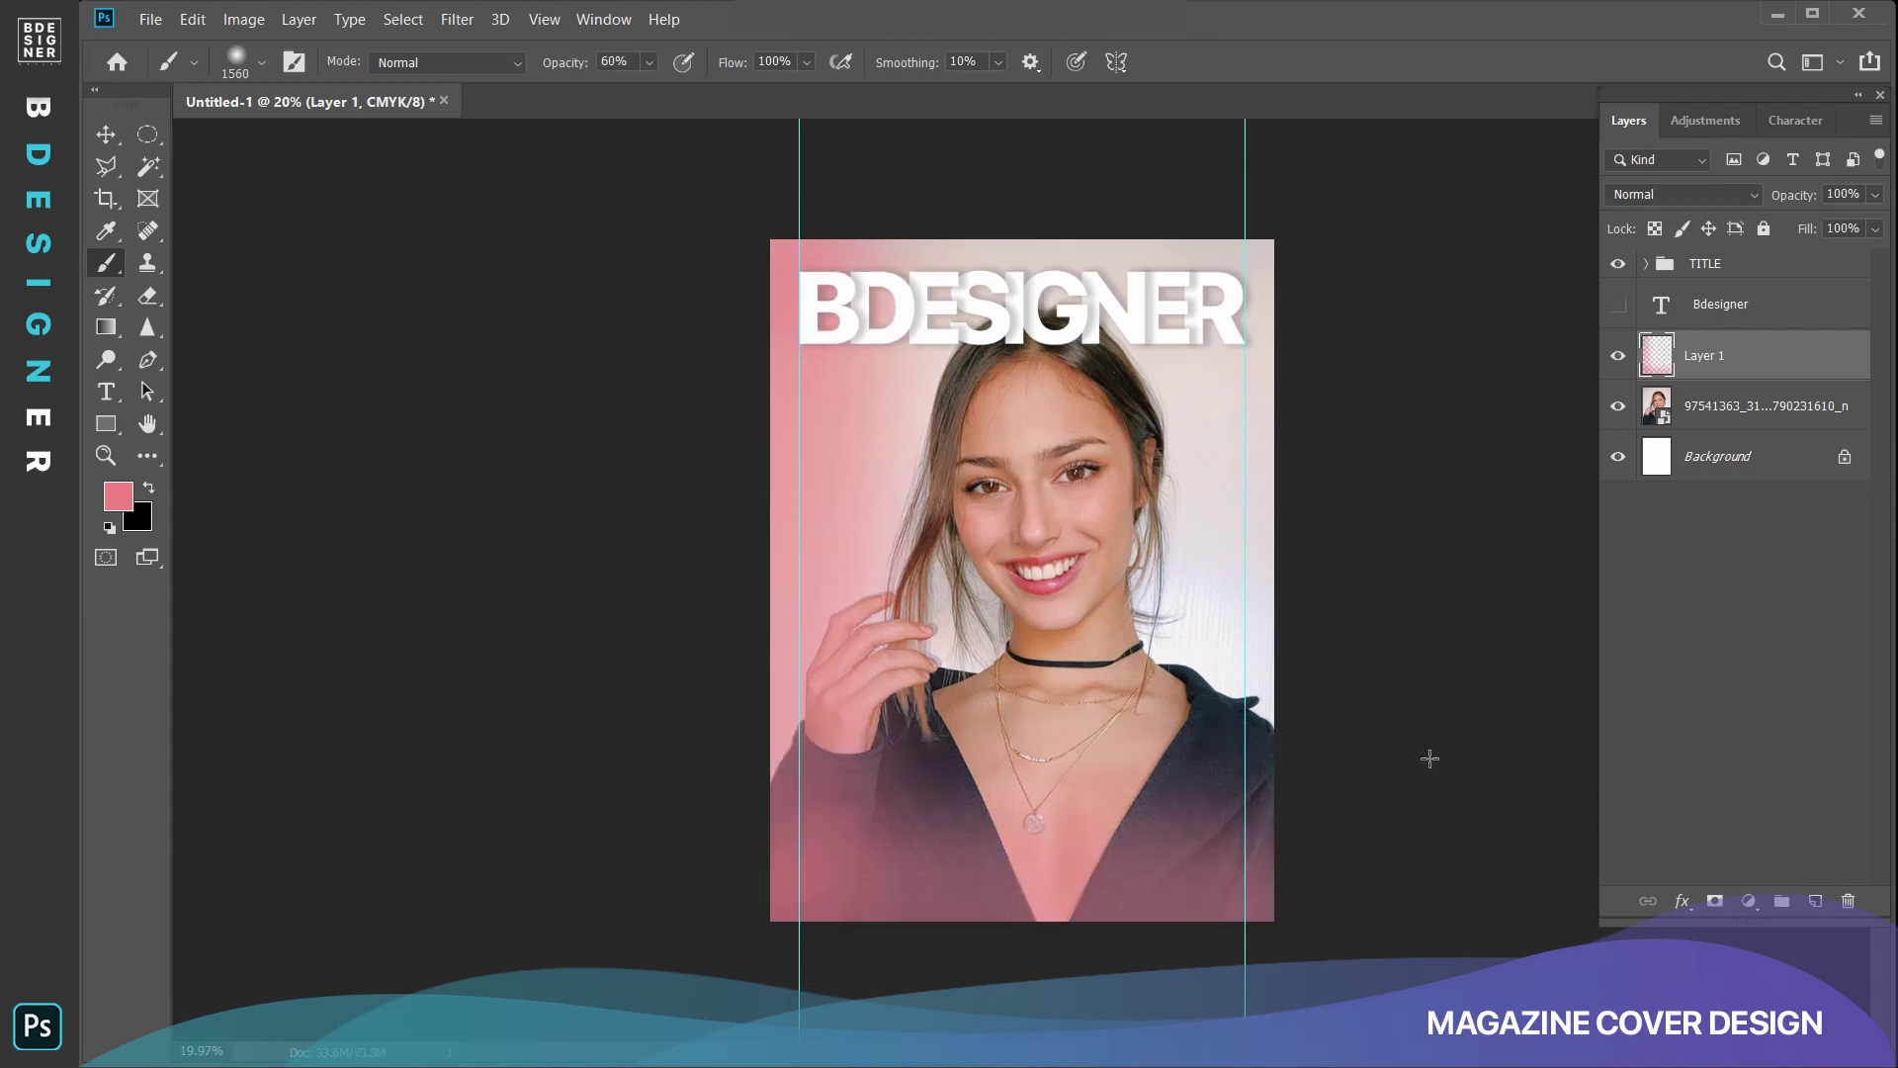
left_click(1276, 238, "shift")
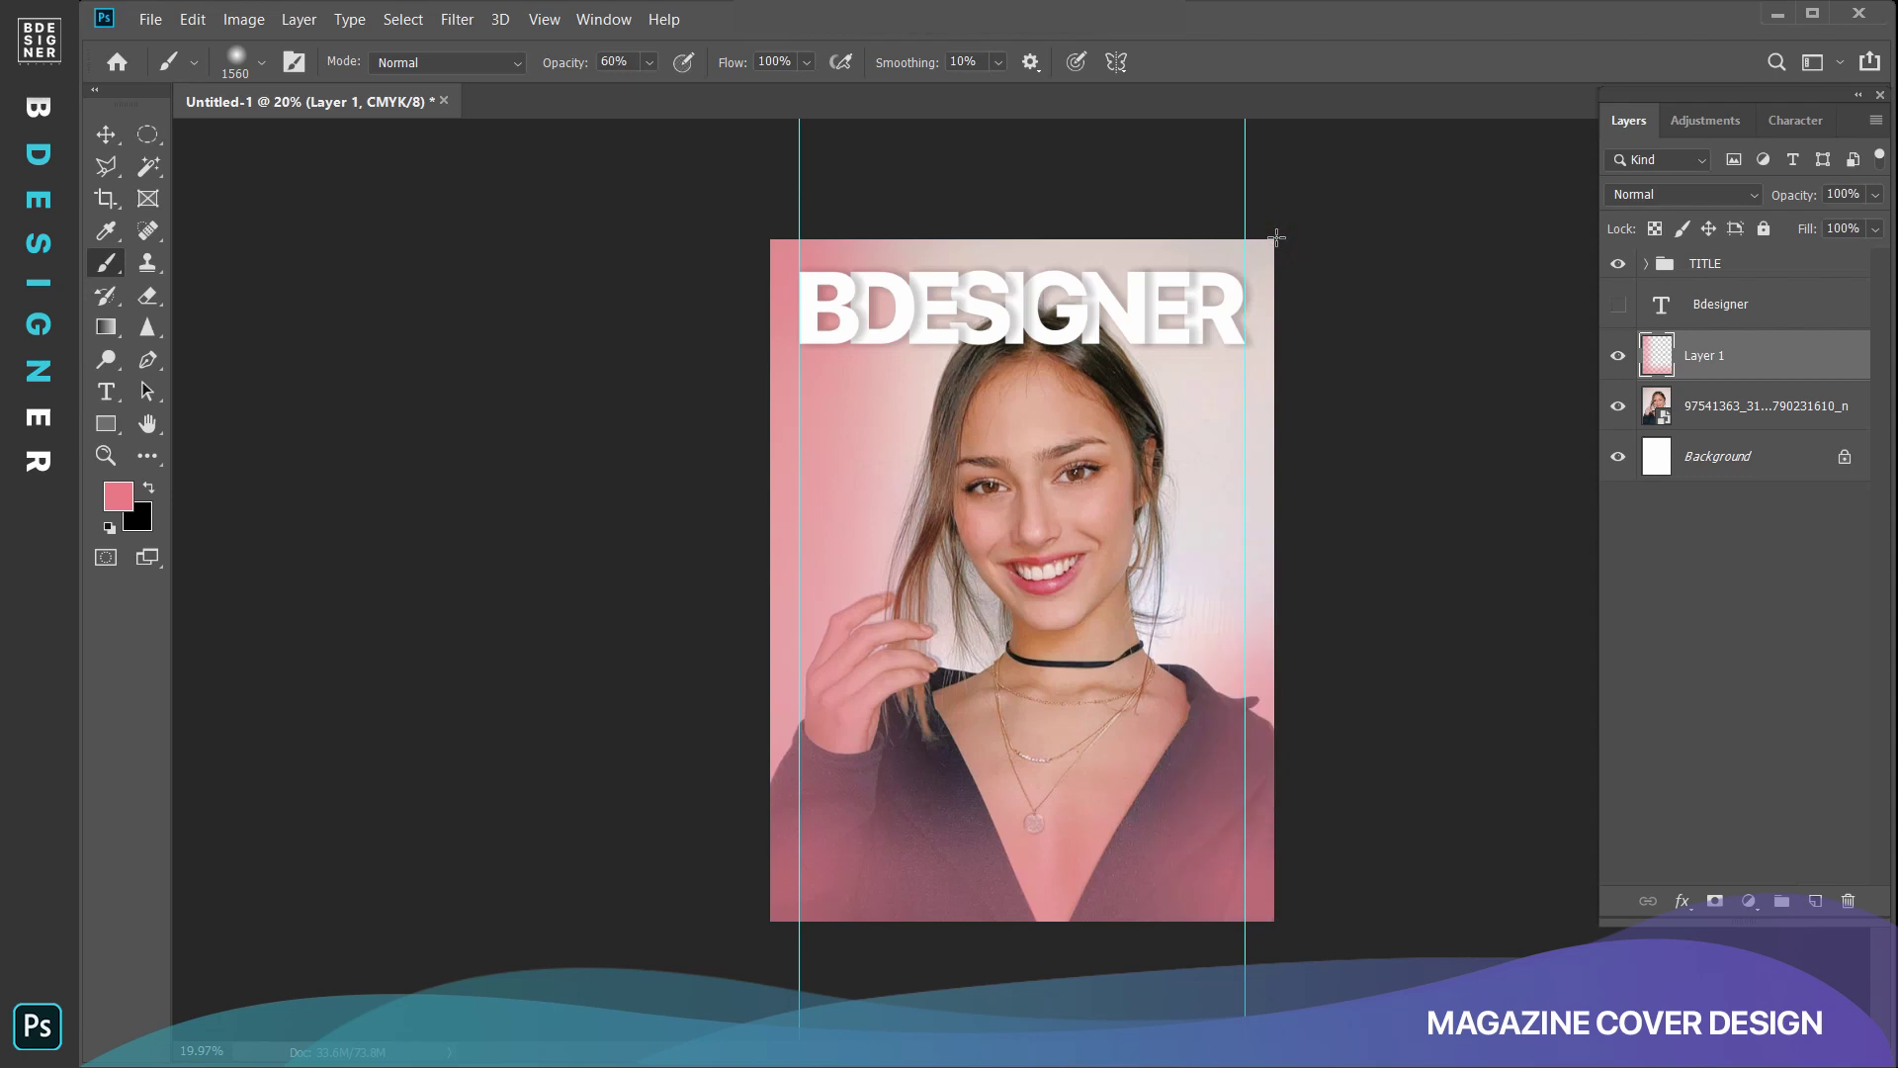
left_click(768, 239, "shift")
Scale the pink edge layer up to about 116.59% so it extends past the page.
key("ctrl+t")
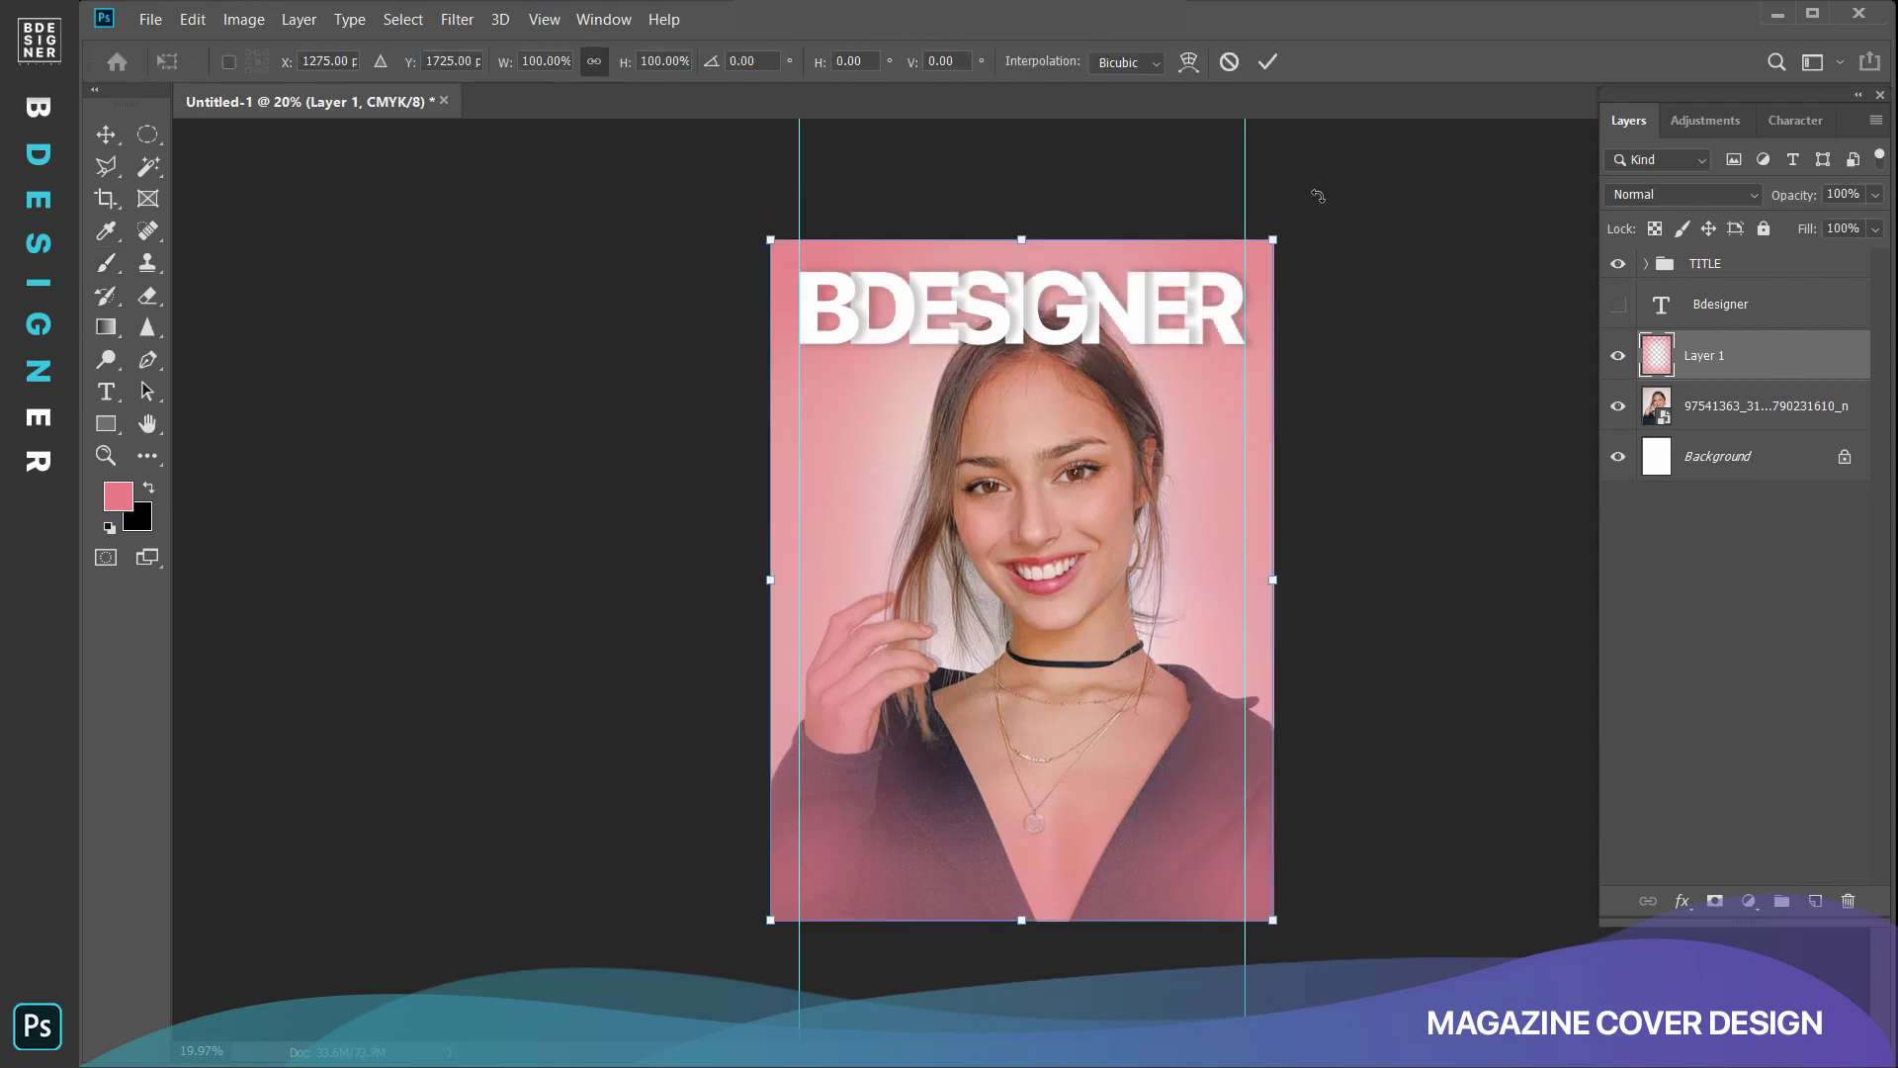
left_click_drag(1275, 237, 1315, 183)
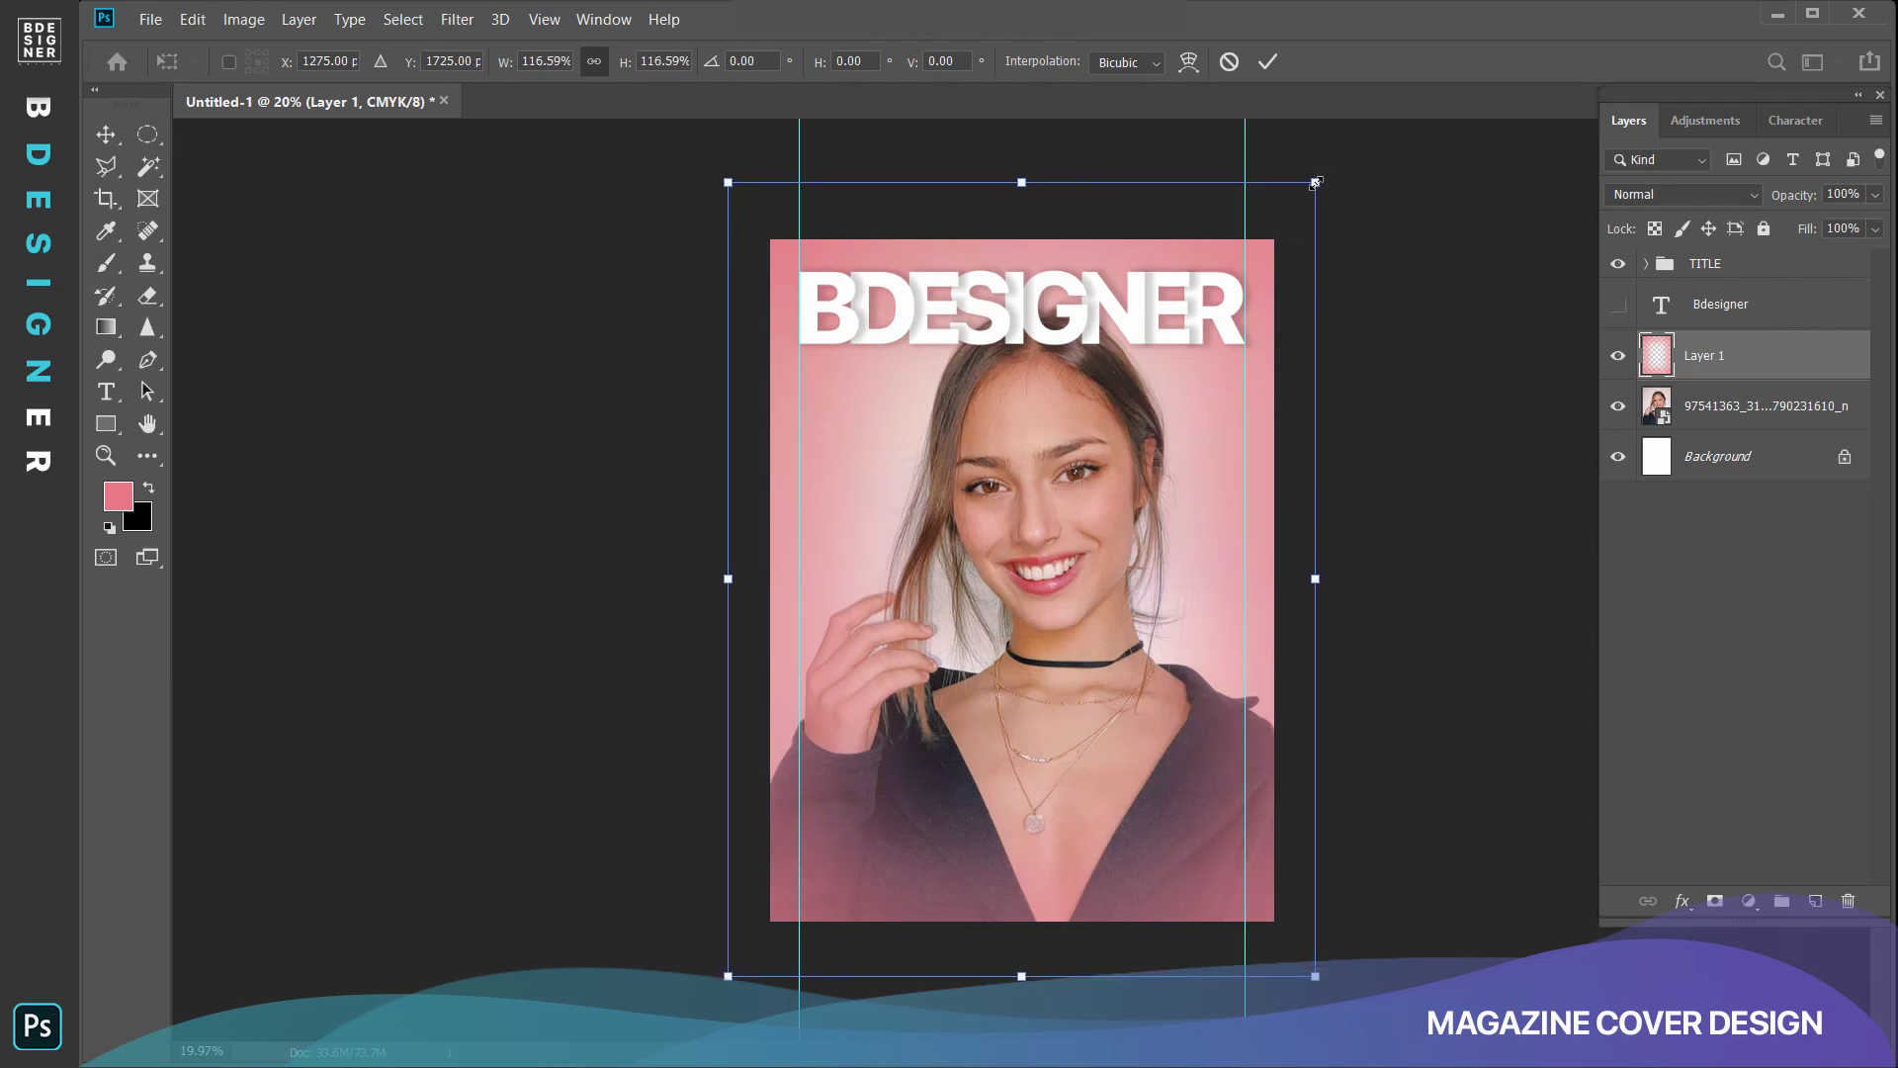
key("Return")
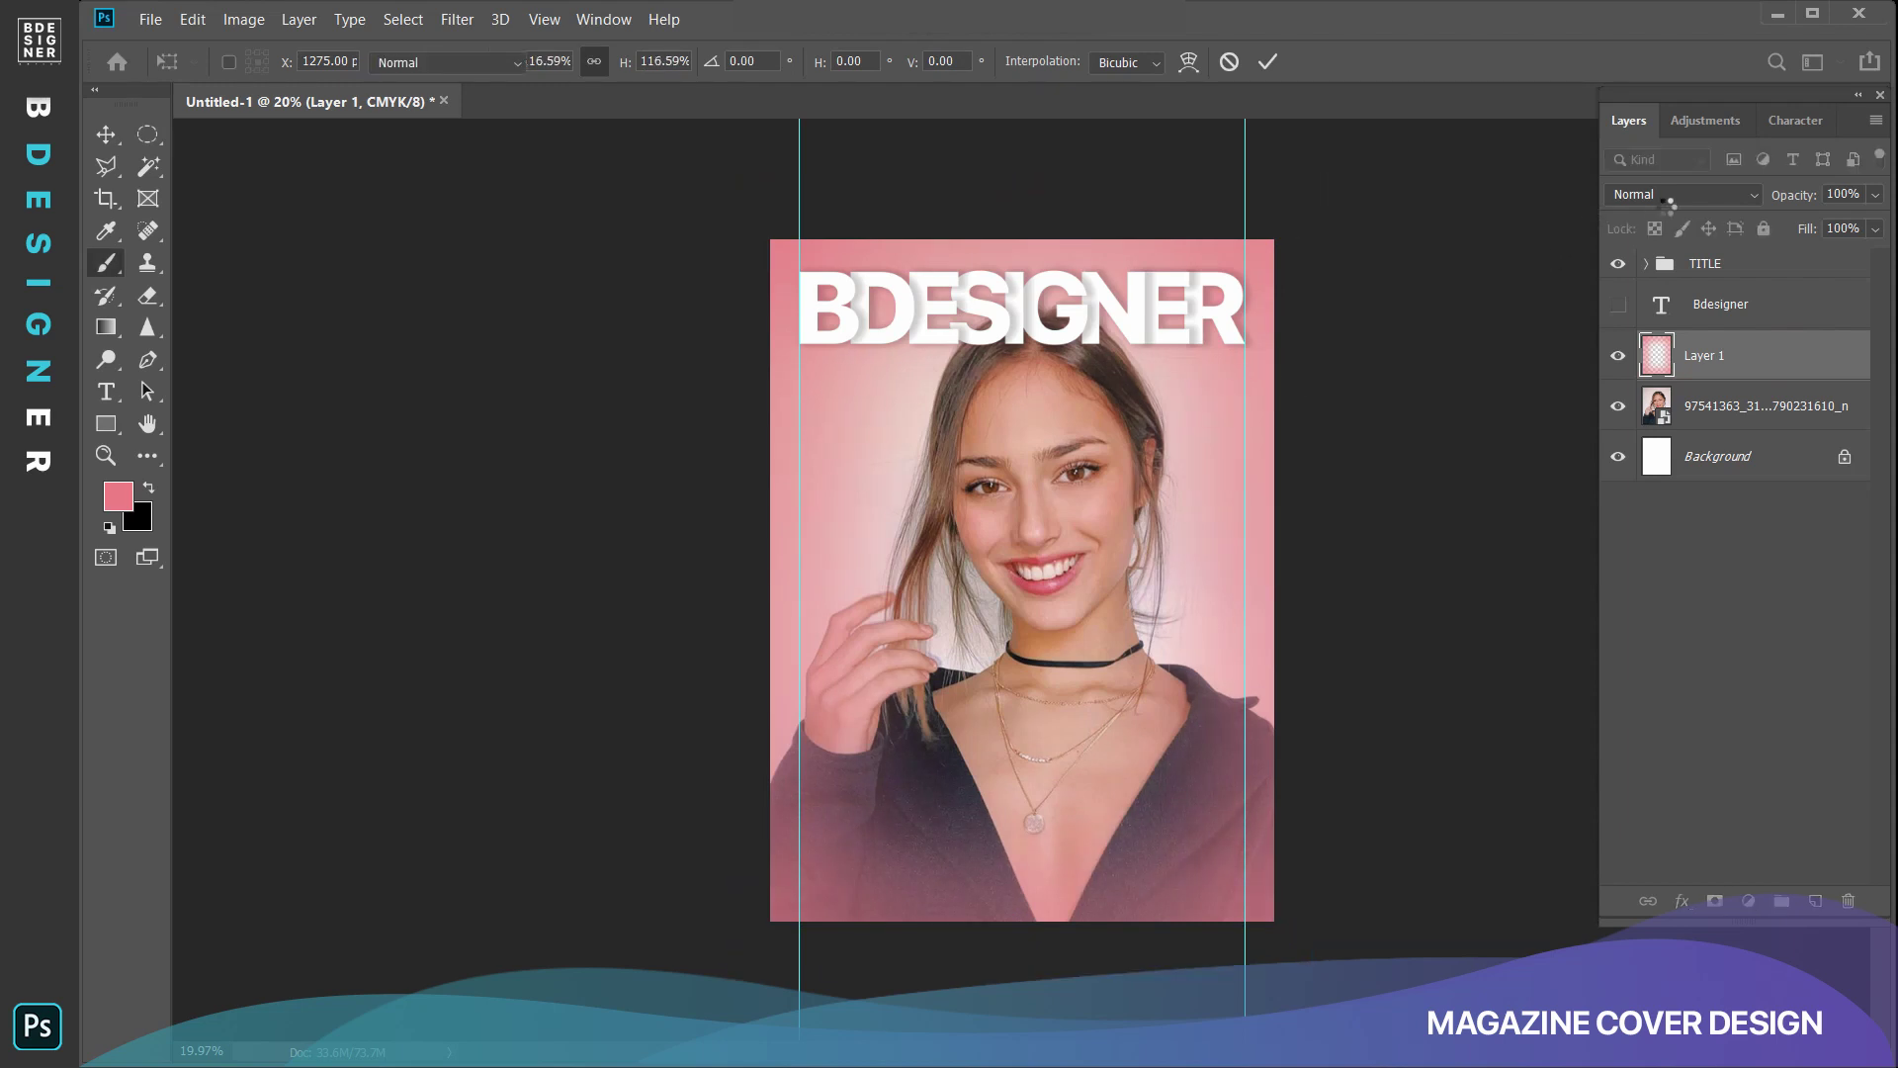
left_click(1676, 196)
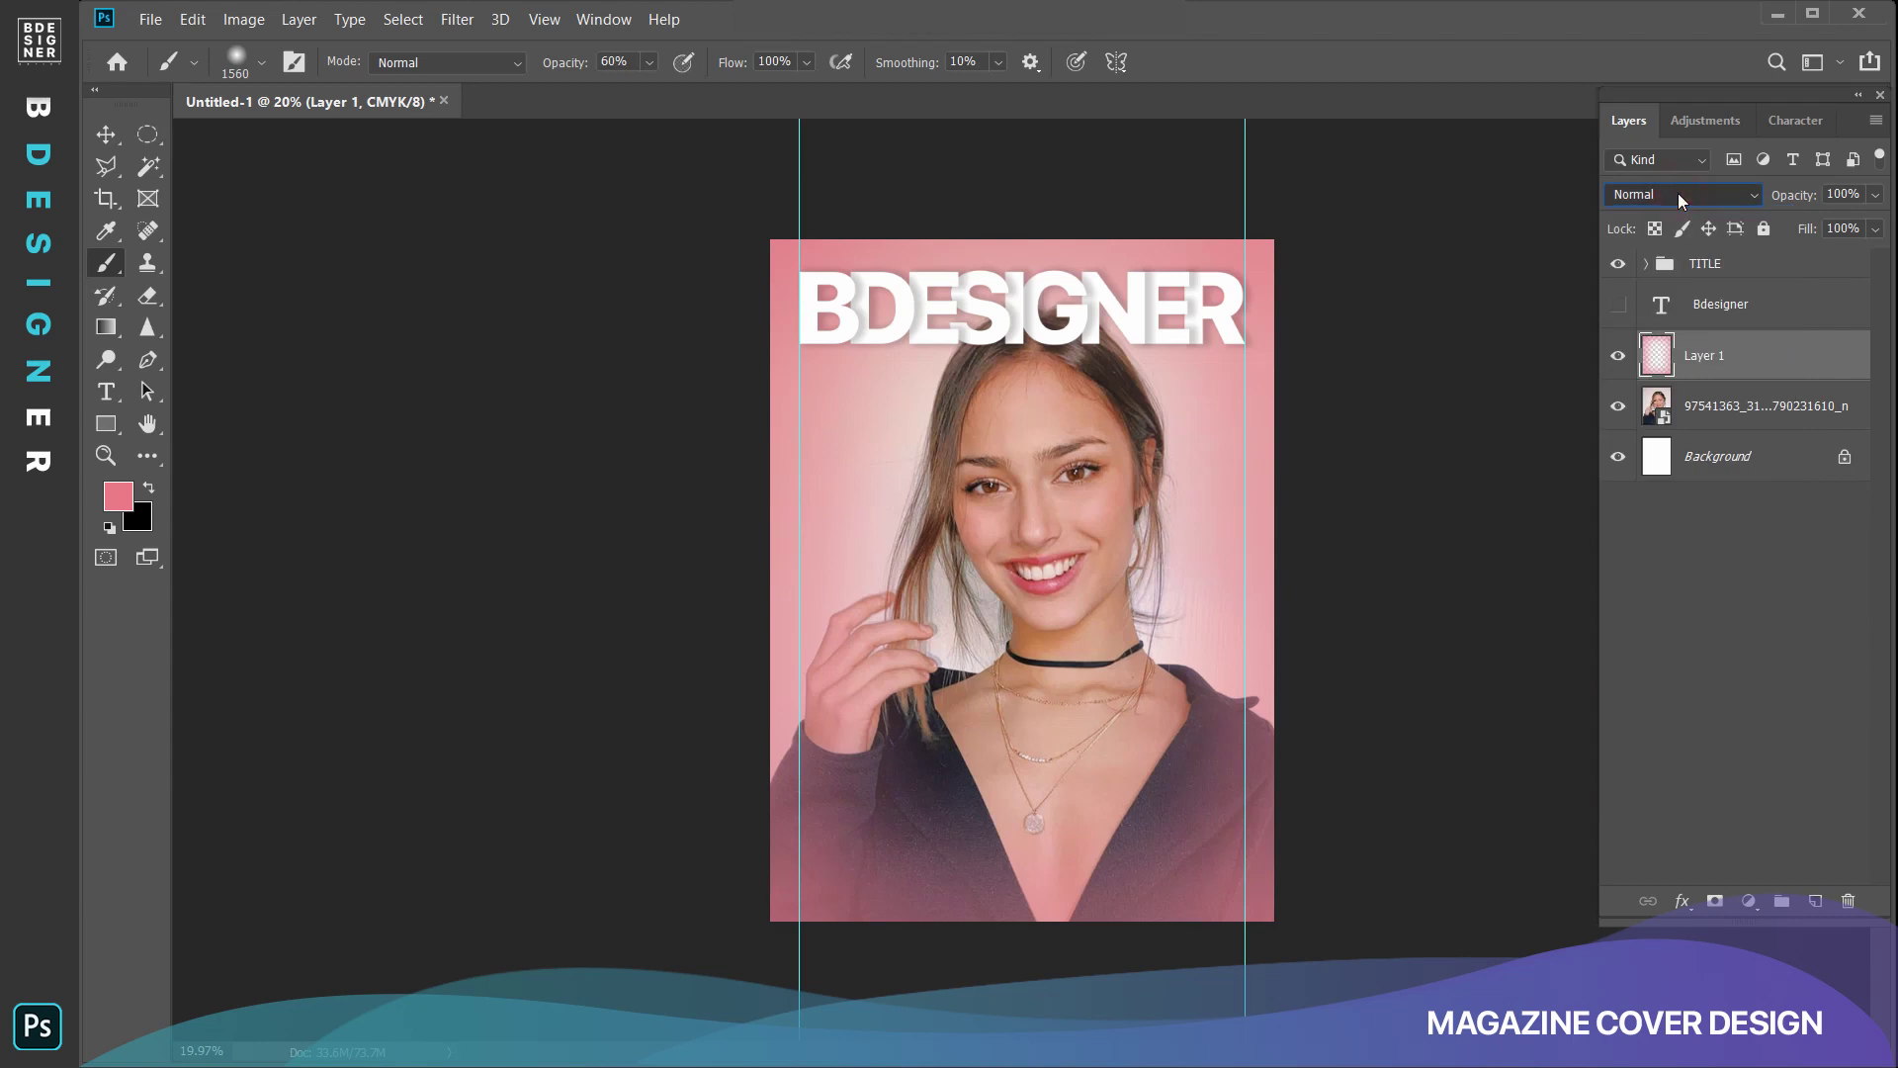
Set Layer 1's blend mode to Multiply for a deeper rose-pink tint.
scroll(1677, 193, "down", 1)
scroll(1676, 193, "down", 1)
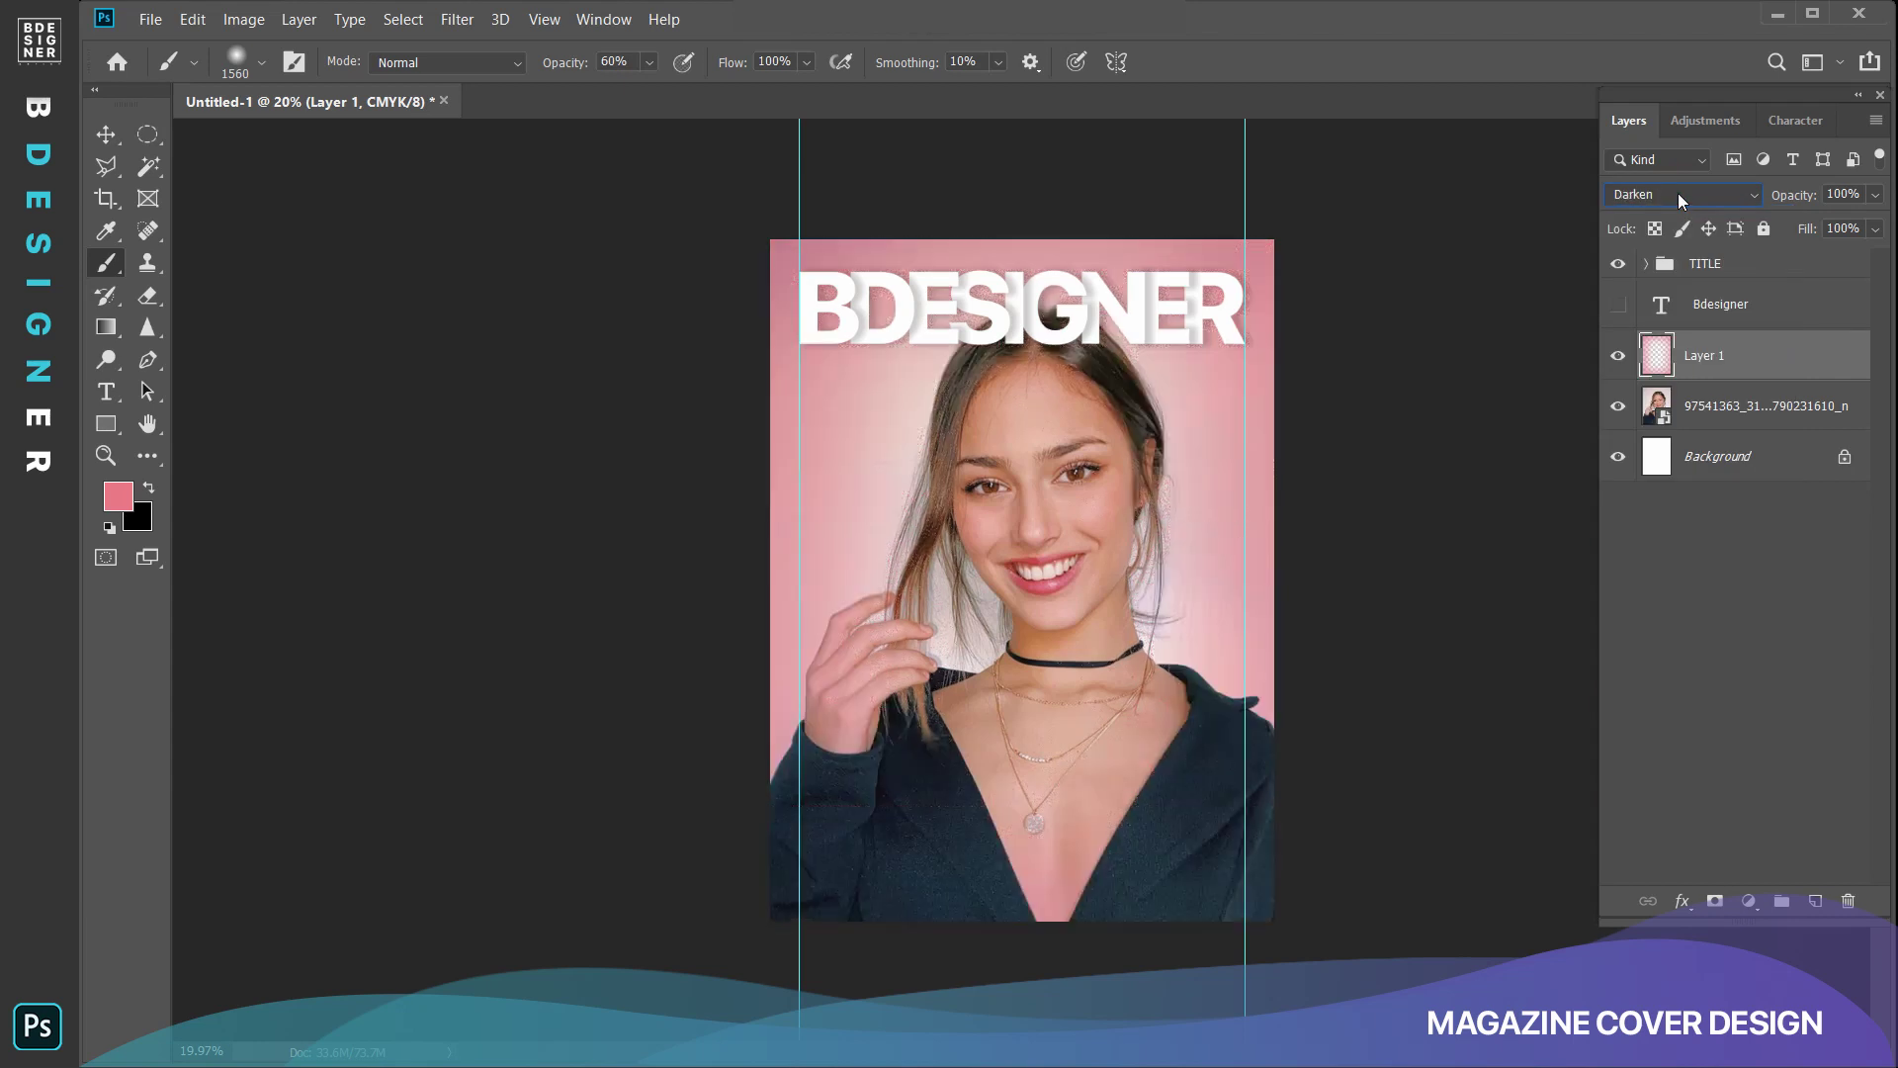
scroll(1677, 193, "down", 1)
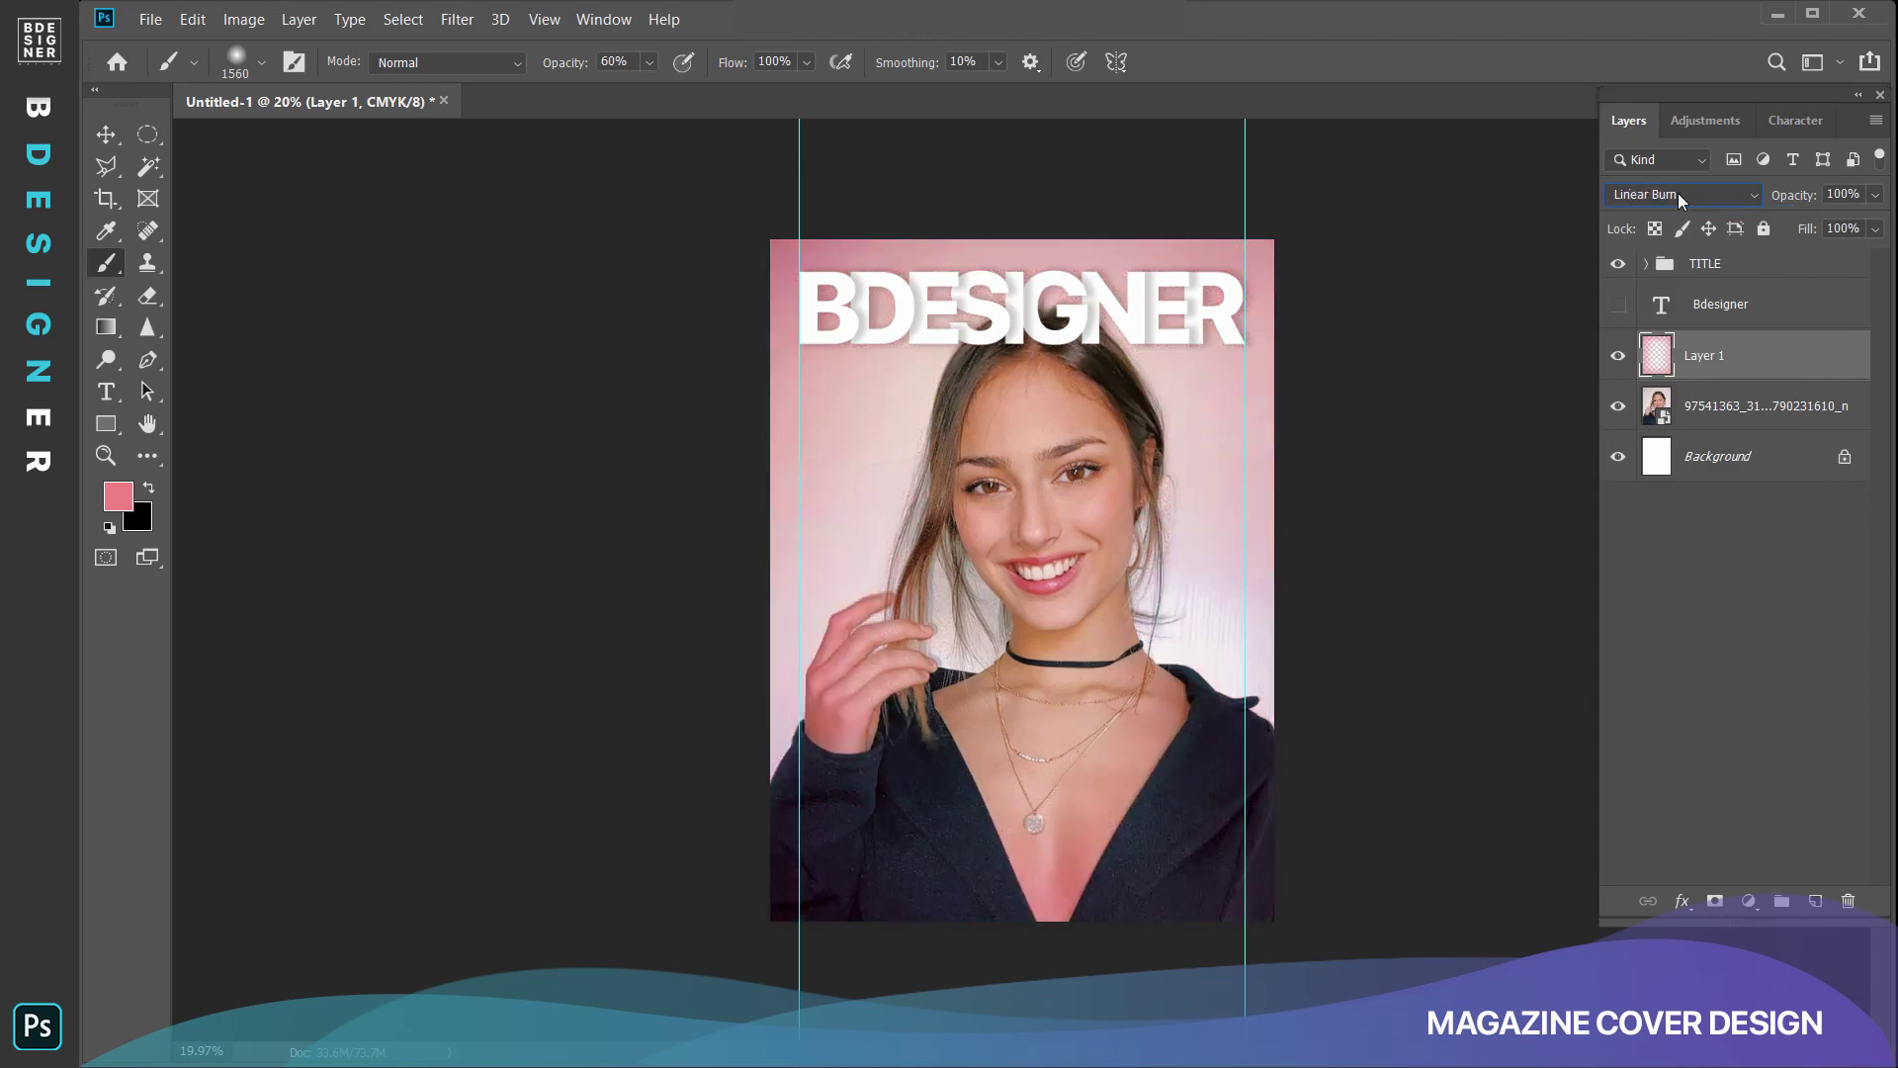
scroll(1676, 193, "down", 1)
scroll(1677, 192, "down", 1)
scroll(1676, 193, "down", 1)
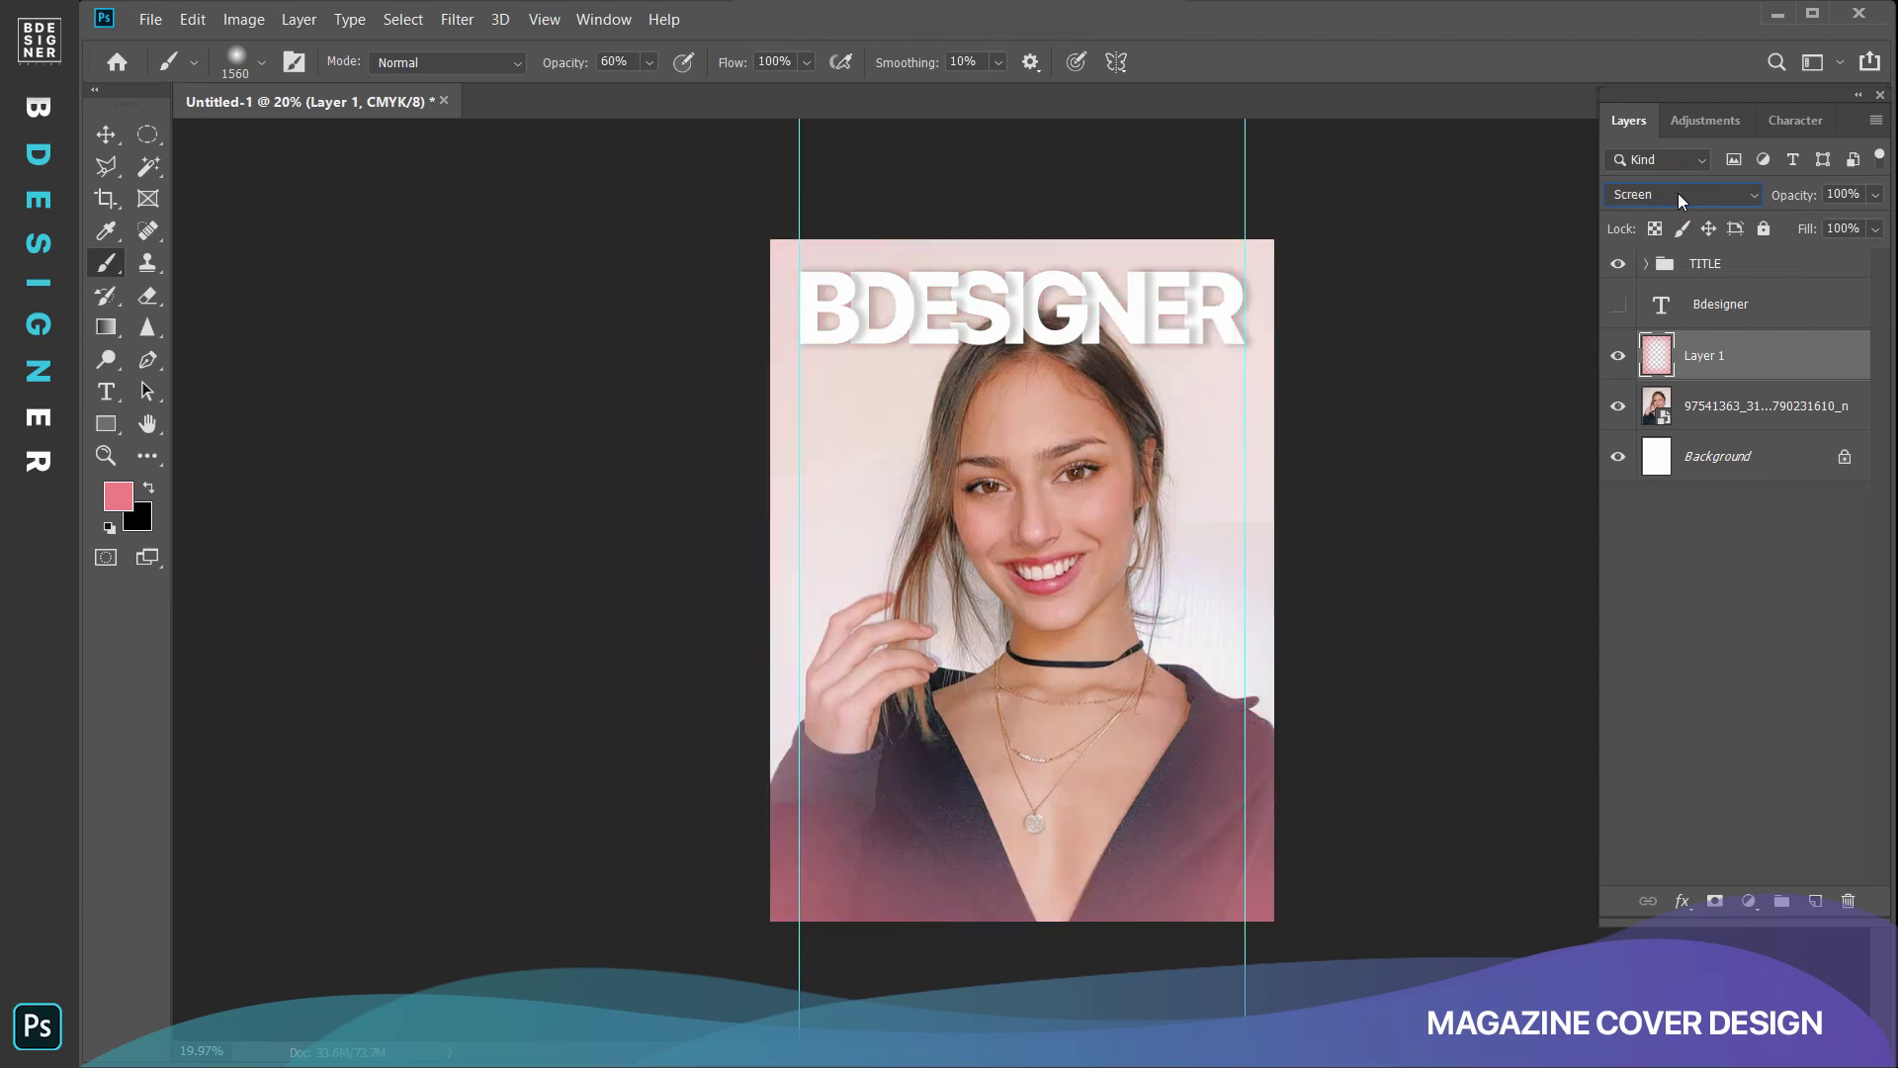
scroll(1676, 193, "down", 1)
scroll(1678, 198, "down", 2)
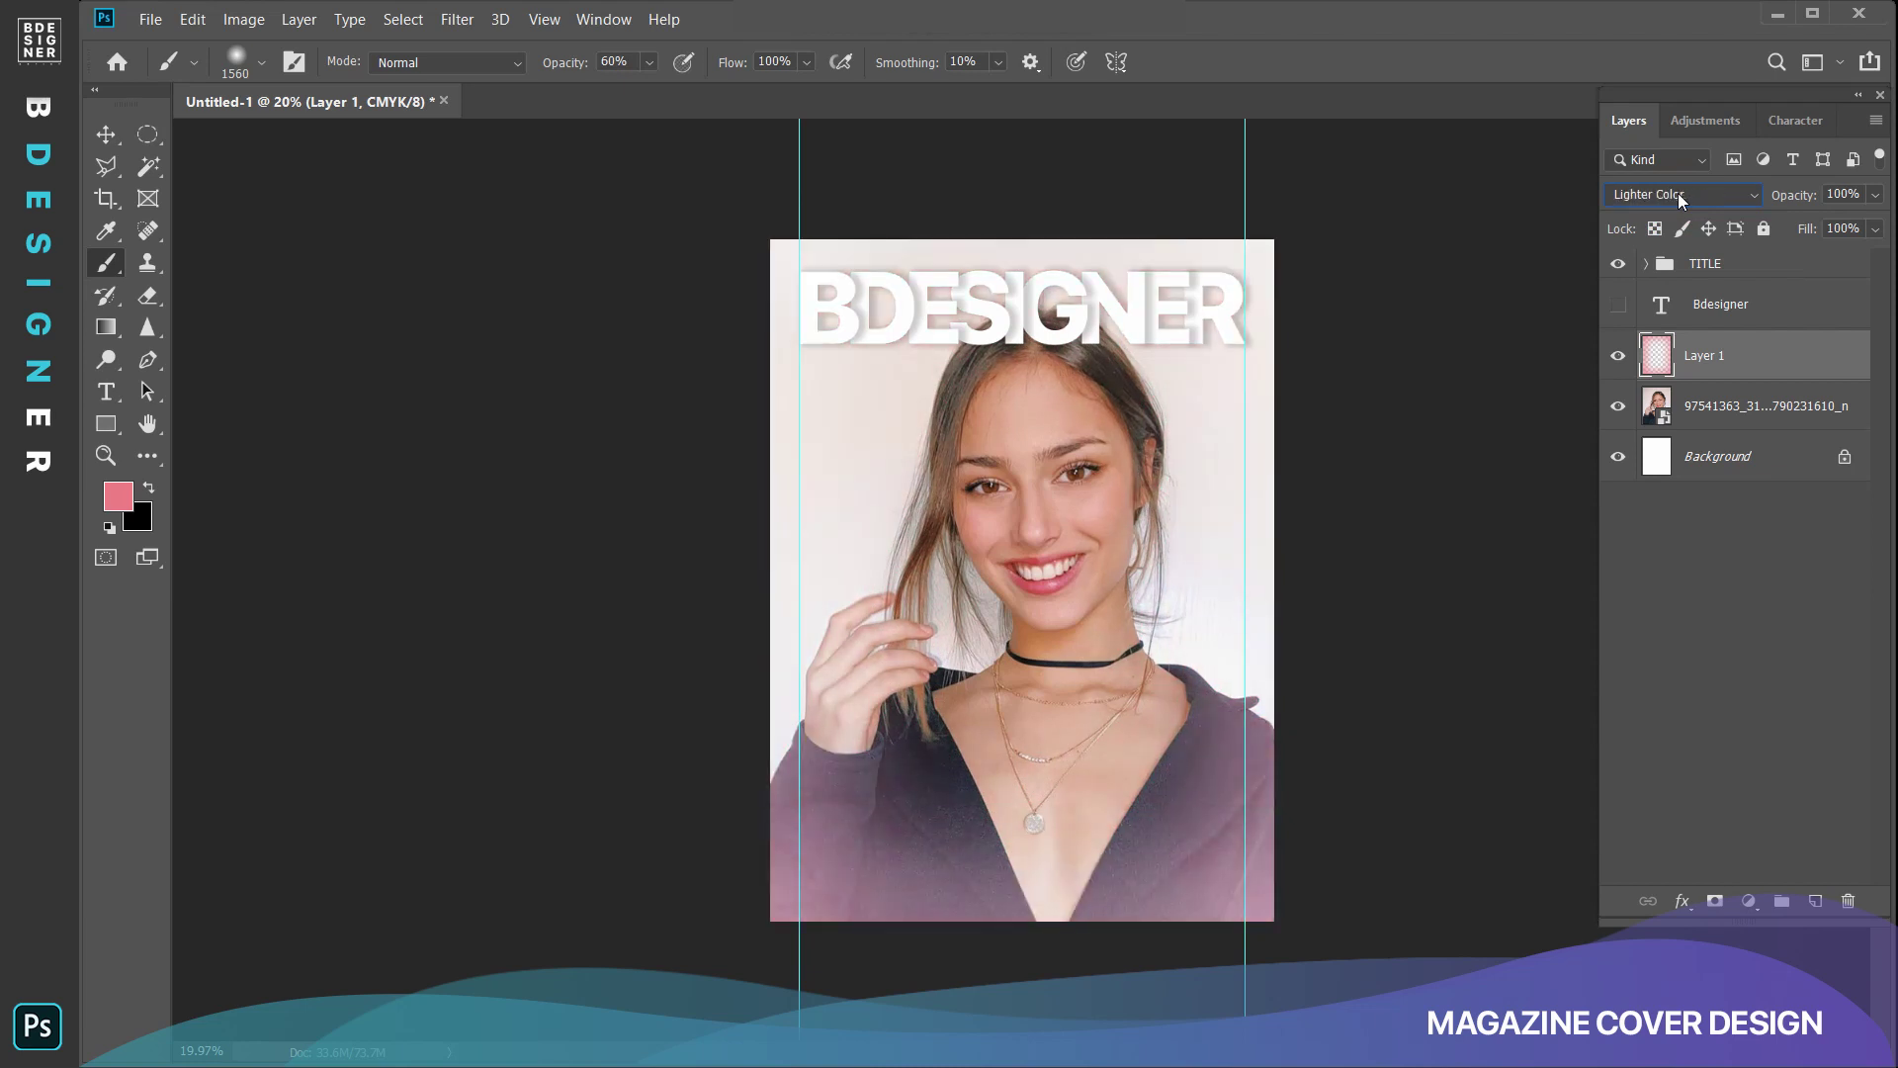
scroll(1677, 193, "down", 1)
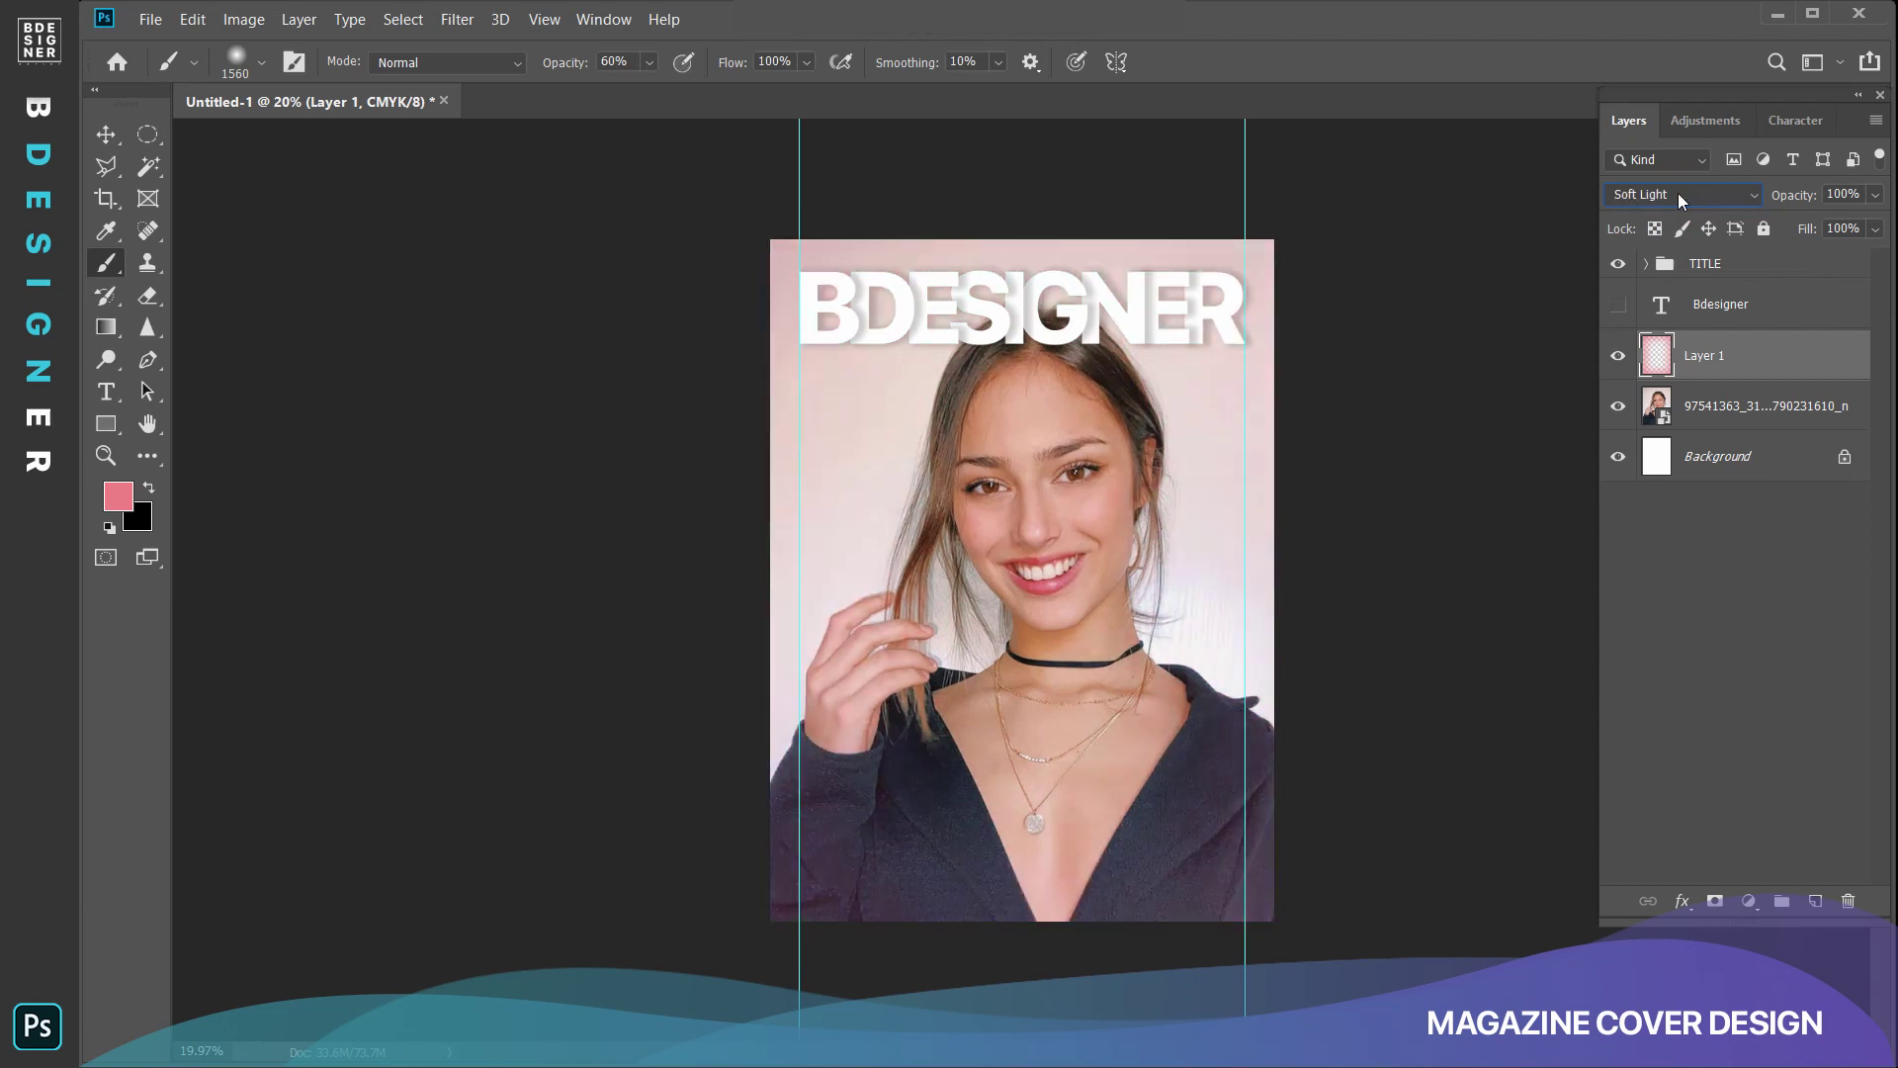
scroll(1677, 193, "down", 1)
scroll(1677, 193, "down", 1)
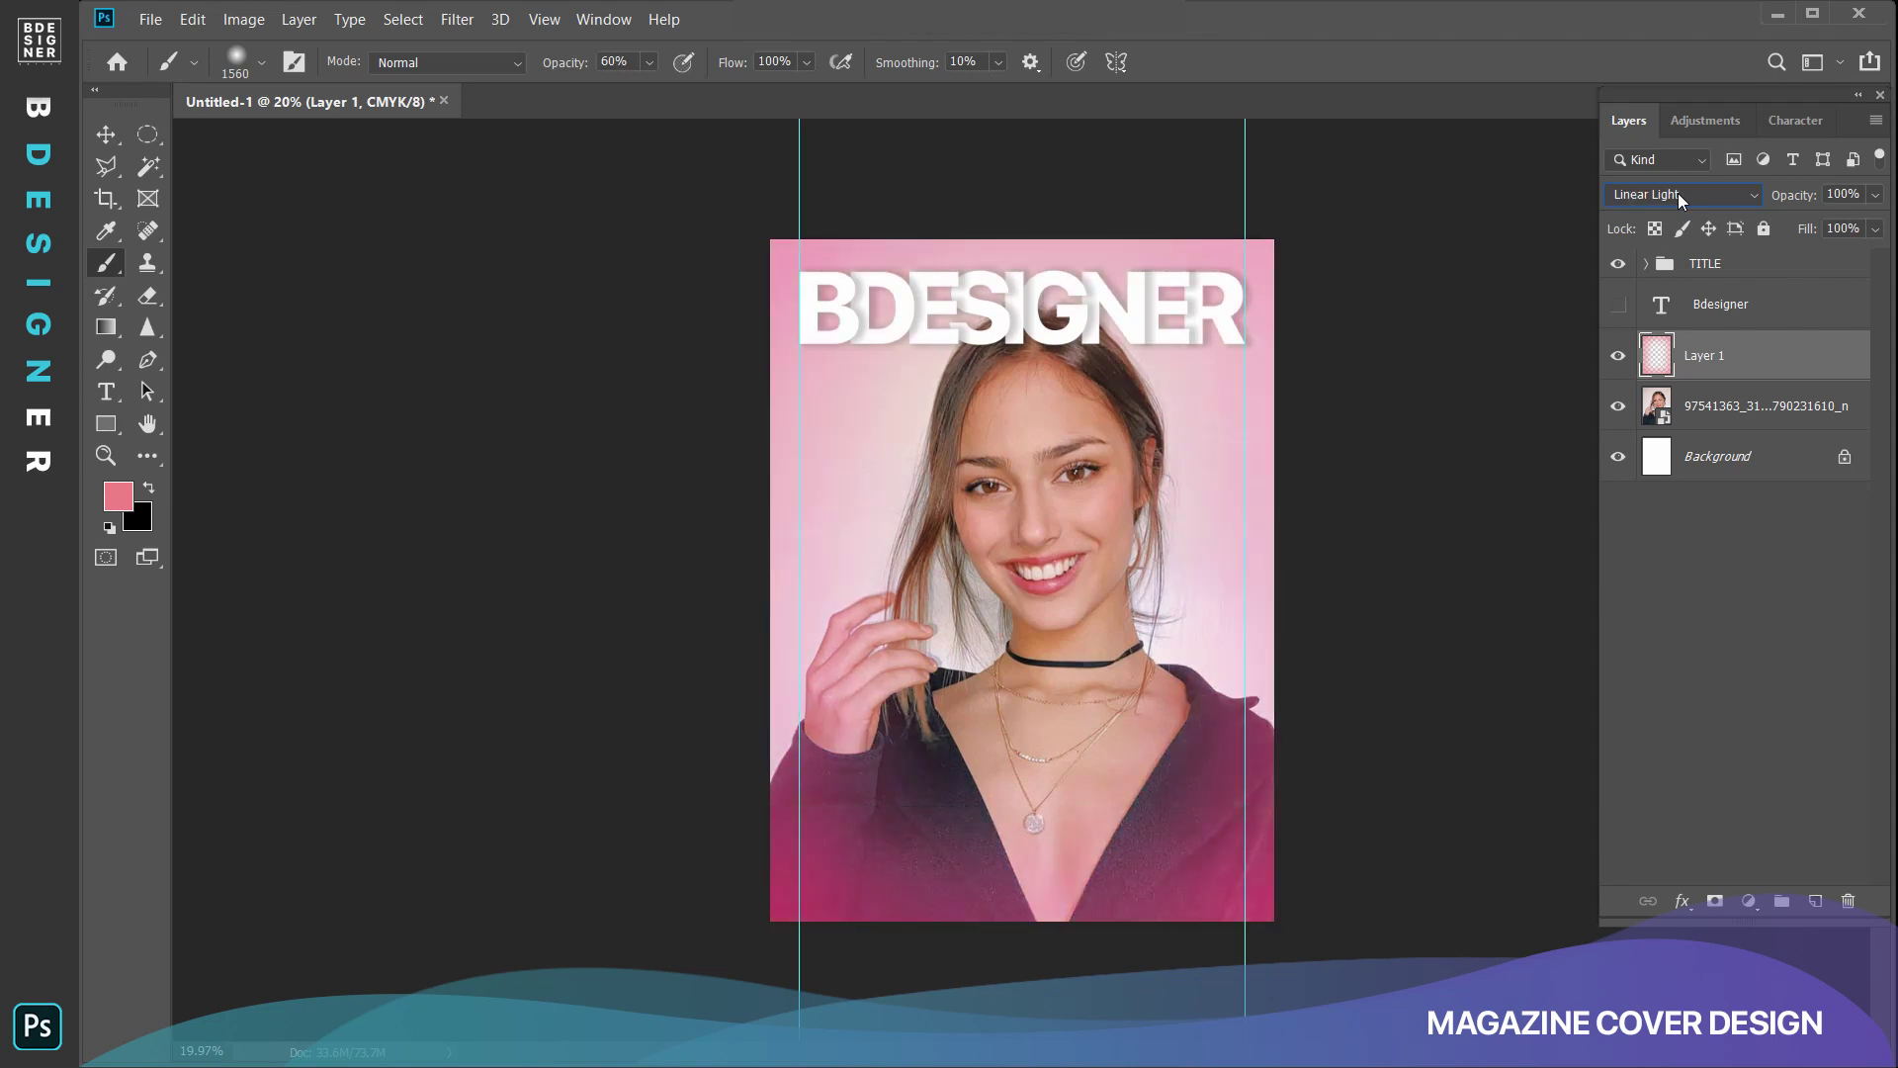
scroll(1676, 192, "down", 1)
scroll(1677, 192, "down", 1)
scroll(1676, 193, "down", 1)
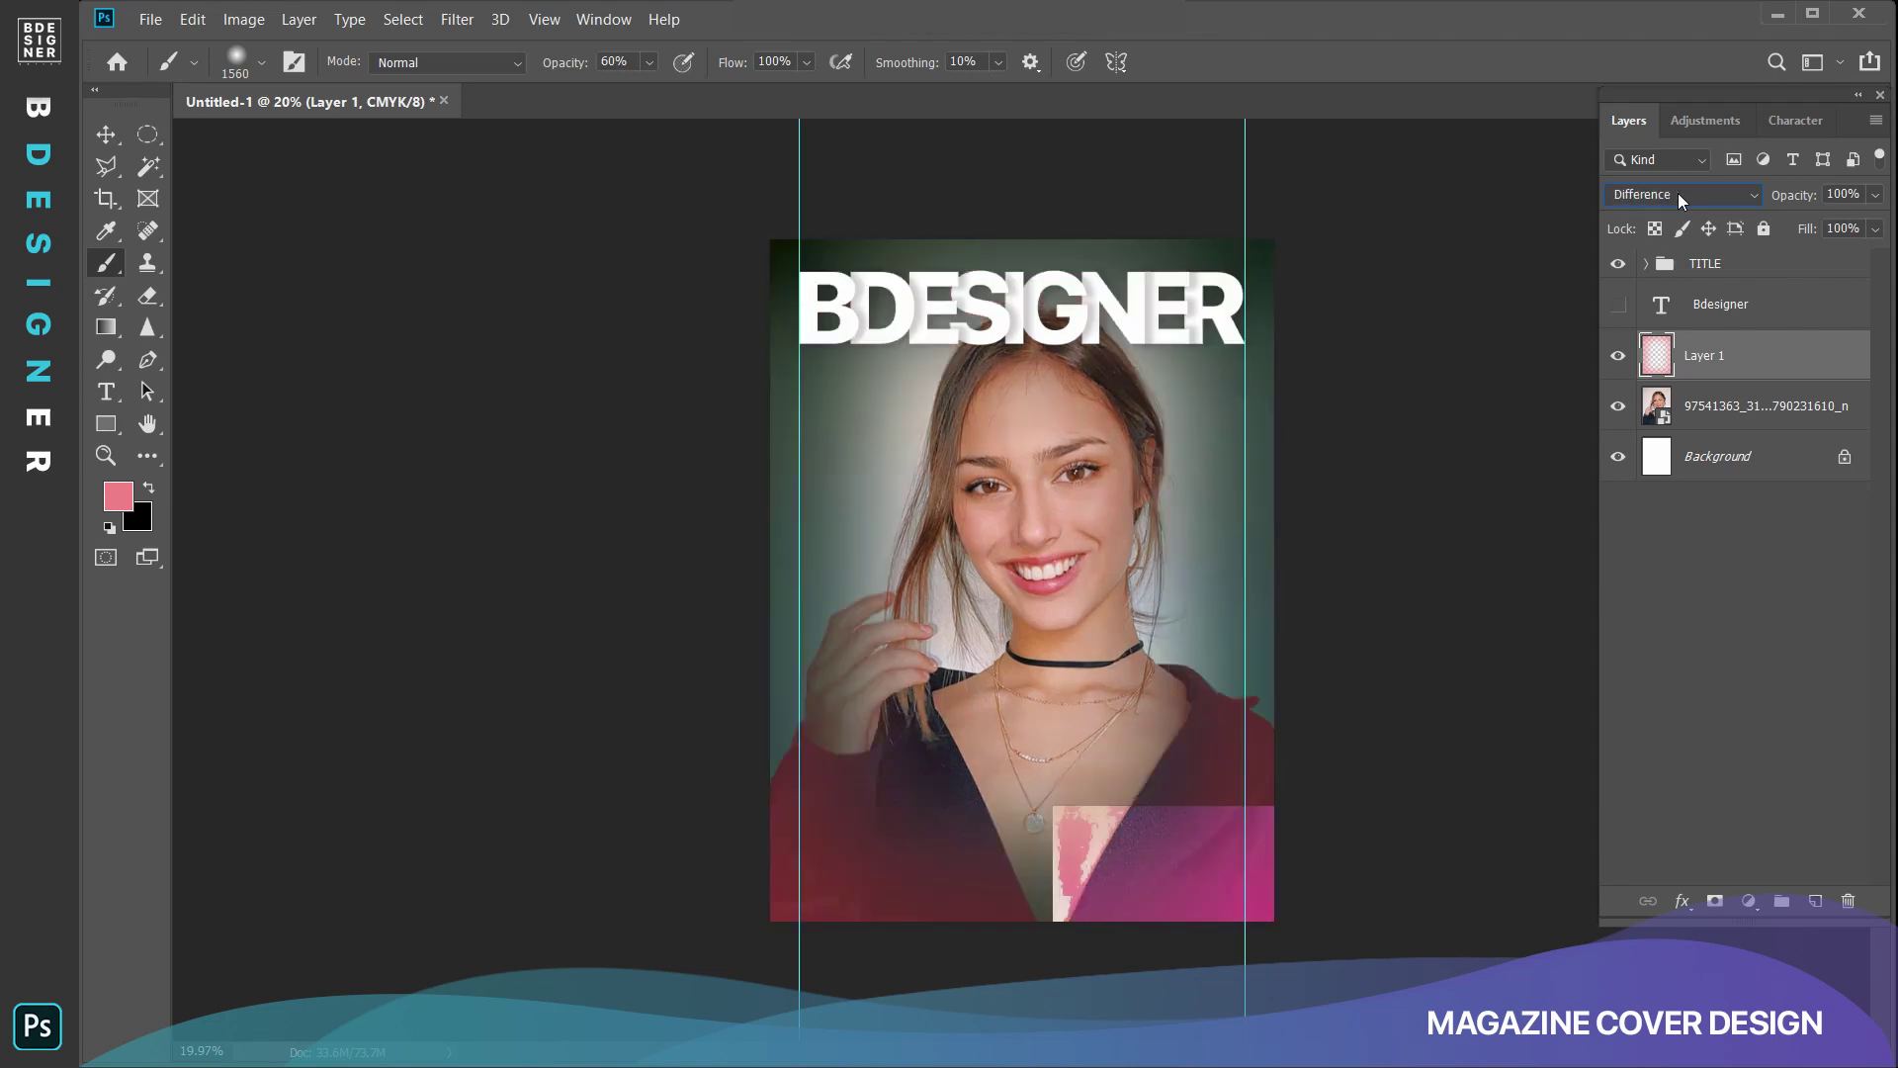
scroll(1676, 193, "down", 1)
scroll(1677, 192, "down", 1)
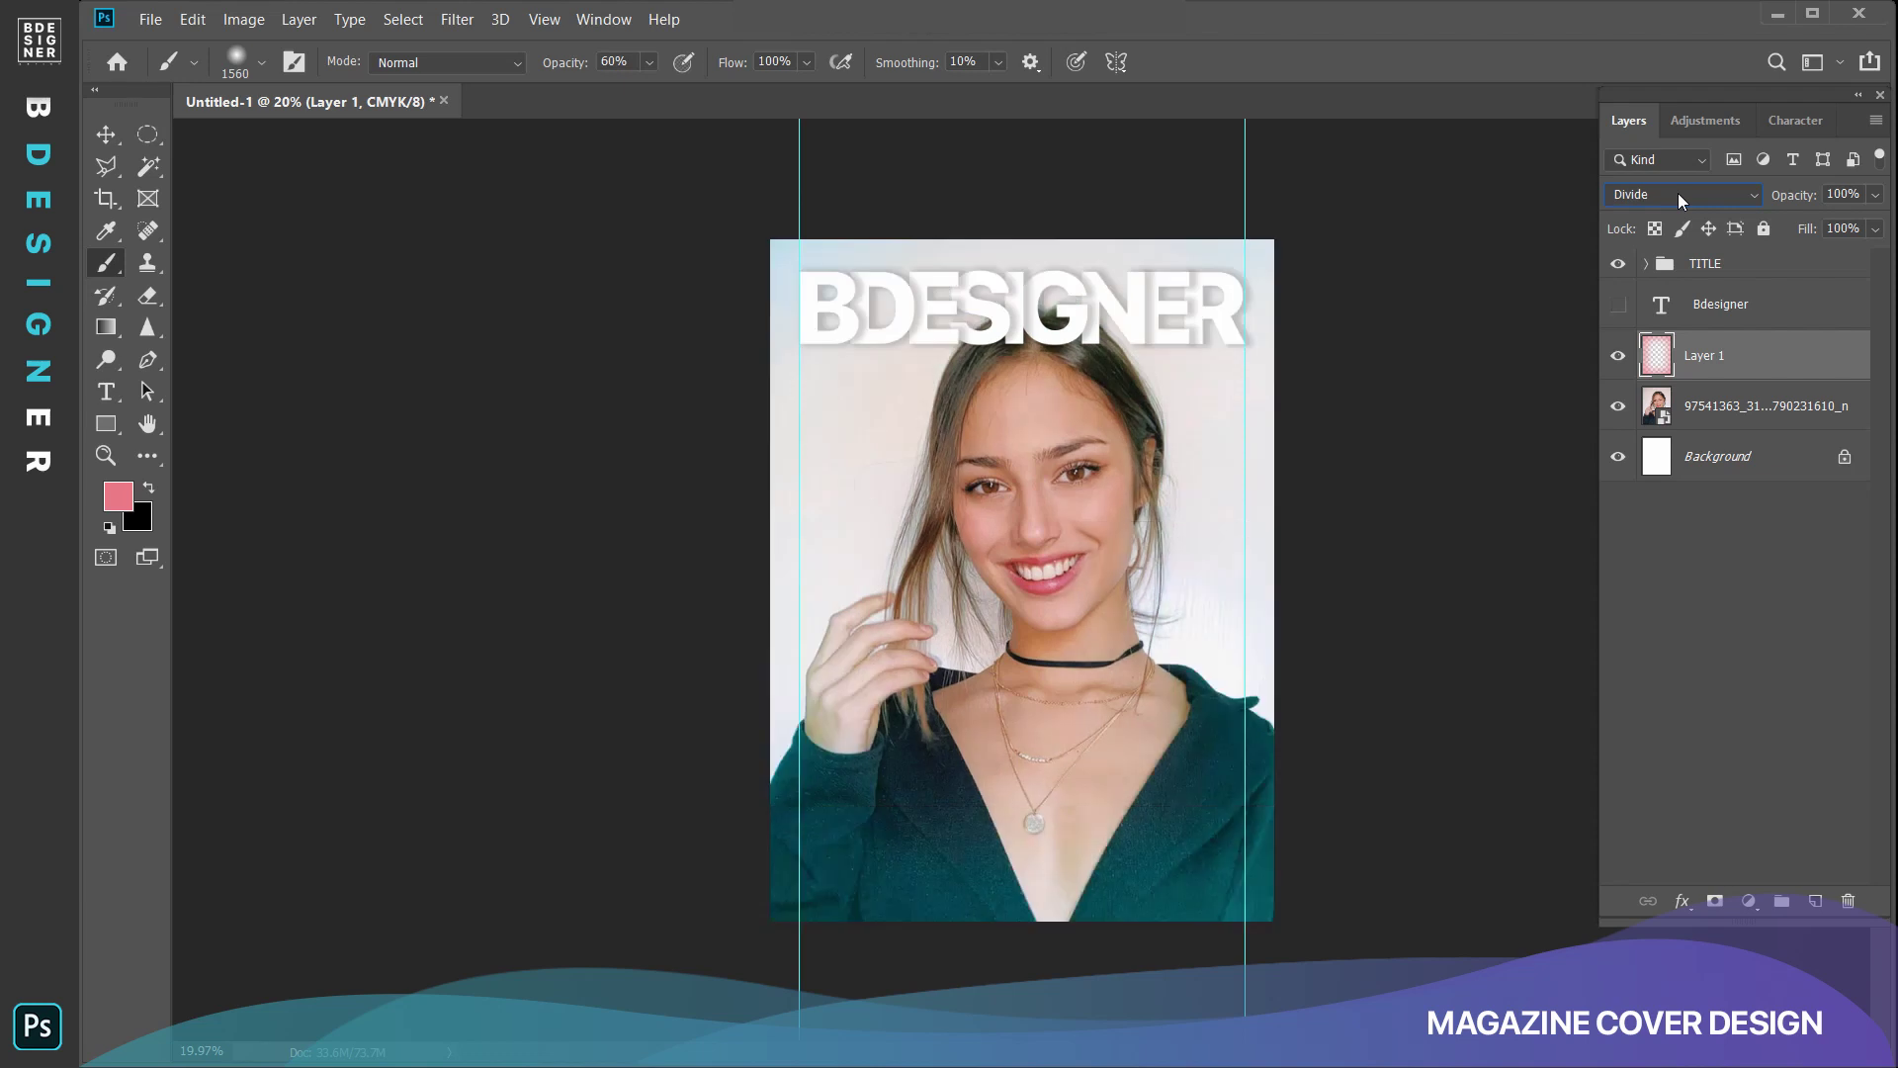
scroll(1676, 193, "down", 1)
scroll(1676, 193, "down", 1)
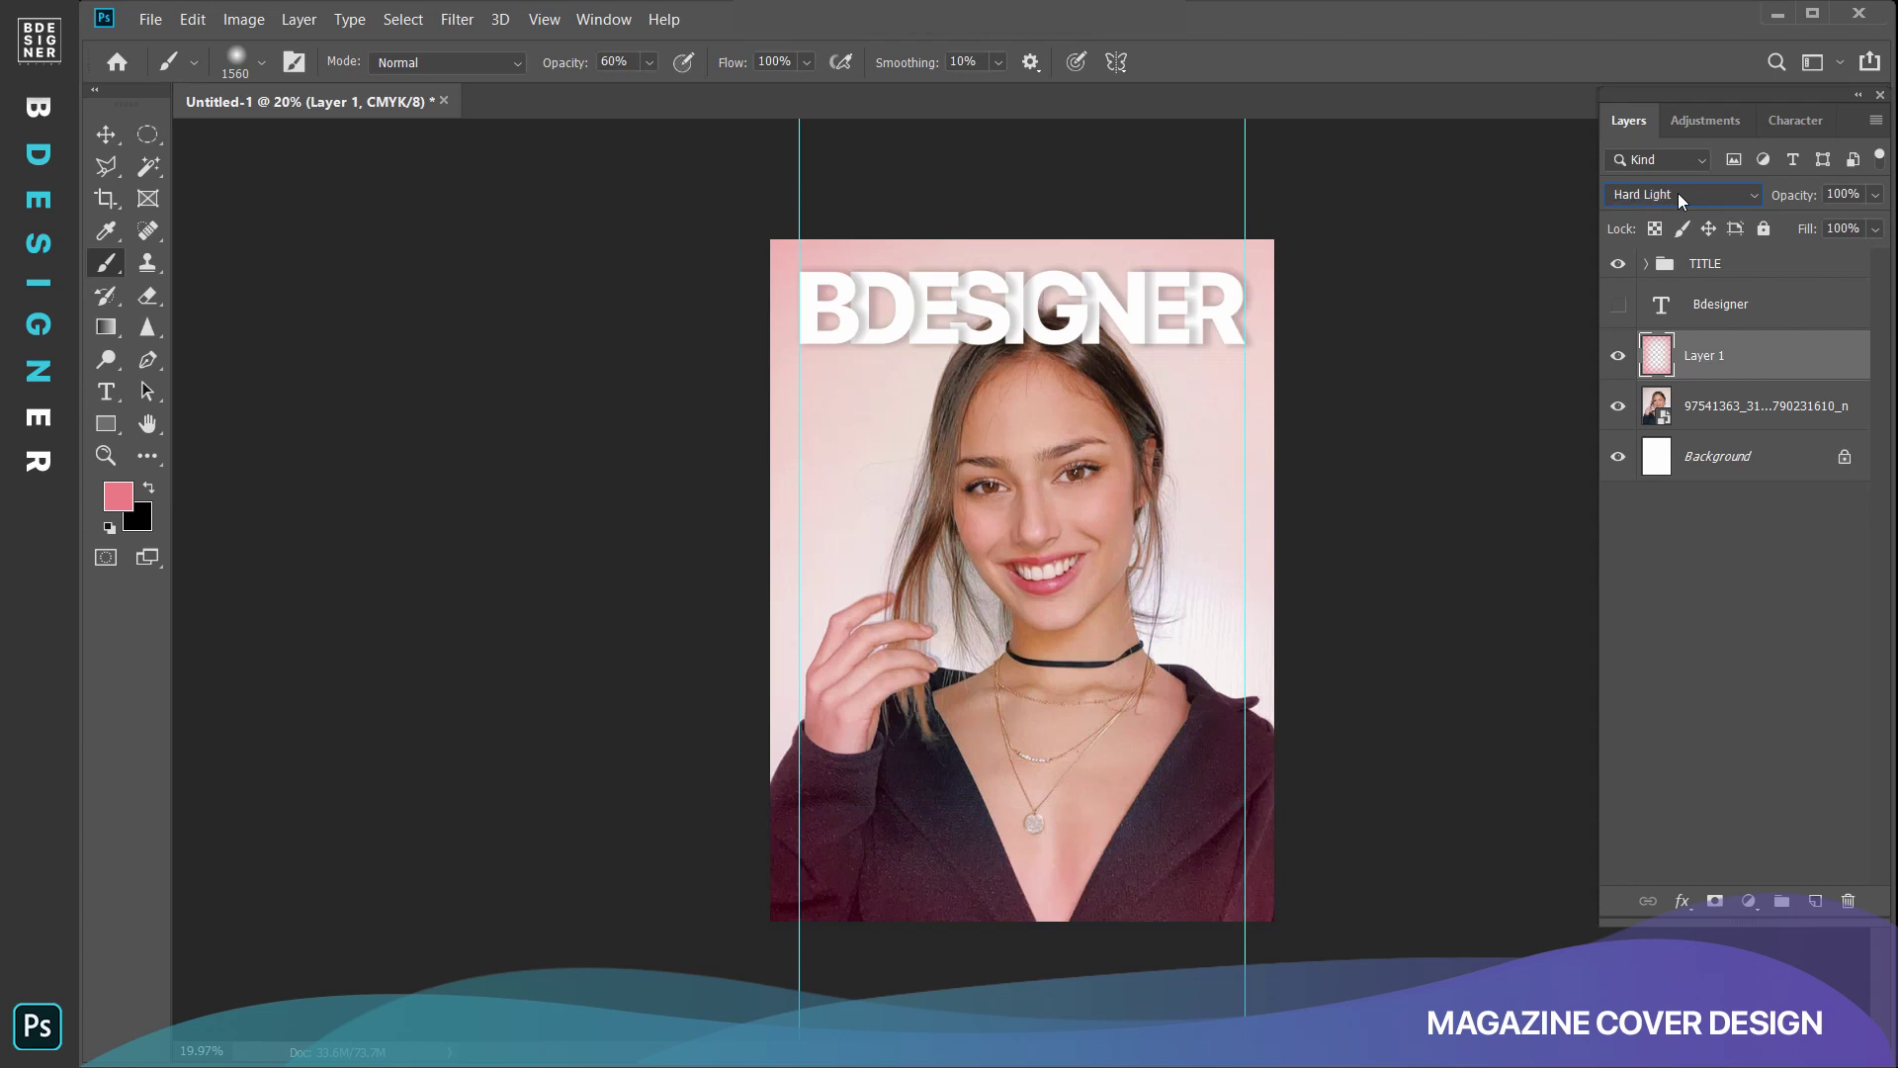
scroll(1677, 193, "up", 3)
scroll(1676, 193, "up", 2)
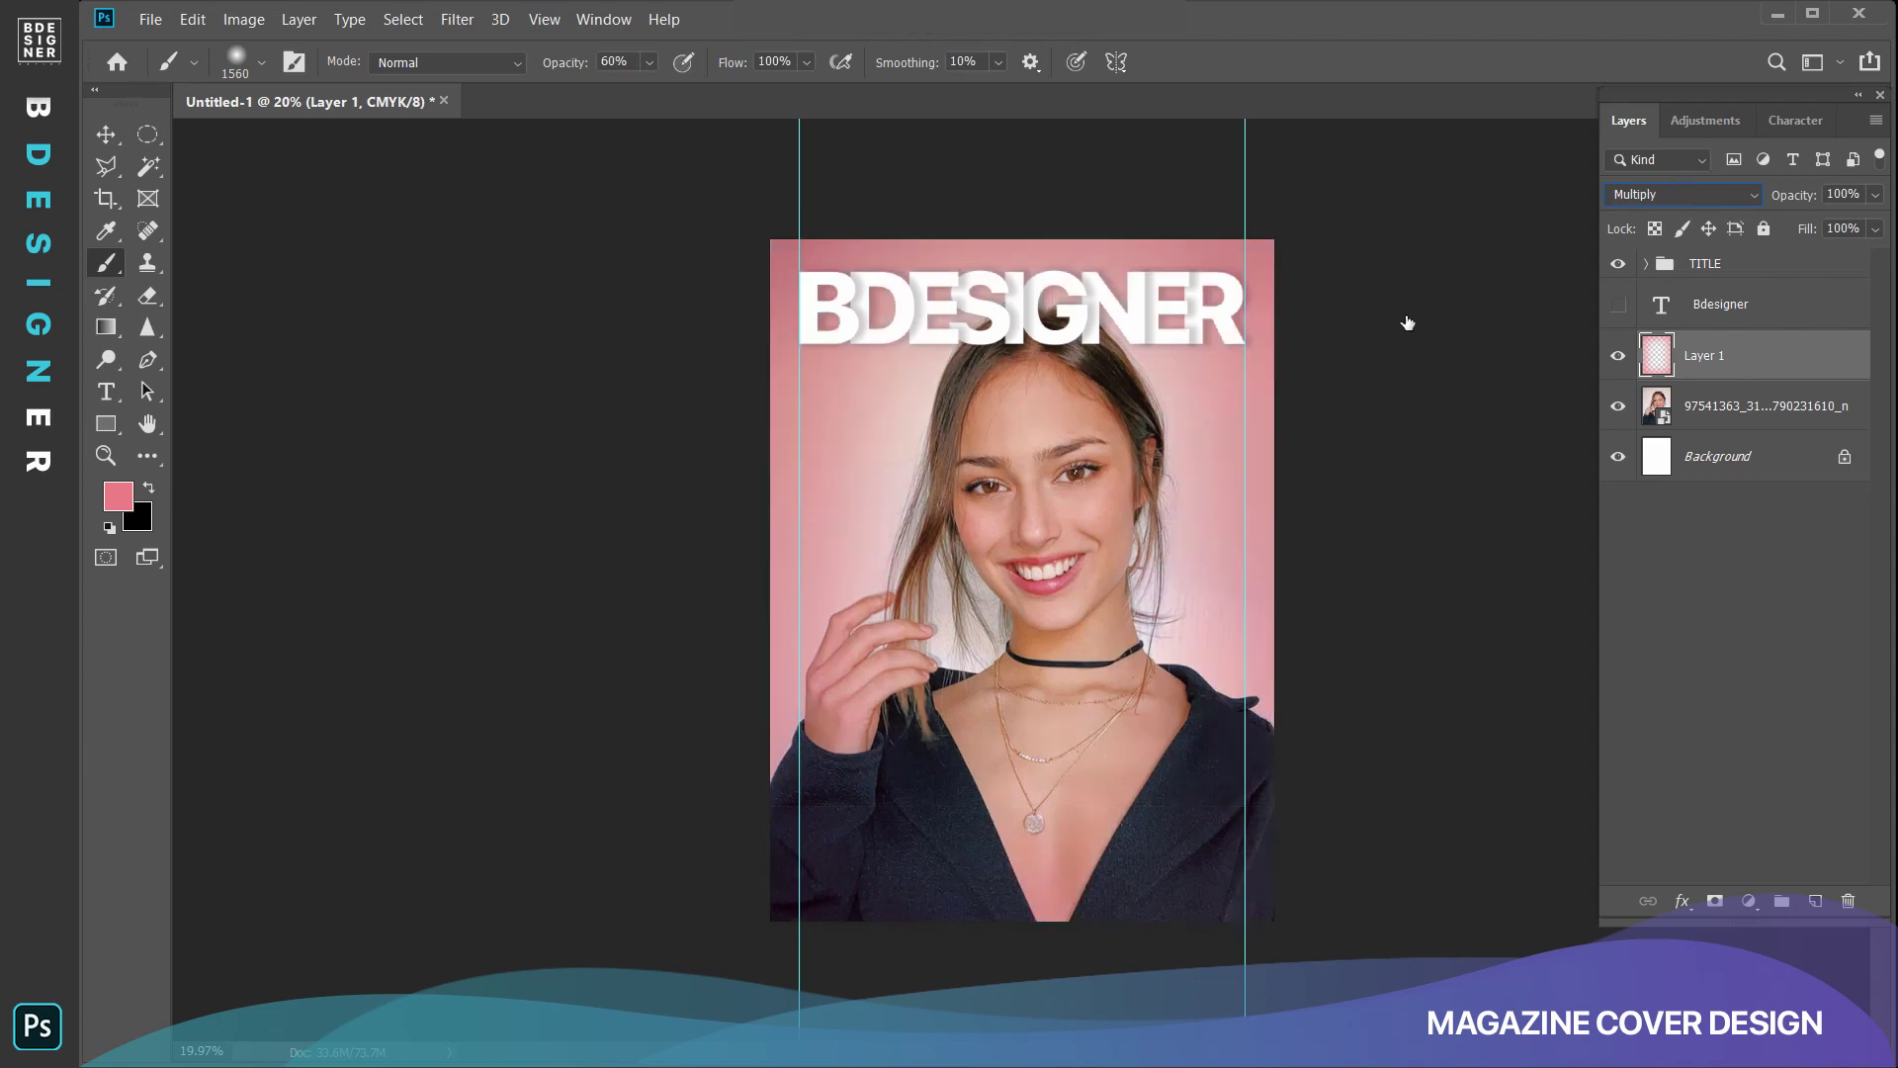
key("ctrl+t")
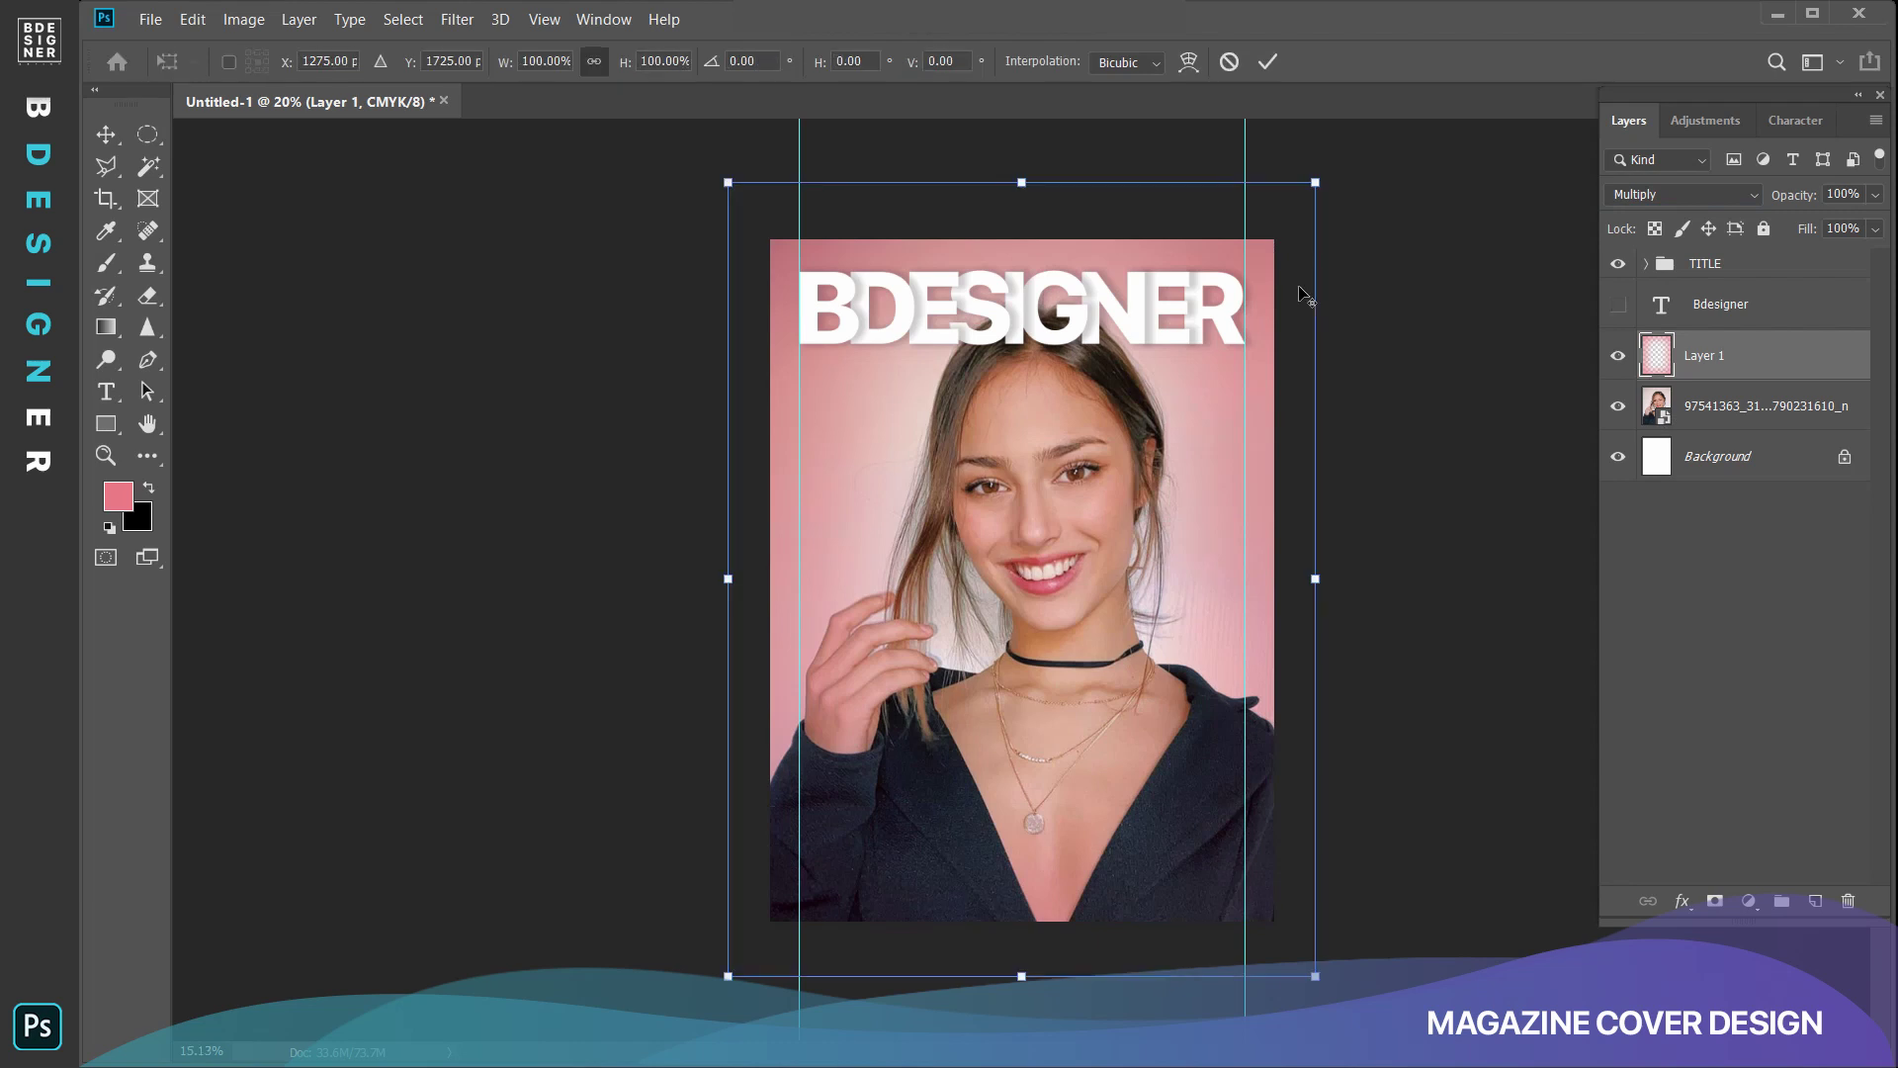
Enlarge the pink tint layer slightly, to about 102.44%.
scroll(1239, 273, "down", 1)
scroll(1240, 272, "down", 1)
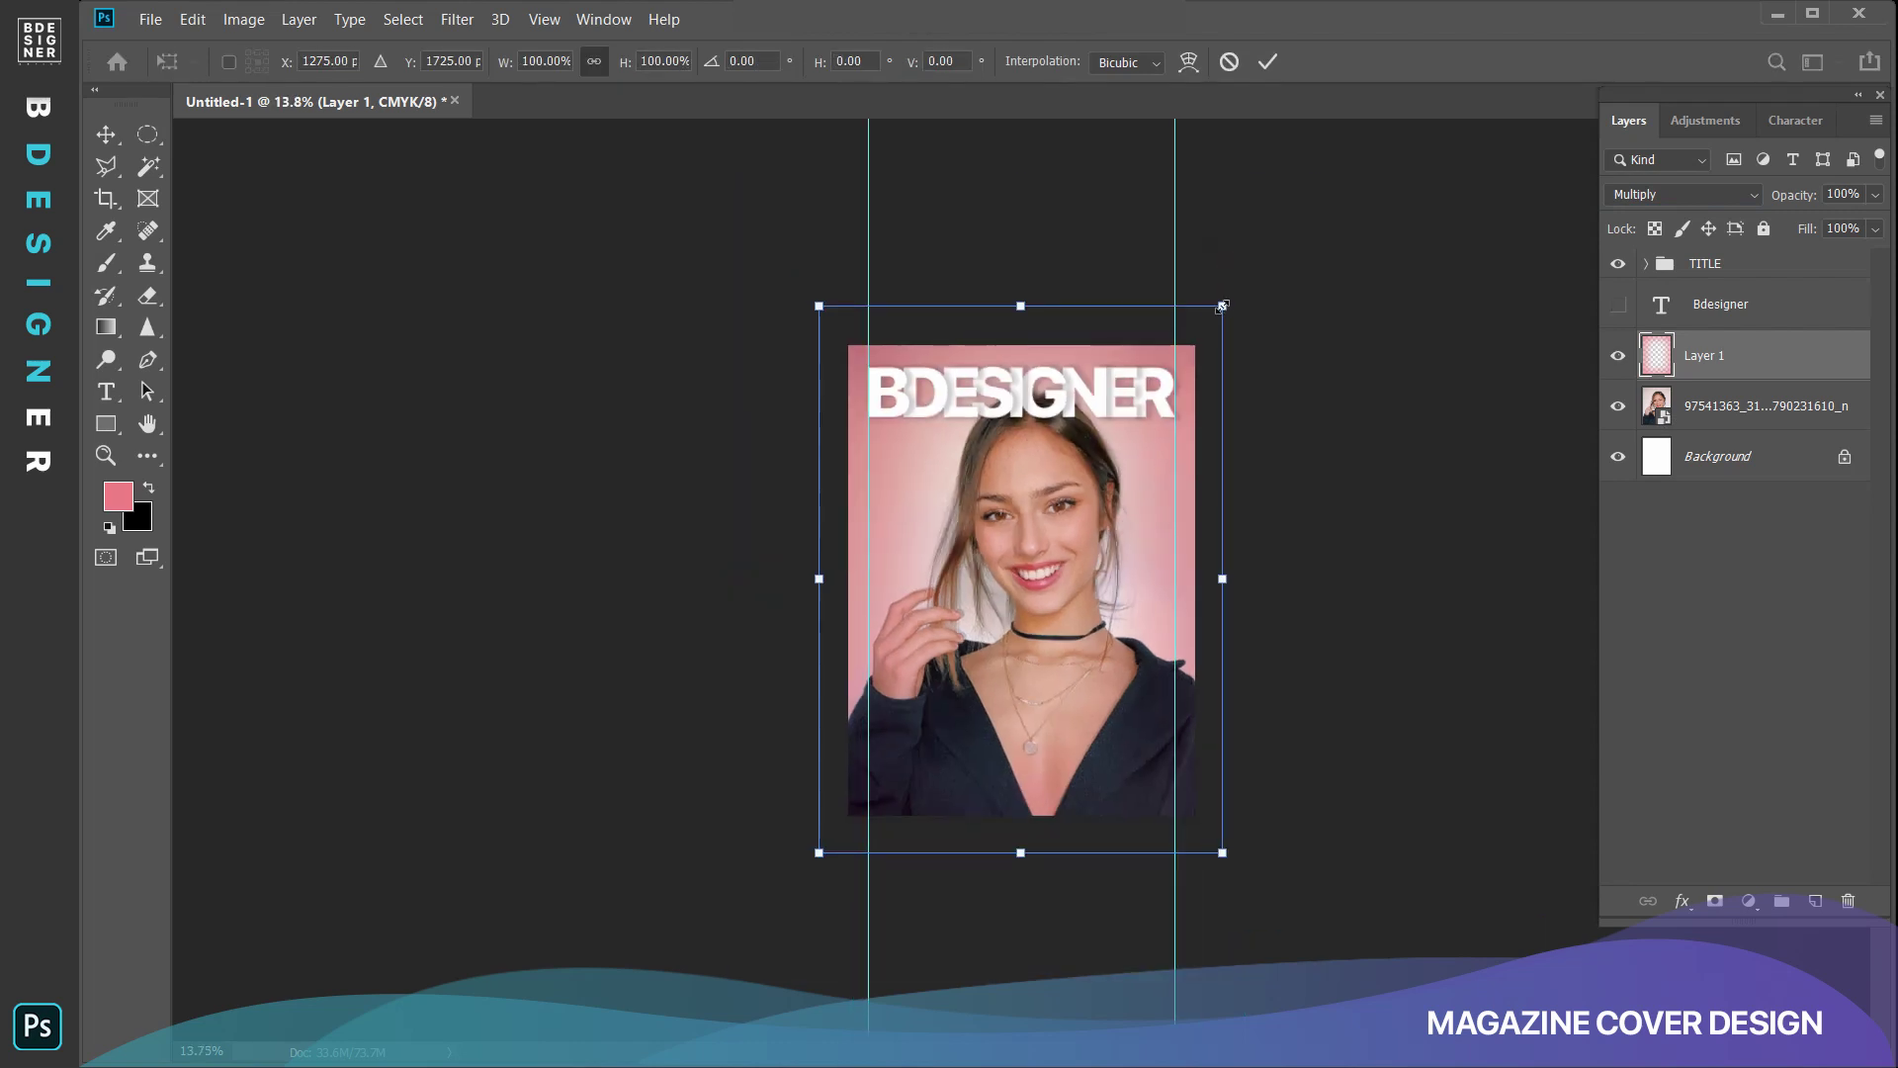
left_click_drag(1223, 305, 1226, 299)
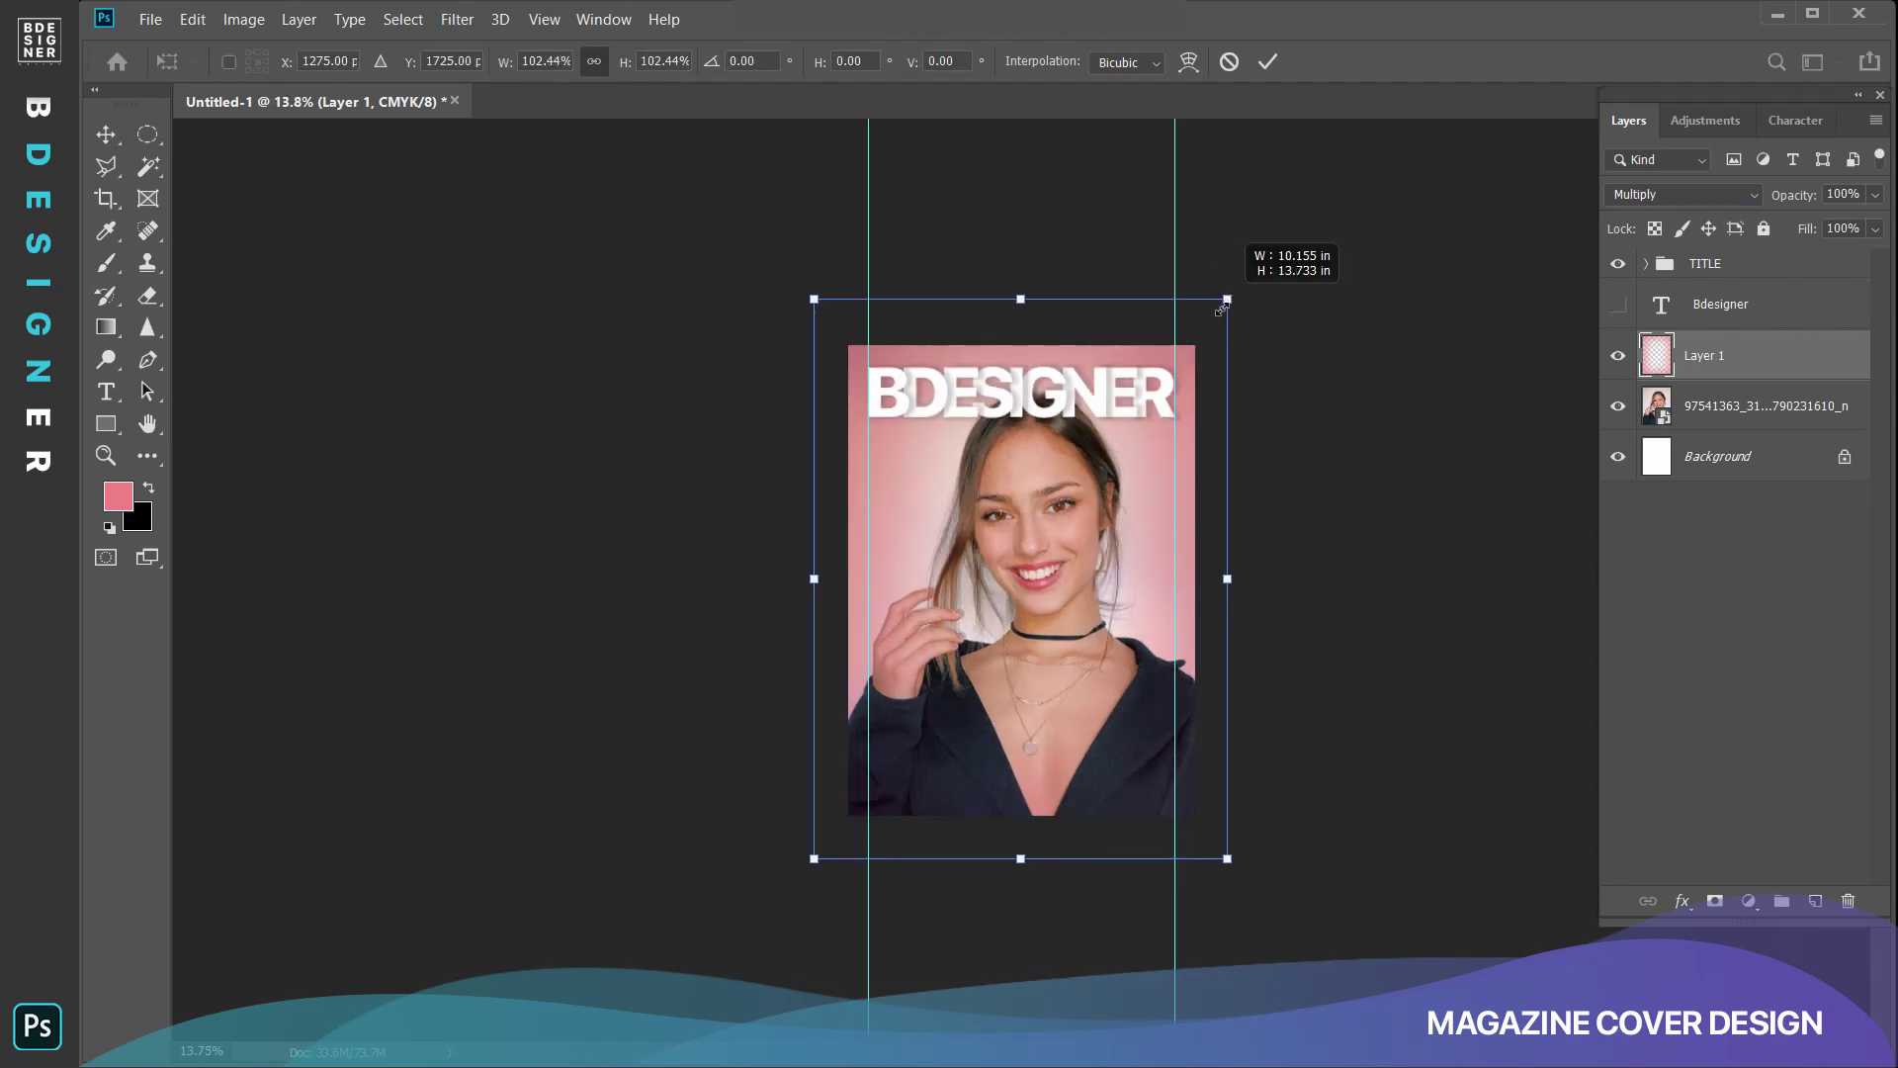
key("b")
key("Return")
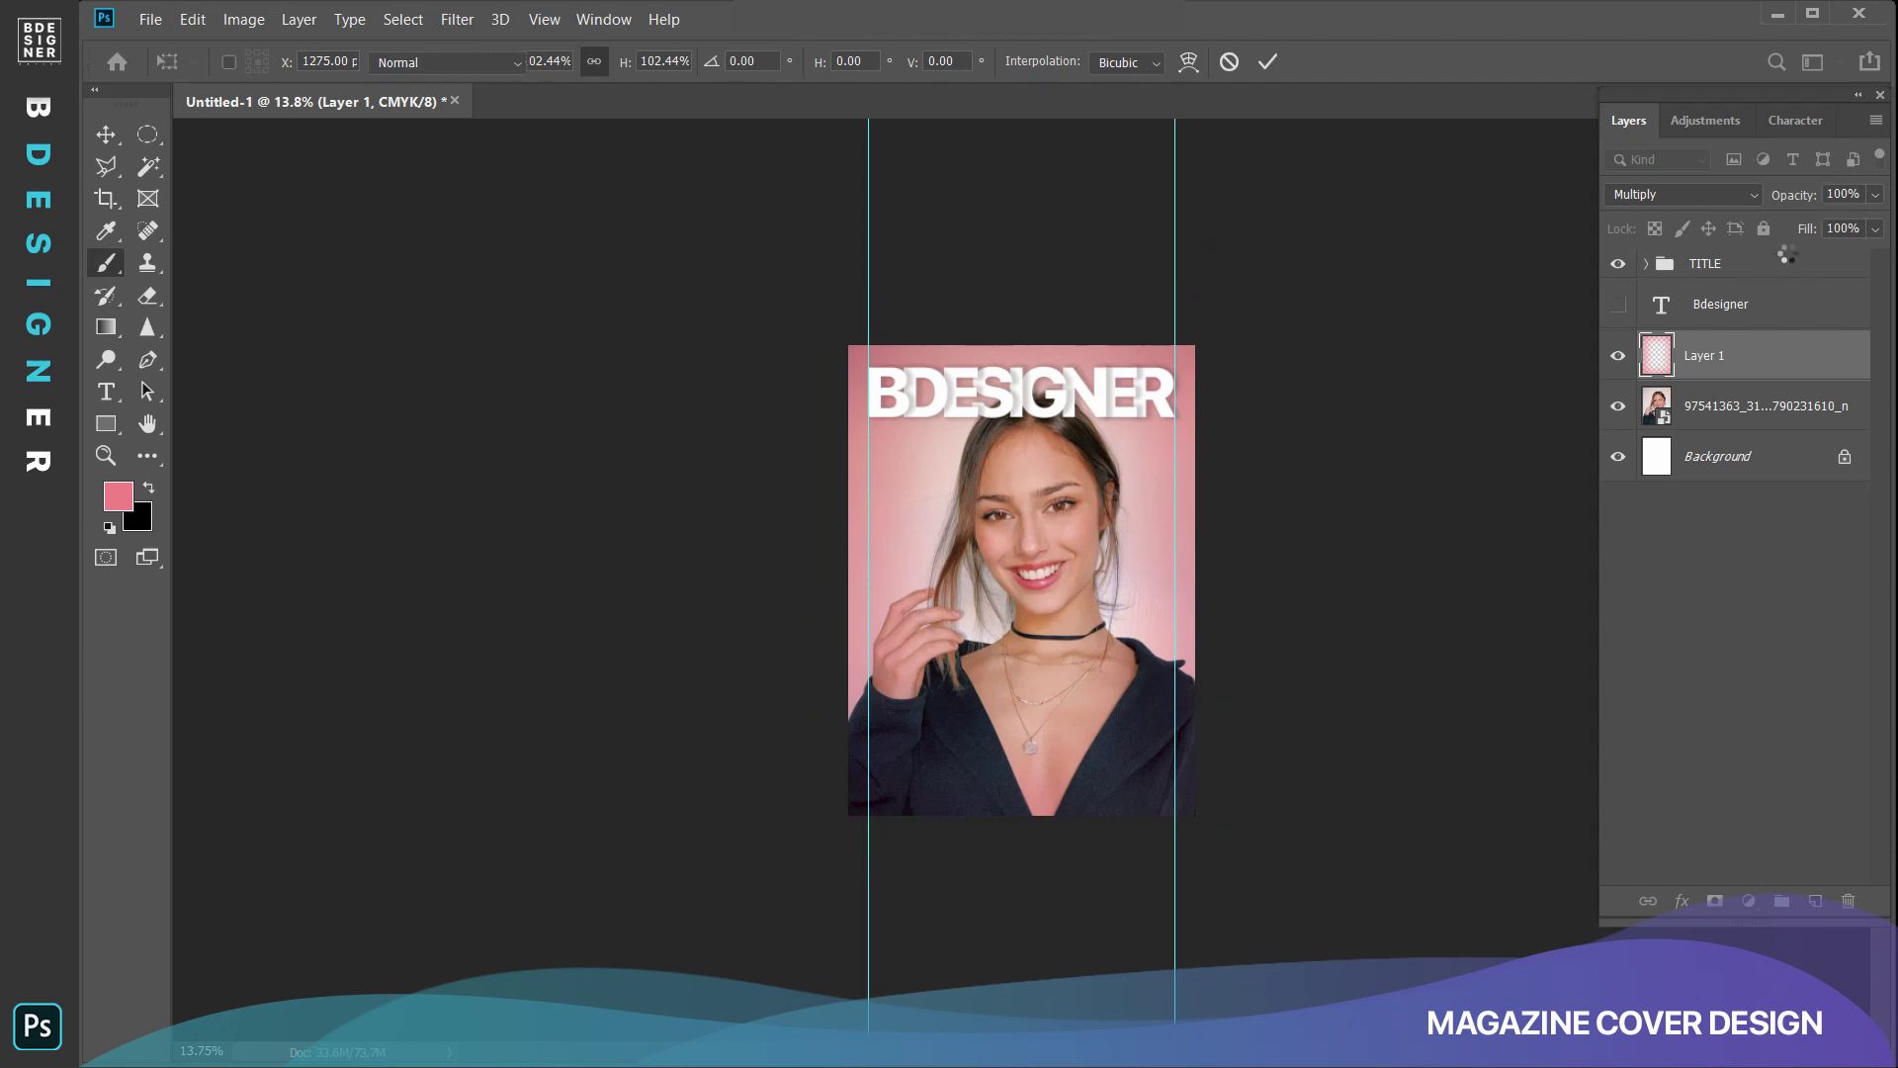
Lower the pink layer's opacity to 90% and deselect it with the Move tool.
mouse_move(1840, 195)
left_mouse_down()
mouse_move(1817, 194)
mouse_move(1843, 194)
left_mouse_up()
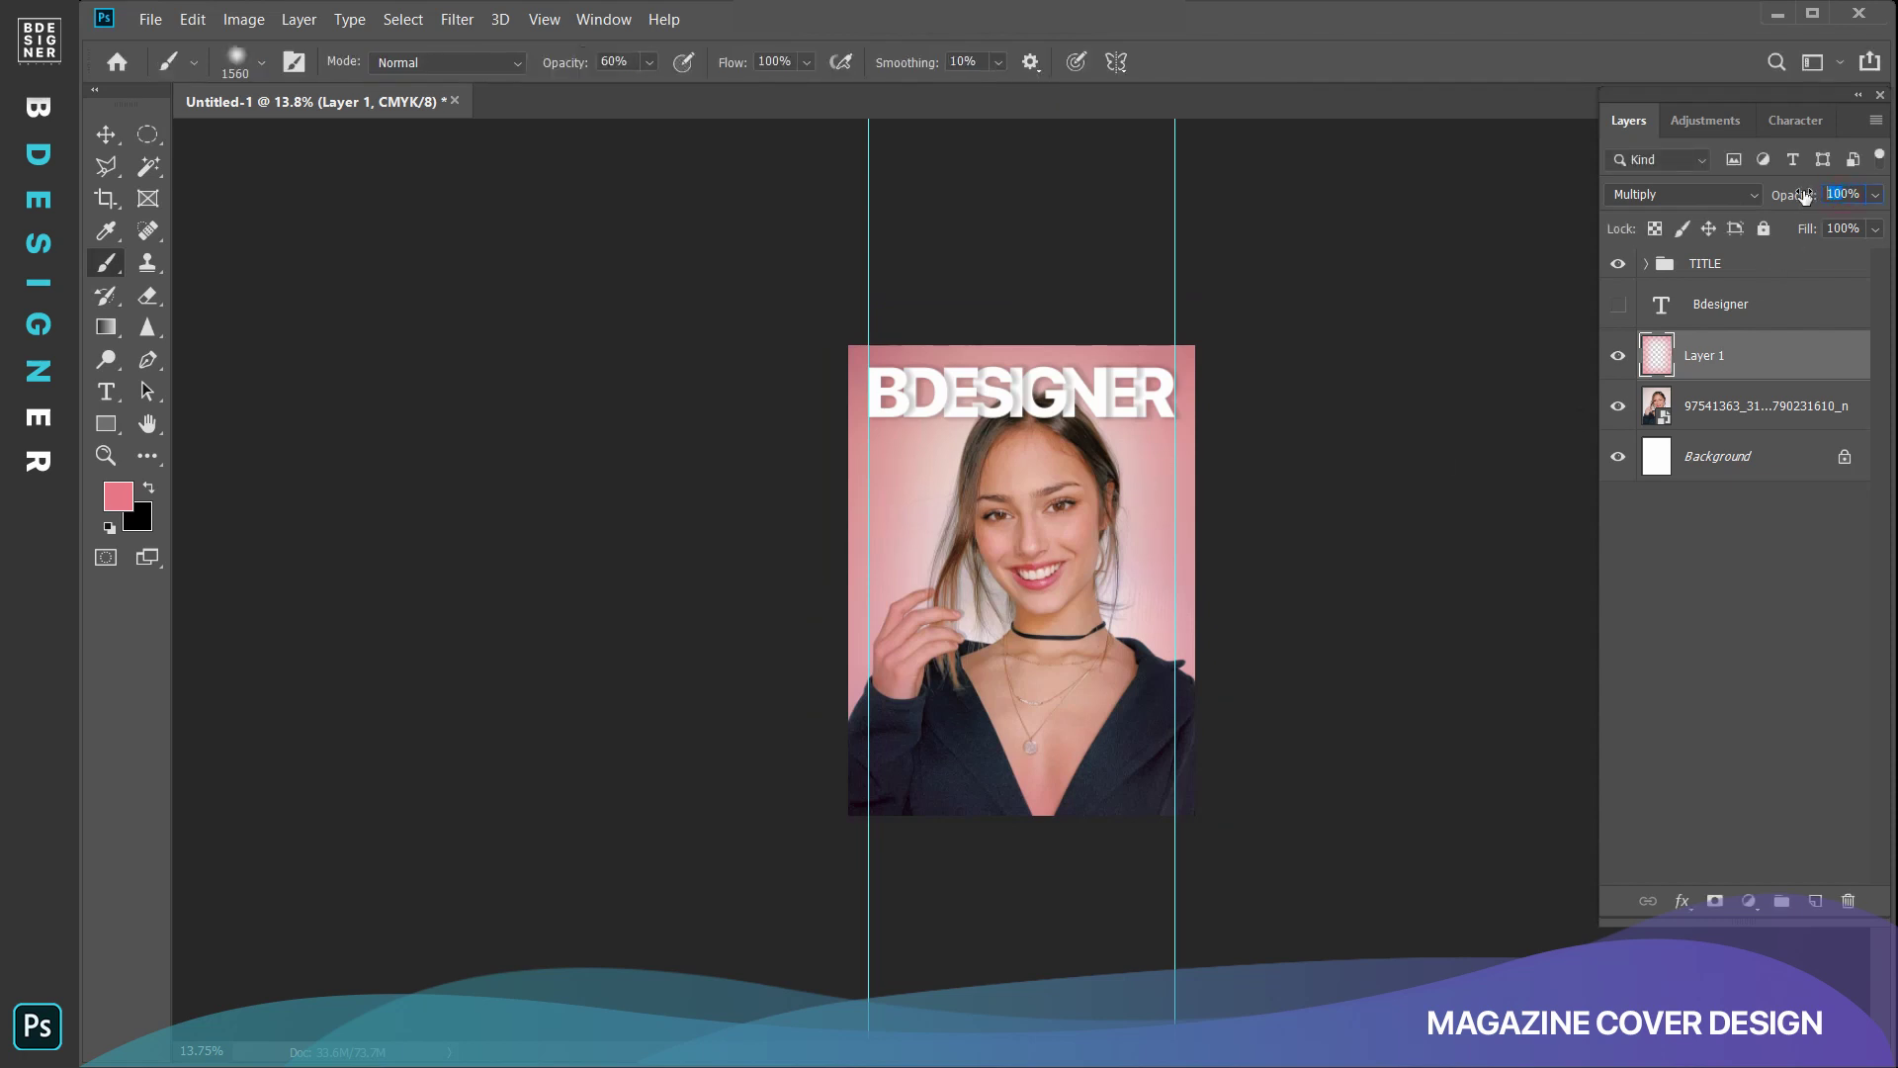
type("90")
left_click(106, 134)
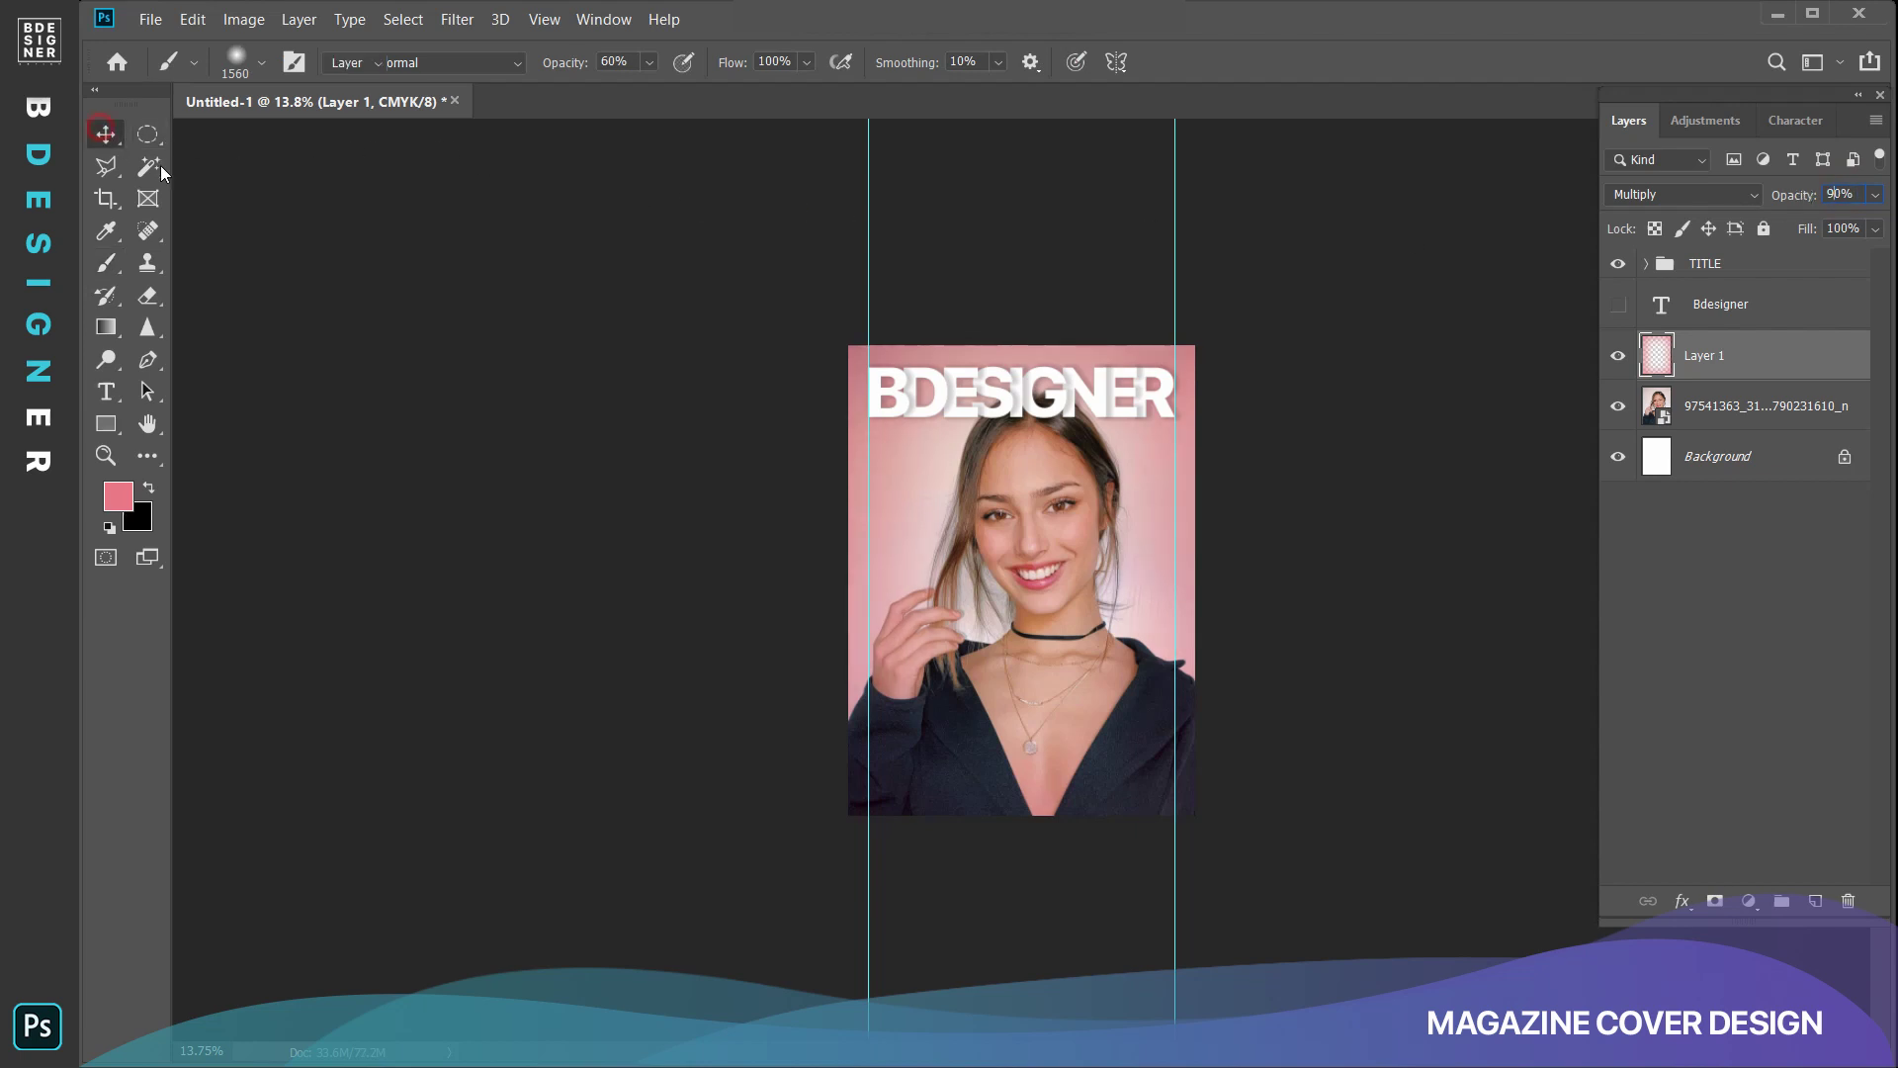
left_click(504, 447)
Select the 'Fashion look' line in the Notepad notes, then return to the Photoshop cover.
scroll(1117, 542, "up", 2)
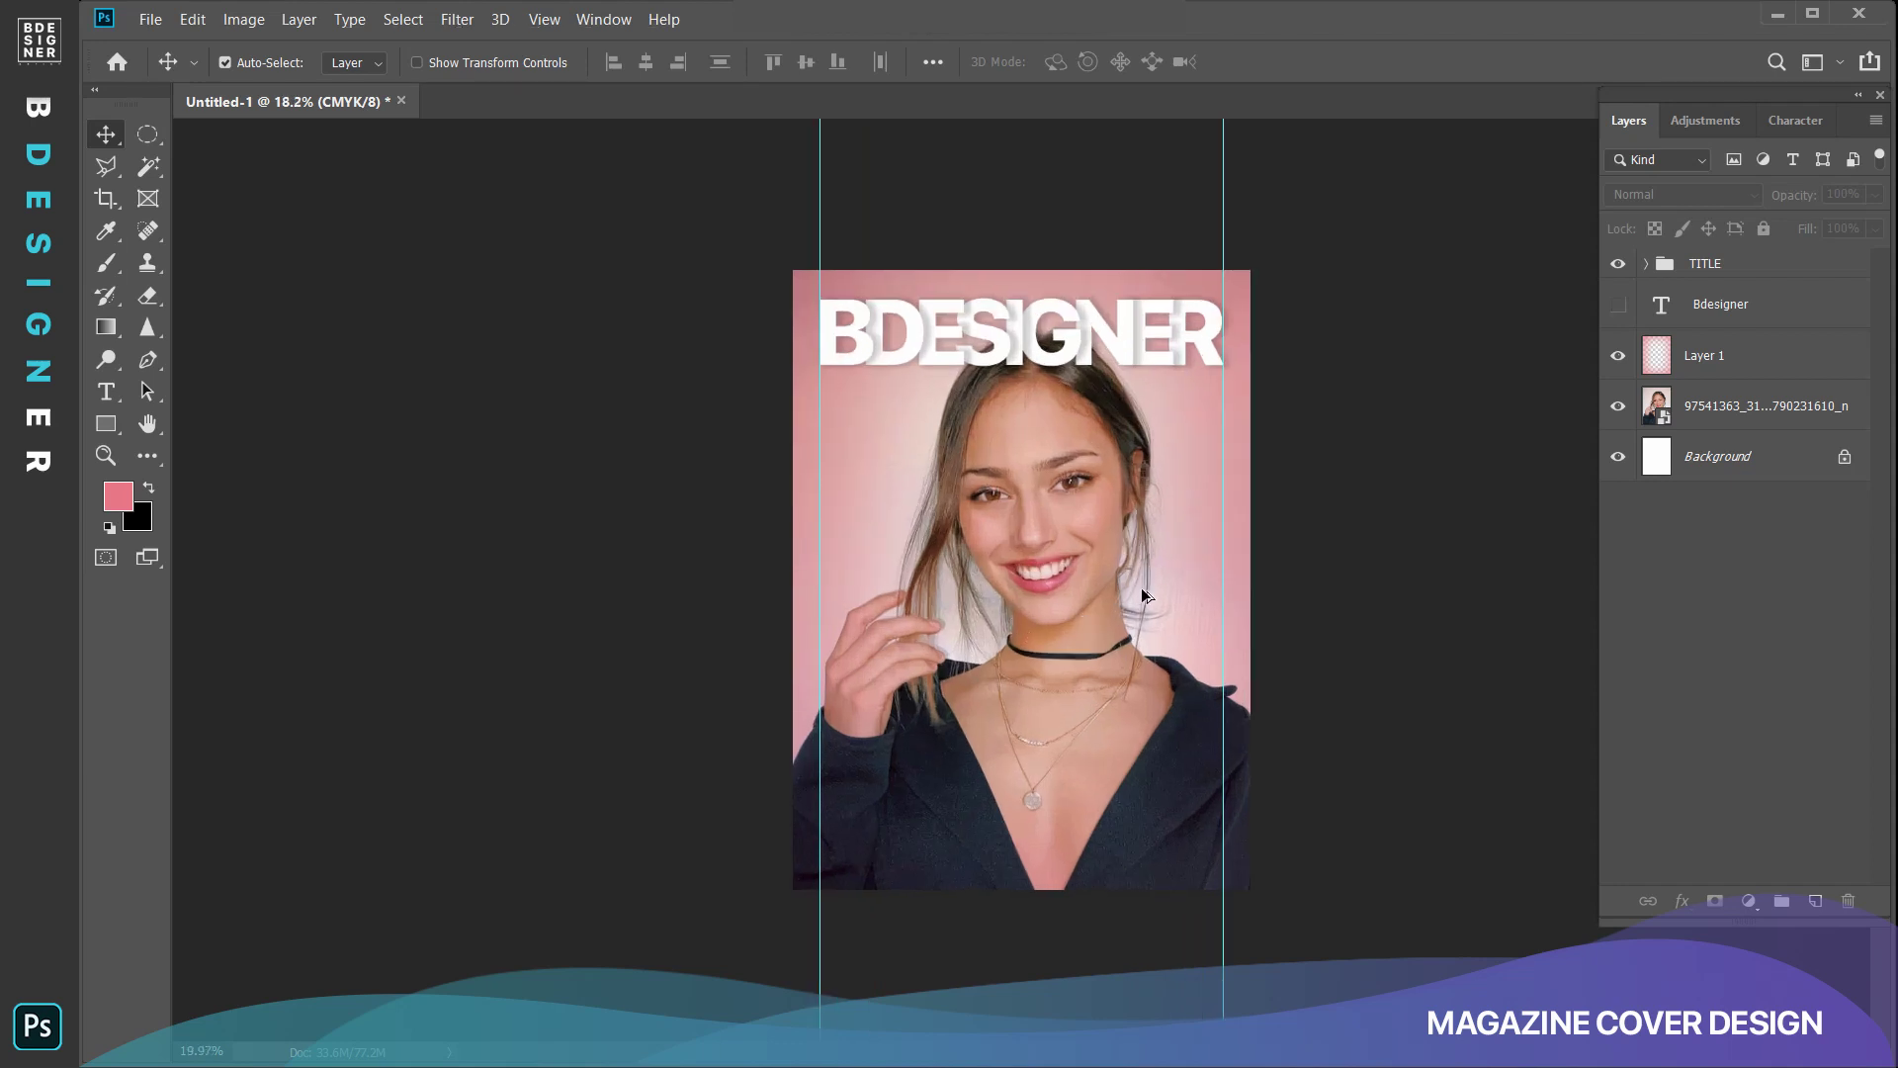
scroll(1142, 595, "up", 1)
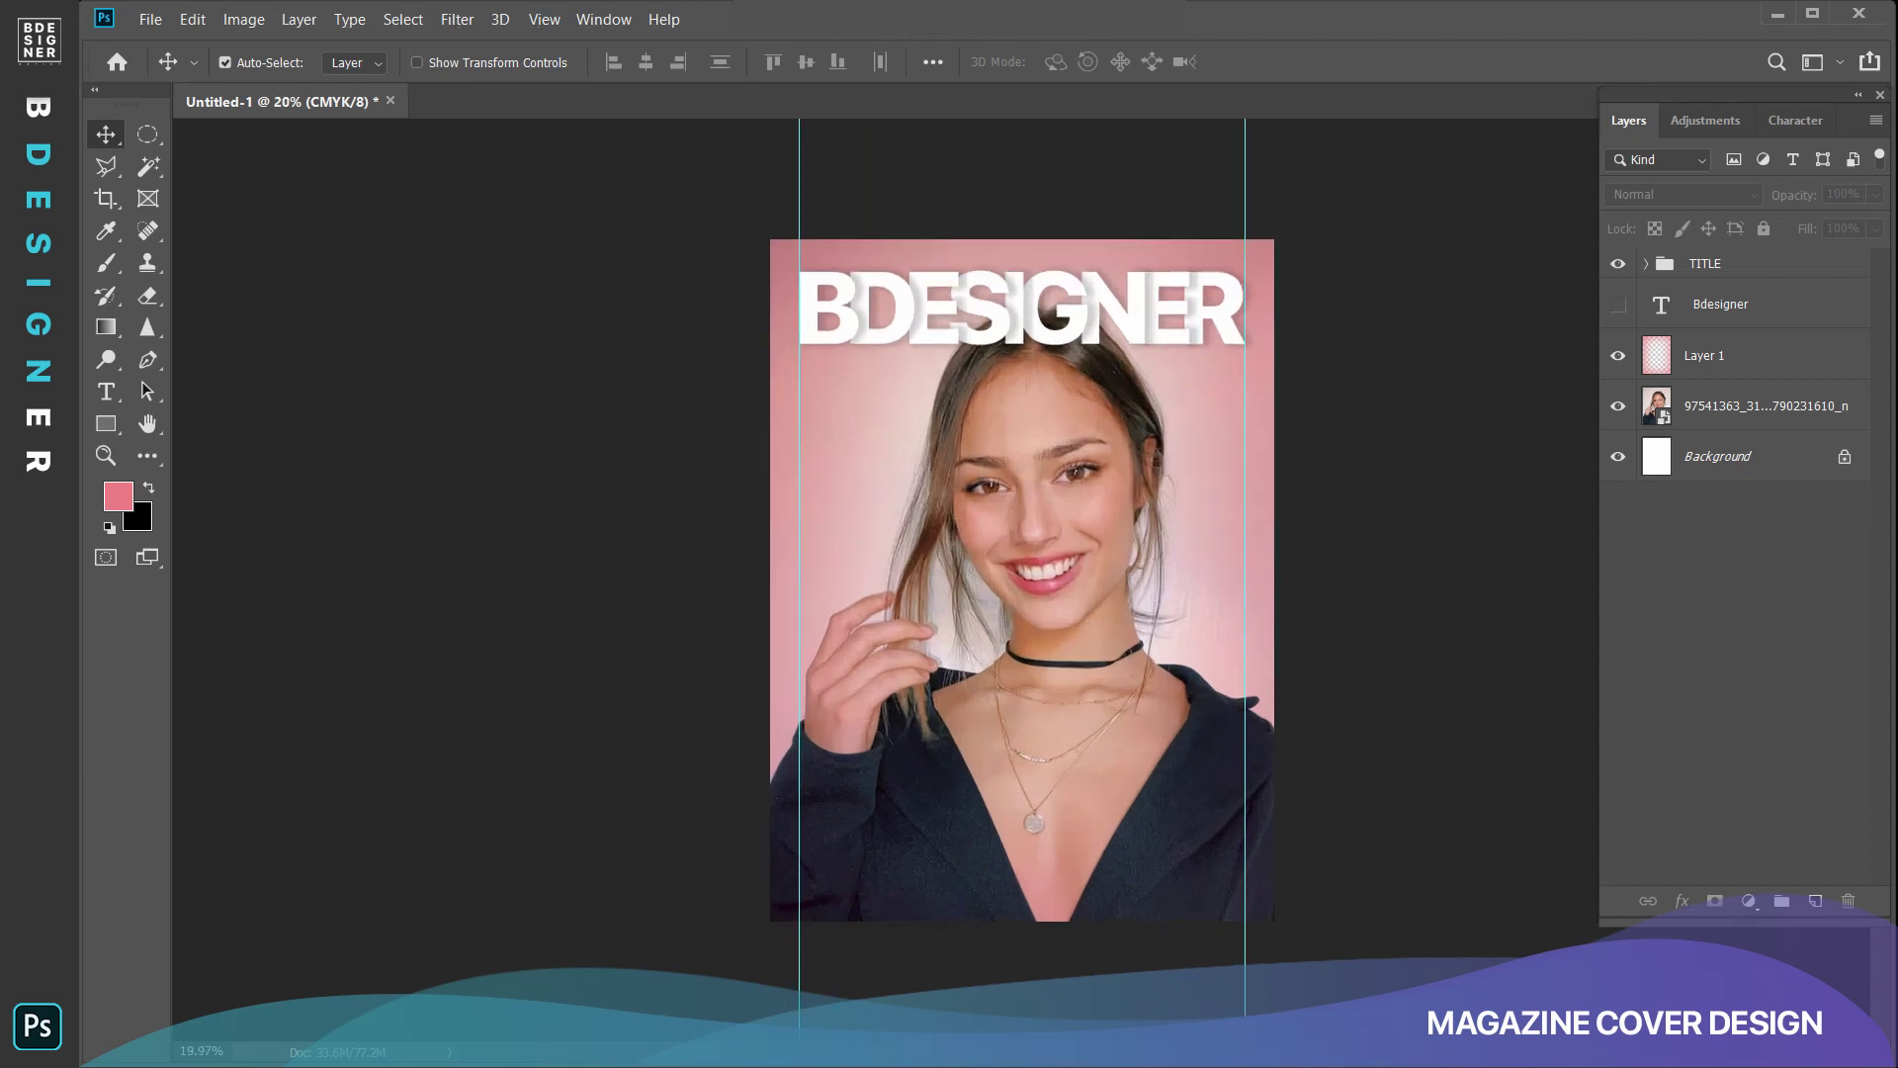
key("alt+Tab")
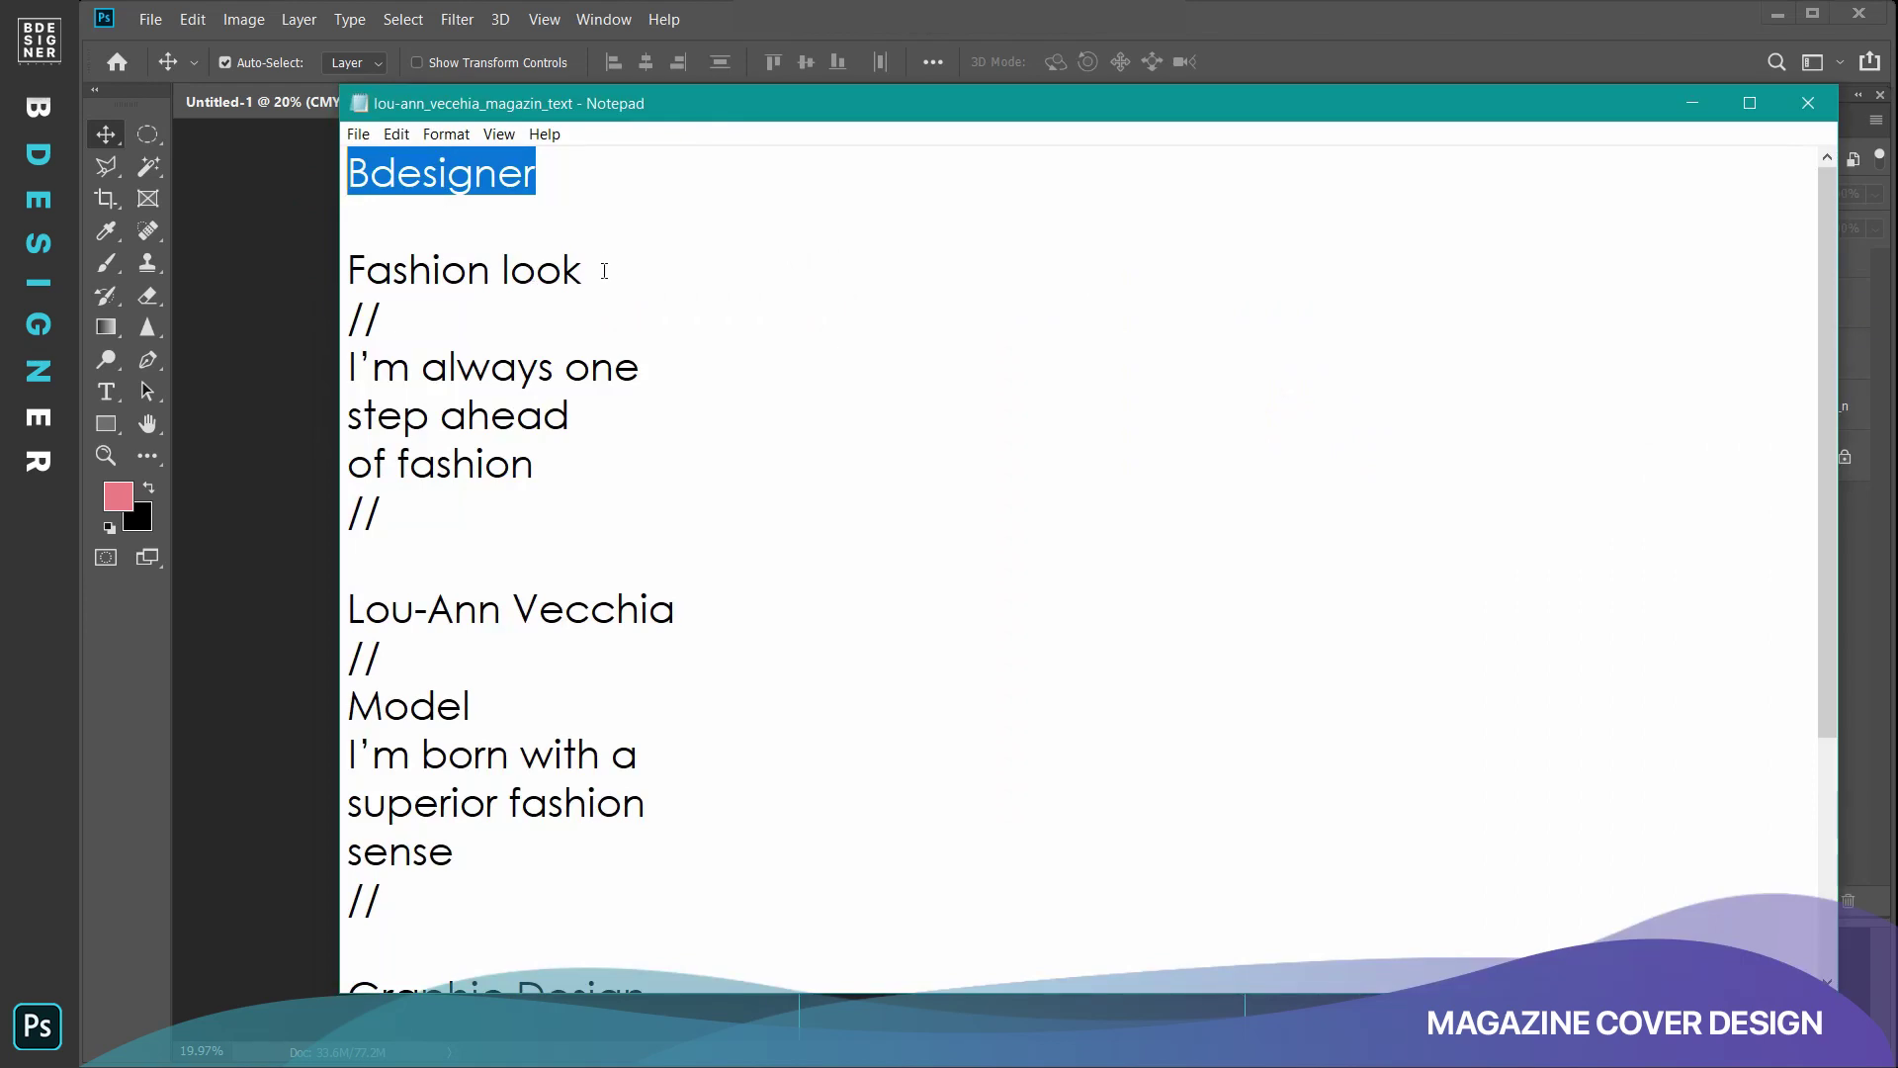
left_click_drag(604, 271, 247, 269)
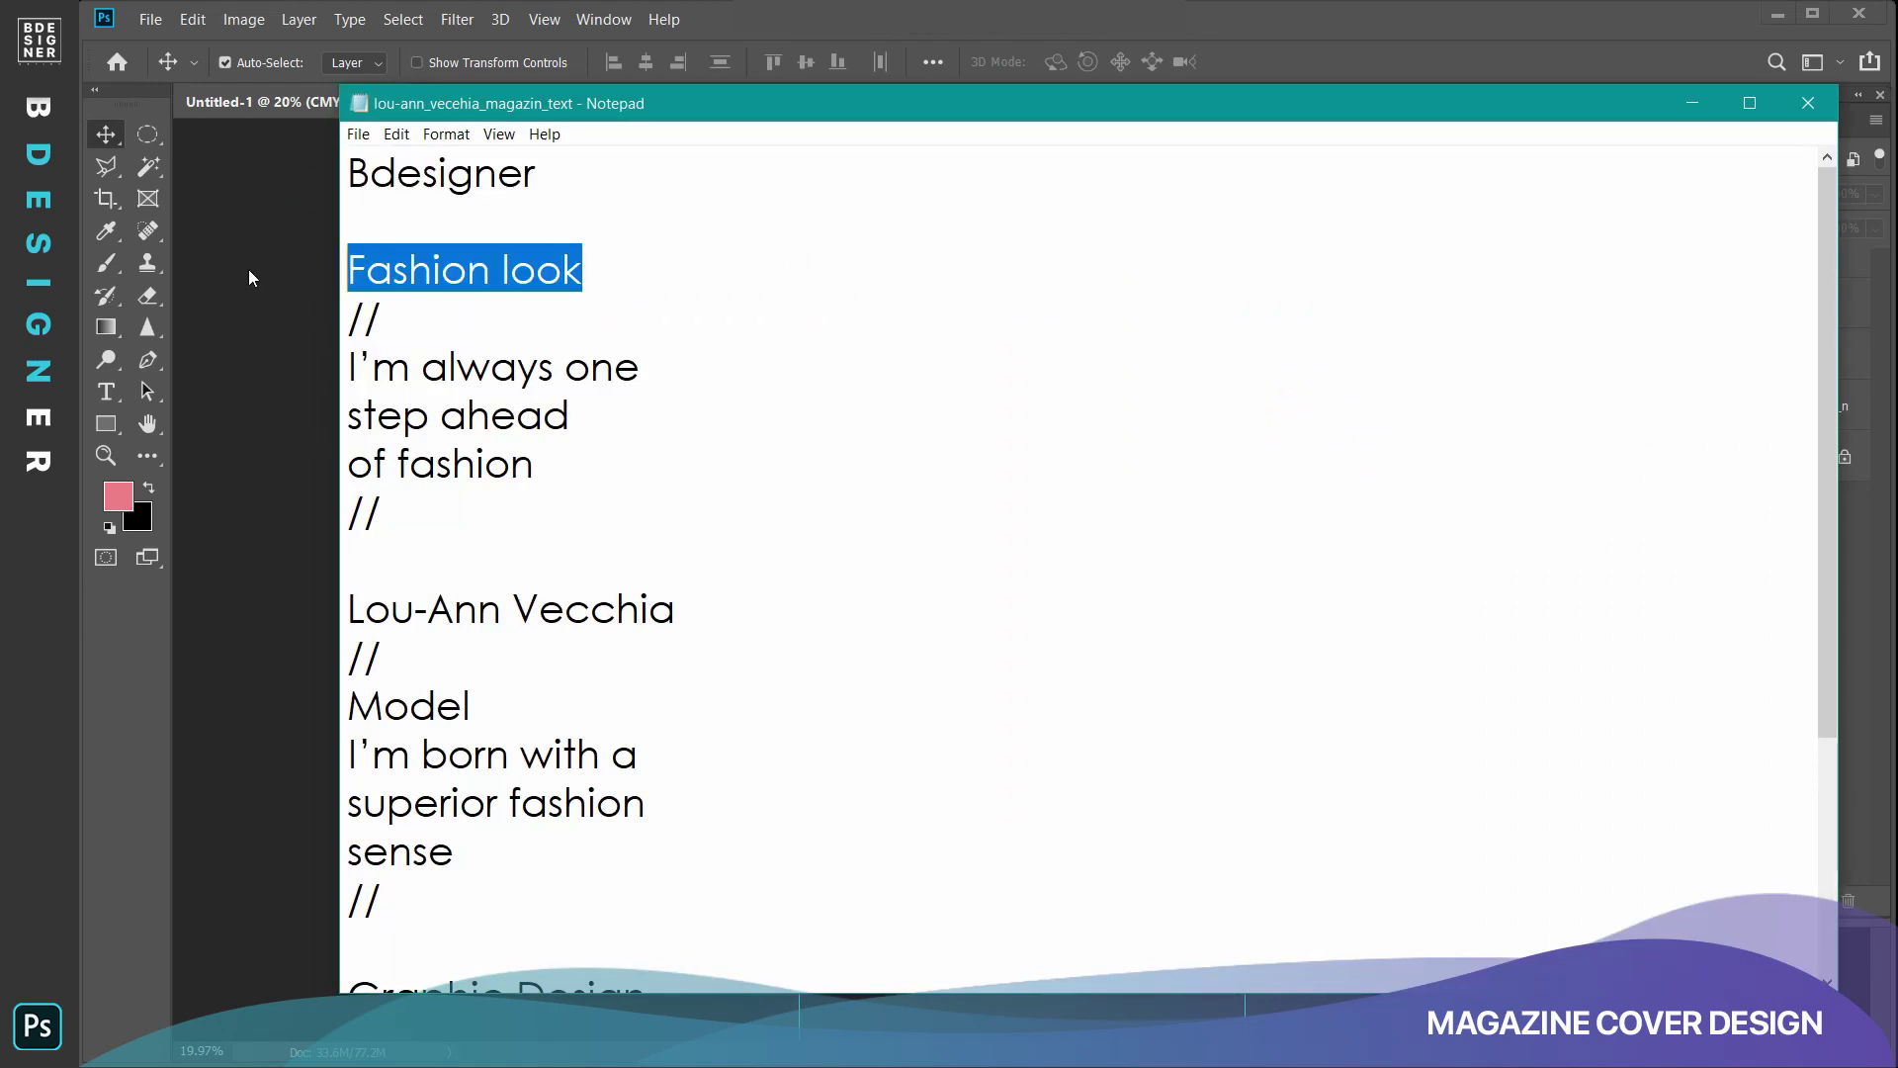
left_click(1677, 116)
key("t")
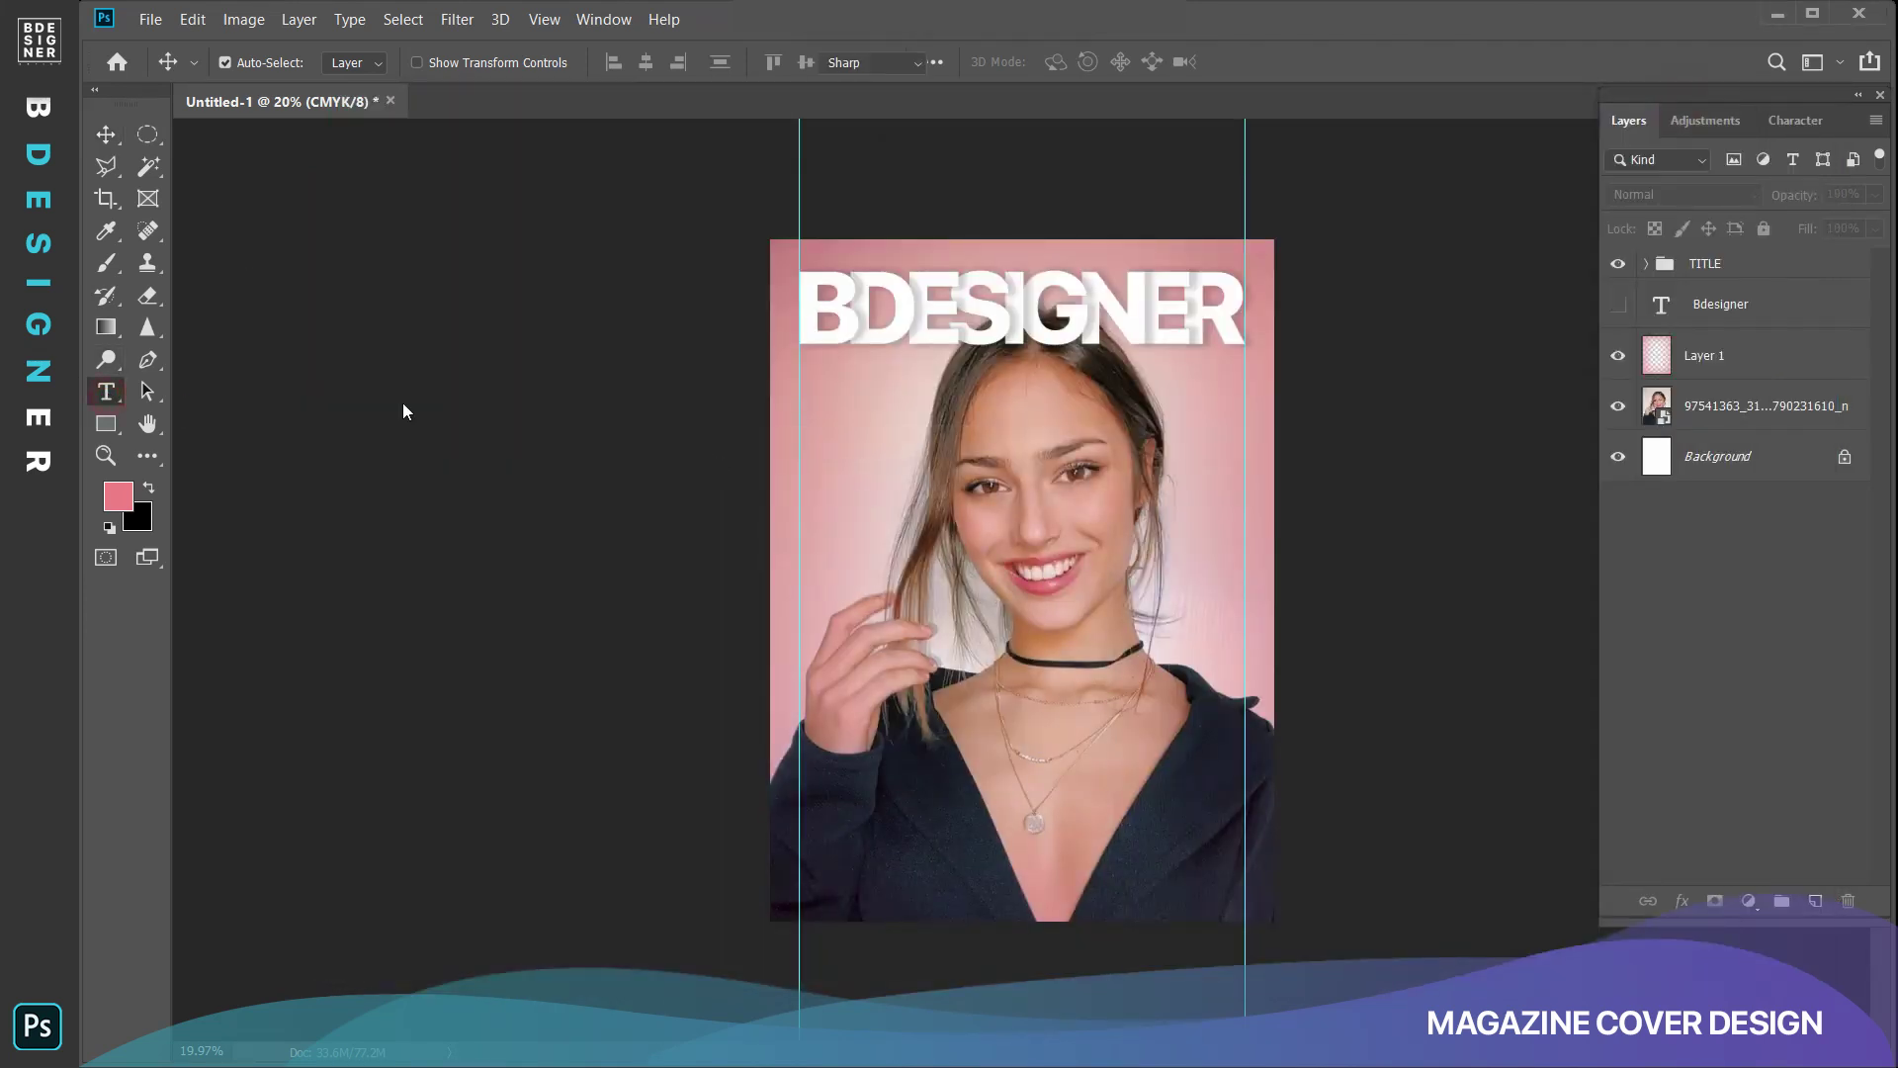
key("ctrl+0")
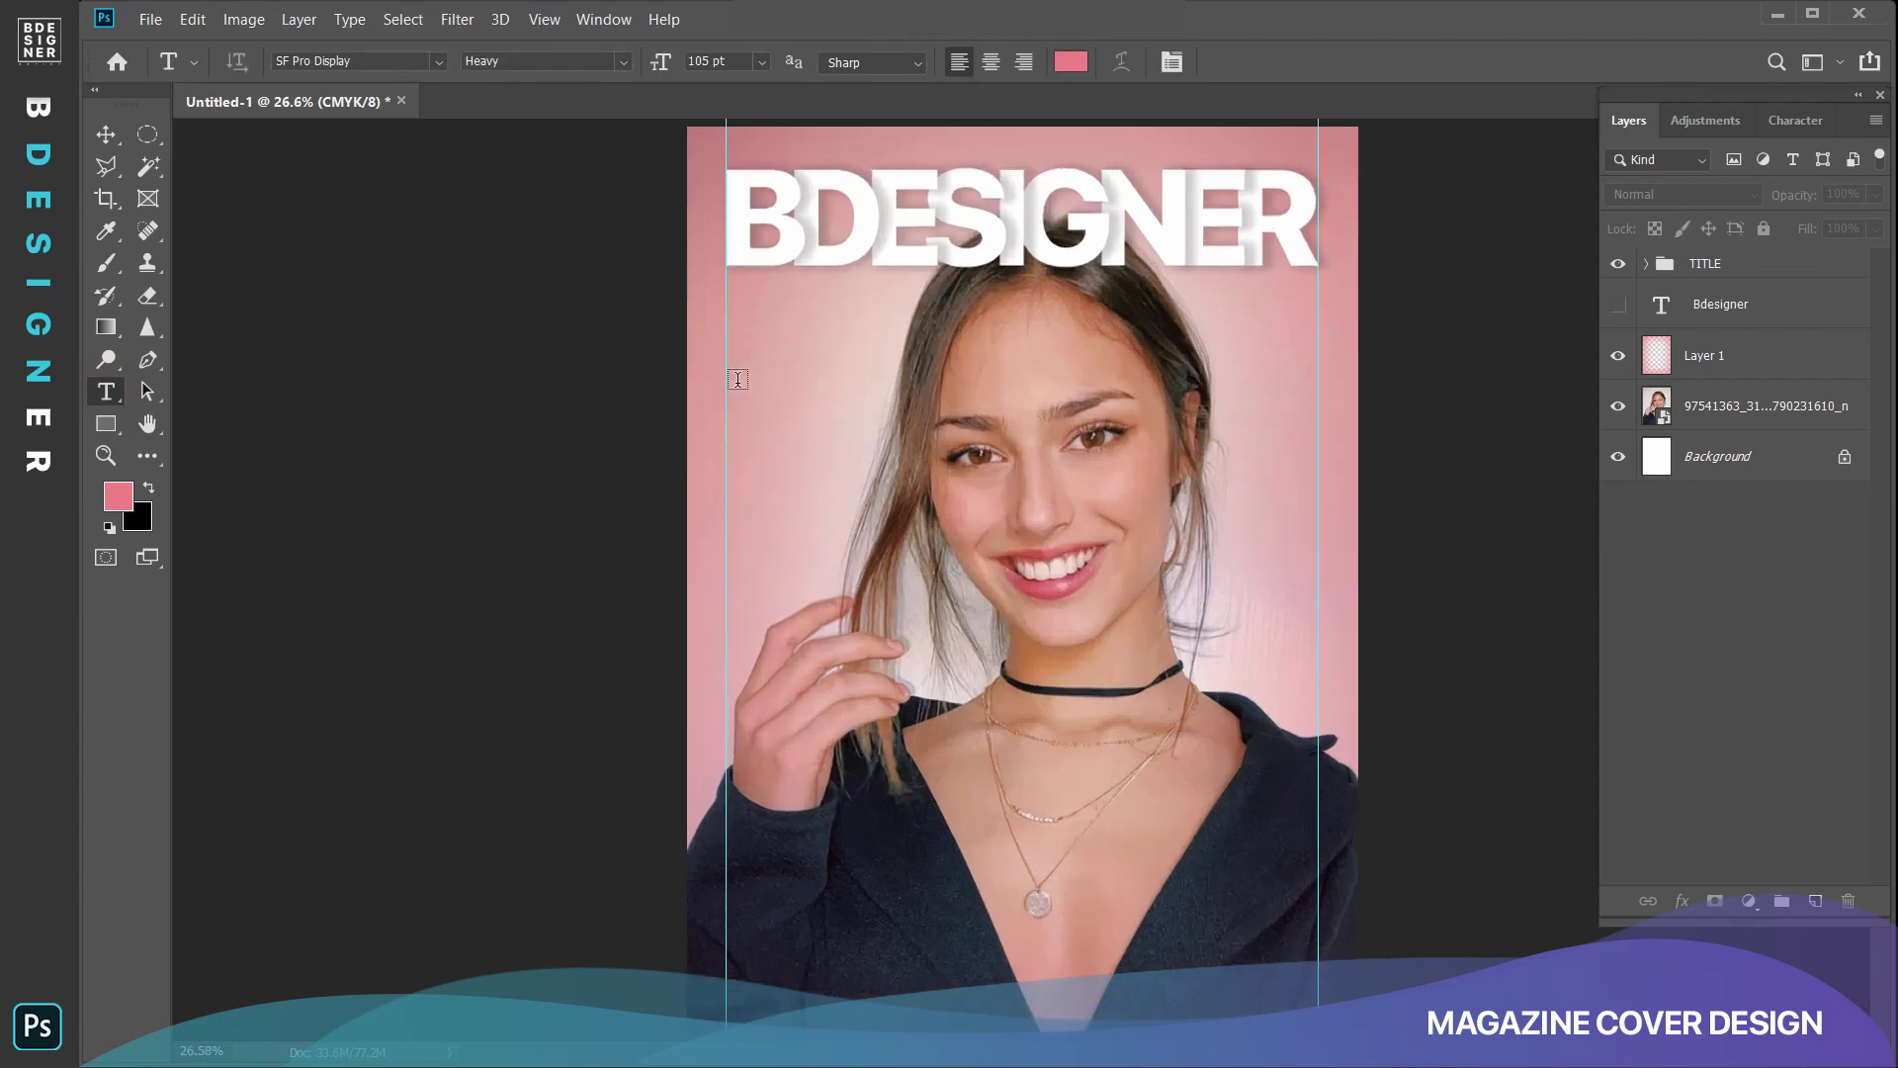
Paste the Fashion look line as white text below the BDESIGNER masthead.
left_click(746, 361)
key("ctrl+v")
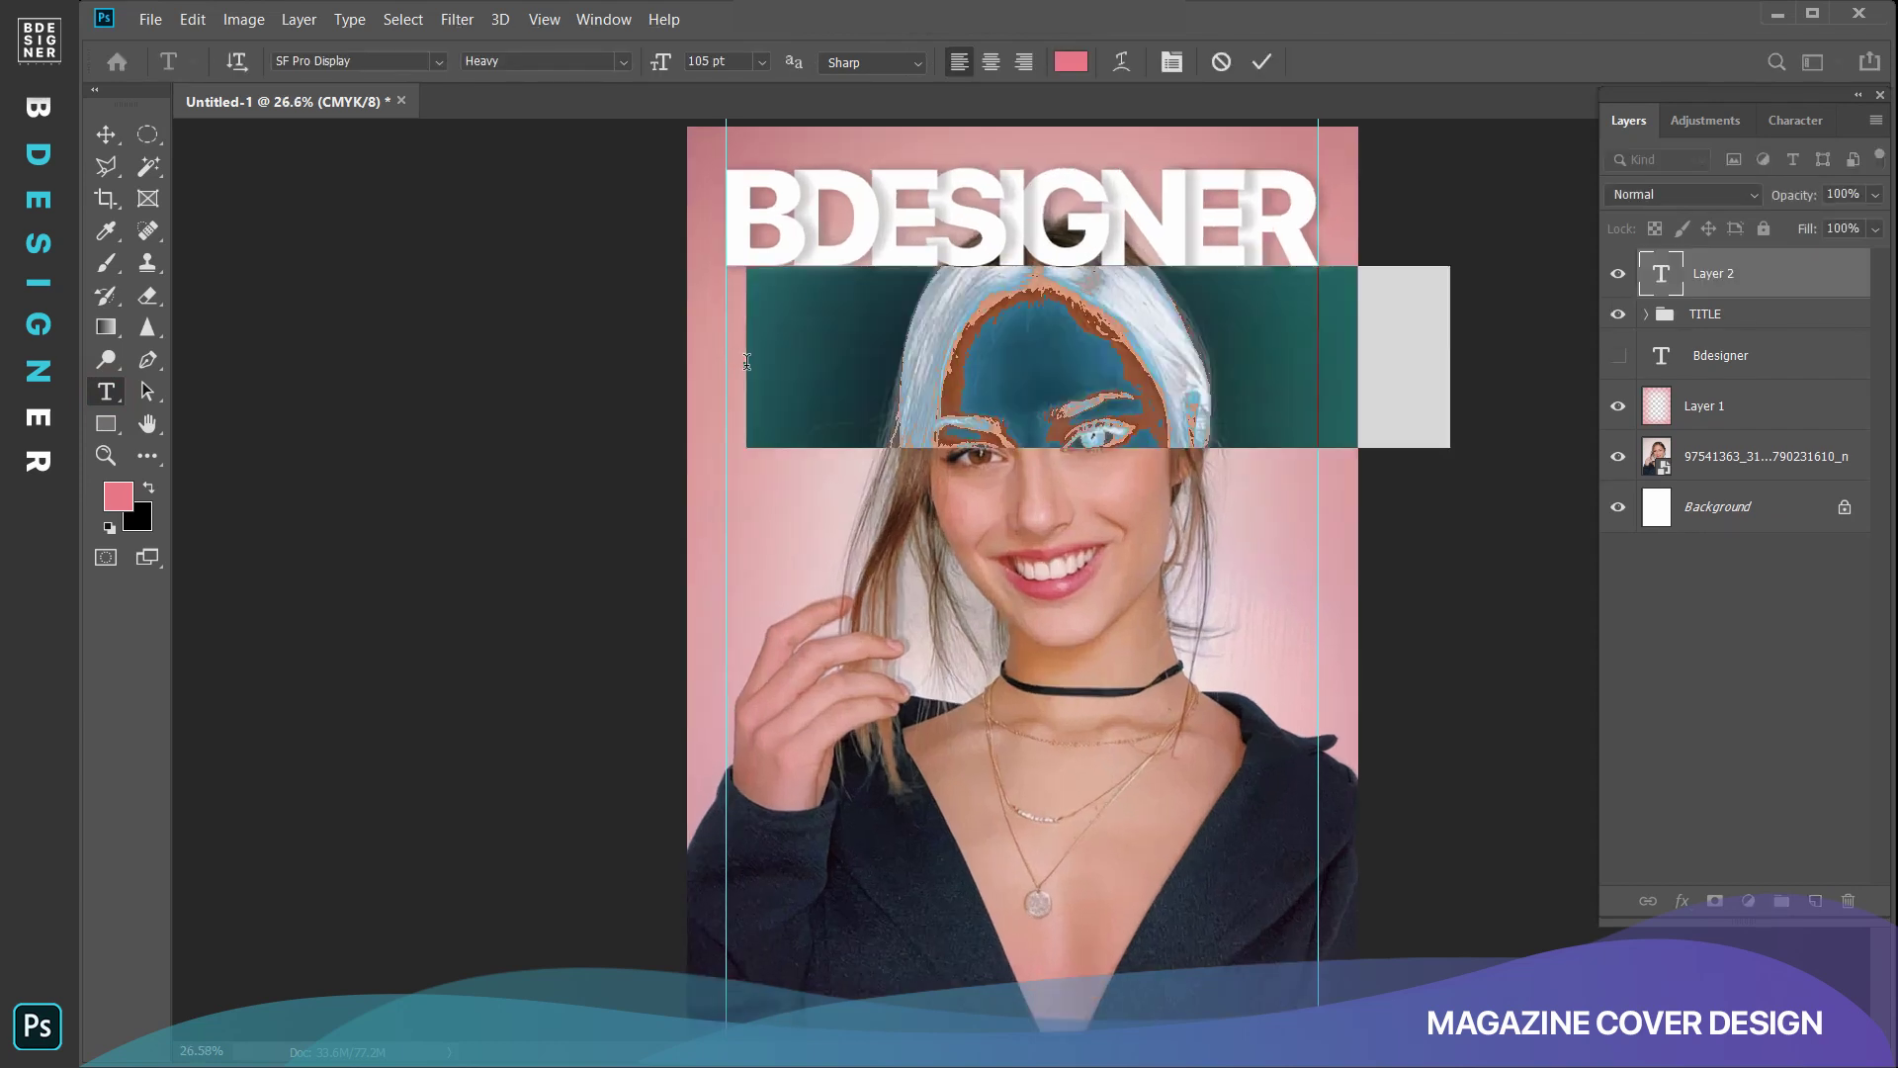
key("ctrl+v")
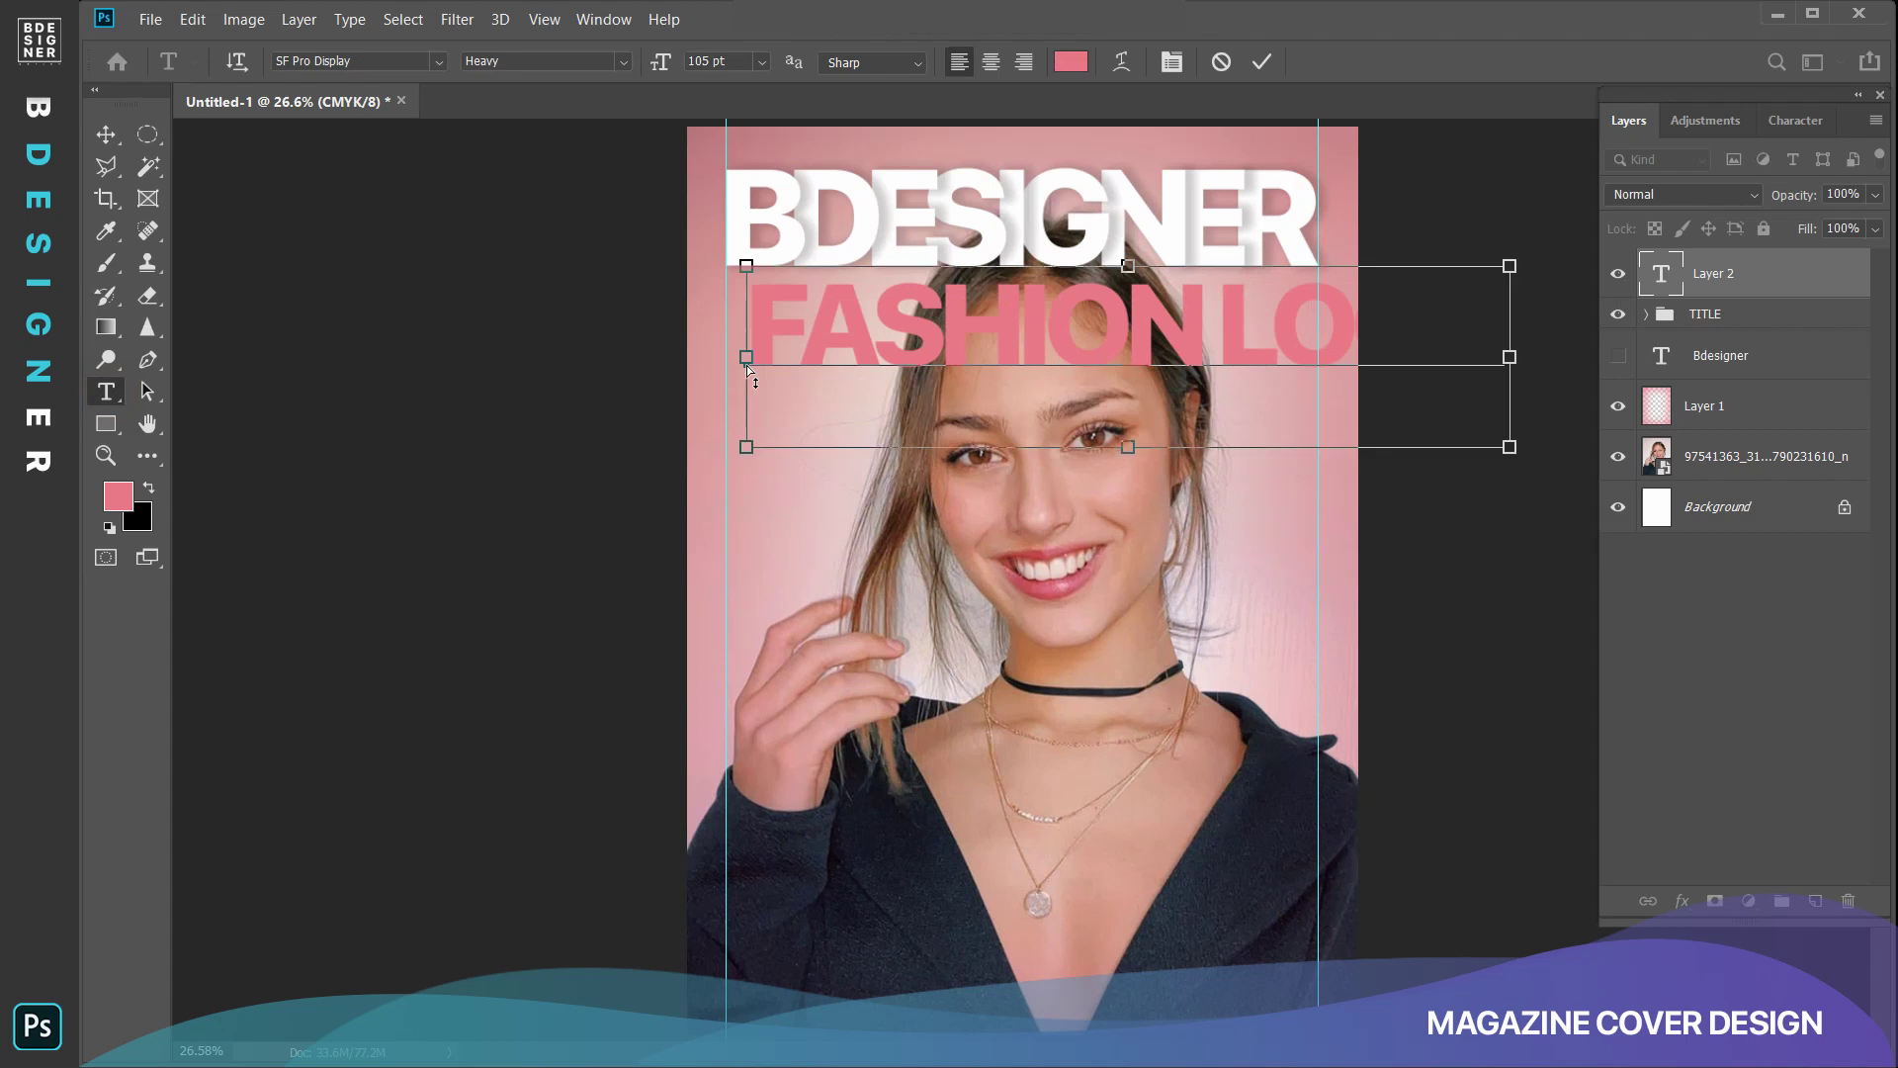
key("ctrl+a")
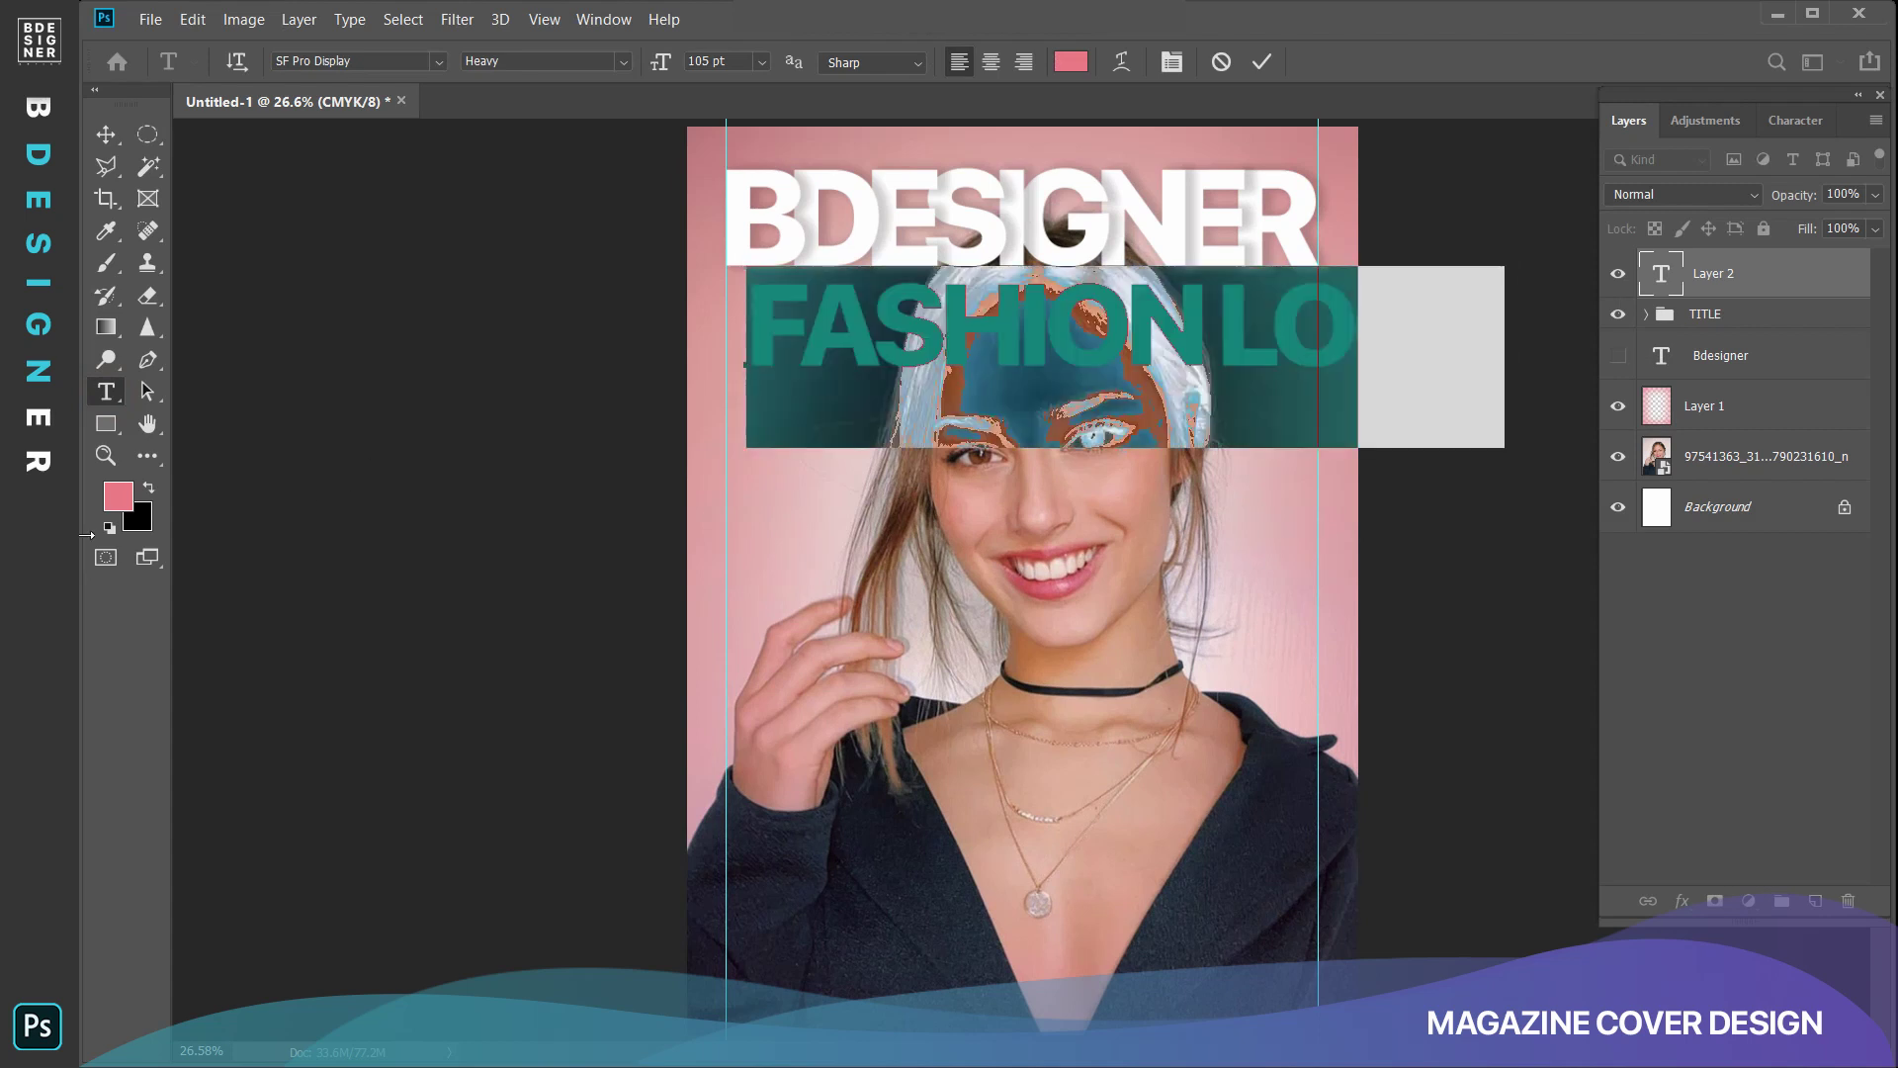
left_click(108, 527)
left_click(149, 487)
key("alt+BackSpace")
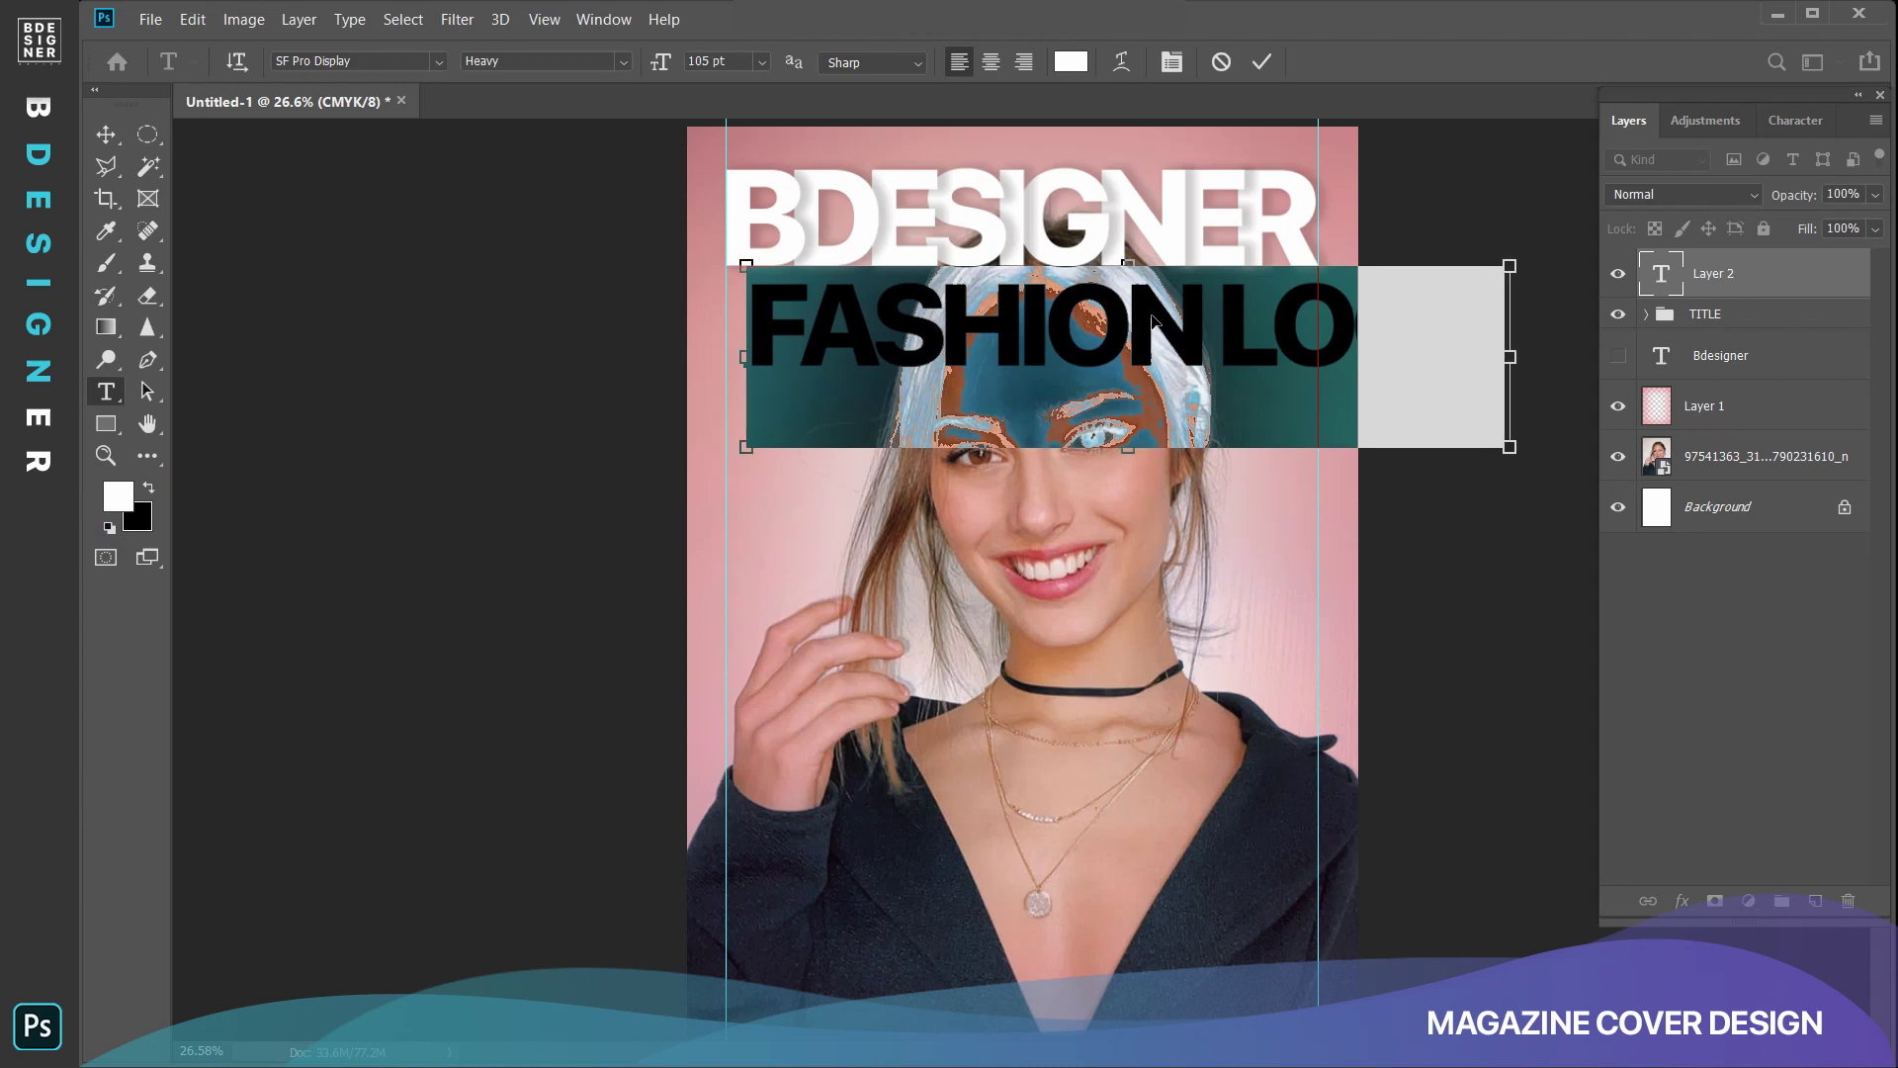
Set the headline in the Abril Fatface font.
left_click(438, 61)
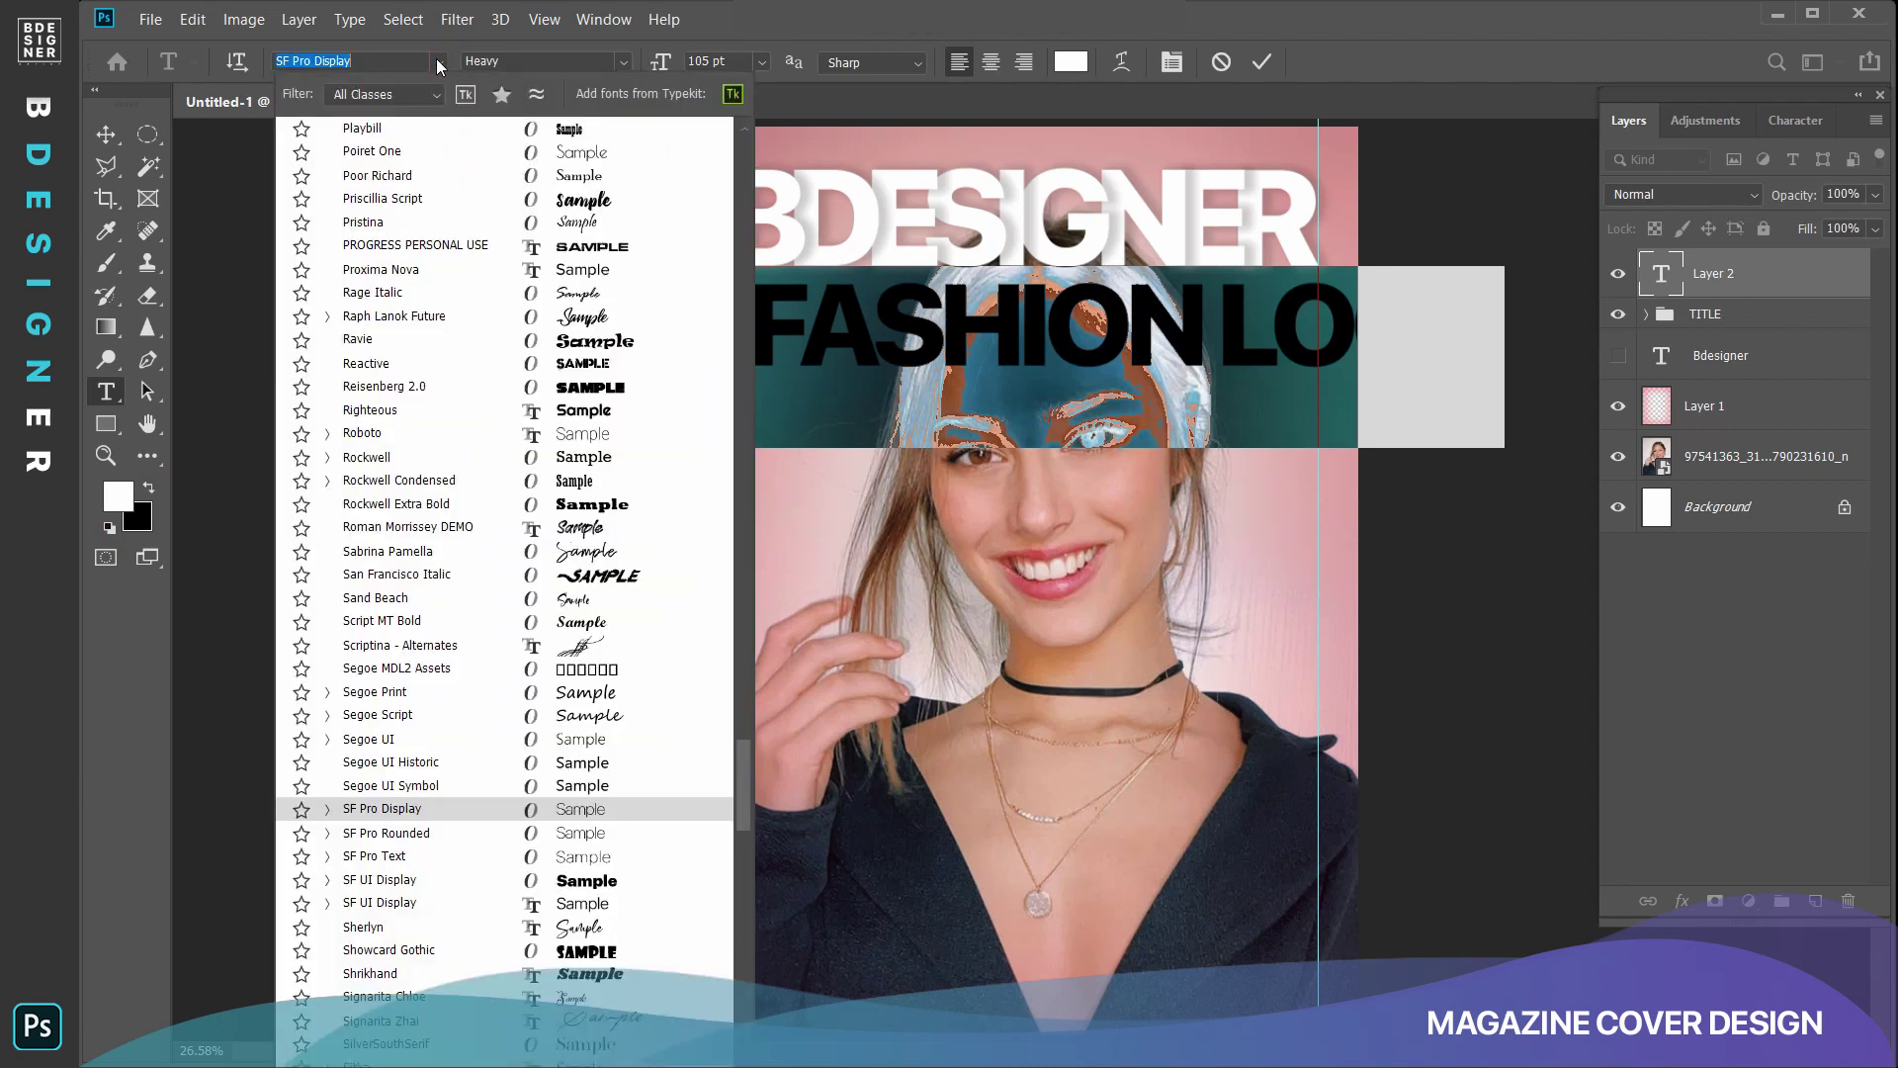
scroll(591, 260, "up", 5)
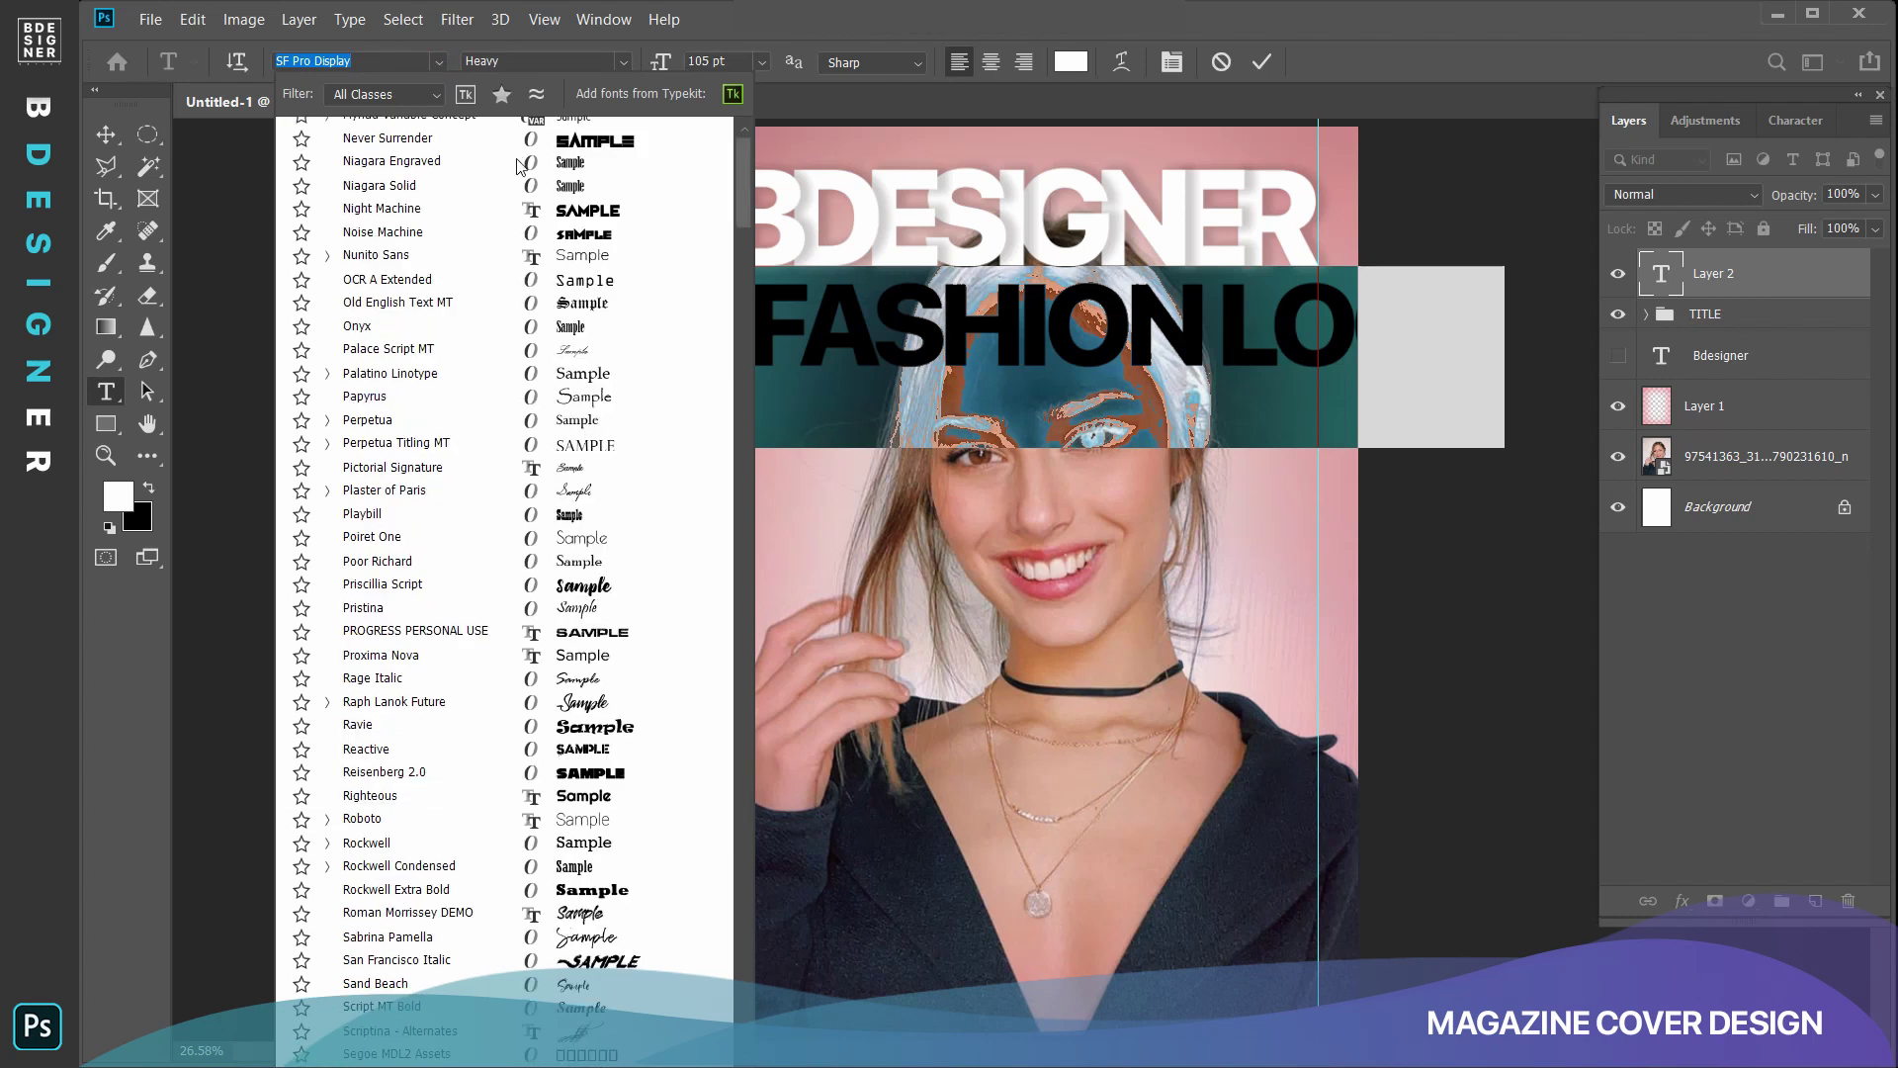
scroll(519, 165, "up", 15)
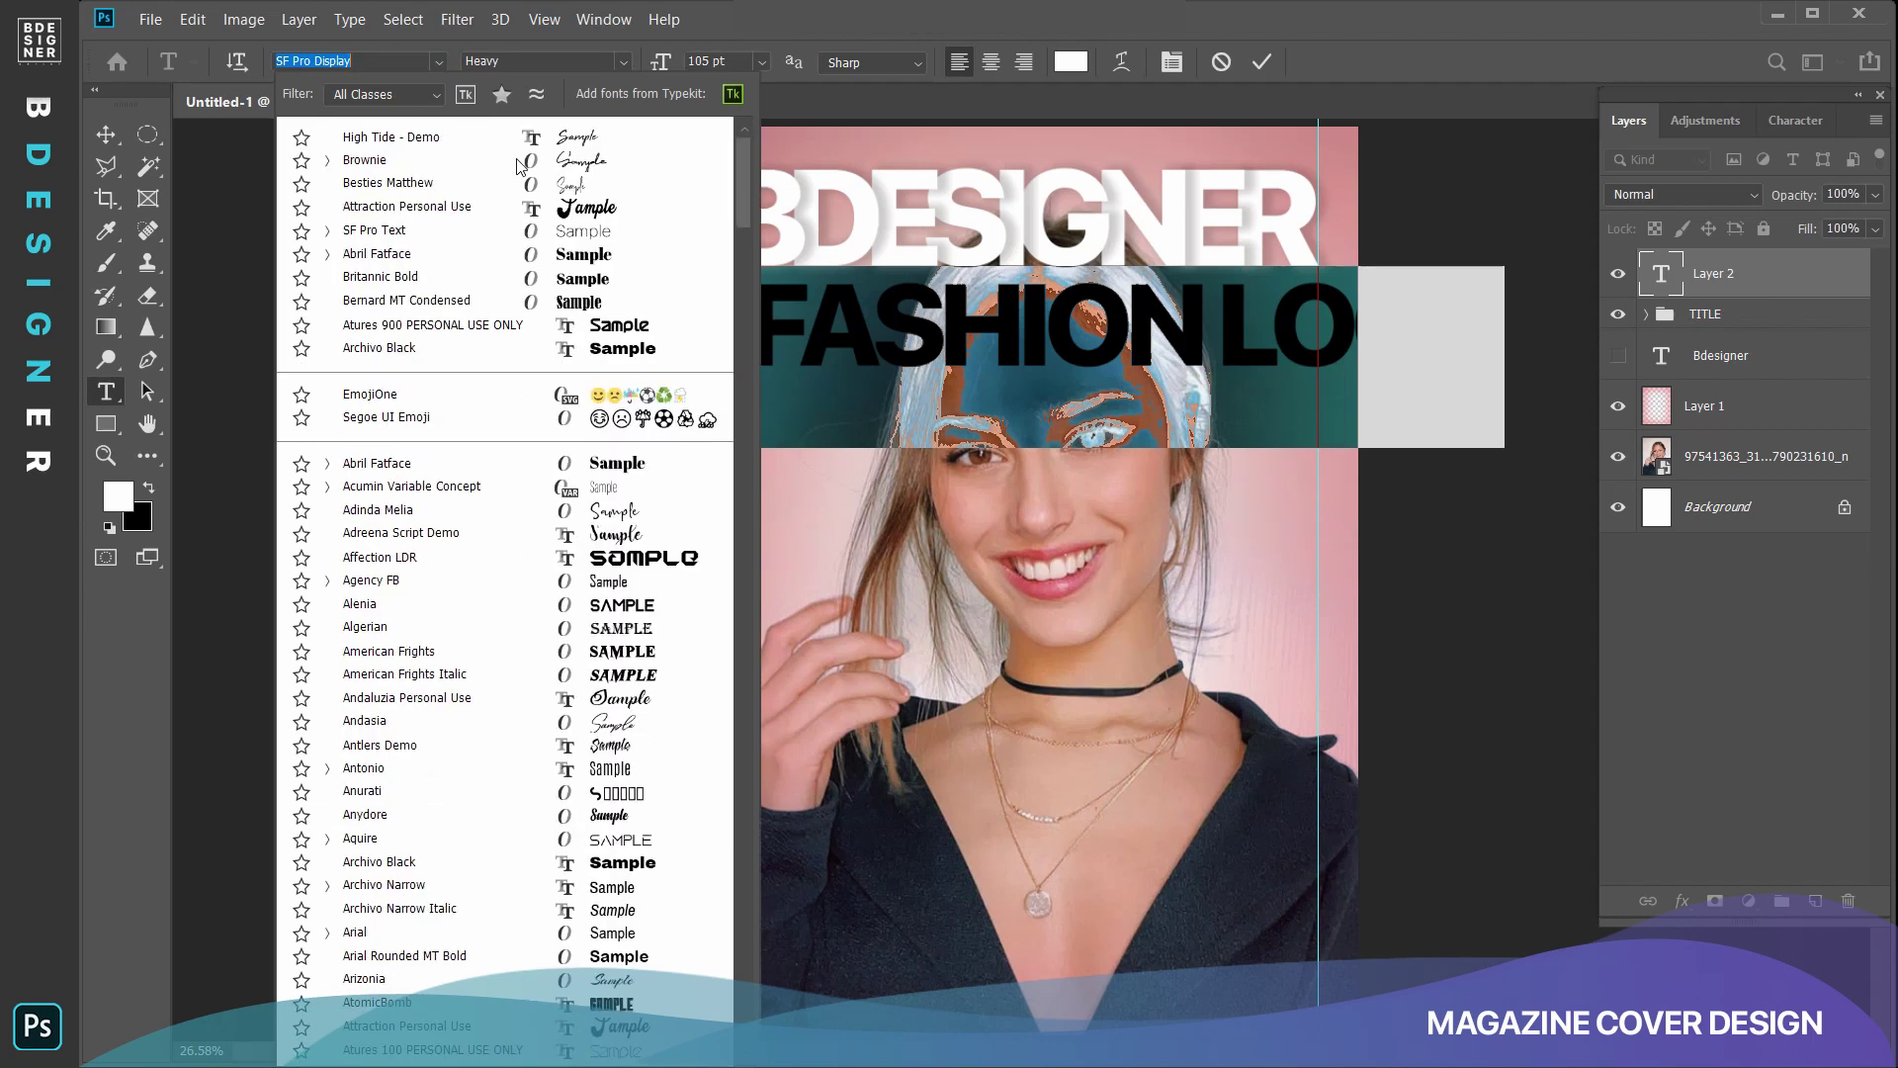
left_click(618, 465)
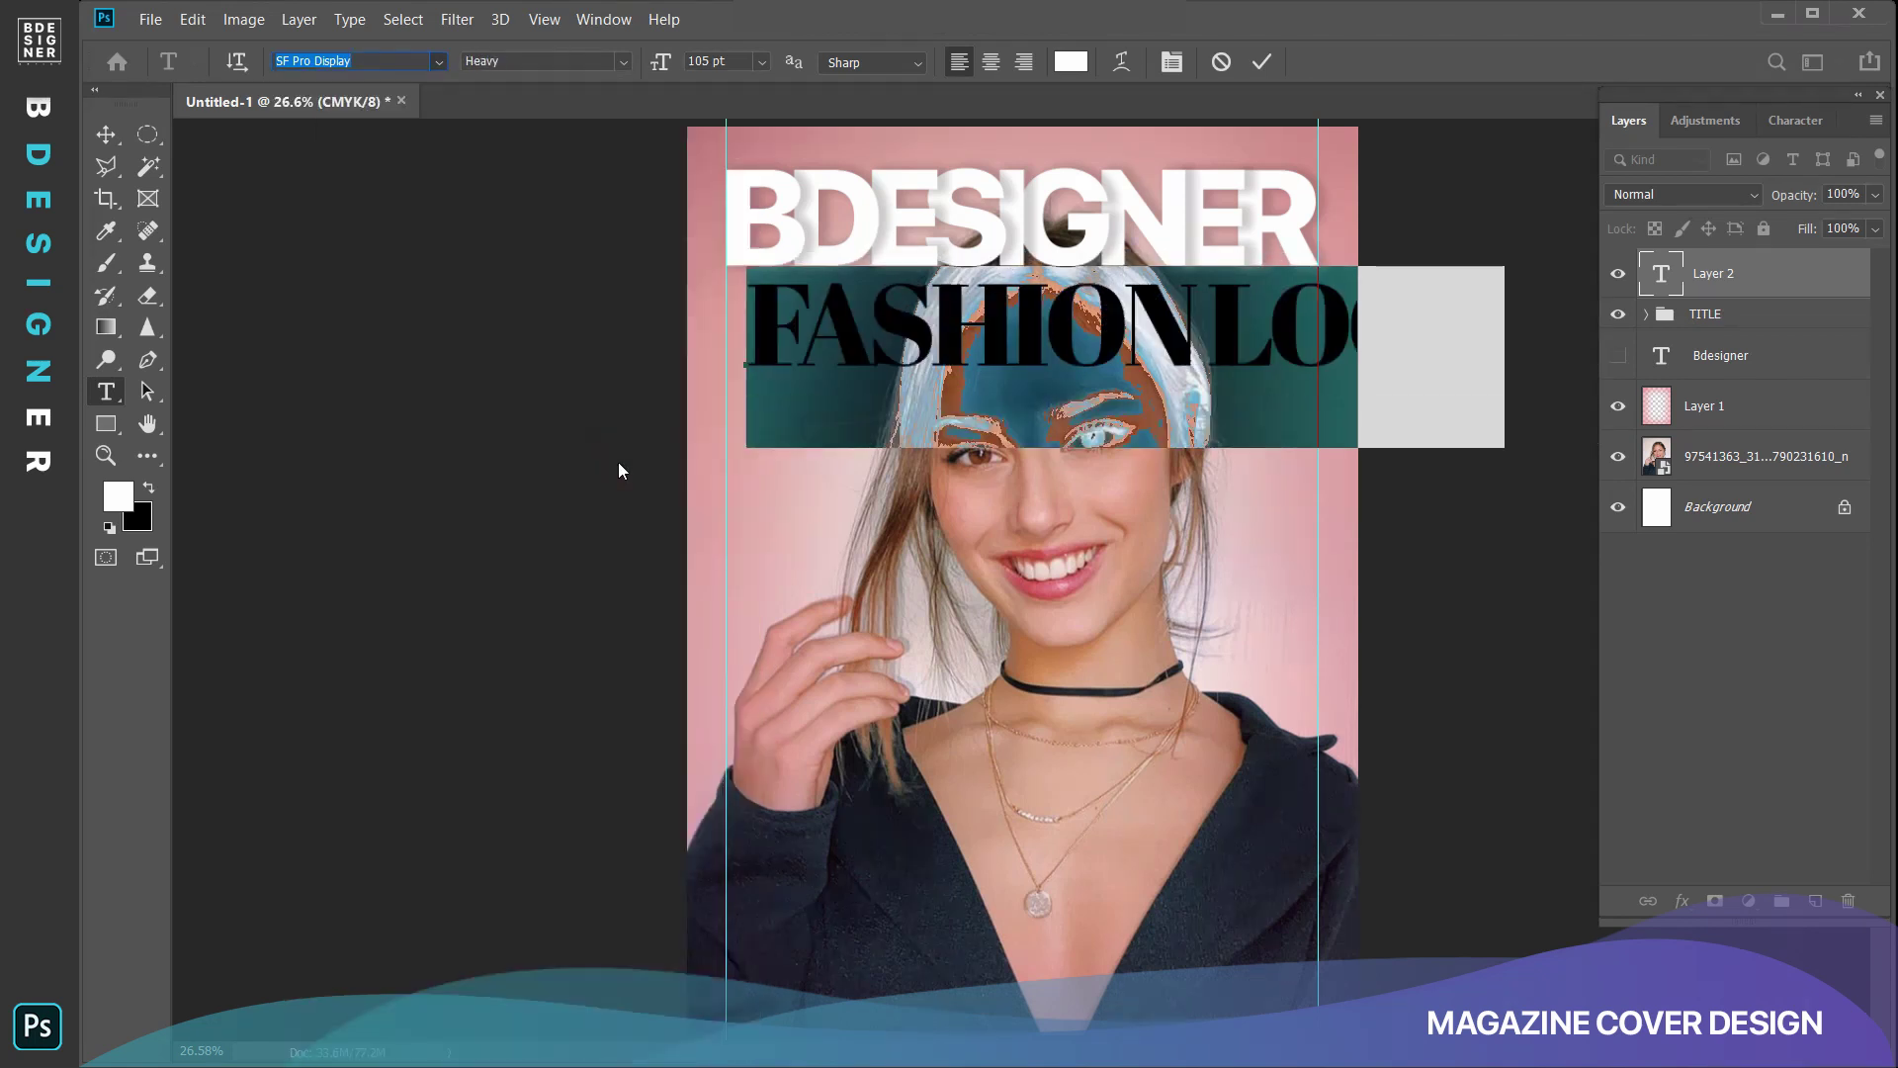
Break the headline into FASHION over LOOK and size it at 50 pt.
left_click_drag(662, 62, 568, 59)
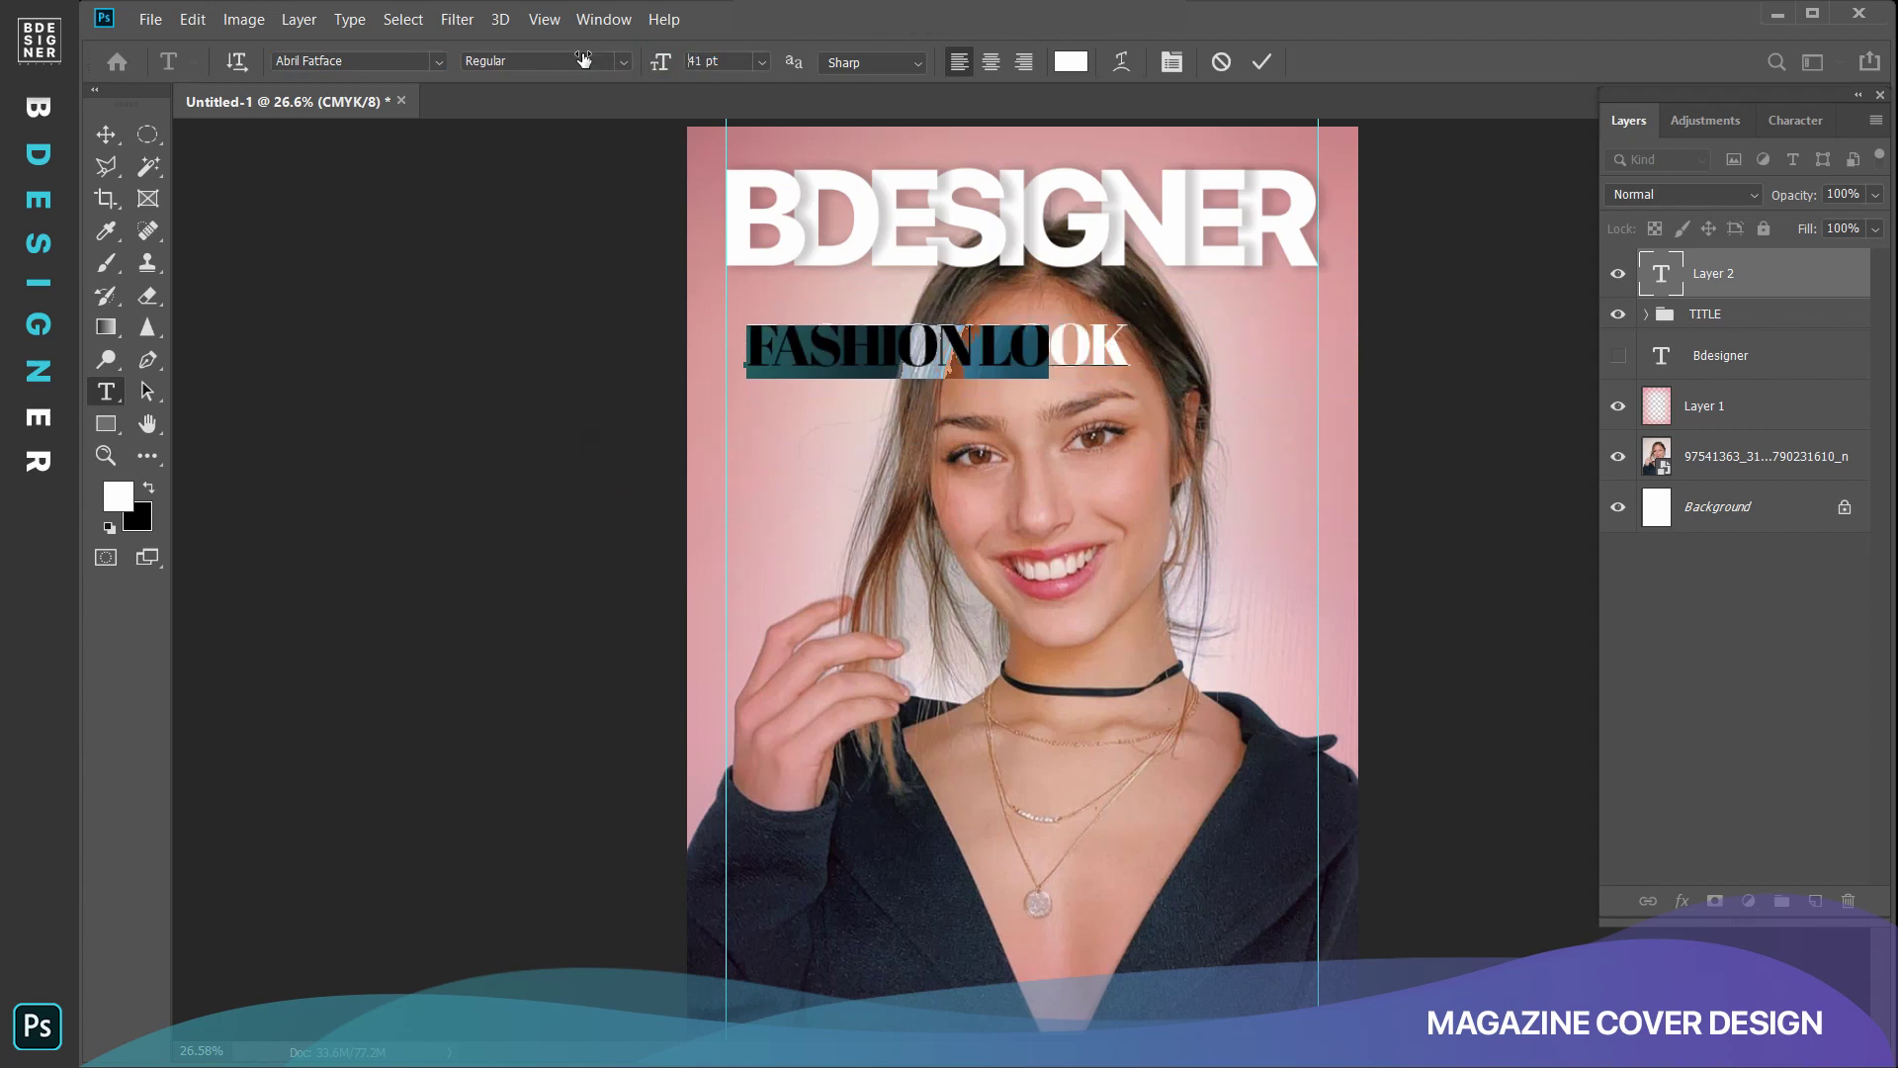
left_click(899, 351)
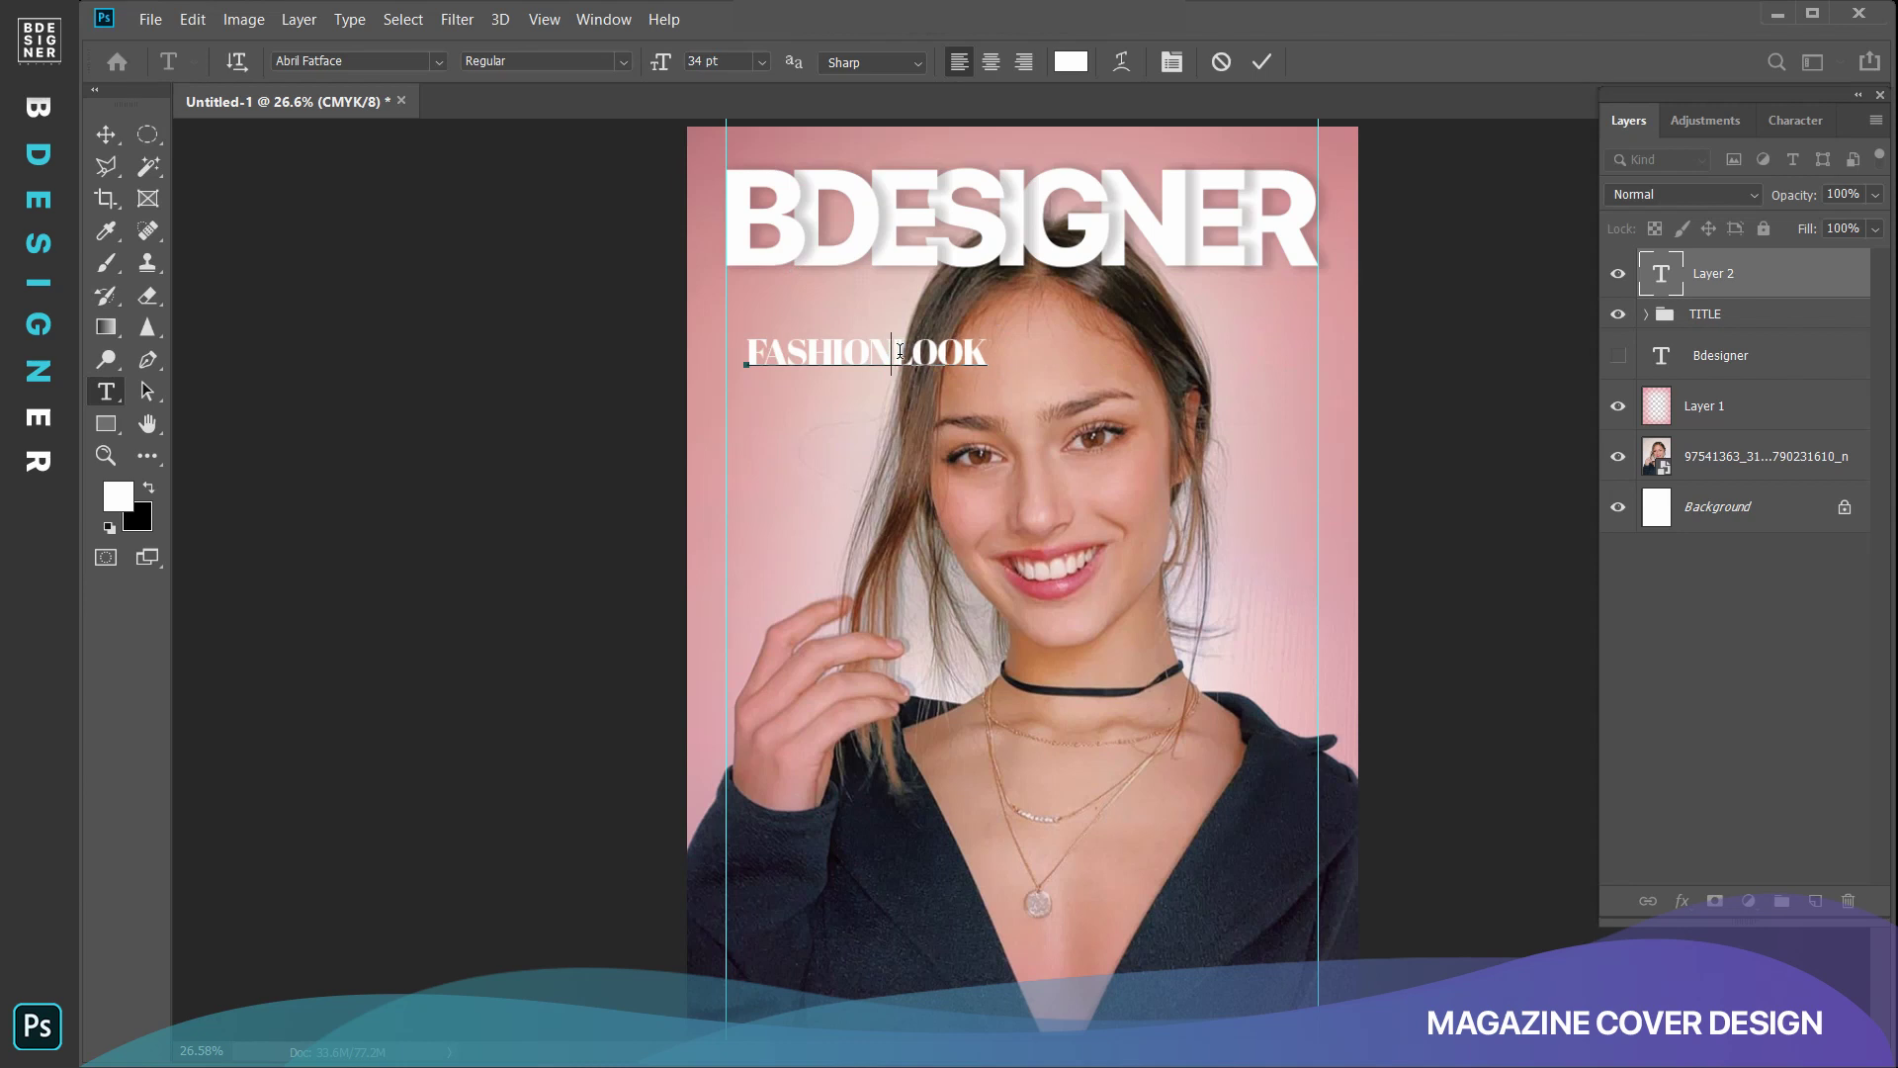
key("Return")
key("ctrl+a")
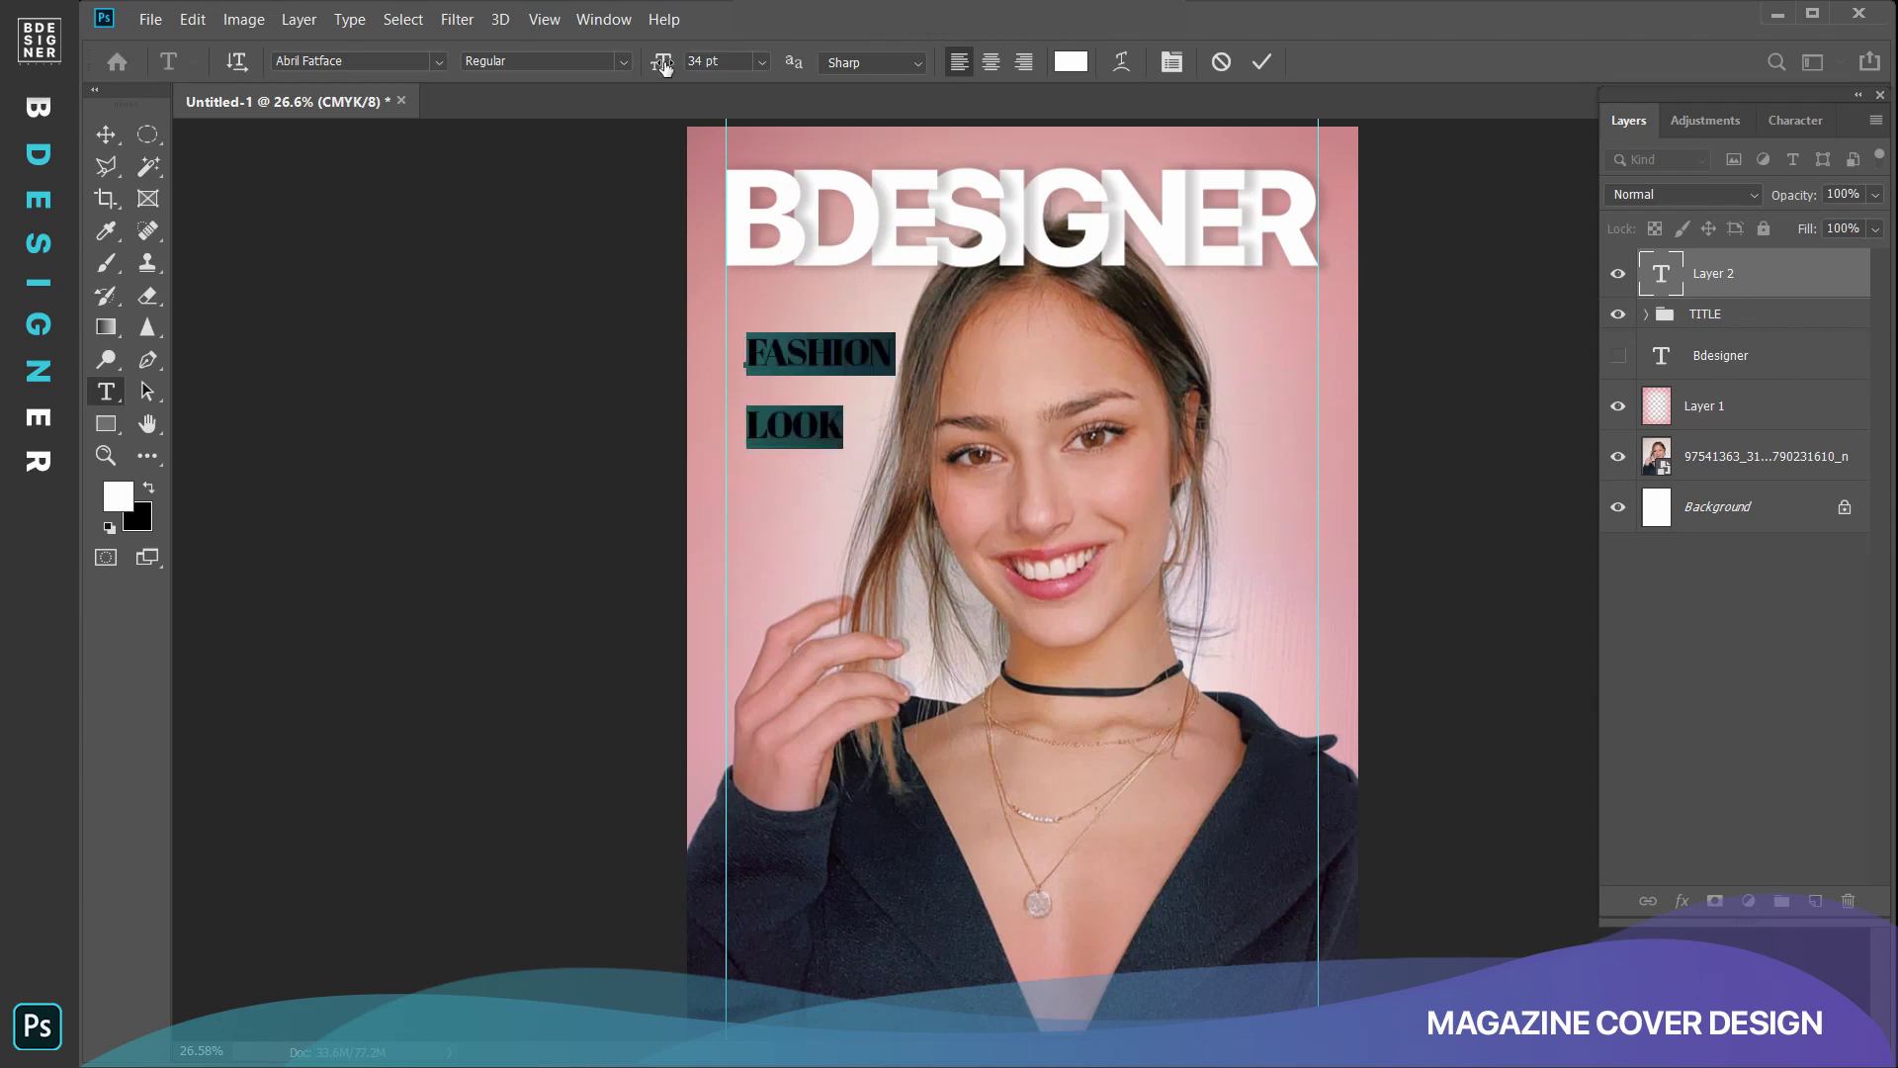
left_click_drag(664, 65, 684, 68)
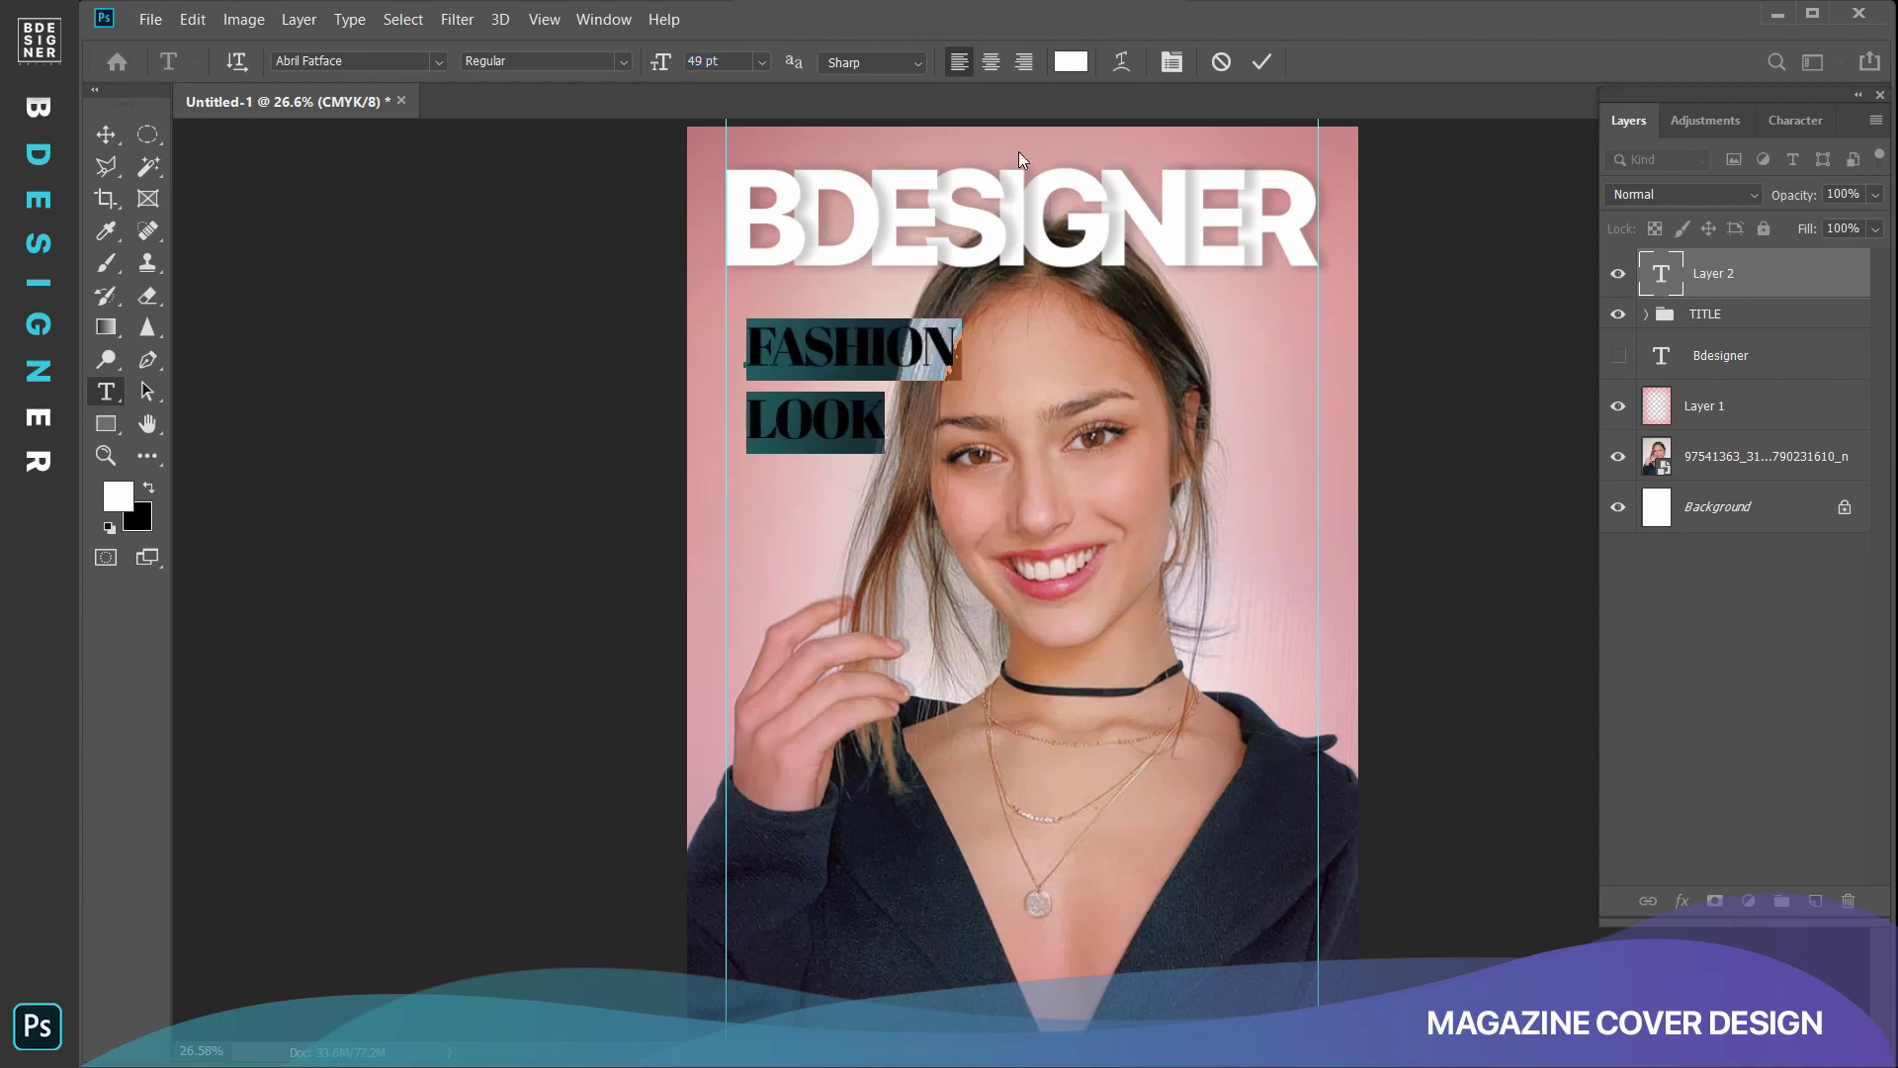
key("Up")
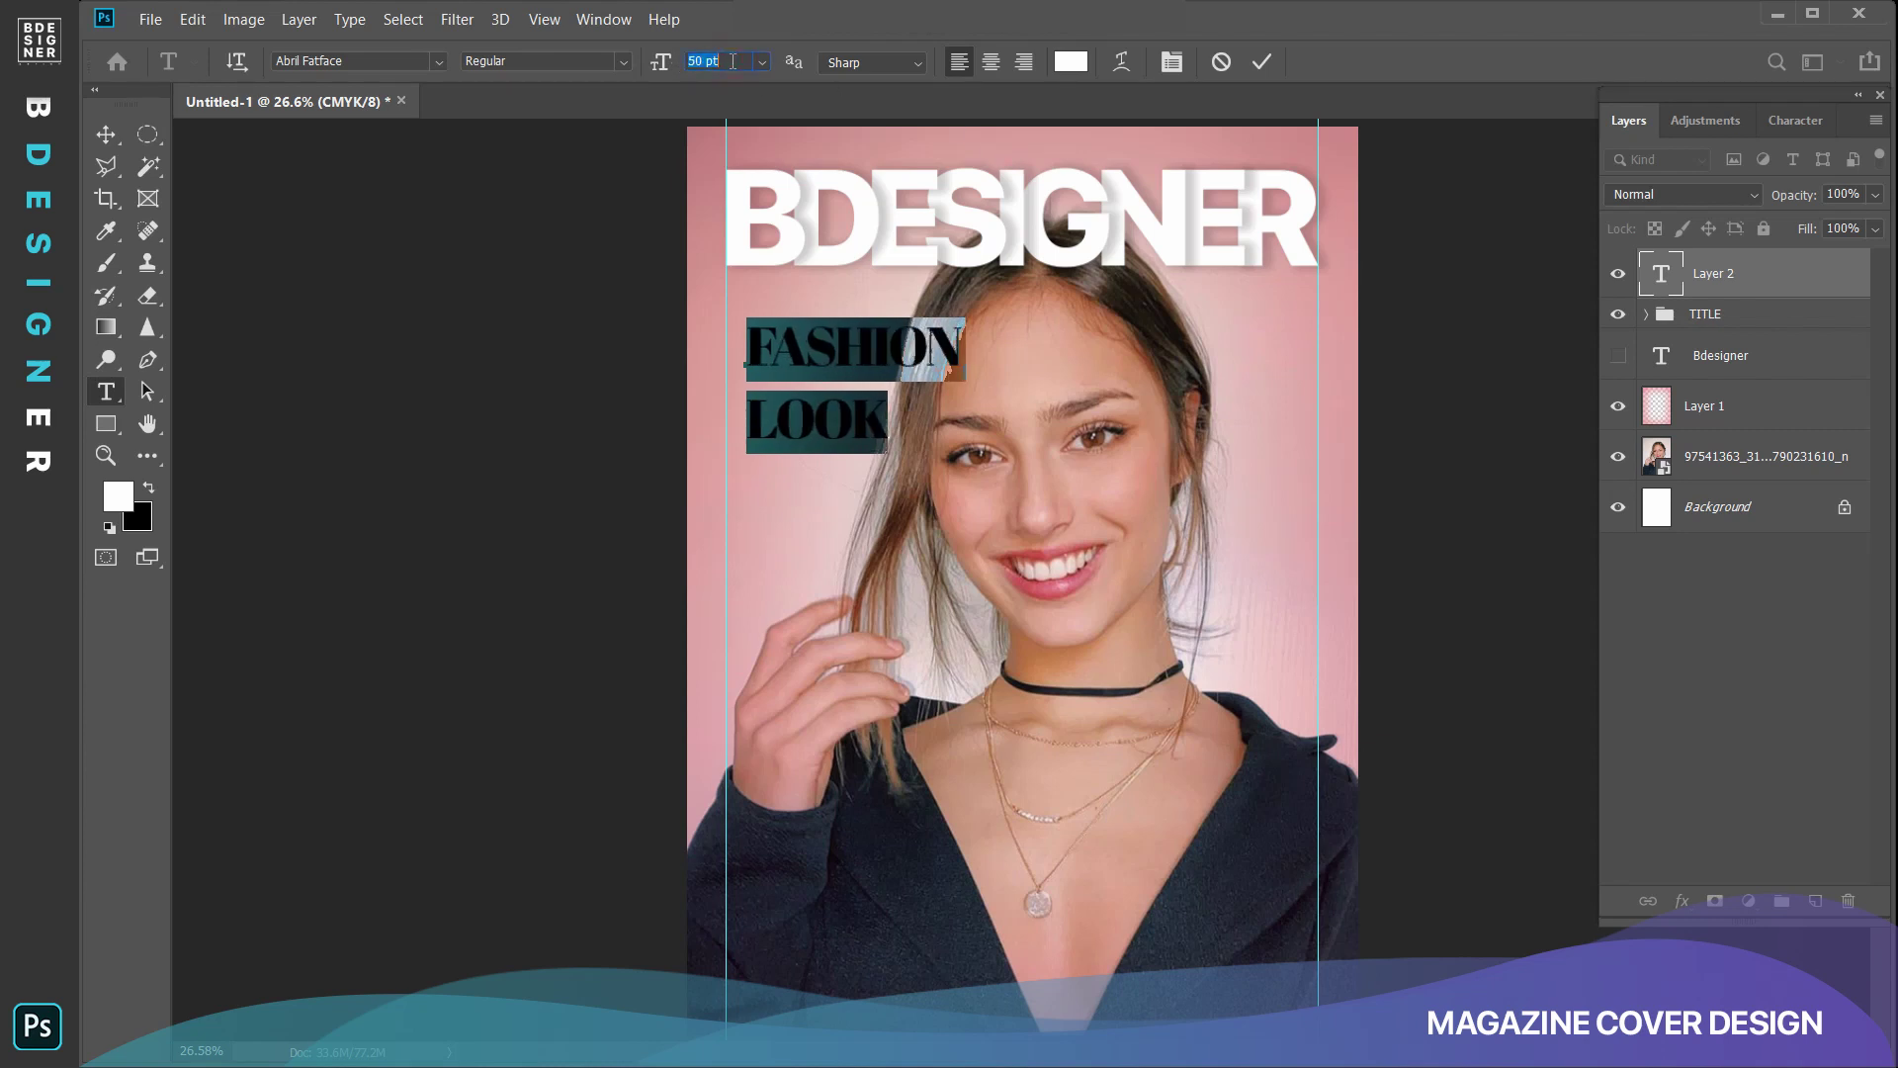
Tighten the headline leading to 42 pt and nudge it slightly left.
left_click(1787, 120)
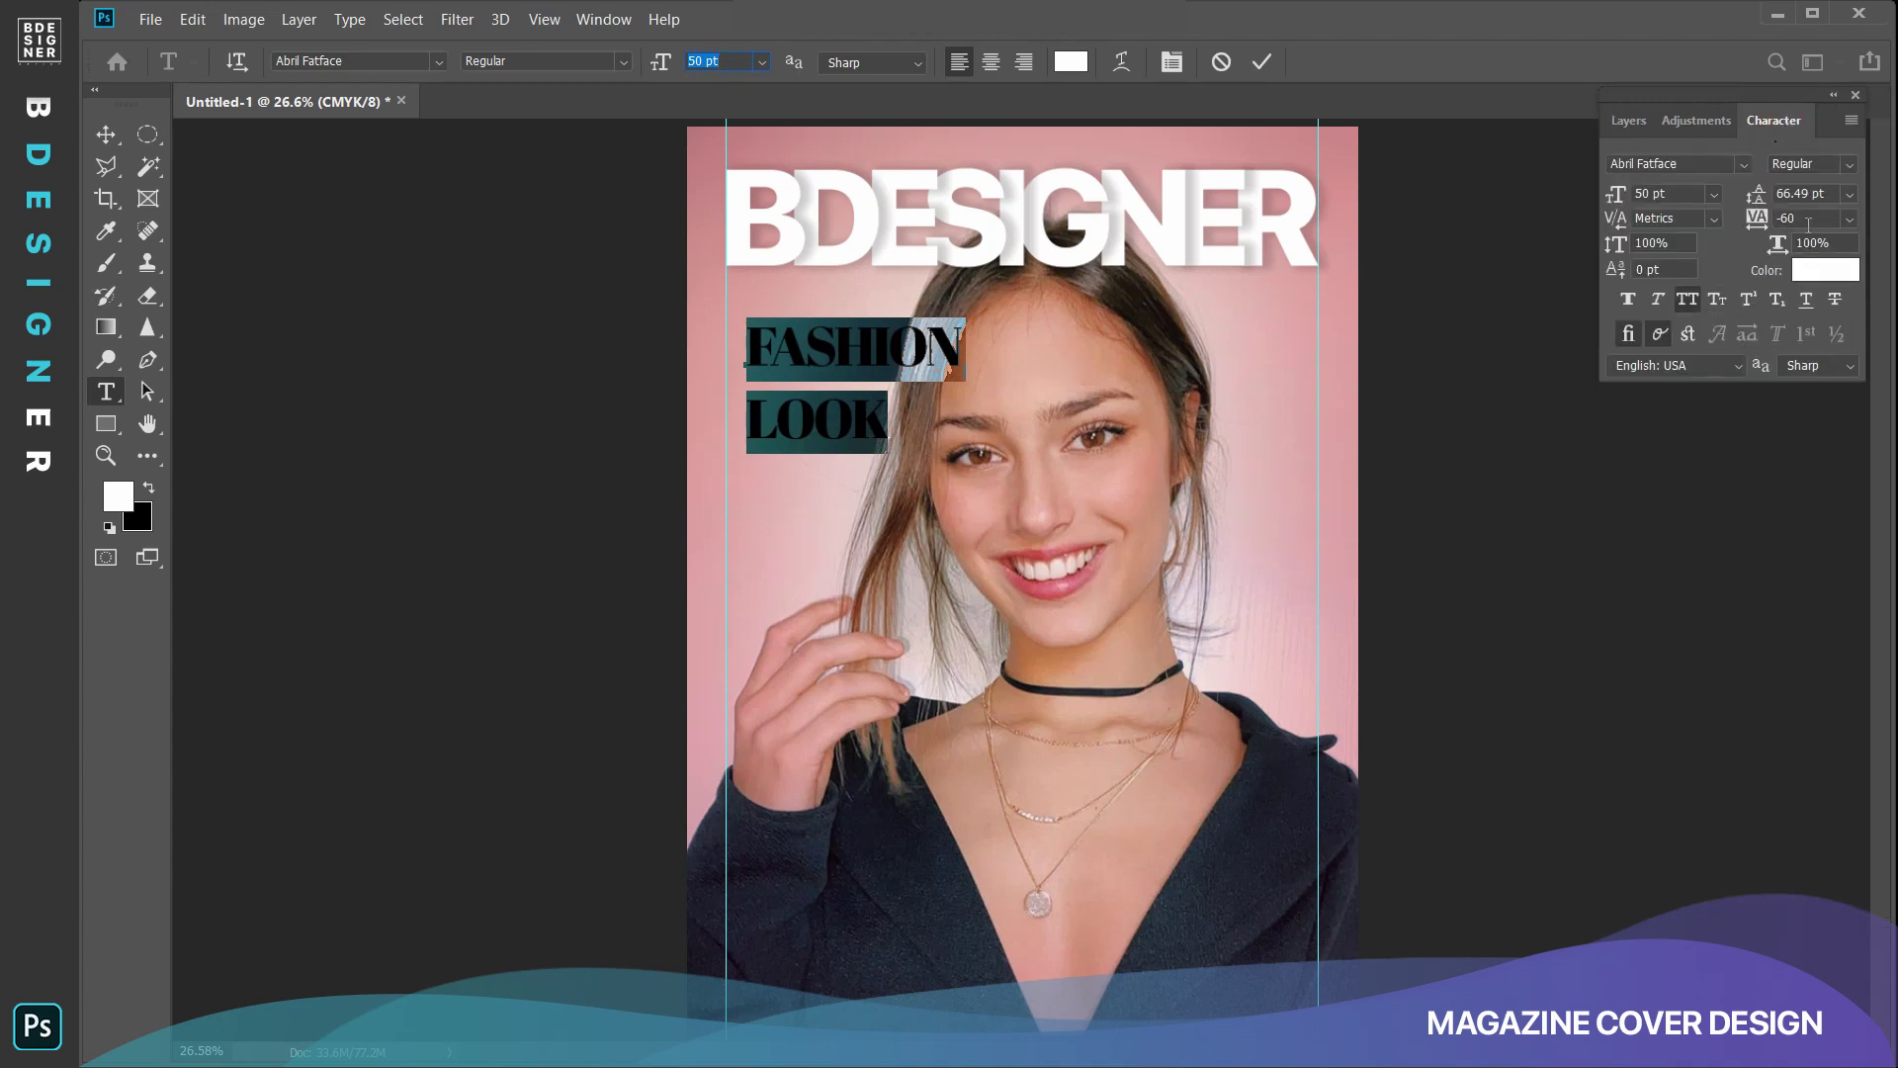
left_click(1836, 195)
key("Up")
key("Down")
key("Down")
key("Down")
key("Down")
key("Down")
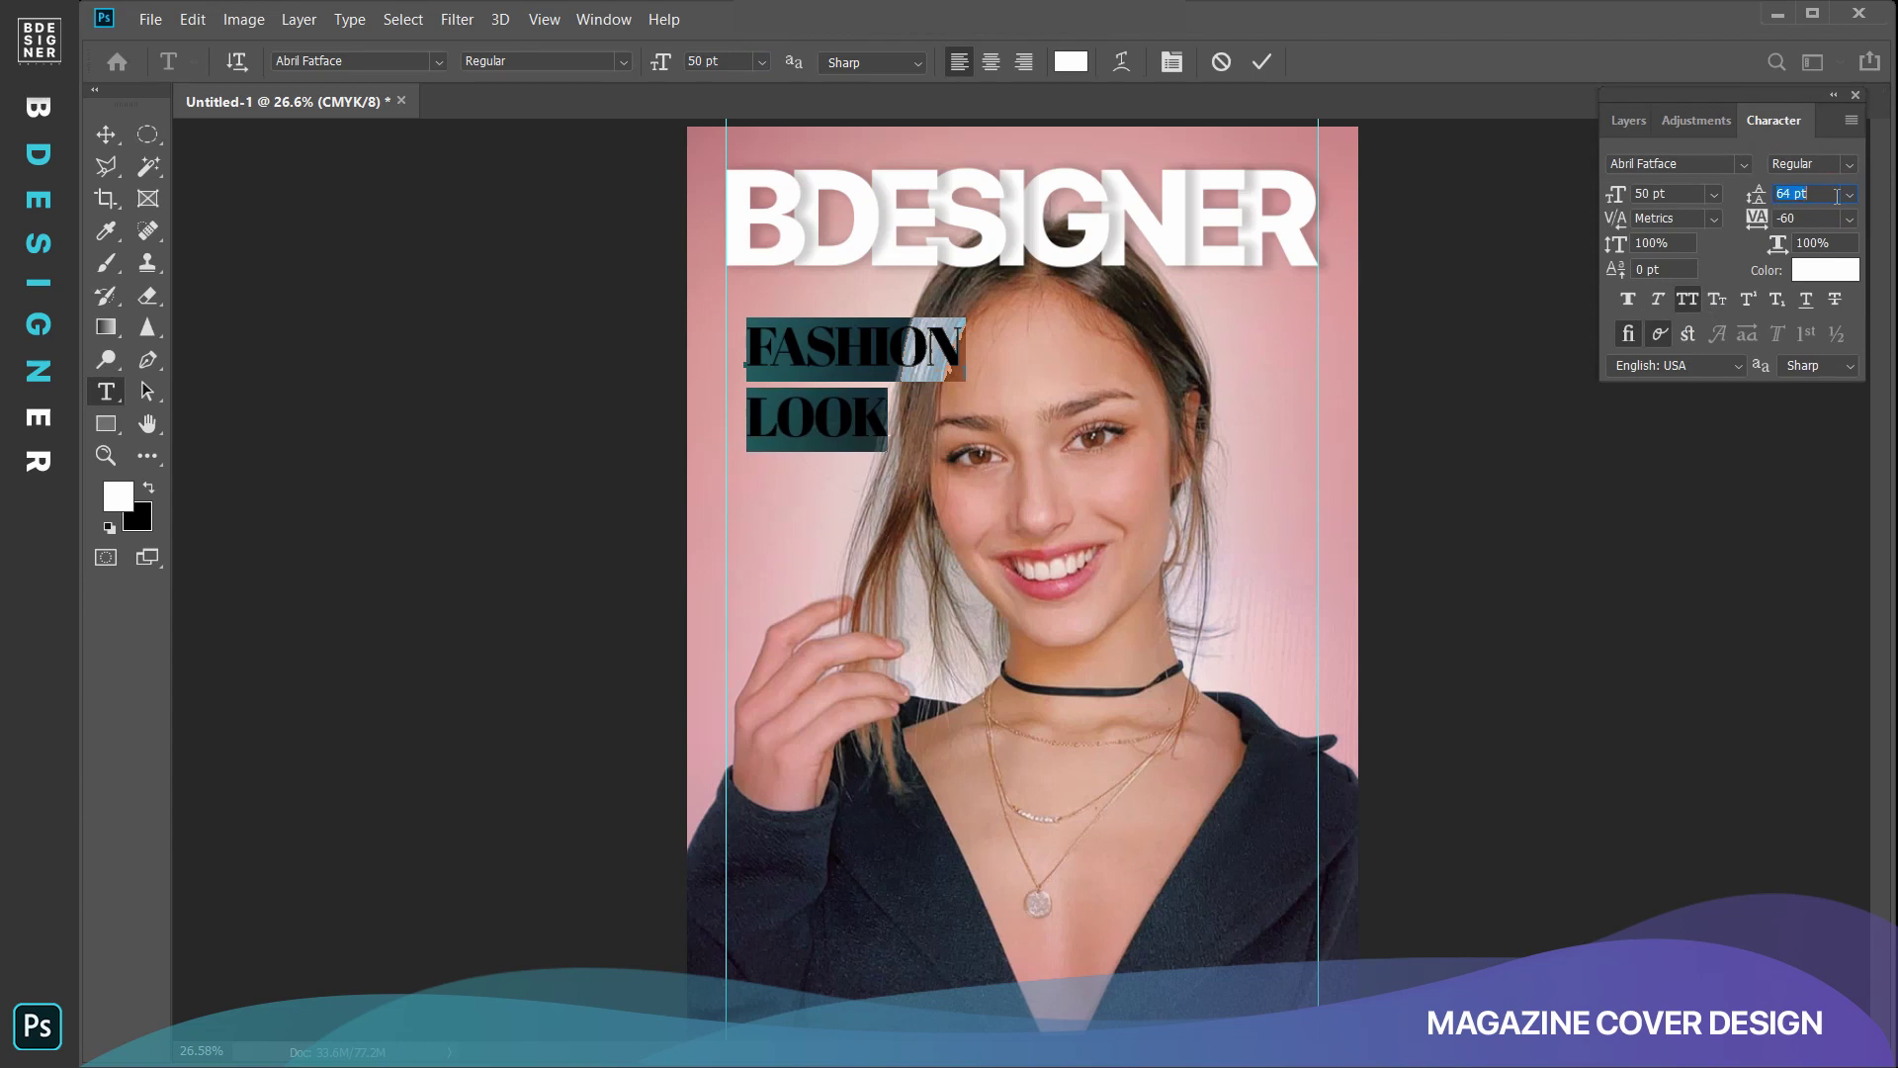
key("Down")
key("Down")
key("Down")
key("Down")
key("Down")
key("Down")
key("Down")
key("Down")
key("Down")
key("Down")
key("Down")
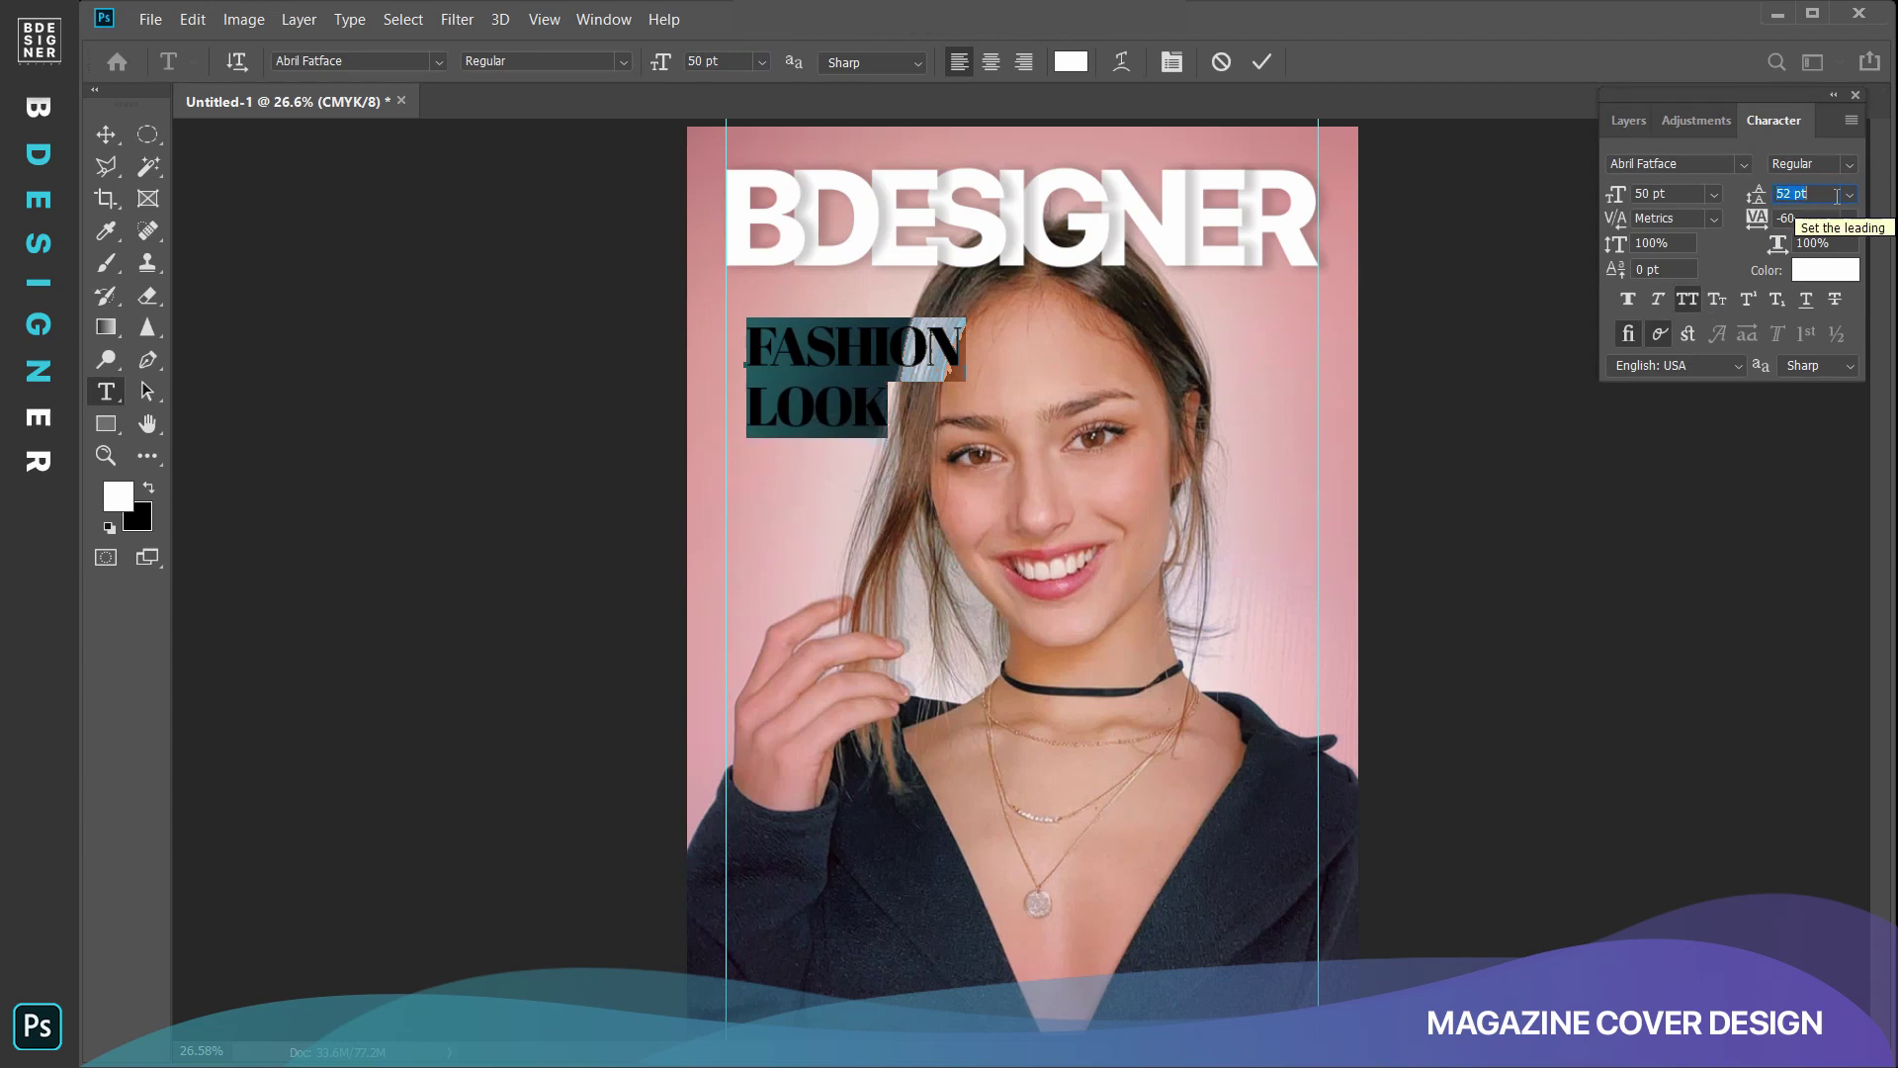
key("Down")
key("Down")
key("Down")
key("Down")
key("Down")
key("Down")
key("Down")
key("Down")
key("Down")
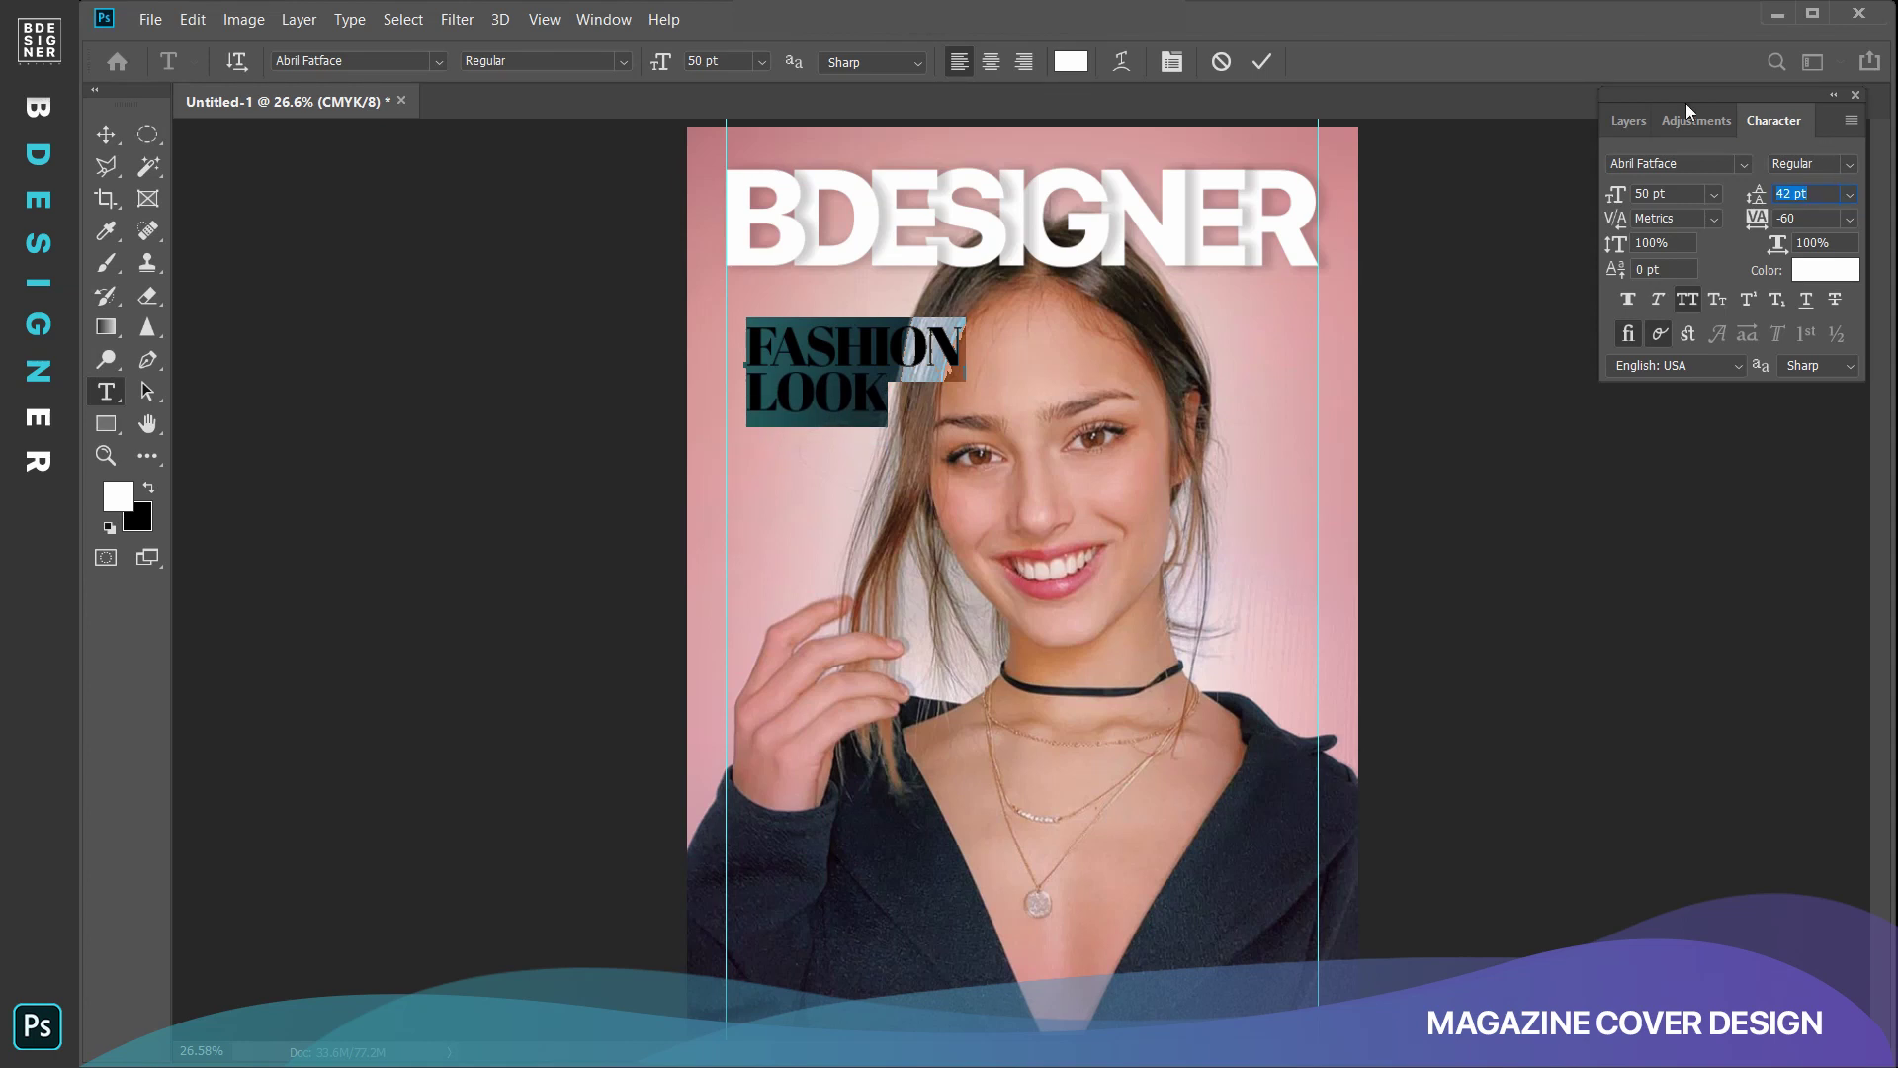
left_click(1615, 122)
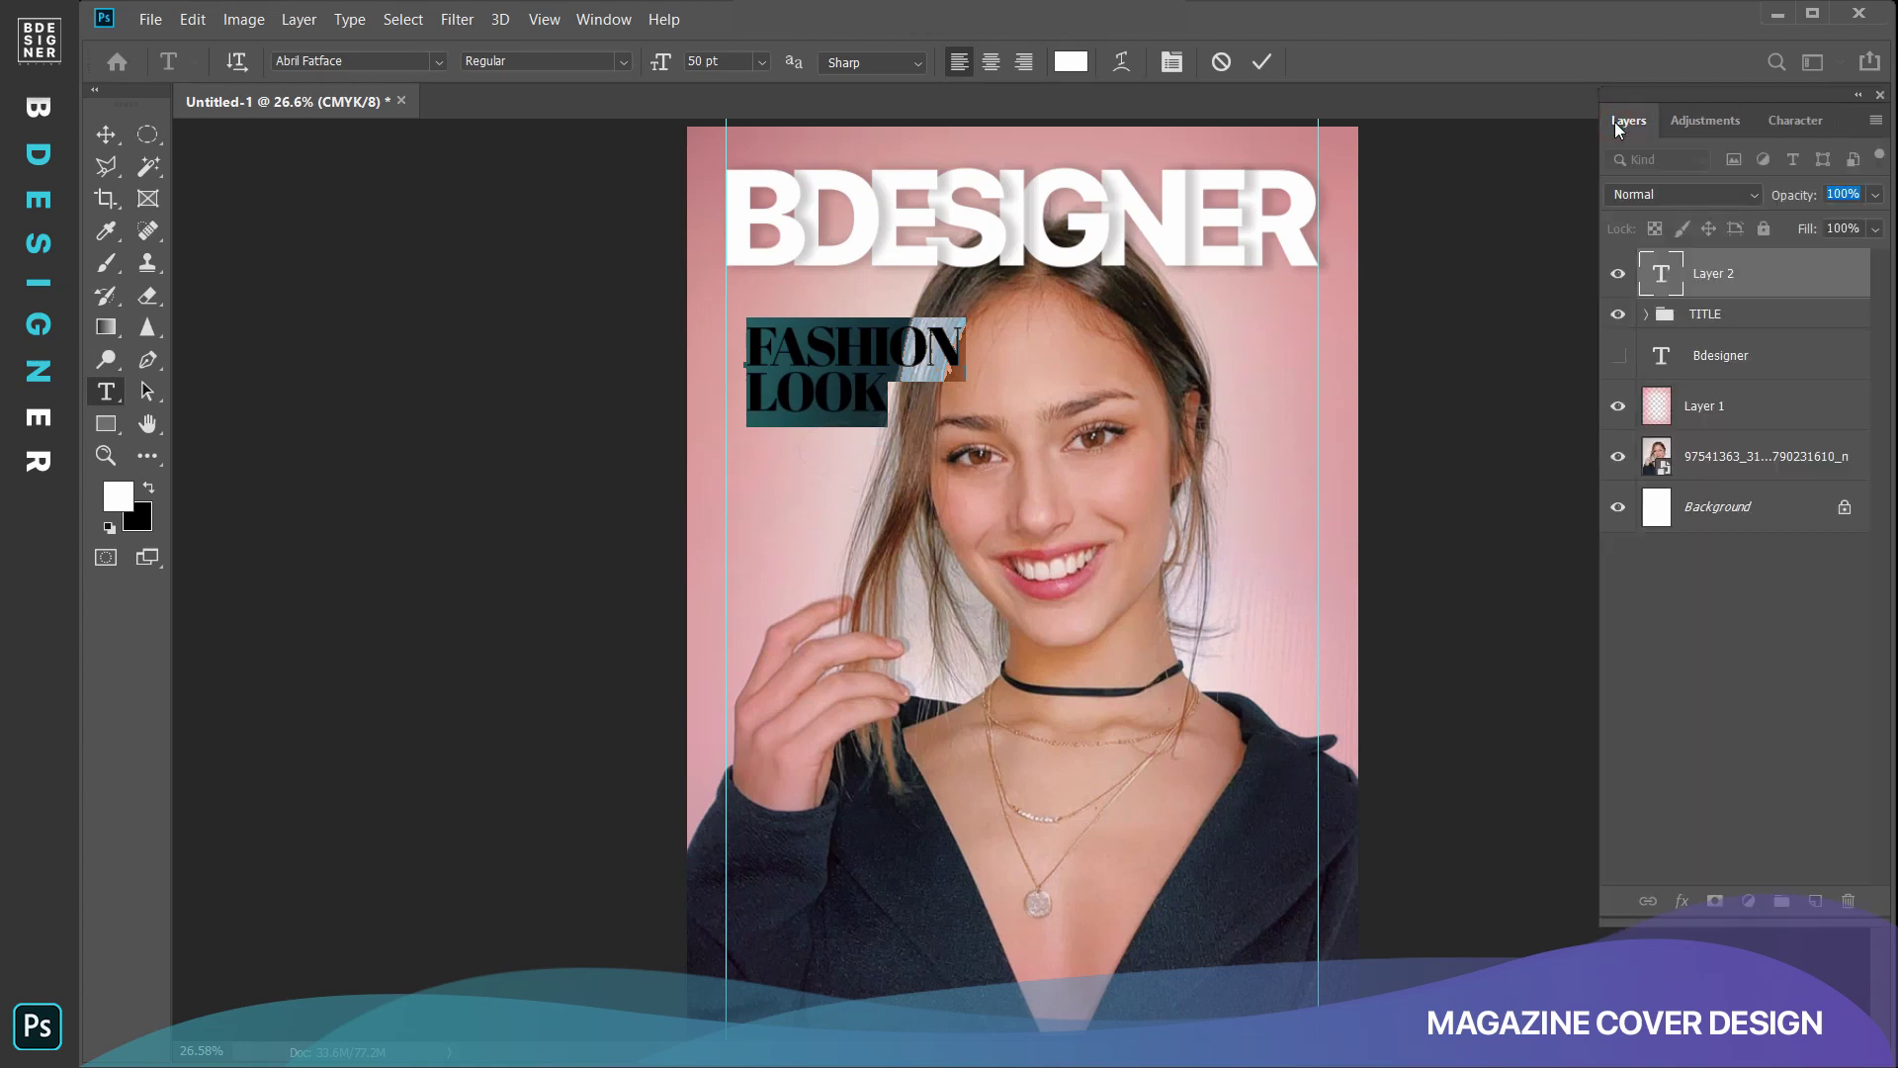
left_click(111, 132)
left_click_drag(871, 349, 858, 359)
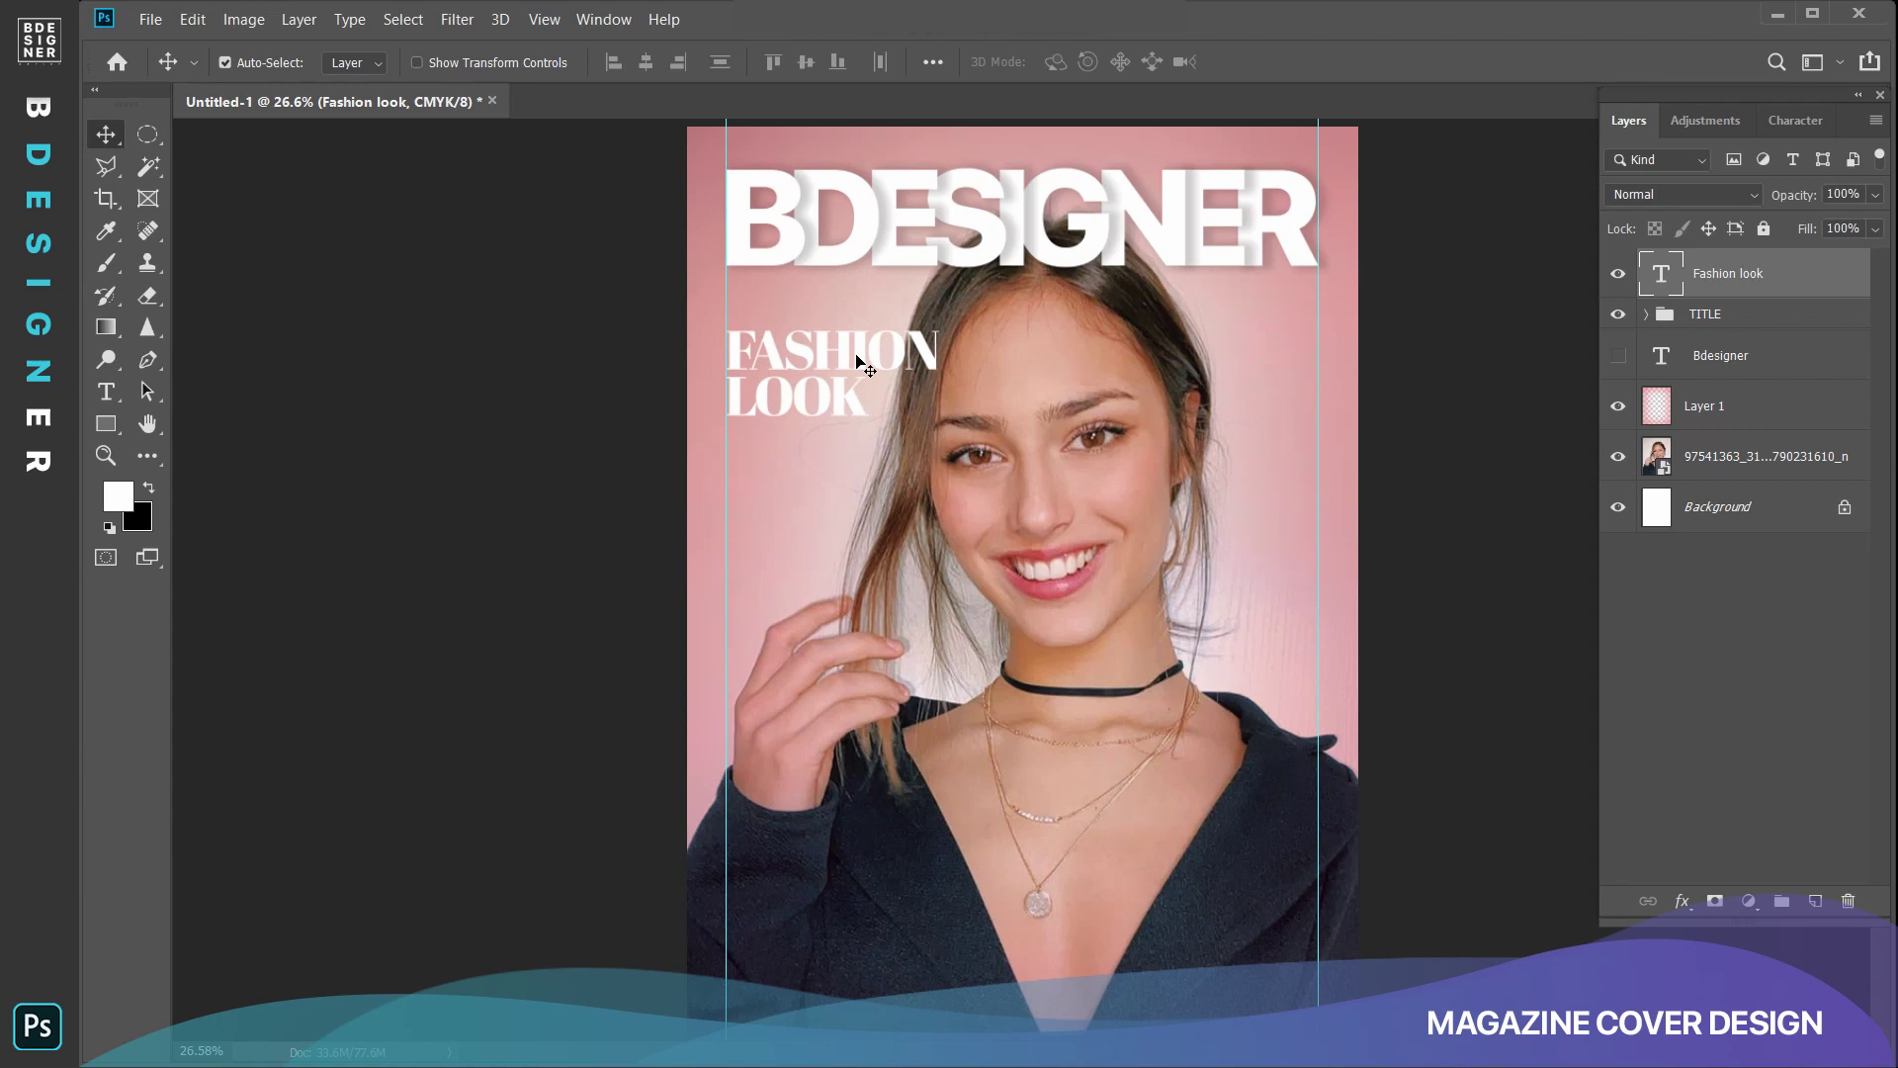
Turn off All Caps so the headline reads Fashion look, and loosen tracking from -60 to -20.
left_click(106, 391)
left_click(786, 363)
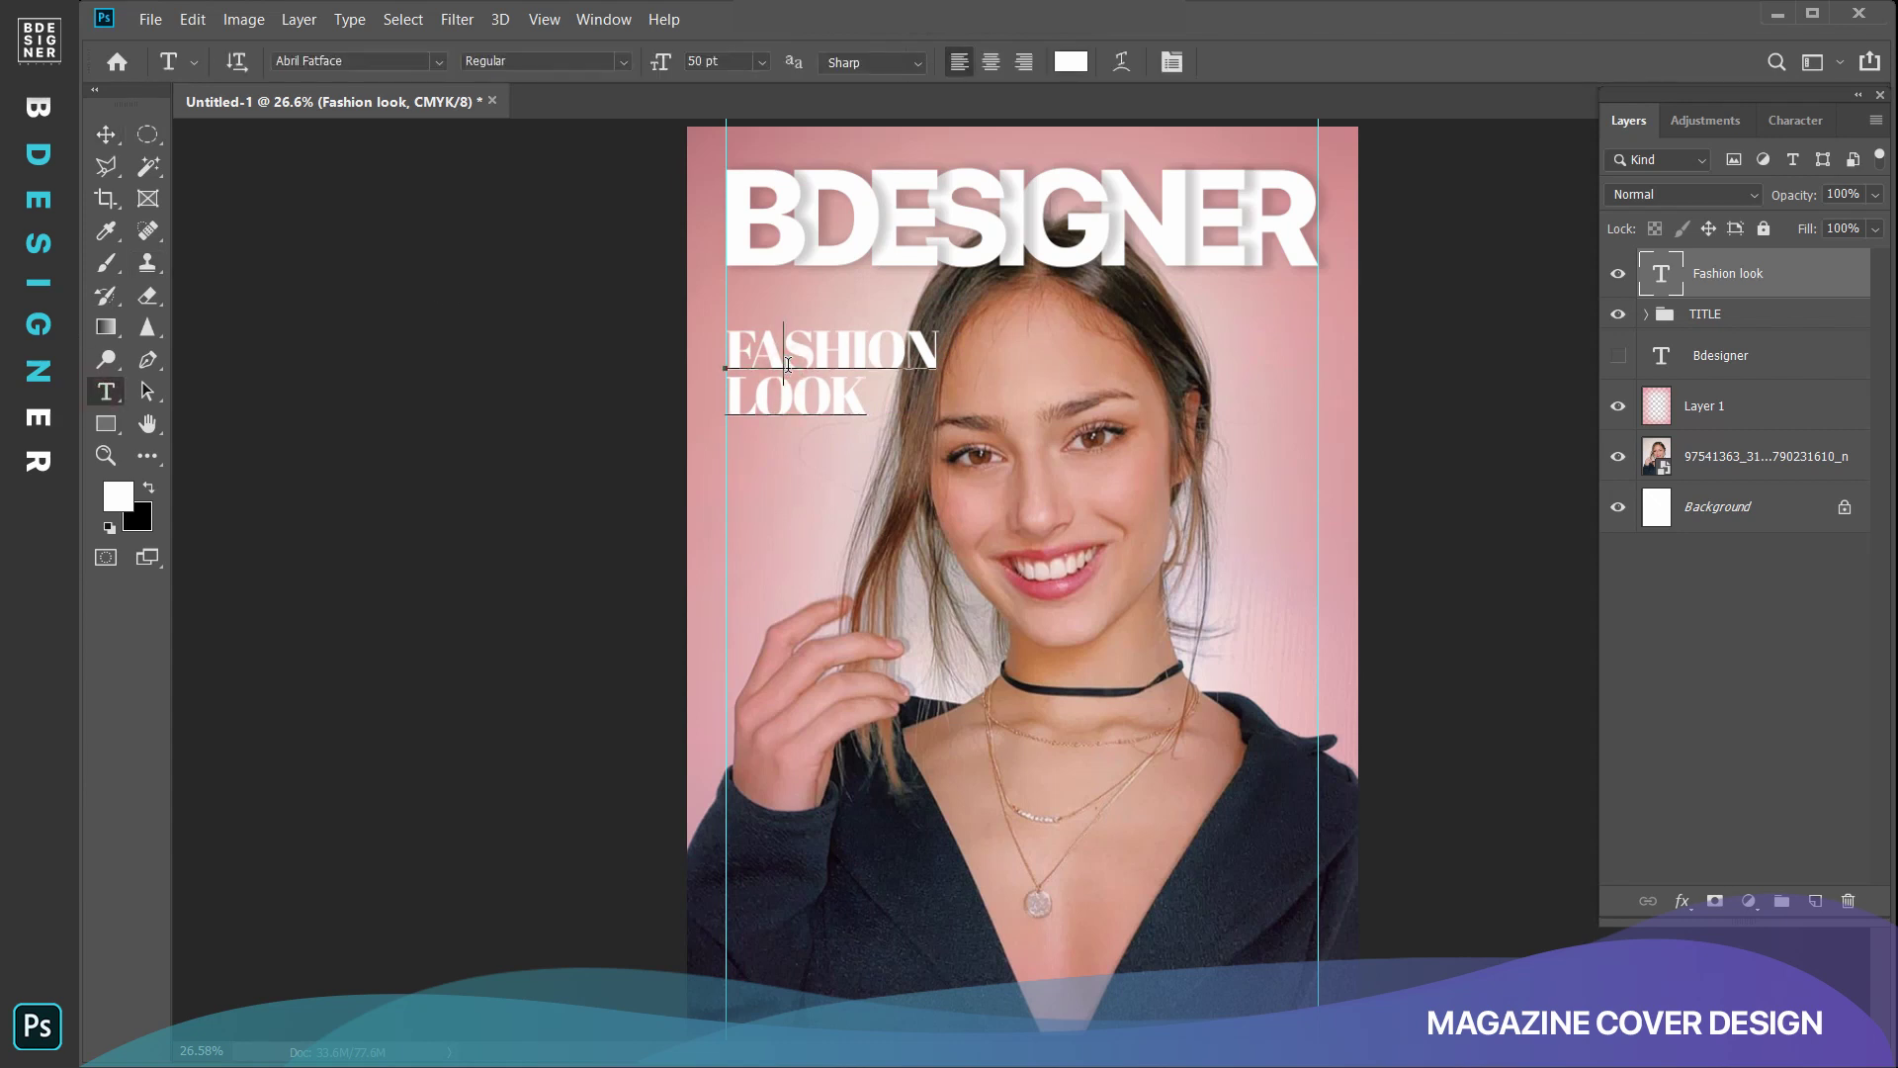
key("ctrl+a")
left_click(1793, 120)
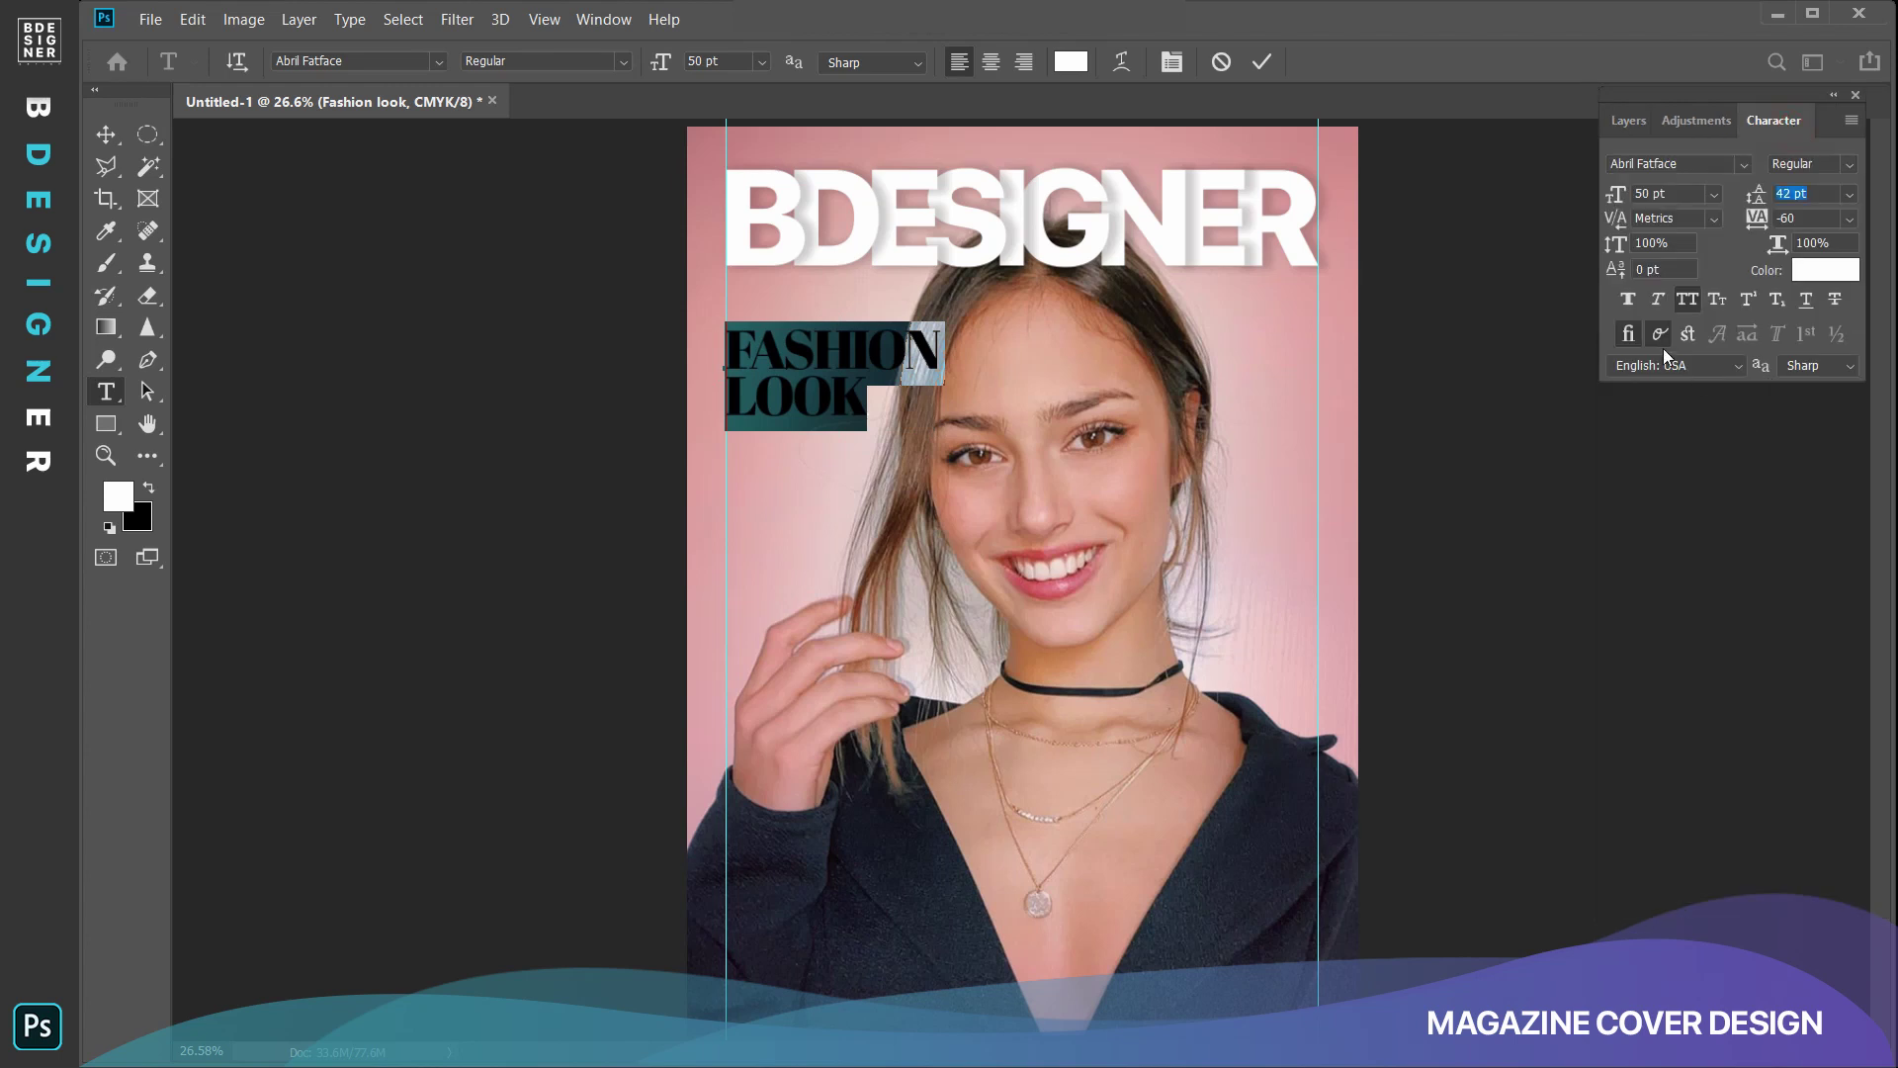
left_click(1689, 307)
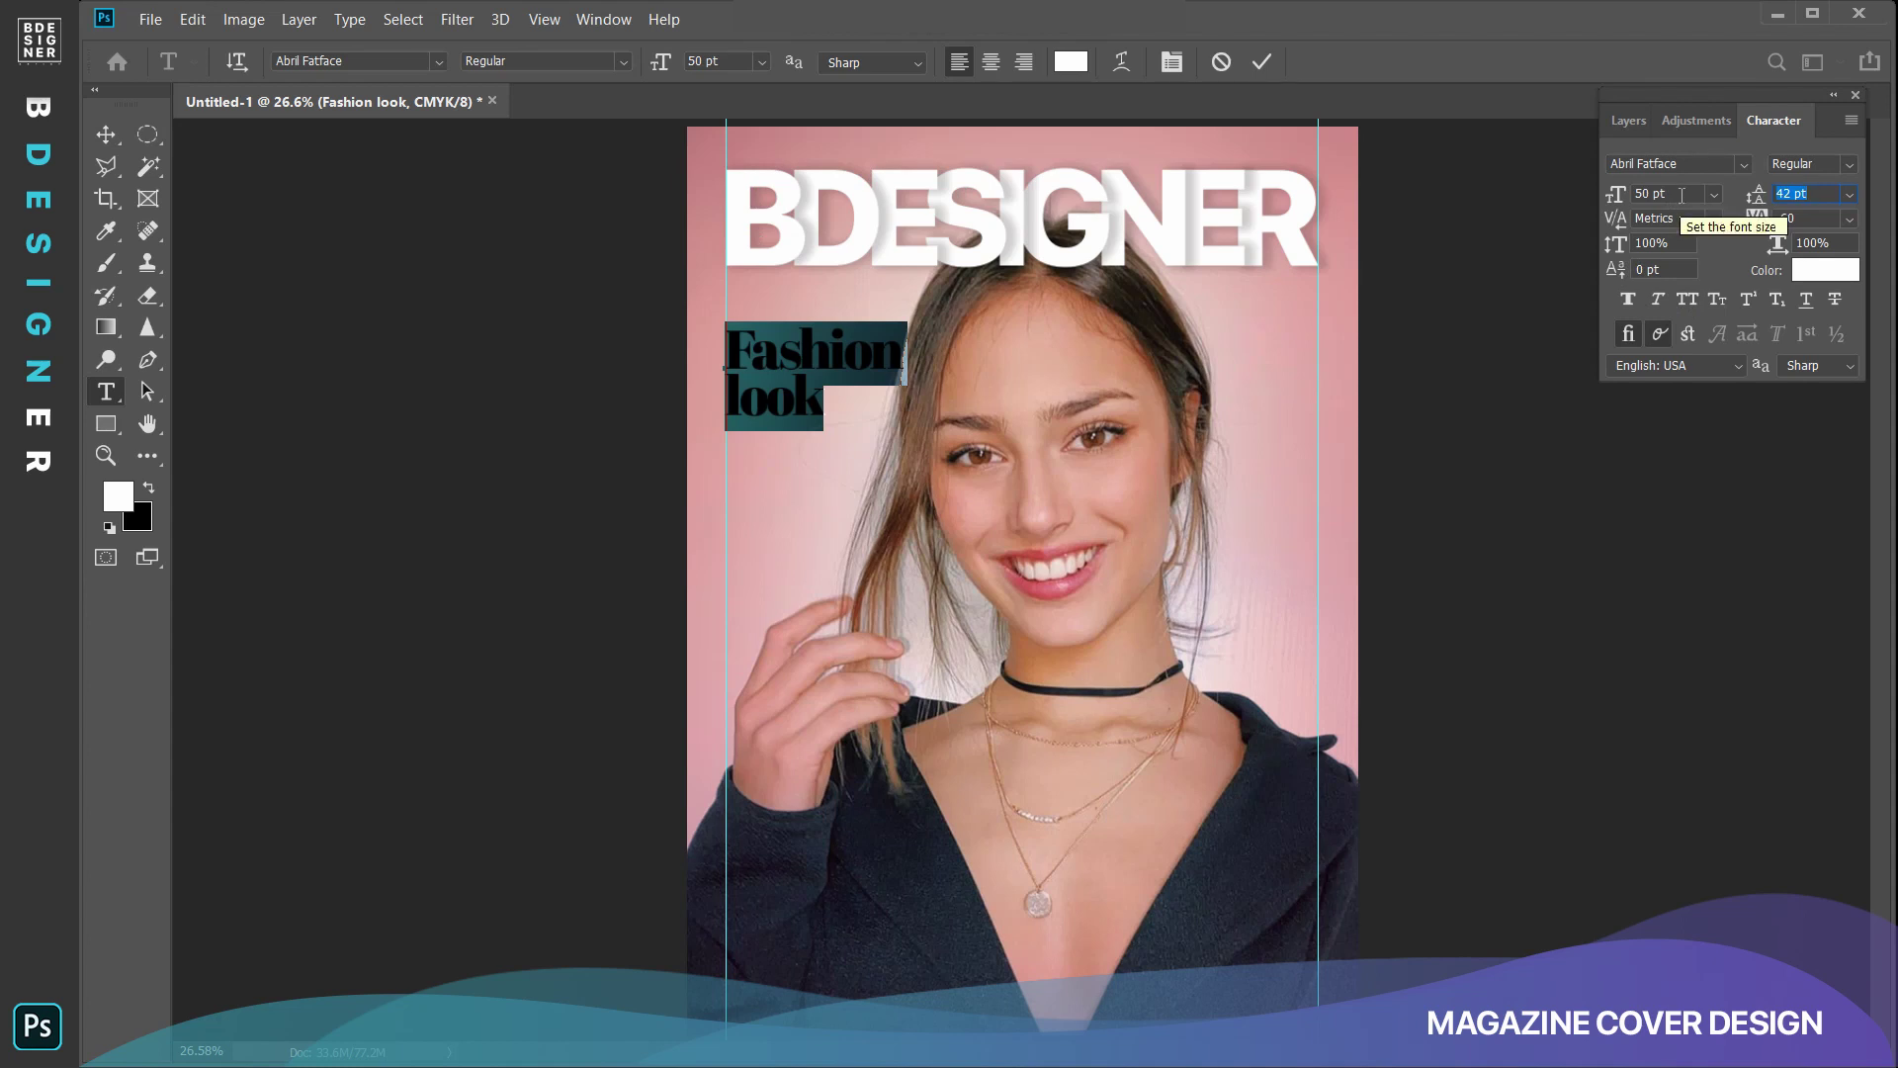
type("-60")
key("Return")
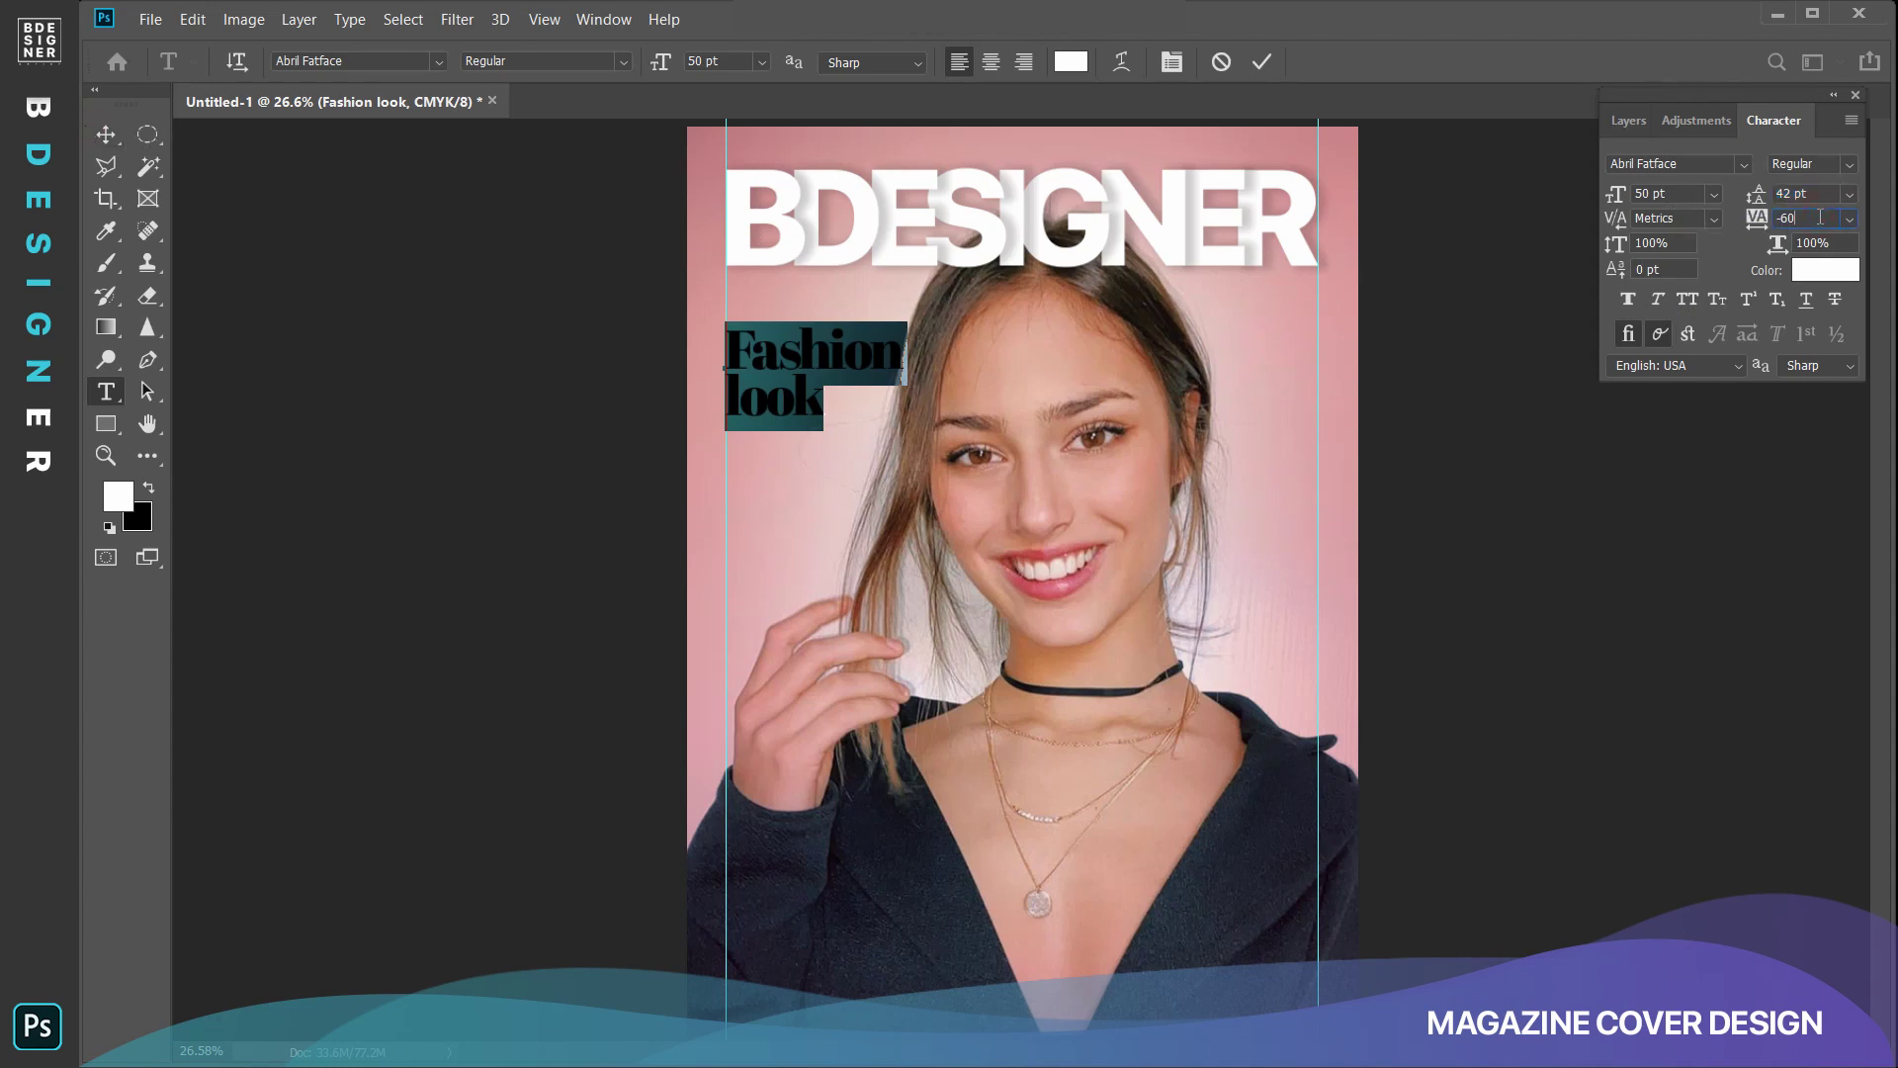
key("Return")
key("Up")
key("Up")
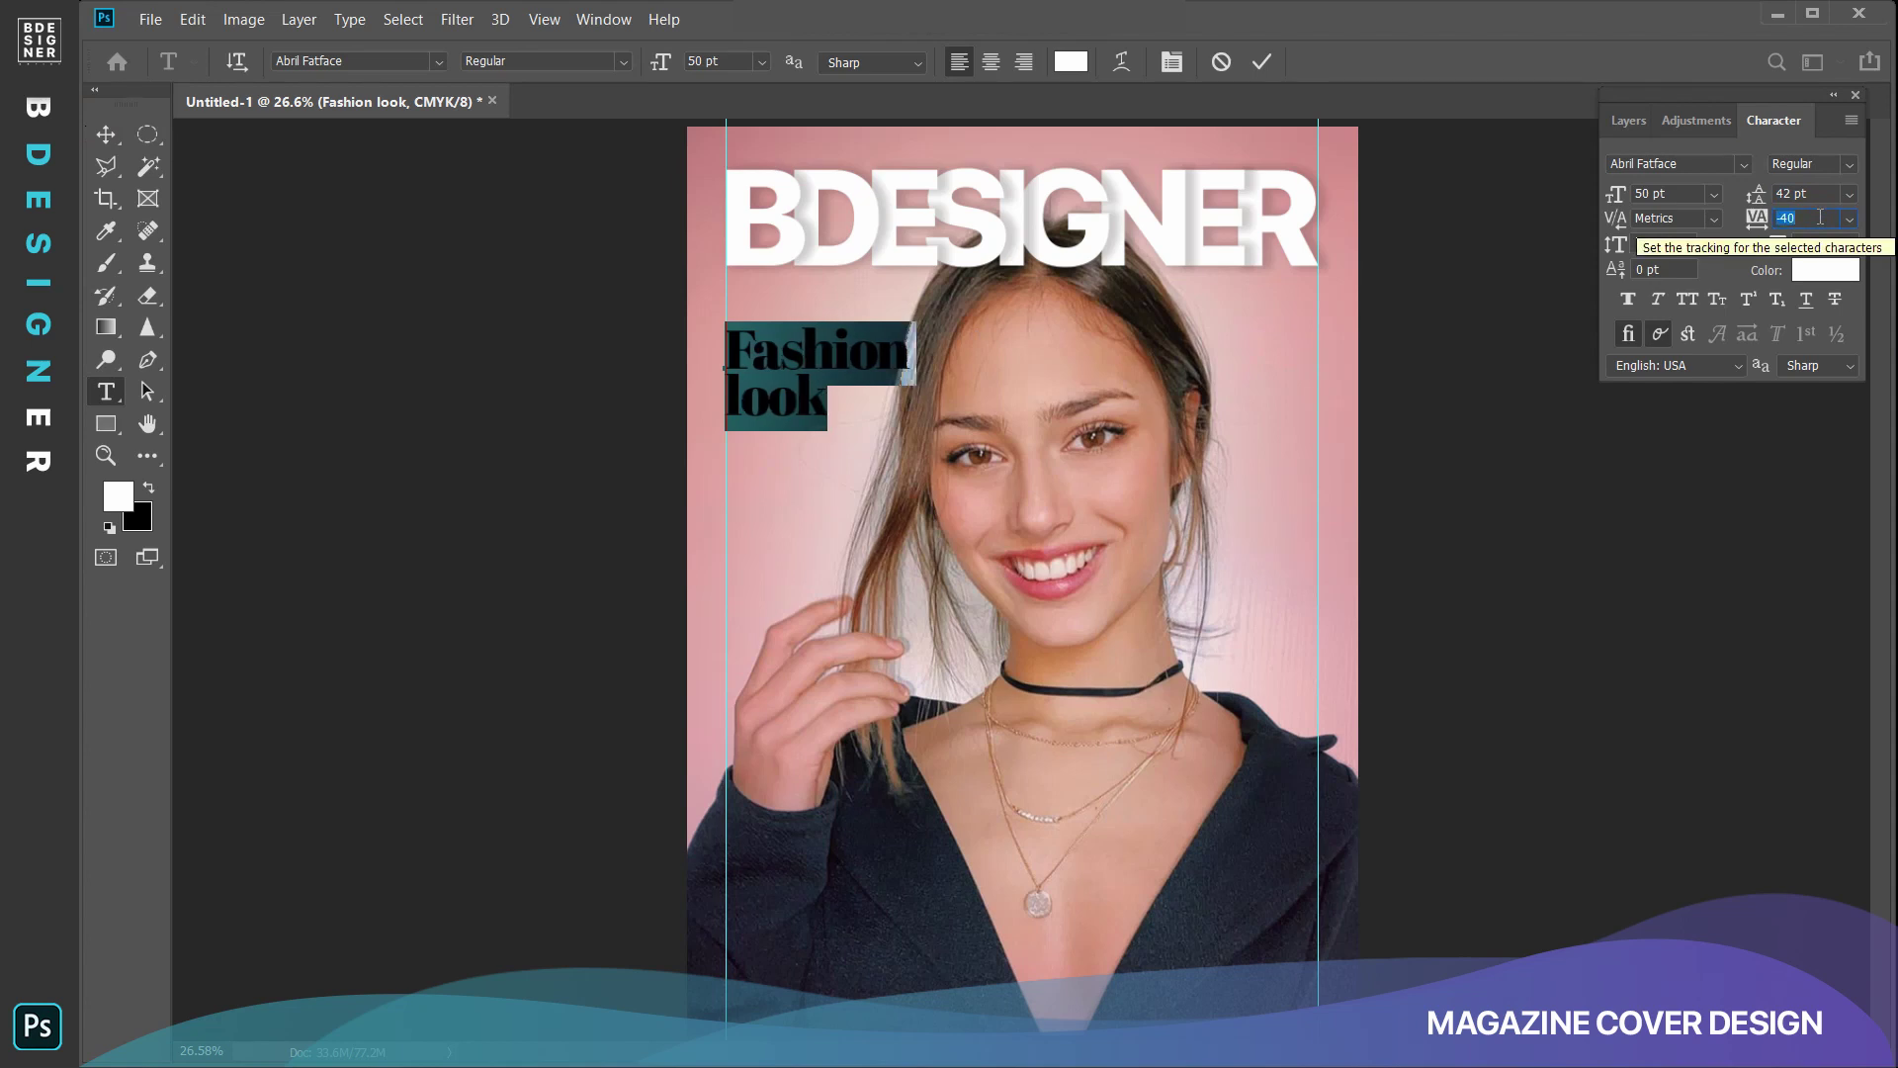
key("Up")
key("Up")
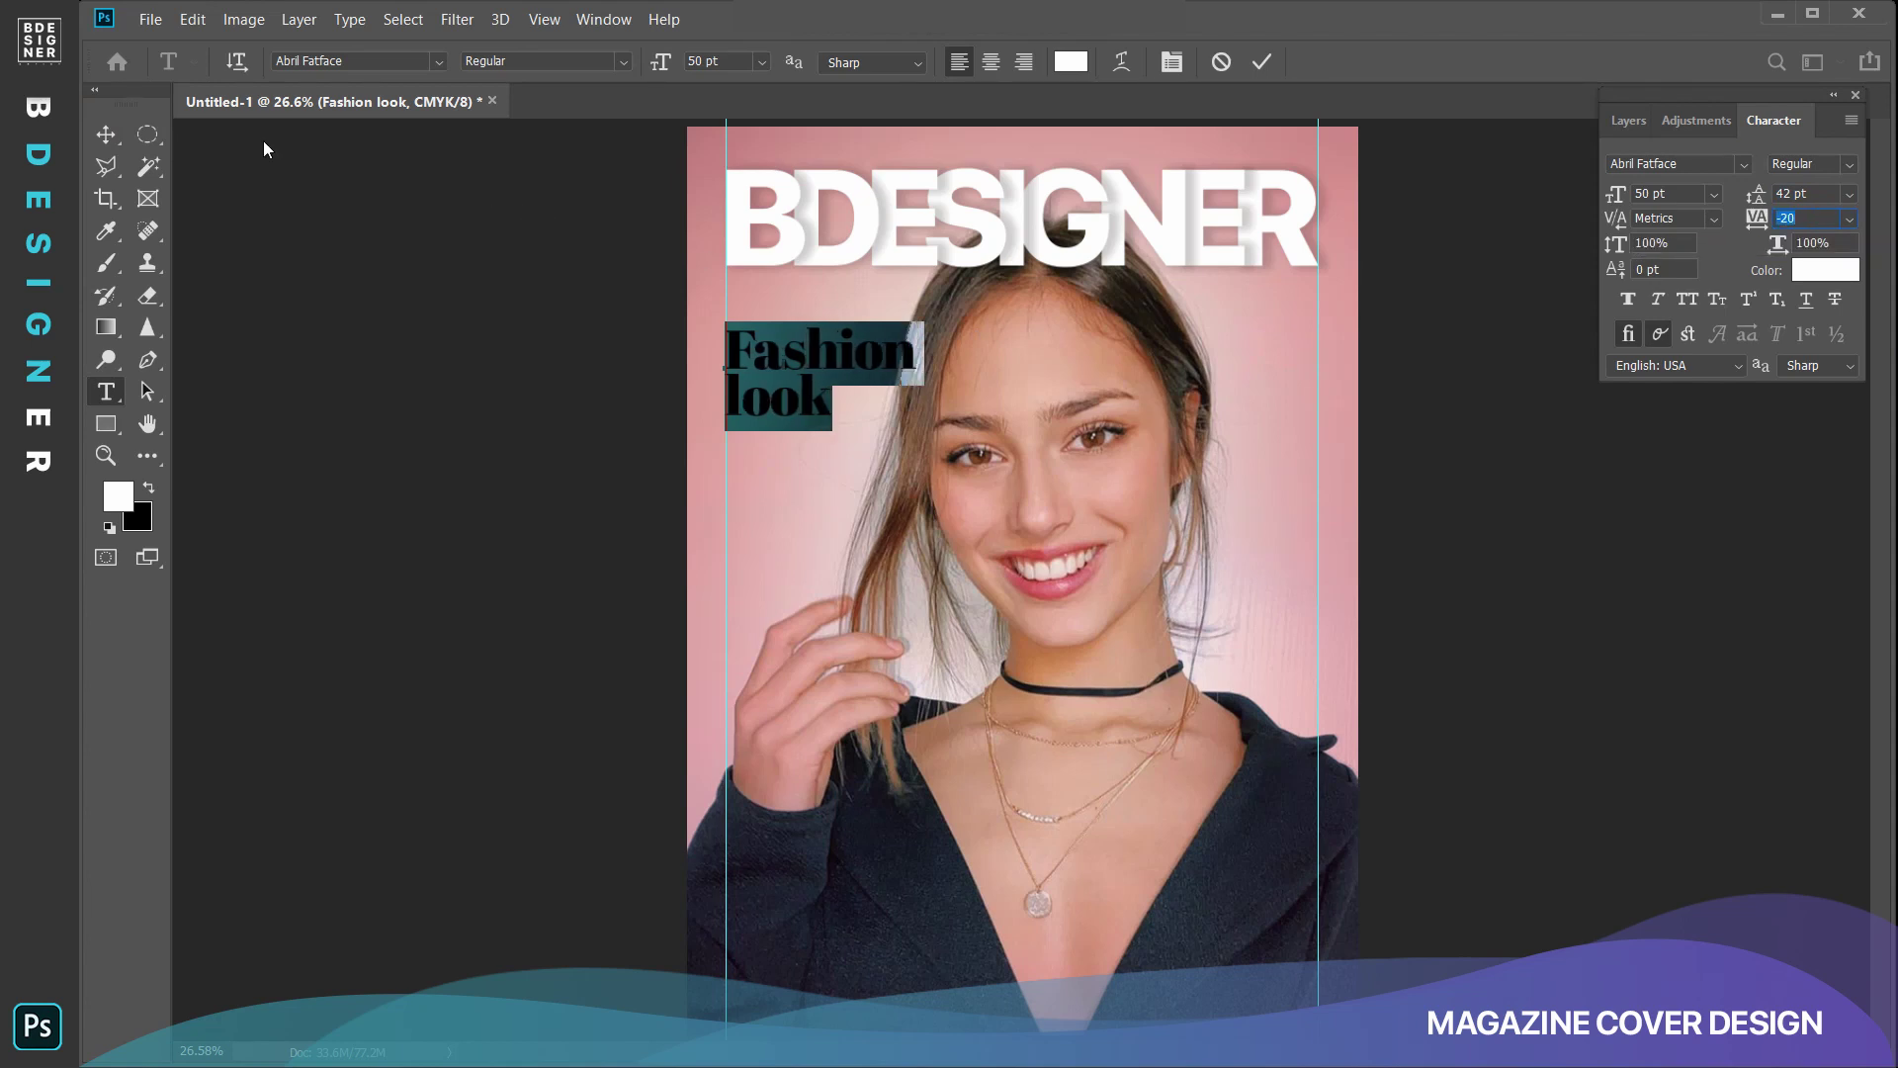
left_click(92, 128)
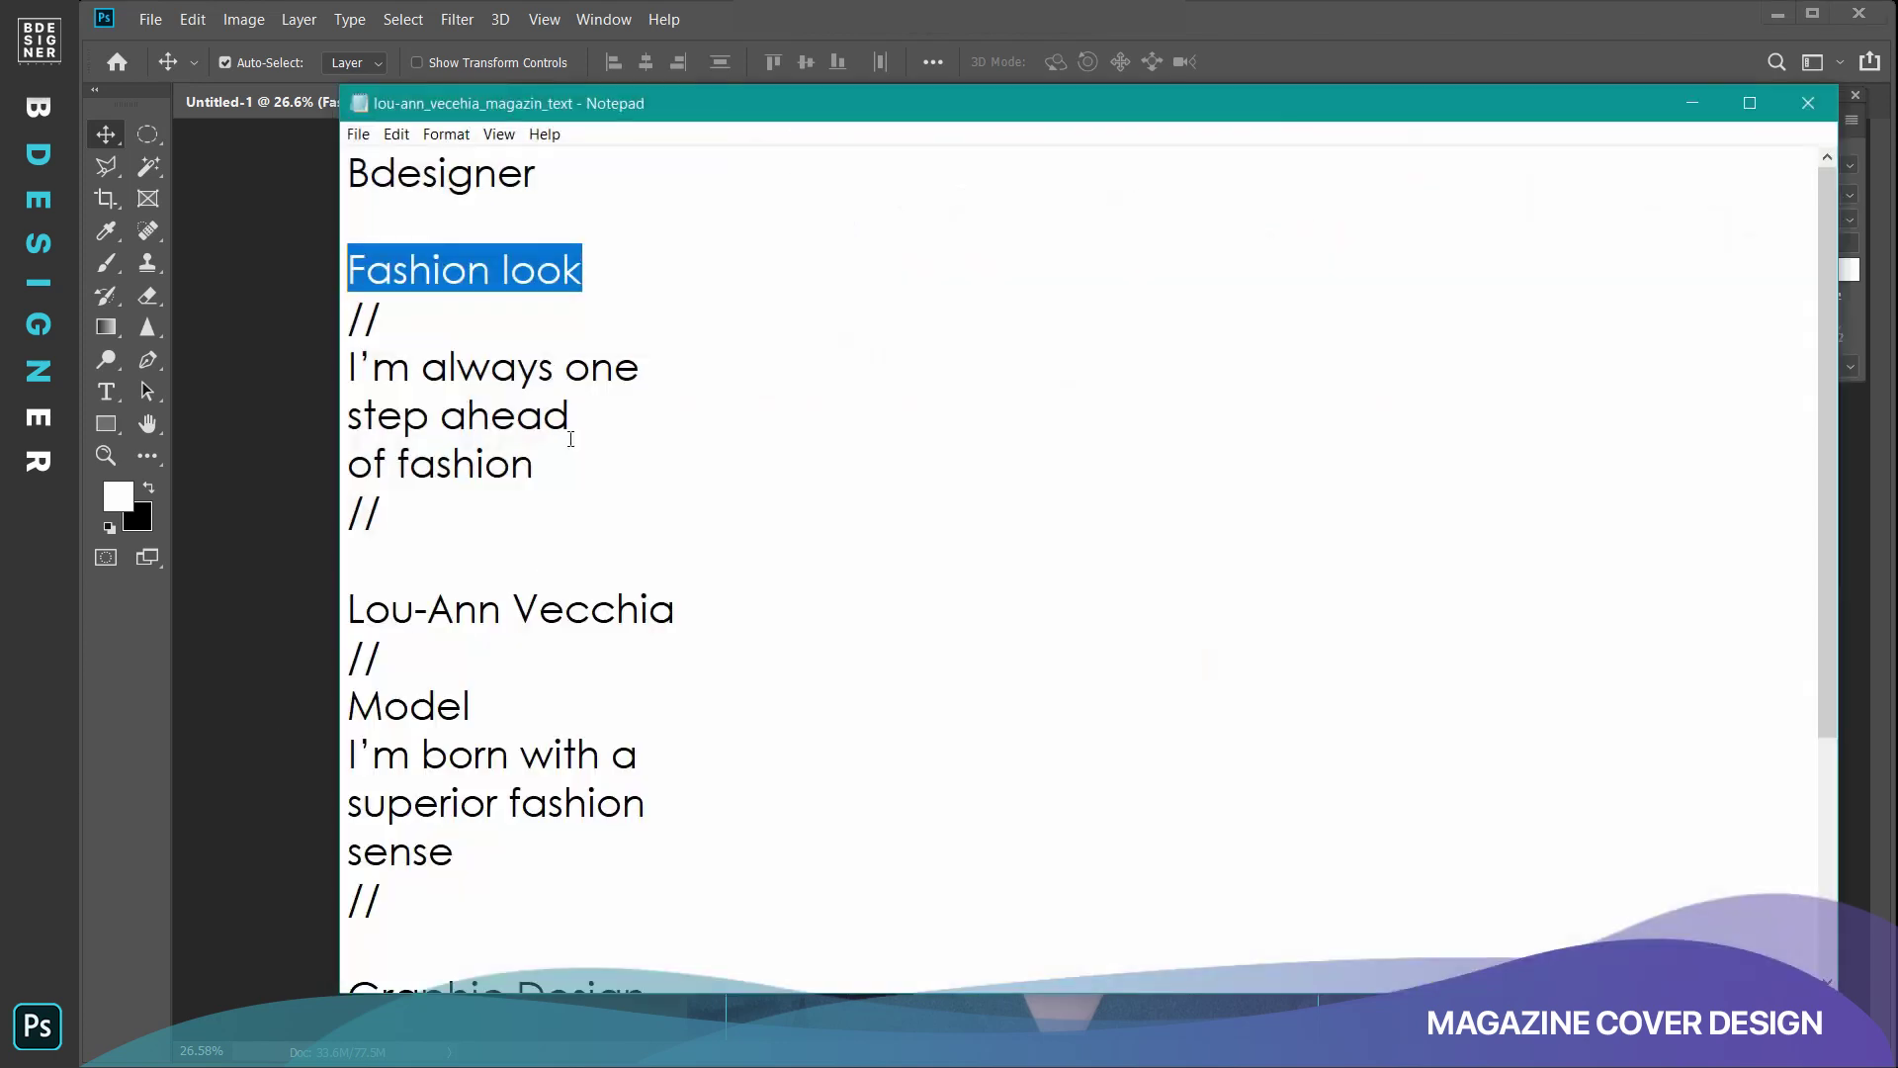
Paste the tagline "I'm always one step ahead of fashion" into a new text box under the headline.
left_click_drag(544, 469, 330, 380)
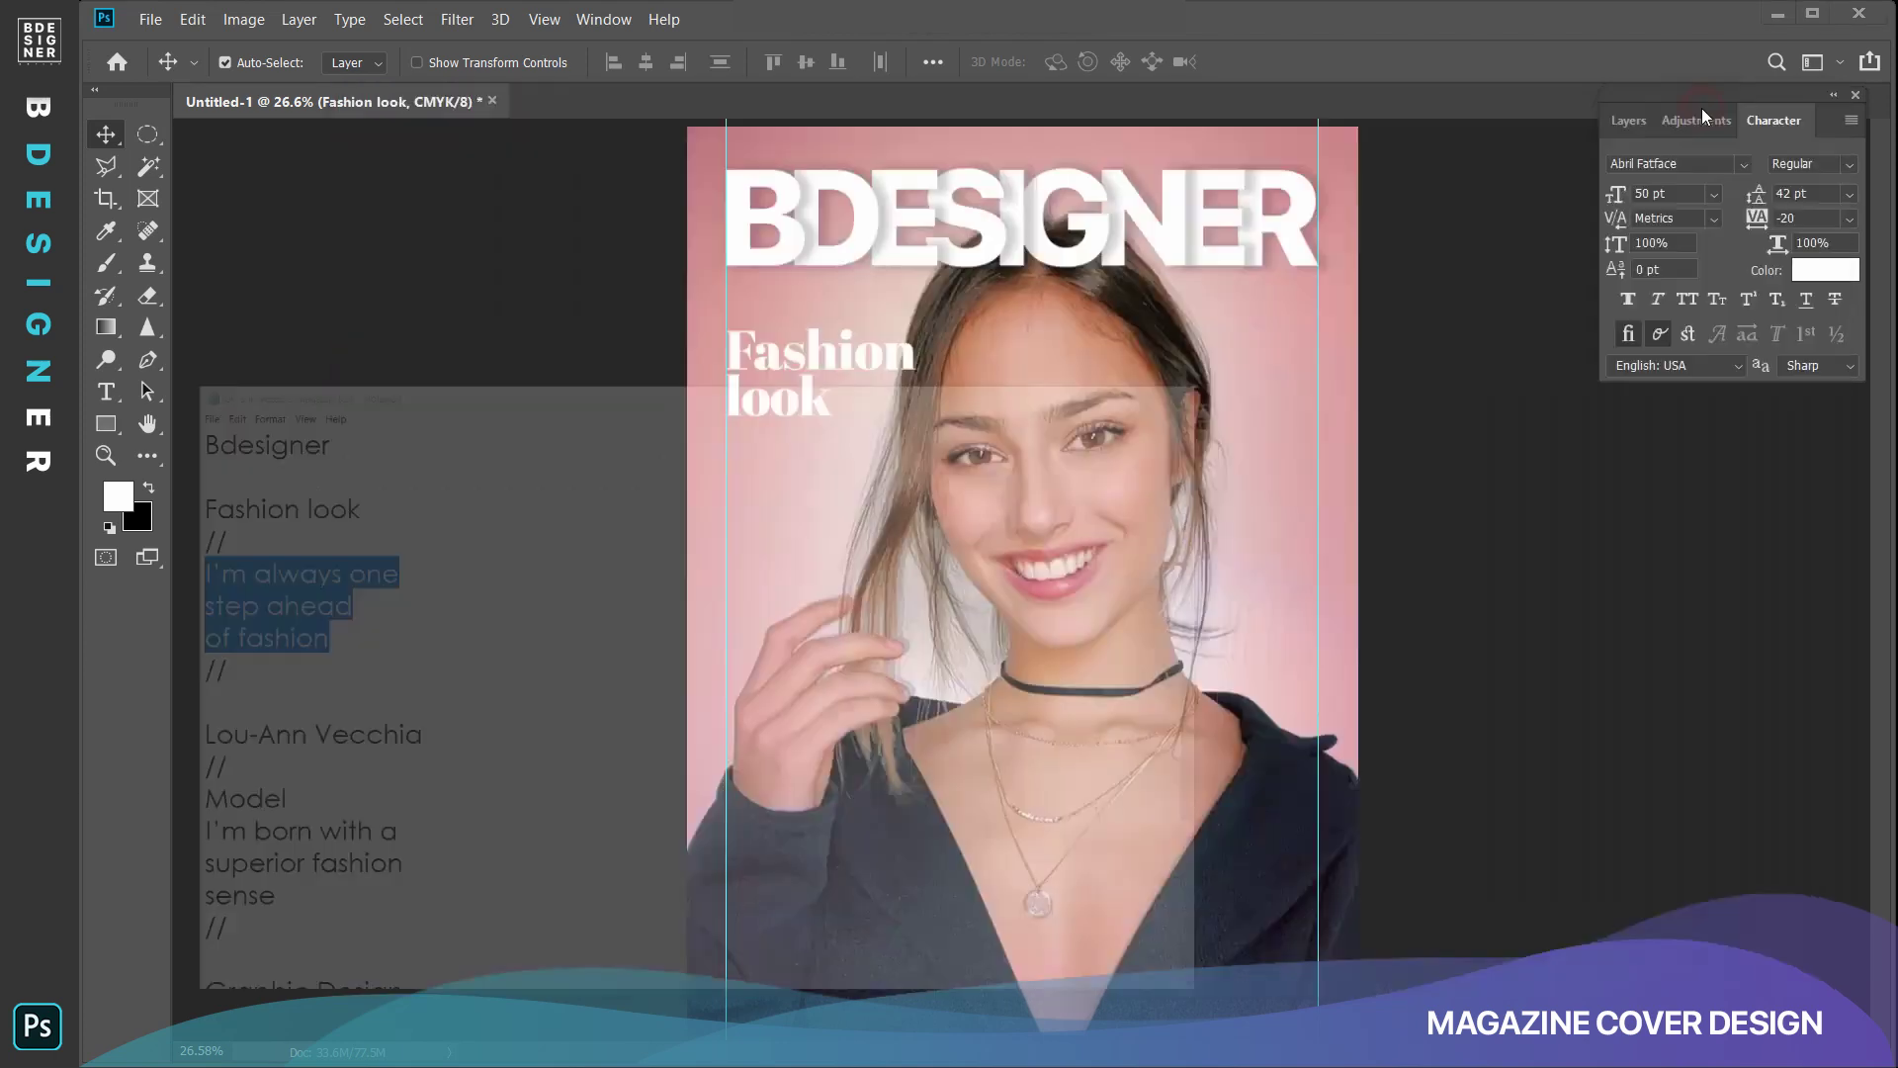
left_click(106, 392)
left_click(732, 439)
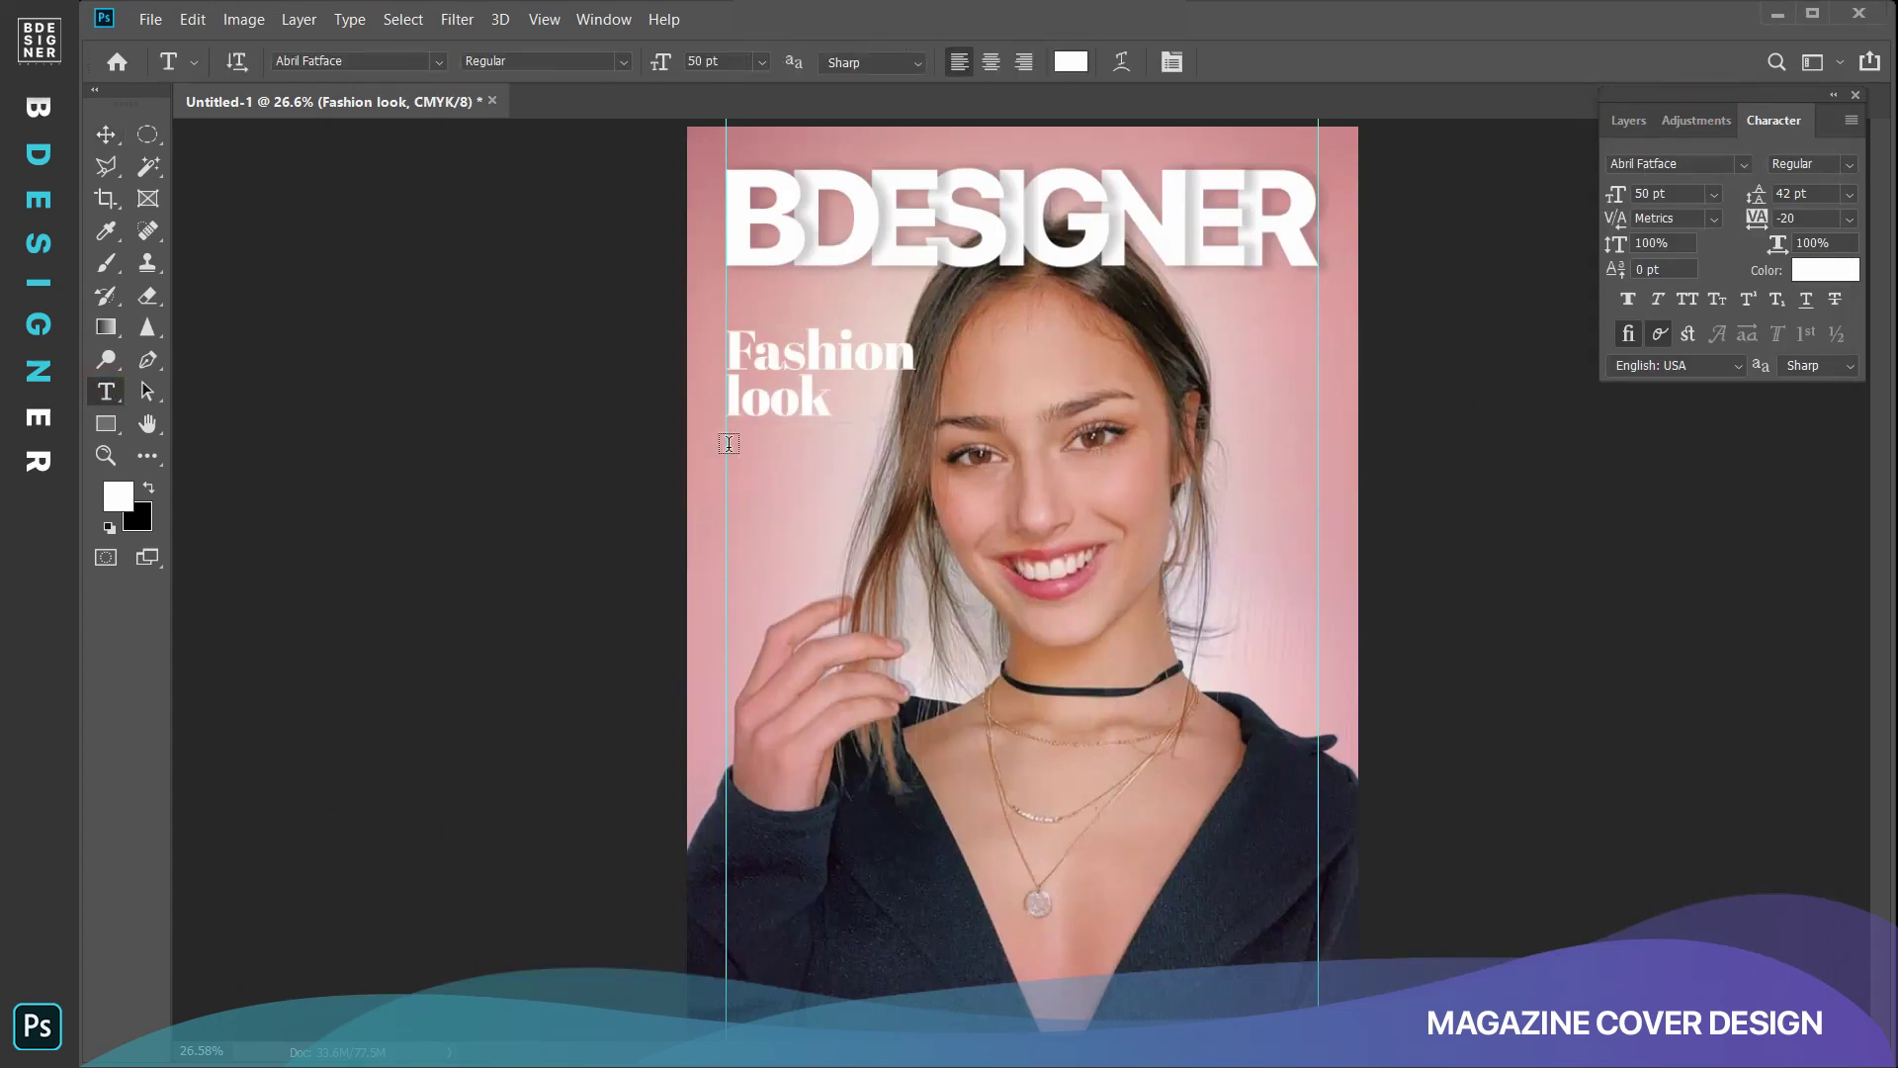
key("ctrl+v")
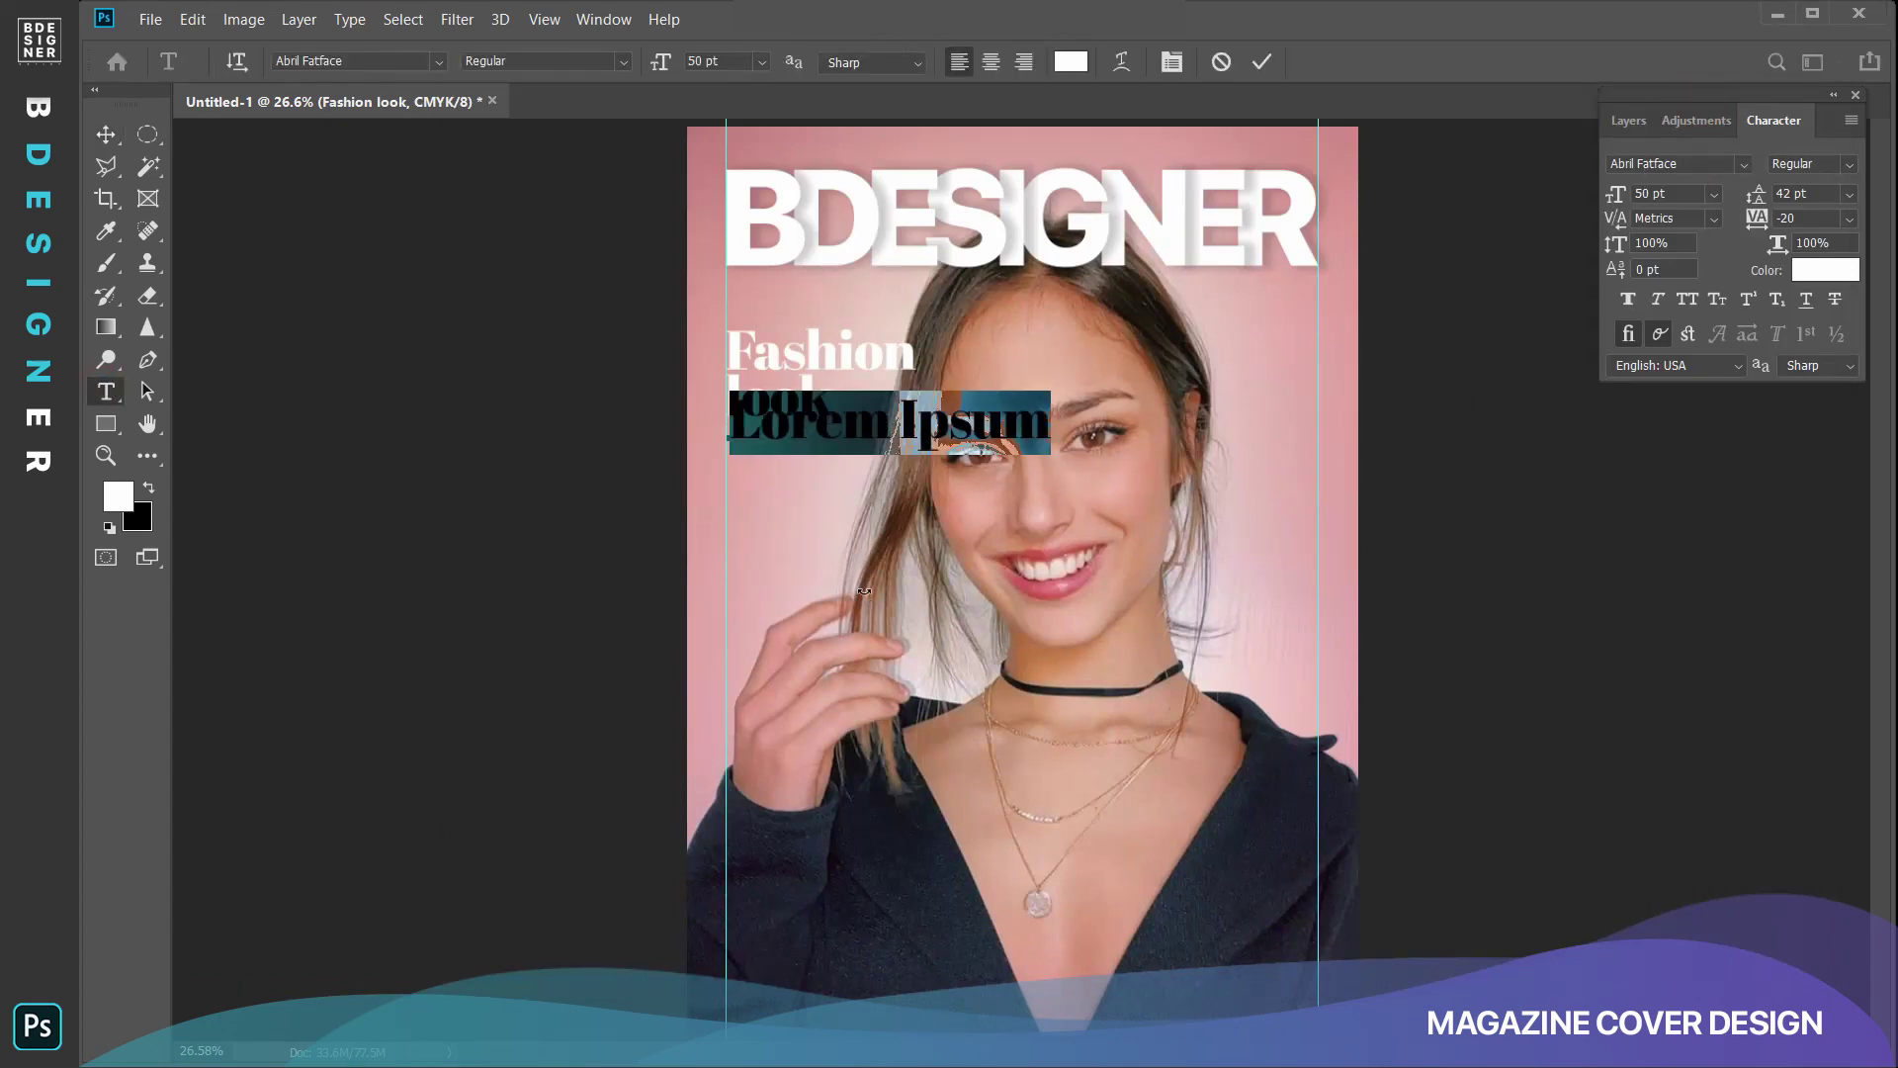
type("I'm always one step ahead of fashion")
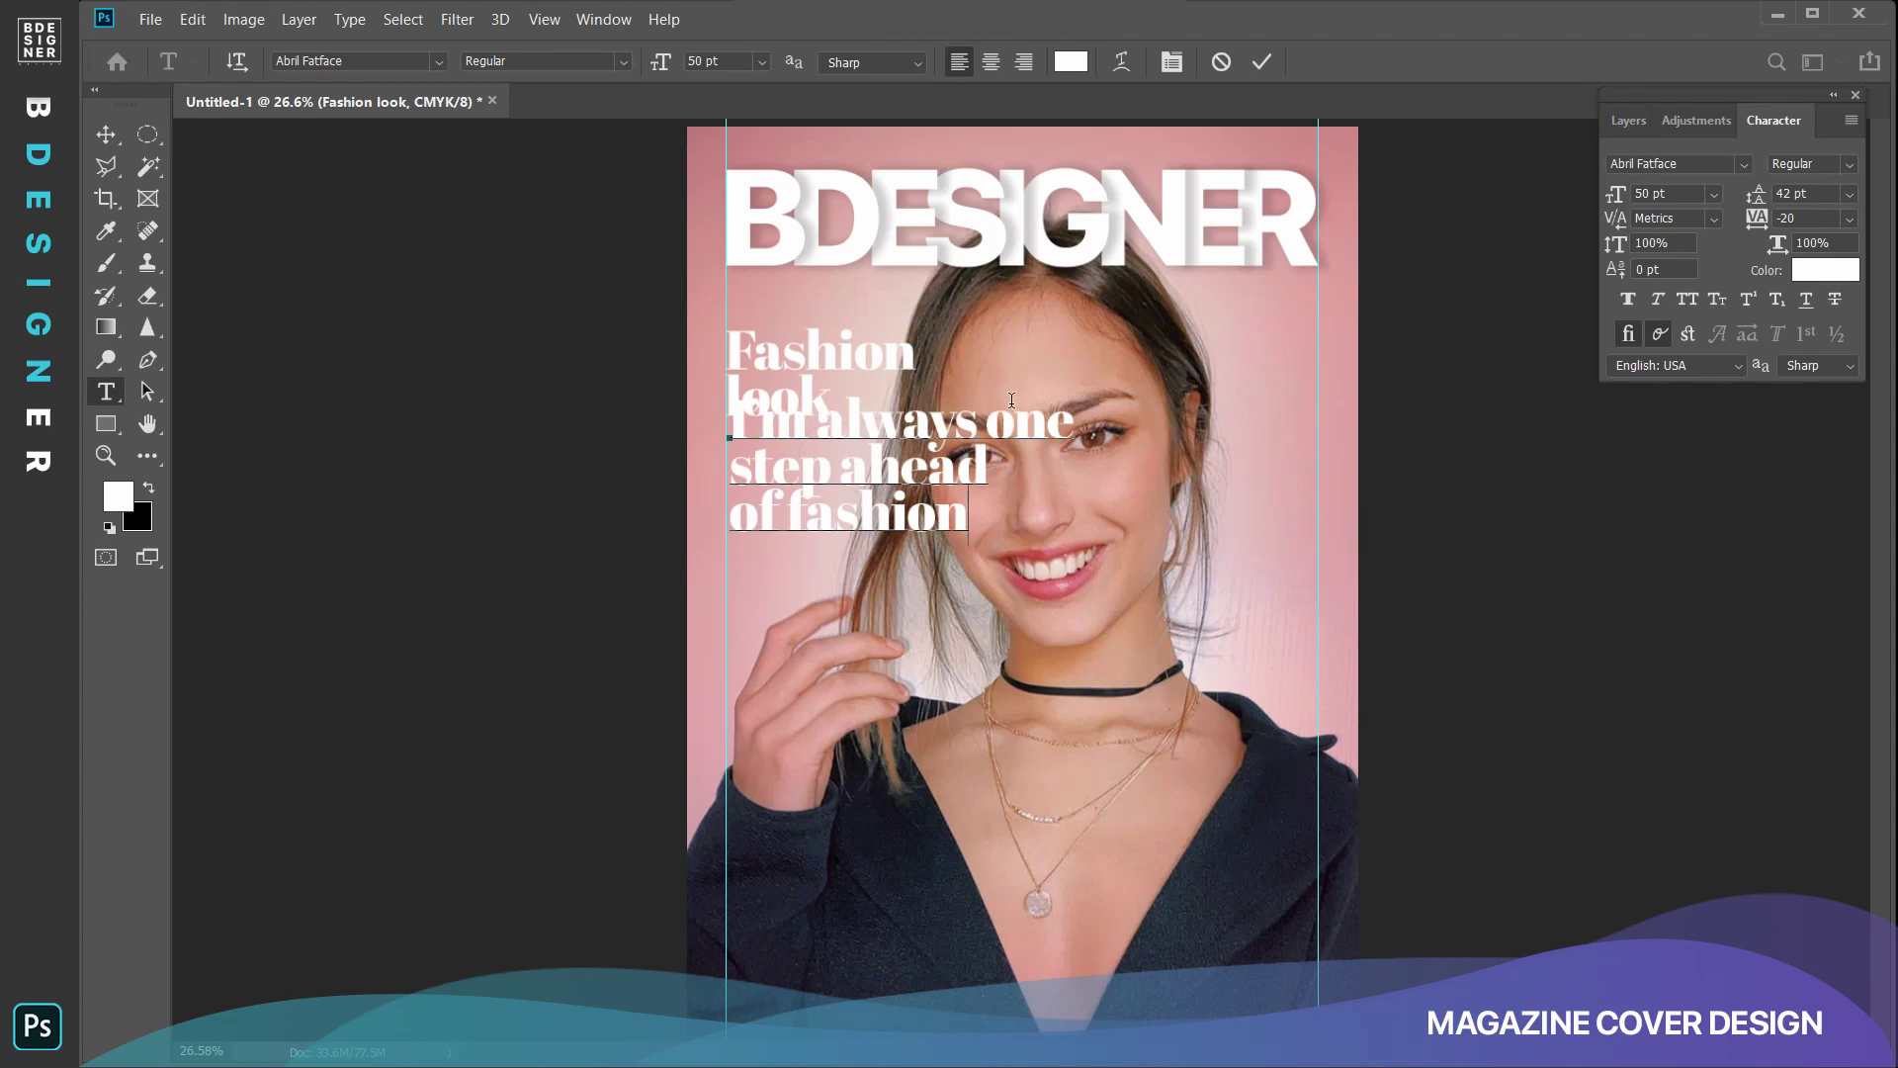
key("ctrl+a")
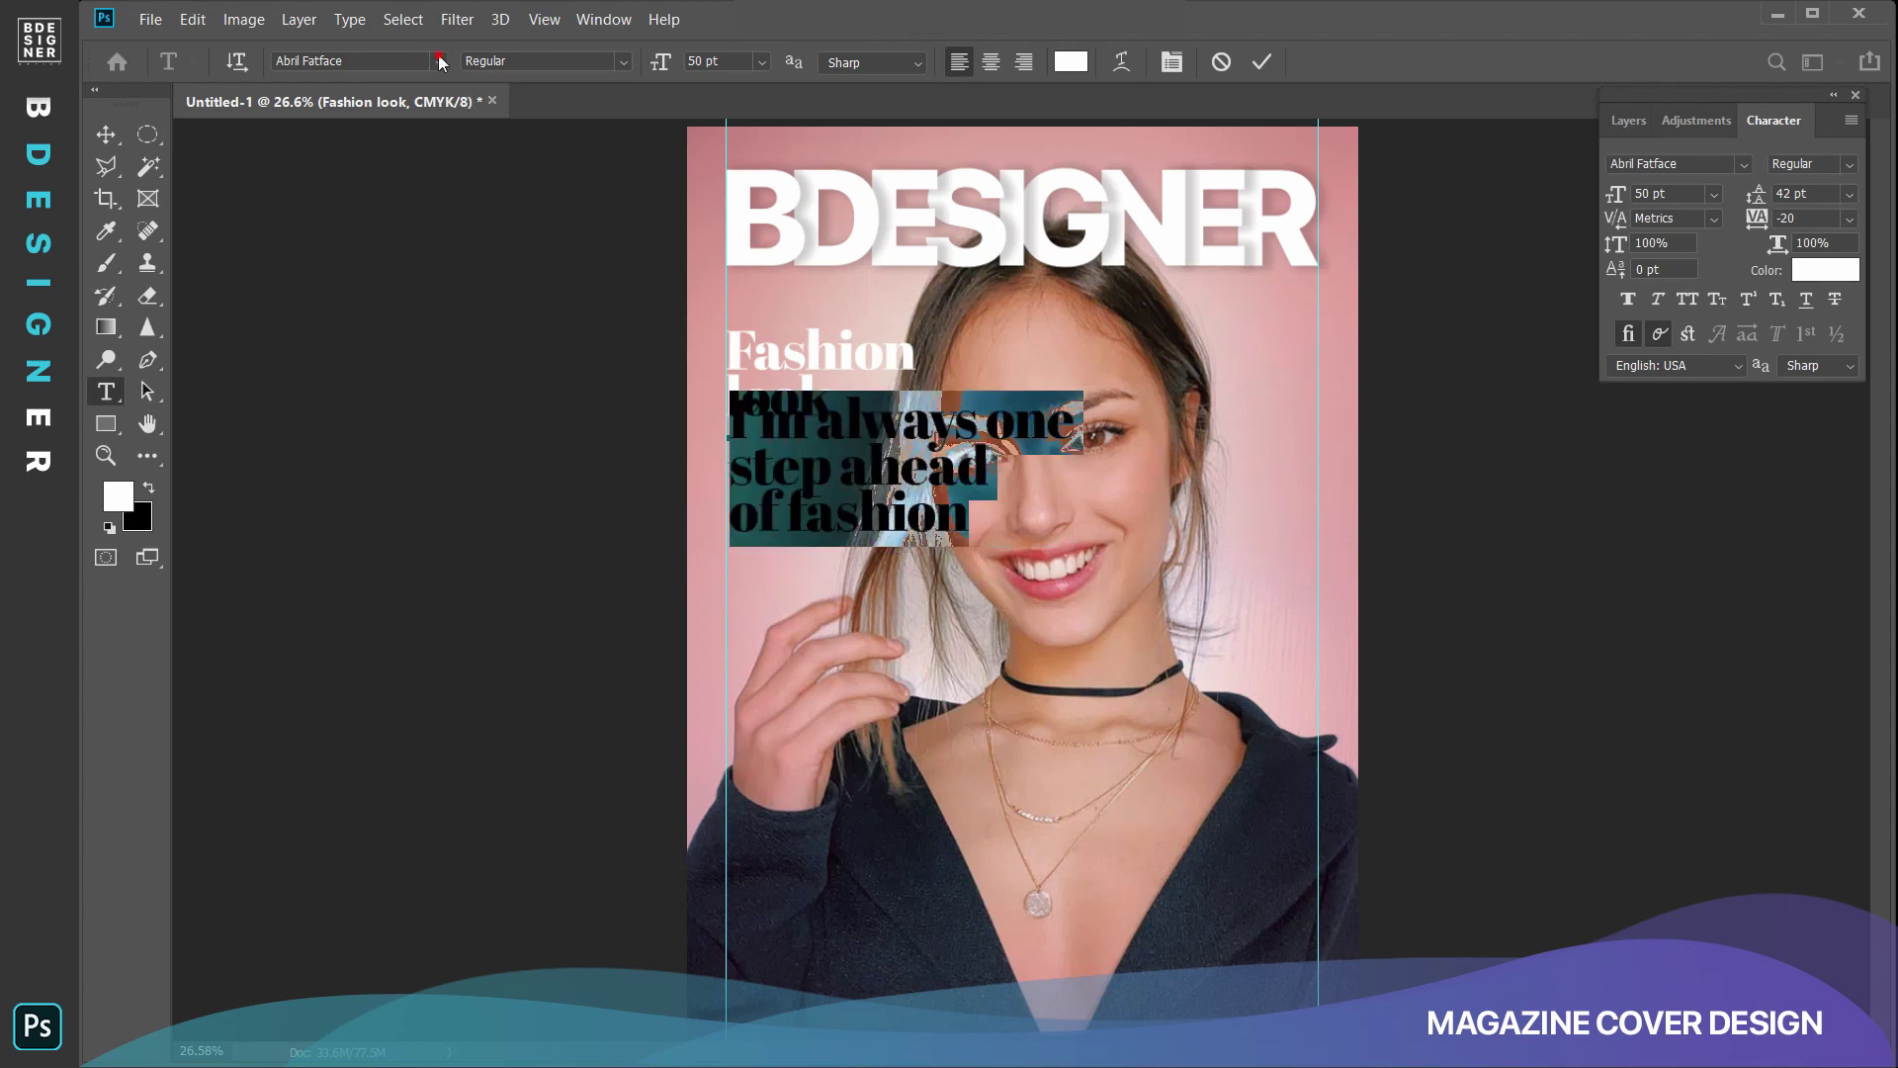
left_click(439, 61)
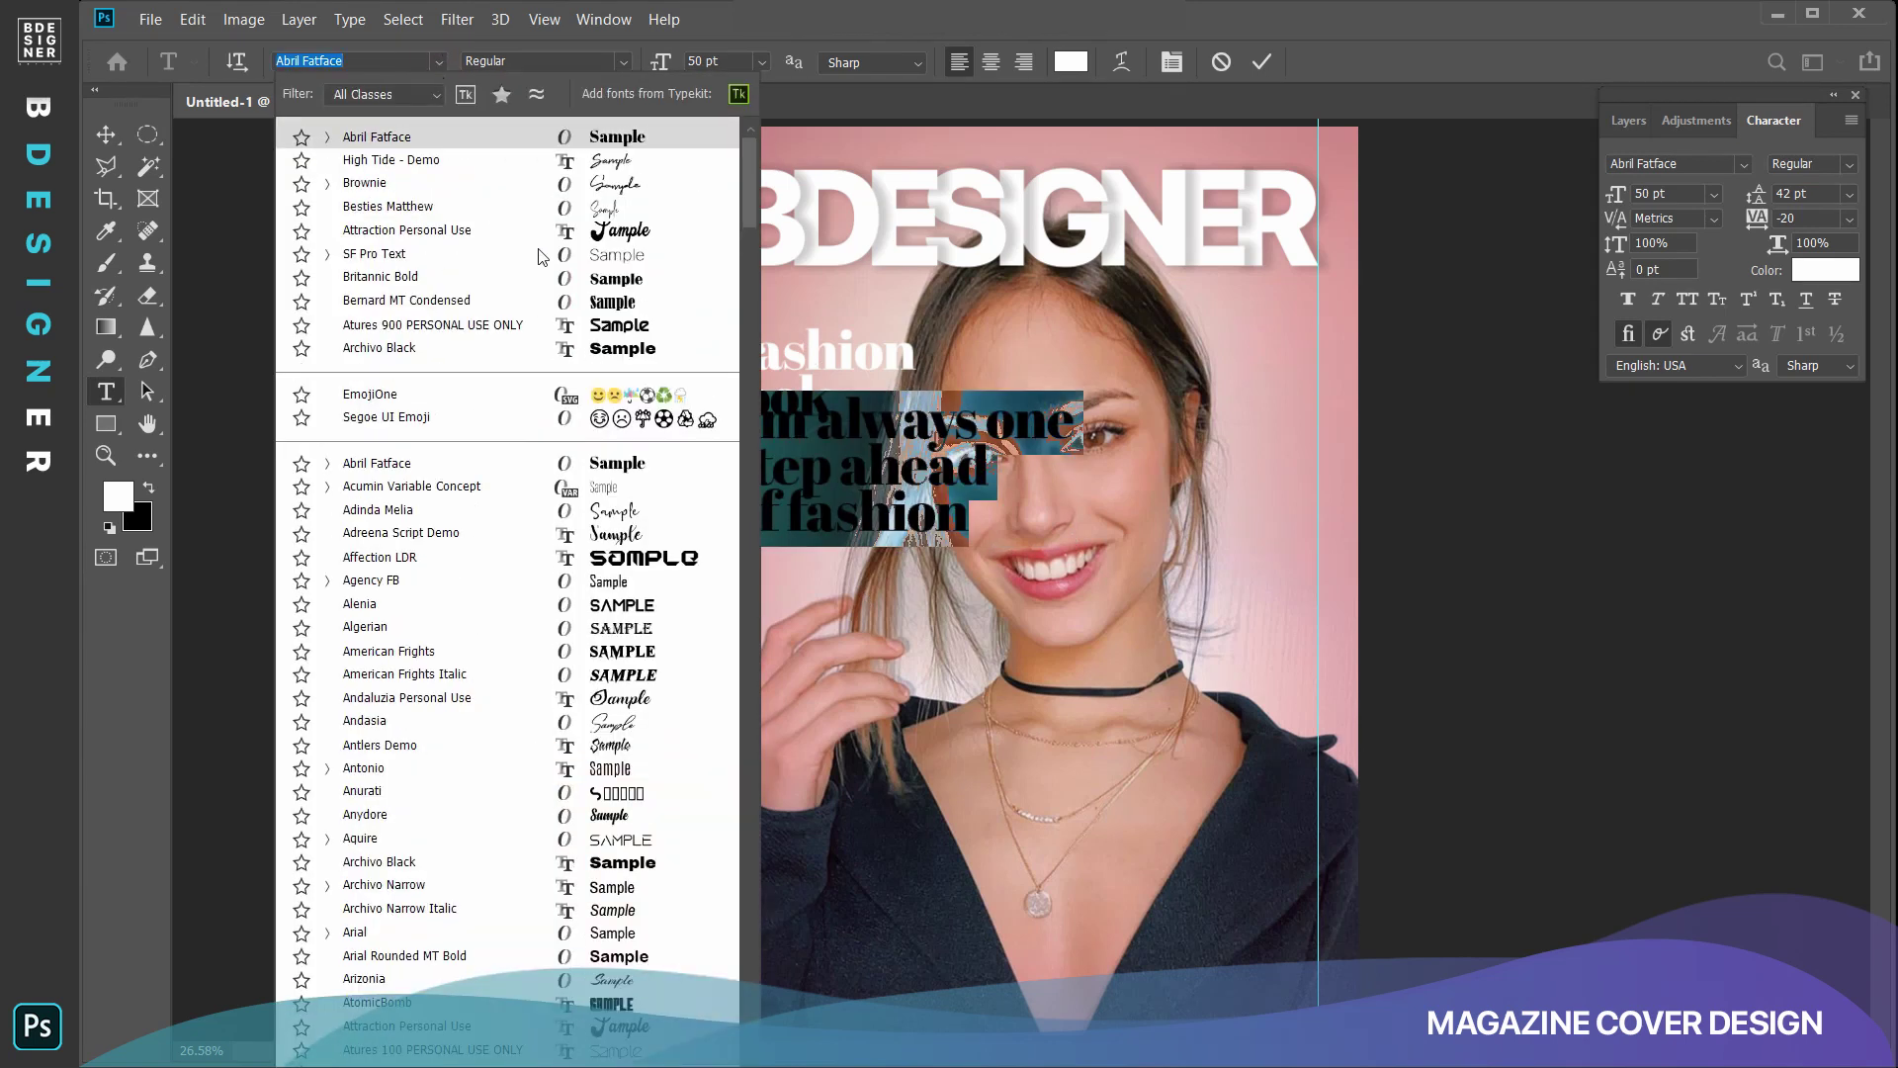
Set the tagline in SF Pro Text at 15 pt with Auto leading.
left_click(603, 255)
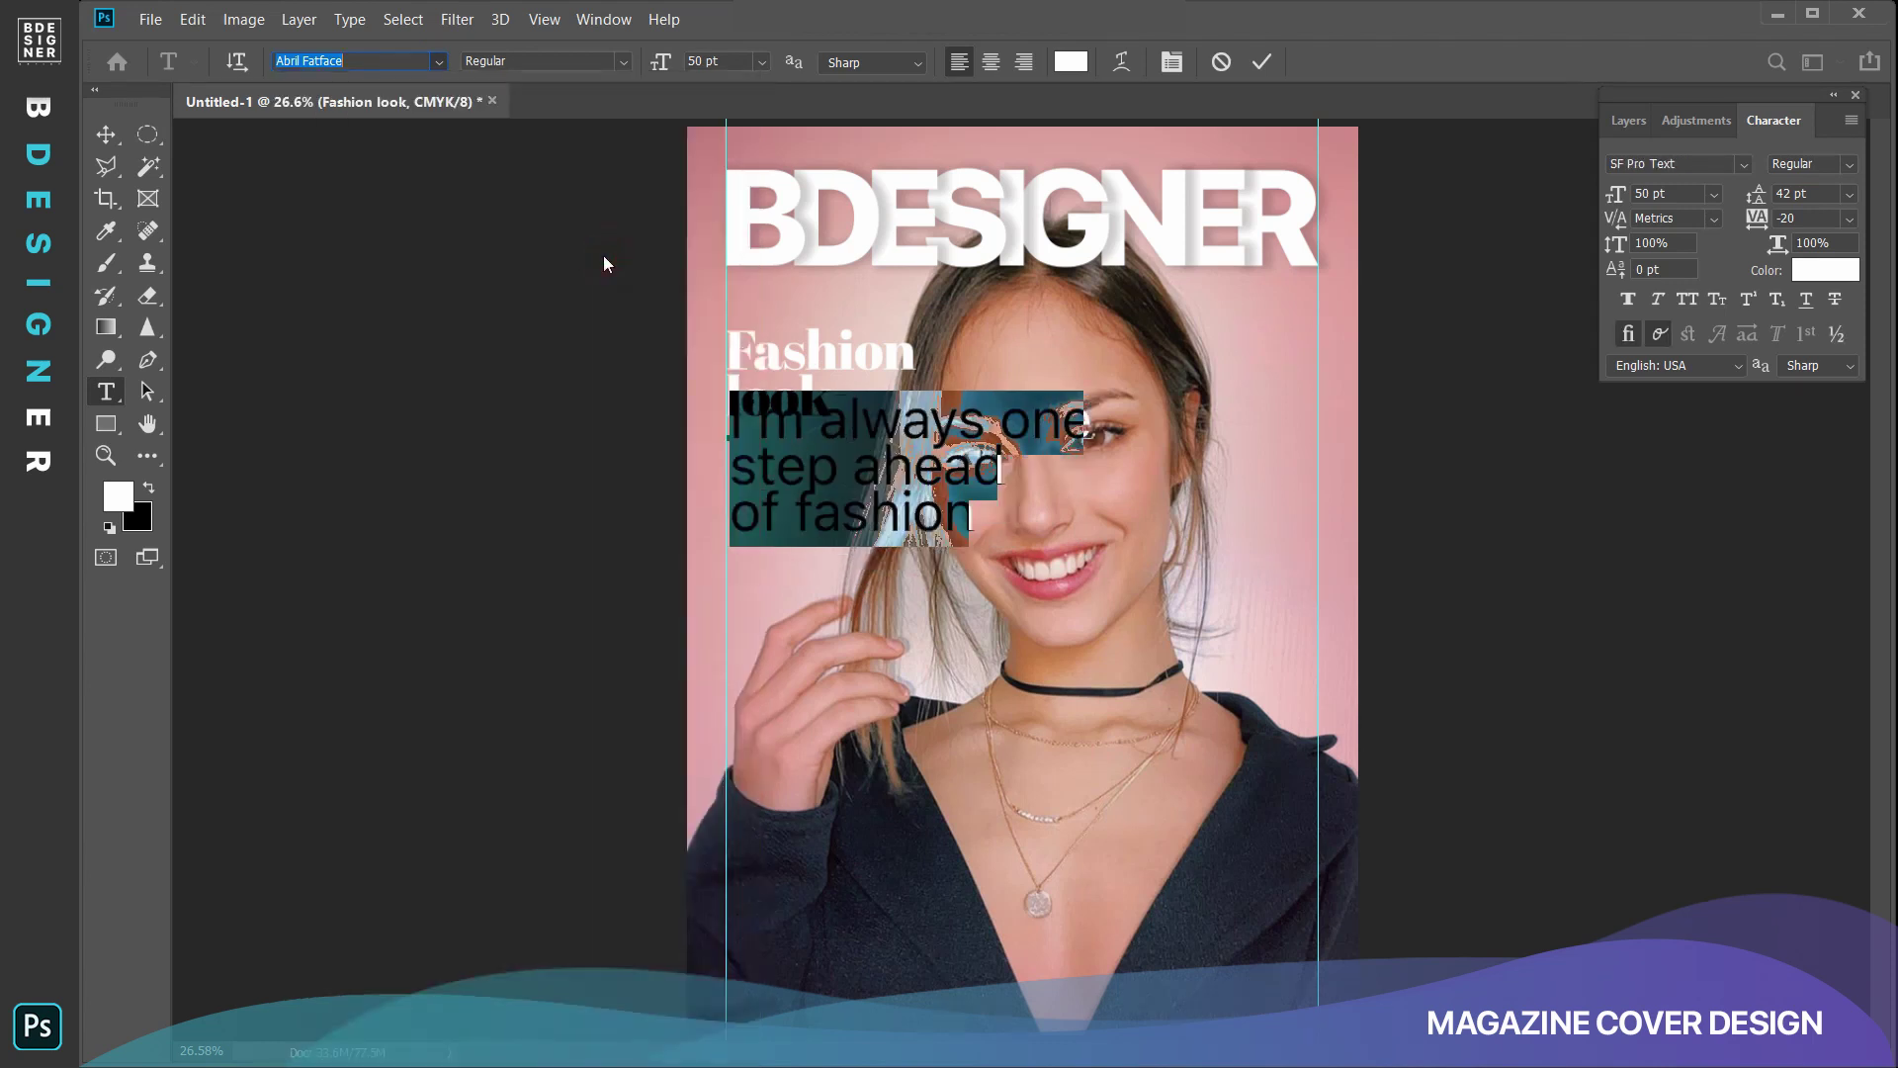
left_click(708, 62)
type("12")
key("Return")
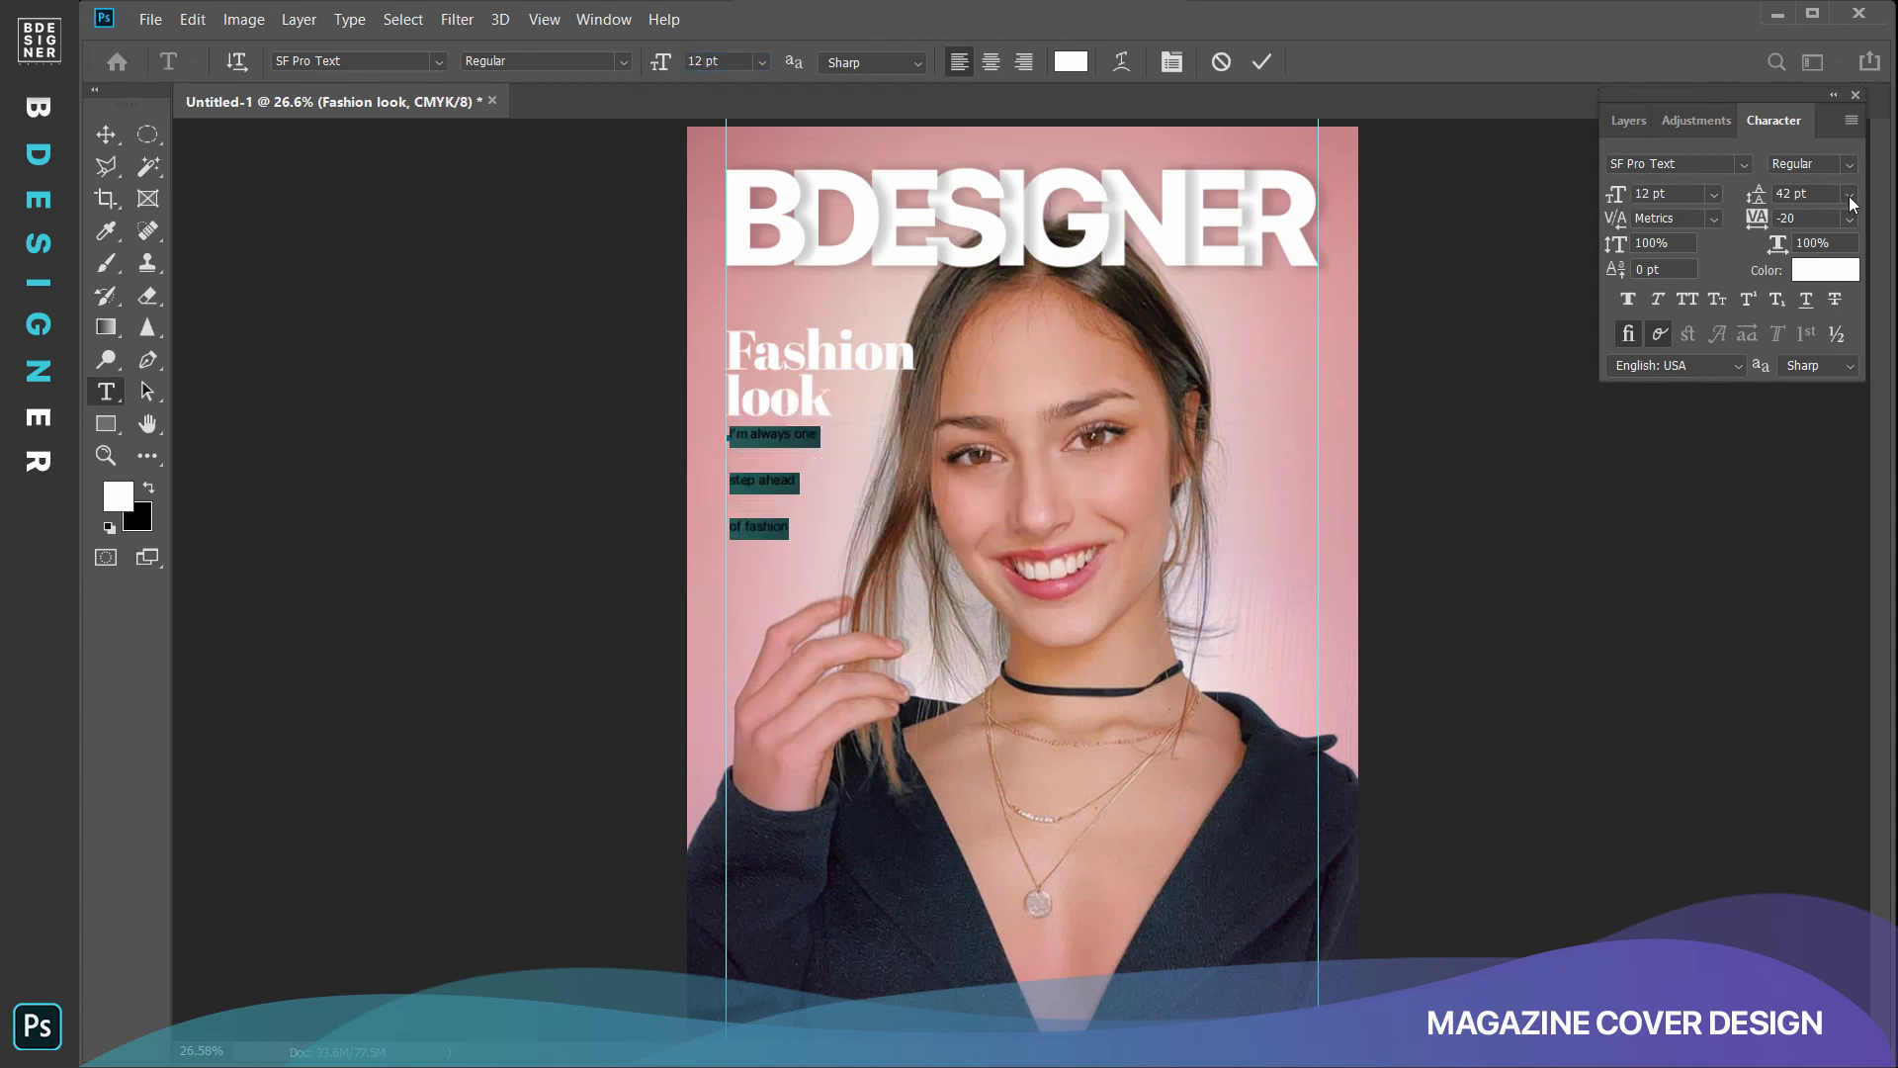
left_click(1852, 204)
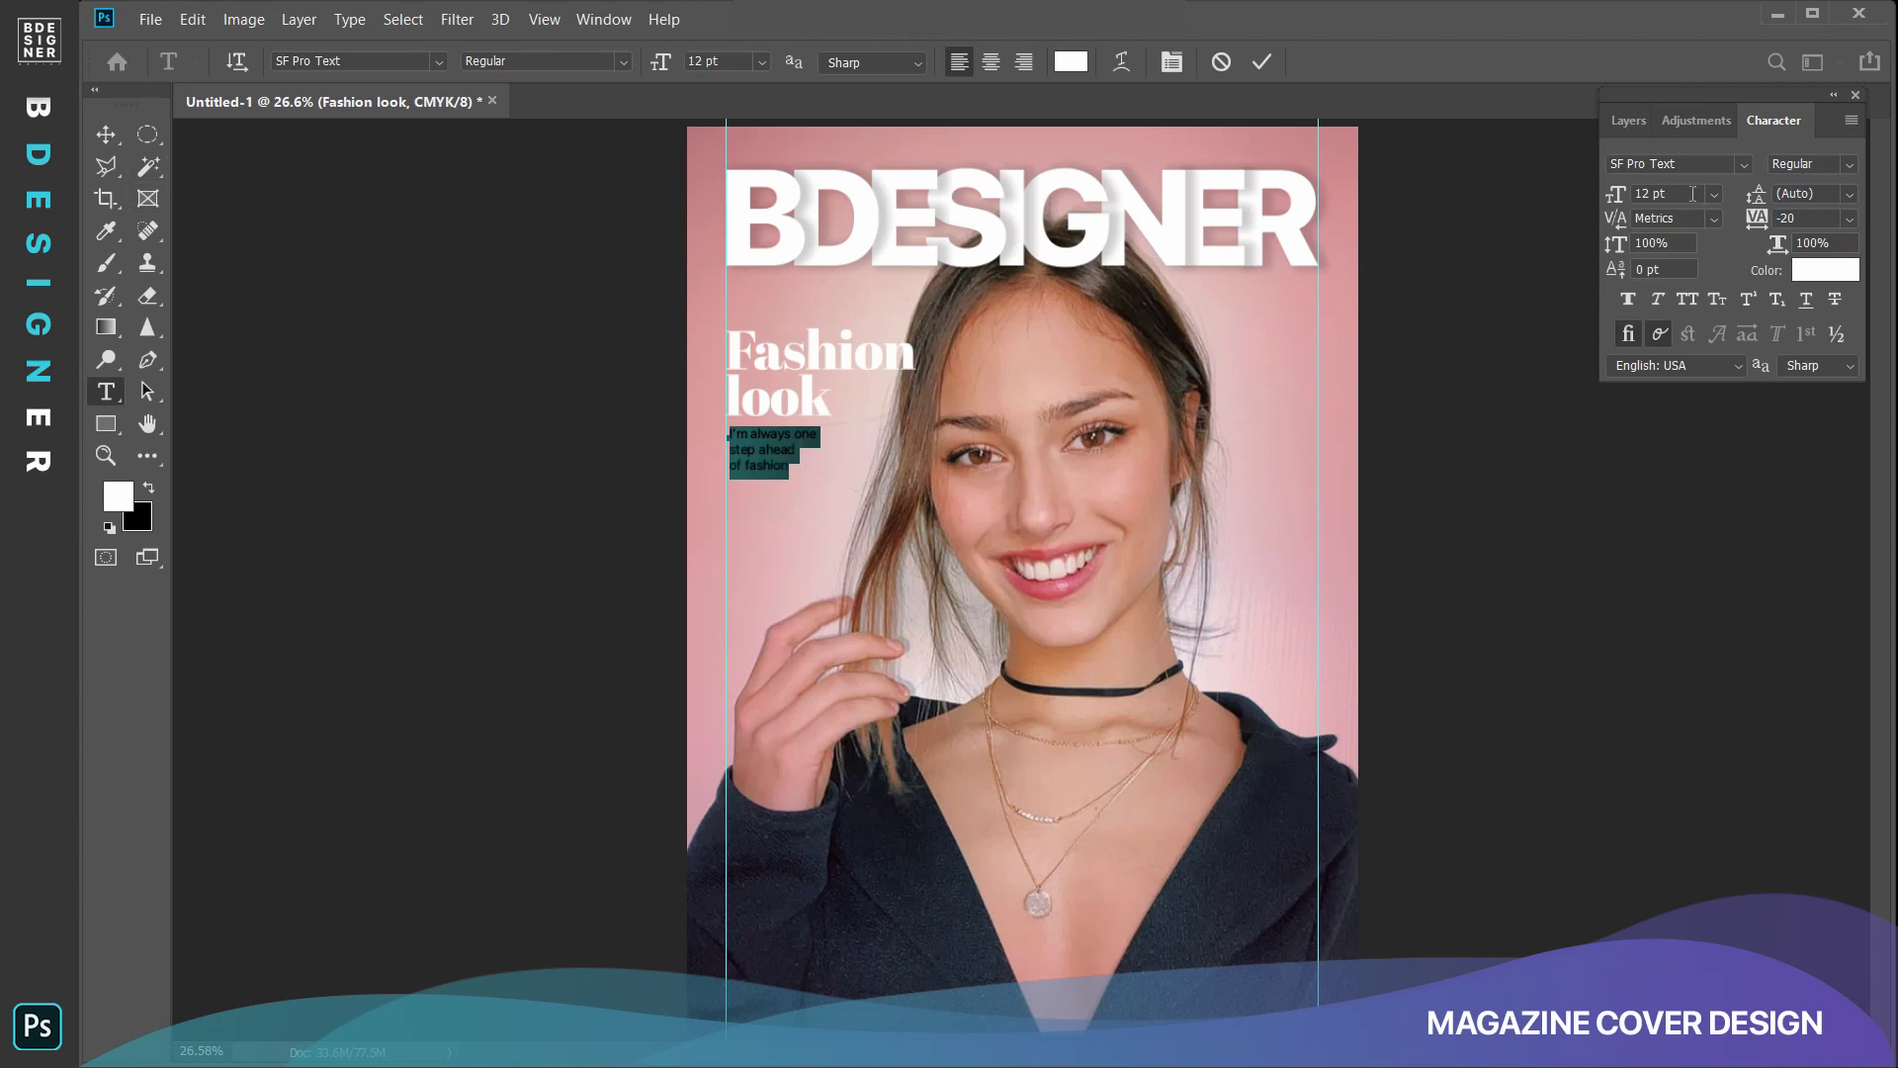
key("Up")
key("Up")
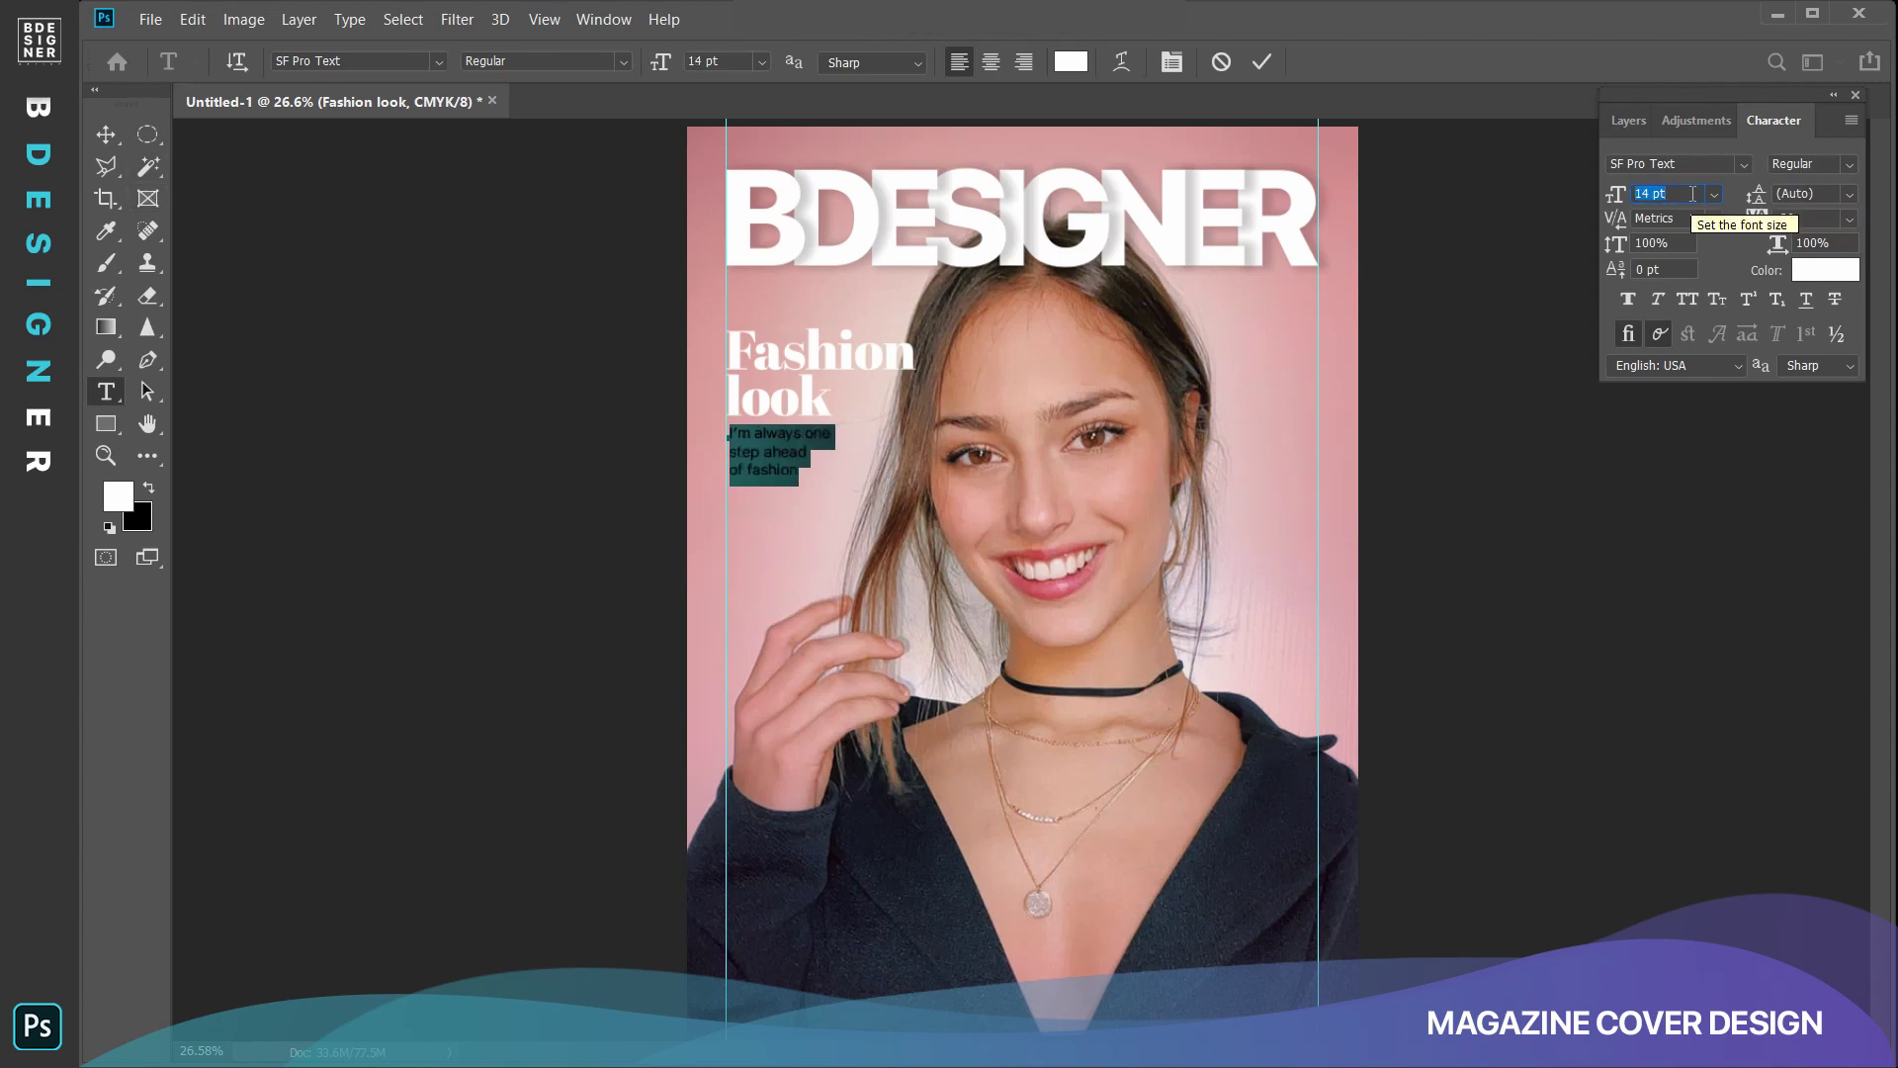
key("Up")
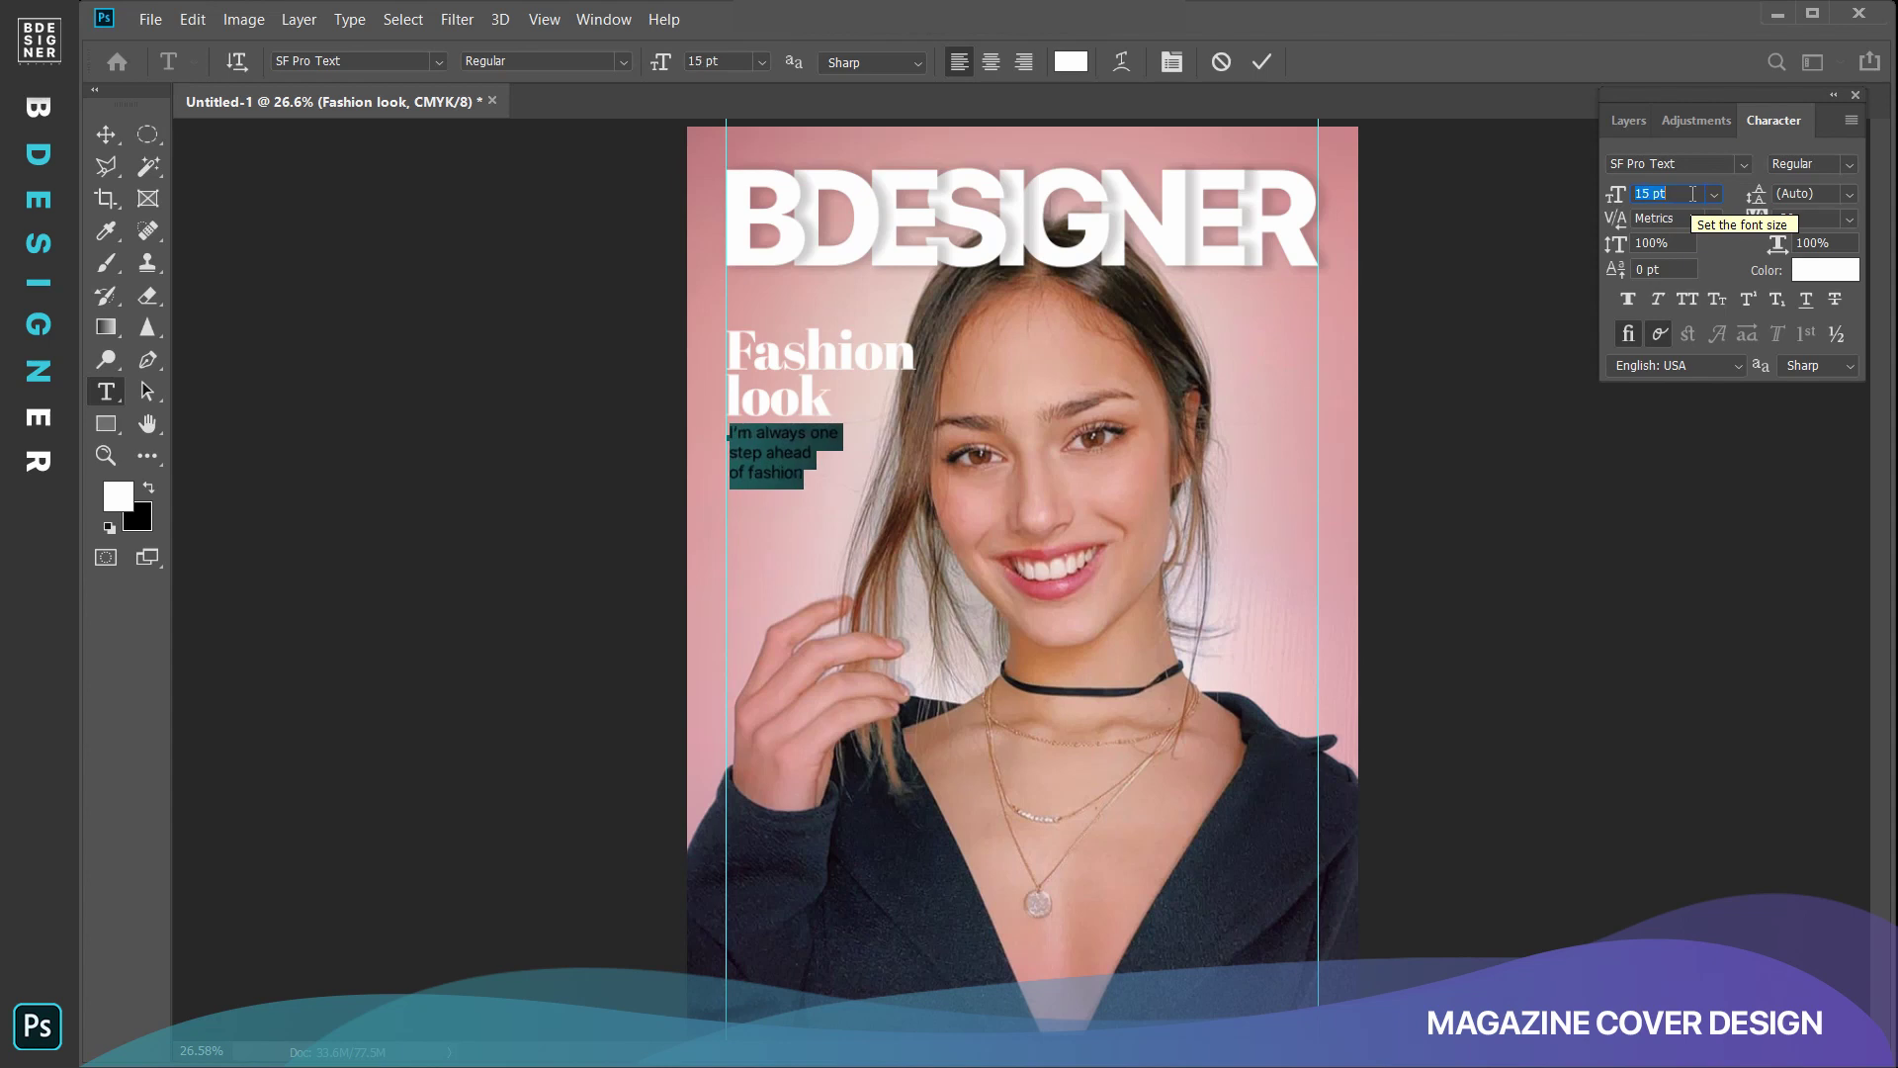
Nudge the tagline into place just beneath the Fashion look headline.
left_click(106, 134)
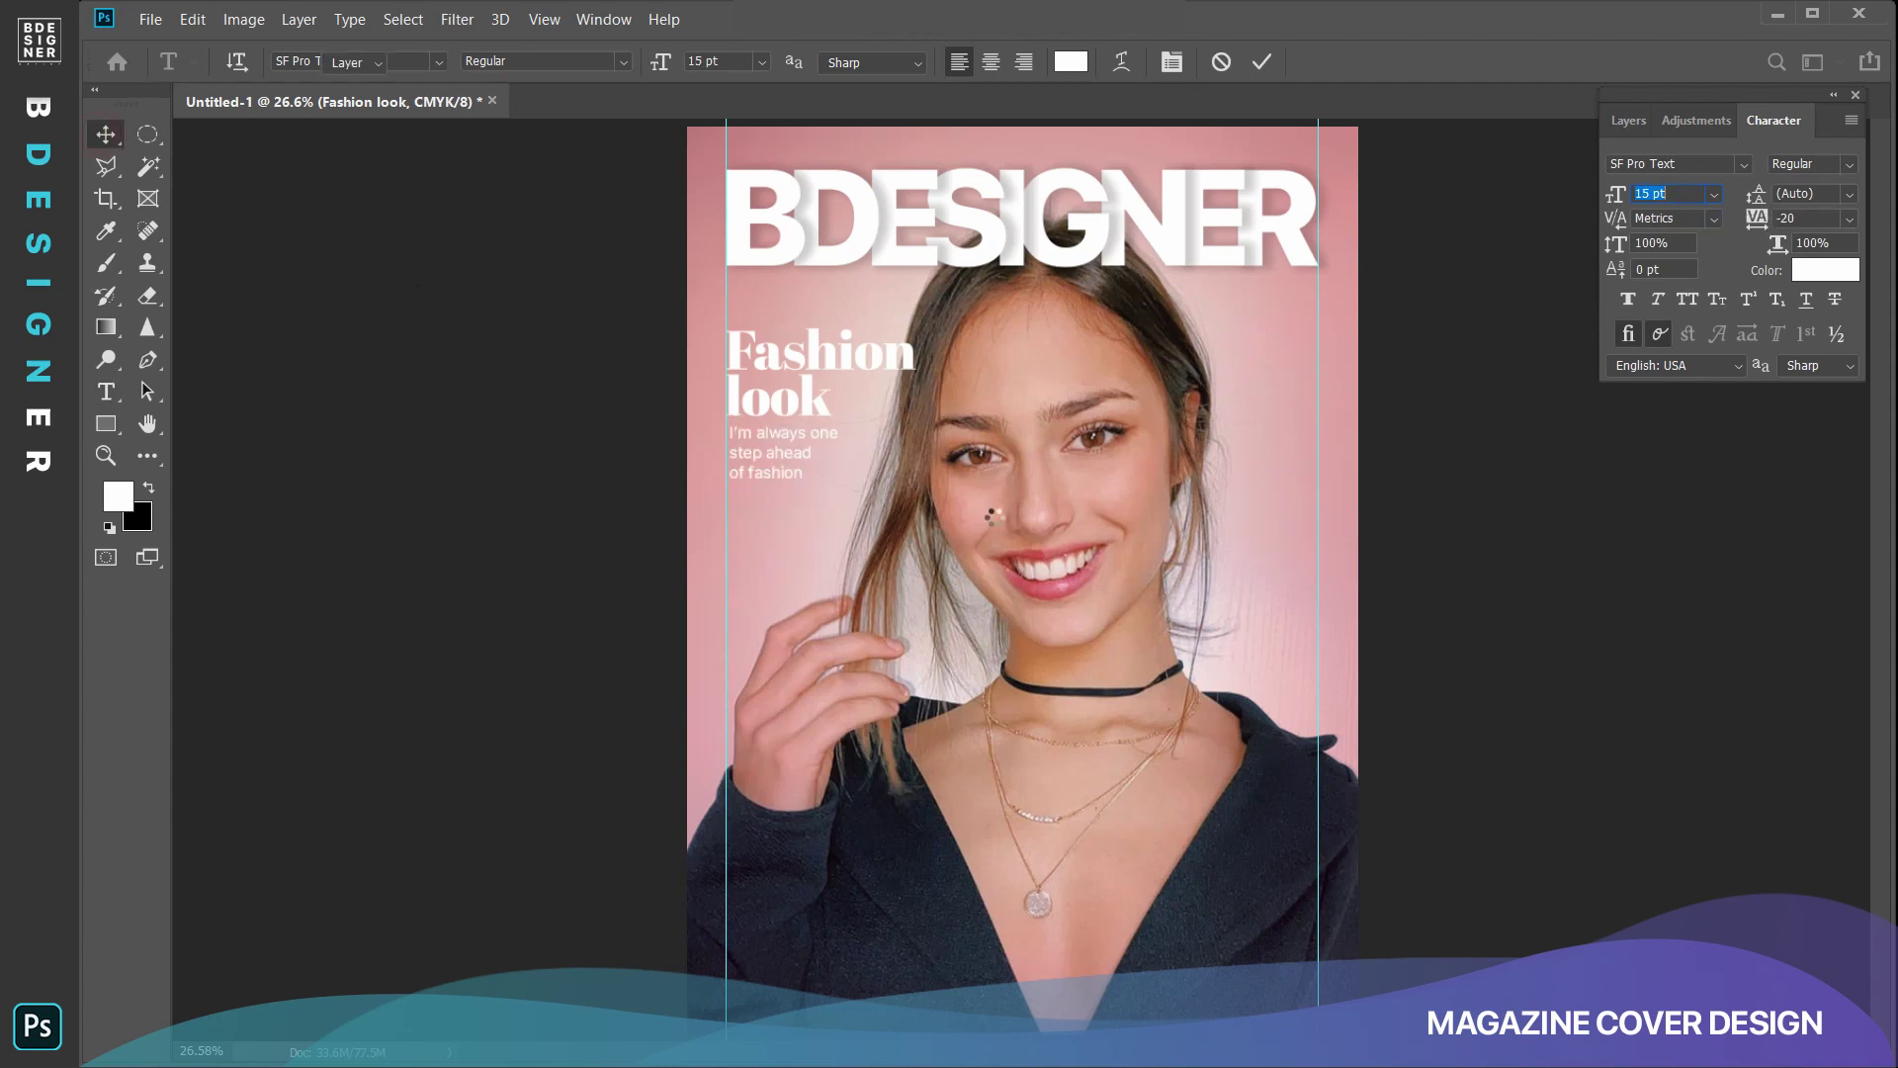
scroll(820, 483, "up", 2)
scroll(814, 472, "up", 1)
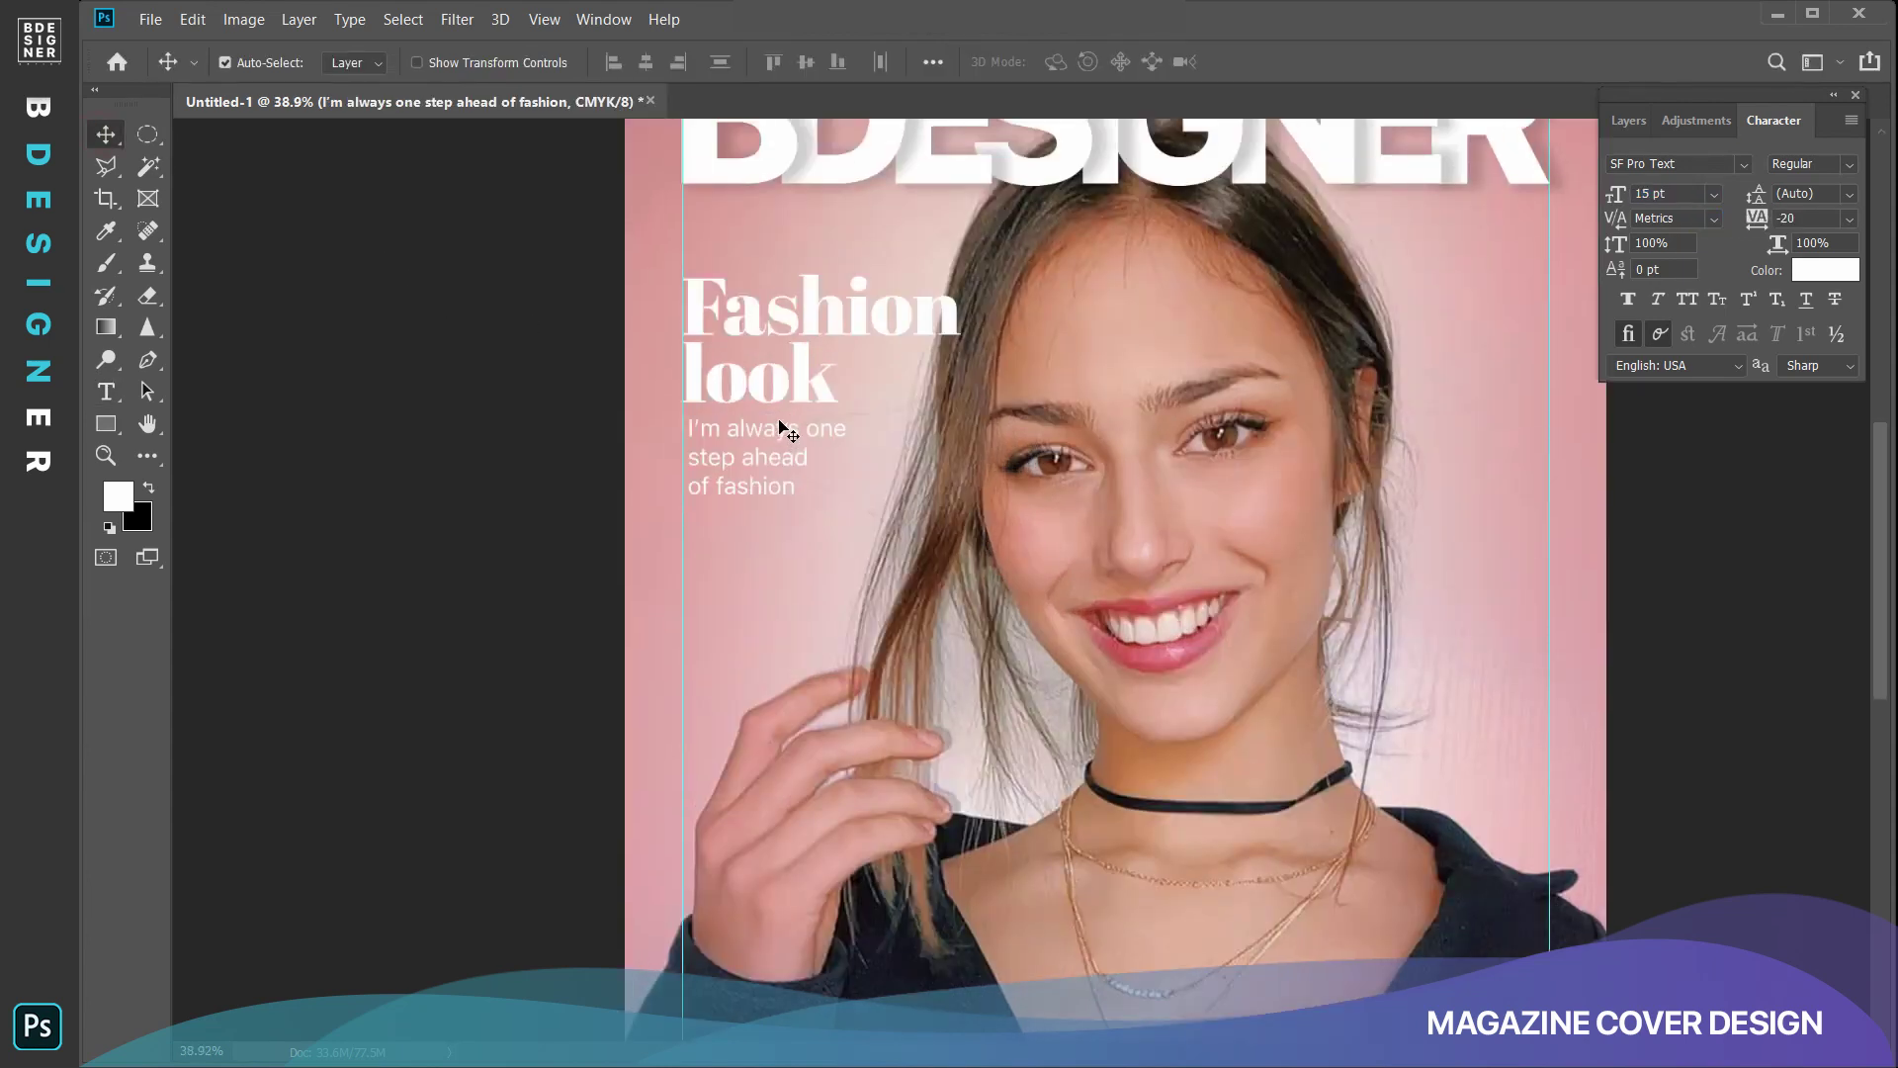
left_click_drag(807, 457, 802, 465)
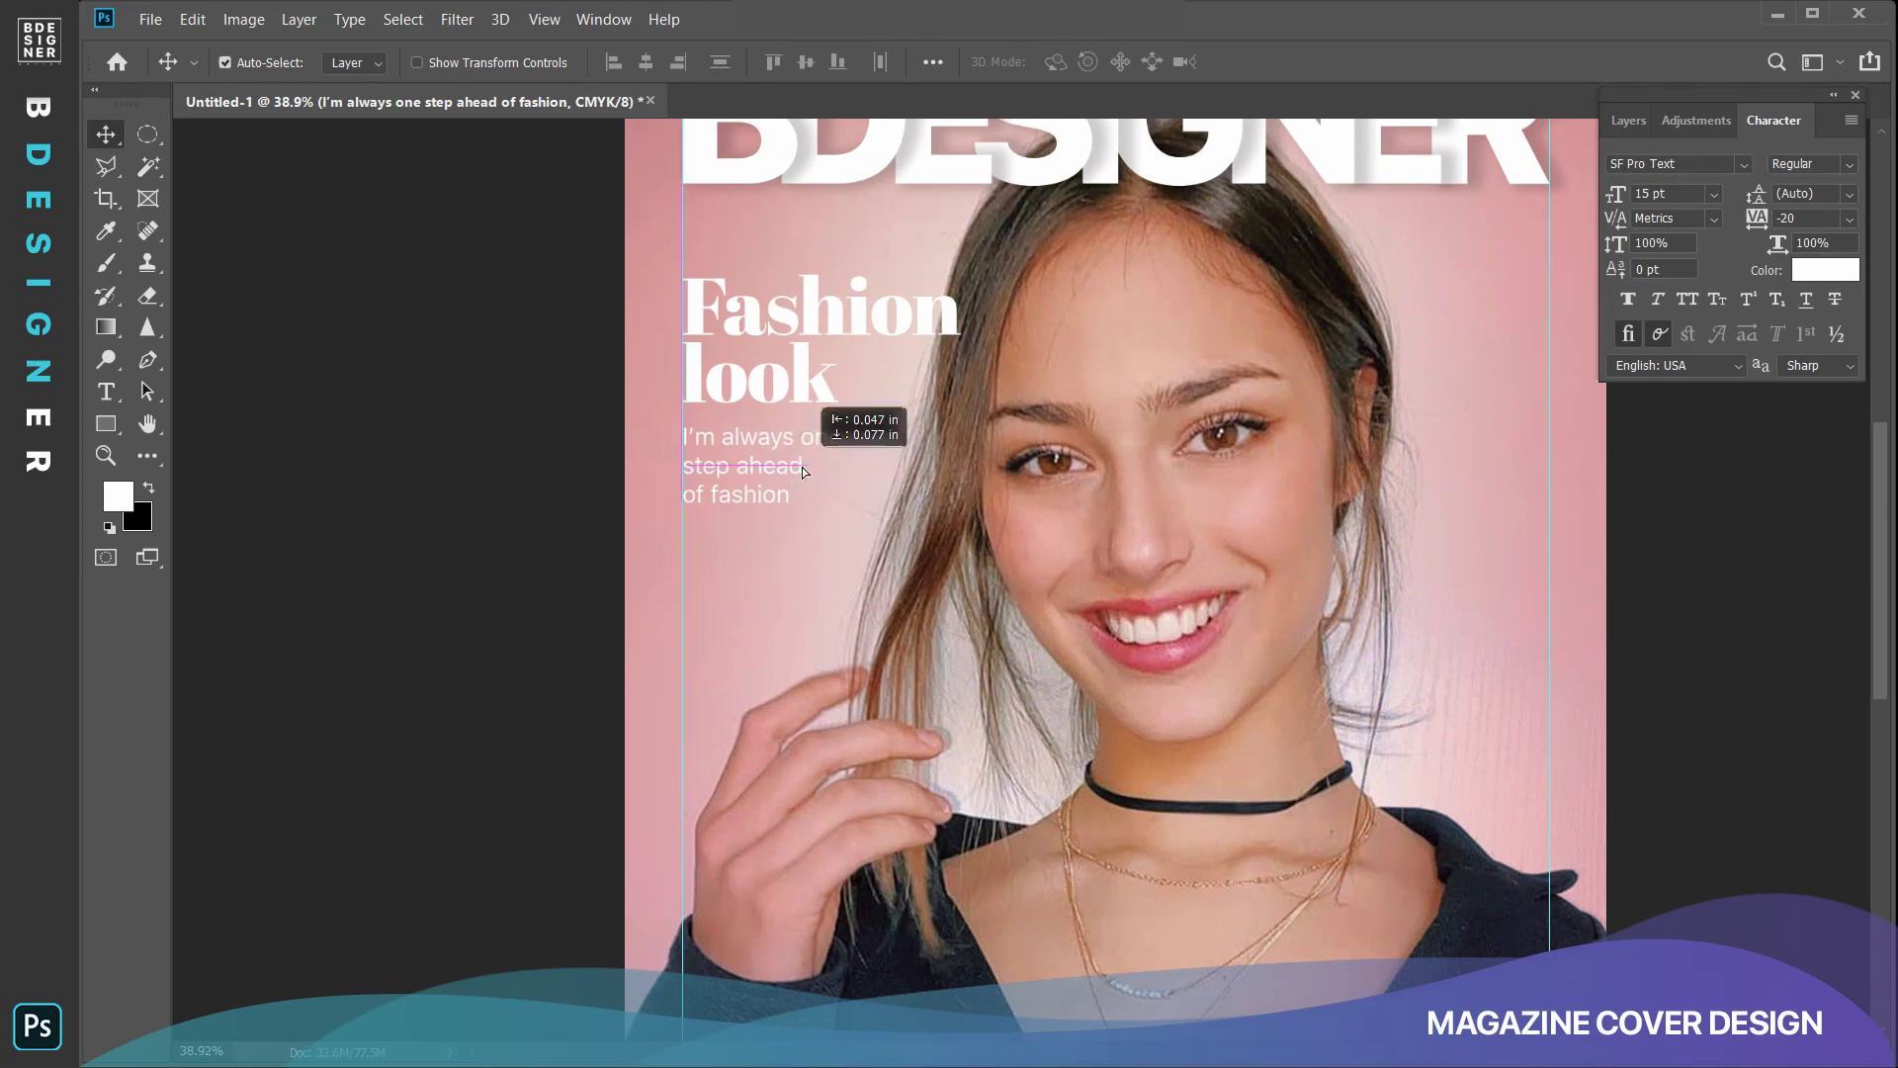
left_click(106, 391)
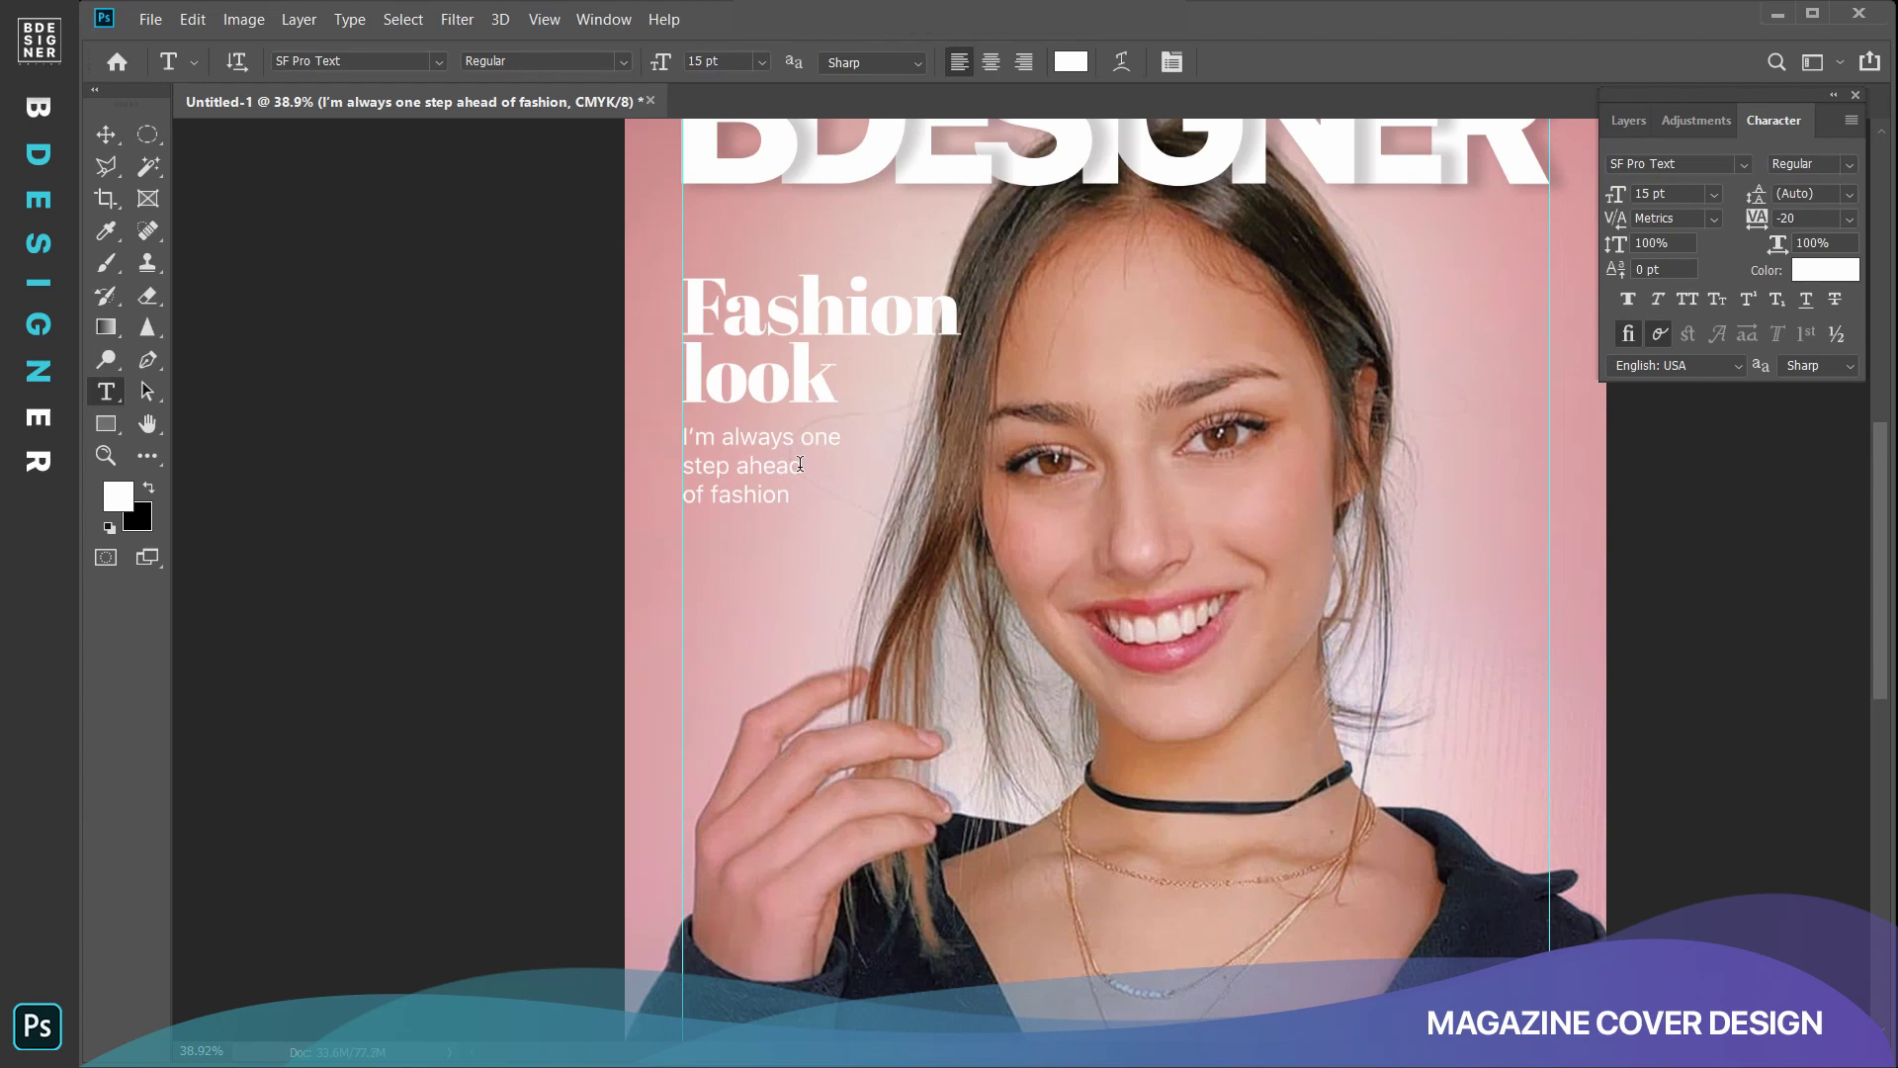
Make "step ahead" in the tagline SF Pro Text Medium in deep pink #af4151.
left_click_drag(800, 465, 661, 466)
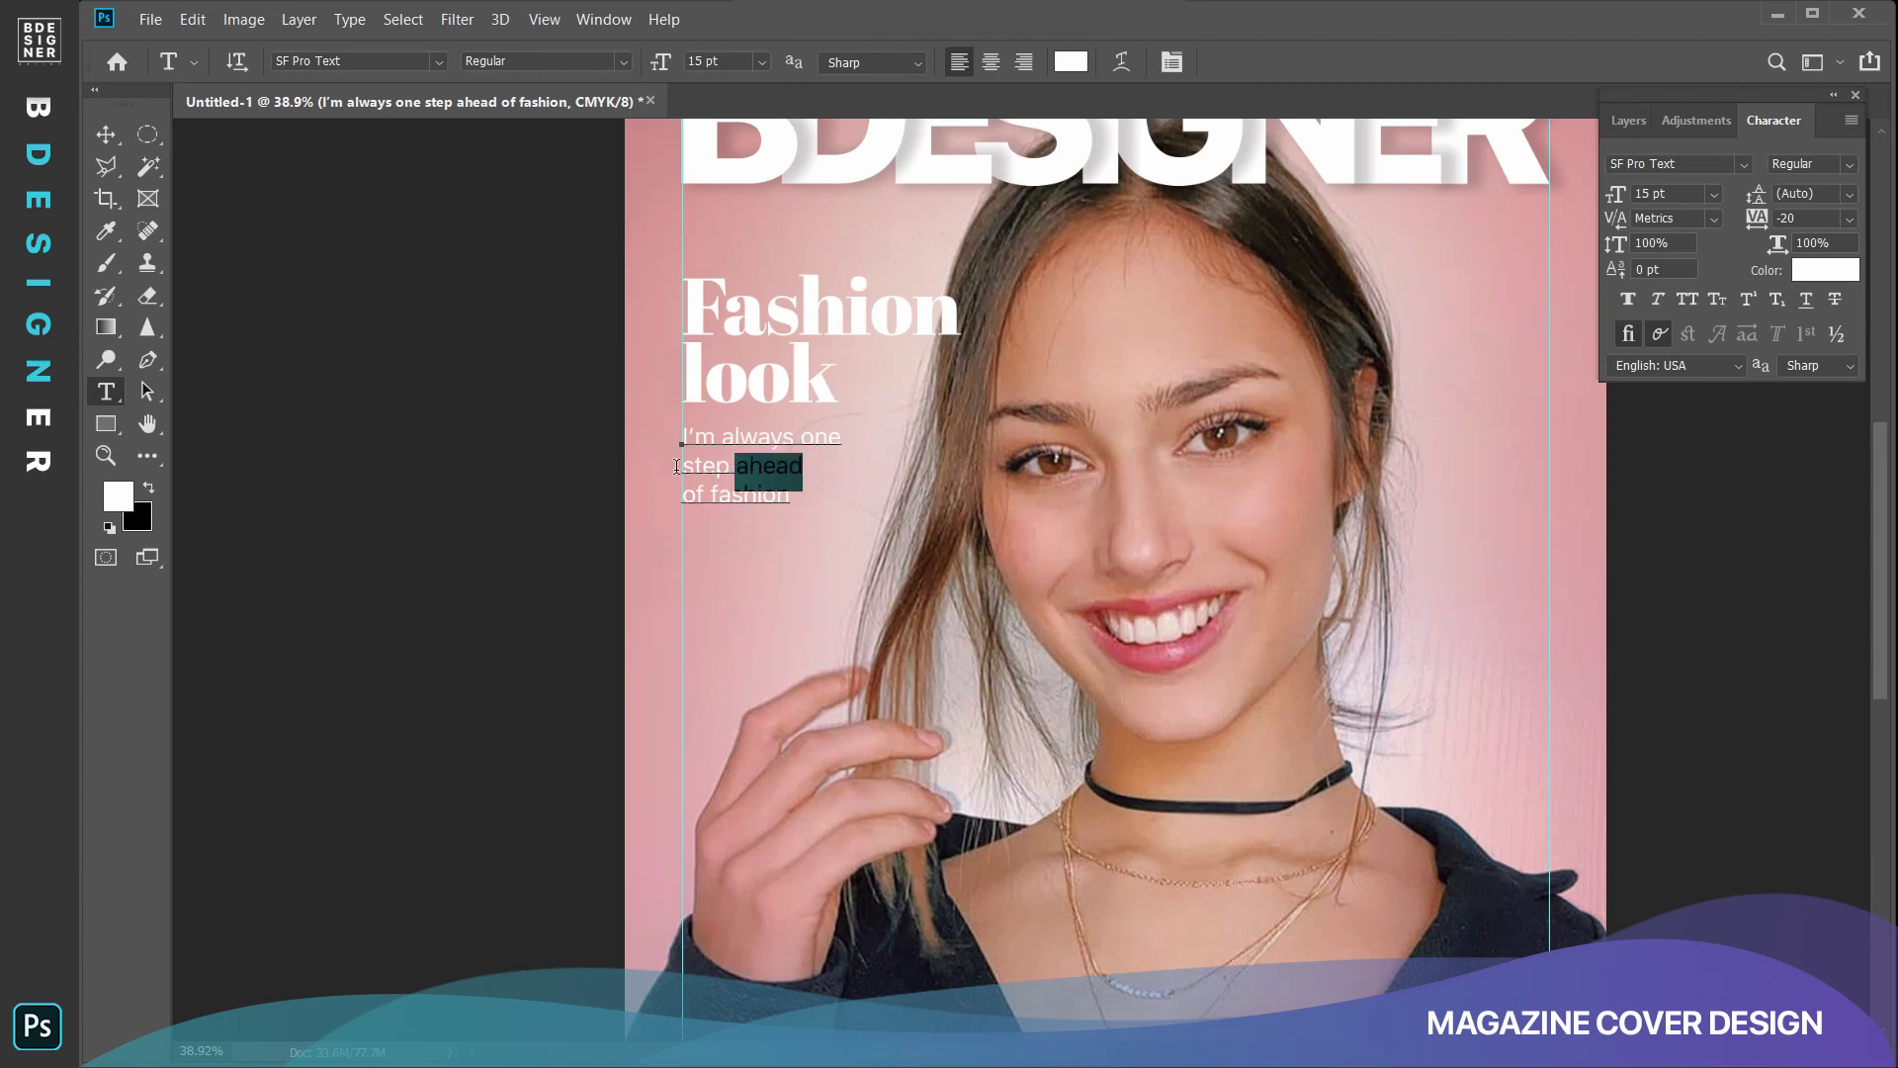
left_click(625, 63)
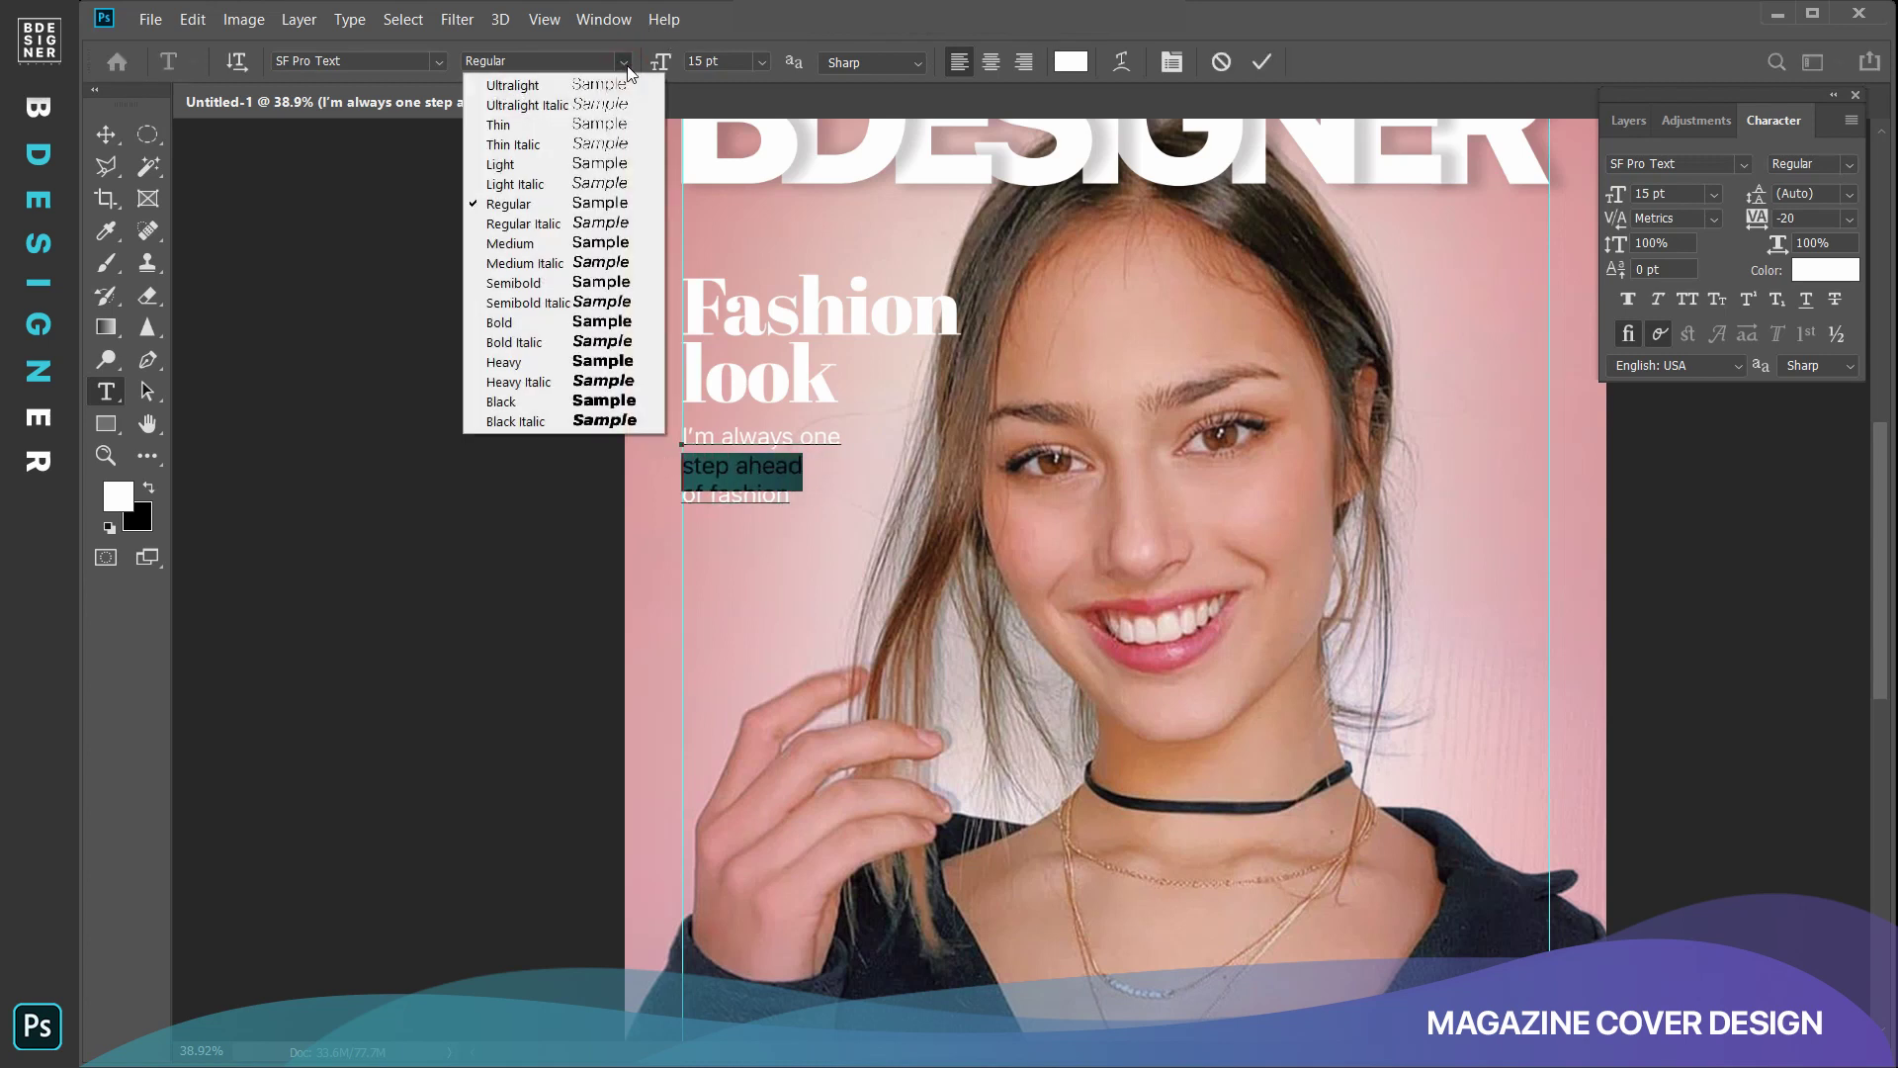
left_click(505, 245)
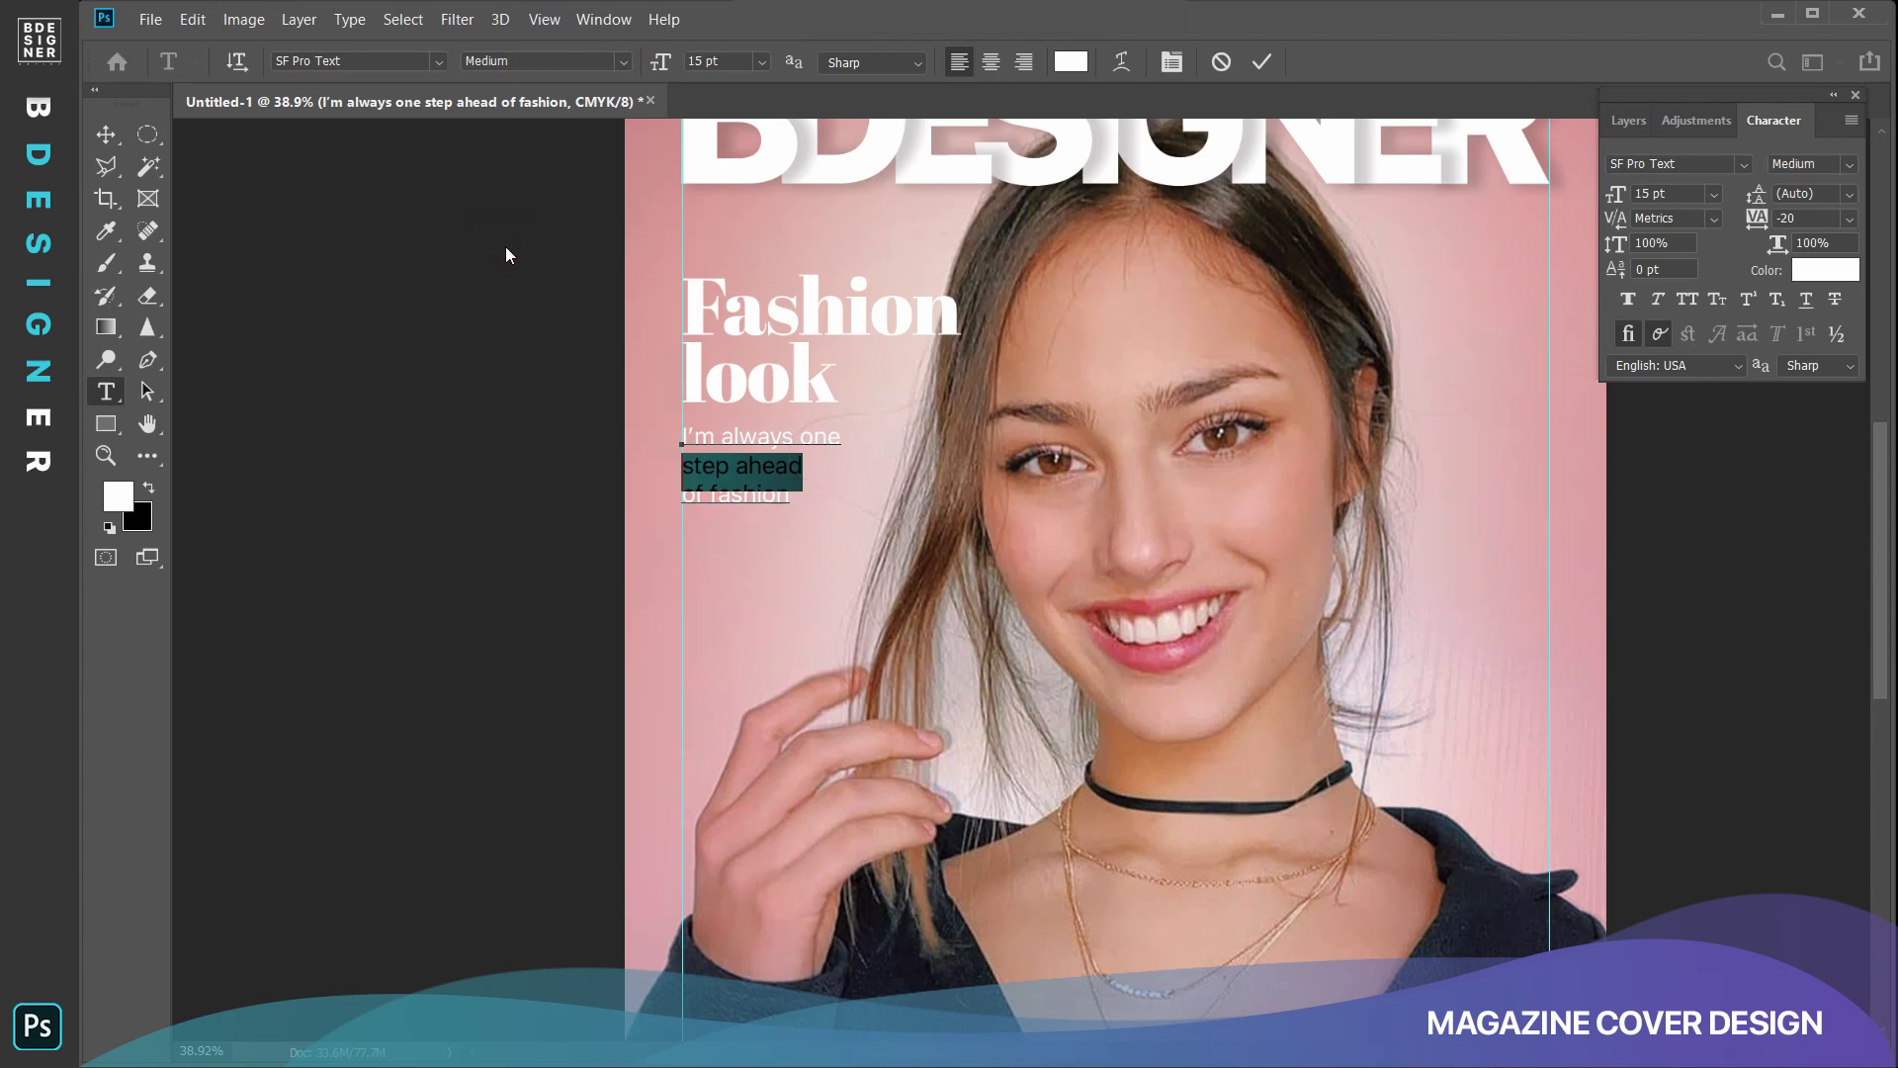
left_click(118, 502)
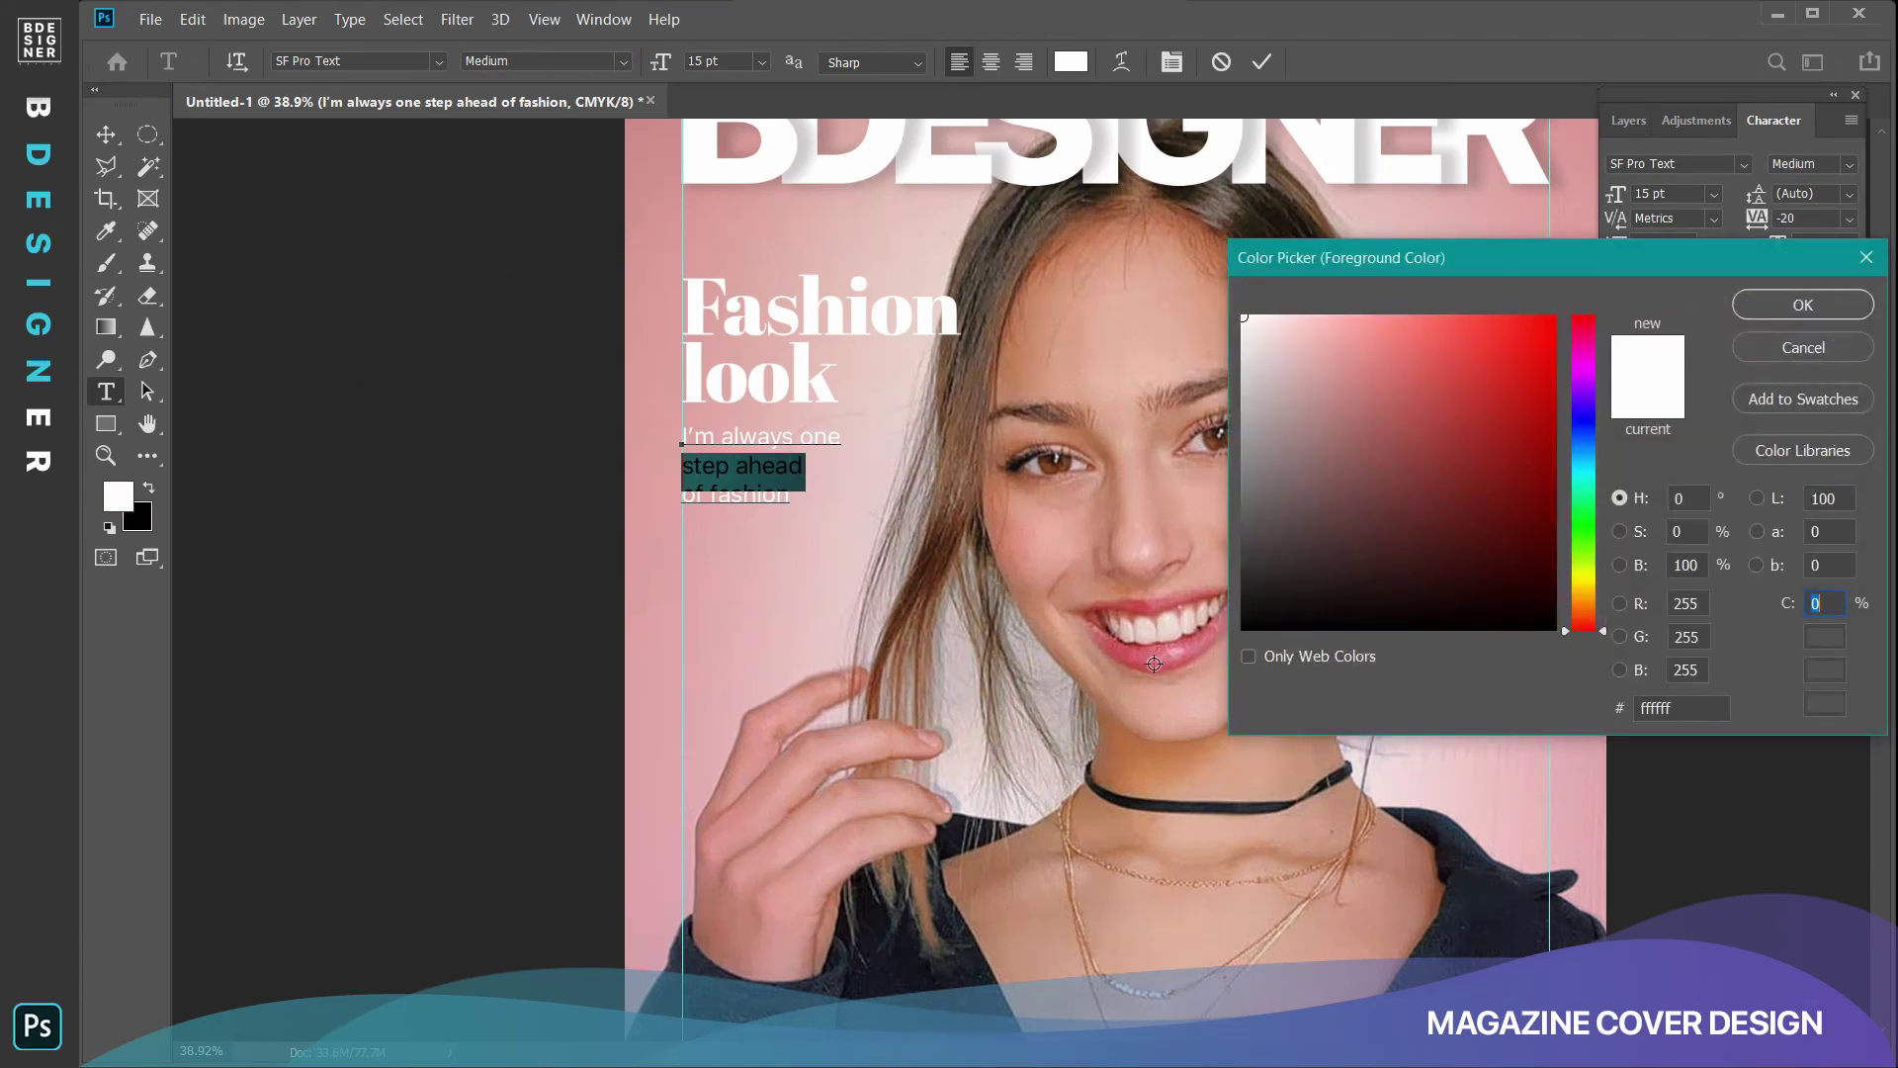
left_click(1153, 663)
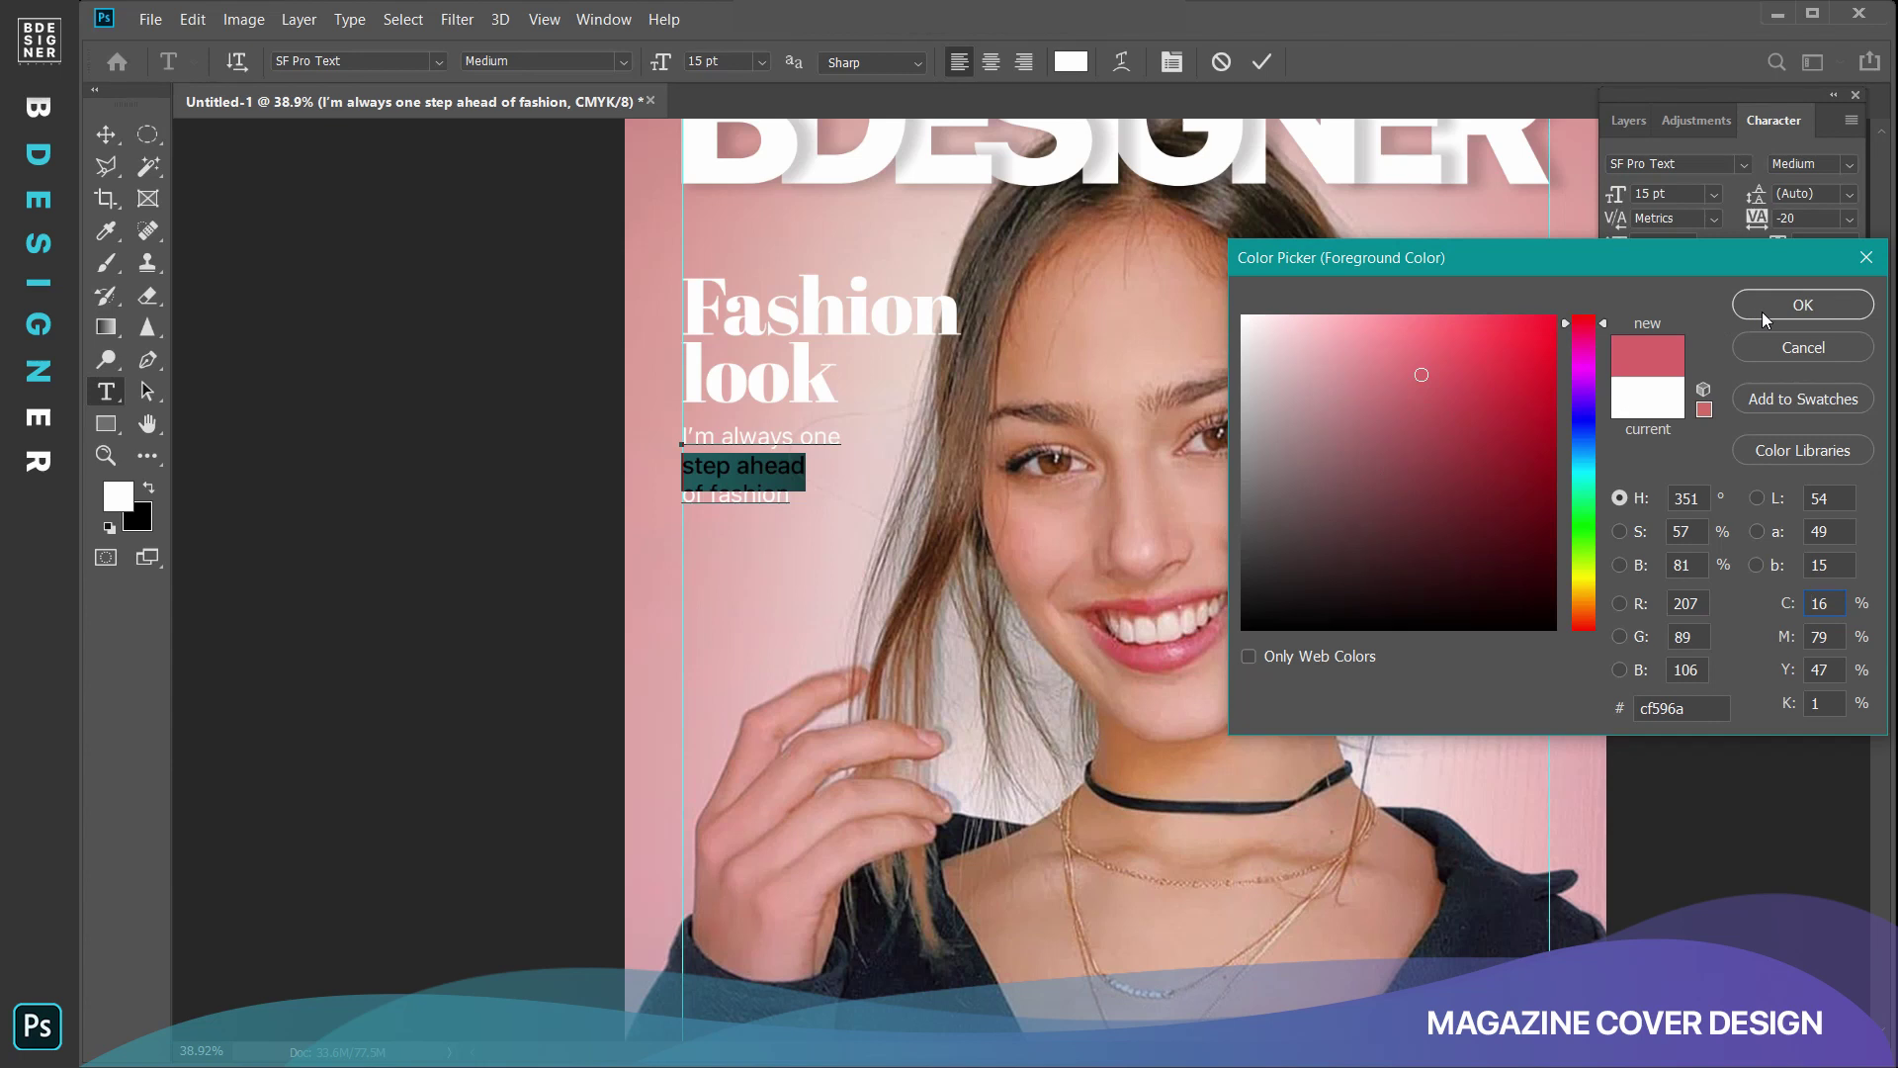
left_click(1441, 413)
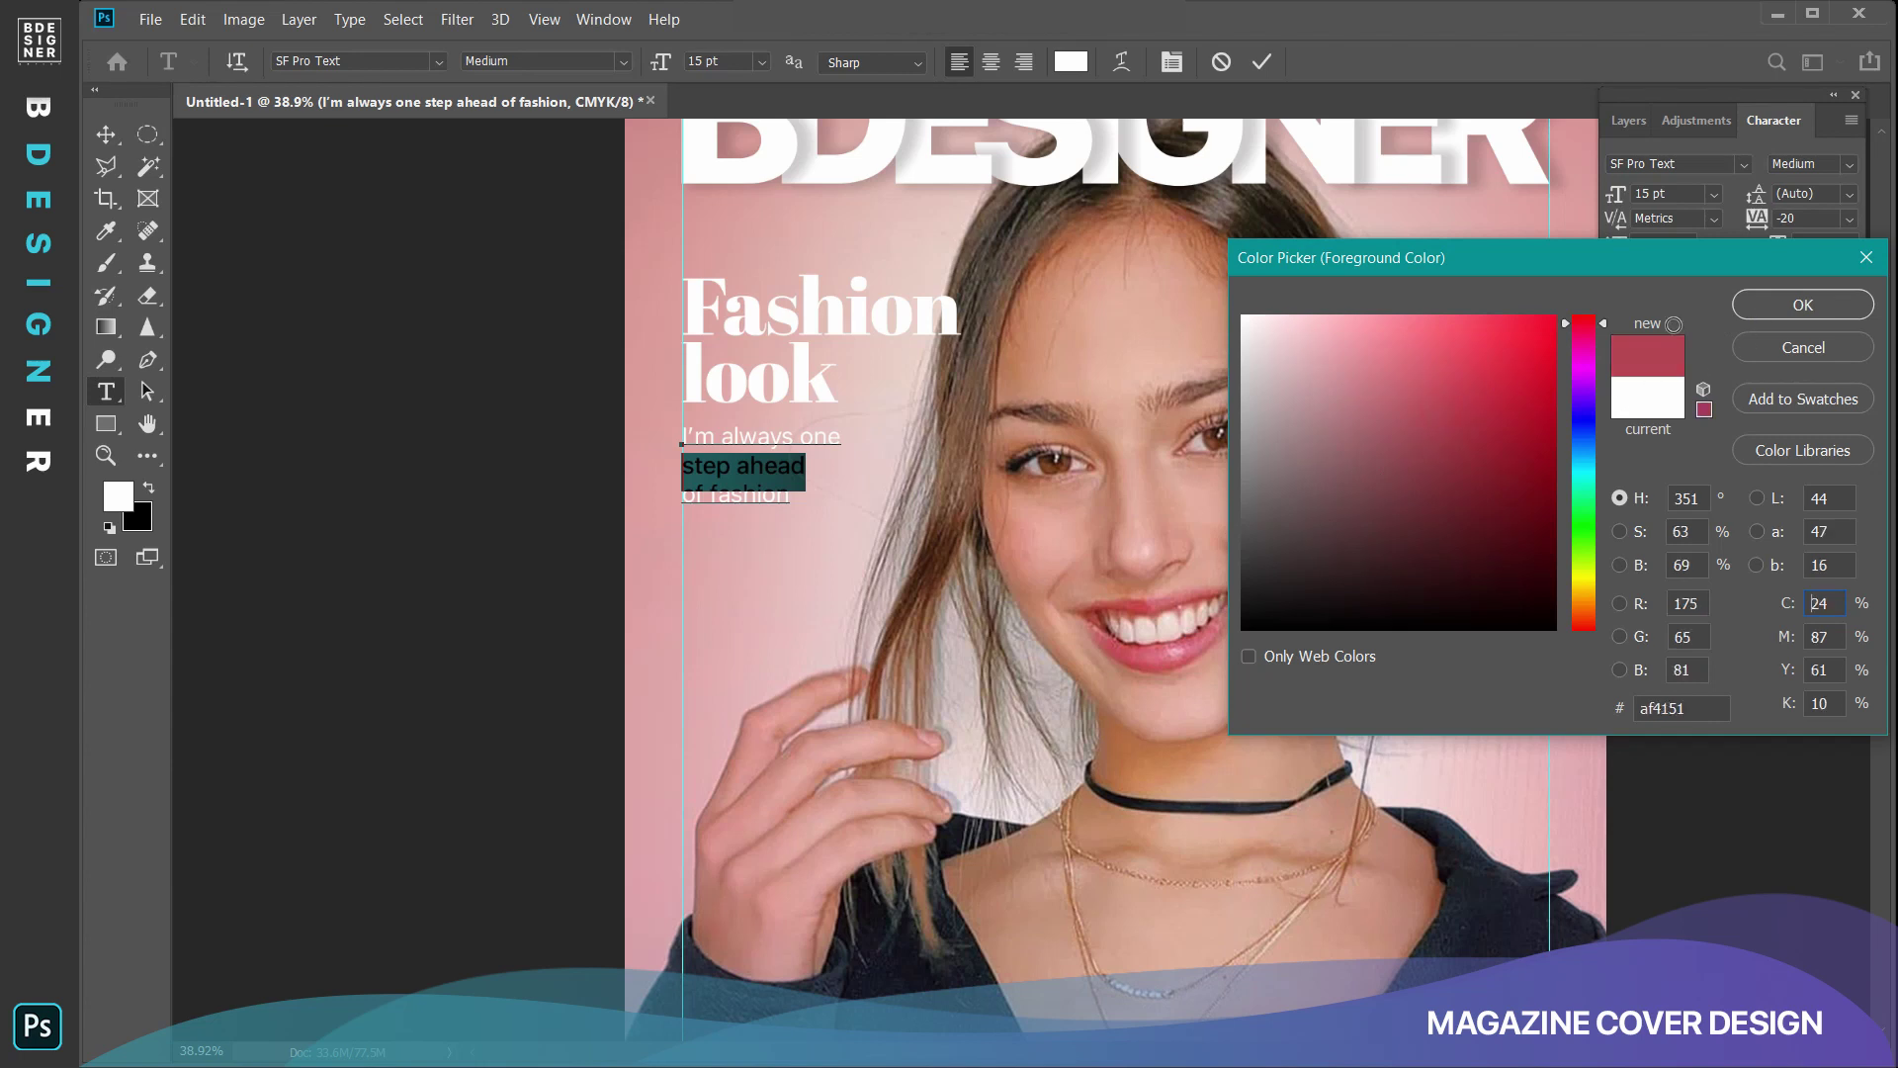
left_click(1759, 309)
left_click(104, 133)
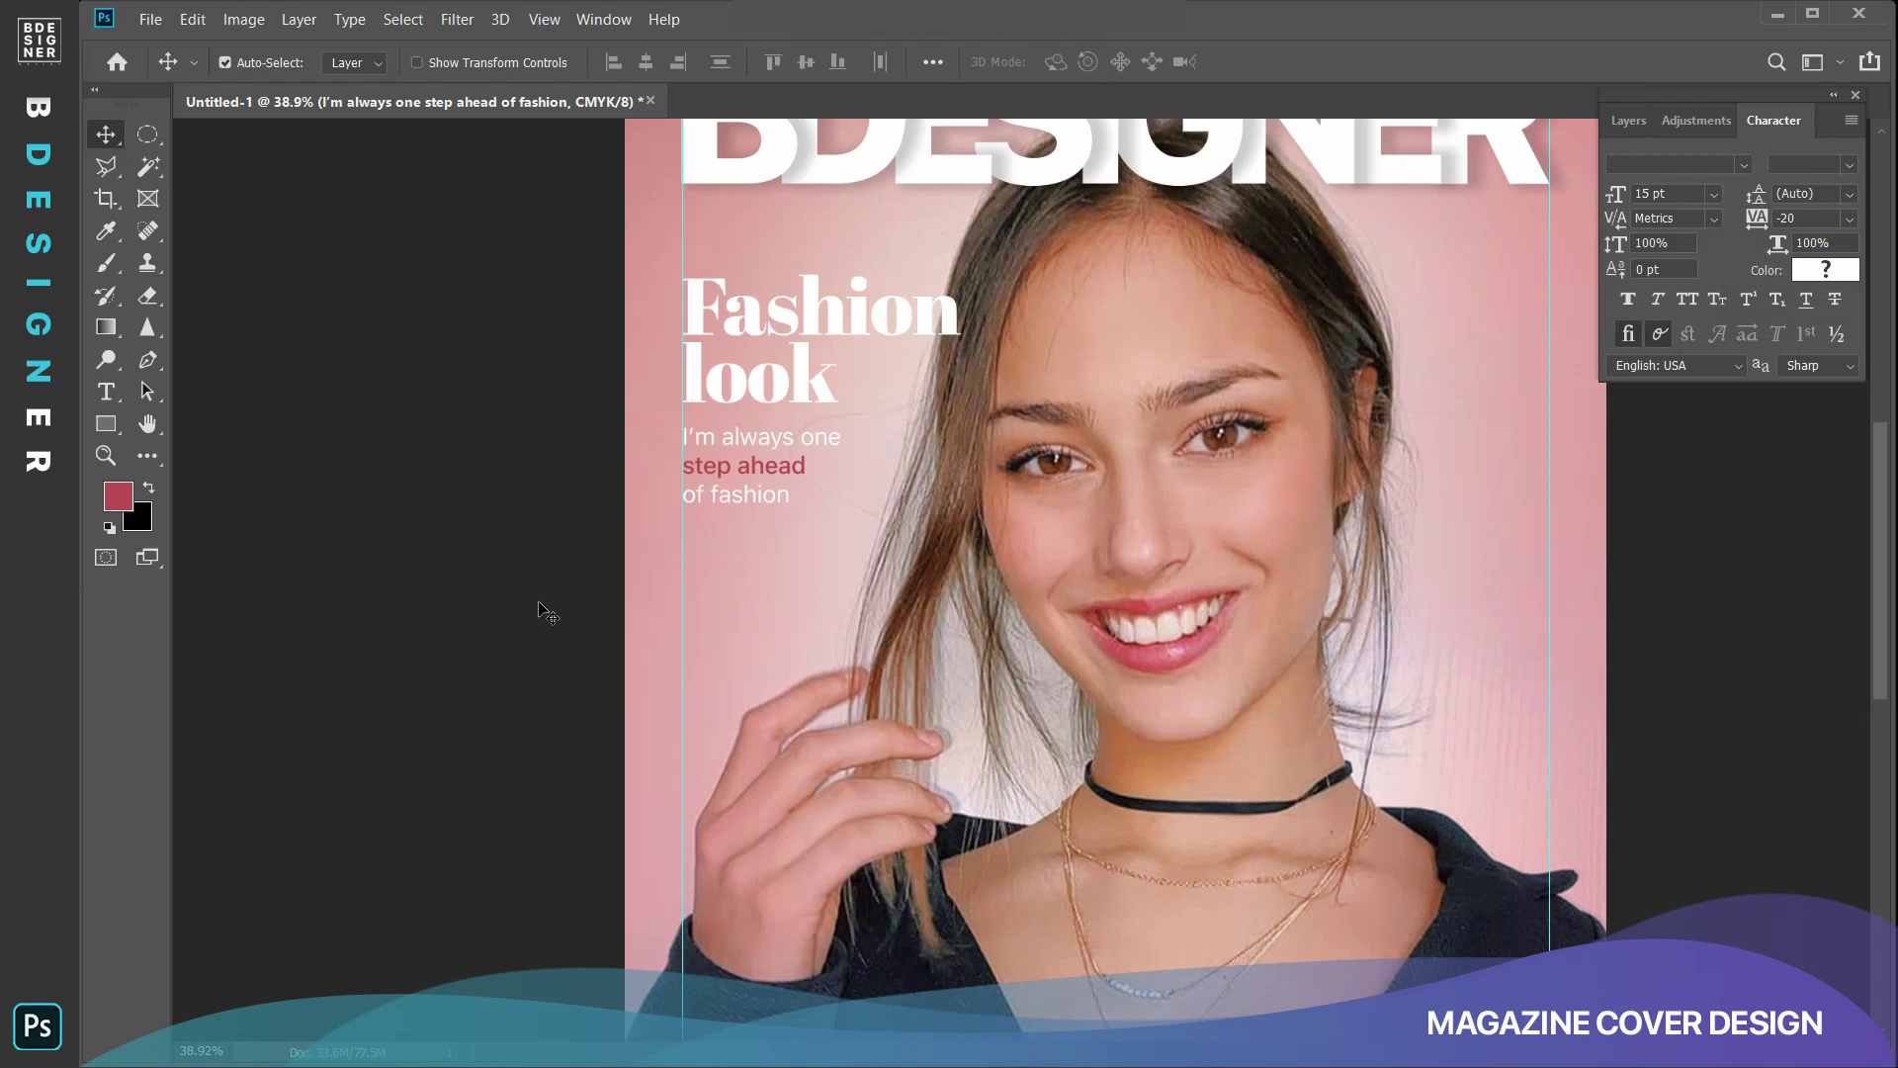
Set the three-line tagline's leading to 15.24 pt.
scroll(541, 608, "down", 1)
left_click(106, 392)
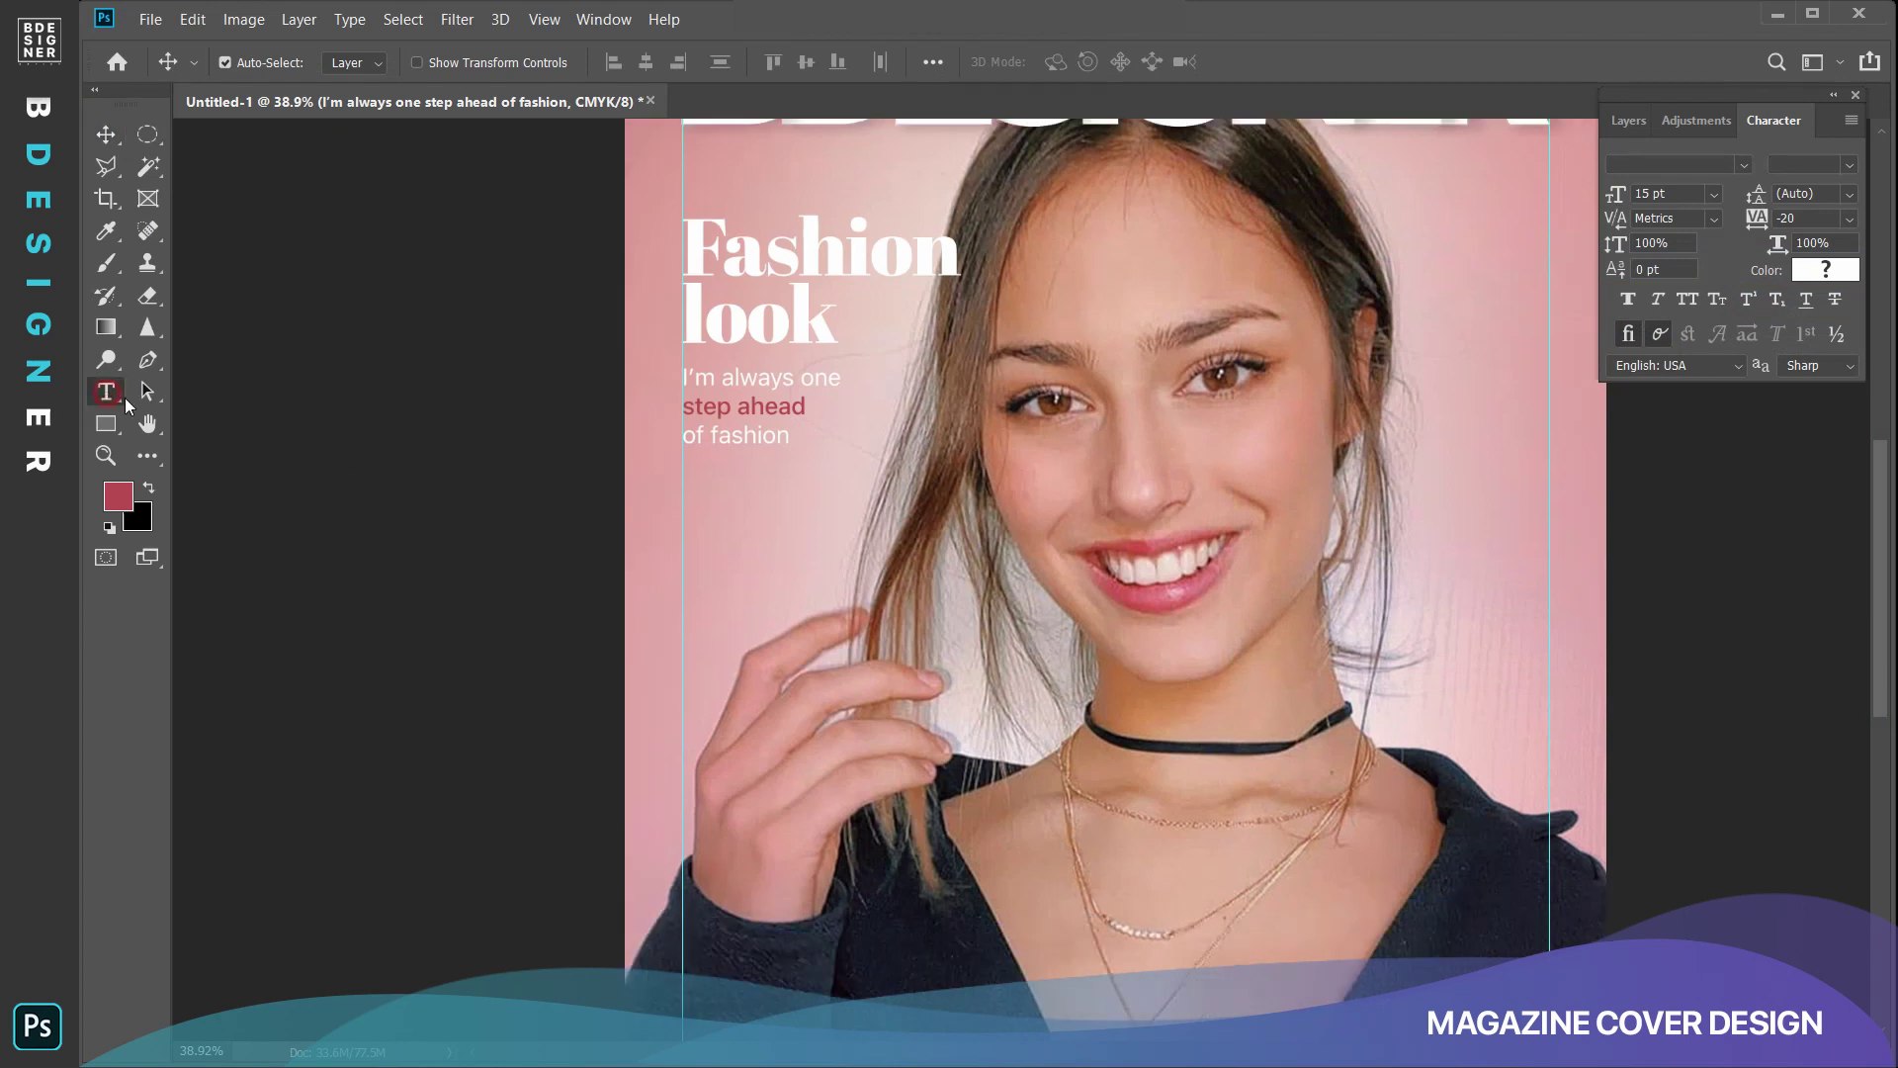
left_click(732, 385)
key("ctrl+a")
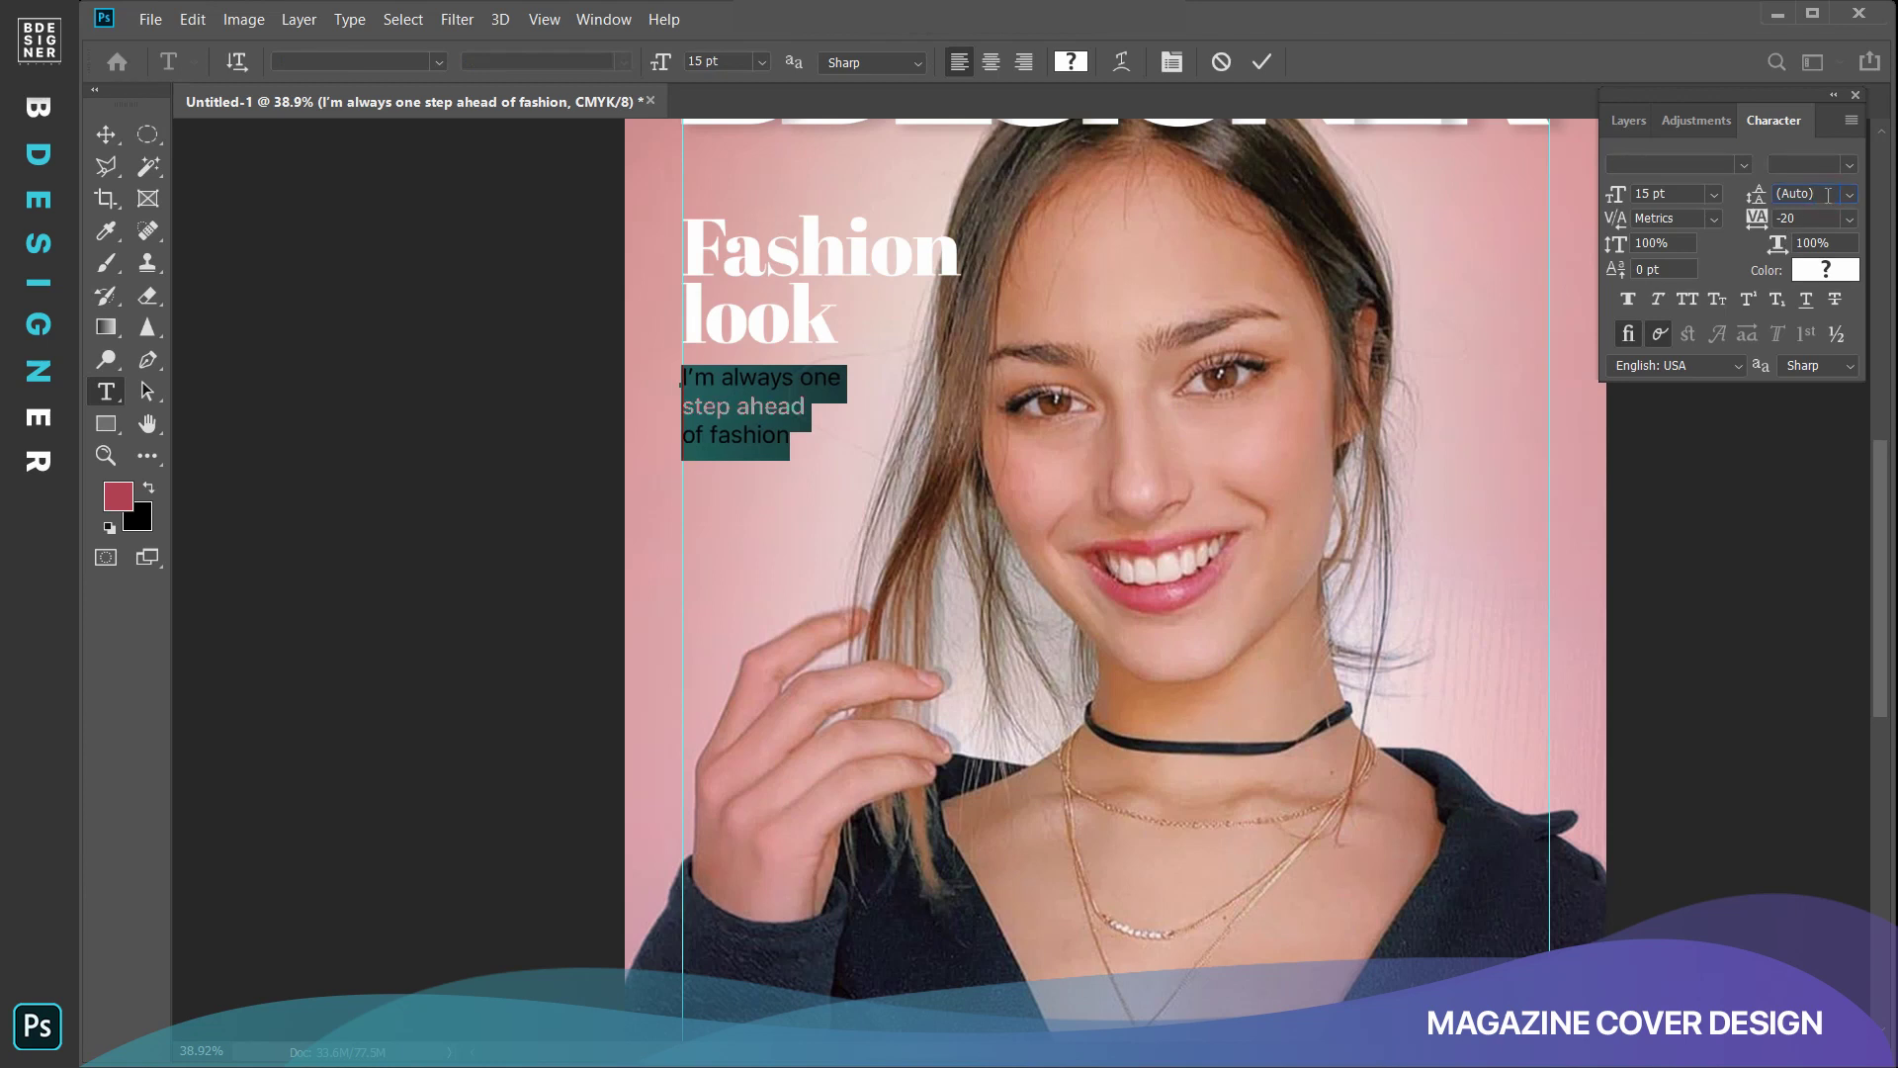
scroll(1827, 194, "down", 1)
scroll(1827, 195, "down", 1)
scroll(1827, 195, "down", 2)
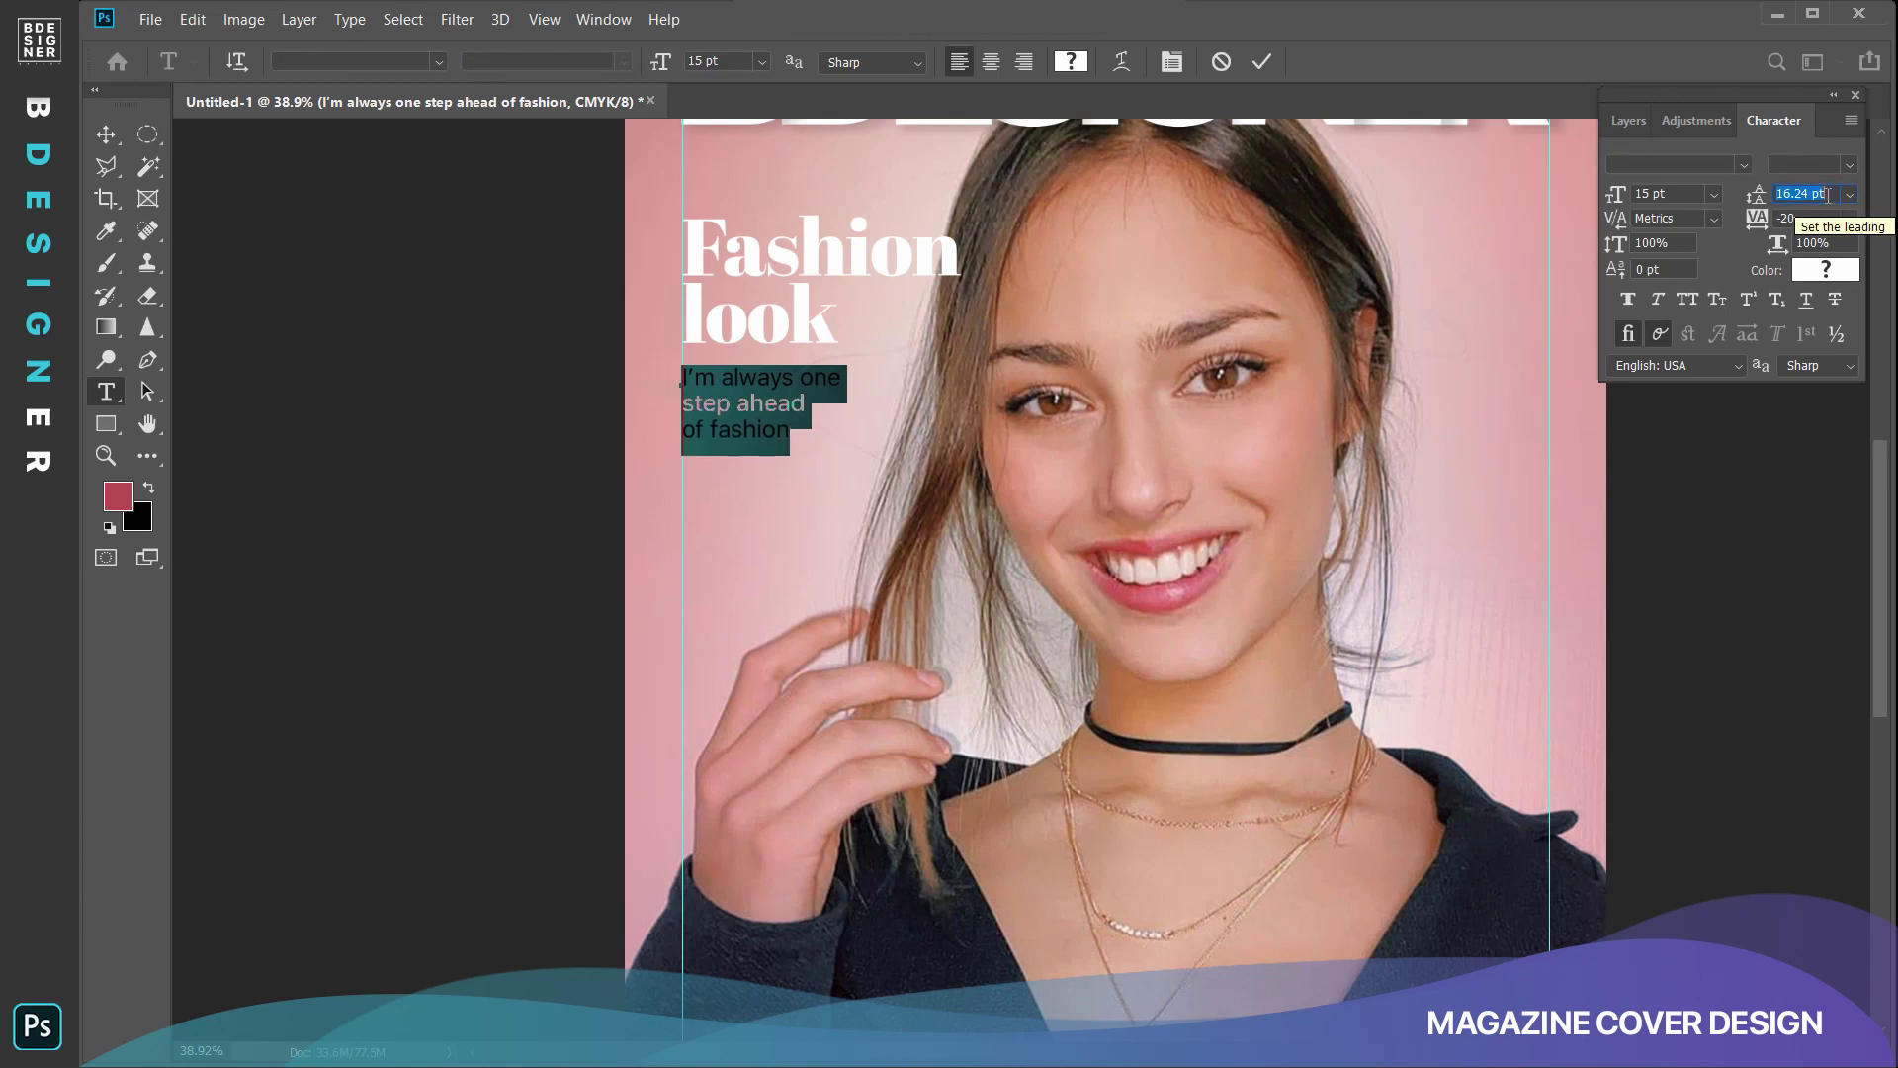
scroll(1826, 194, "down", 1)
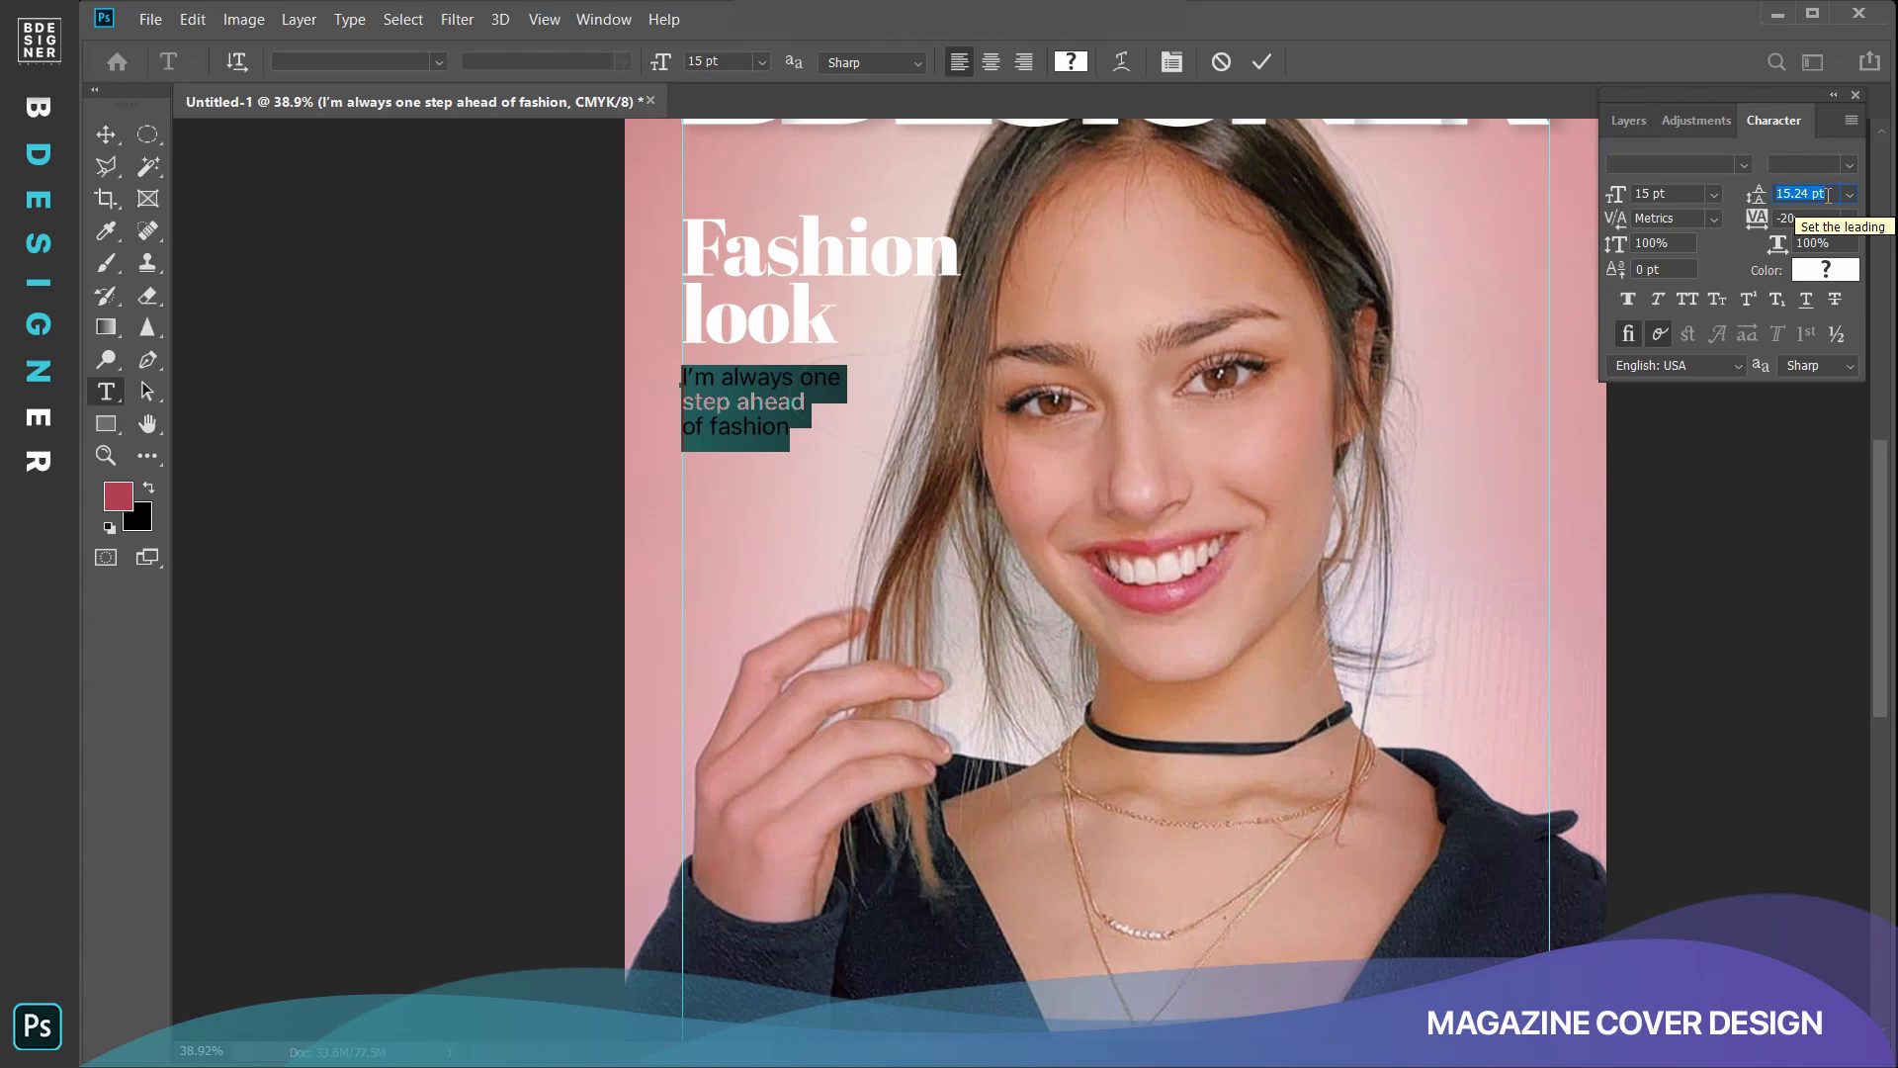
left_click(108, 136)
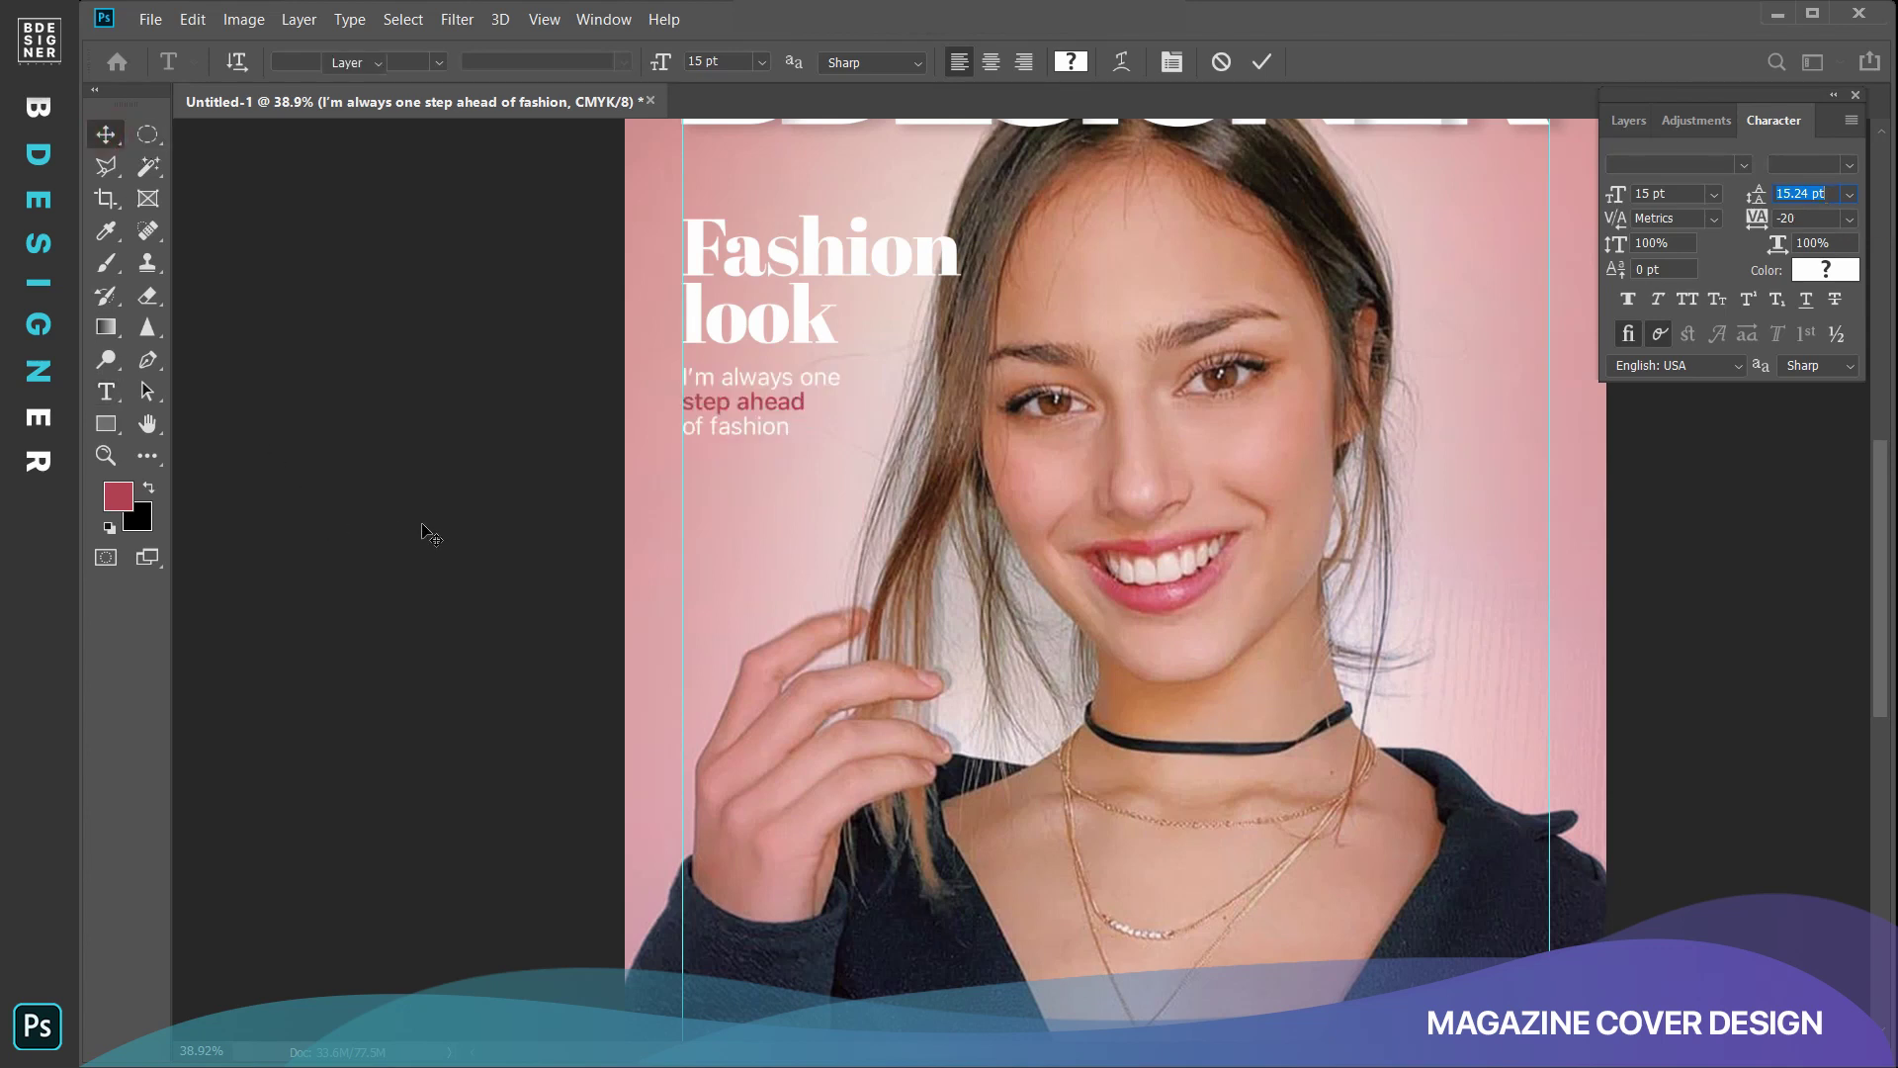
scroll(469, 533, "down", 1)
scroll(469, 534, "down", 3)
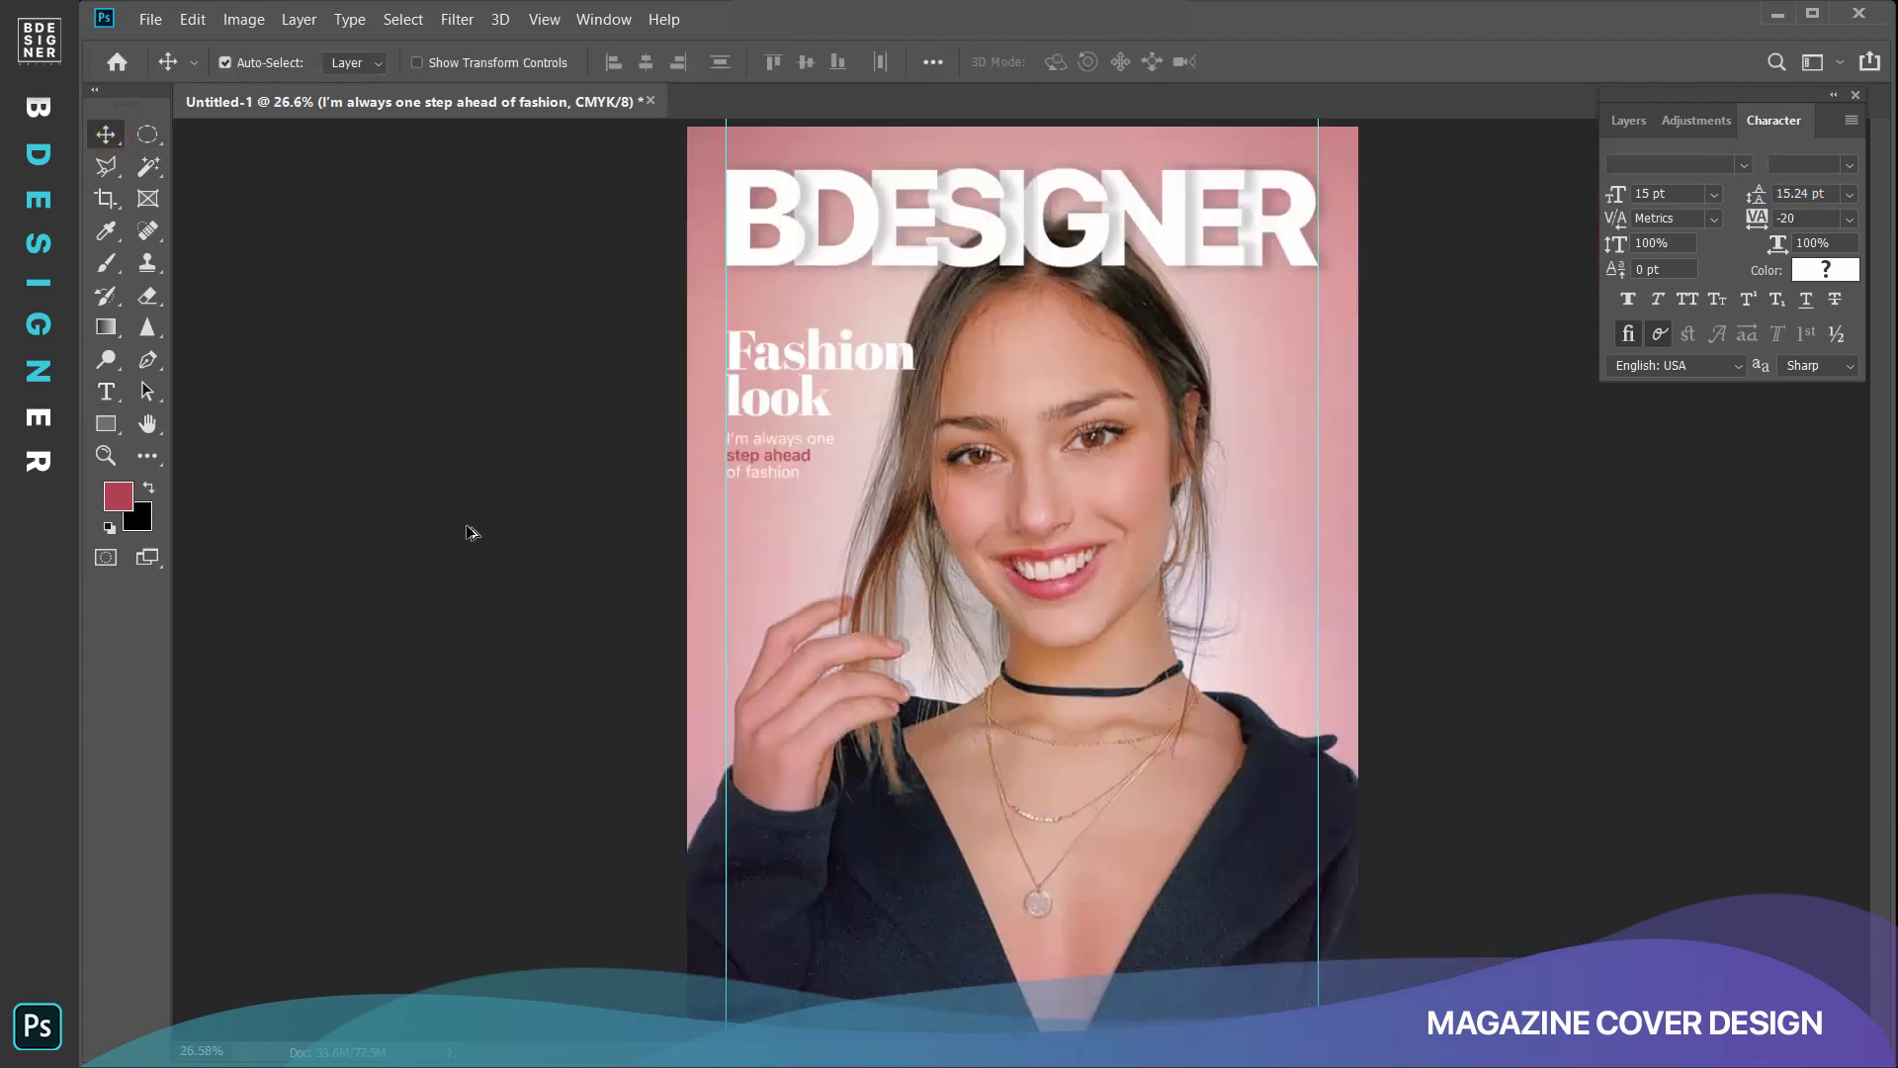
scroll(471, 534, "down", 1)
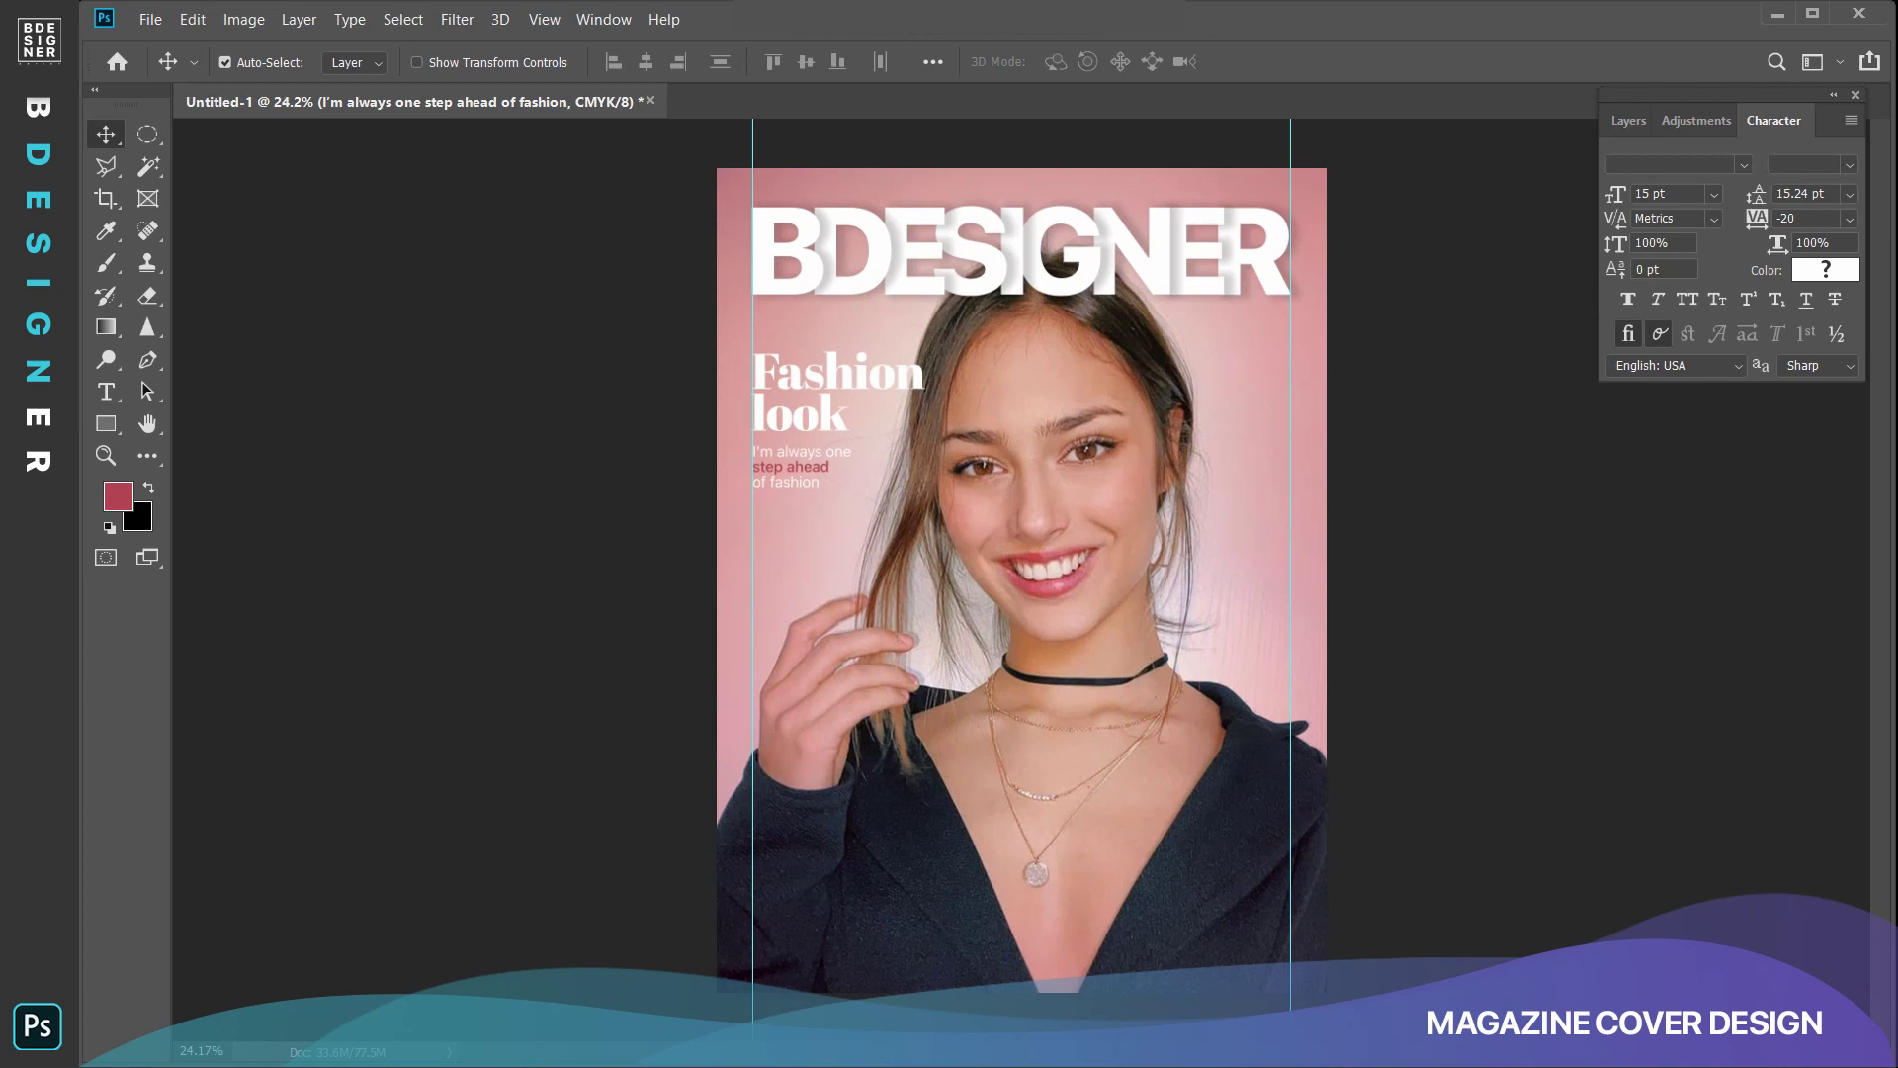
Check the model's name line in the Notepad notes, then return to the cover.
key("alt+Tab")
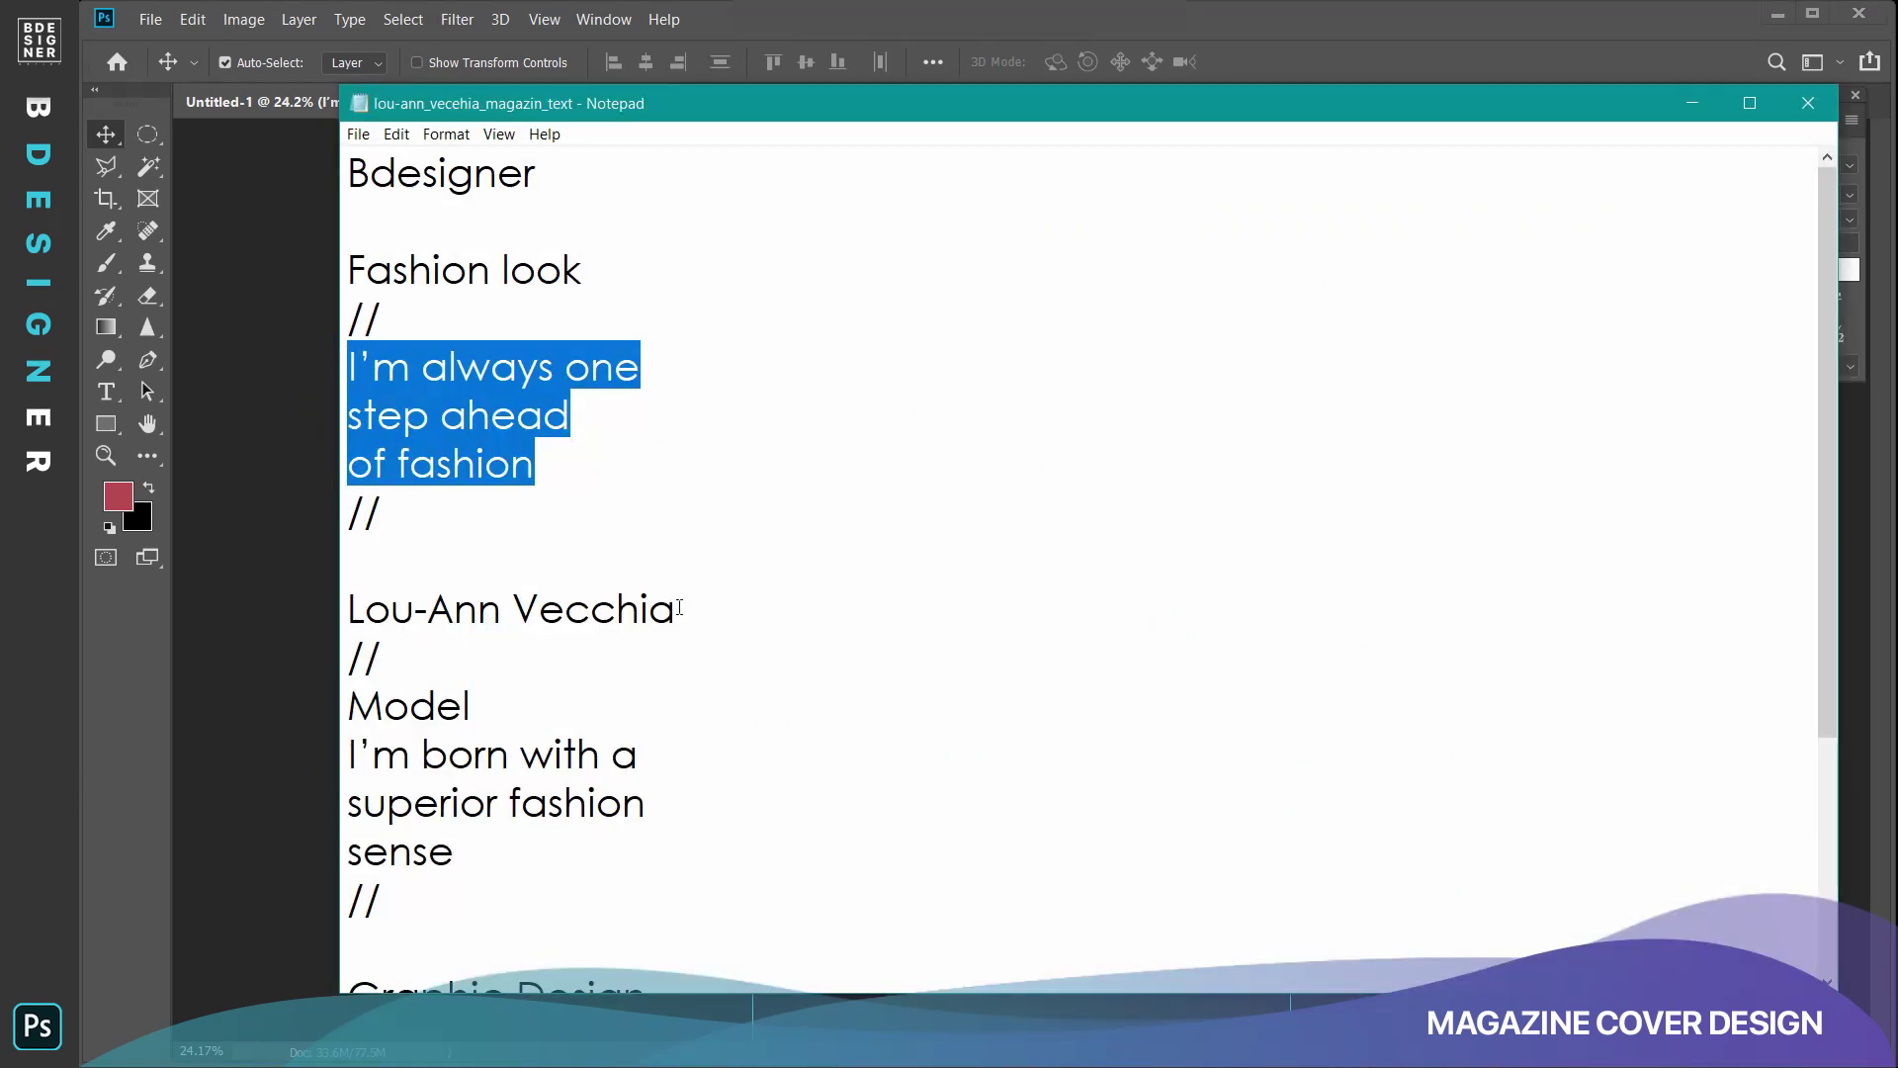
left_click_drag(680, 607, 280, 601)
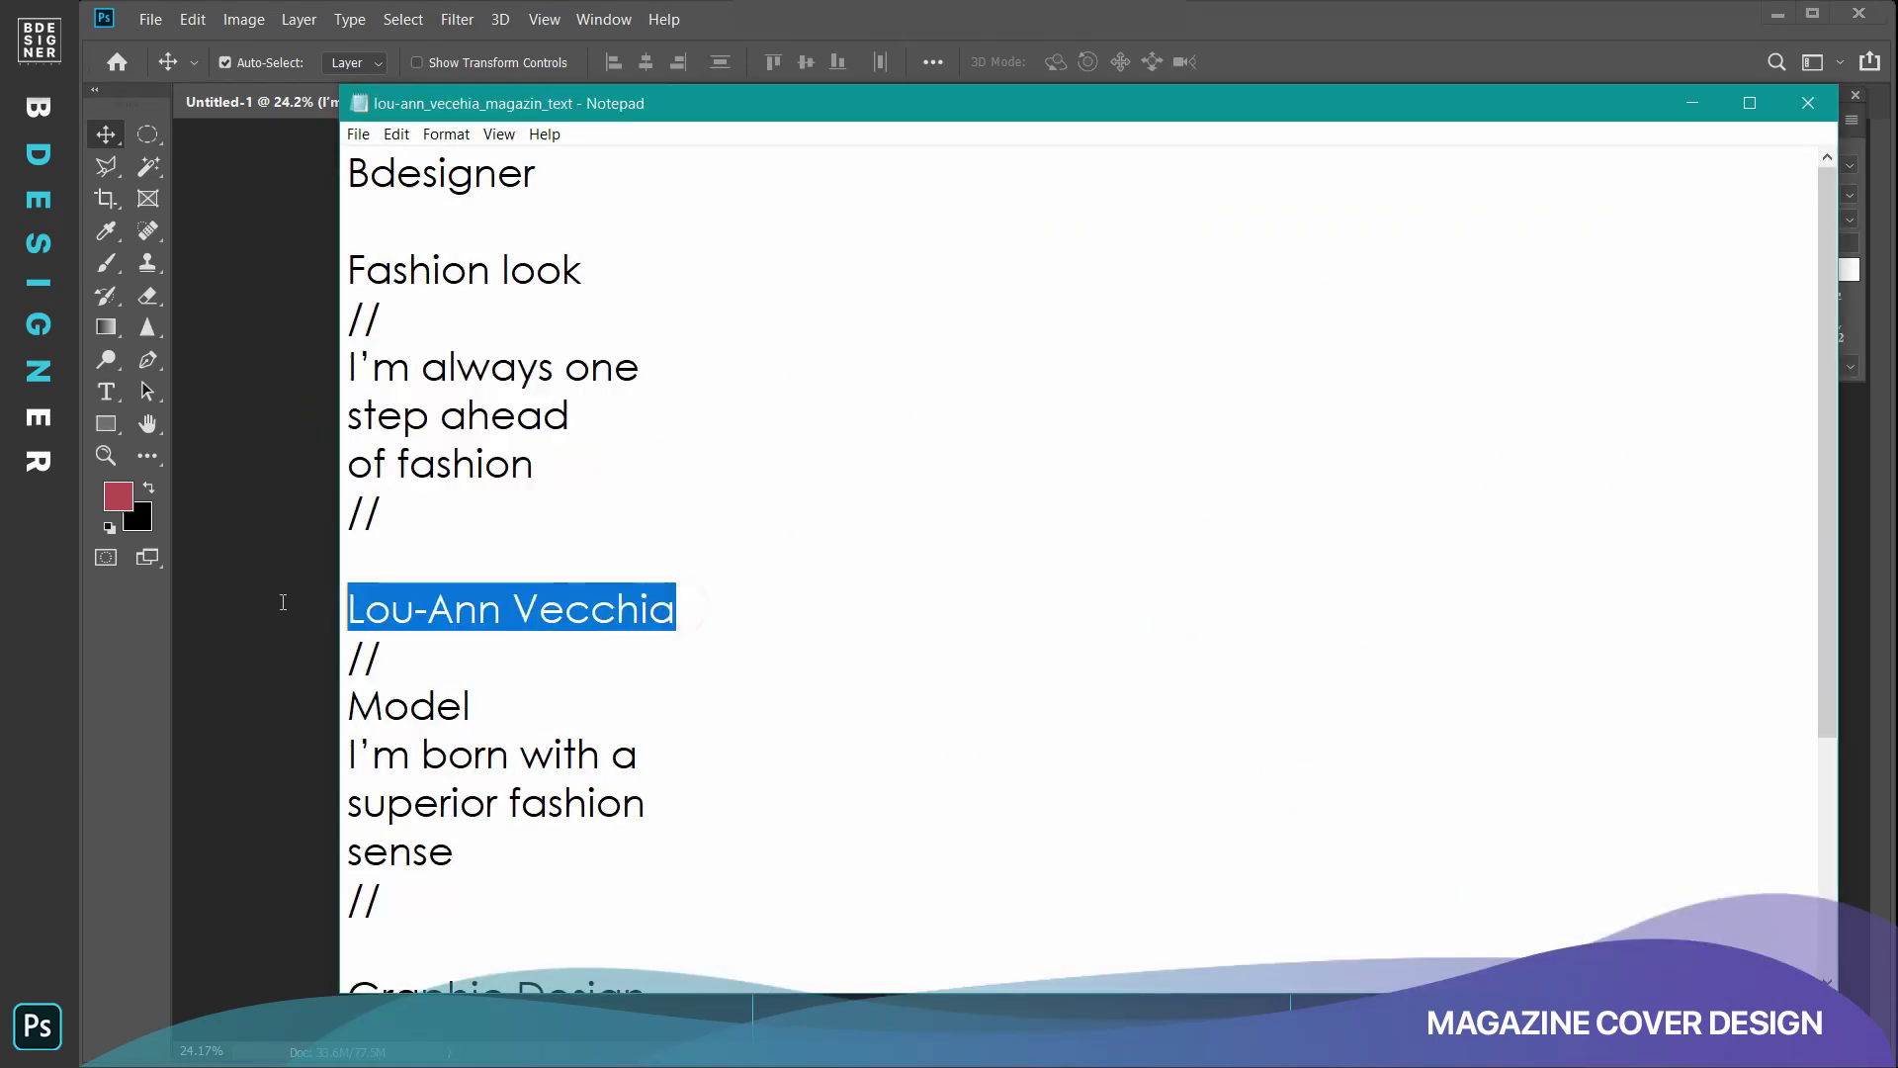
left_click(1694, 103)
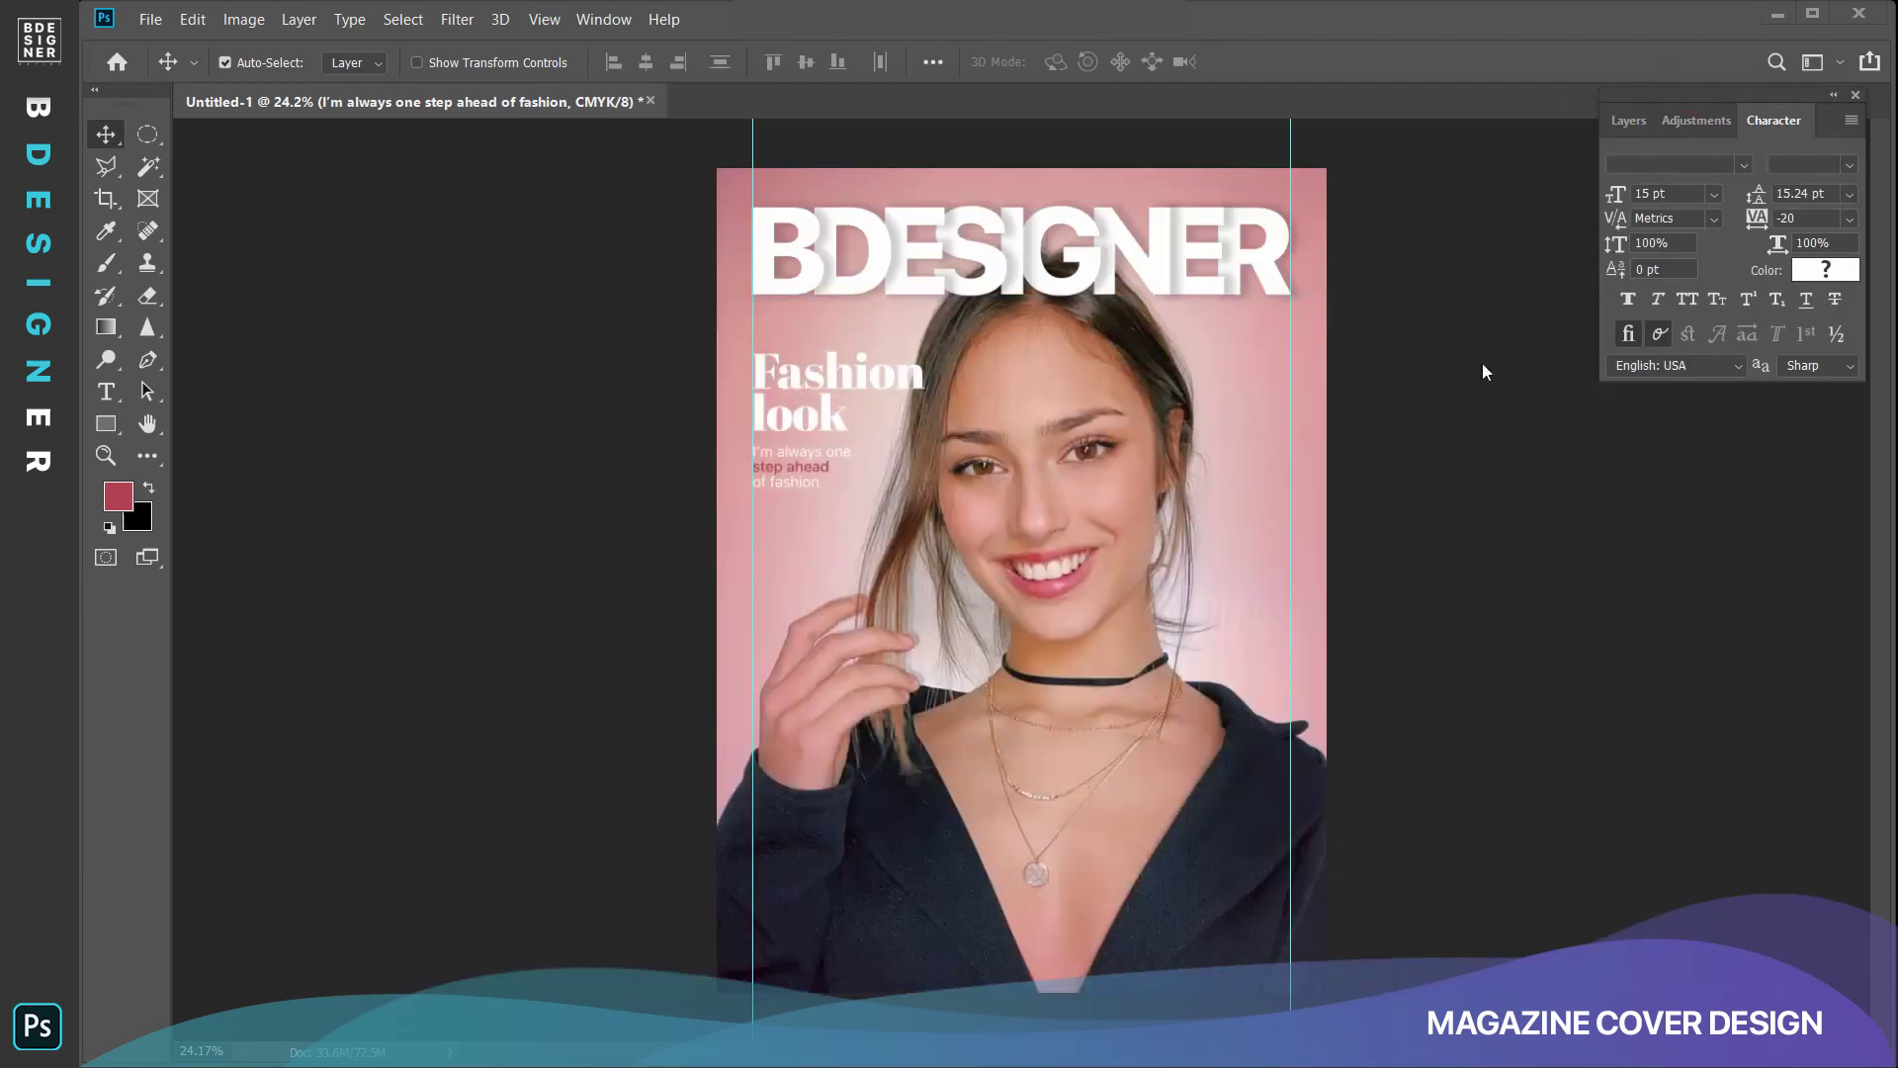
left_click(105, 391)
Group the Fashion look headline and tagline layers.
left_click(1629, 120)
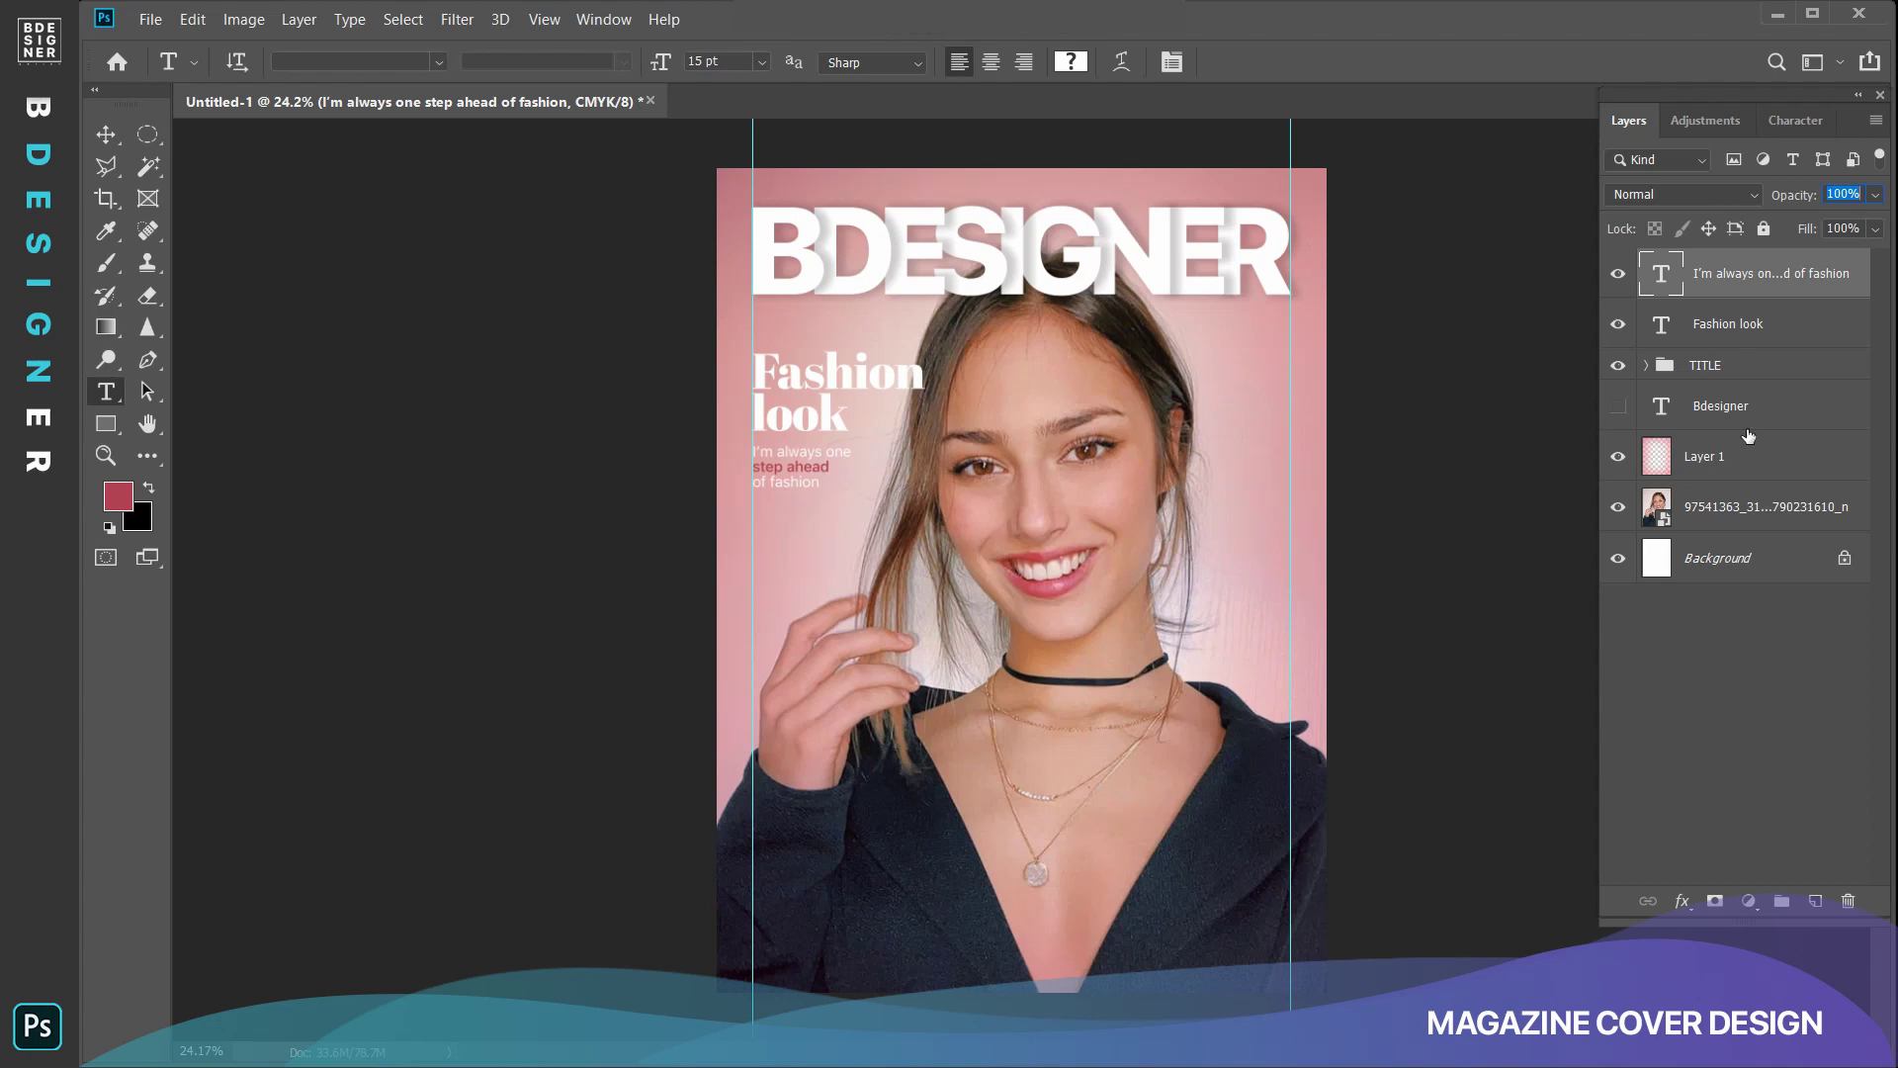
left_click(1818, 331, "shift")
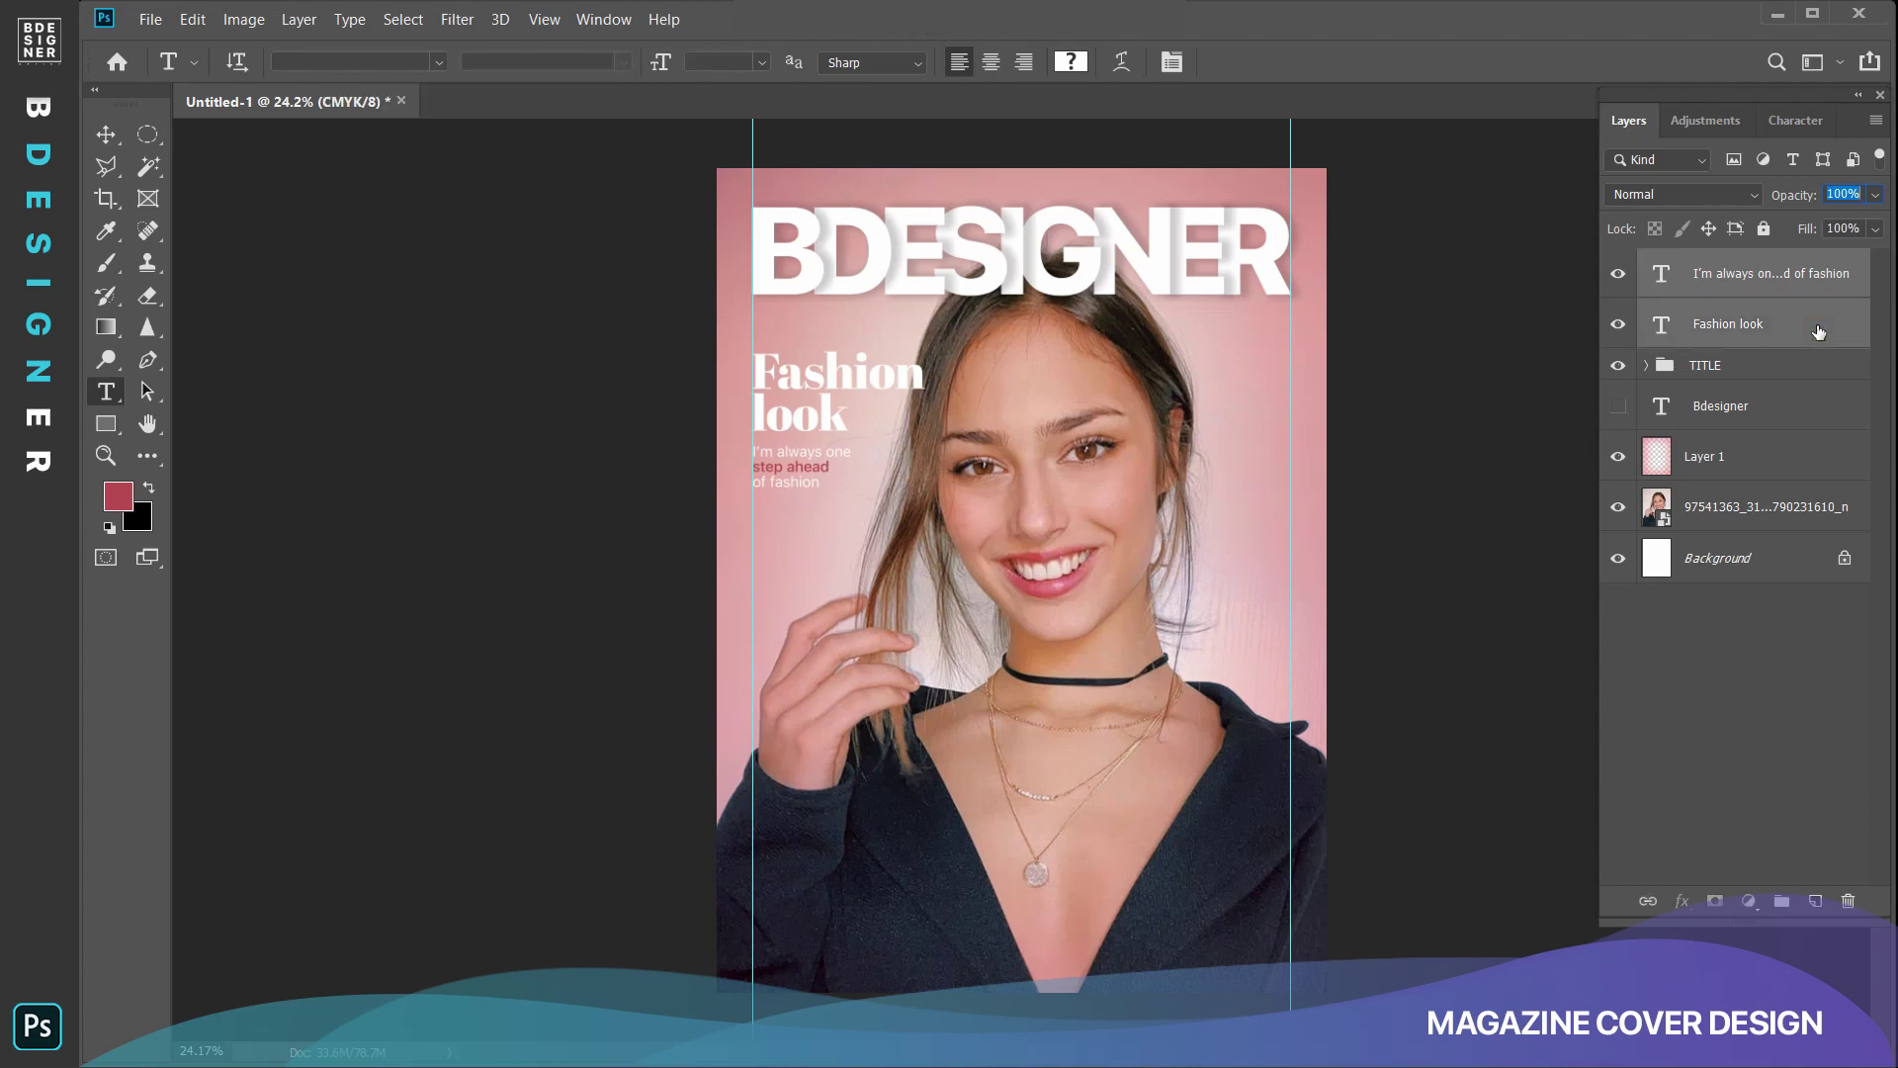
key("ctrl+g")
key("v")
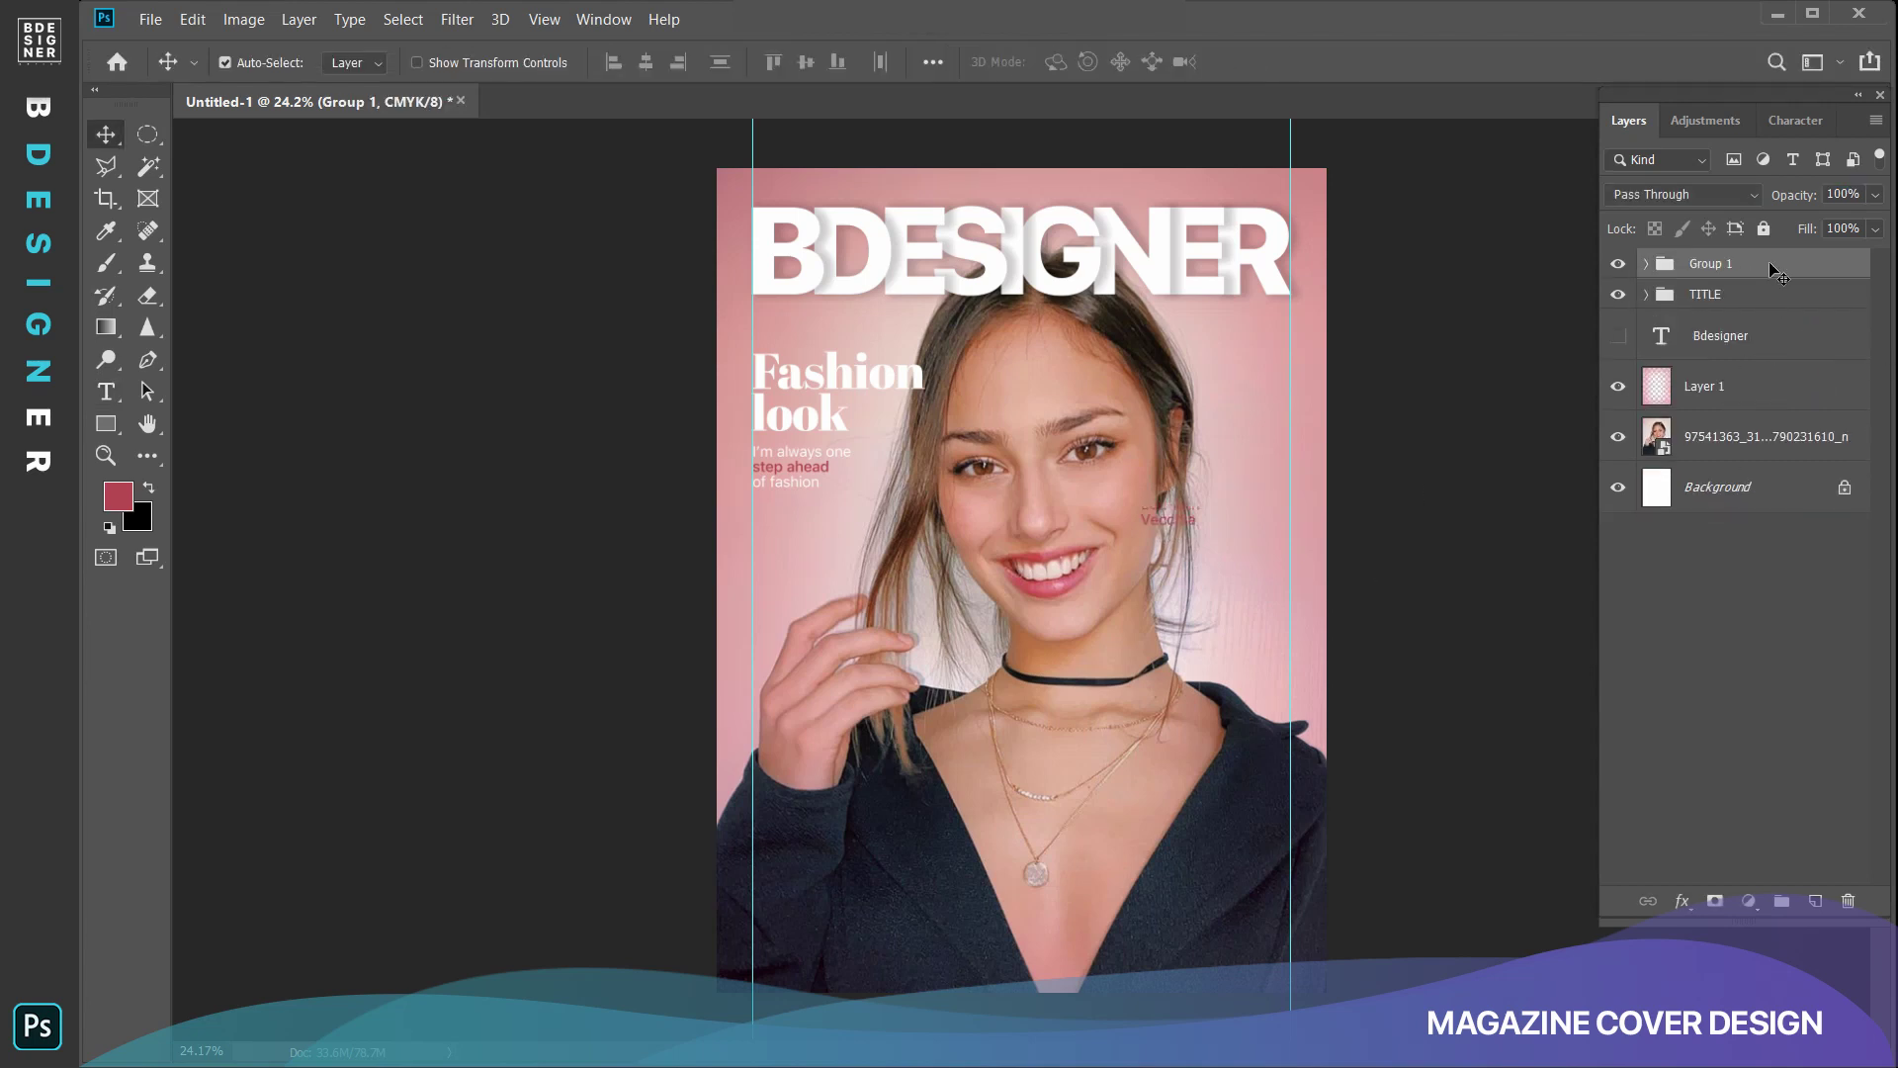
Duplicate the group and move the copy to the right side beside the model's face.
mouse_move(1778, 264)
left_mouse_down()
mouse_move(1841, 601)
mouse_move(1815, 901)
left_mouse_up()
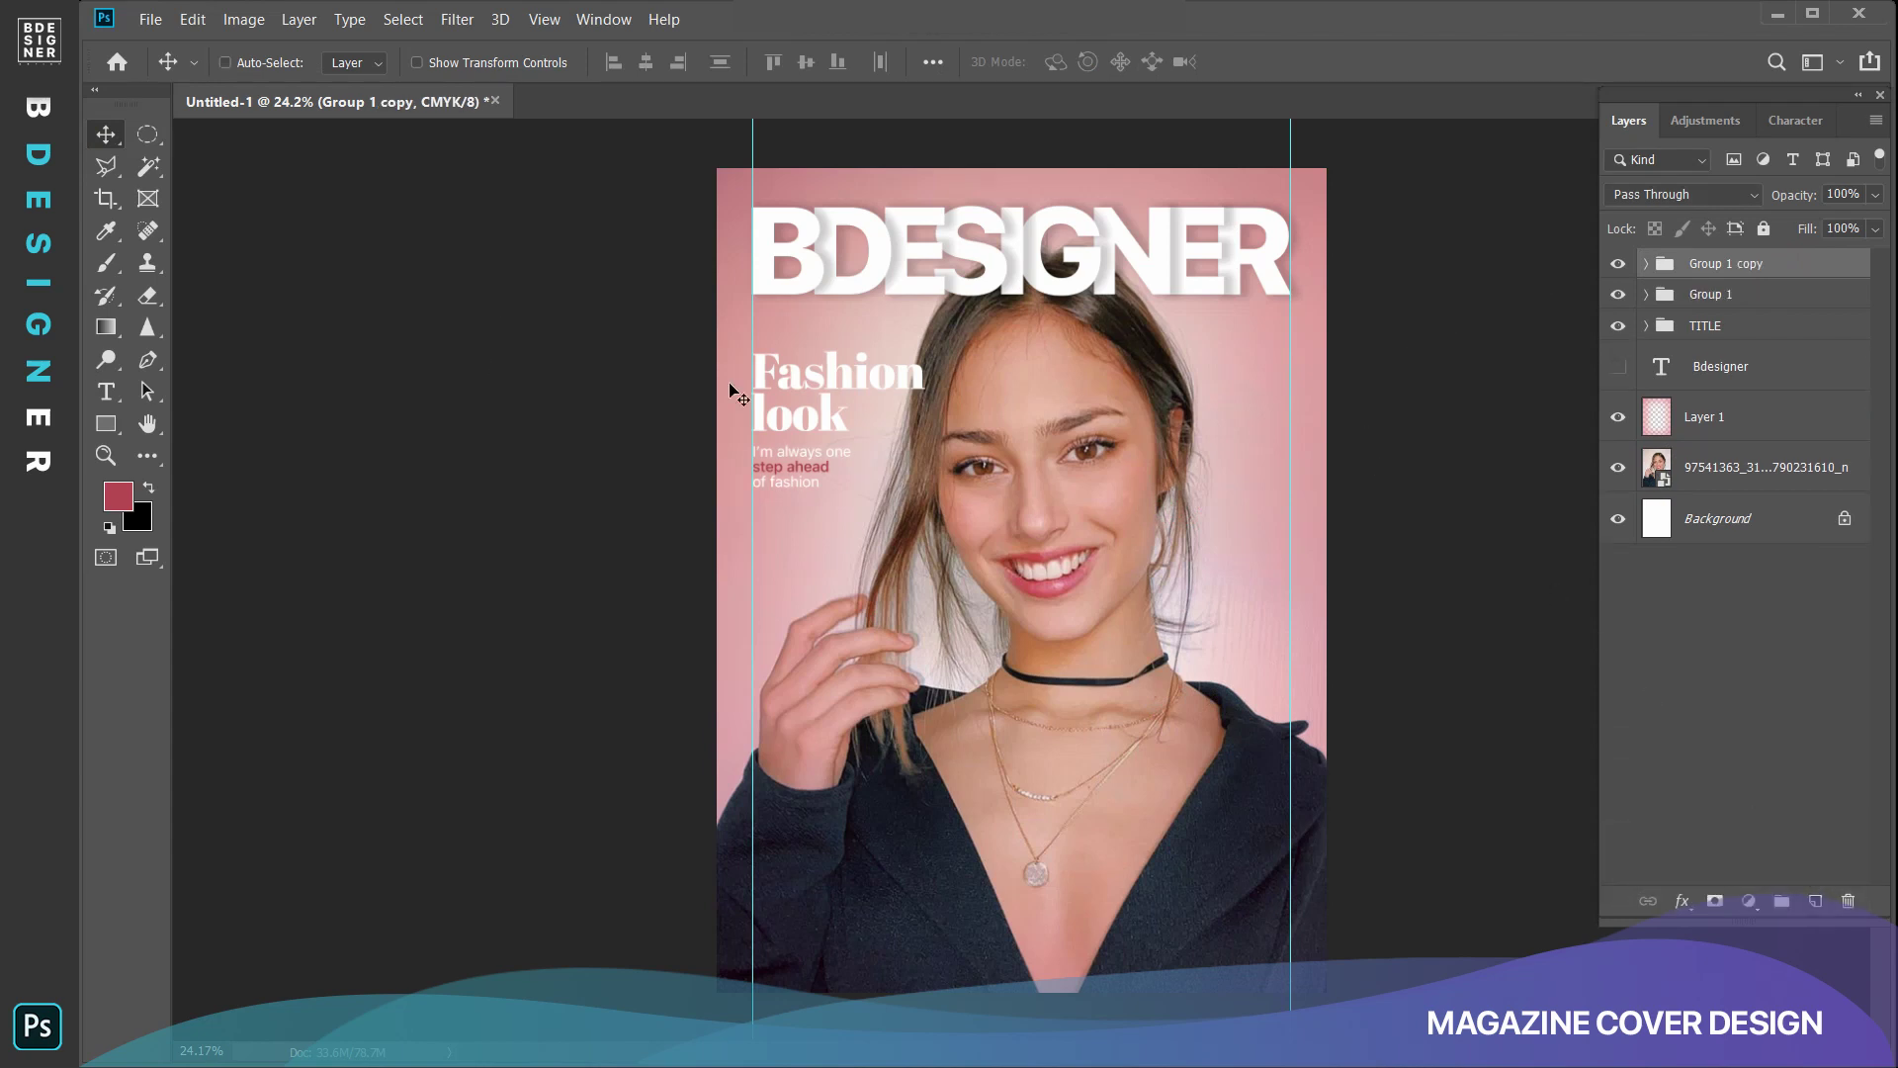
key("ctrl+t")
mouse_move(840, 385)
left_mouse_down()
mouse_move(1067, 401)
mouse_move(1200, 494)
left_mouse_up()
key("Return")
Replace the copied heading with the model's name, right-aligned.
key("t")
left_click(1201, 484)
key("ctrl+a")
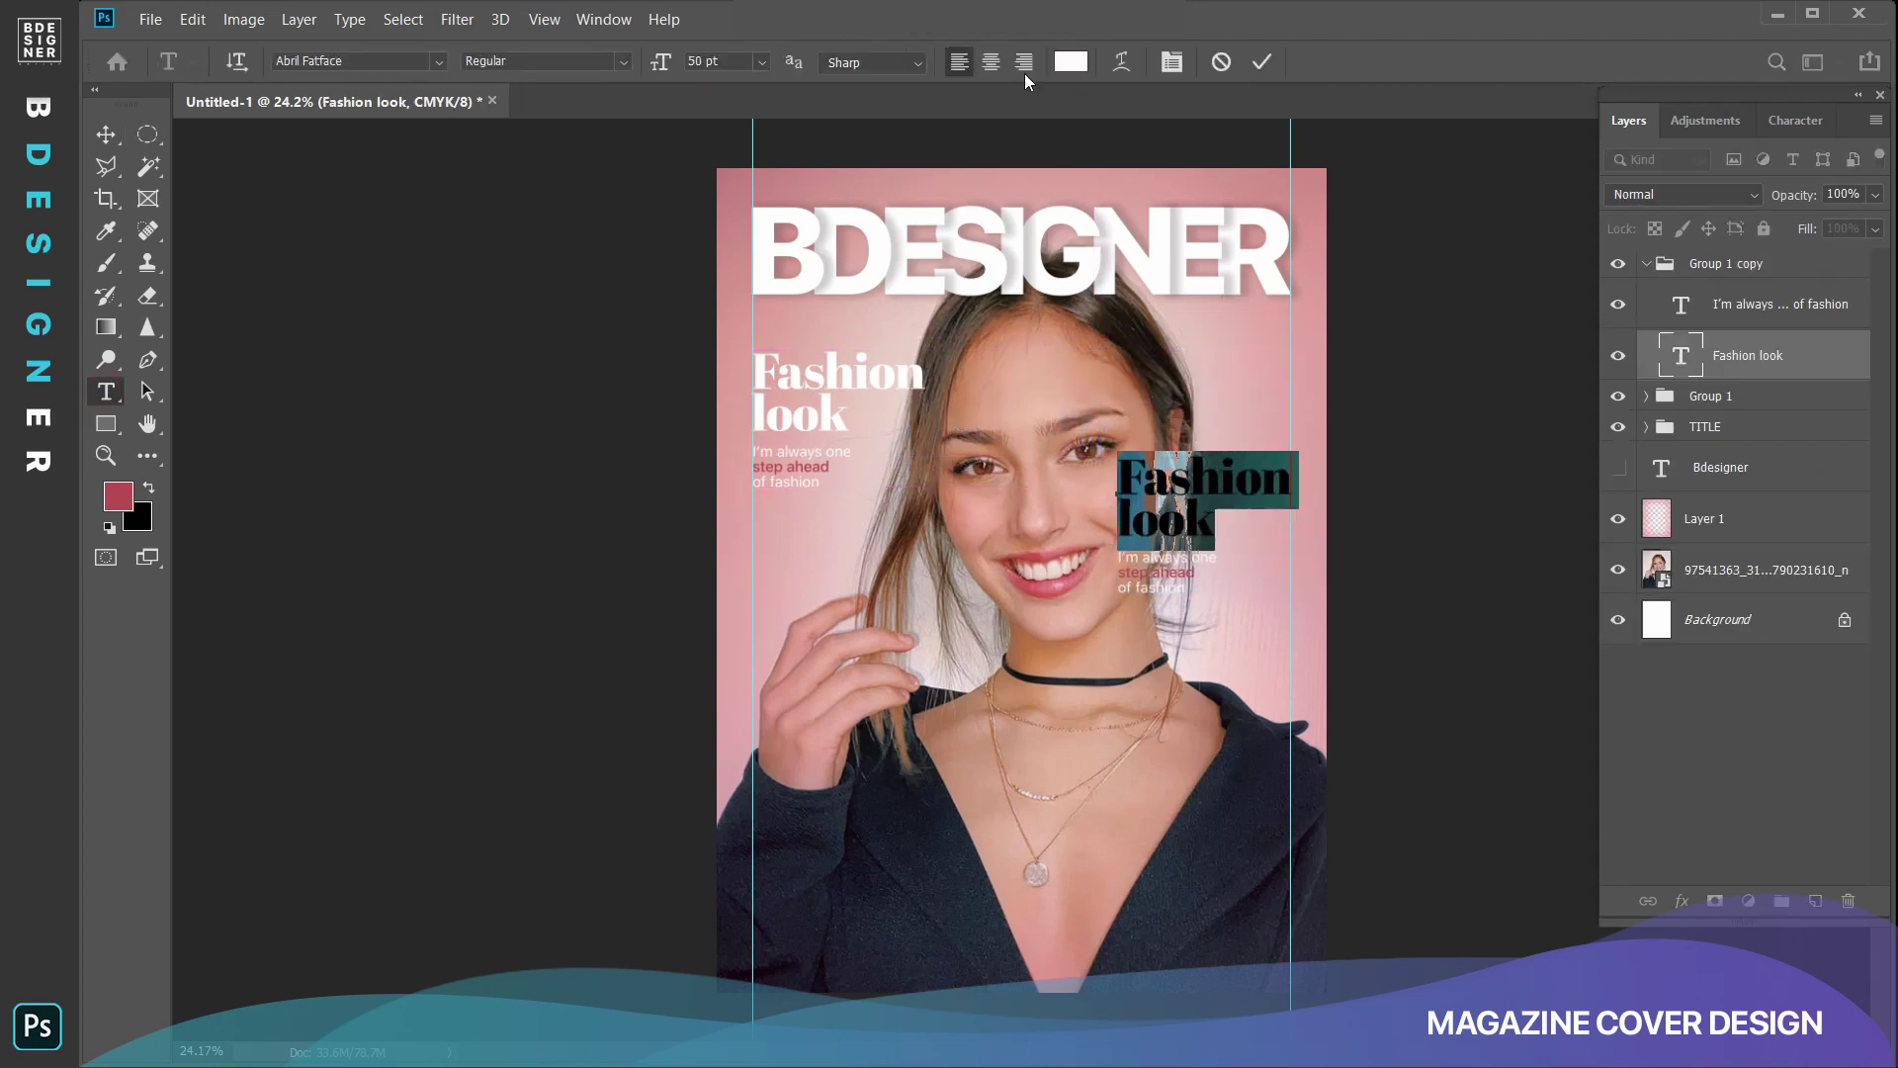
left_click(1024, 65)
type("Lou-Ann Vecchia")
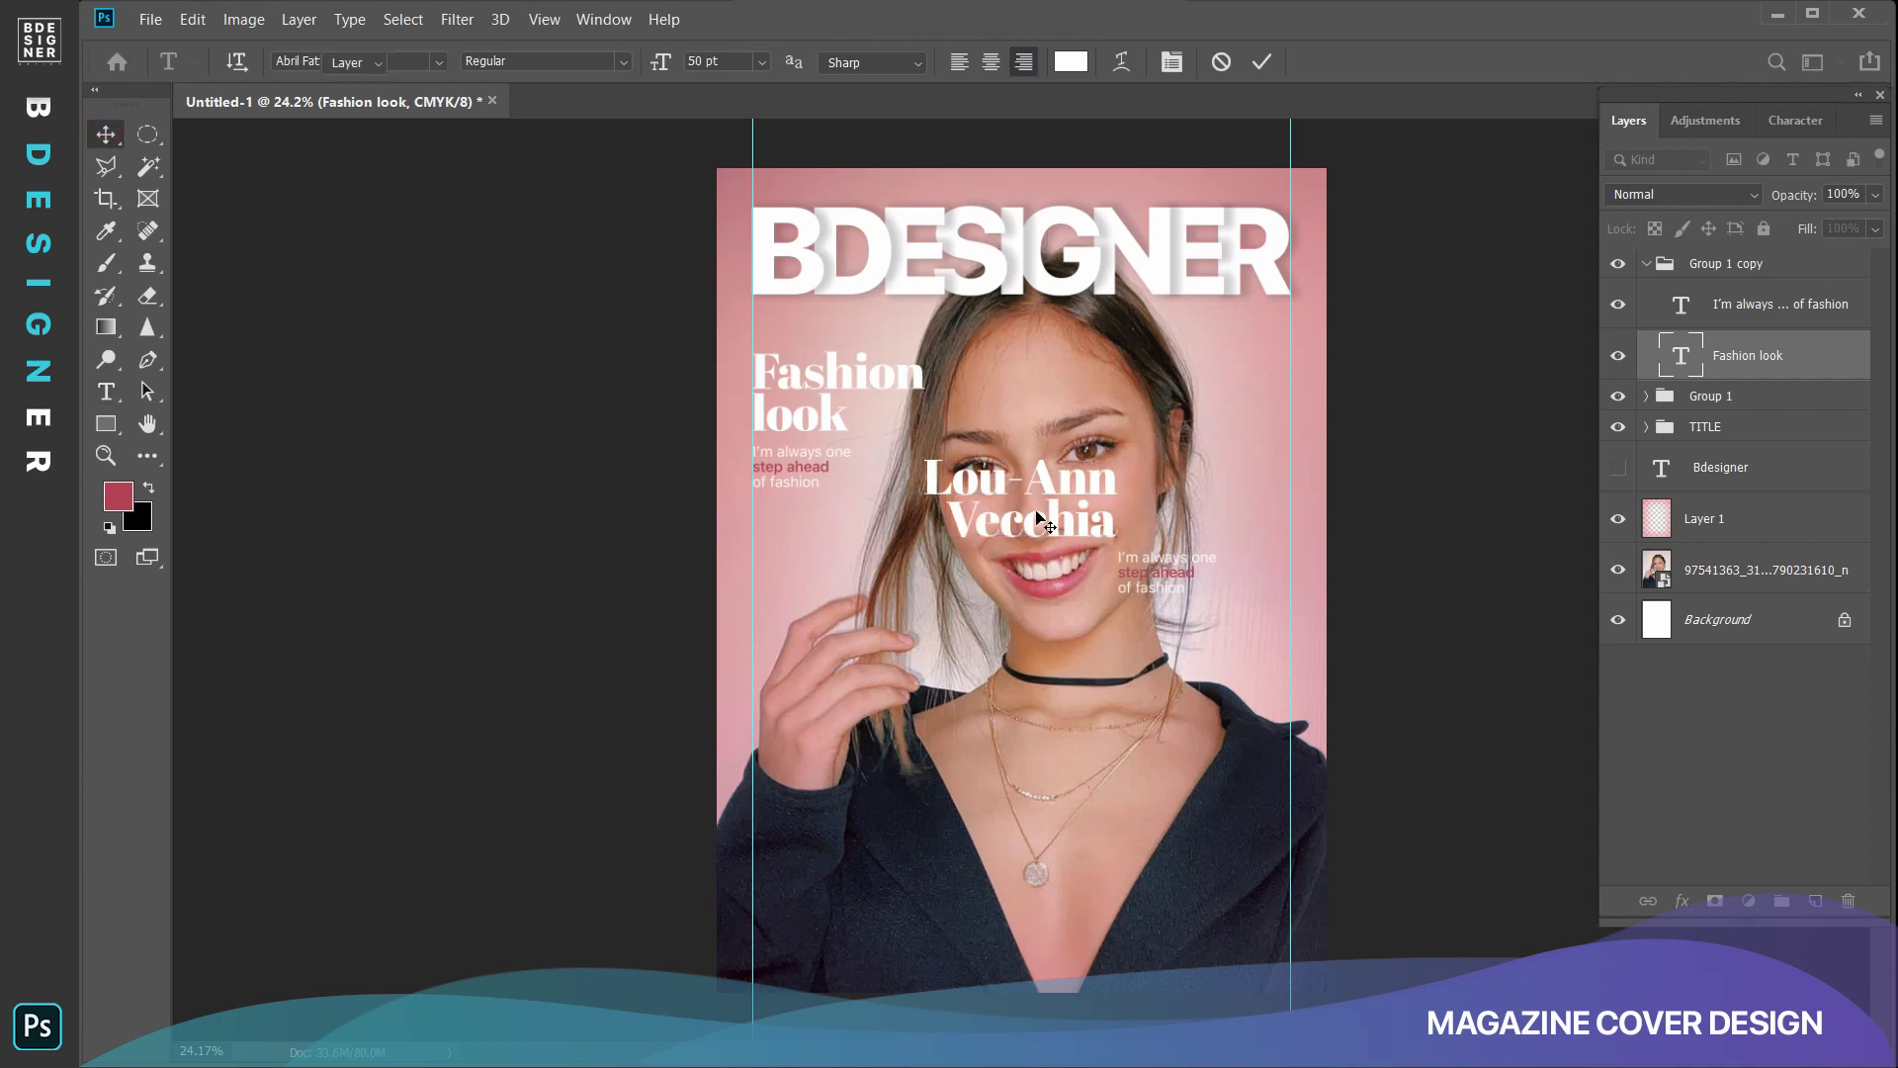
Move the name to the right edge and the tagline beneath it.
mouse_move(1040, 516)
left_mouse_down()
mouse_move(1236, 502)
mouse_move(1237, 519)
left_mouse_up()
key("ctrl+z")
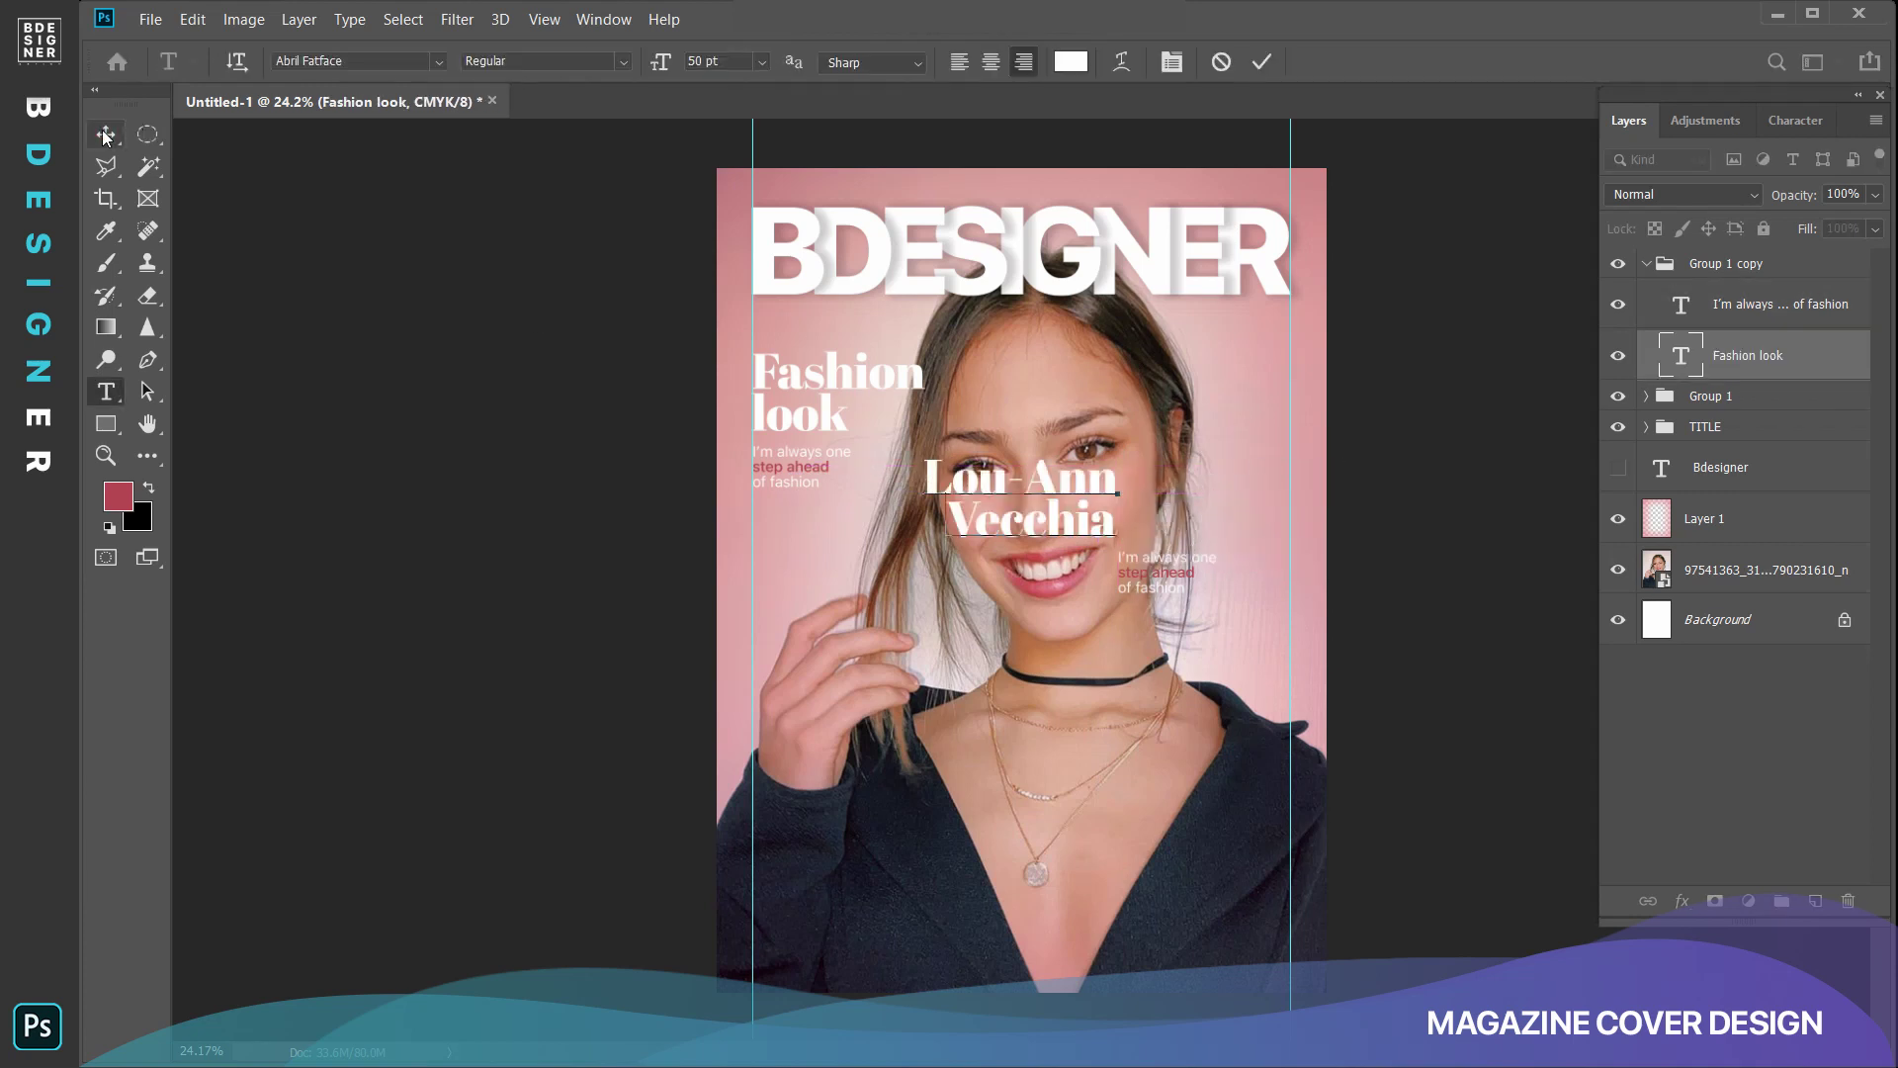
left_click(105, 136)
mouse_move(1087, 492)
left_mouse_down()
mouse_move(1239, 501)
mouse_move(1238, 525)
left_mouse_up()
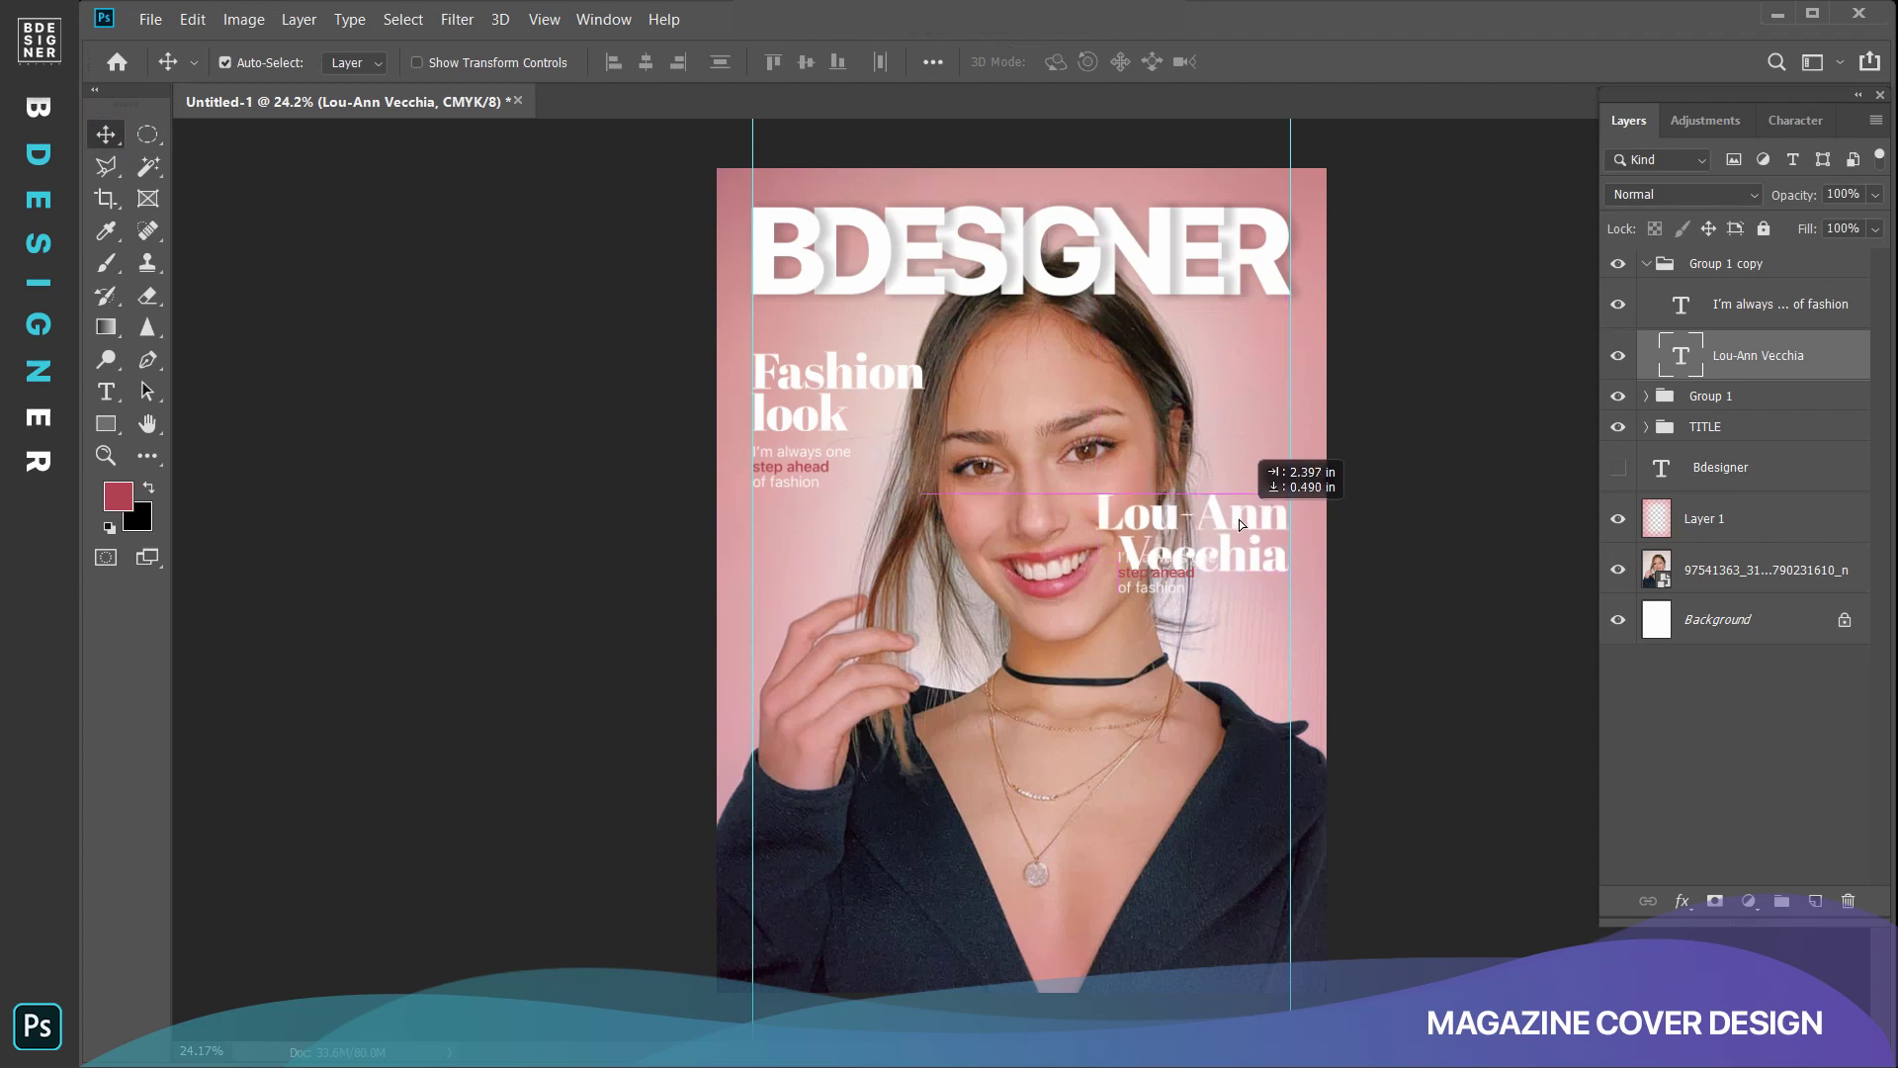
left_click_drag(1241, 521, 1241, 521)
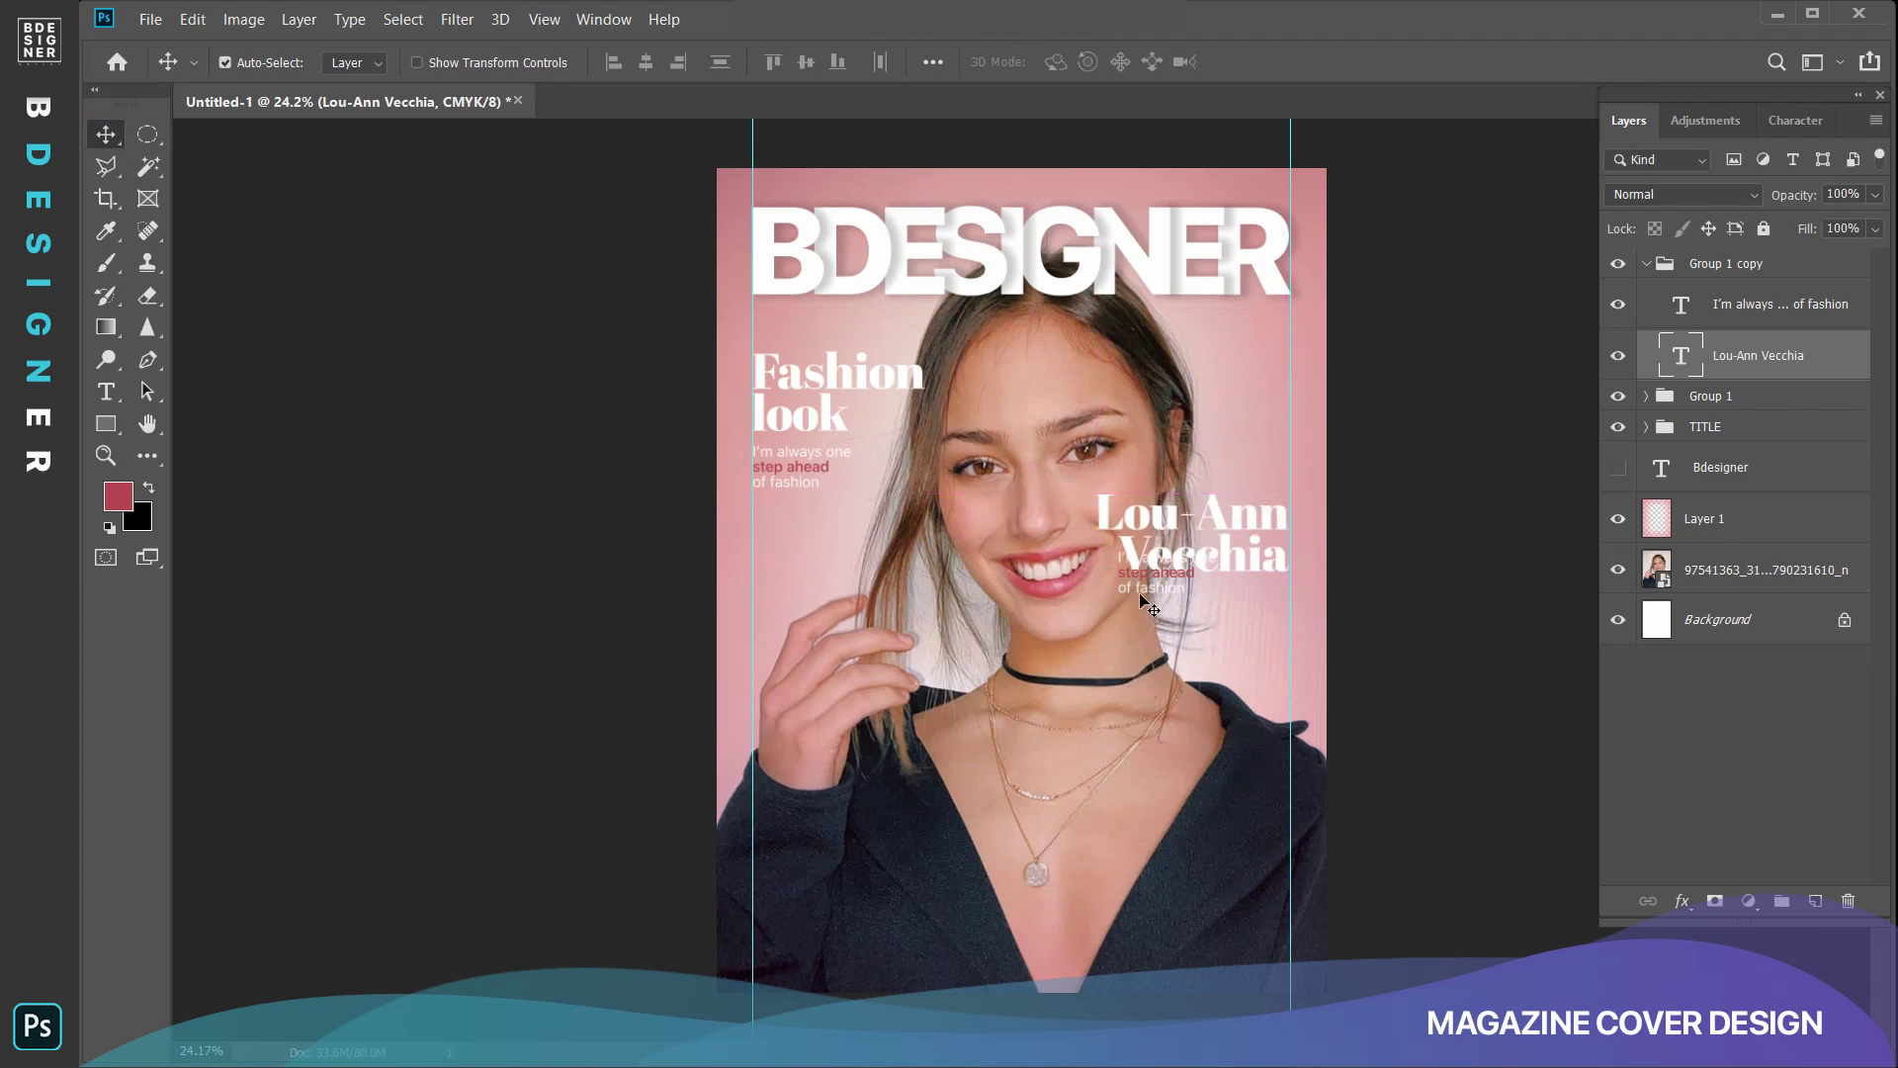
left_click_drag(1137, 591, 1221, 627)
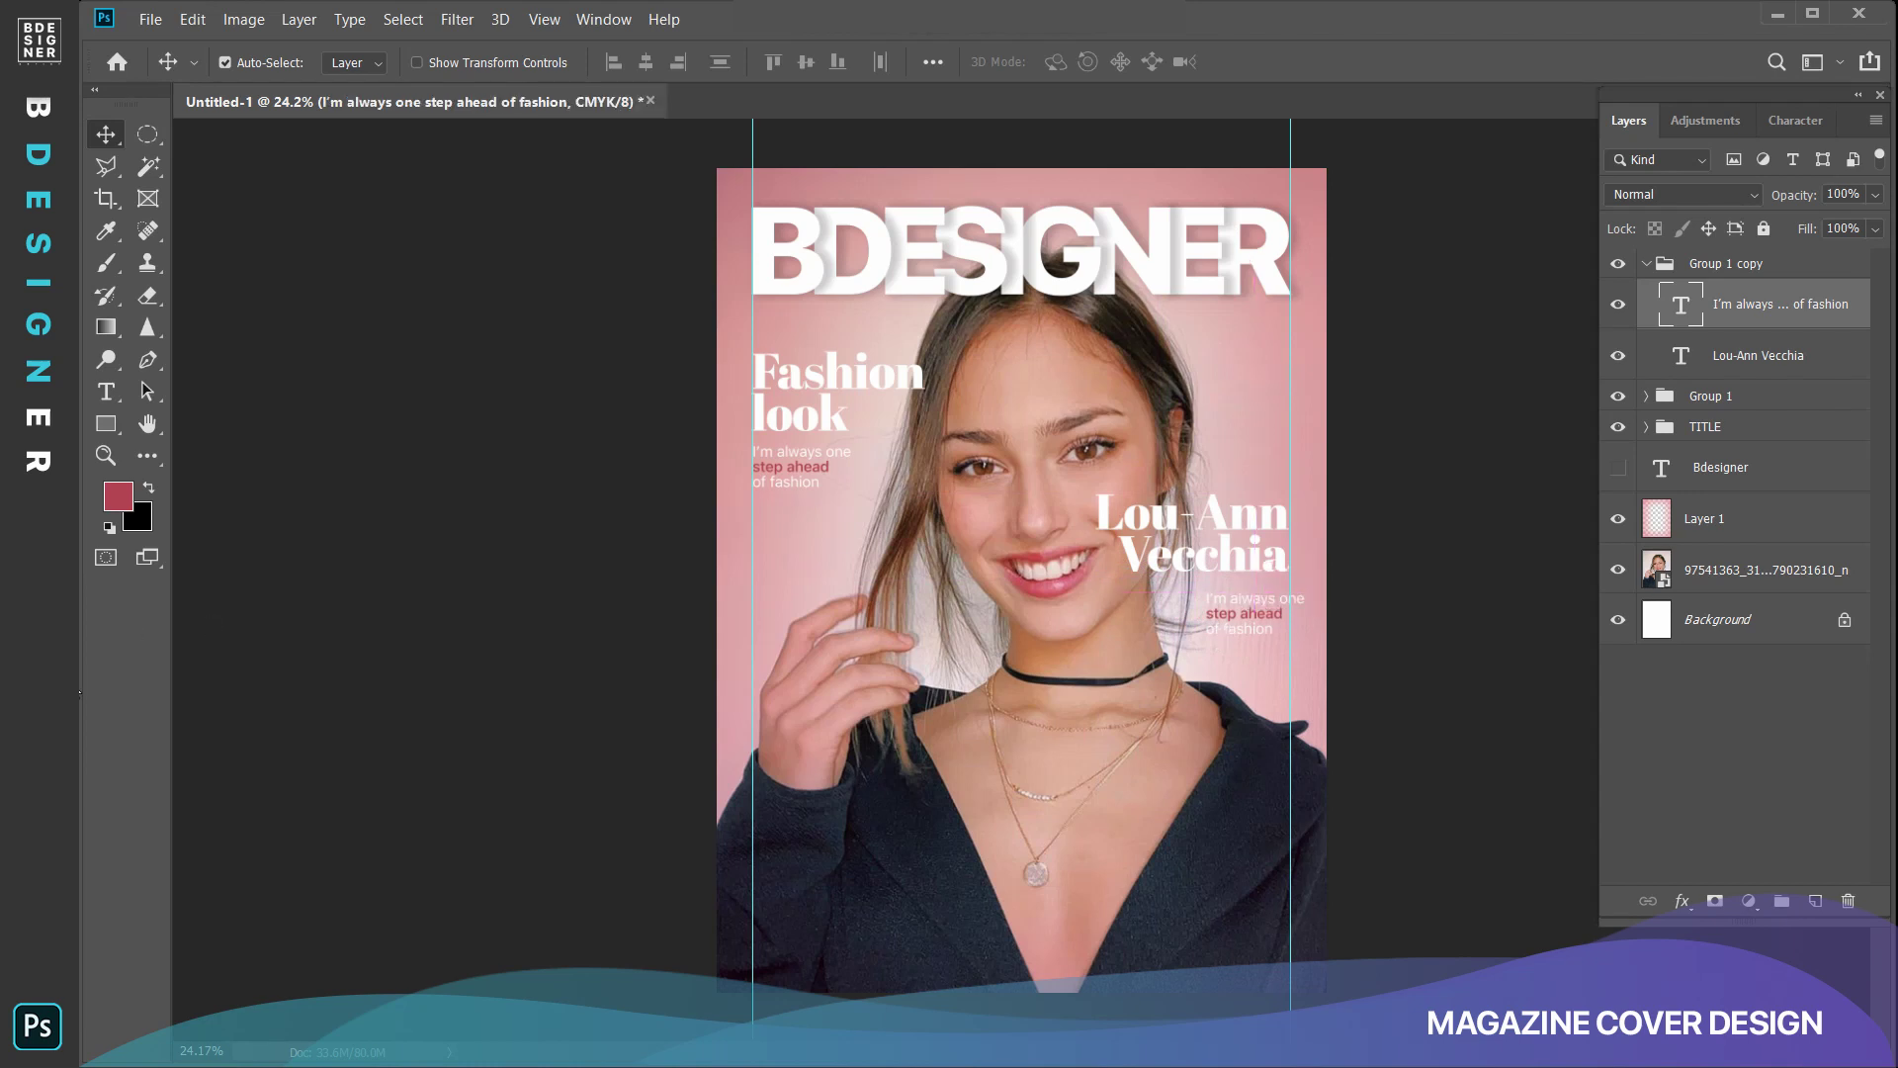
Copy the Model bio lines from the Notepad notes.
key("alt+Tab")
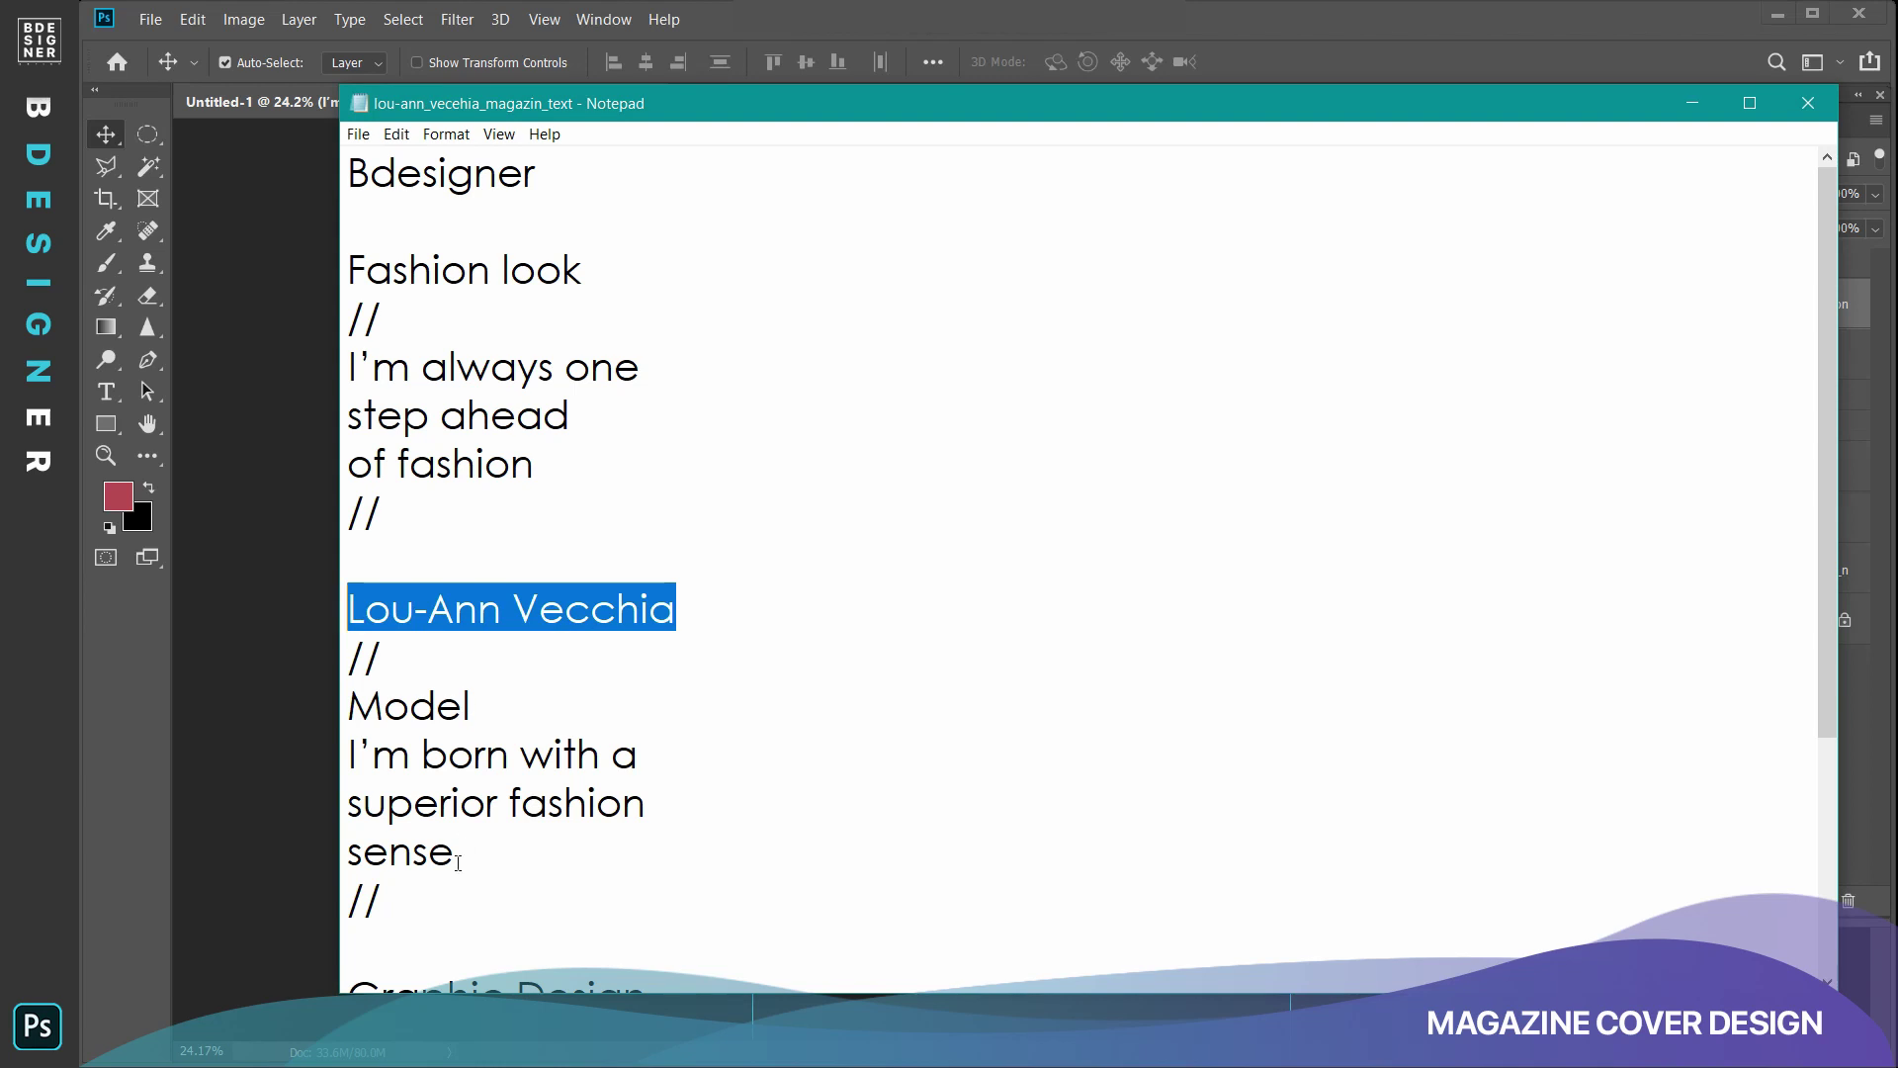
left_click_drag(458, 862, 309, 724)
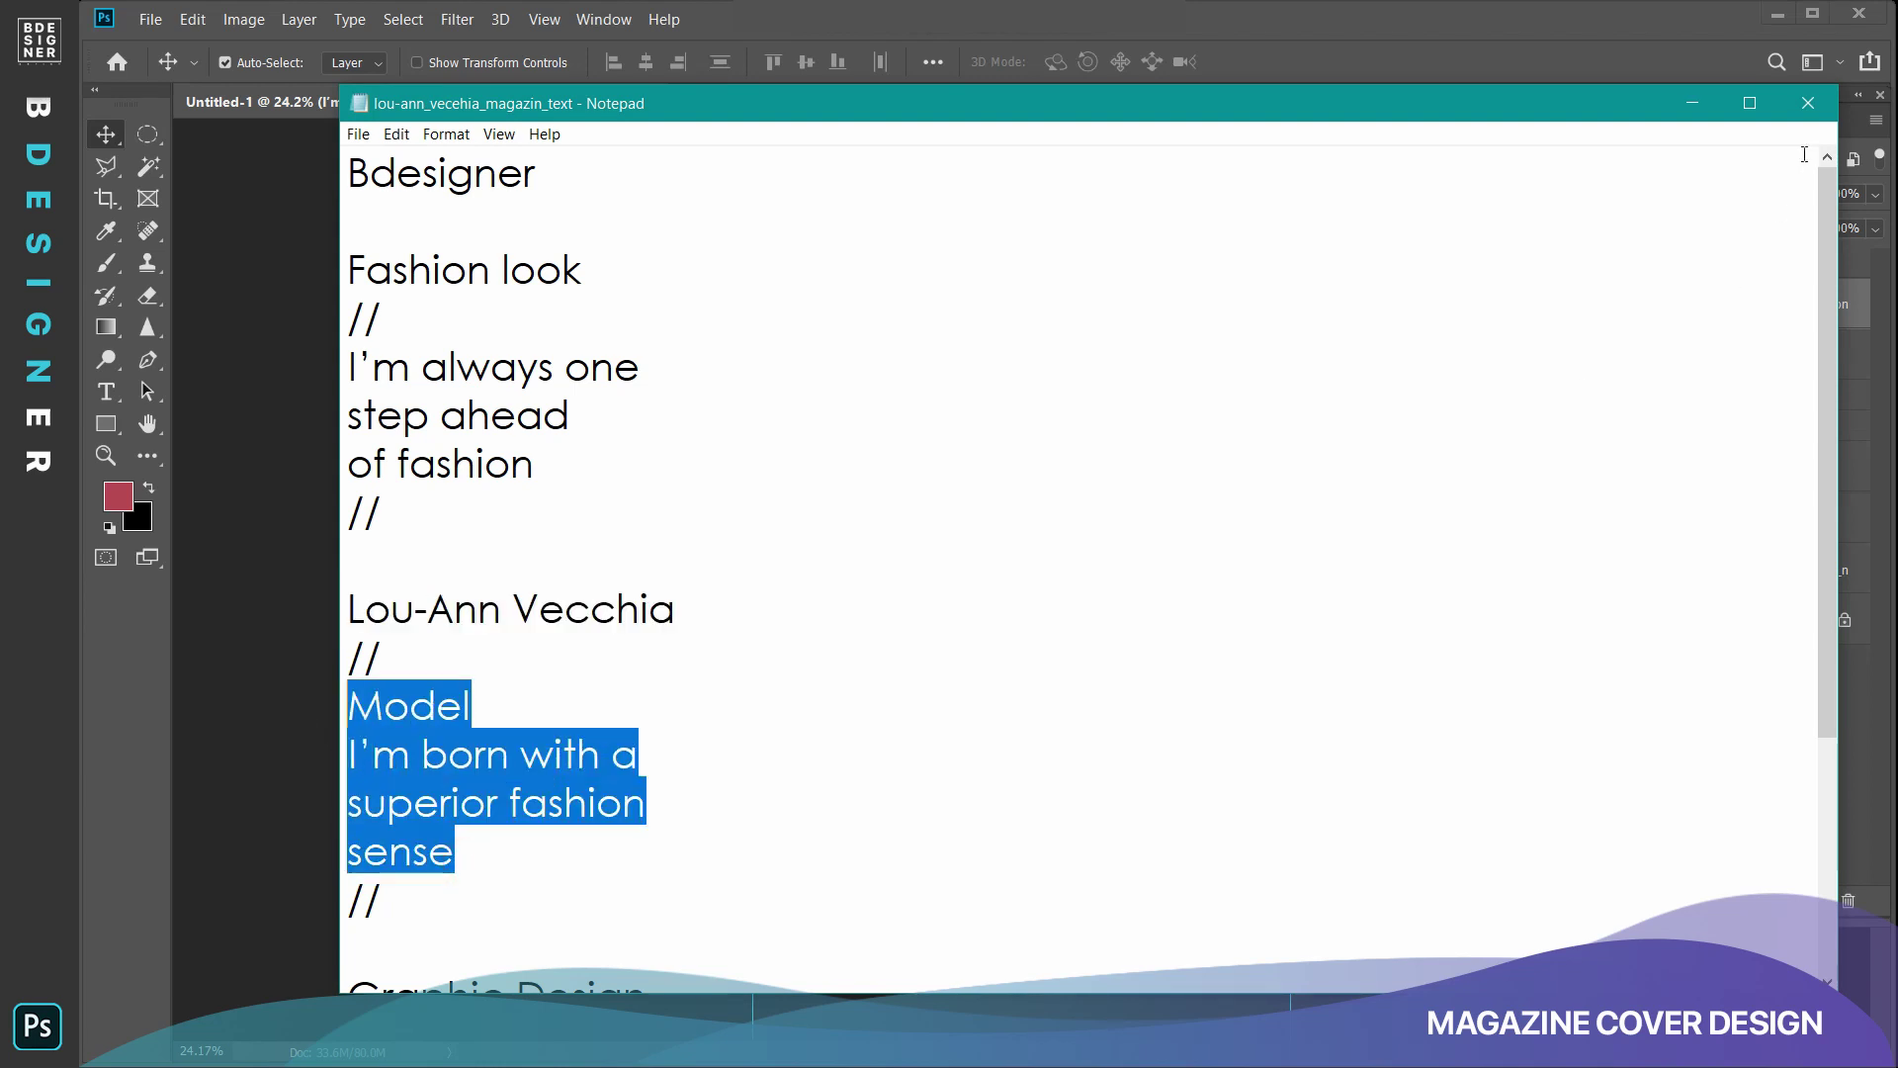
left_click(1692, 103)
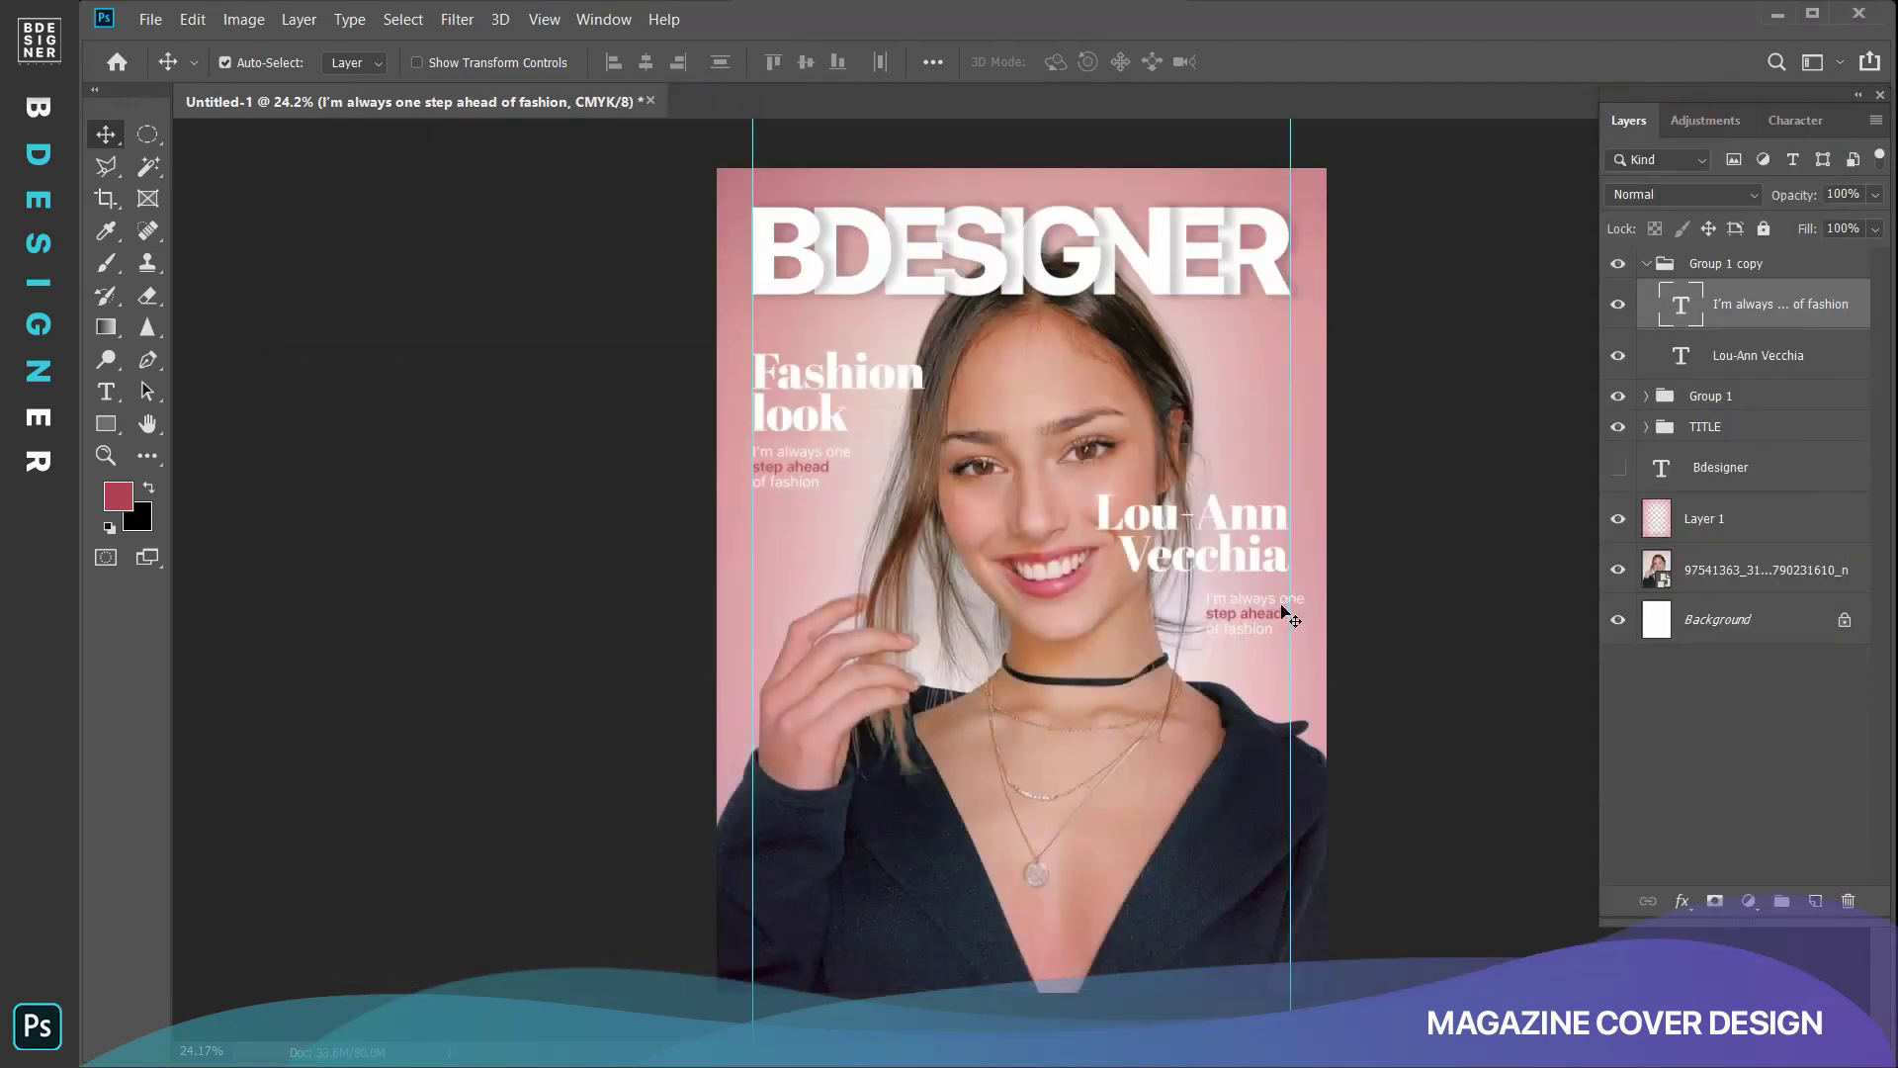
Replace the tagline under the name with the pasted Model bio, right-aligned.
left_click(106, 391)
left_click(1258, 603)
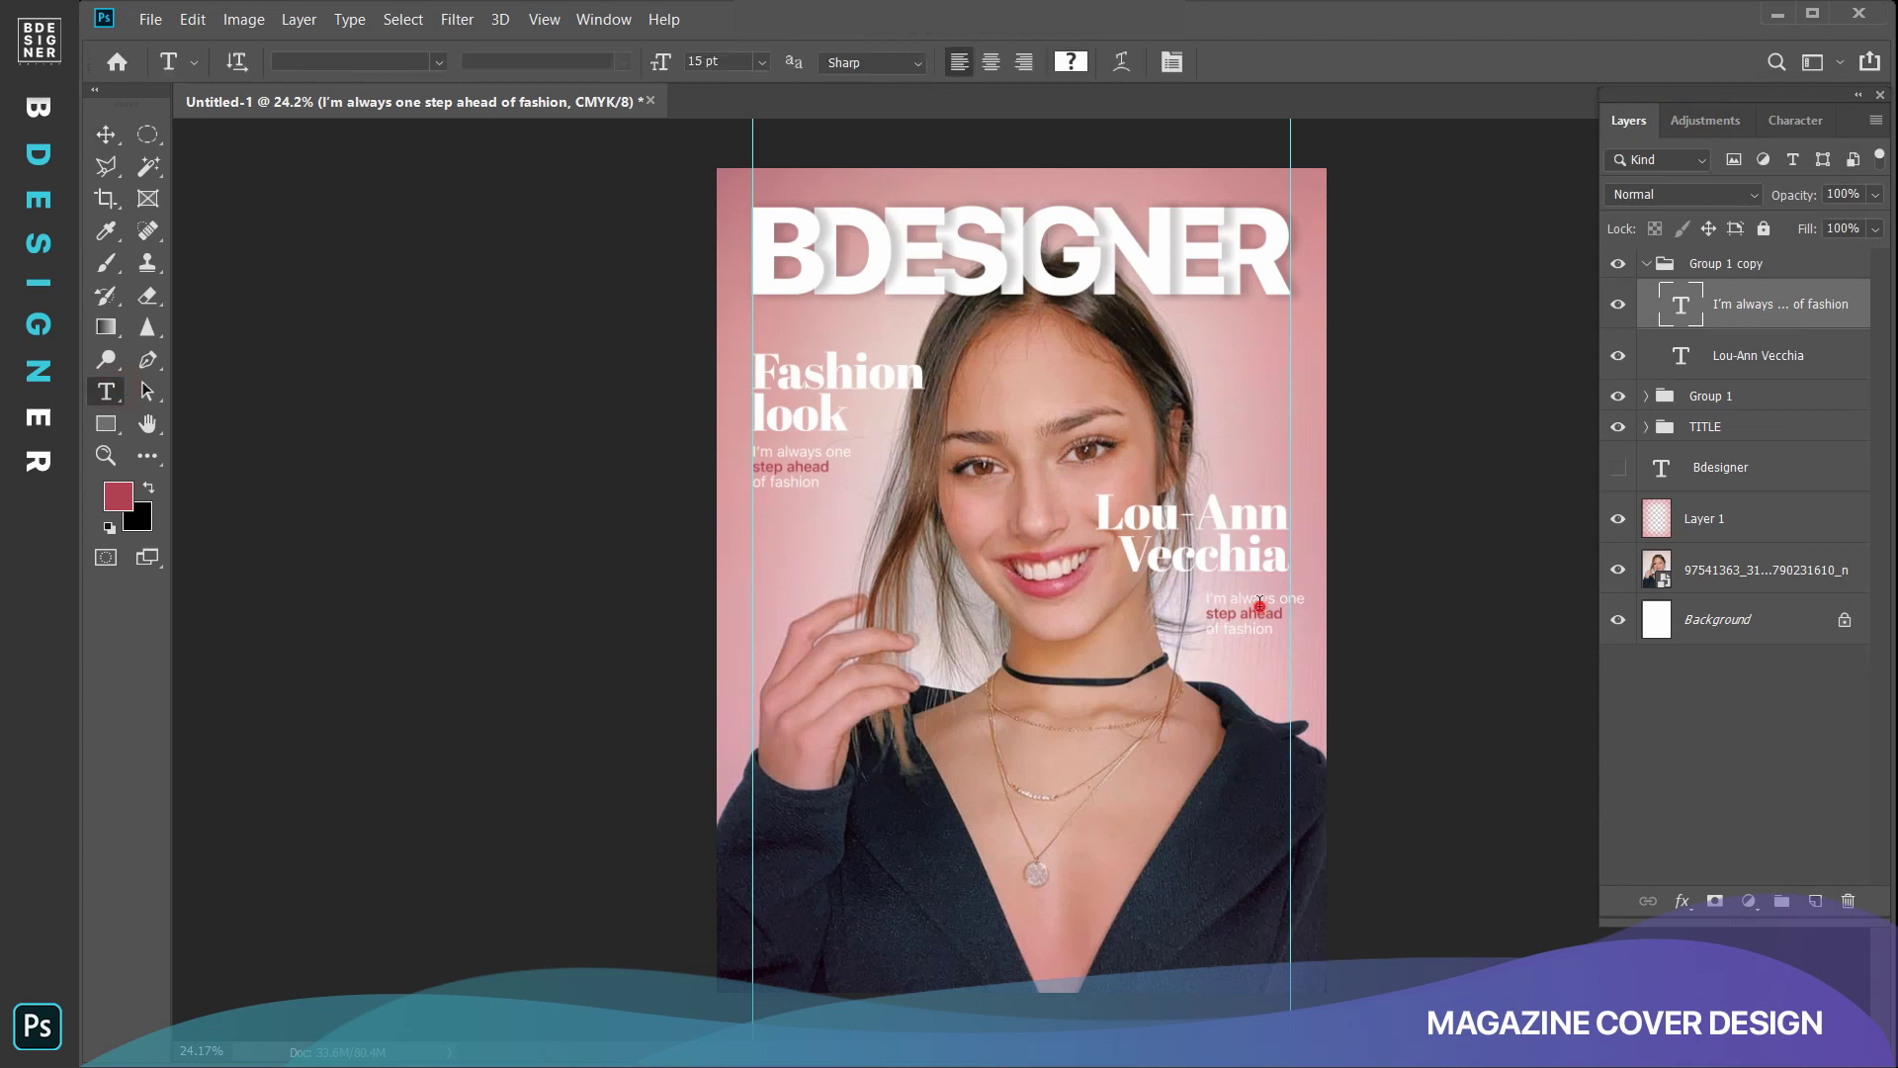
key("ctrl+a")
key("ctrl+v")
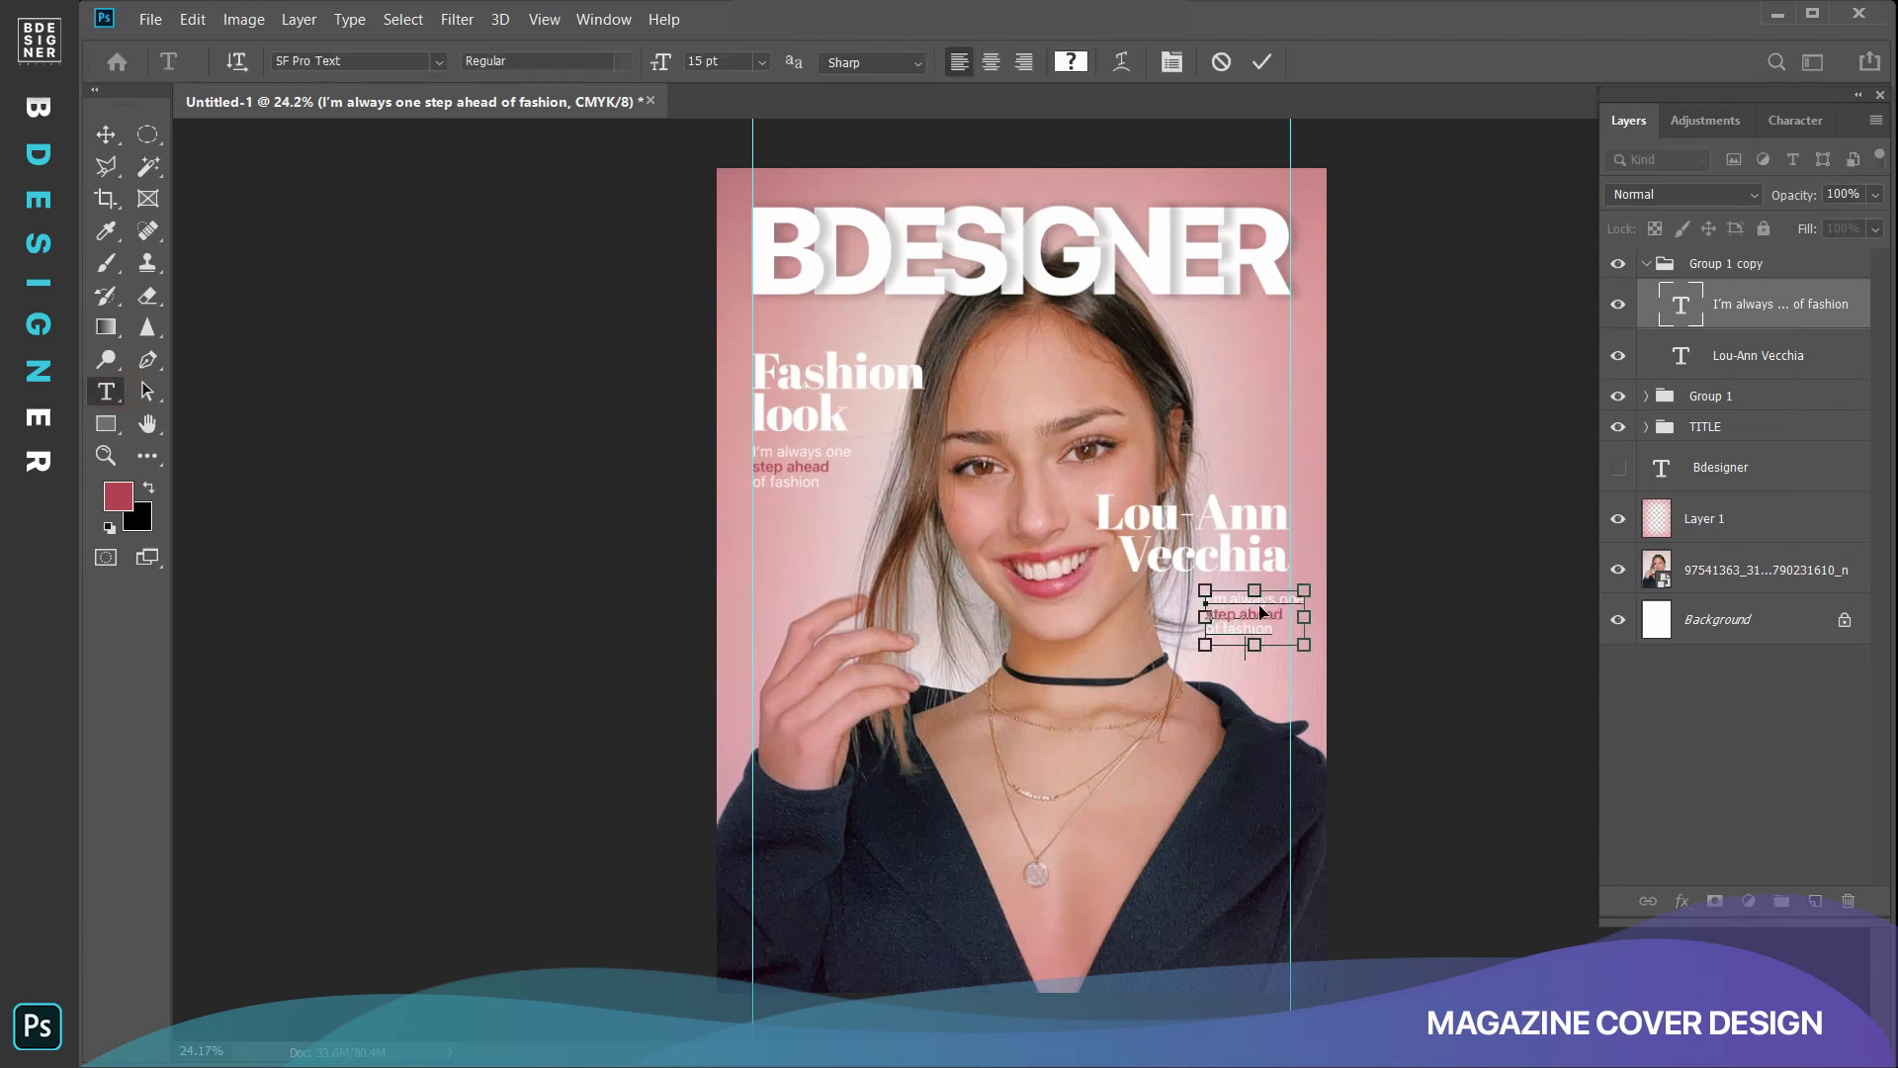
key("ctrl+a")
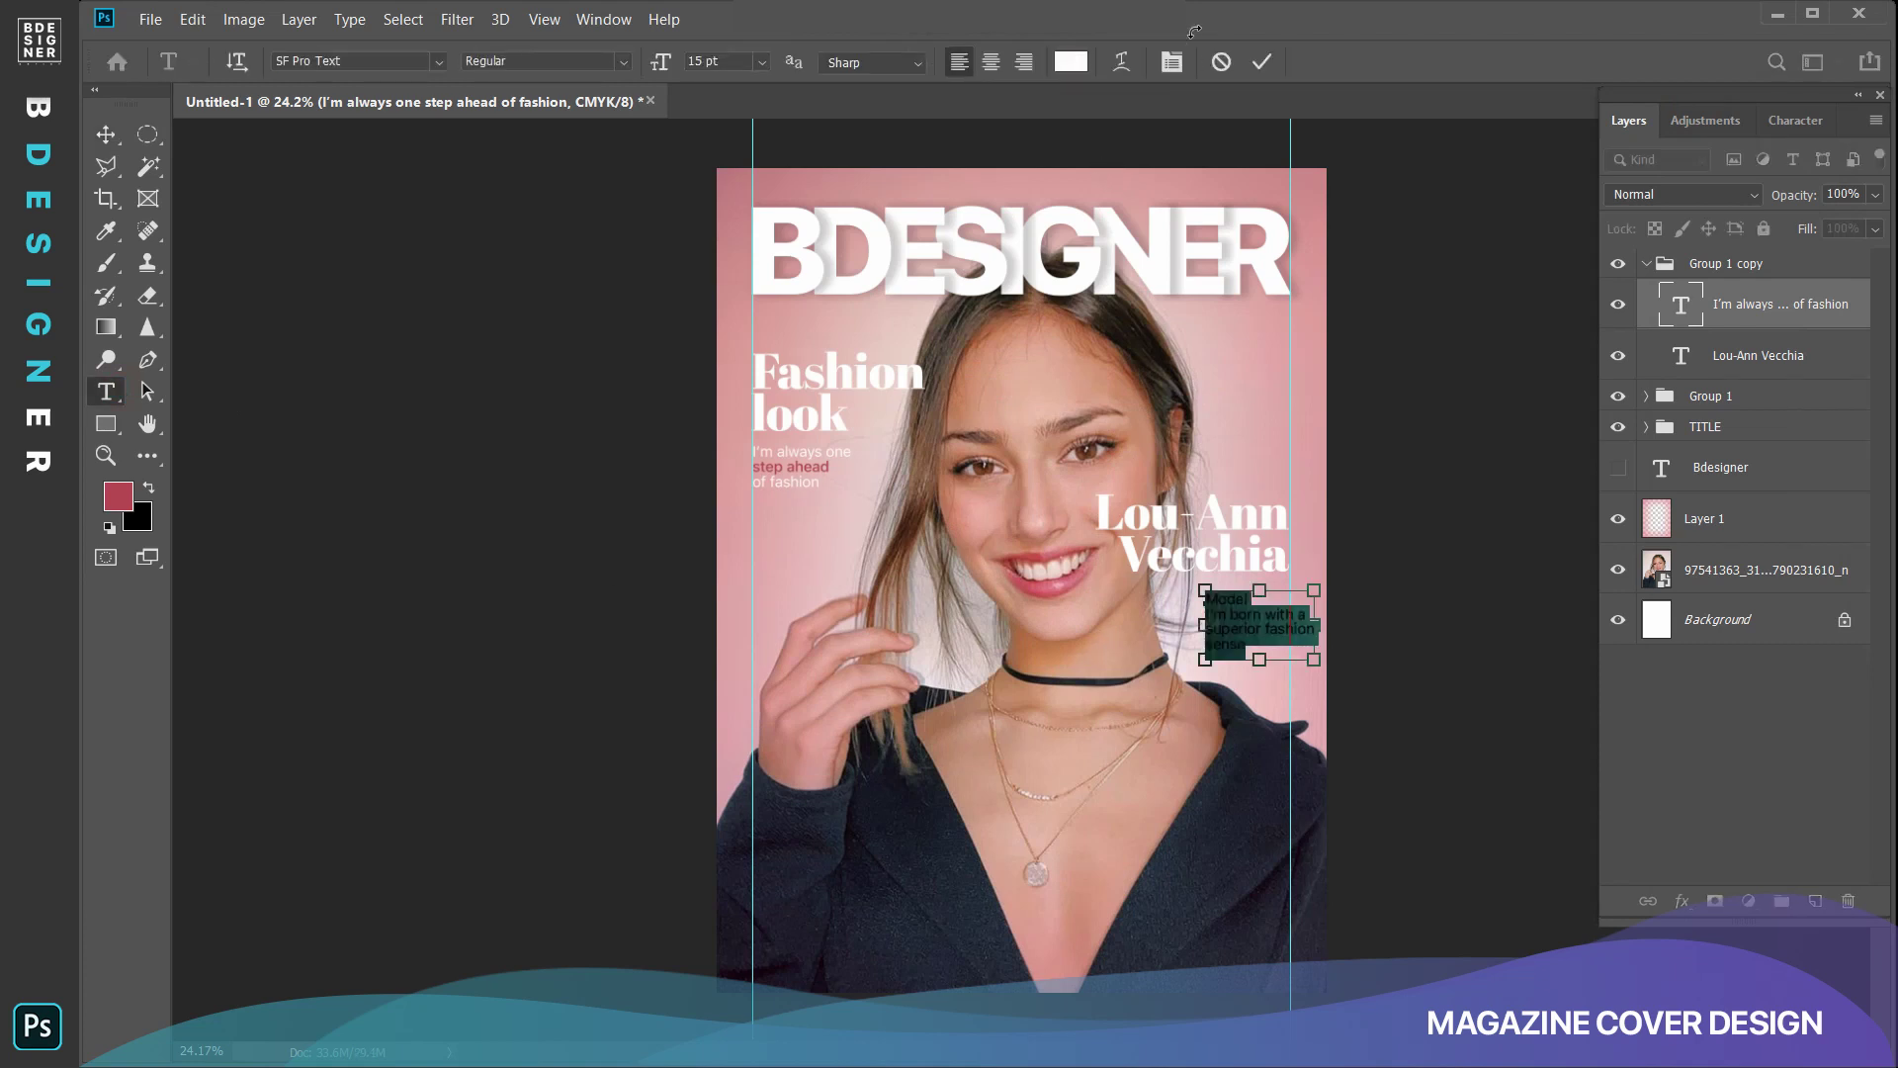
left_click(1023, 63)
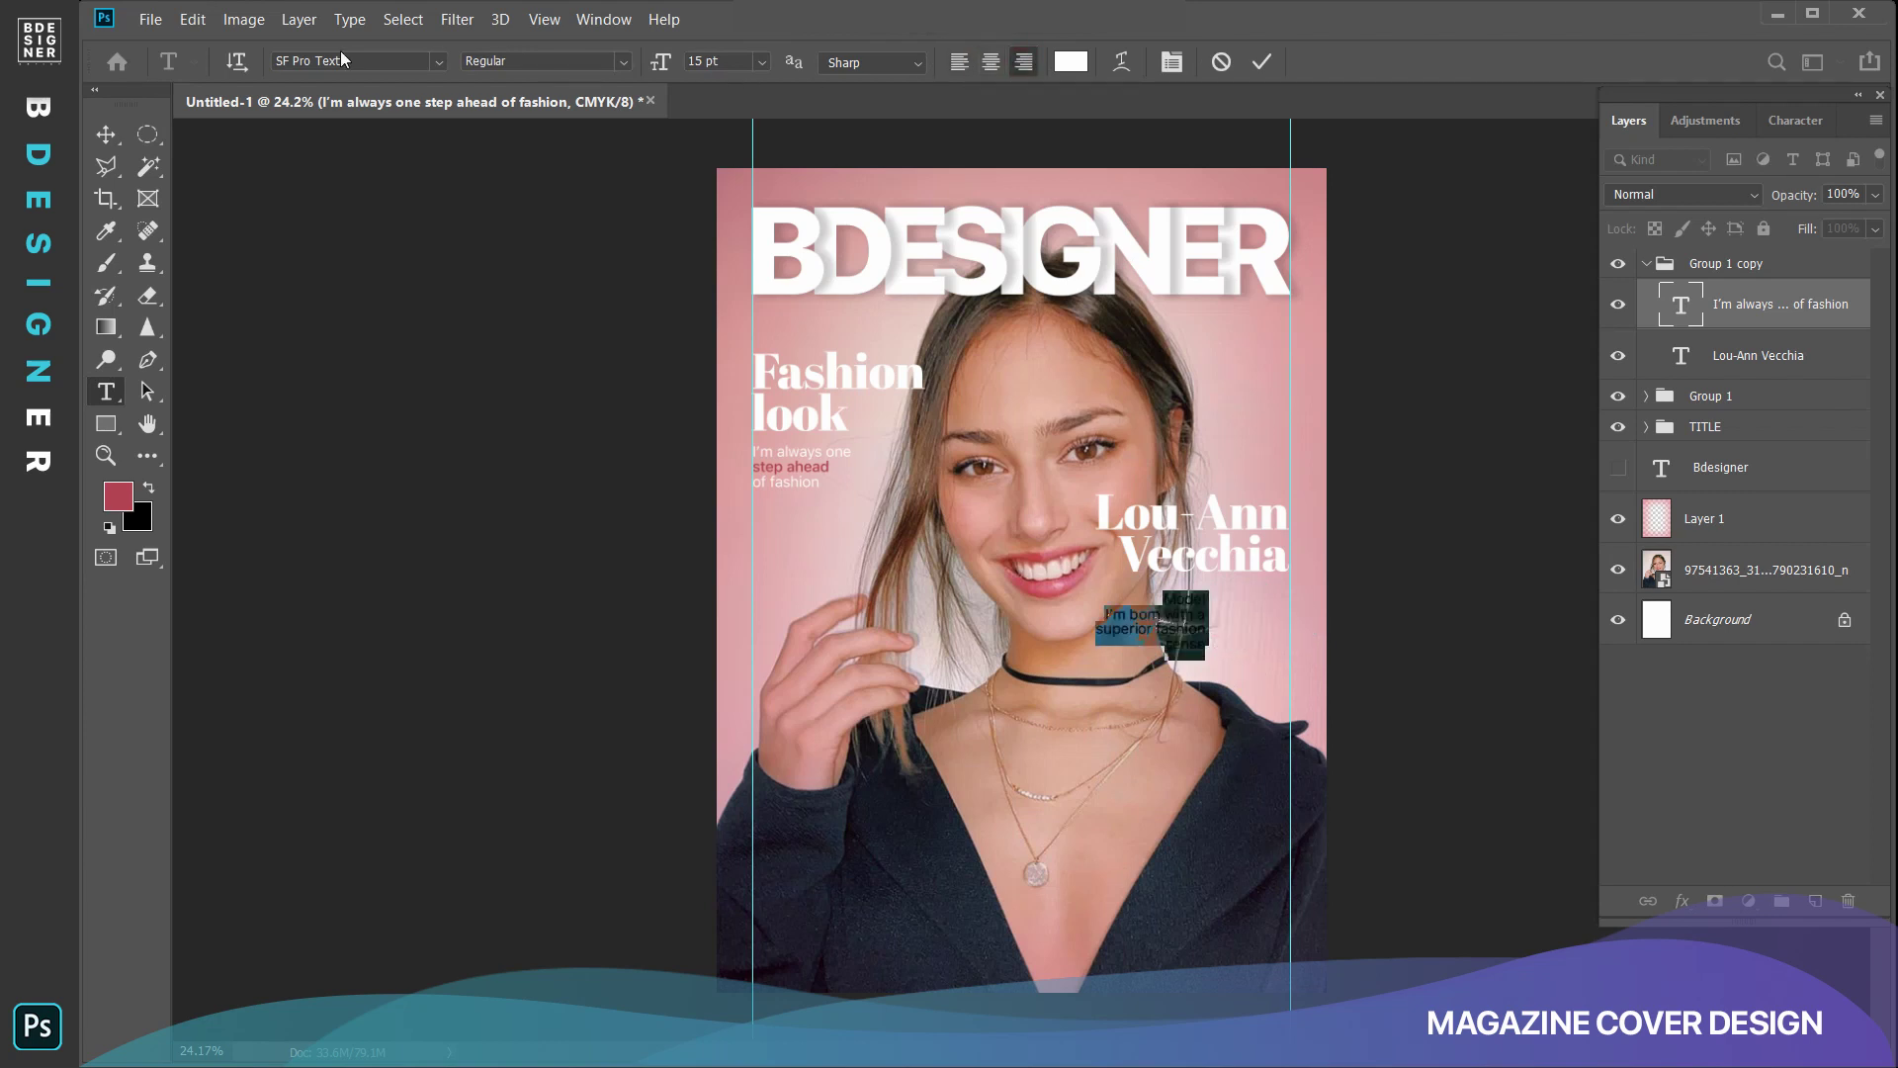
left_click(108, 136)
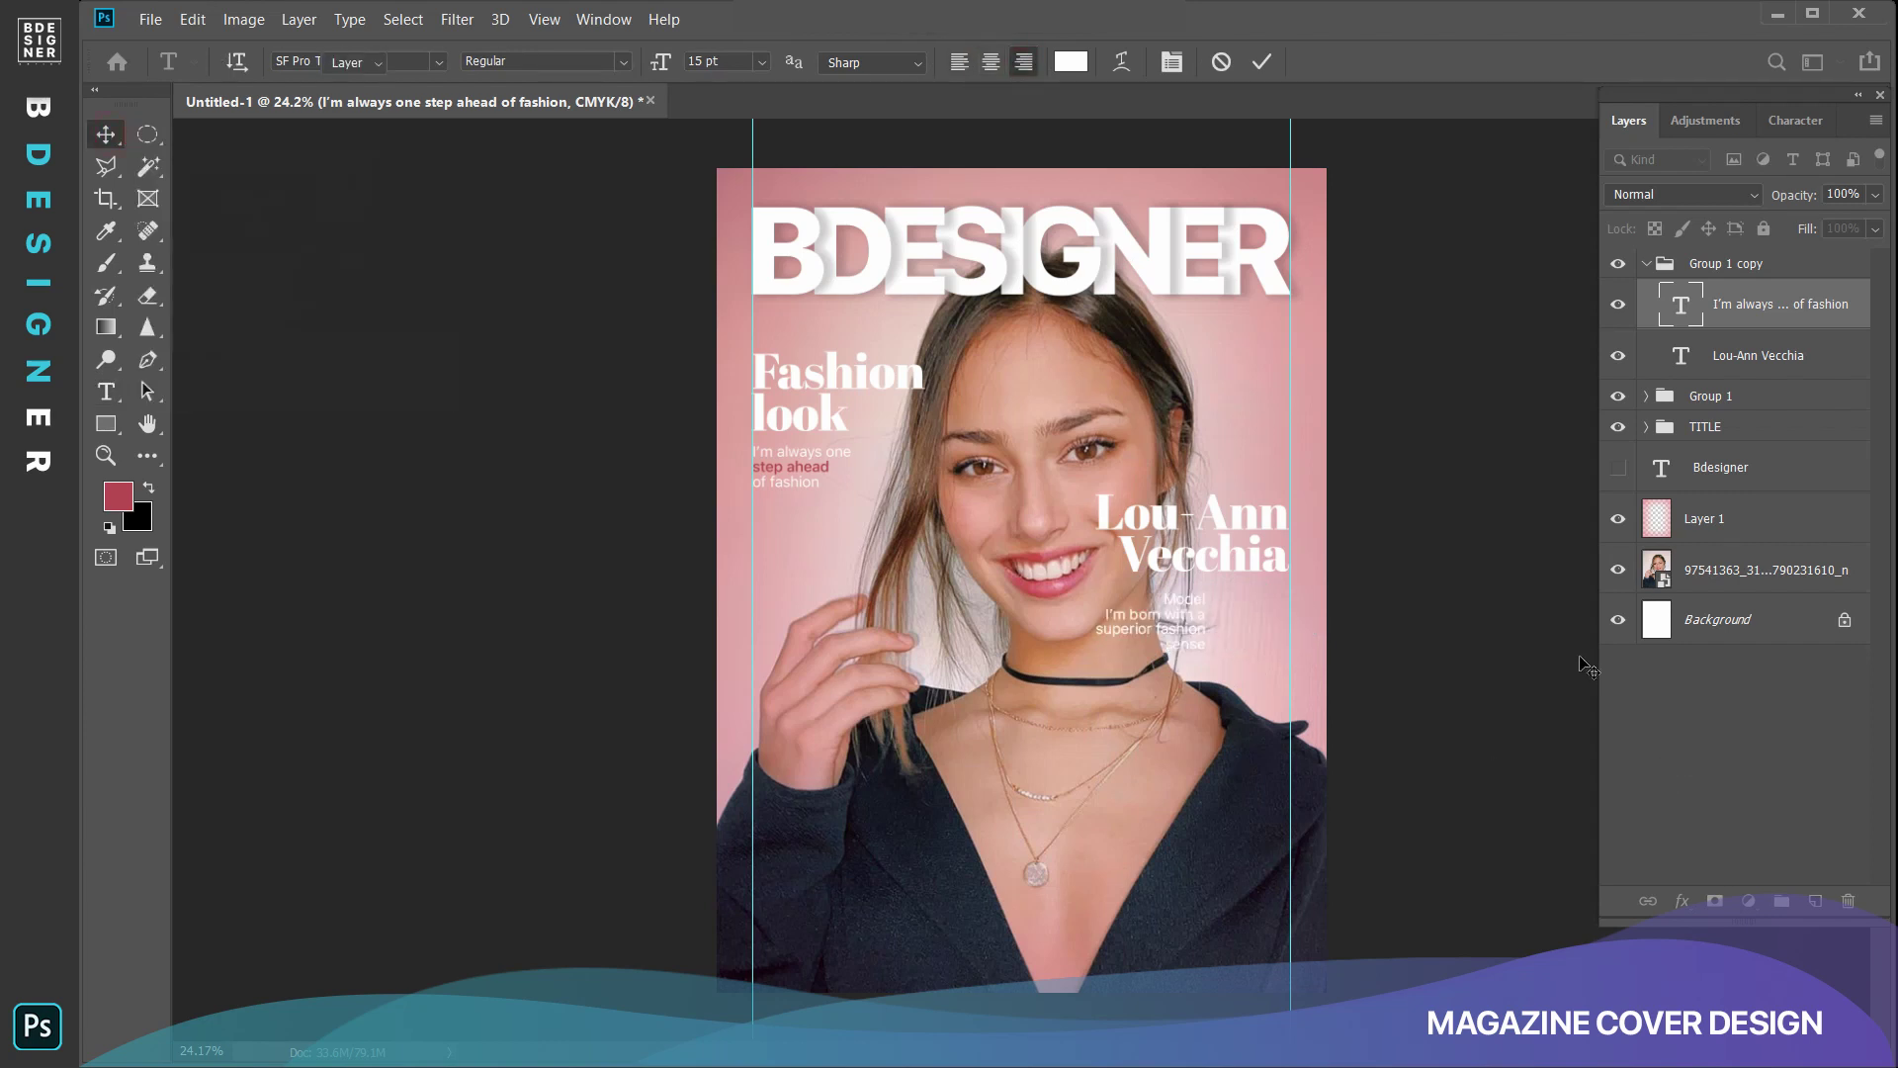
Line the bio up under the name's right edge.
scroll(1479, 660, "up", 1)
scroll(1236, 643, "up", 1)
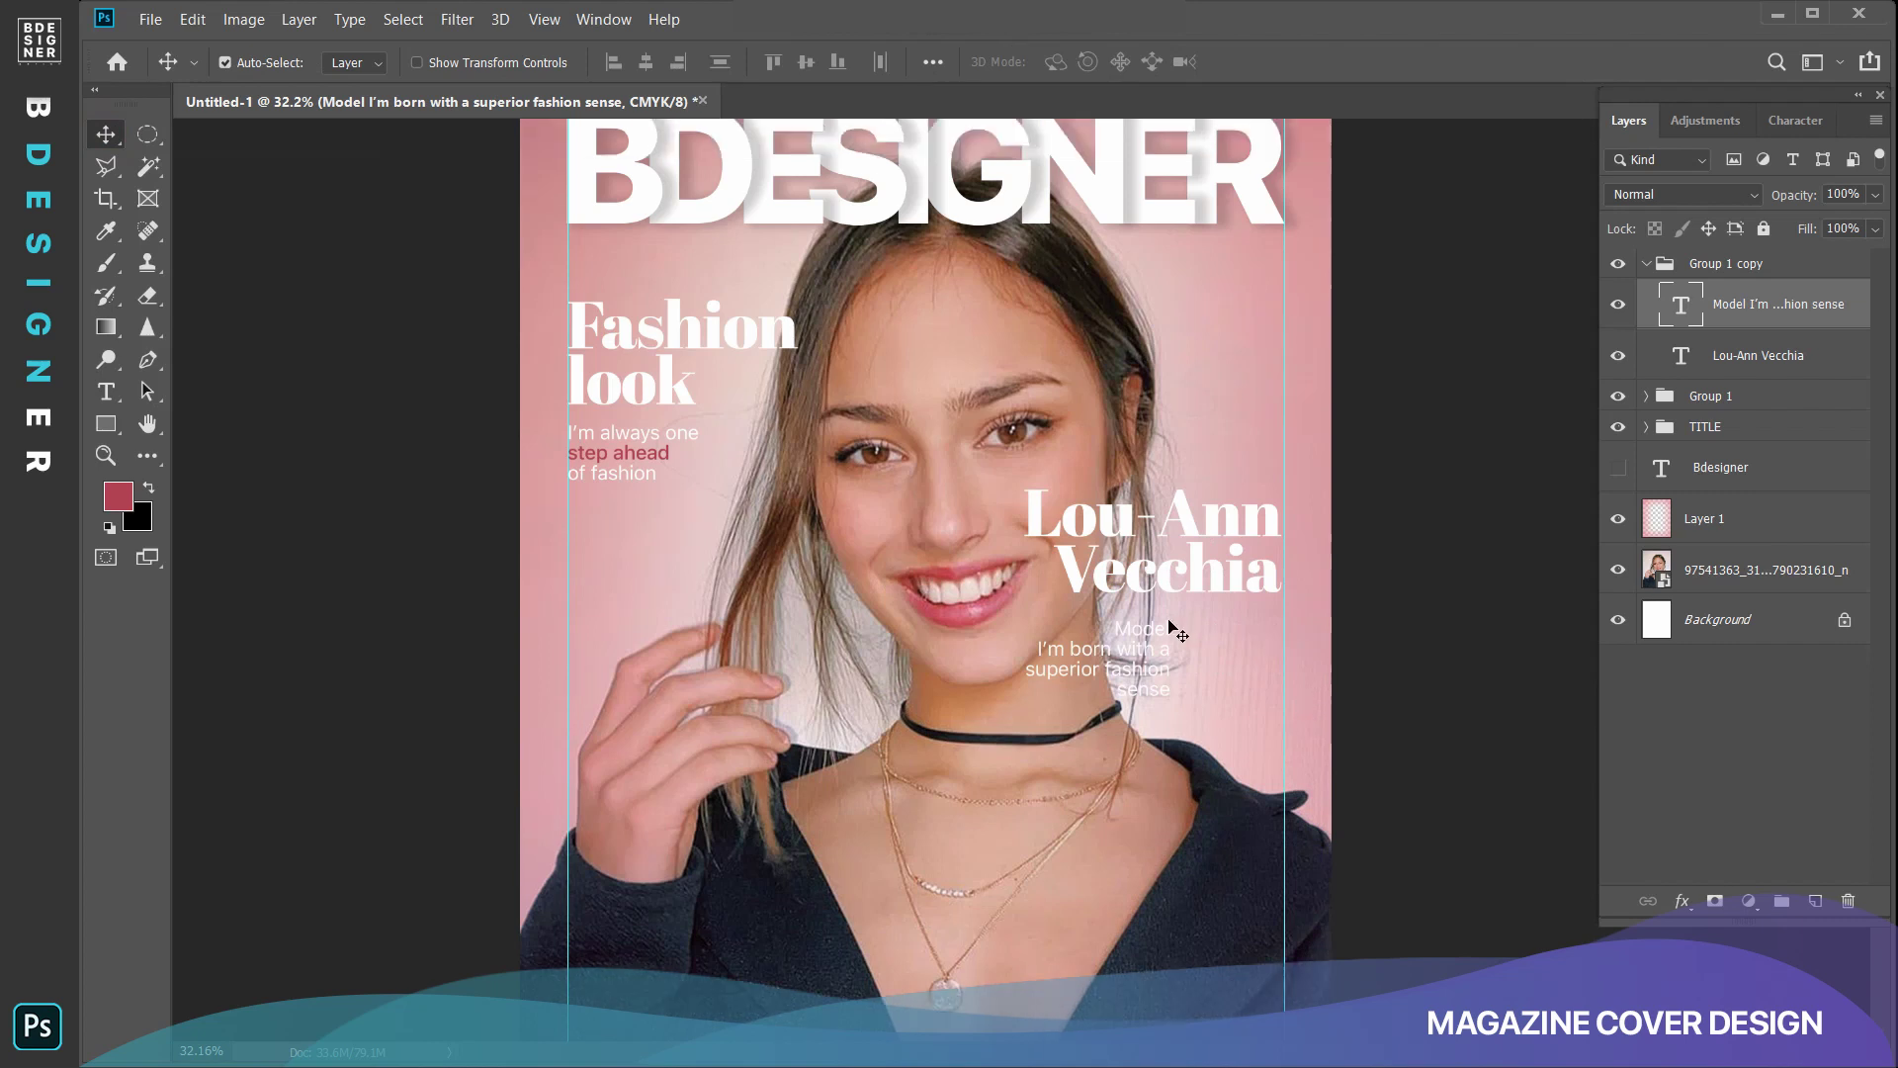
left_click_drag(1166, 635, 1269, 640)
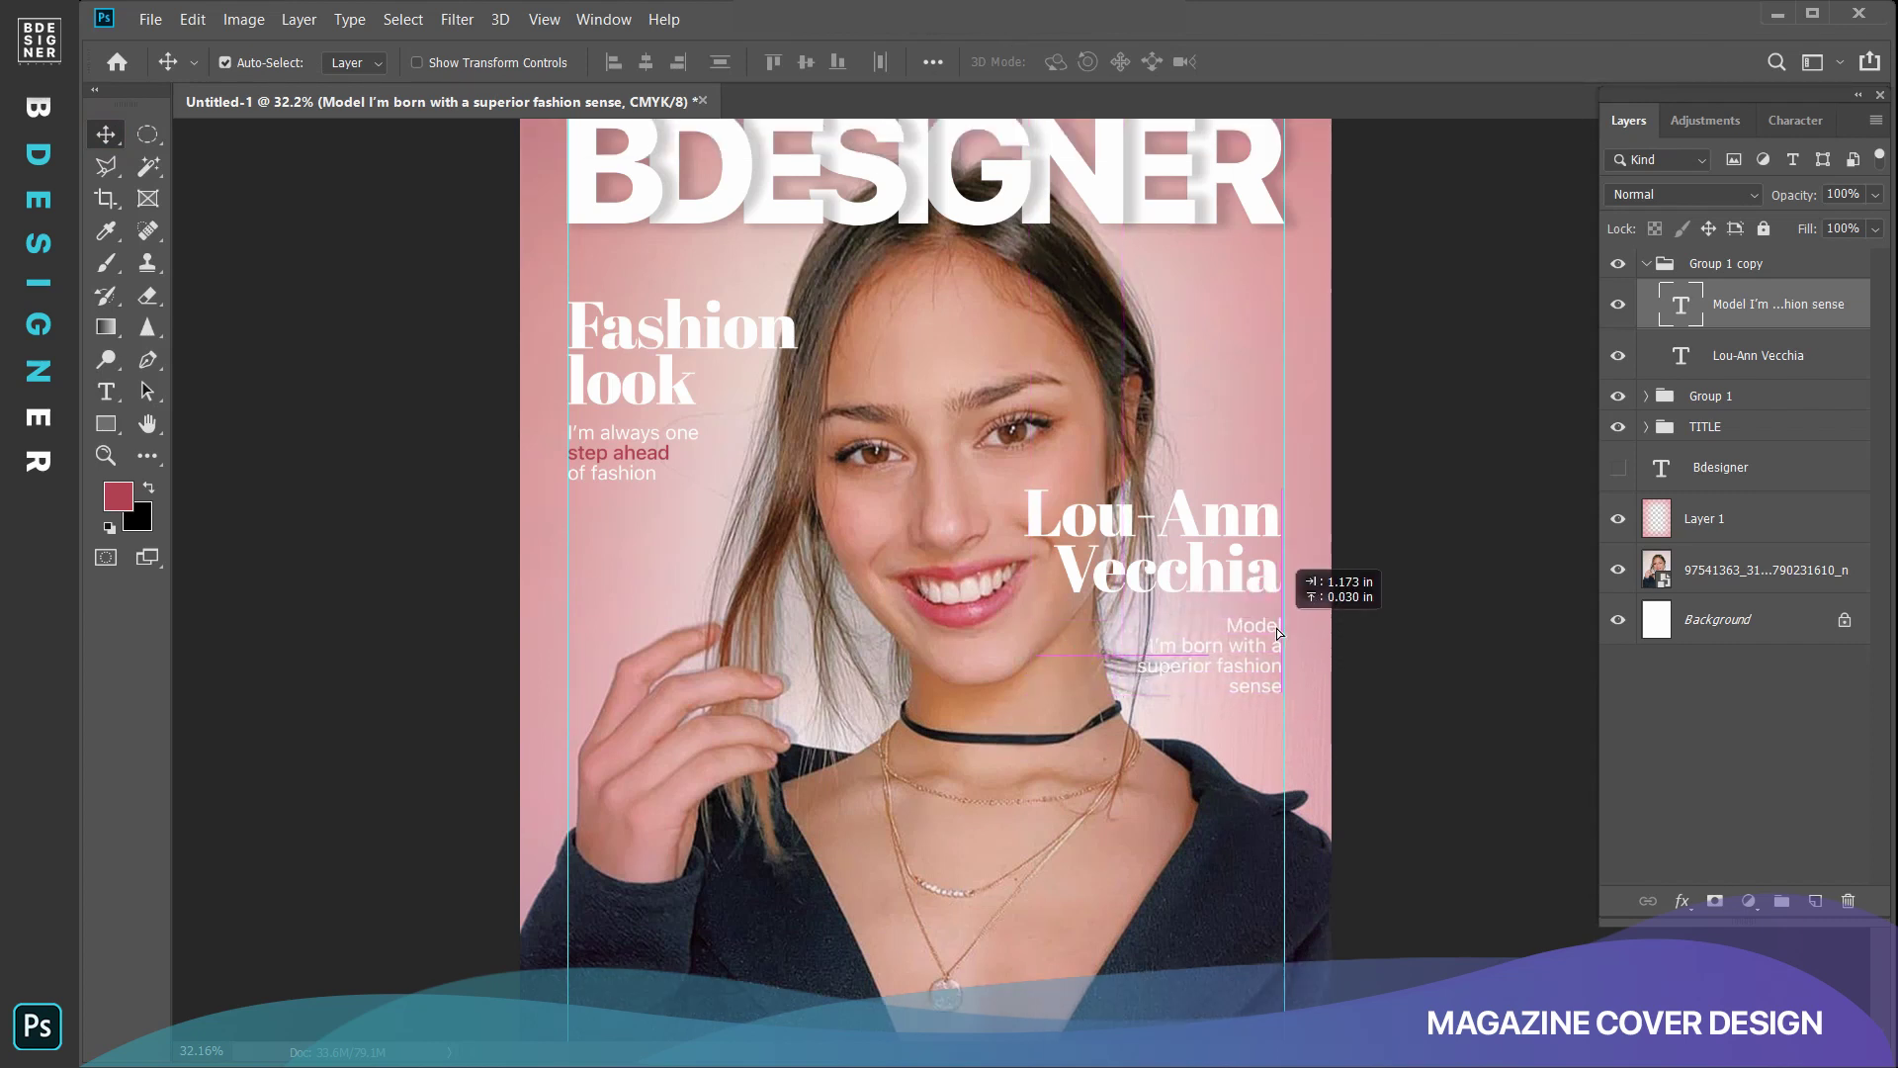
left_click_drag(1267, 637, 1273, 631)
Nudge the model photo up slightly.
left_click(1325, 627, "ctrl")
scroll(1326, 626, "down", 2)
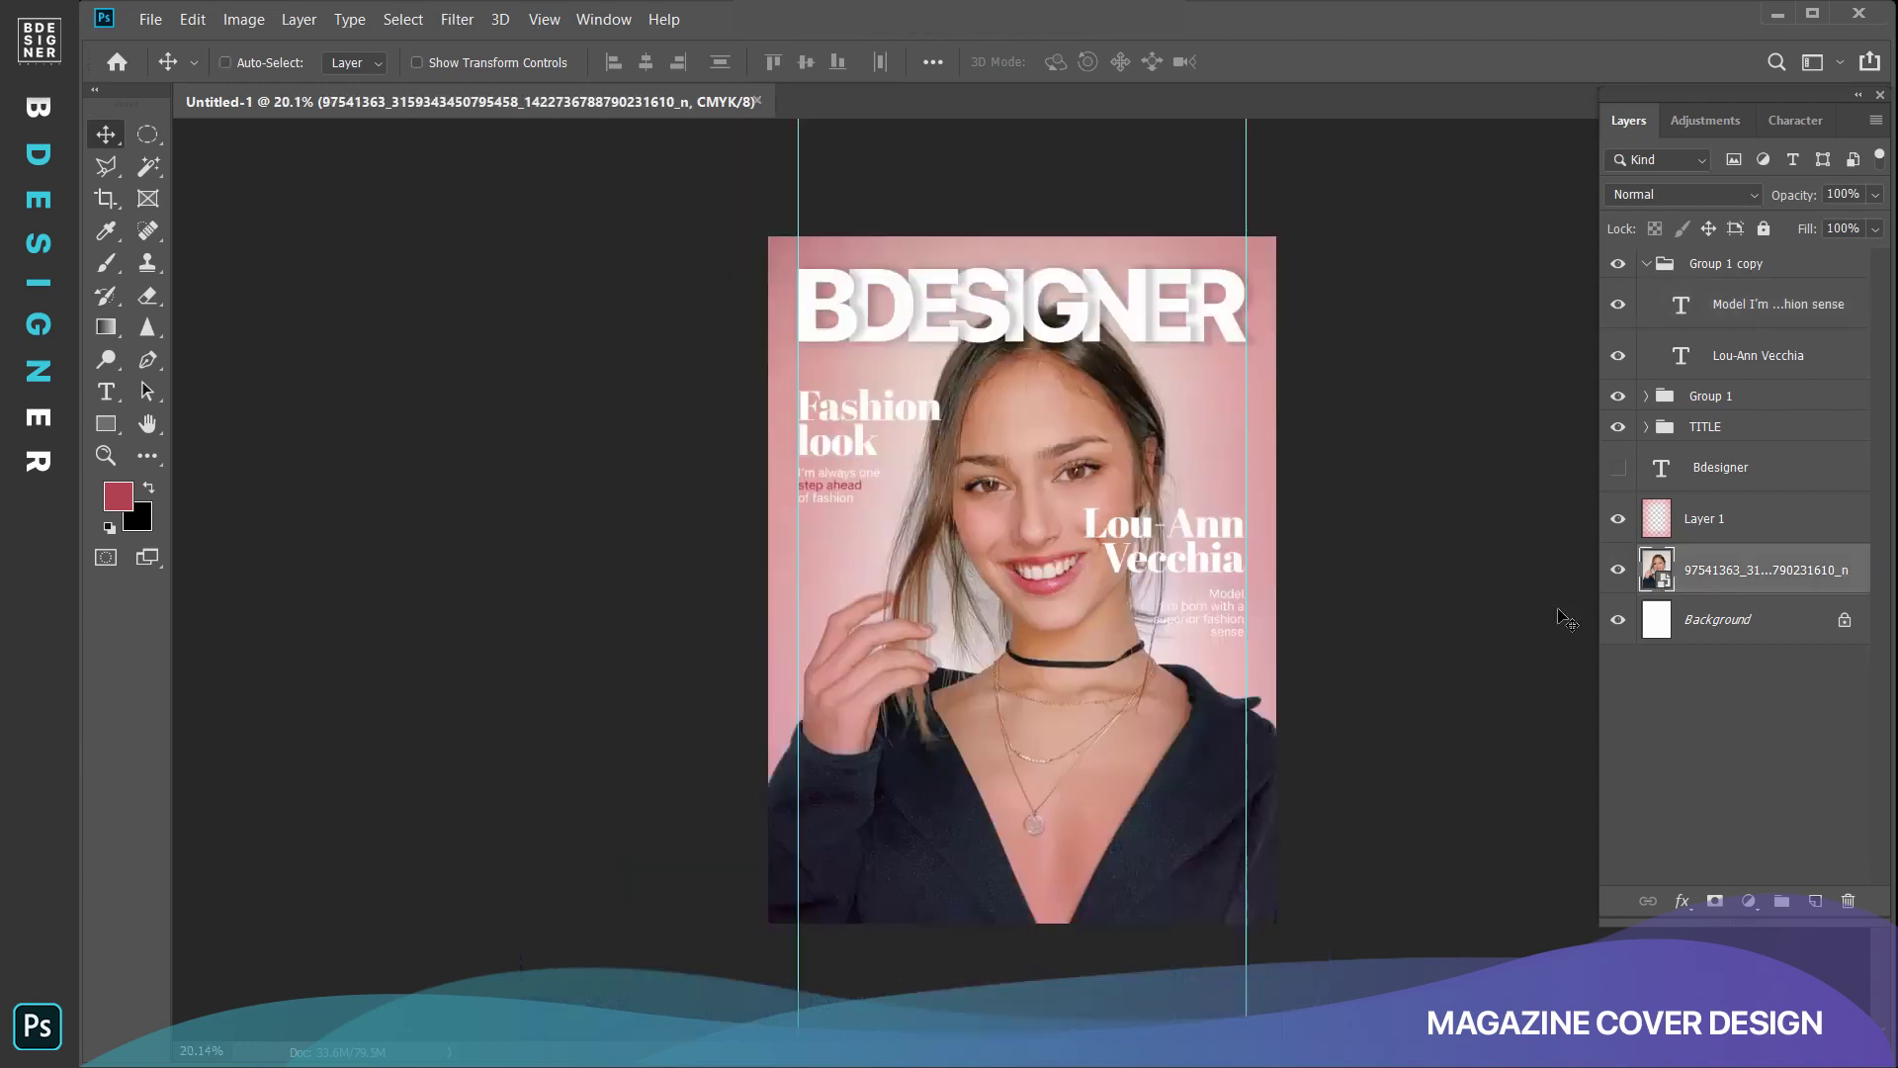
left_click_drag(1129, 791, 1129, 770)
double_click(1126, 766)
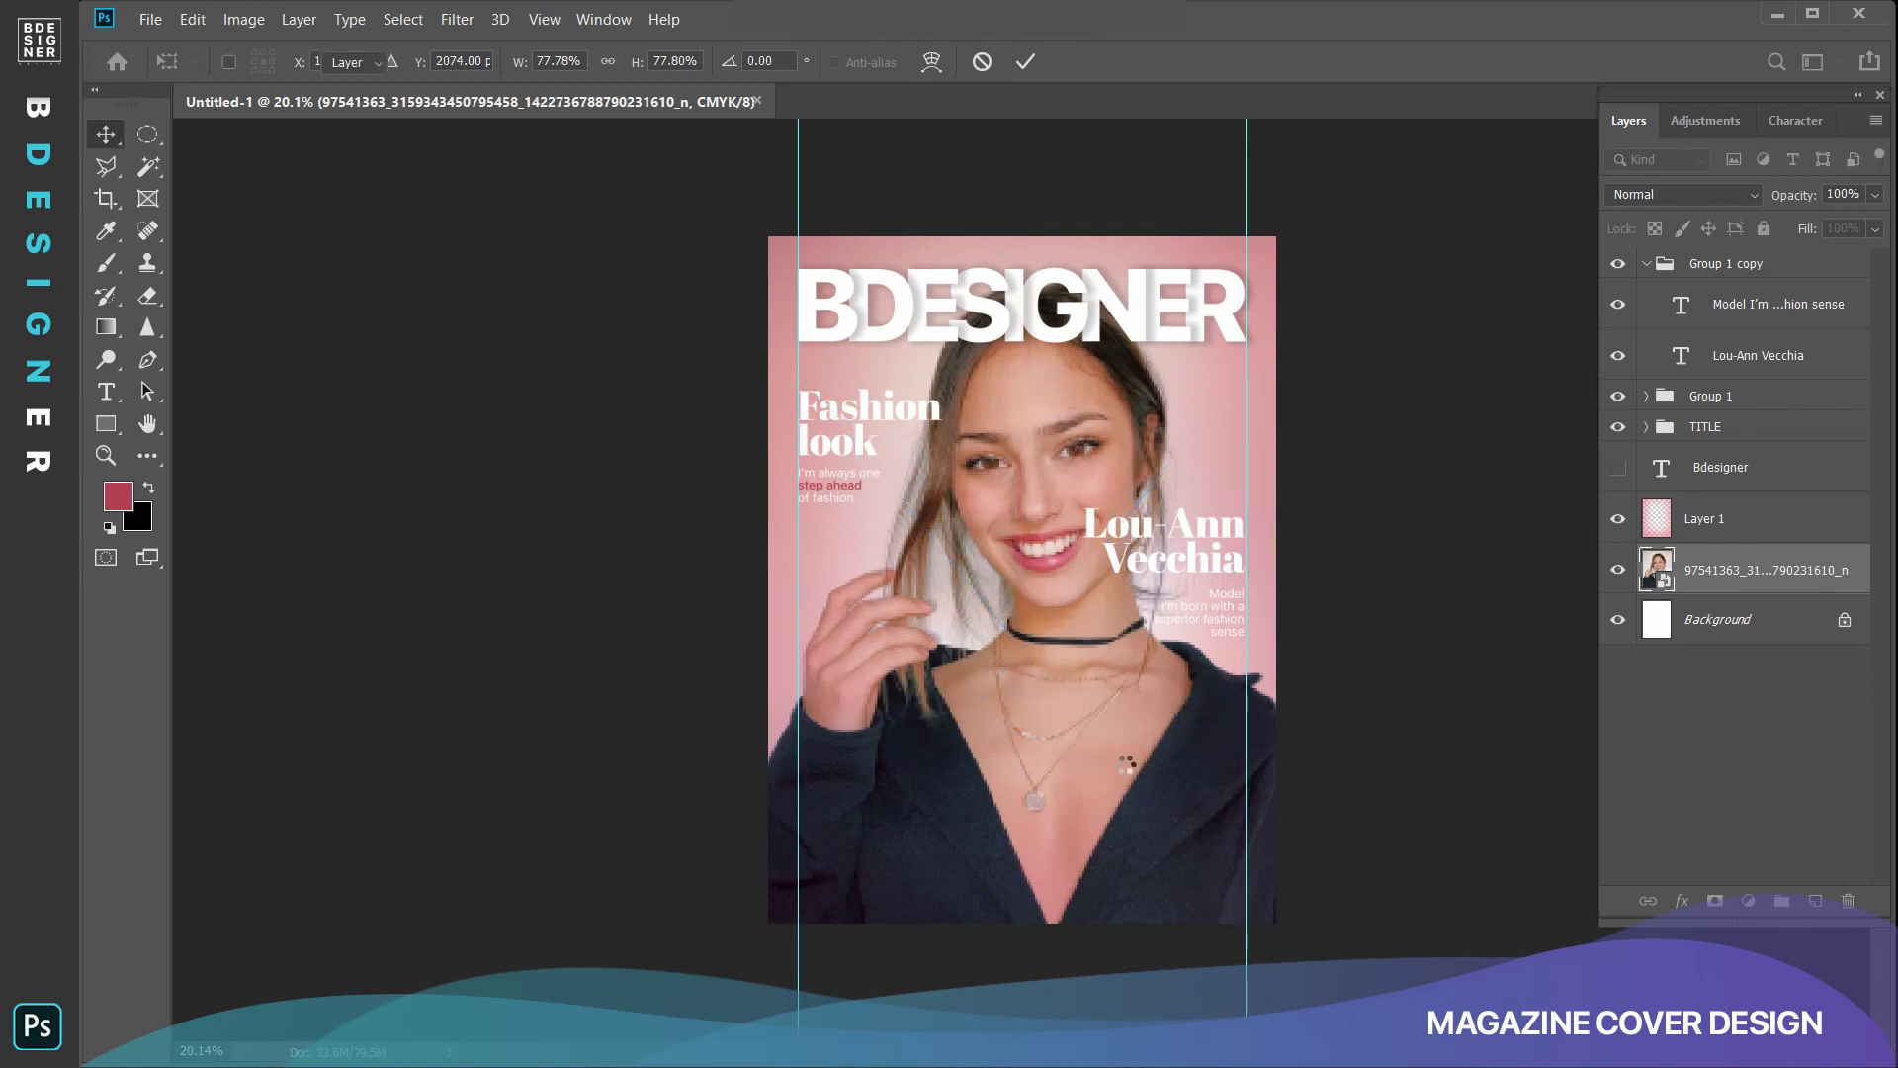
Move the name and bio layers lower on the cover.
left_click(1220, 623)
left_click(1220, 533, "shift")
left_click_drag(1220, 529, 1224, 566)
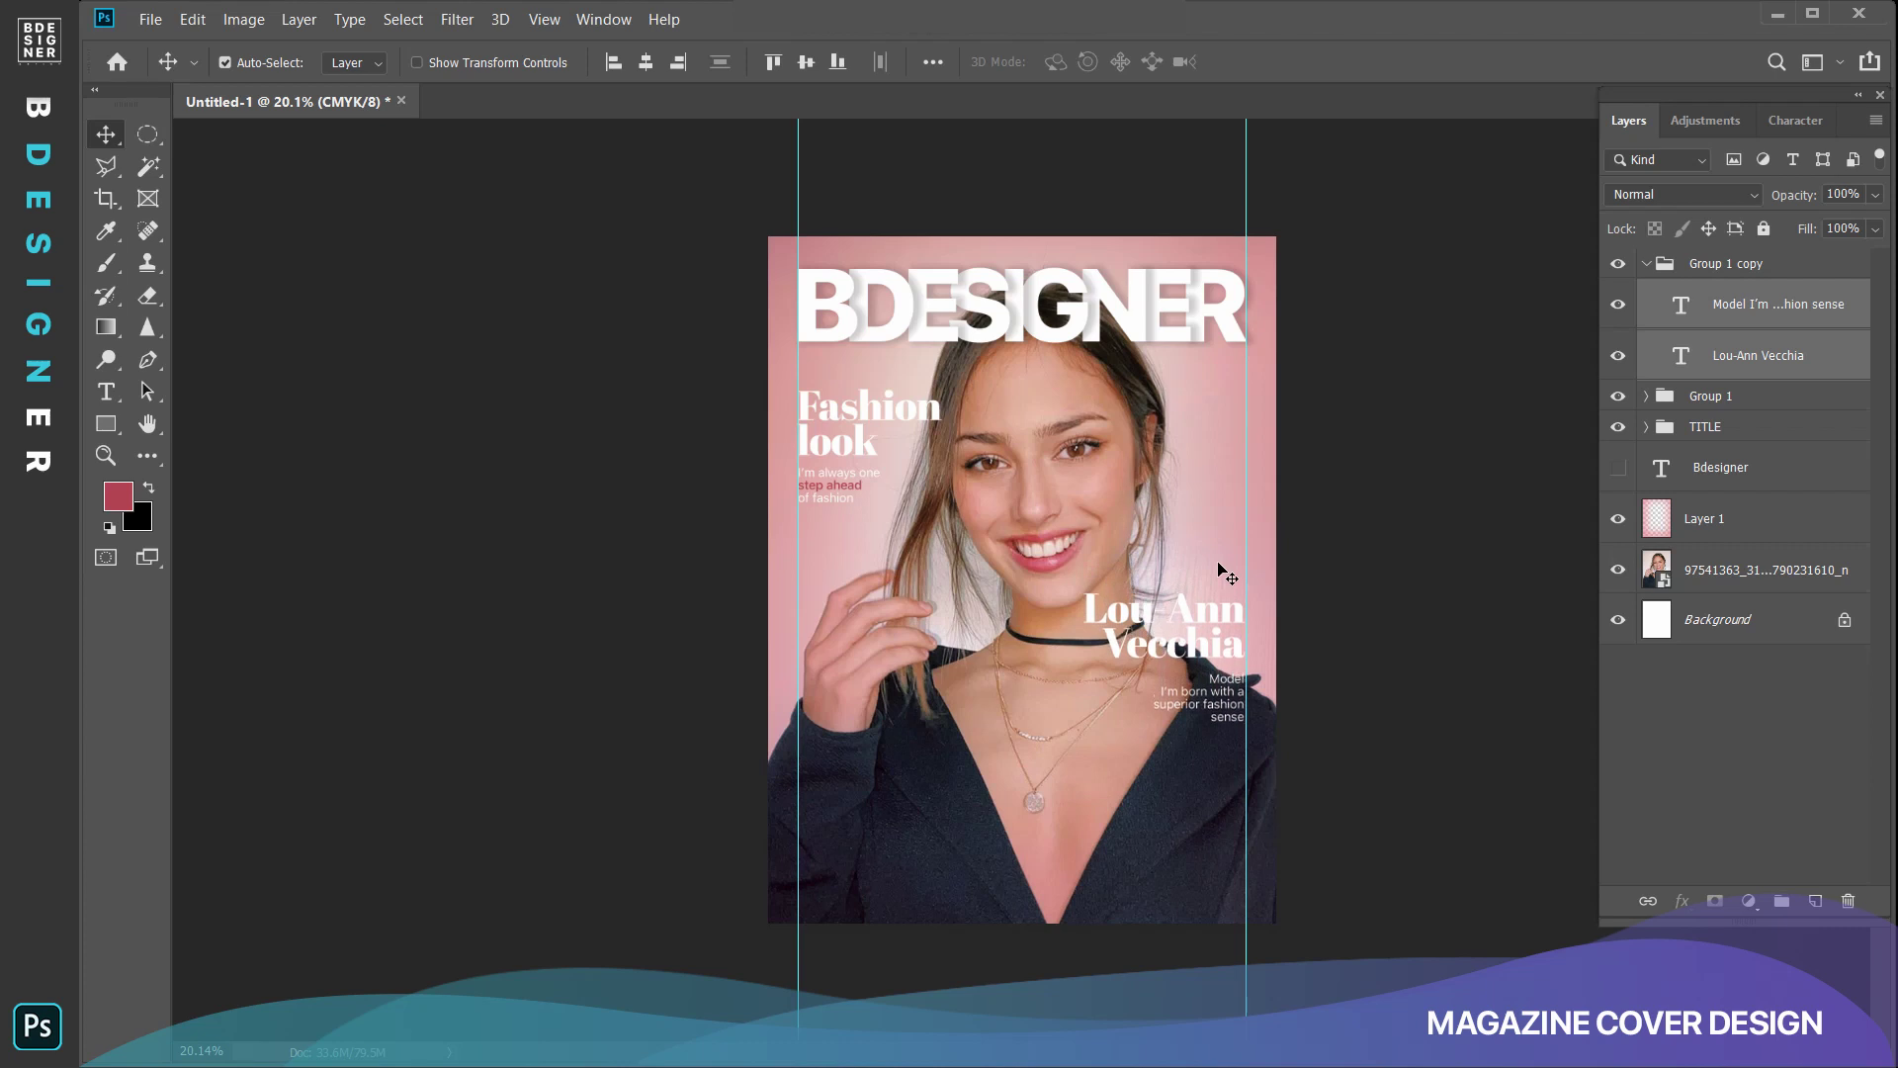
scroll(1349, 776, "up", 1)
Make the bio lines below "Model" Semibold.
key("t")
left_click_drag(1318, 766, 1201, 716)
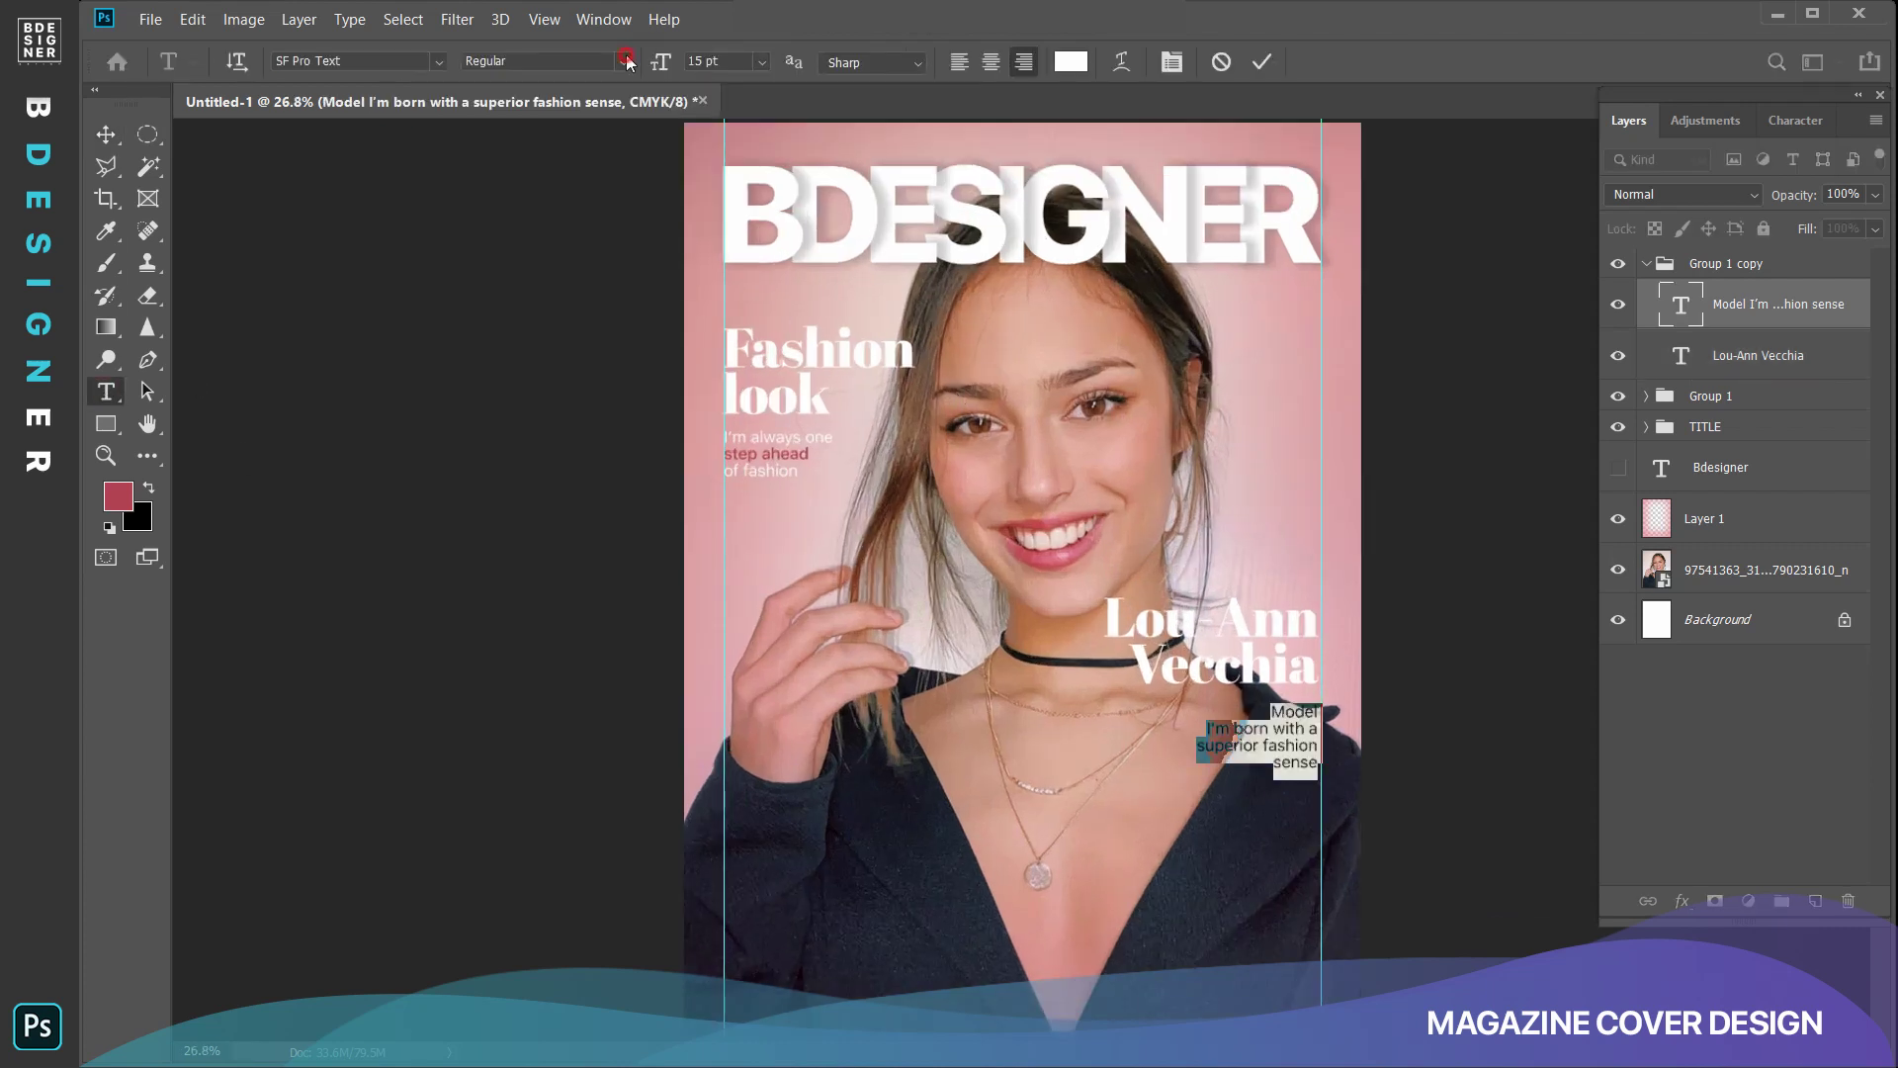
left_click(544, 61)
left_click(547, 283)
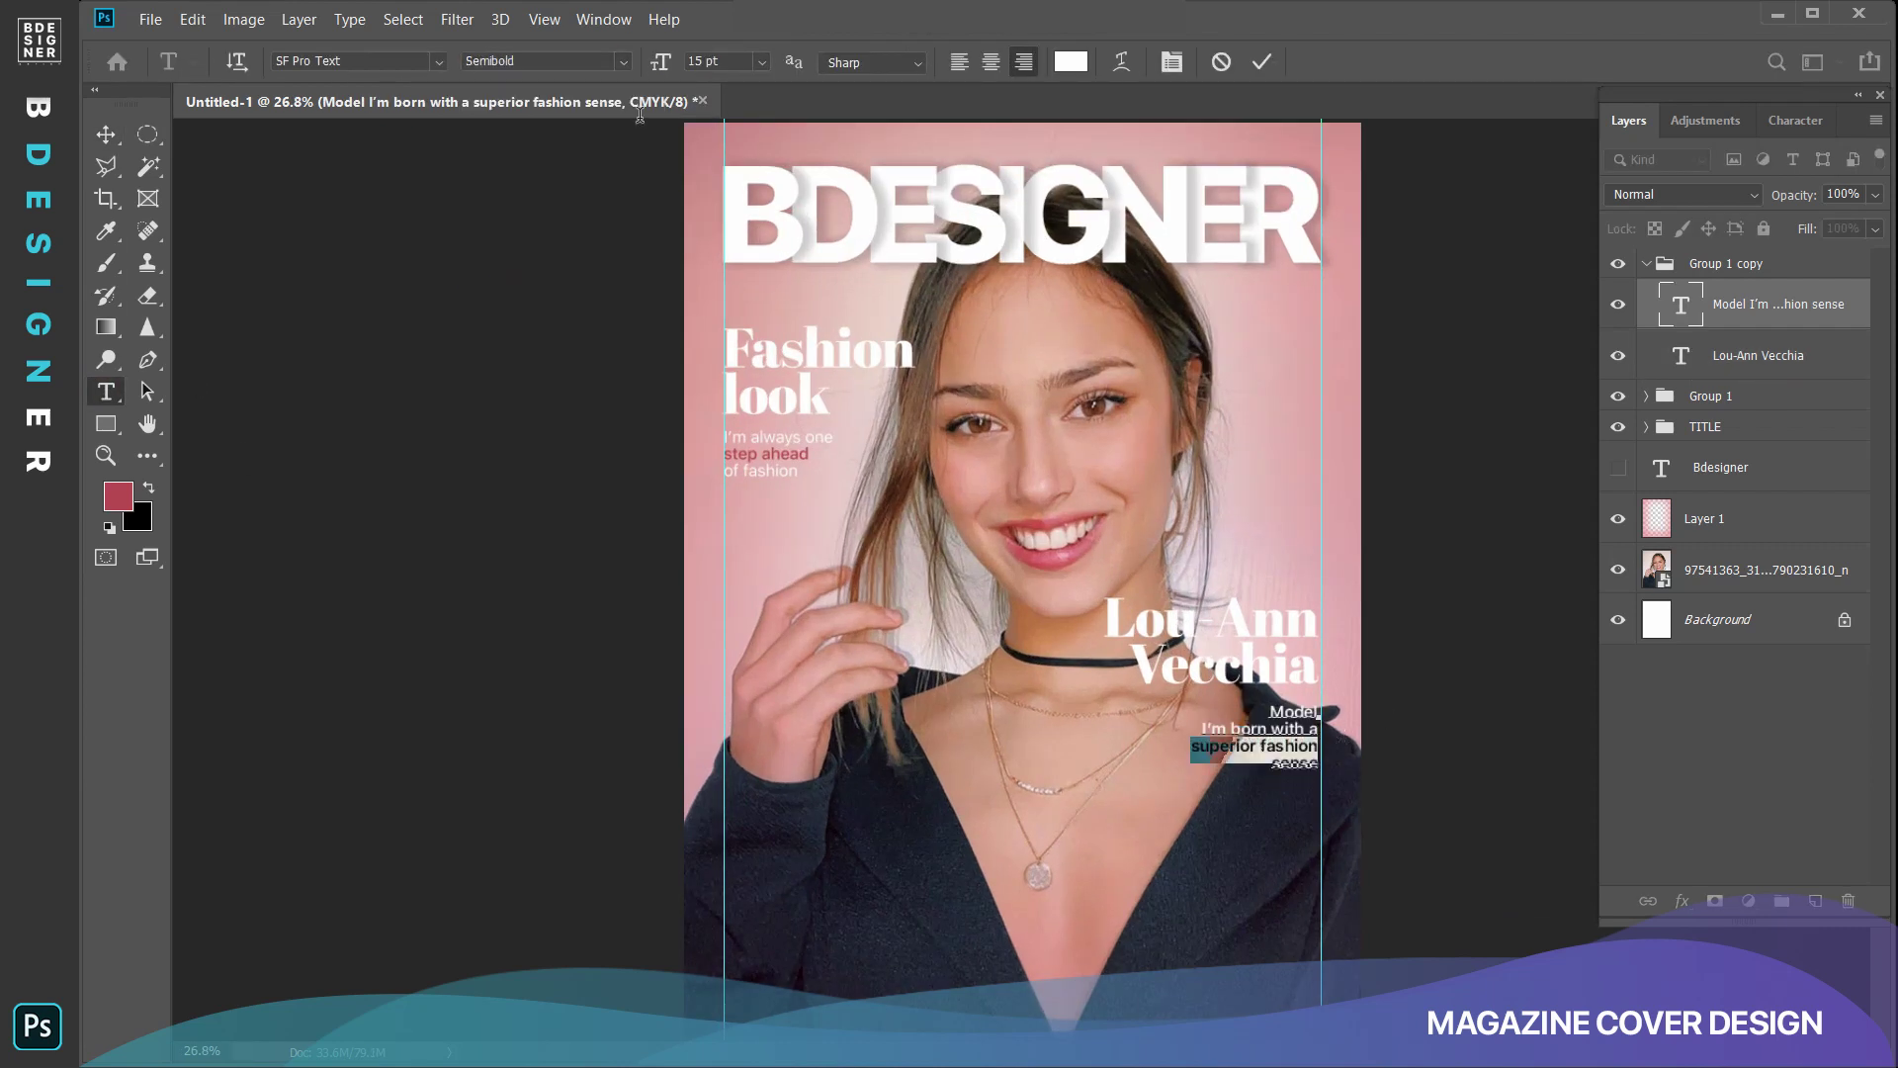
Colour the words "superior fashion" in the bio pink.
left_click(149, 489)
left_click(106, 134)
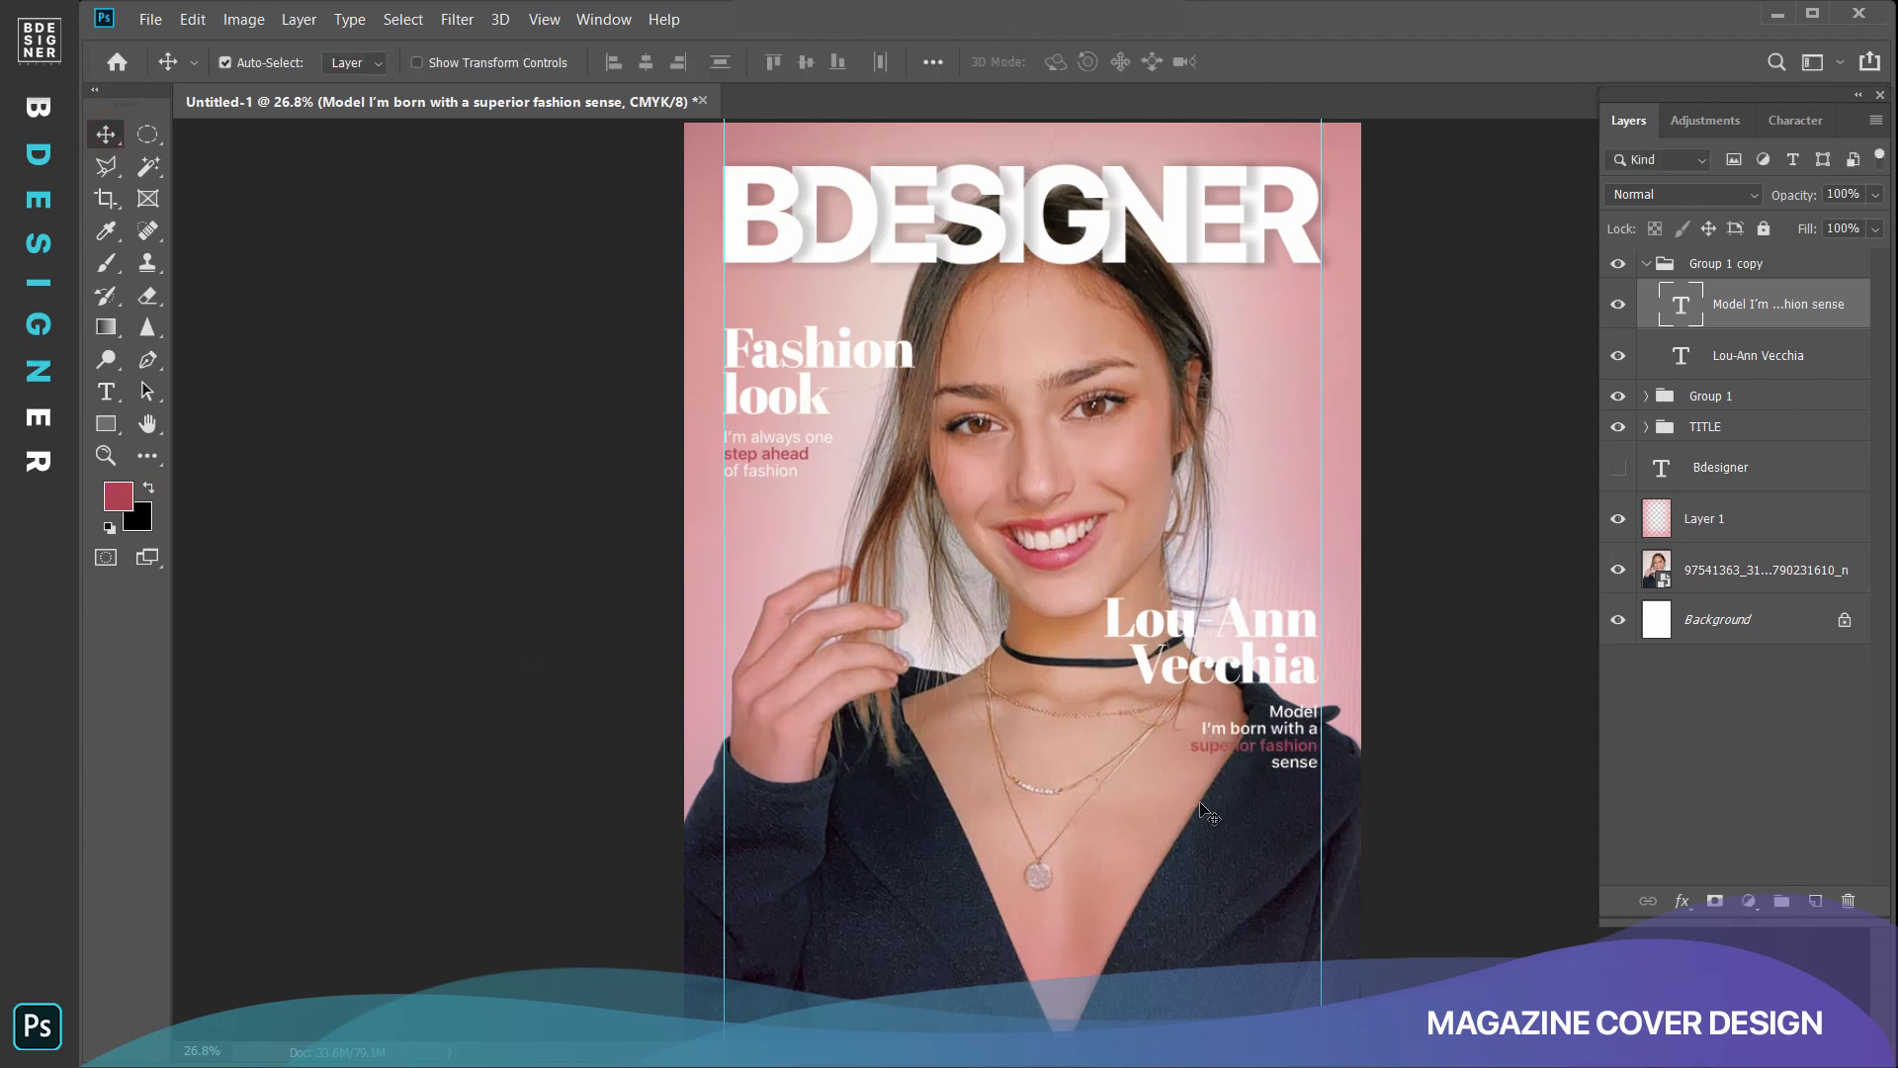
scroll(1331, 748, "down", 1)
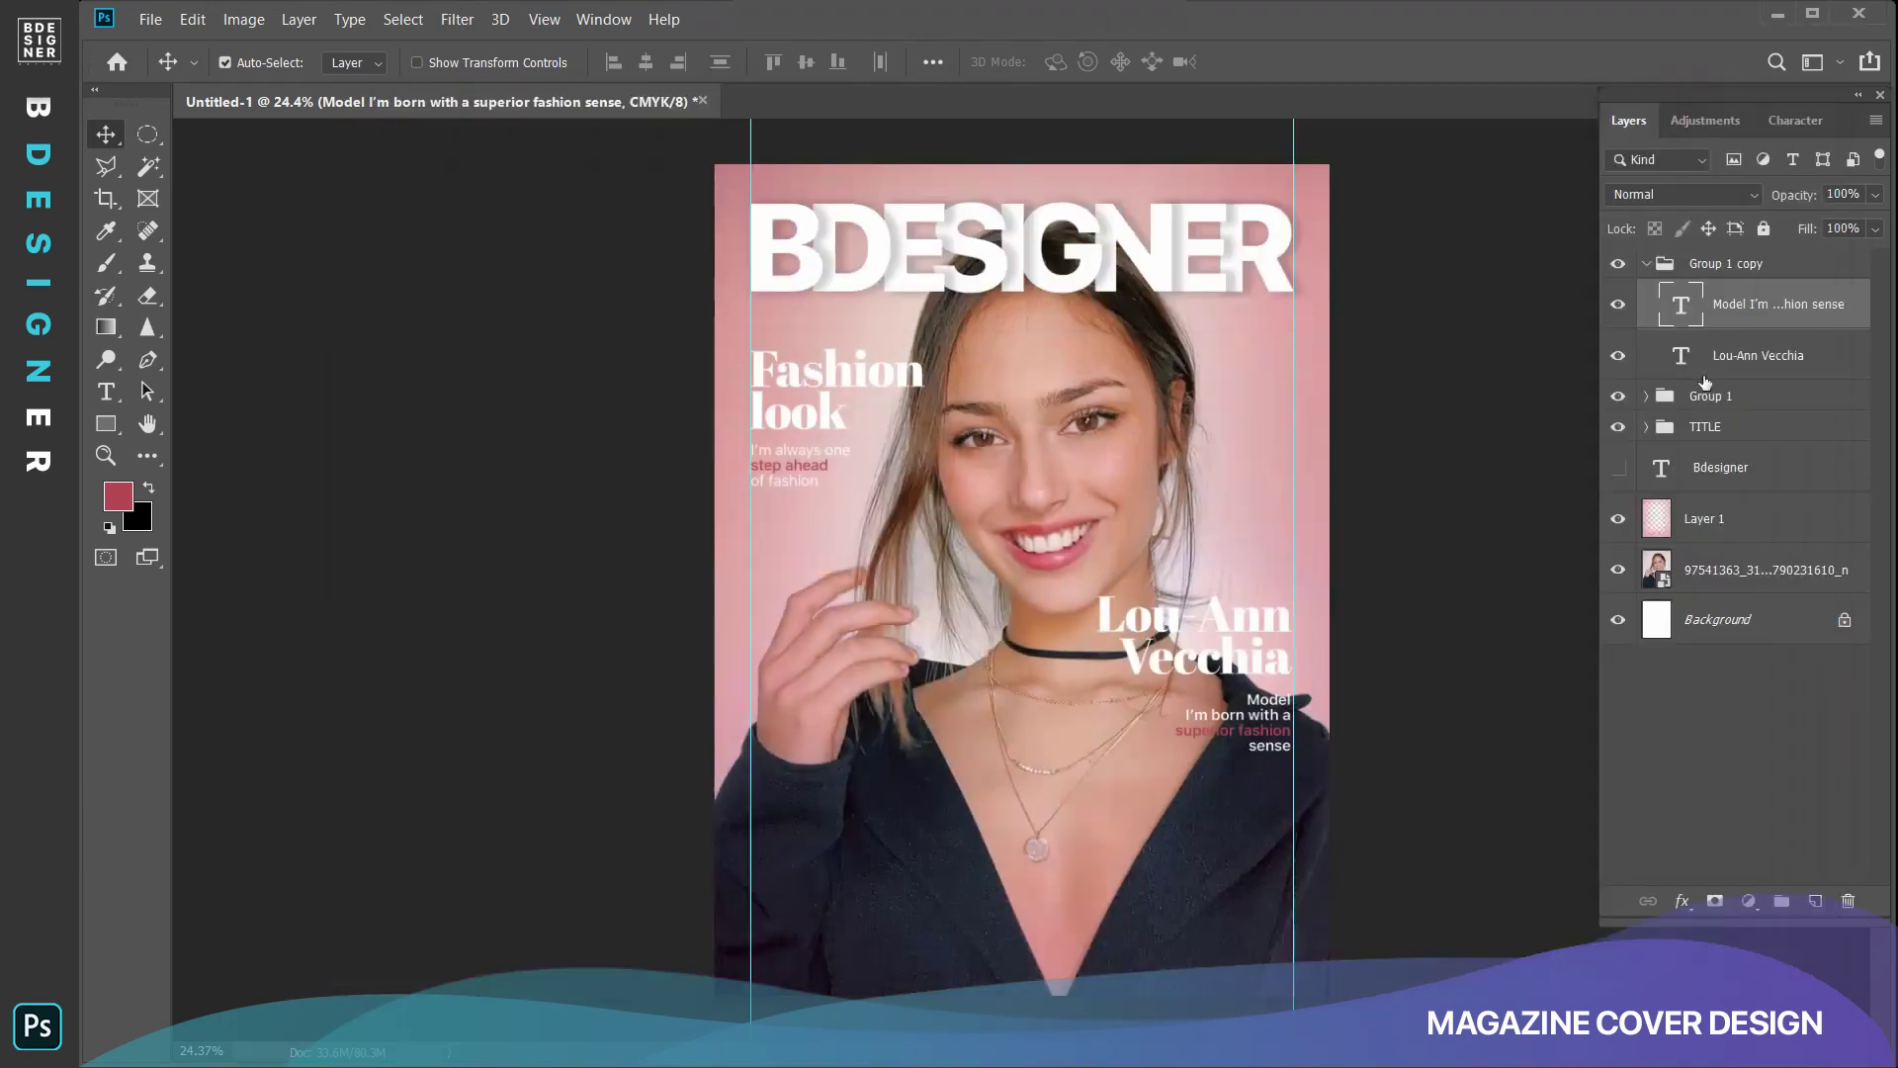
Duplicate the name and bio group and move it to the lower left.
left_click(1646, 263)
key("ctrl+j")
key("ctrl+t")
mouse_move(1059, 620)
left_mouse_down()
mouse_move(858, 820)
mouse_move(716, 809)
left_mouse_up()
key("Return")
Change the copied heading to "Graphic Design" and align it to the left edge.
double_click(840, 821)
key("ctrl+a")
type("Graphic Design")
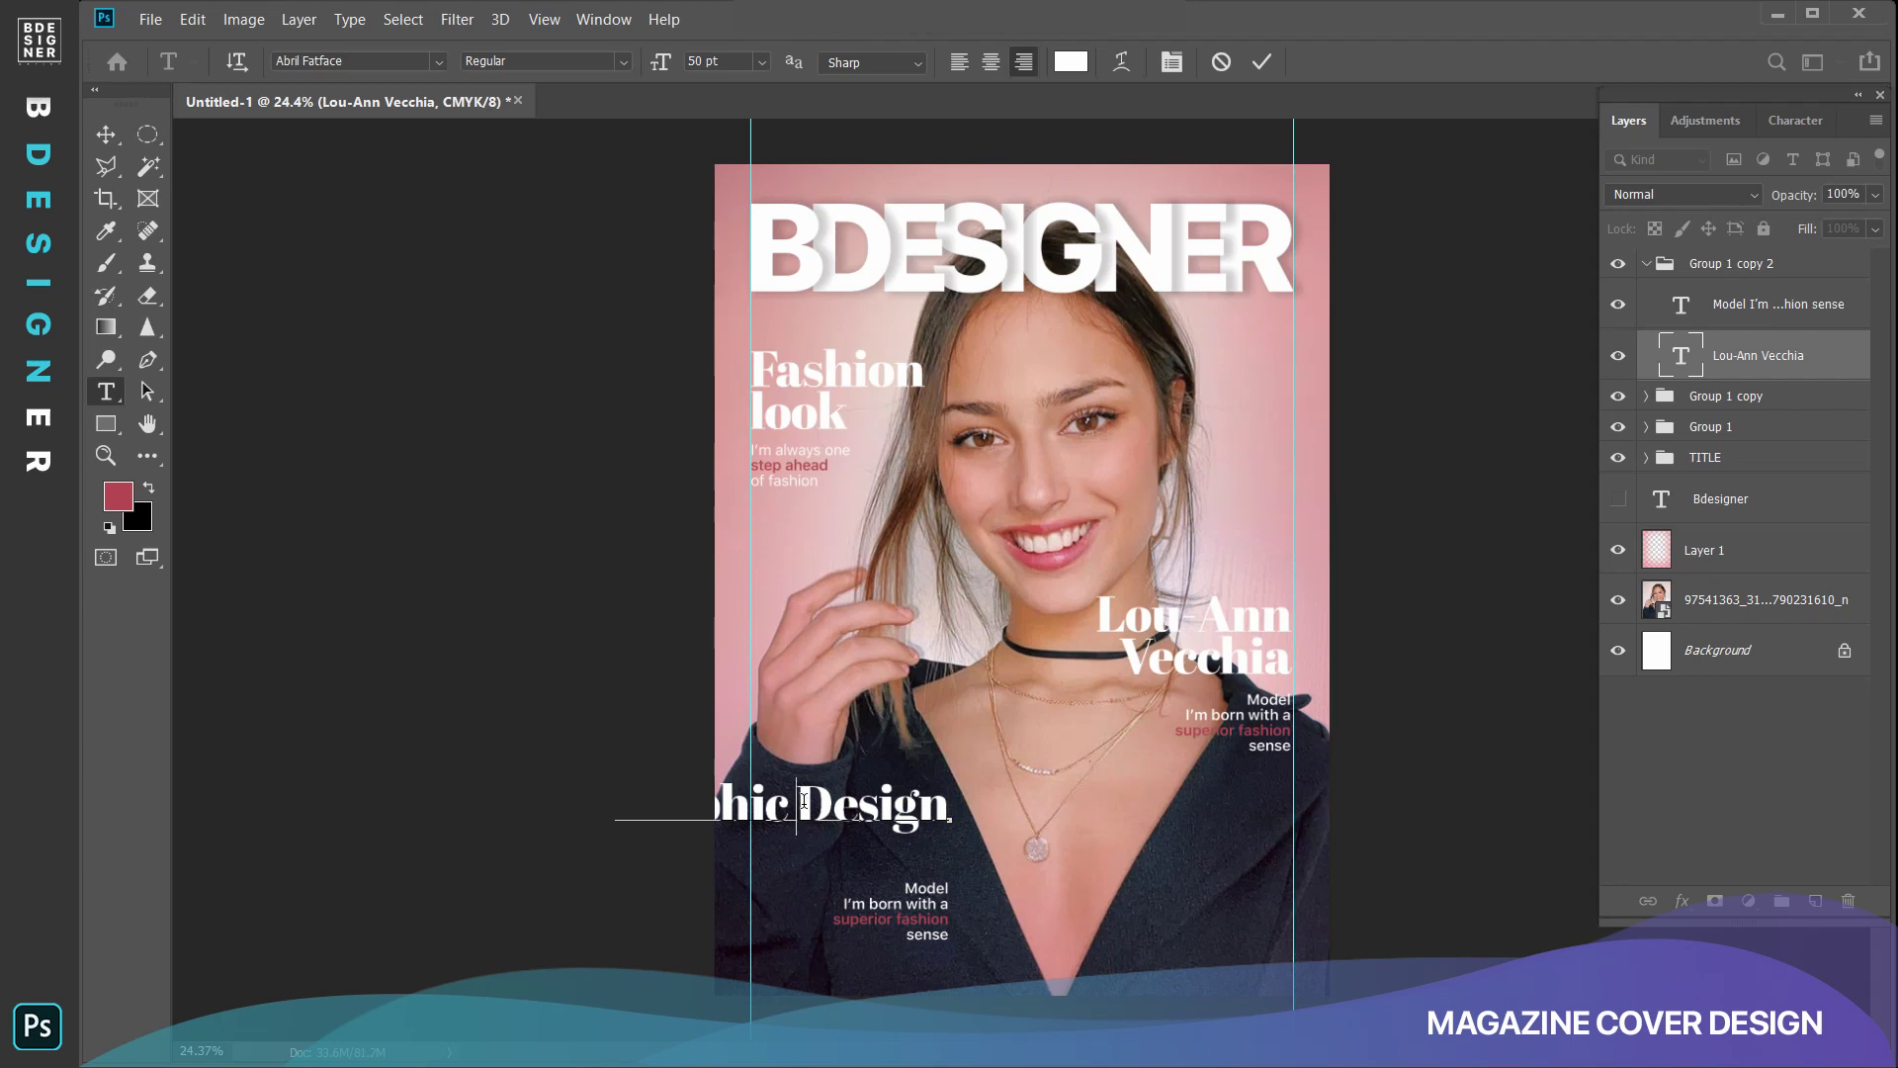
key("Return")
key("ctrl+Return")
key("v")
left_click_drag(1044, 785, 846, 781)
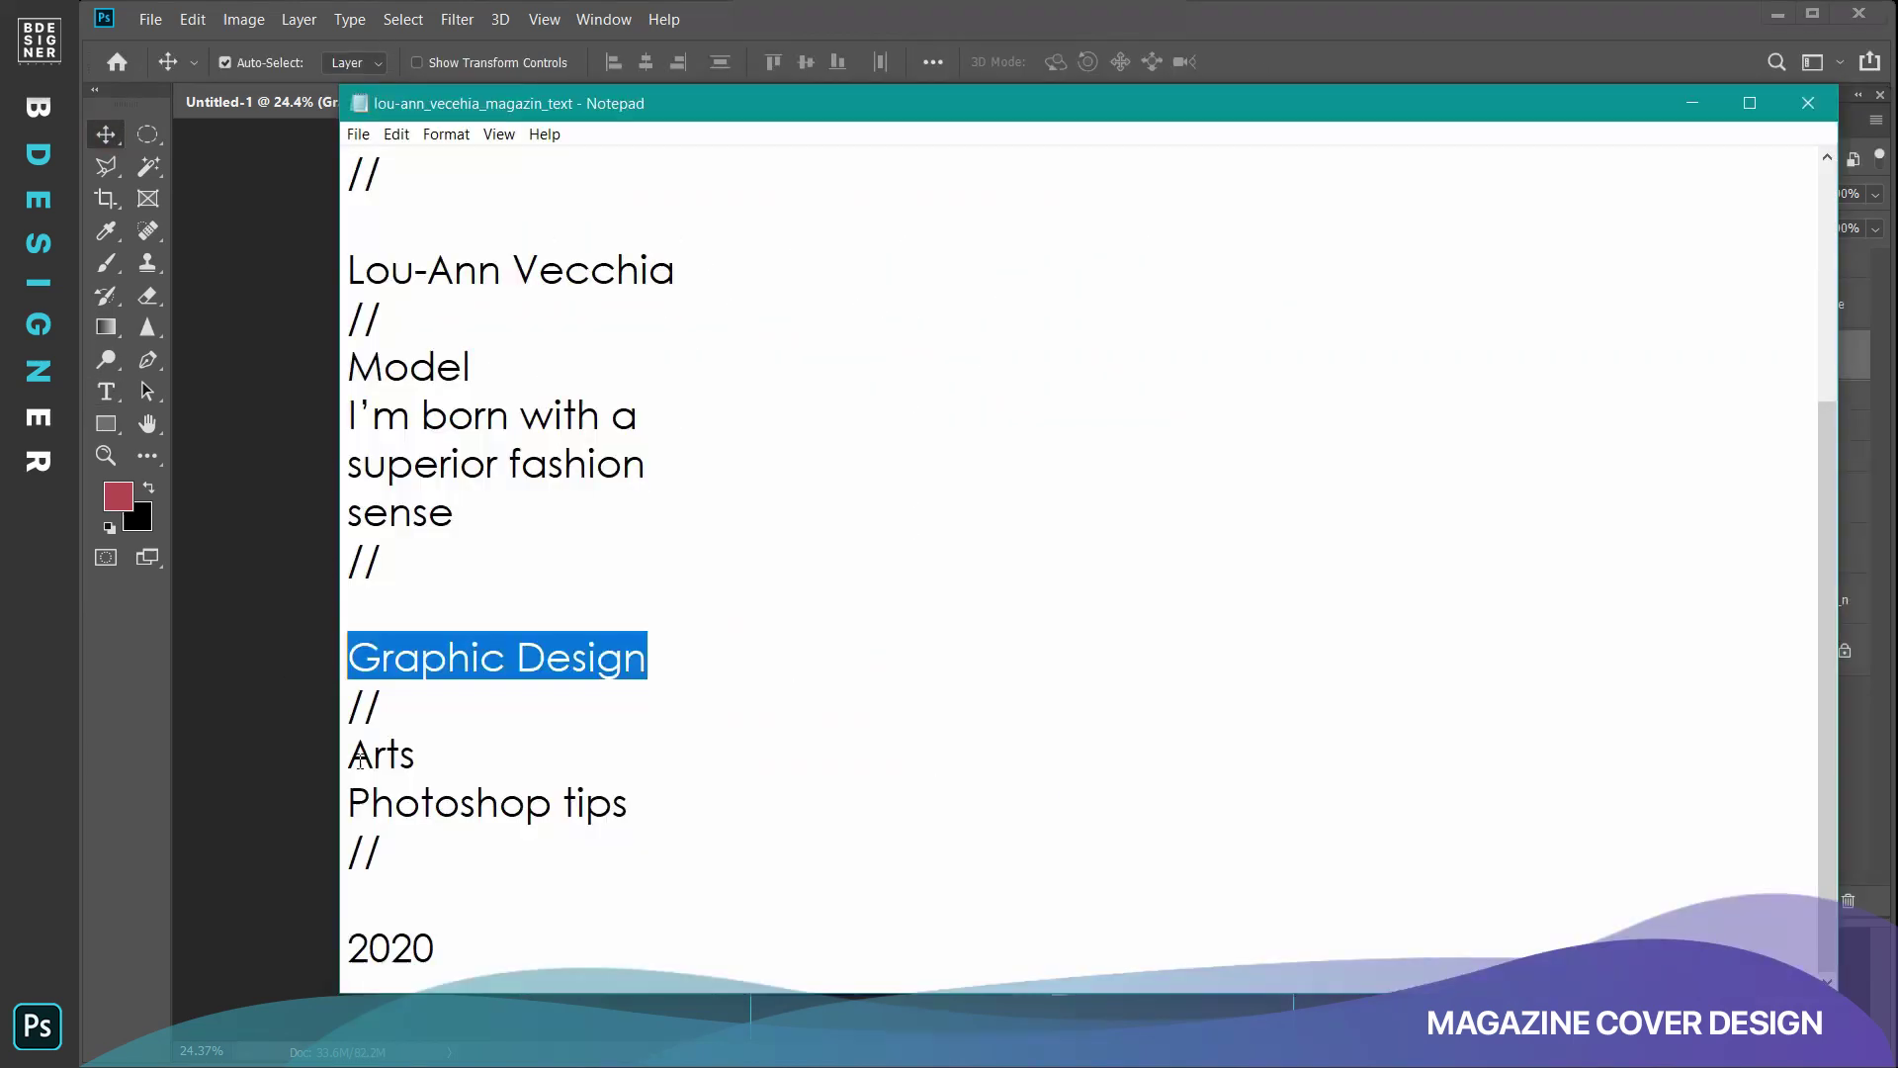
Replace the small text with the Arts / Photoshop tips lines, left-aligned under Graphic Design.
key("alt+Tab")
left_click_drag(628, 802, 268, 772)
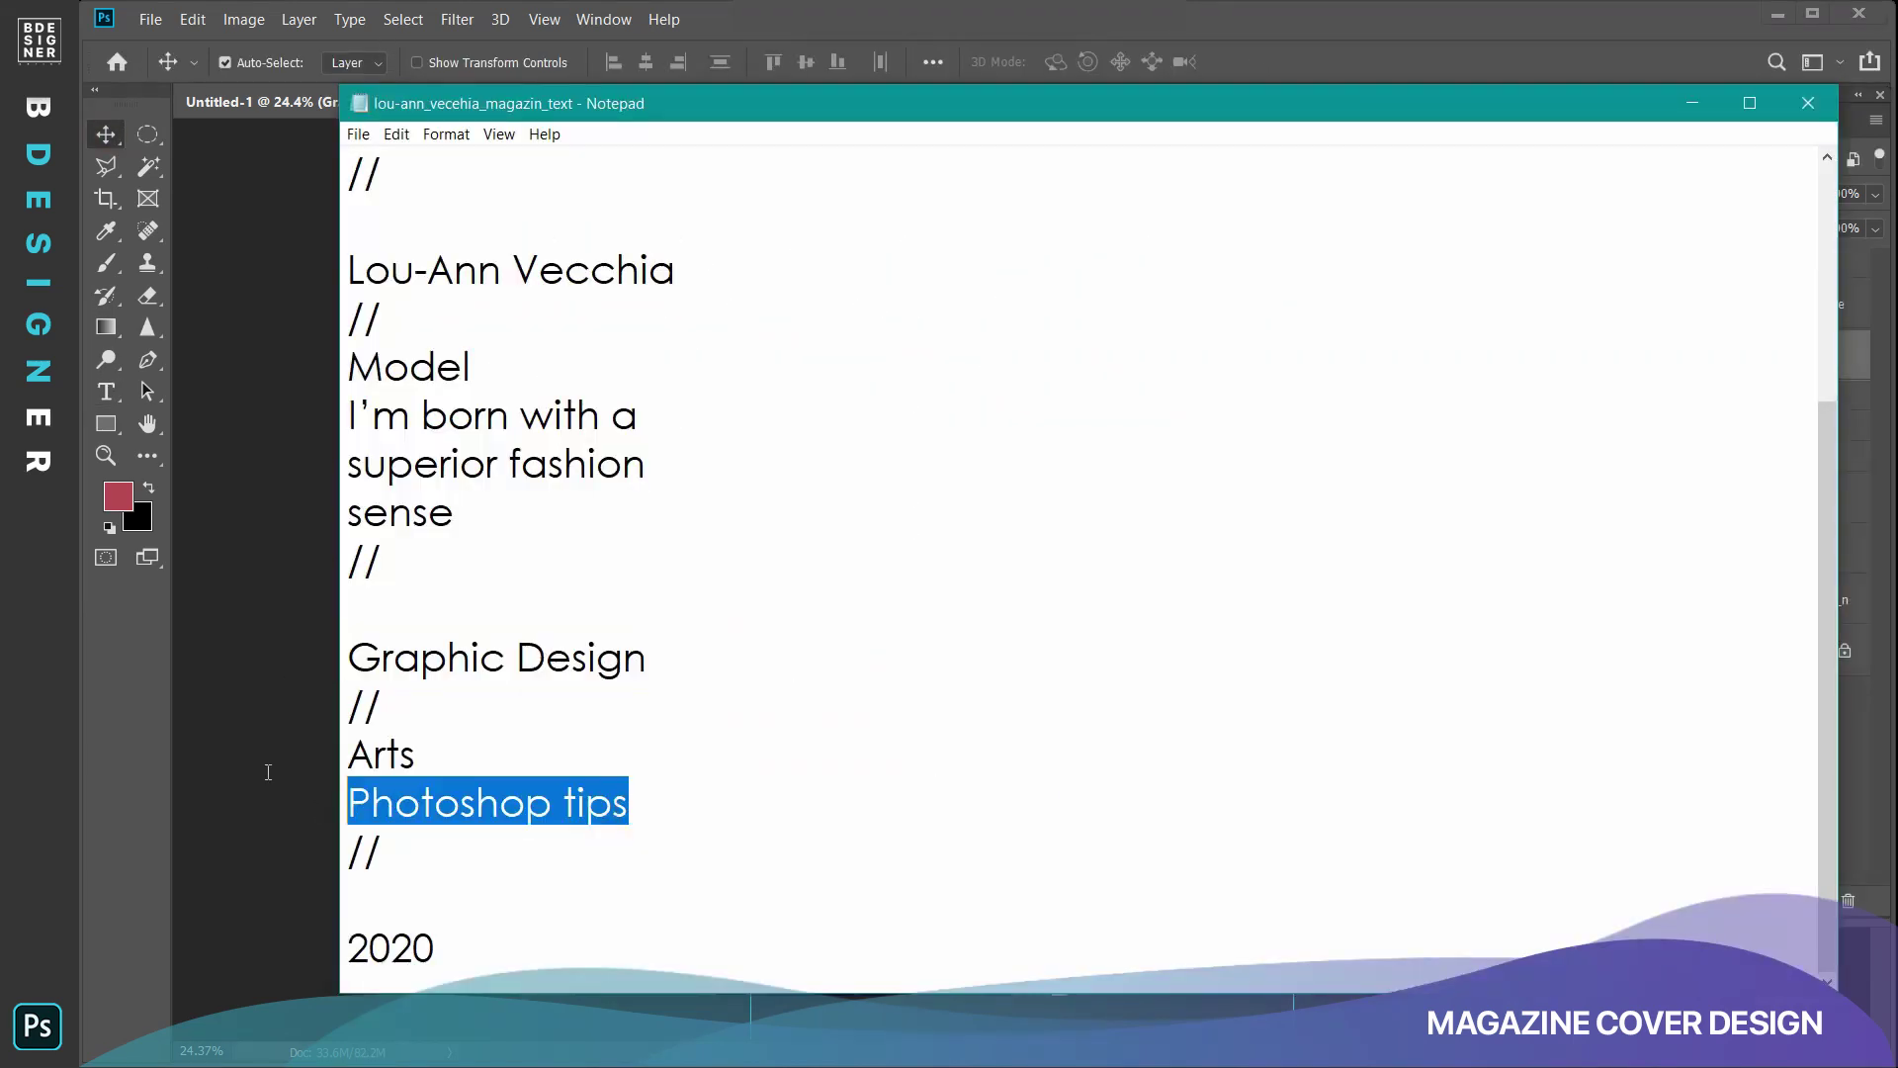
key("ctrl+c")
key("alt+Tab")
key("t")
left_click(890, 901)
key("ctrl+a")
key("ctrl+v")
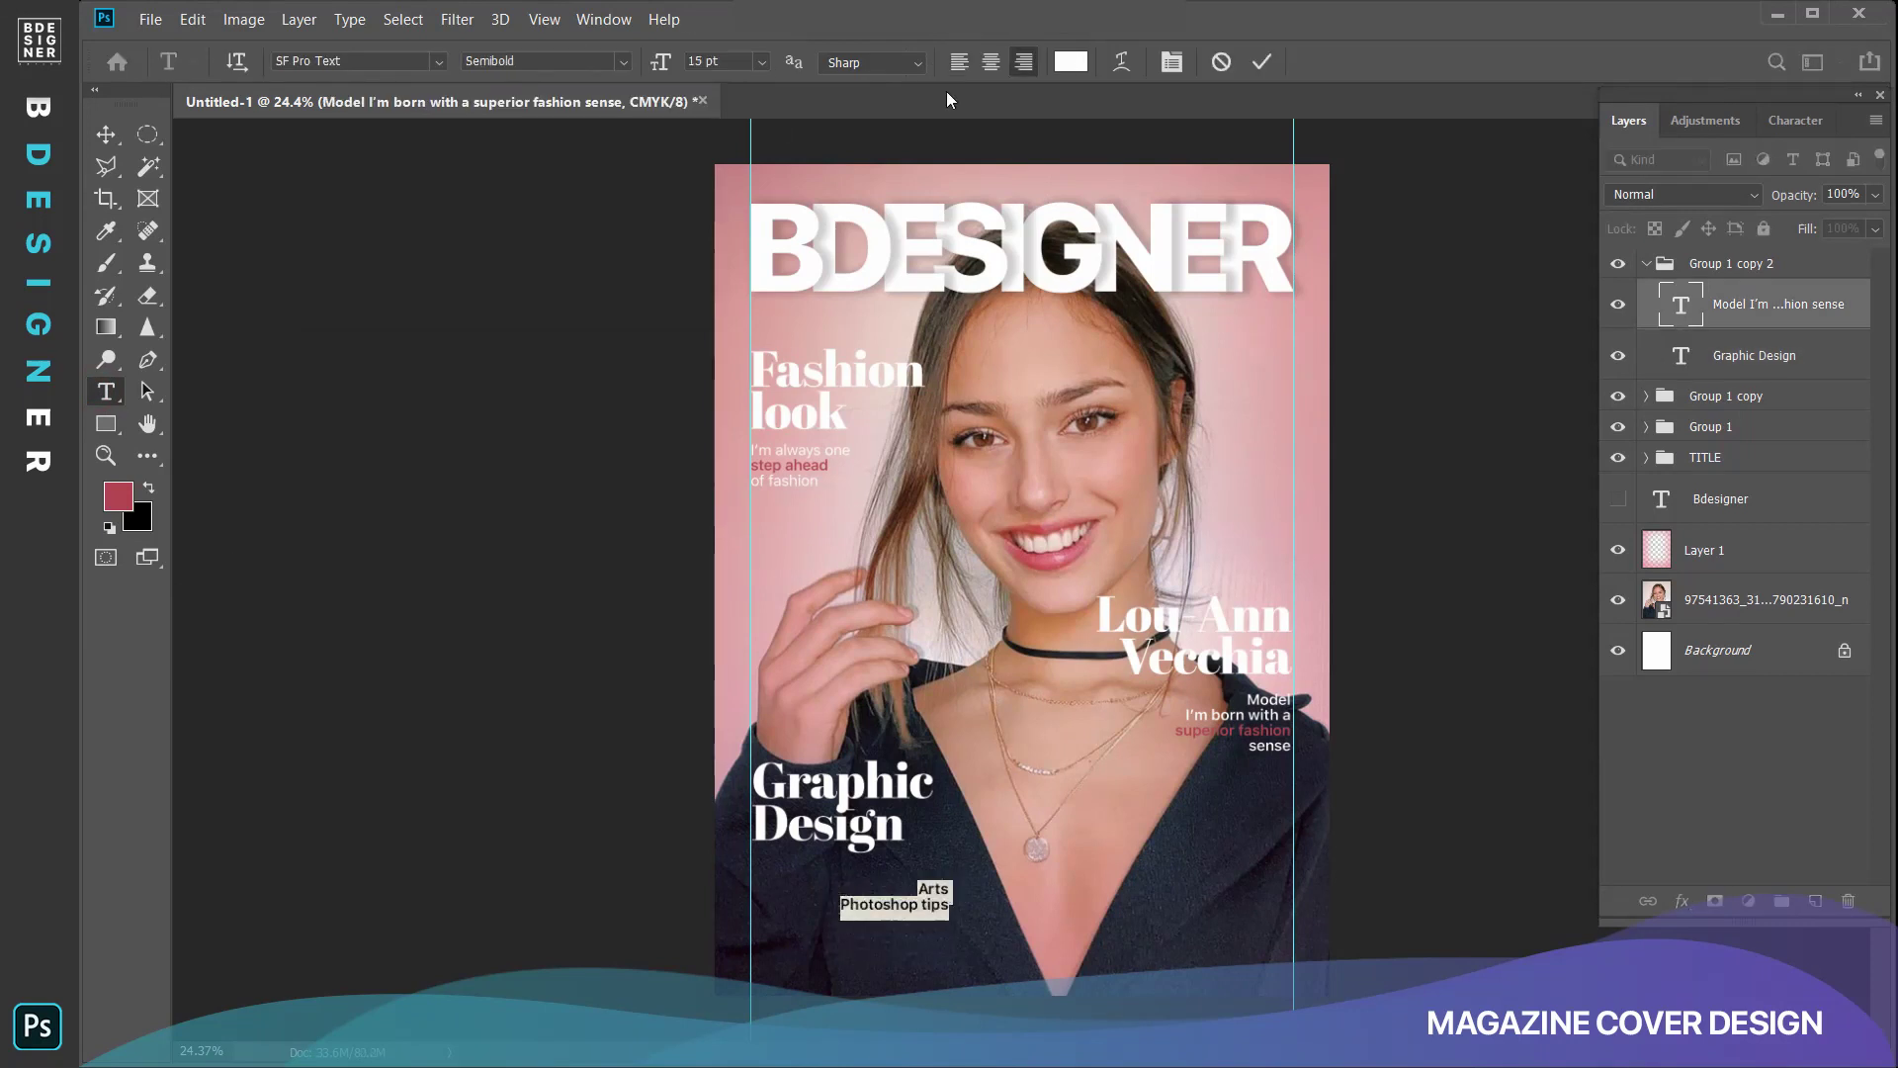
left_click(958, 61)
key("ctrl+Return")
key("v")
left_click_drag(974, 901, 674, 871)
Colour "Photoshop tips" pink and nudge the Arts block up slightly.
key("t")
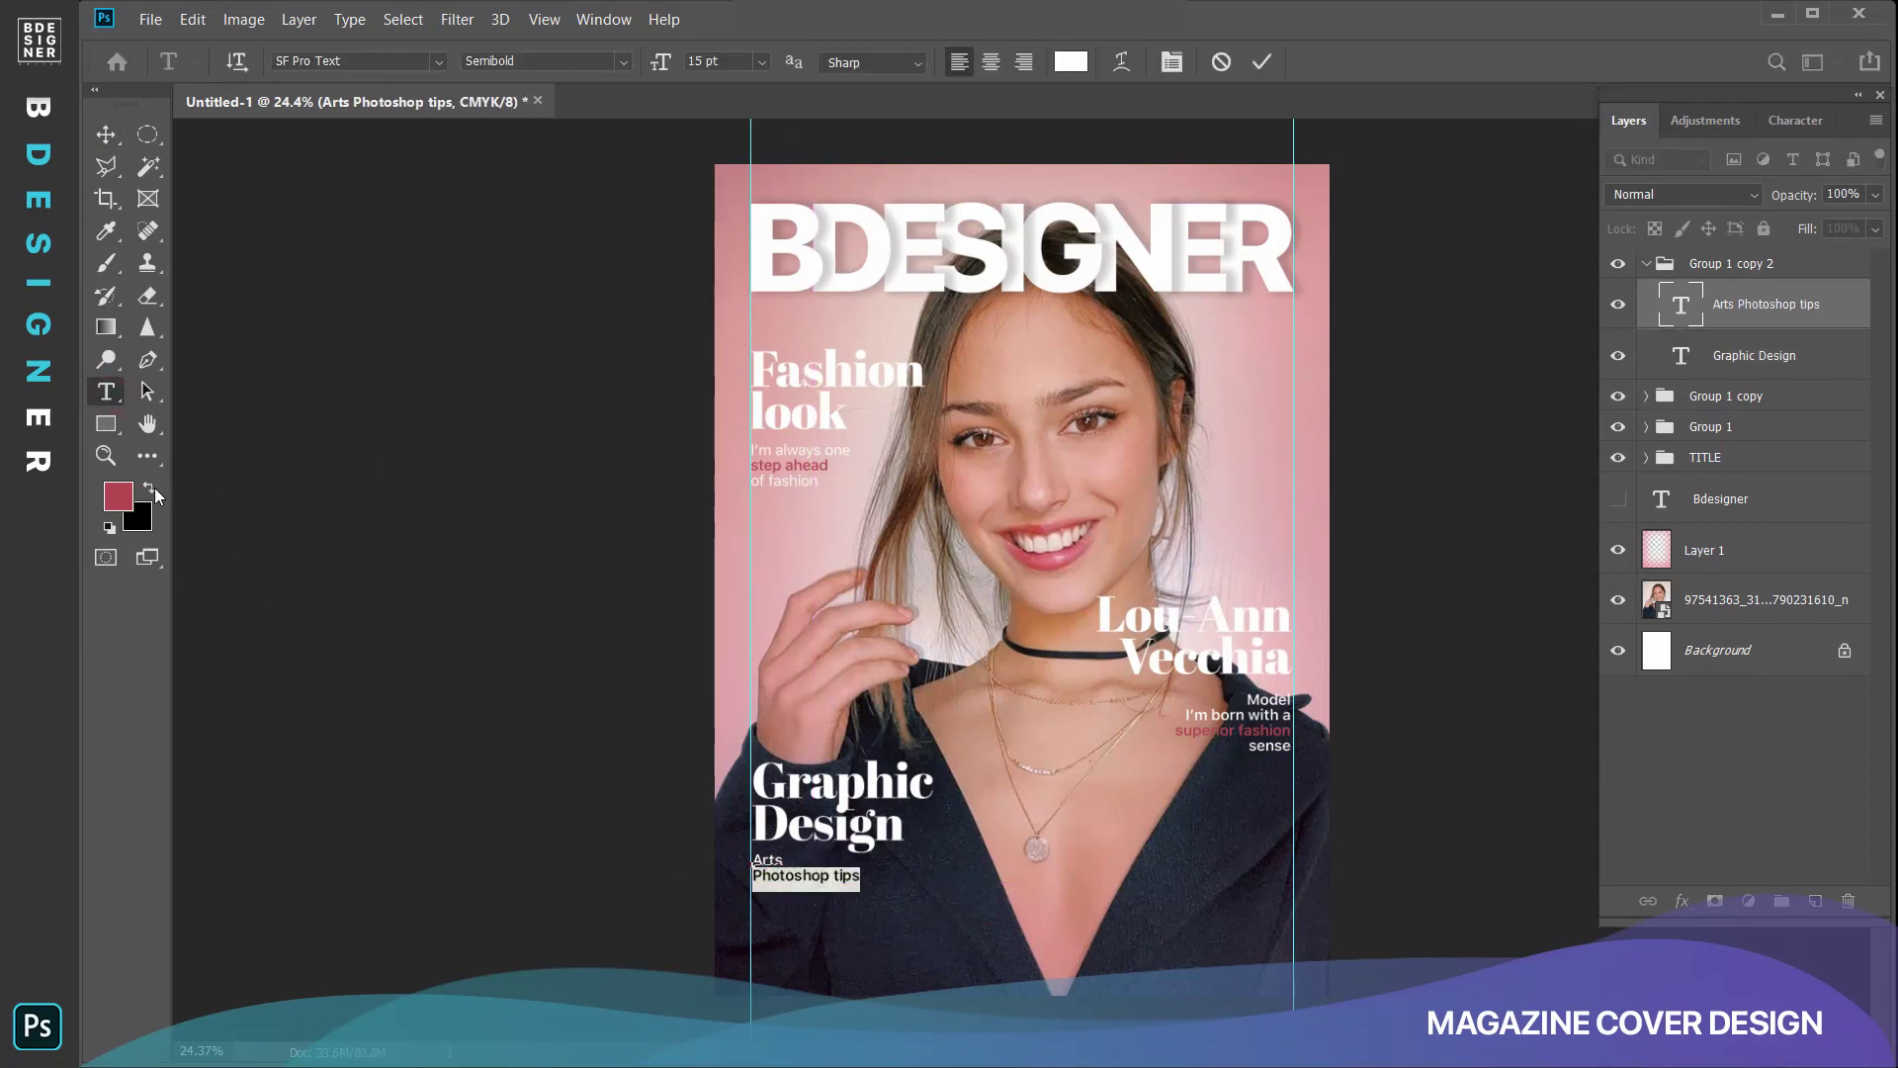
key("alt+BackSpace")
key("ctrl+Return")
key("v")
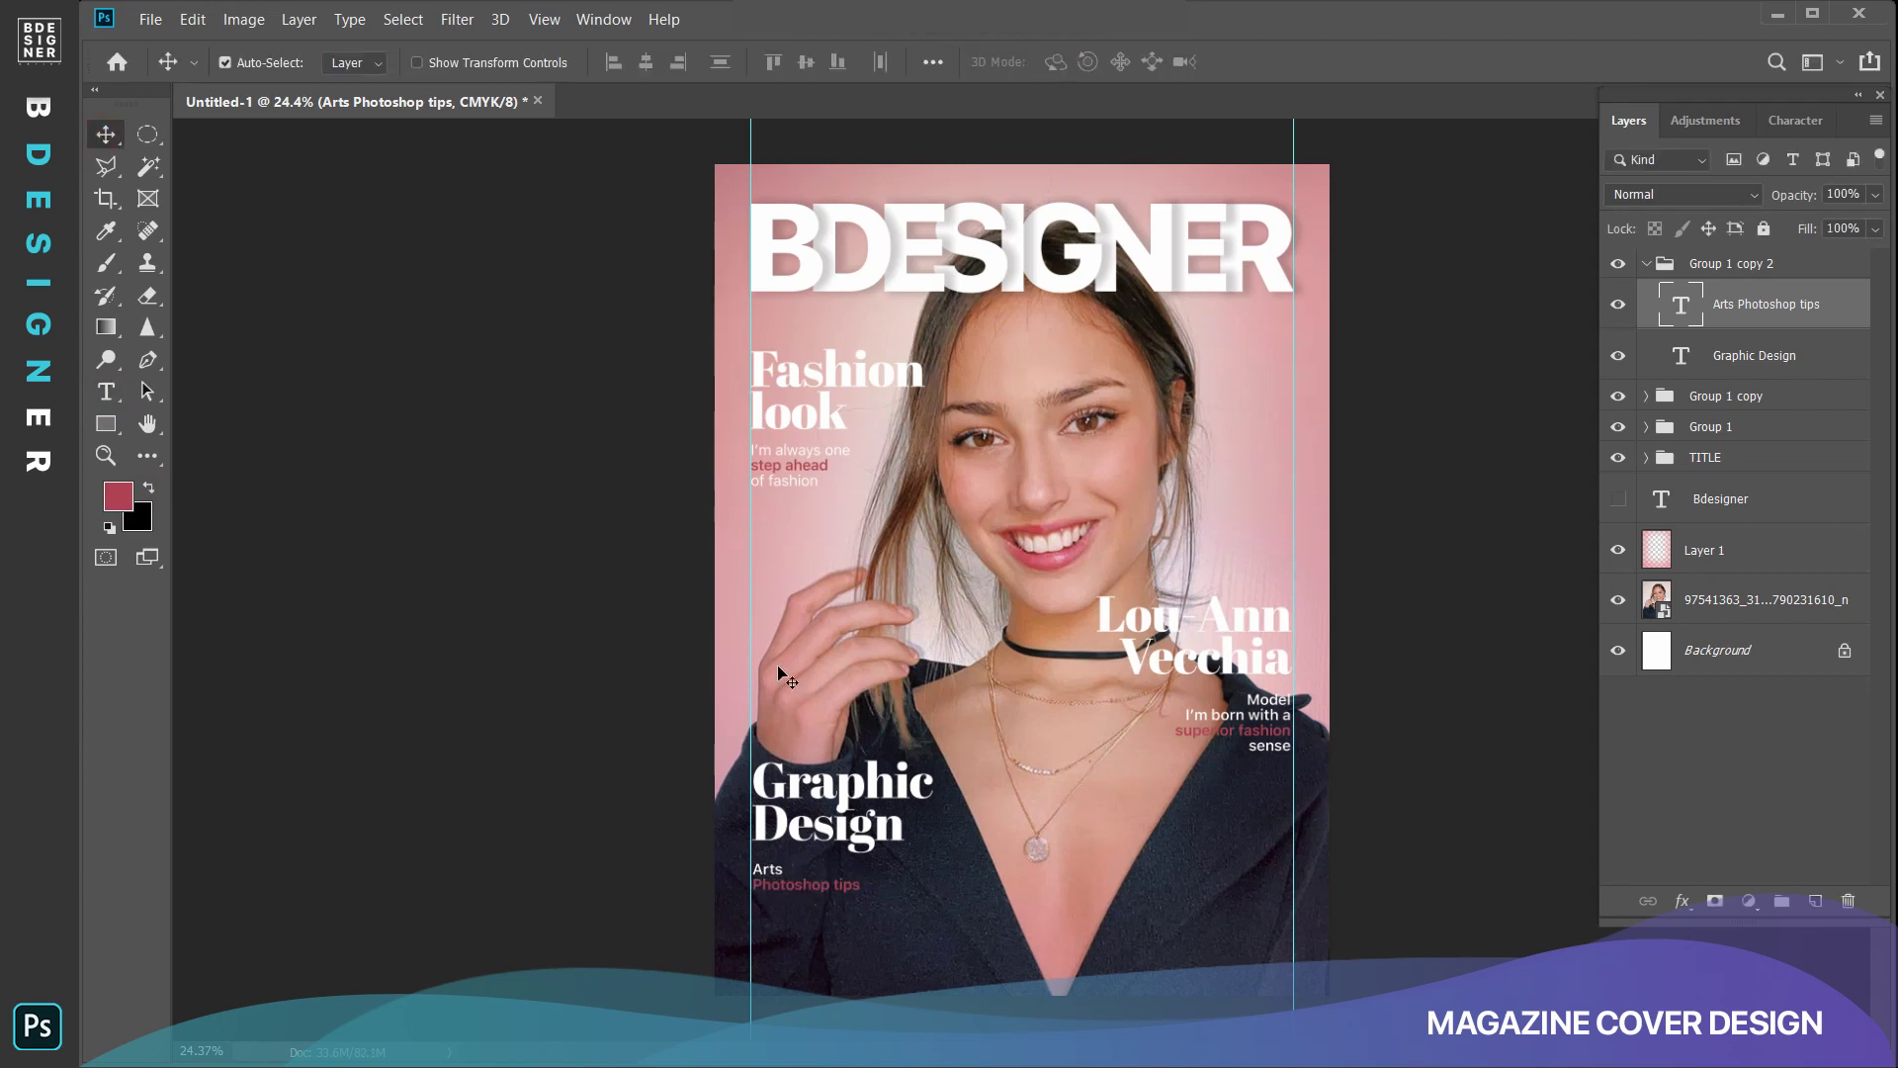
left_click_drag(851, 885, 850, 875)
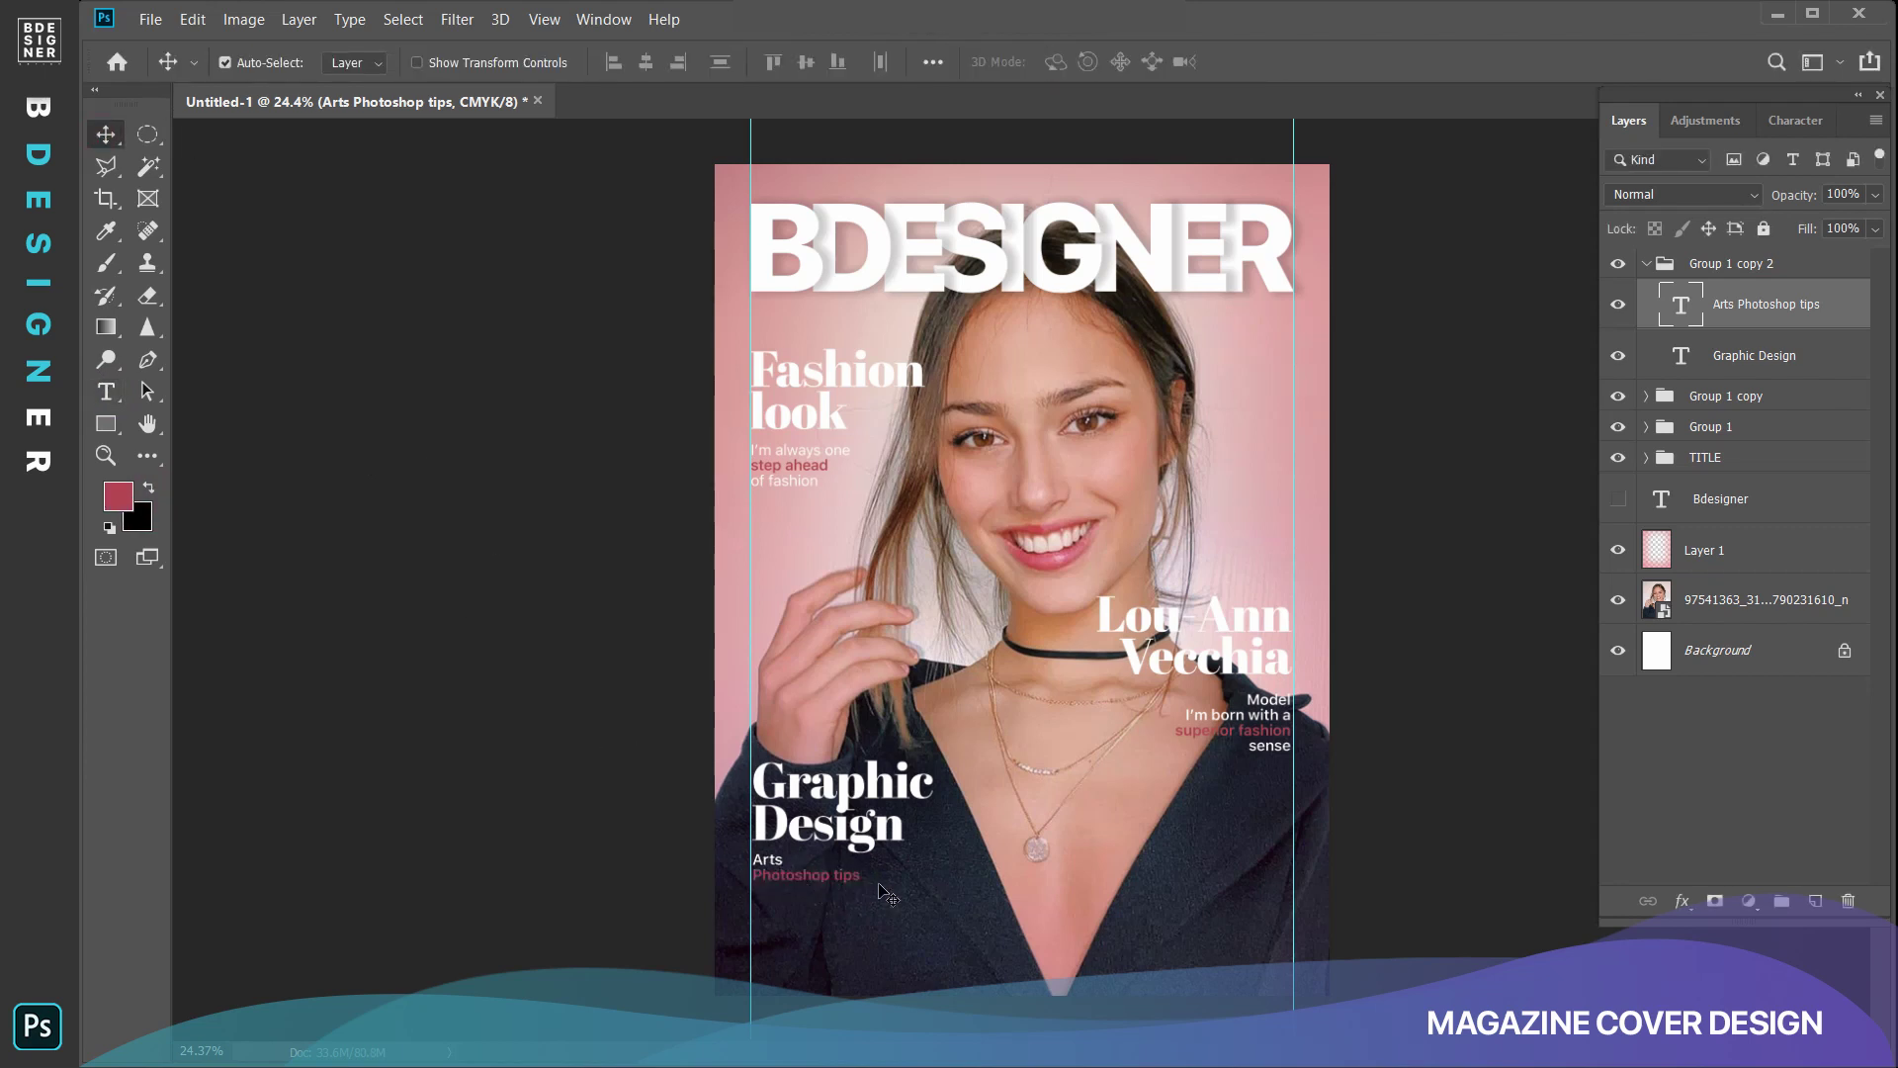
left_click(283, 953)
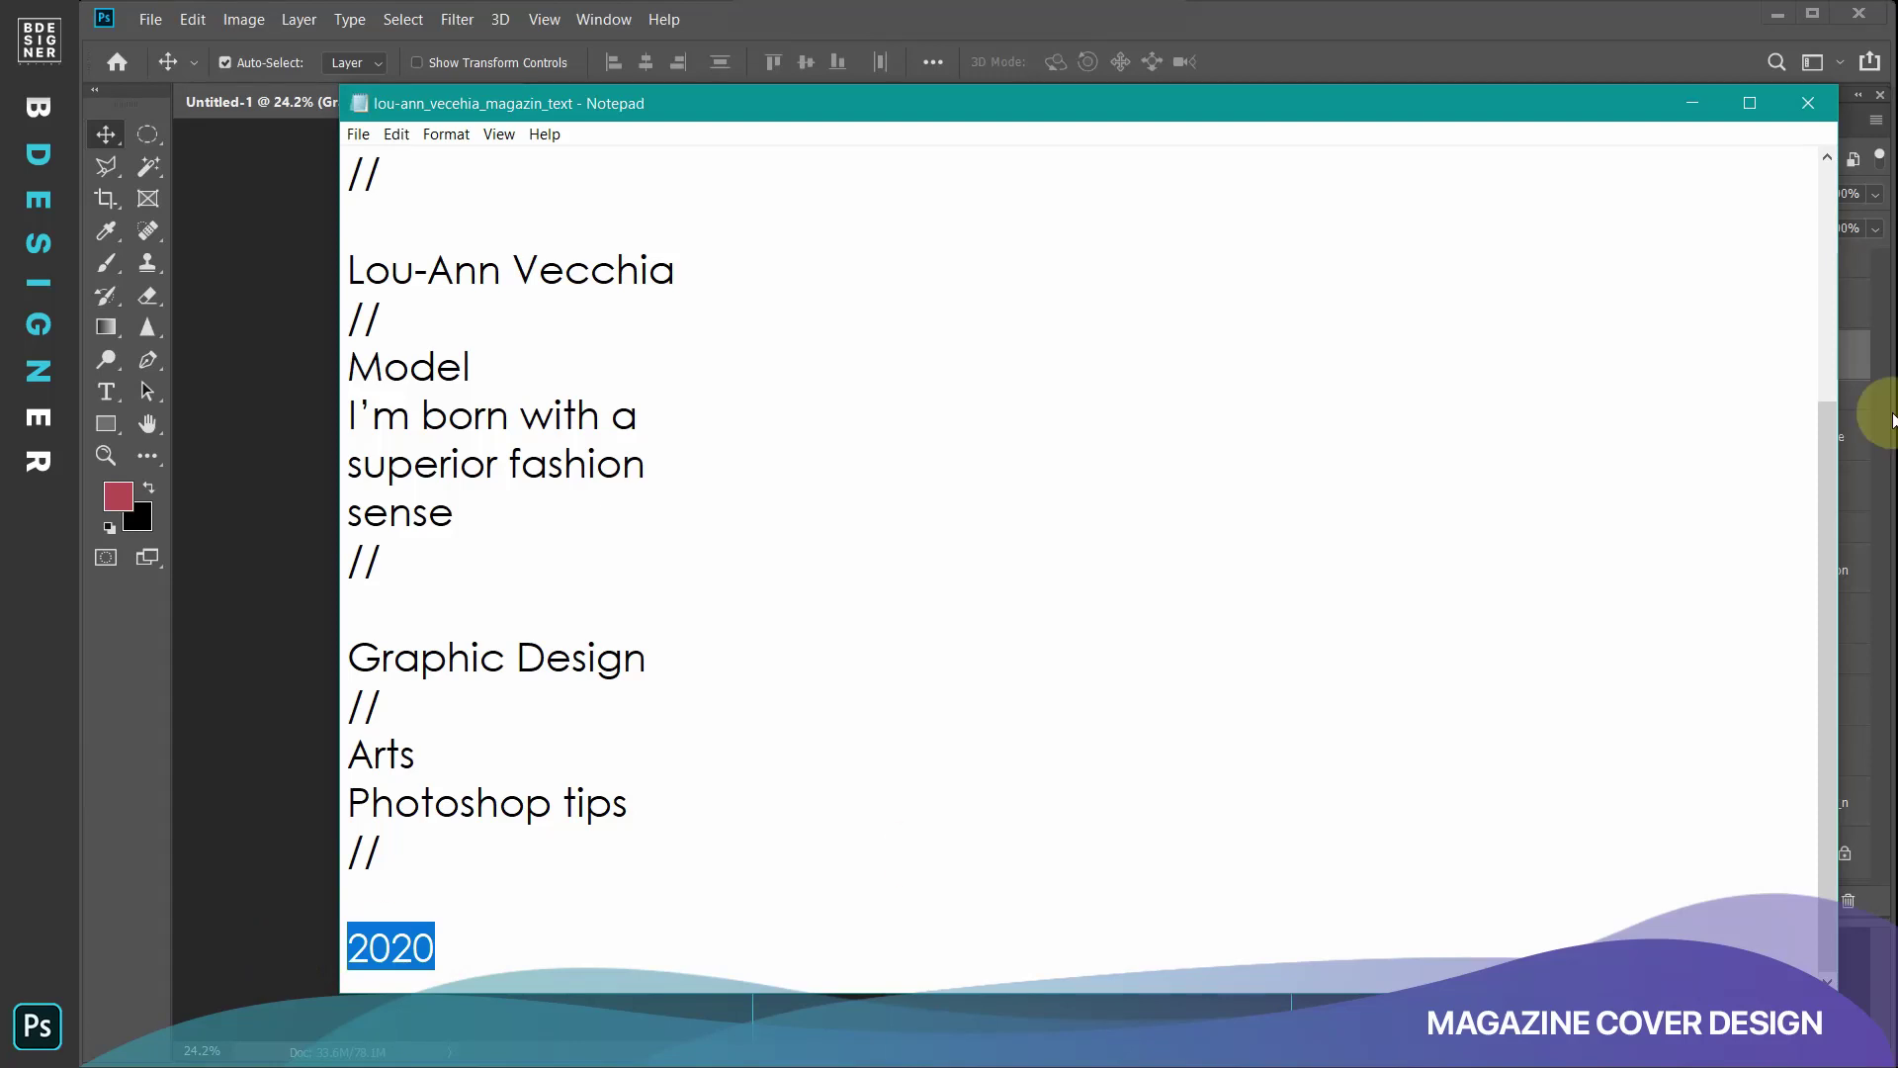
Add a "2020" text layer near the bottom of the cover.
left_click(1692, 103)
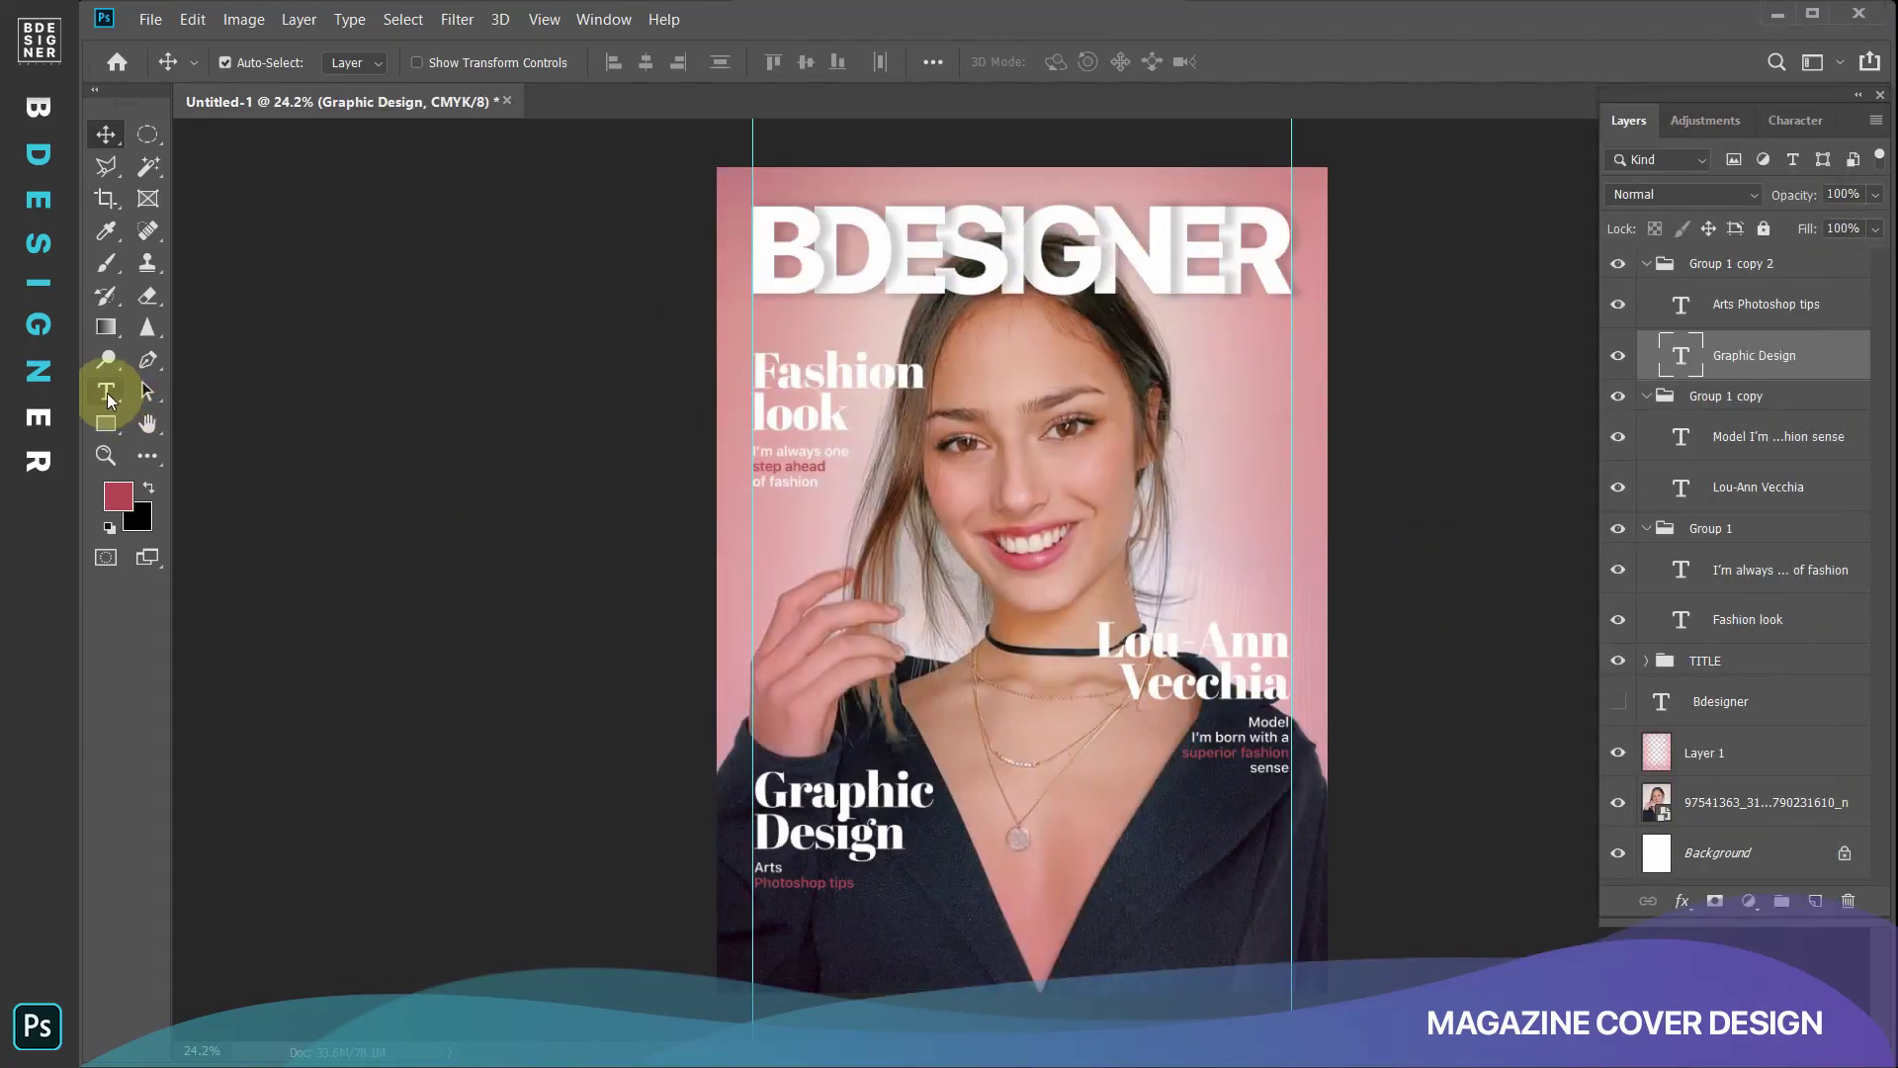
left_click(107, 398)
left_click(1028, 918)
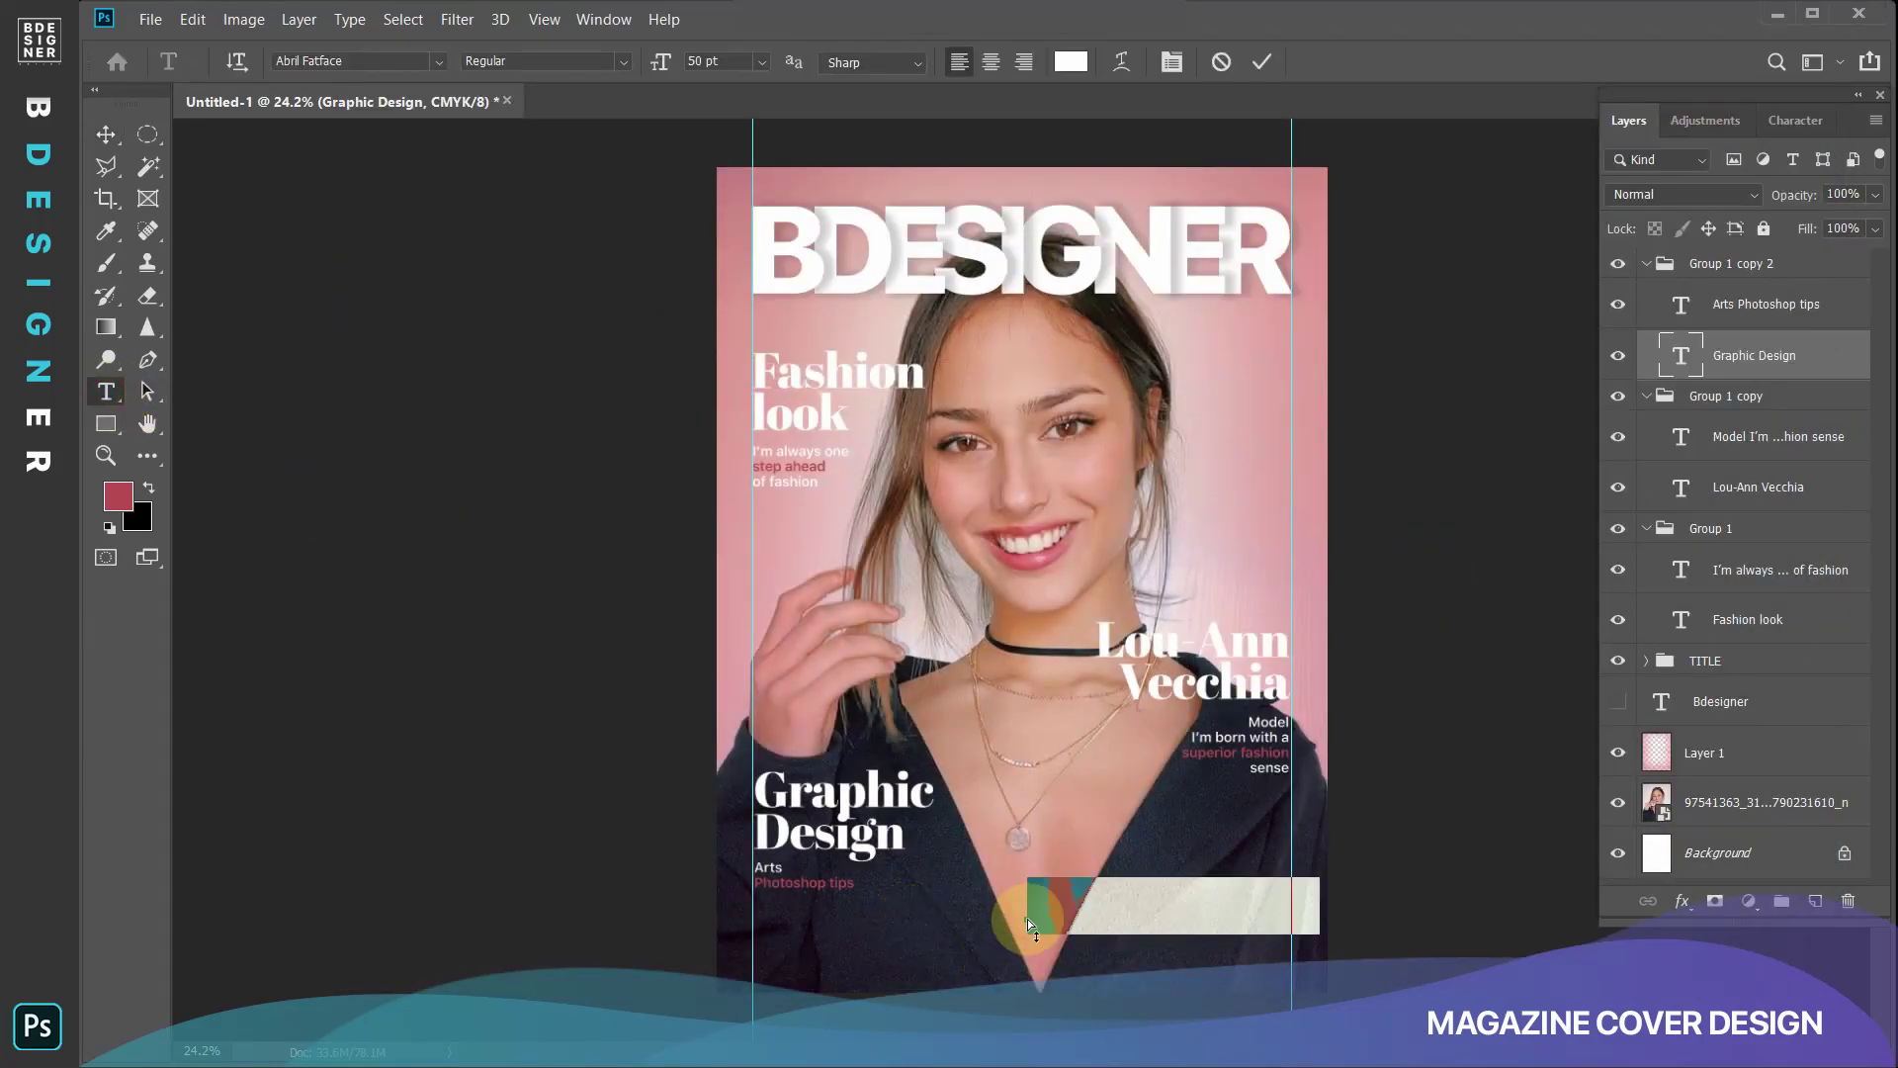
type("2020")
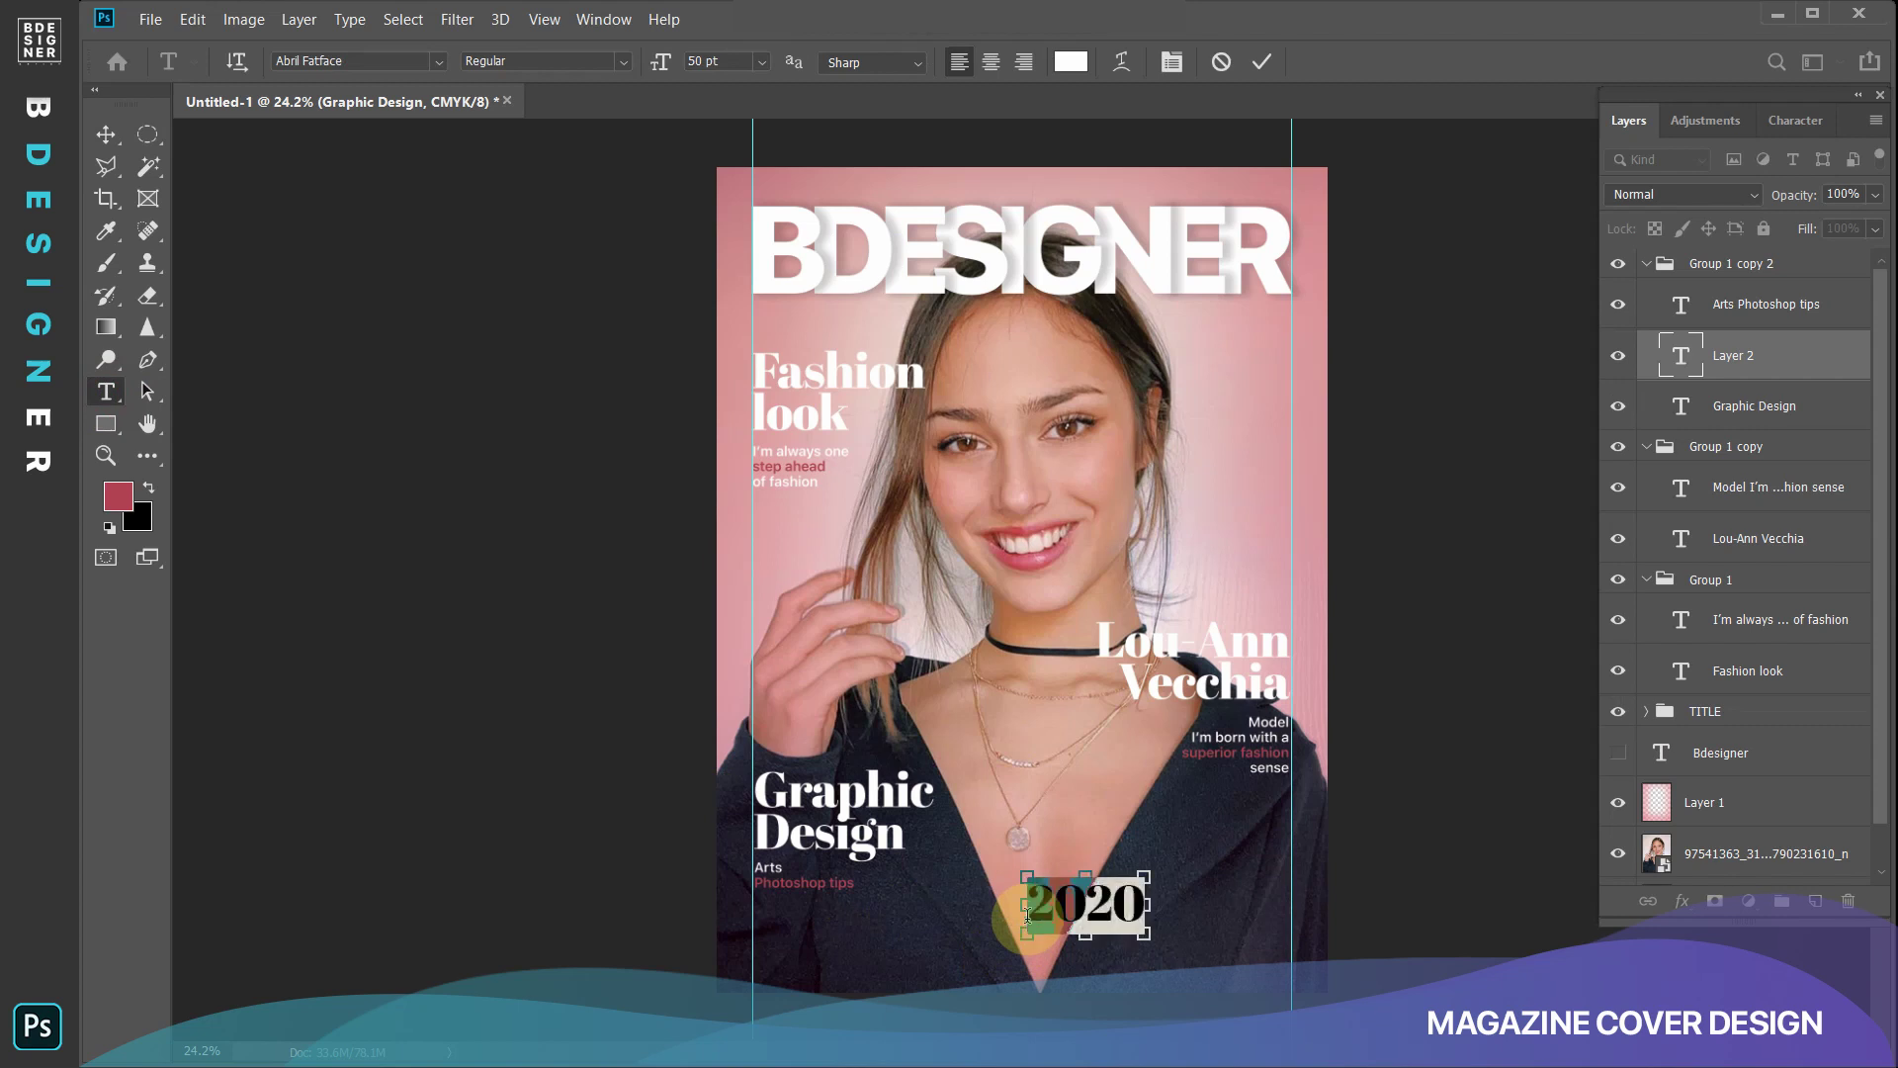
left_click(946, 692)
Set the 2020 font to SF Pro Text Heavy.
left_click(406, 56)
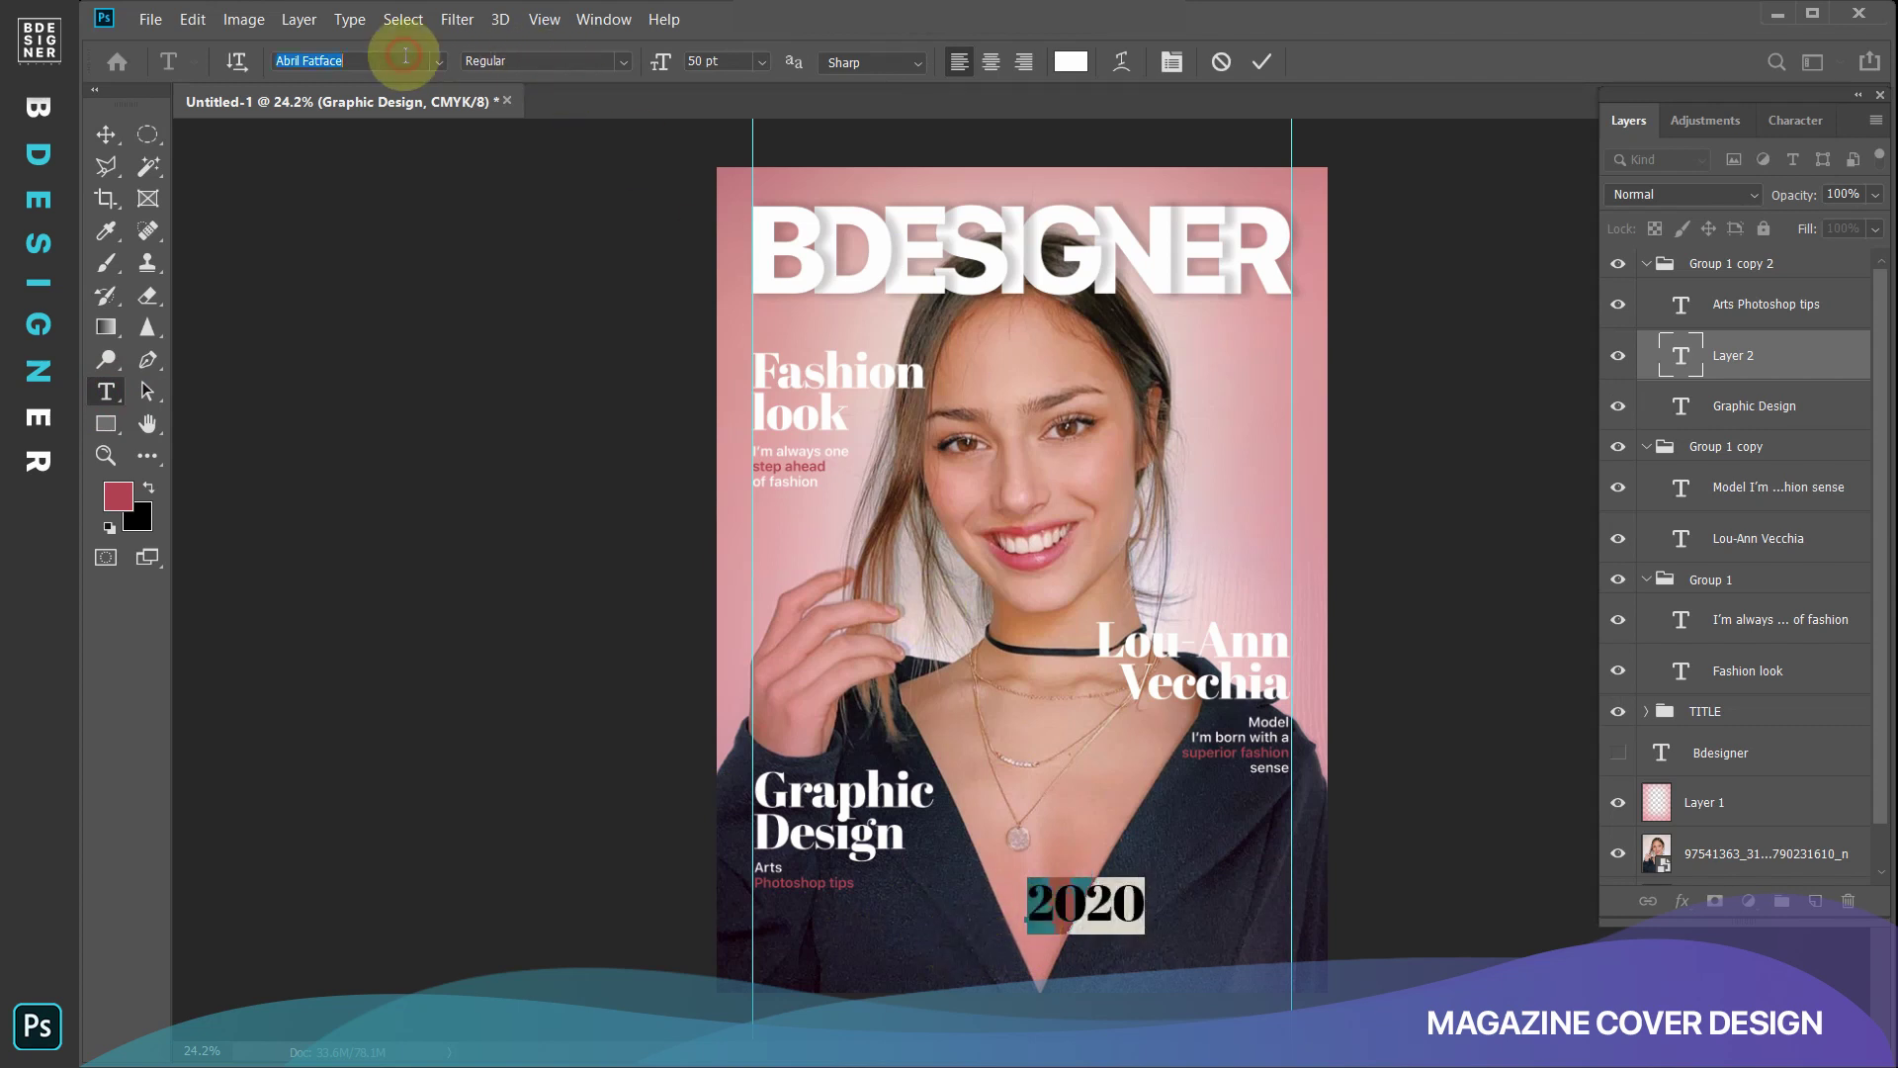
type("SF")
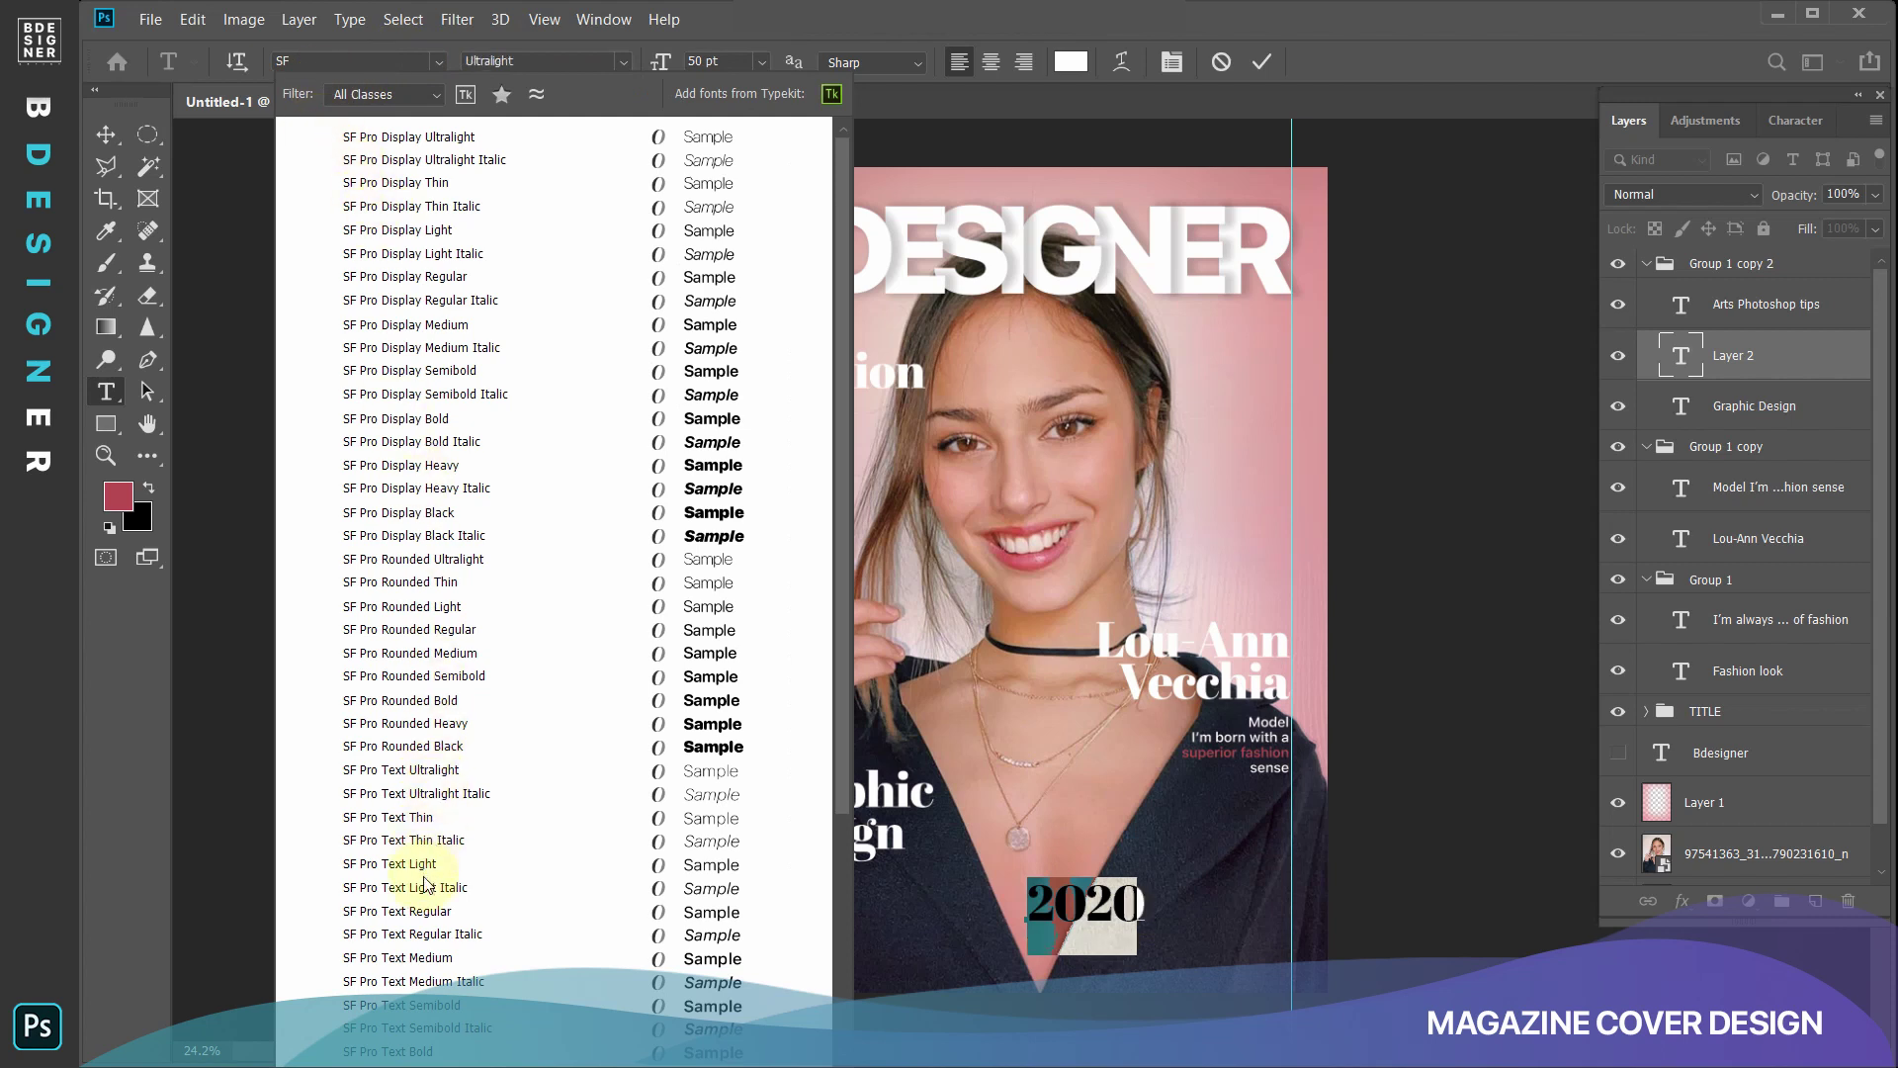
key("Down")
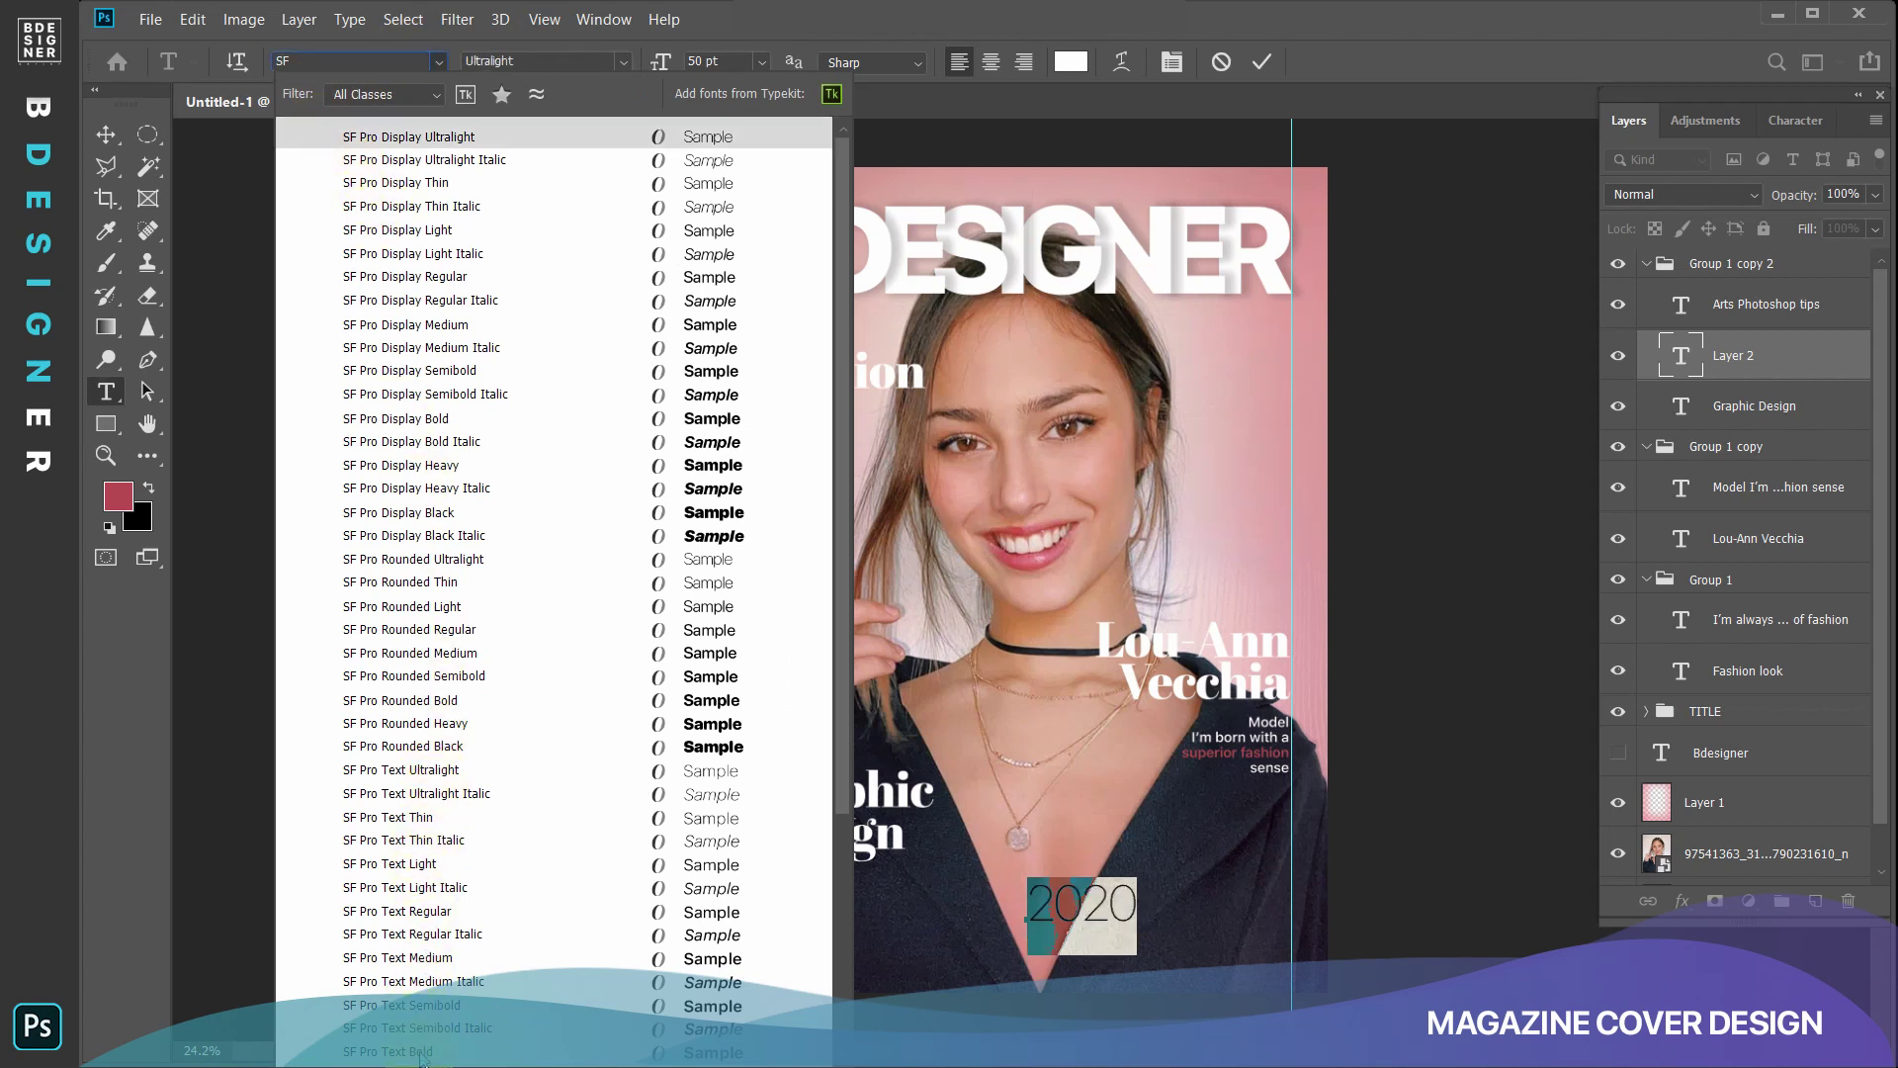
scroll(420, 1056, "down", 2)
left_click(423, 1045)
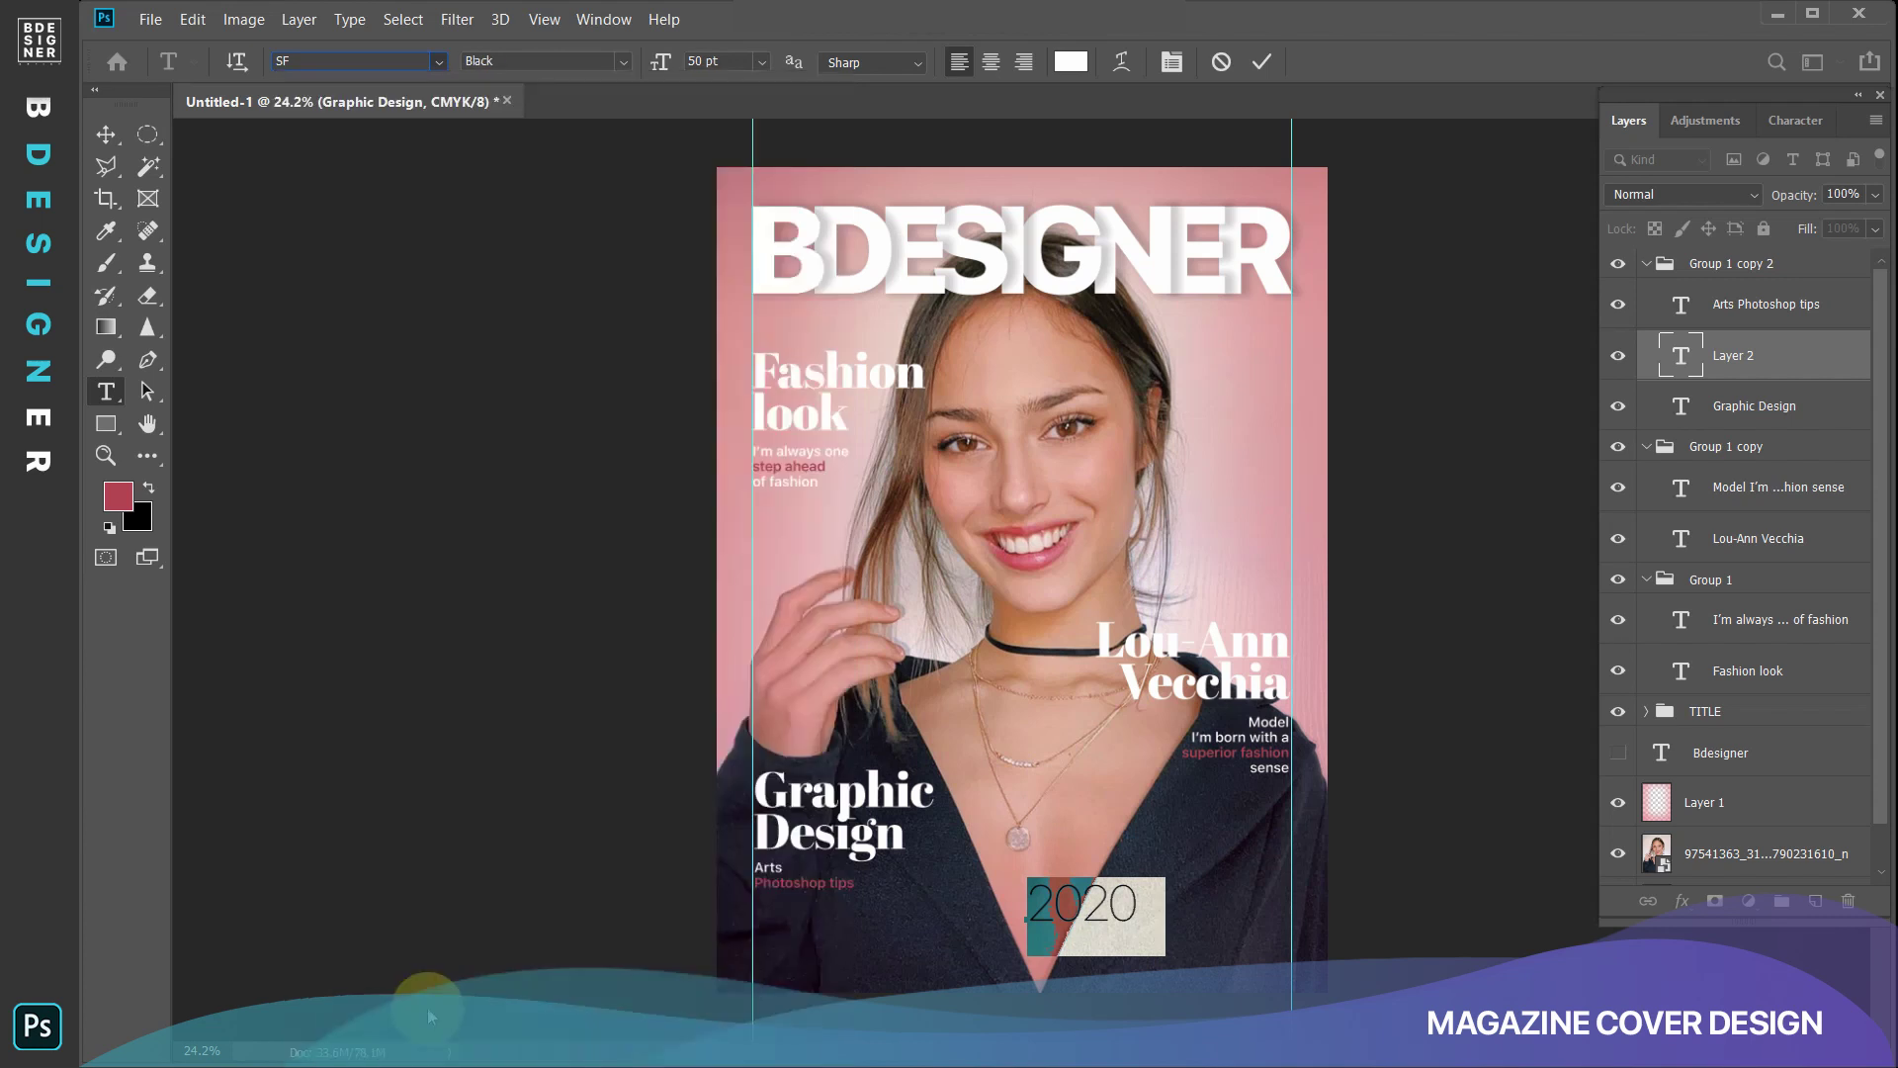
type("Pro Text")
left_click(623, 61)
left_click(531, 365)
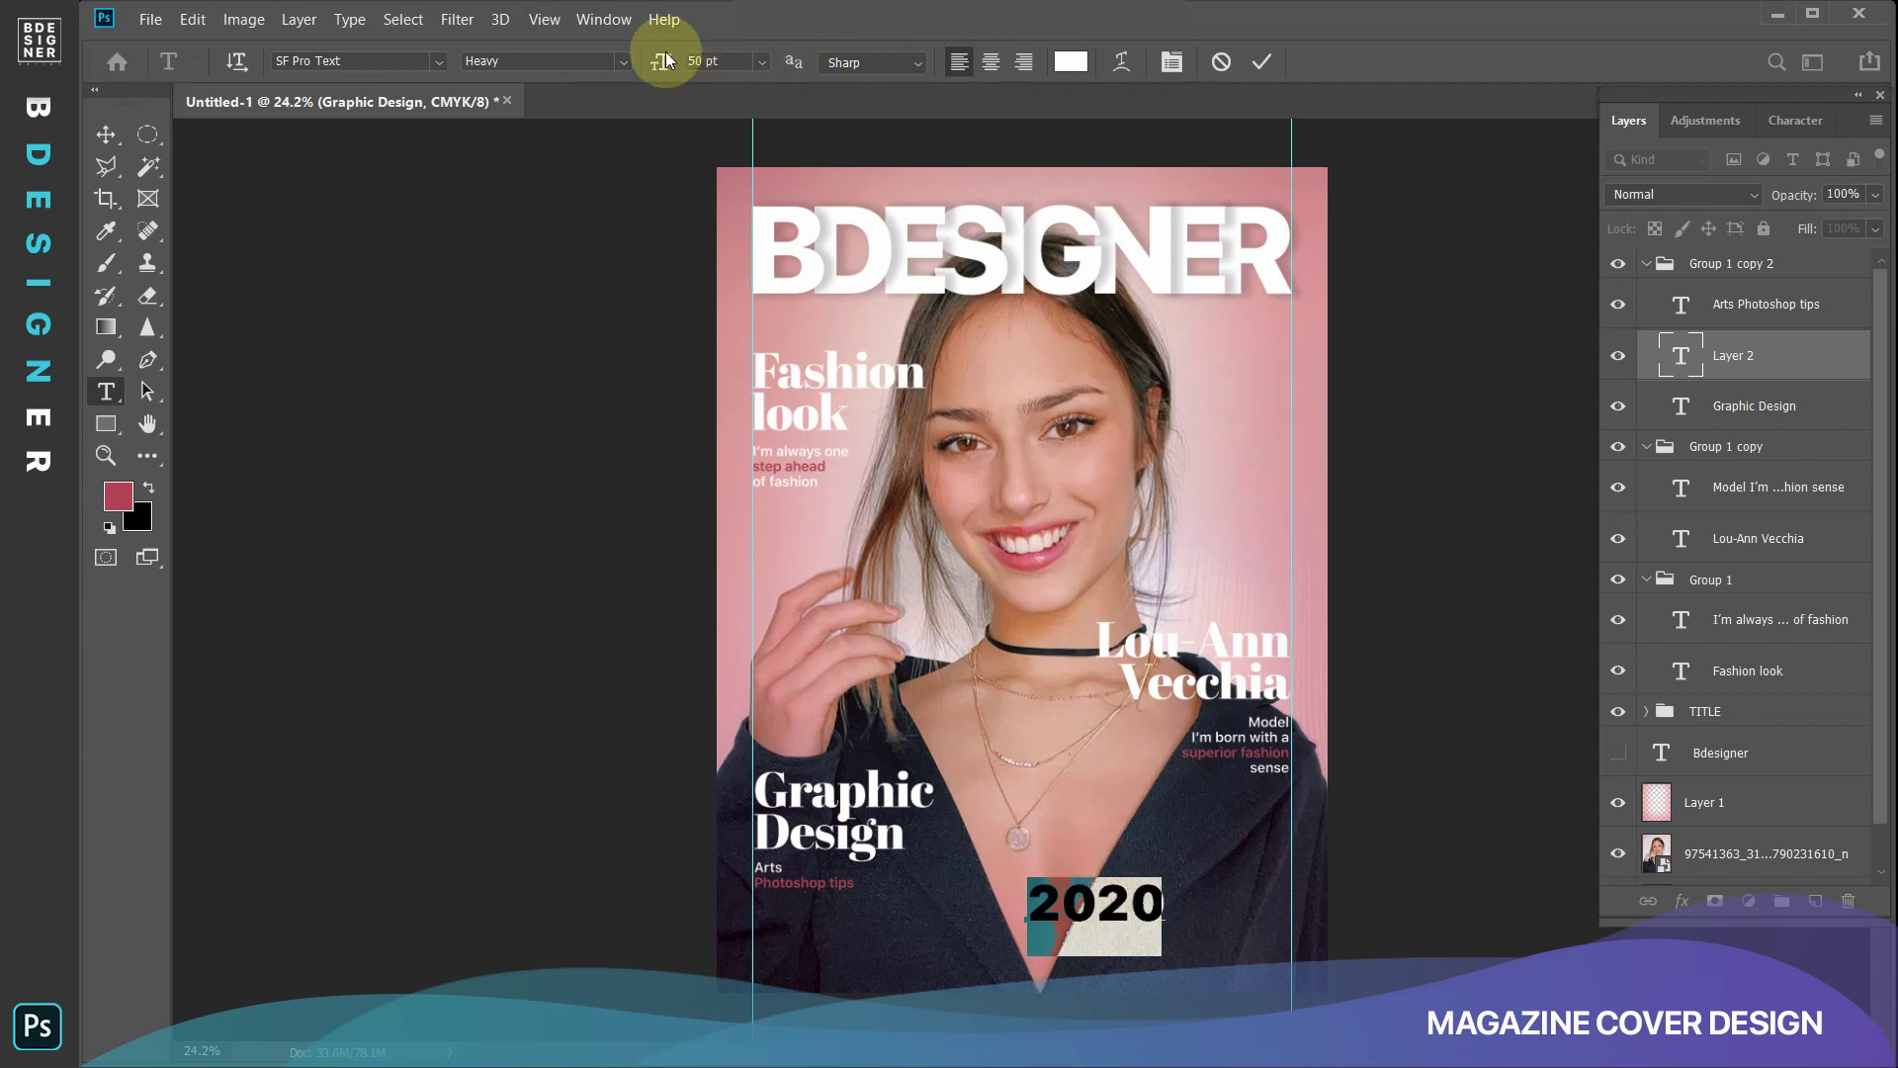
Size 2020 to 160 pt with -120 tracking and place it bottom right.
left_click_drag(670, 62, 751, 61)
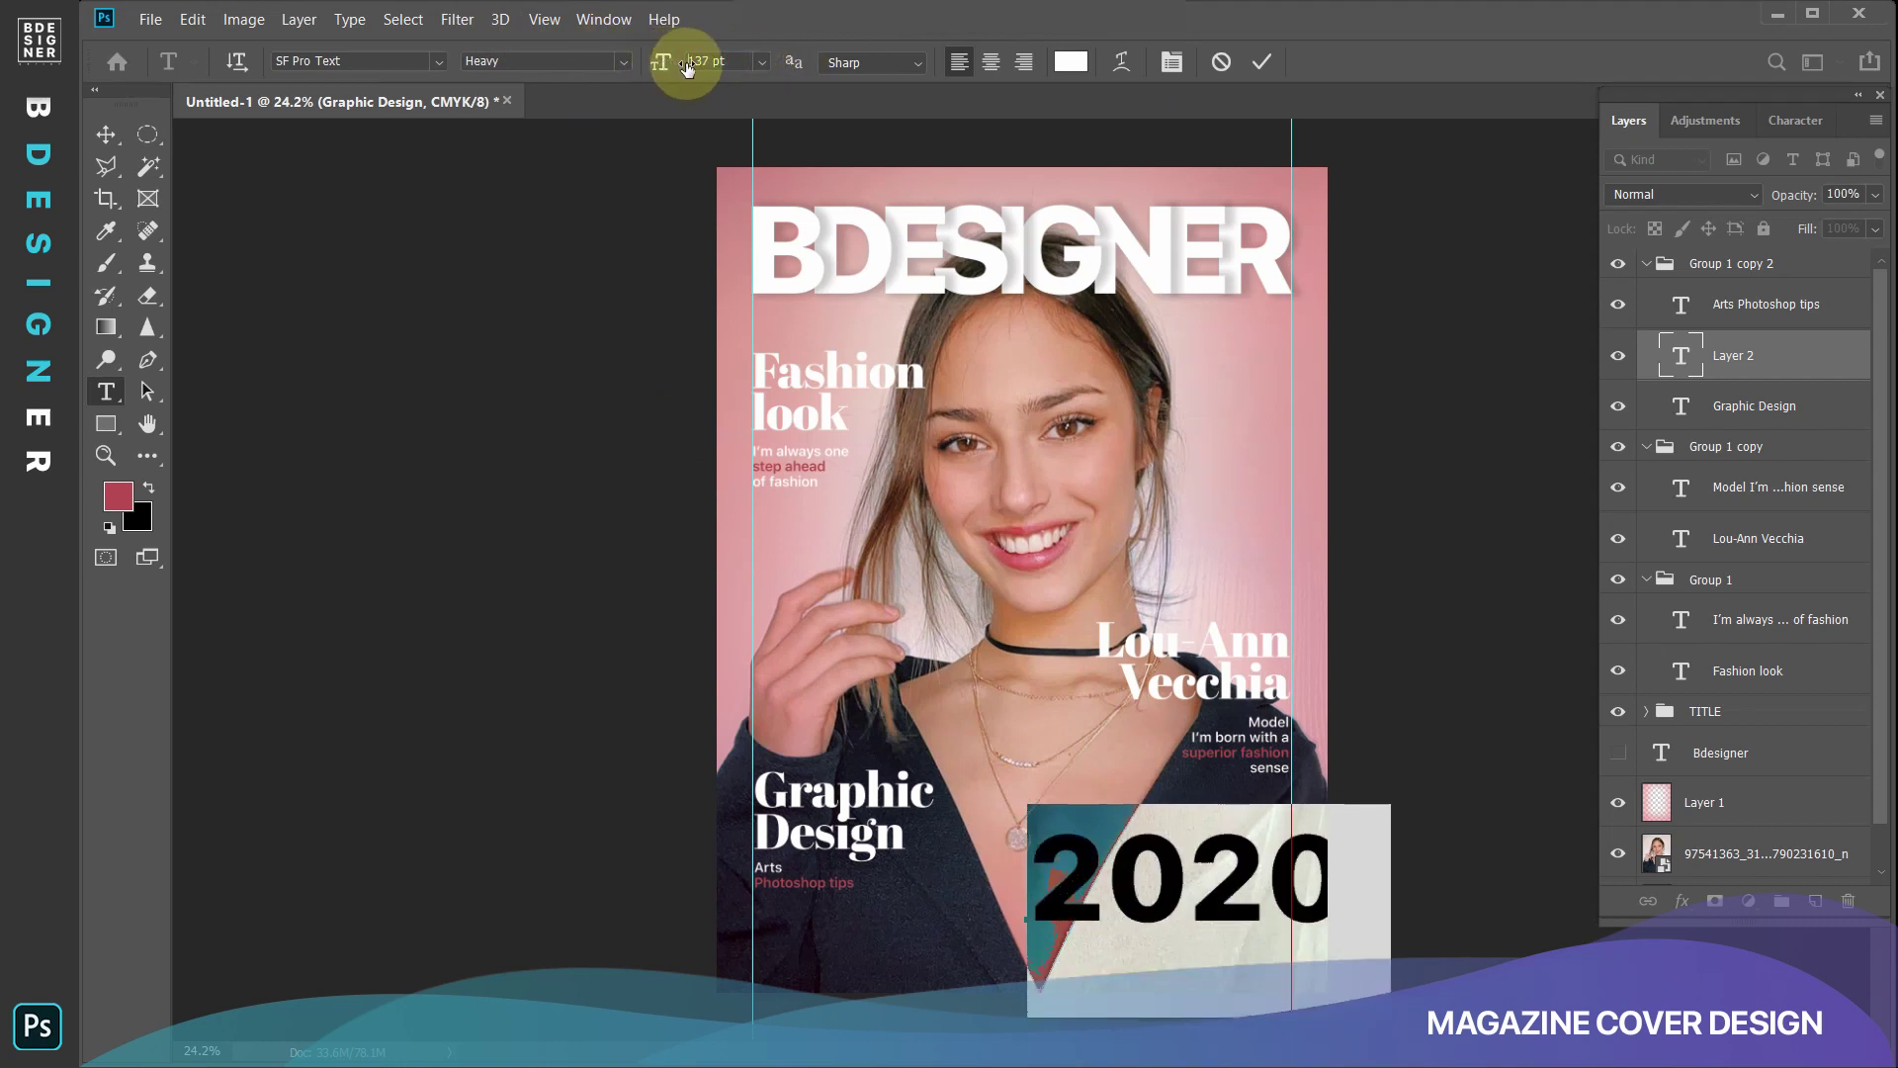
scroll(710, 61, "up", 4)
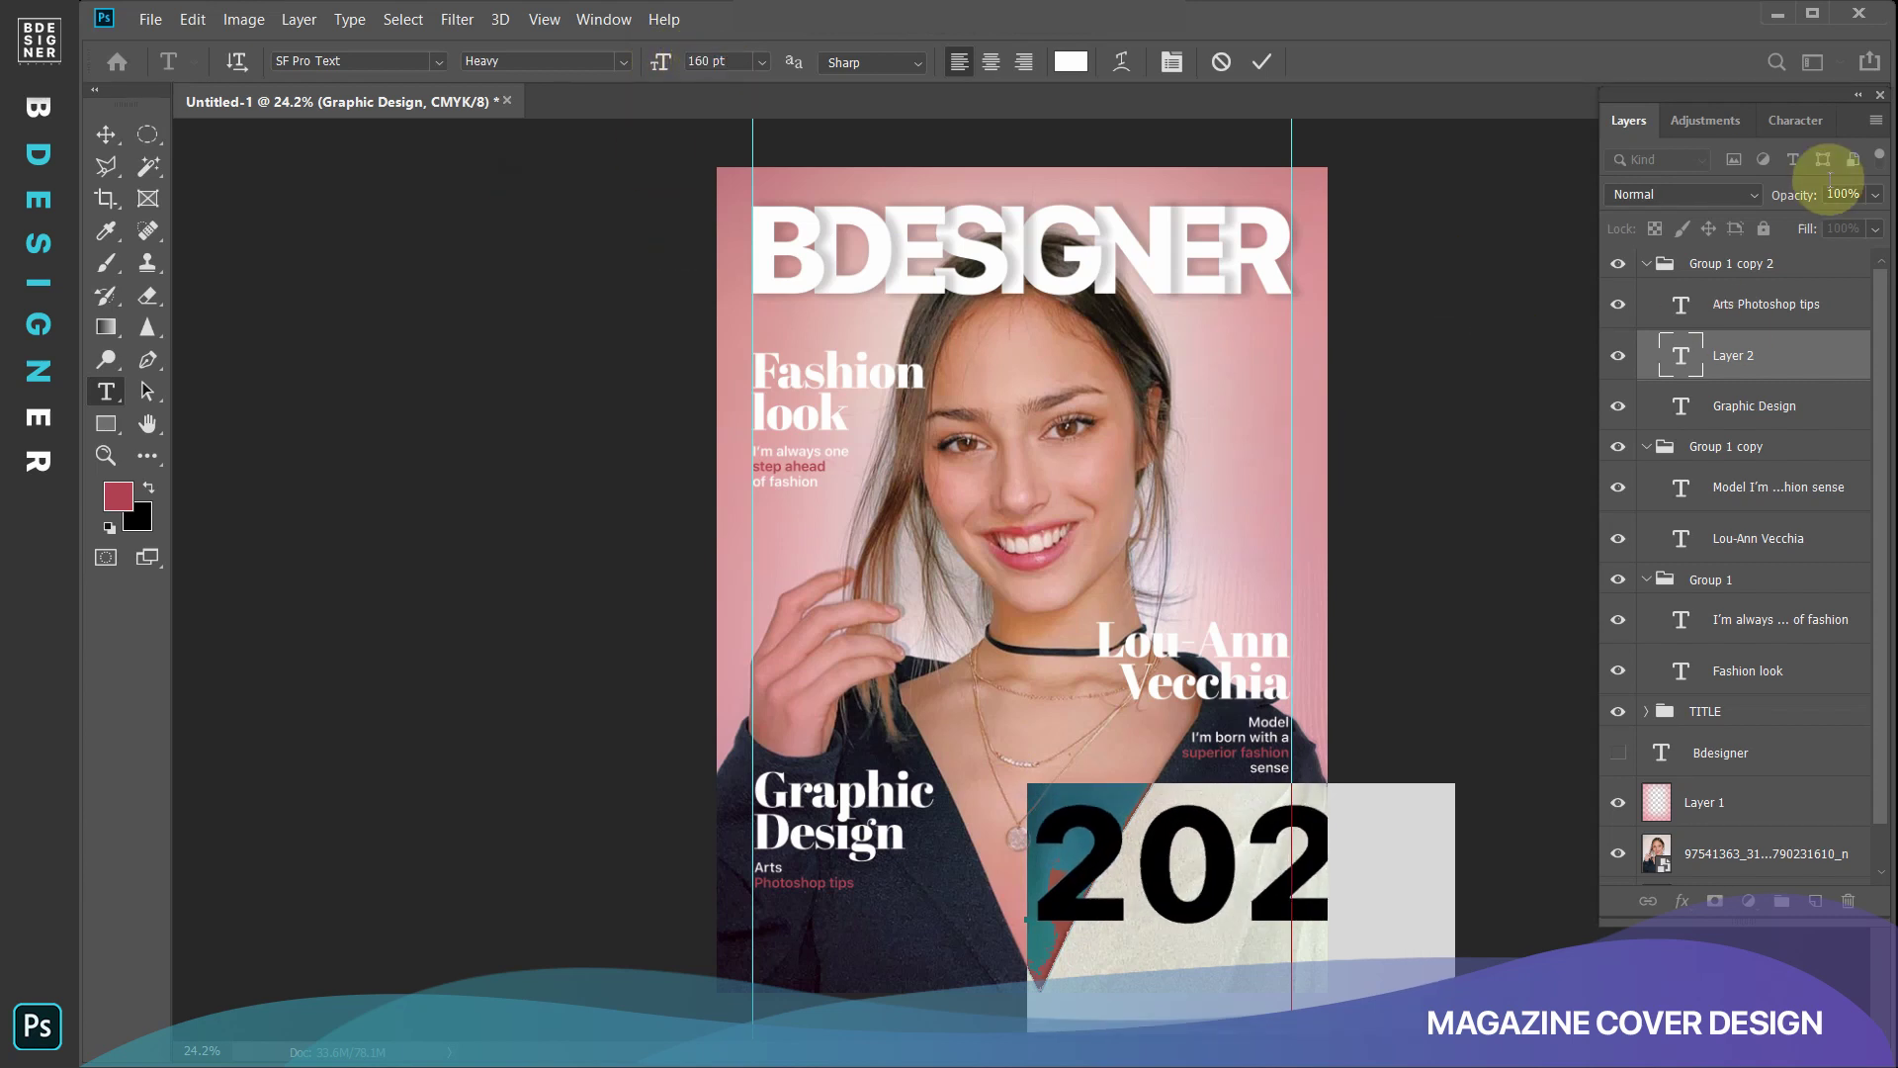
left_click(1792, 119)
scroll(1811, 223, "down", 2)
scroll(1811, 223, "down", 4)
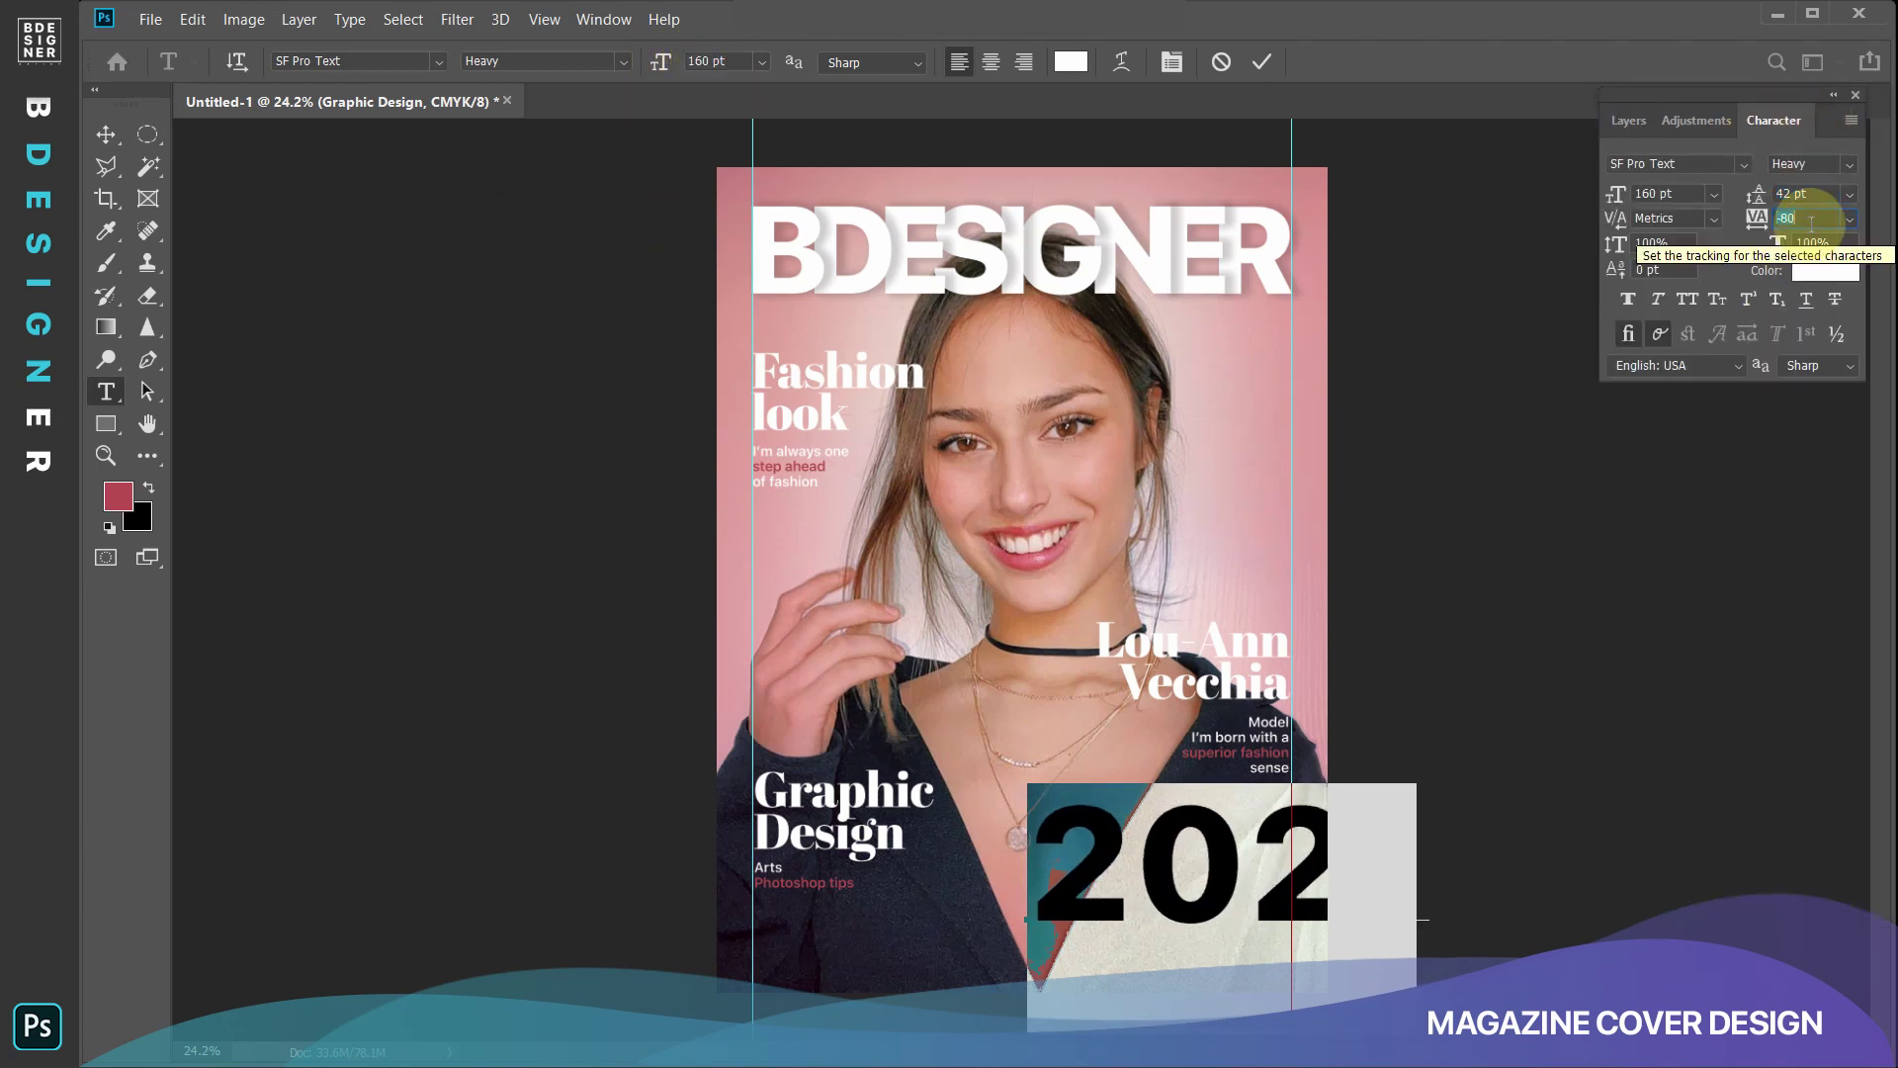
scroll(1811, 222, "down", 4)
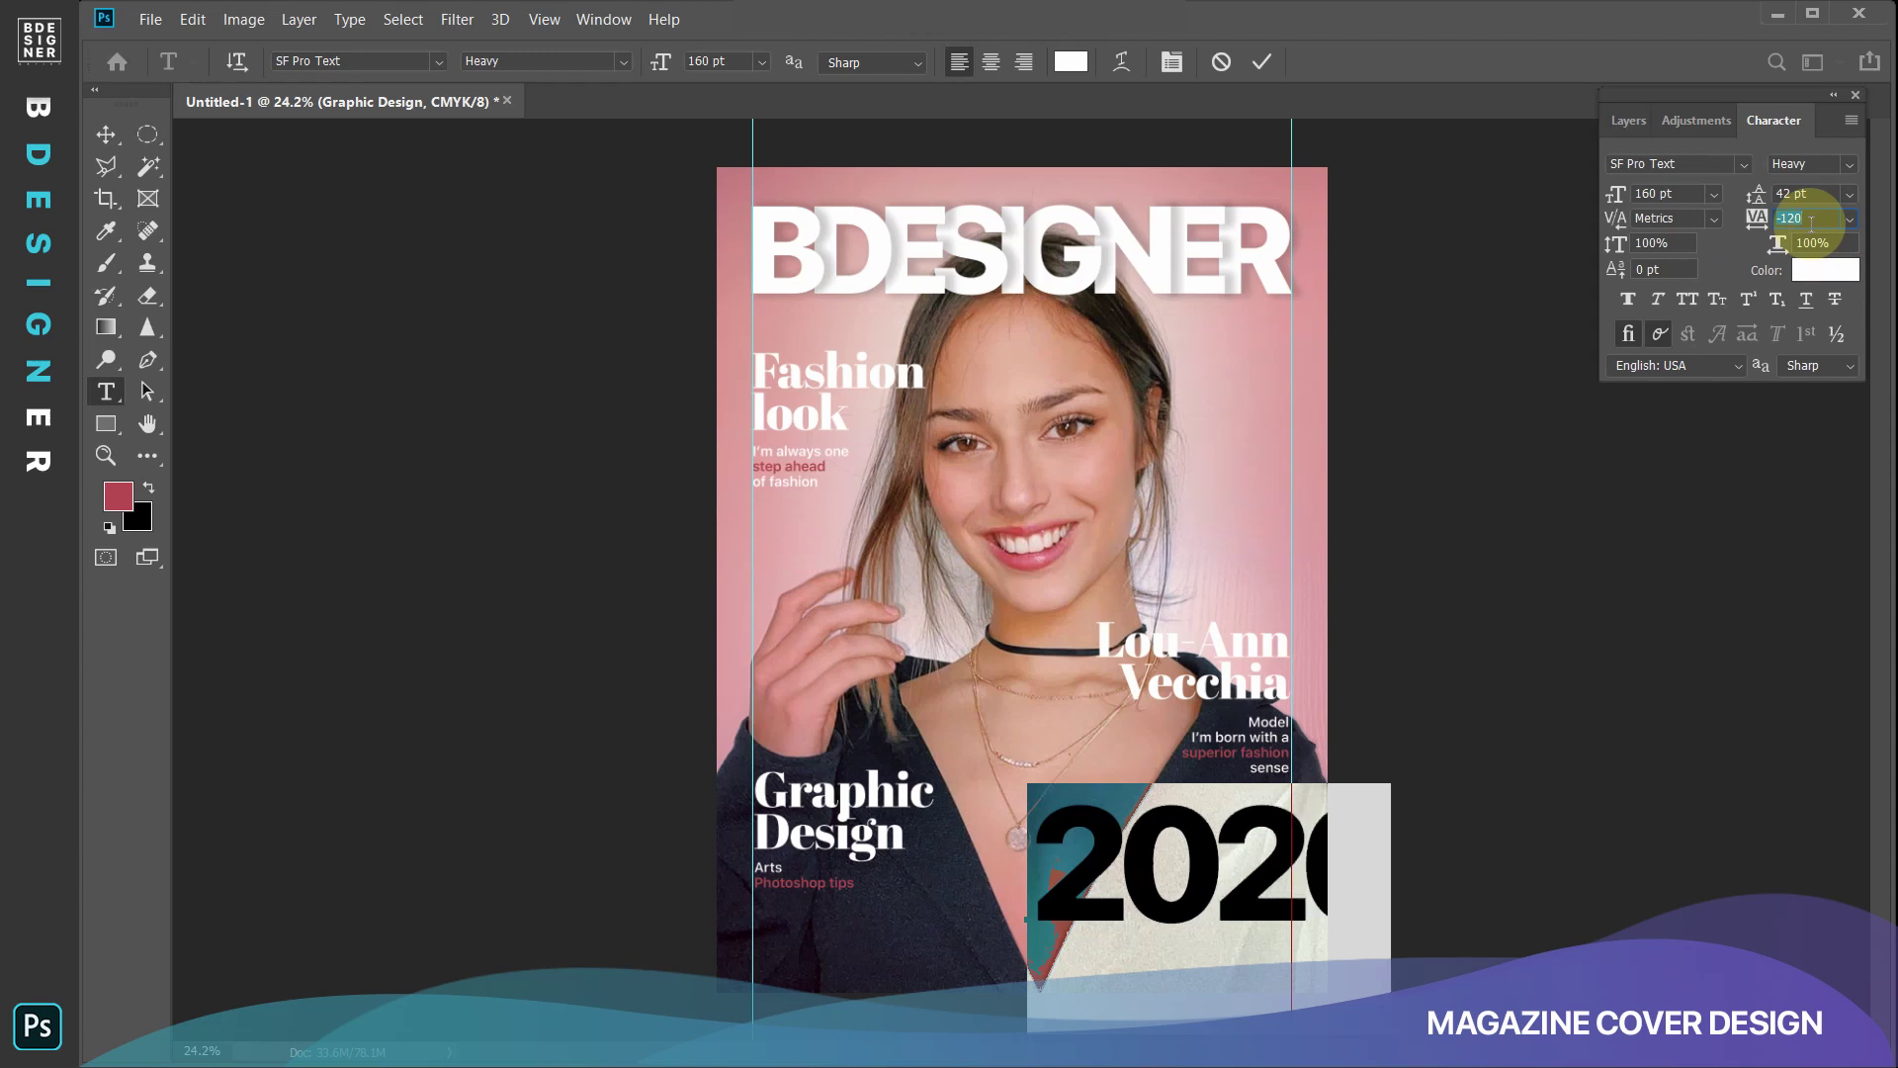
left_click(106, 133)
mouse_move(1166, 828)
left_mouse_down()
mouse_move(939, 858)
mouse_move(1094, 915)
mouse_move(1123, 910)
mouse_move(1077, 909)
mouse_move(1120, 905)
left_mouse_up()
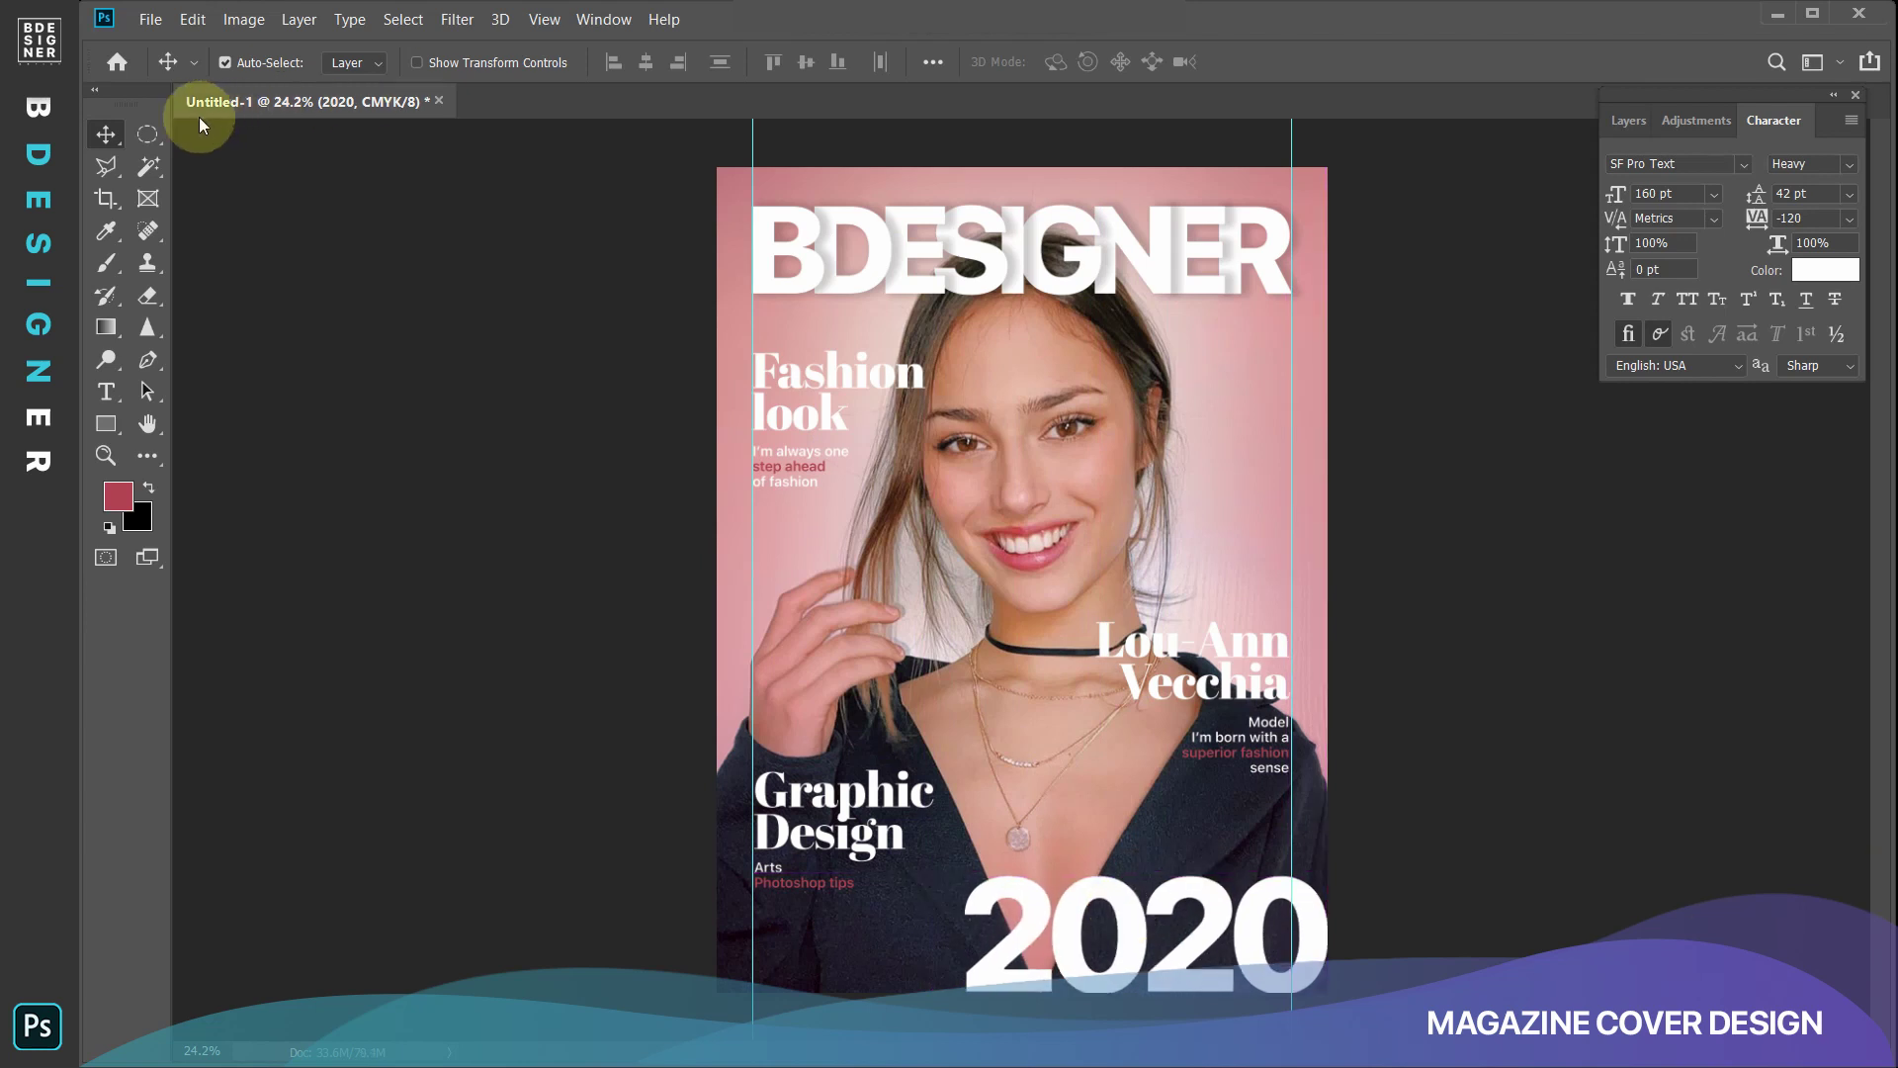
Fade the 2020 layer to 45% opacity, keeping Normal blend mode.
left_click(1645, 123)
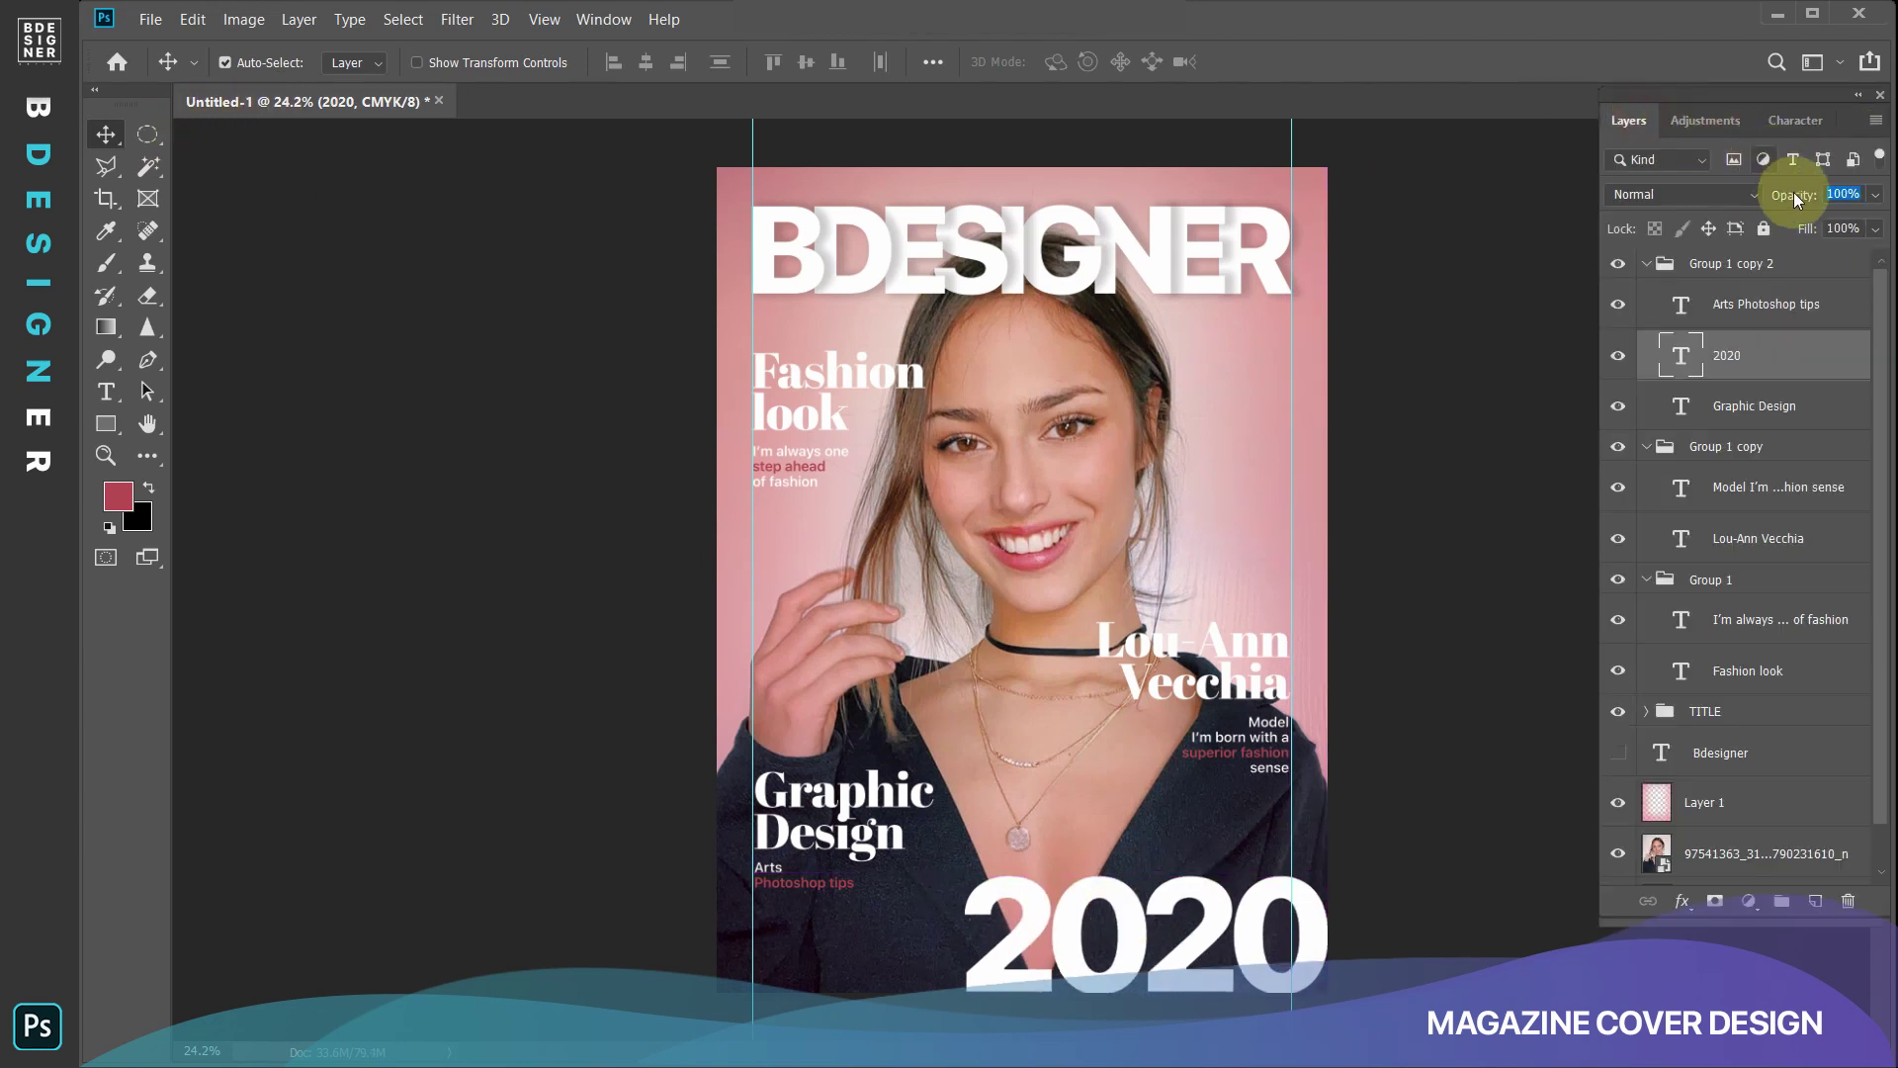
left_click(1807, 197)
type("40")
key("Return")
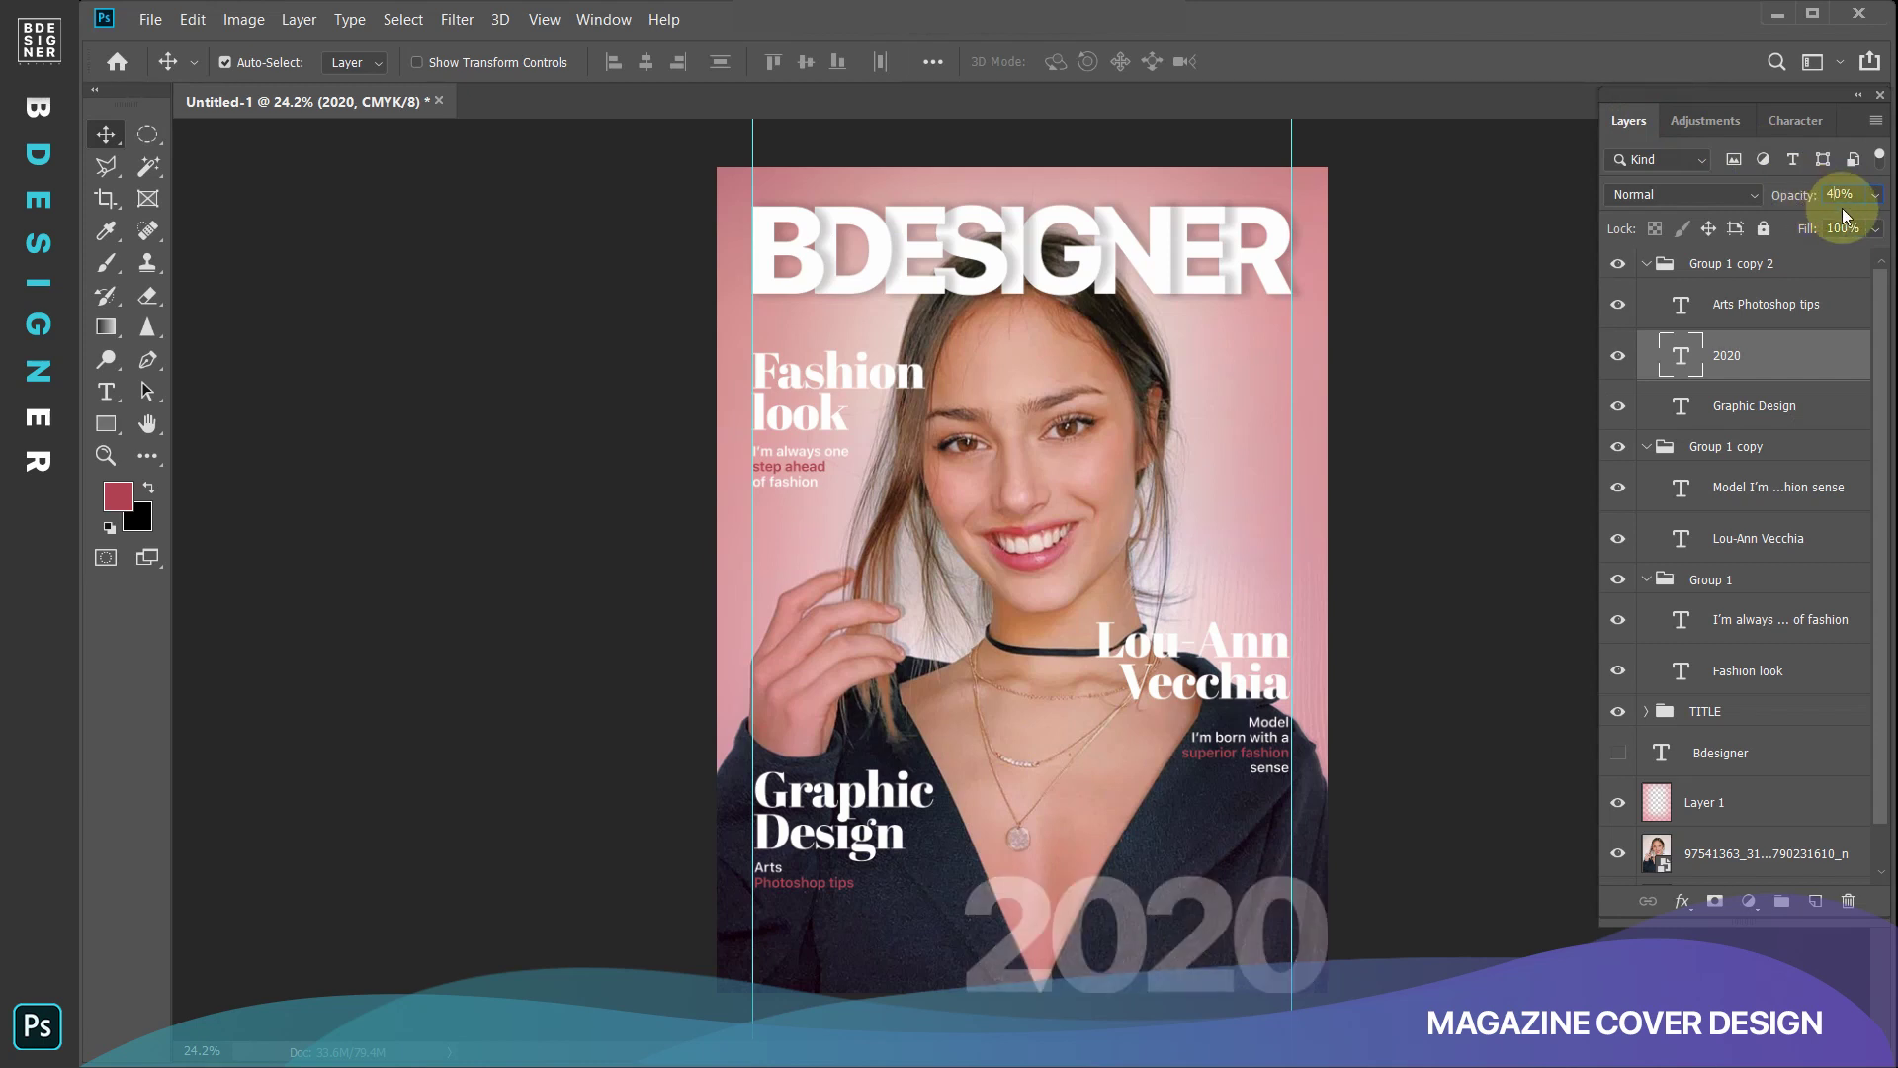
left_click(1720, 195)
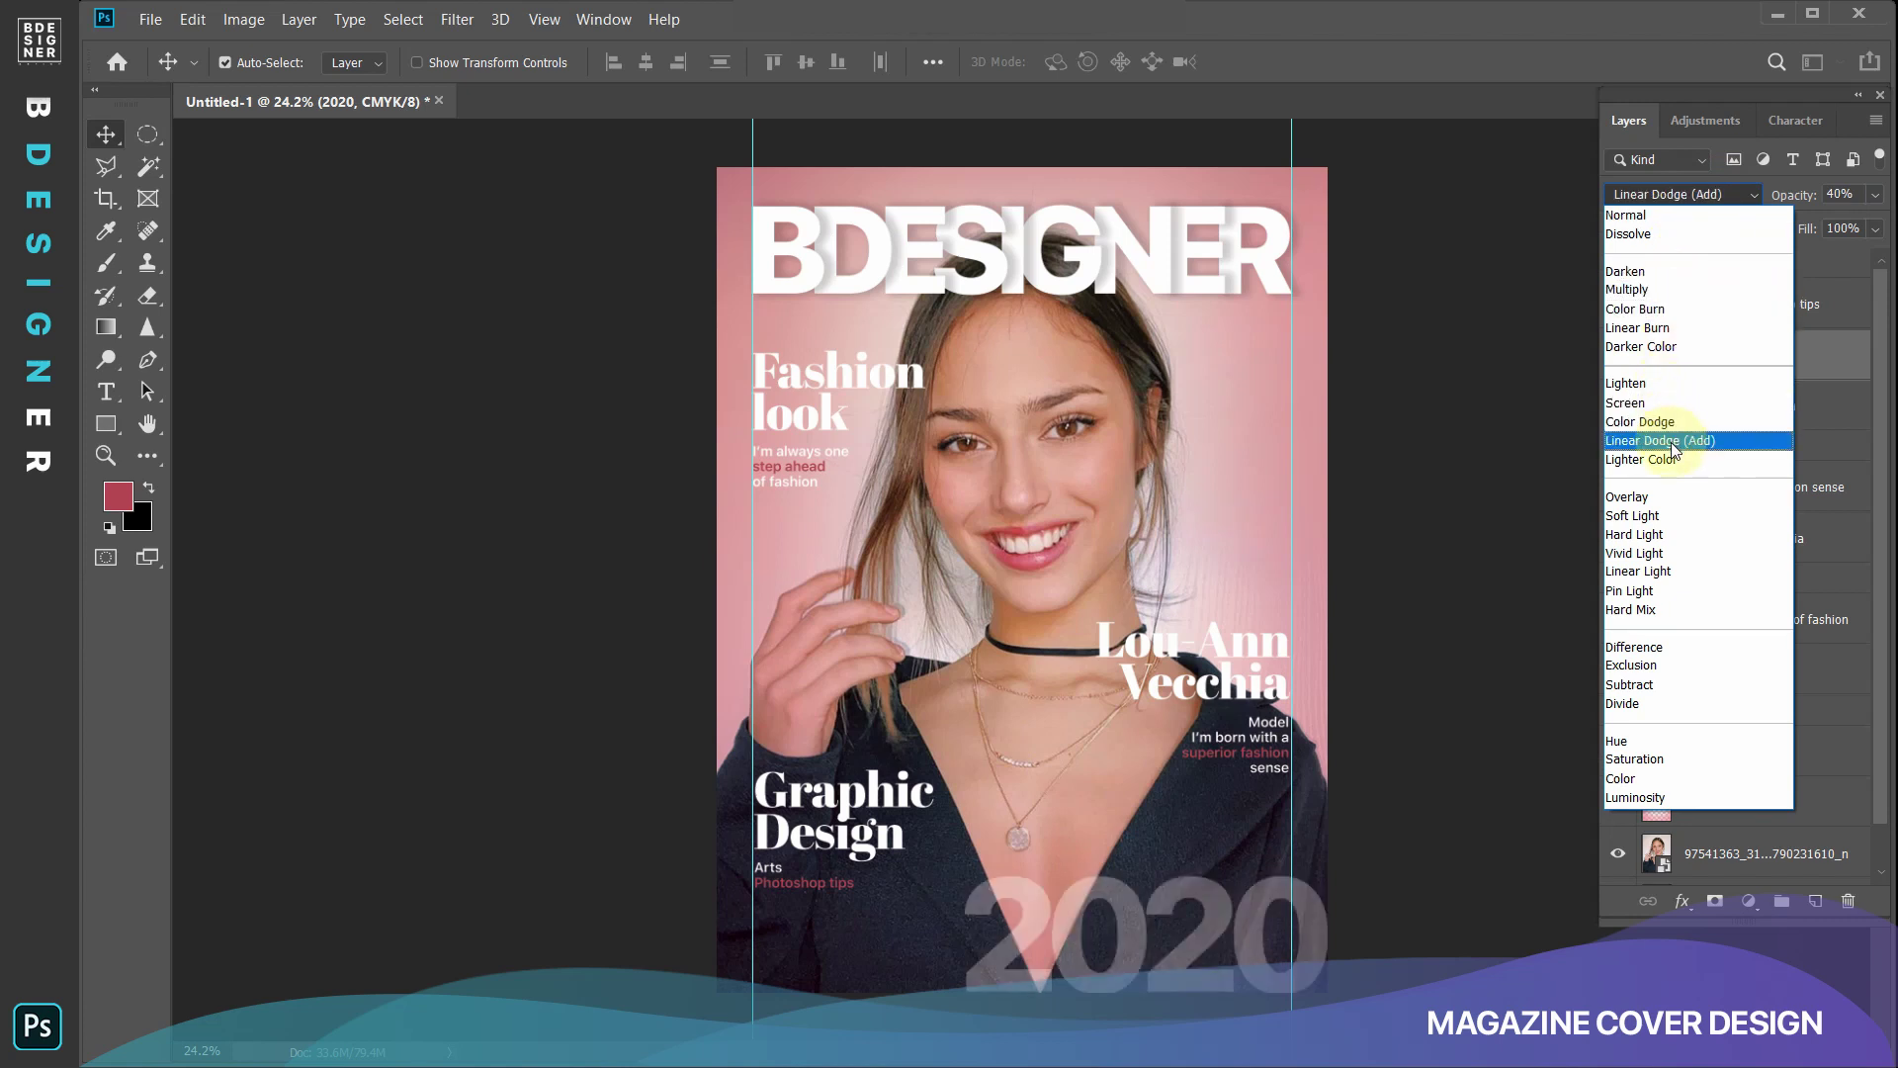
left_click(1653, 211)
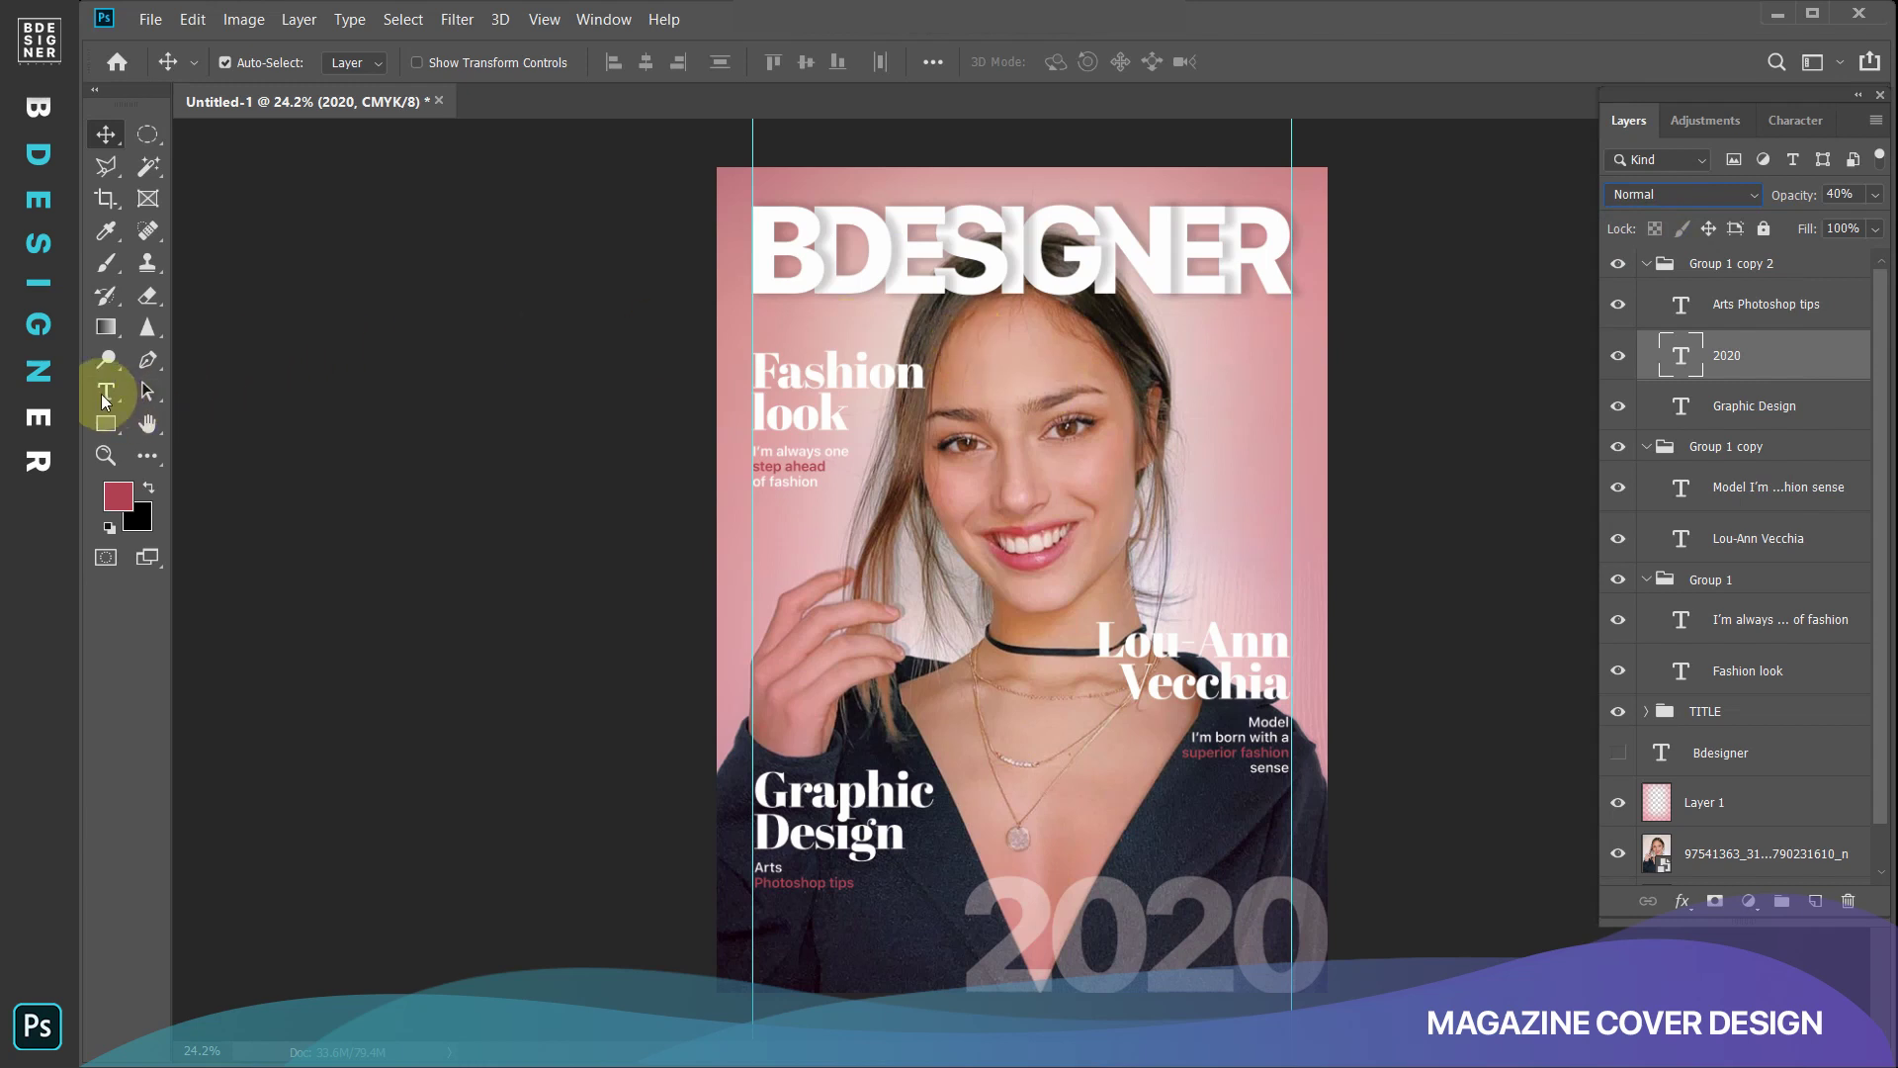
left_click(1841, 194)
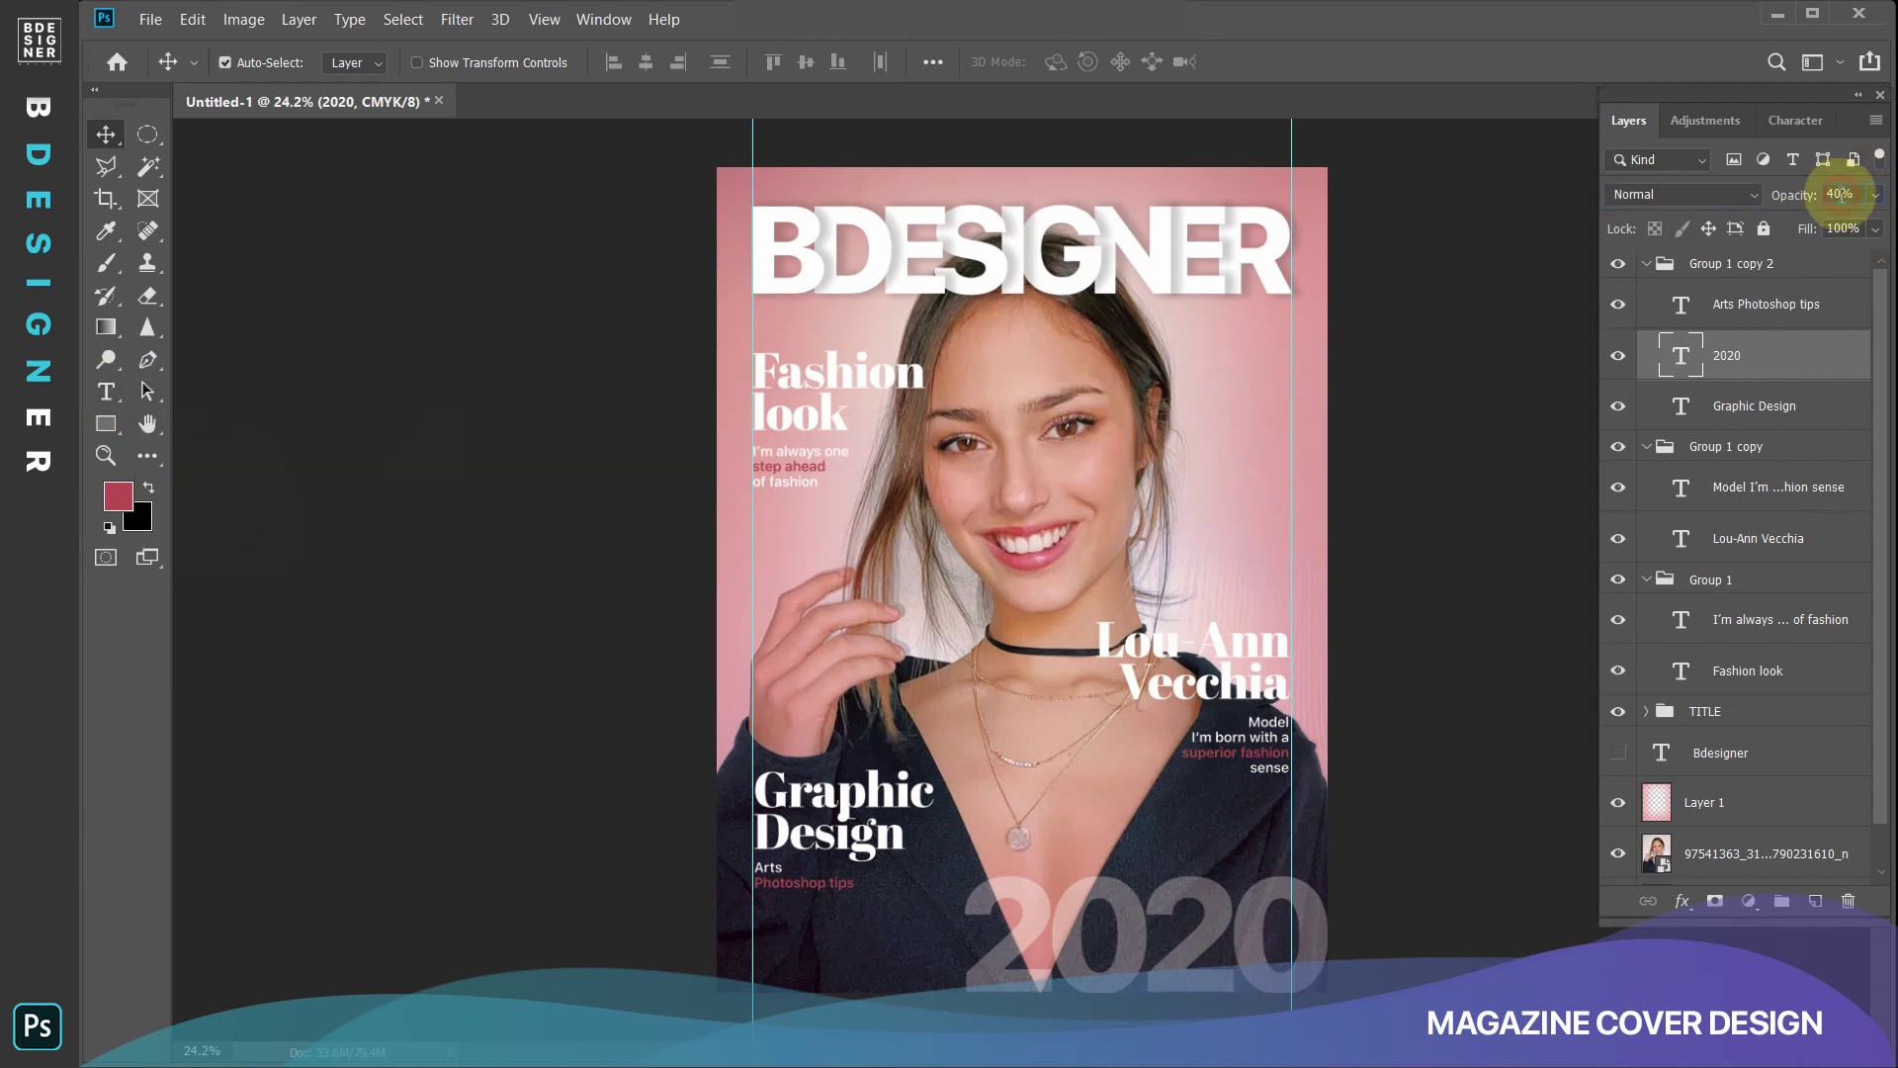
type("42")
key("Return")
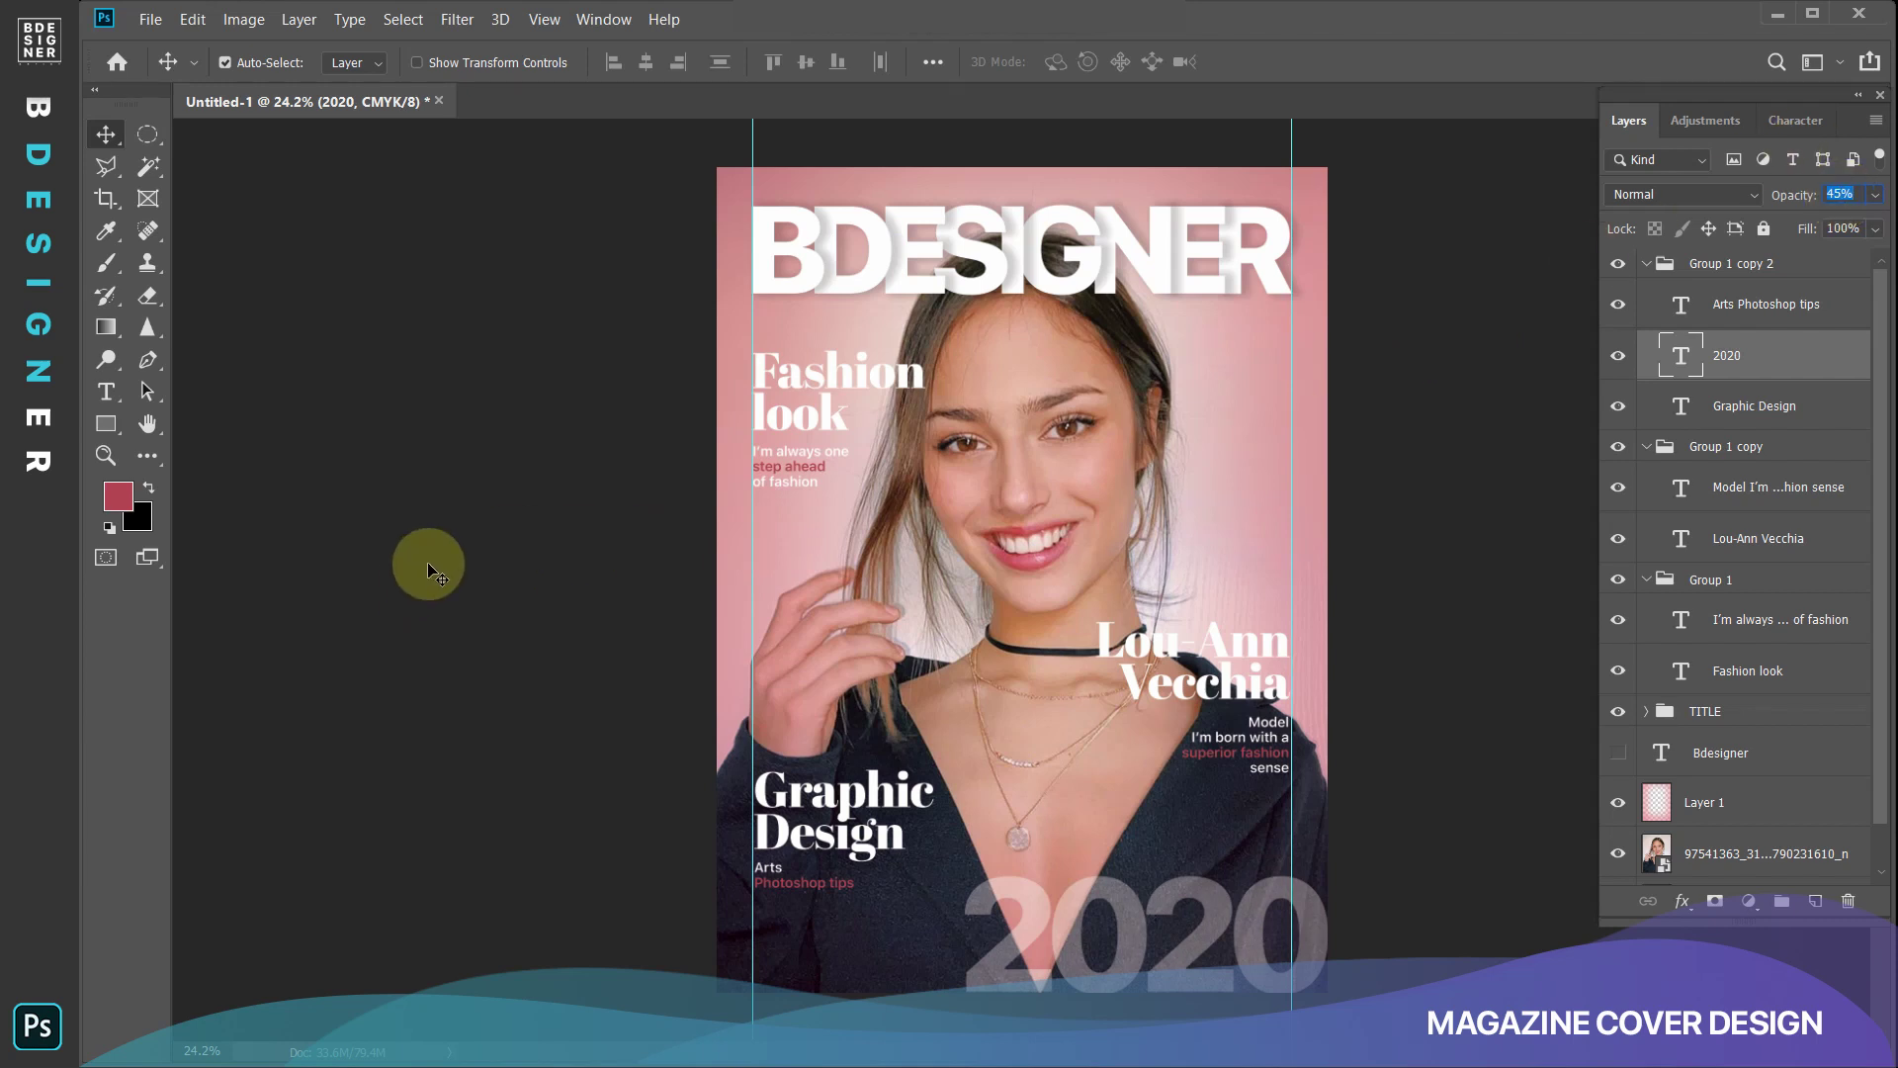
left_click(106, 390)
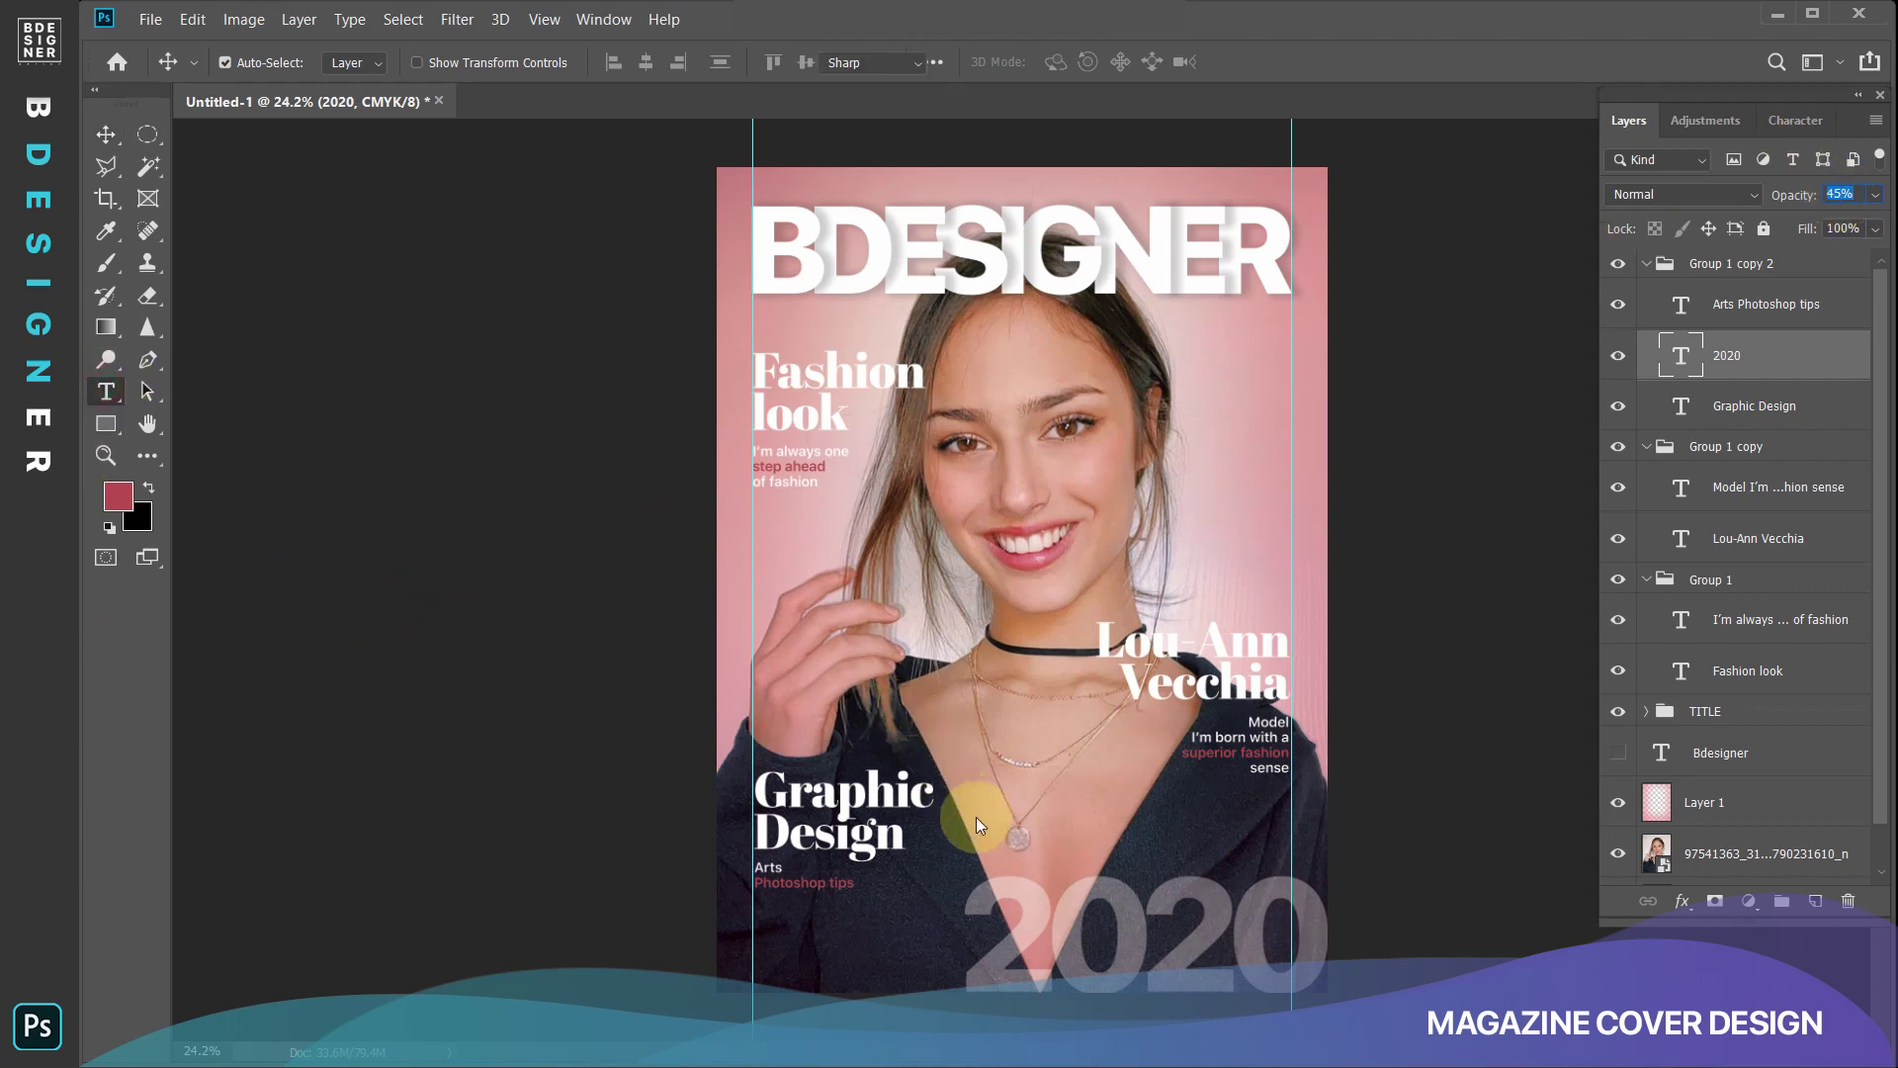
Add BDESIGNER text above 2020 in SF Pro Text Semibold, 22 pt.
left_click(1039, 841)
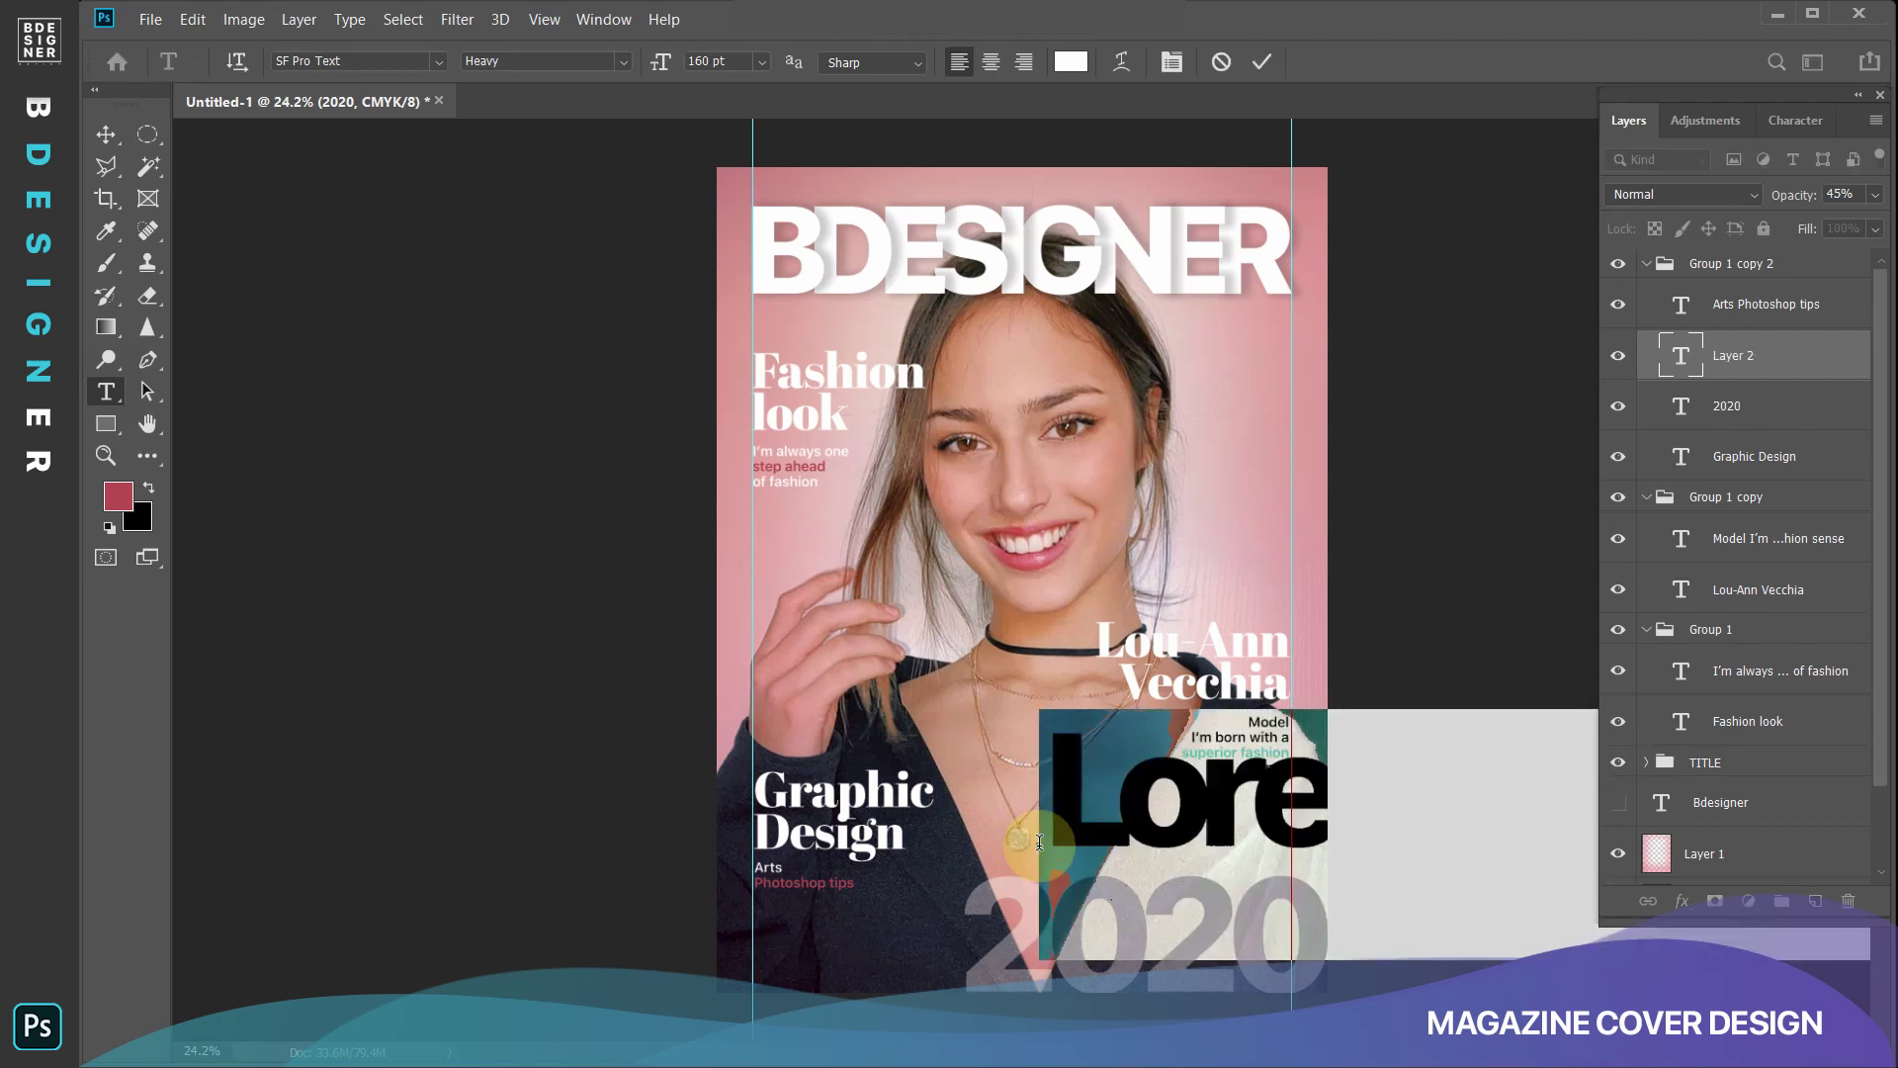
type("B")
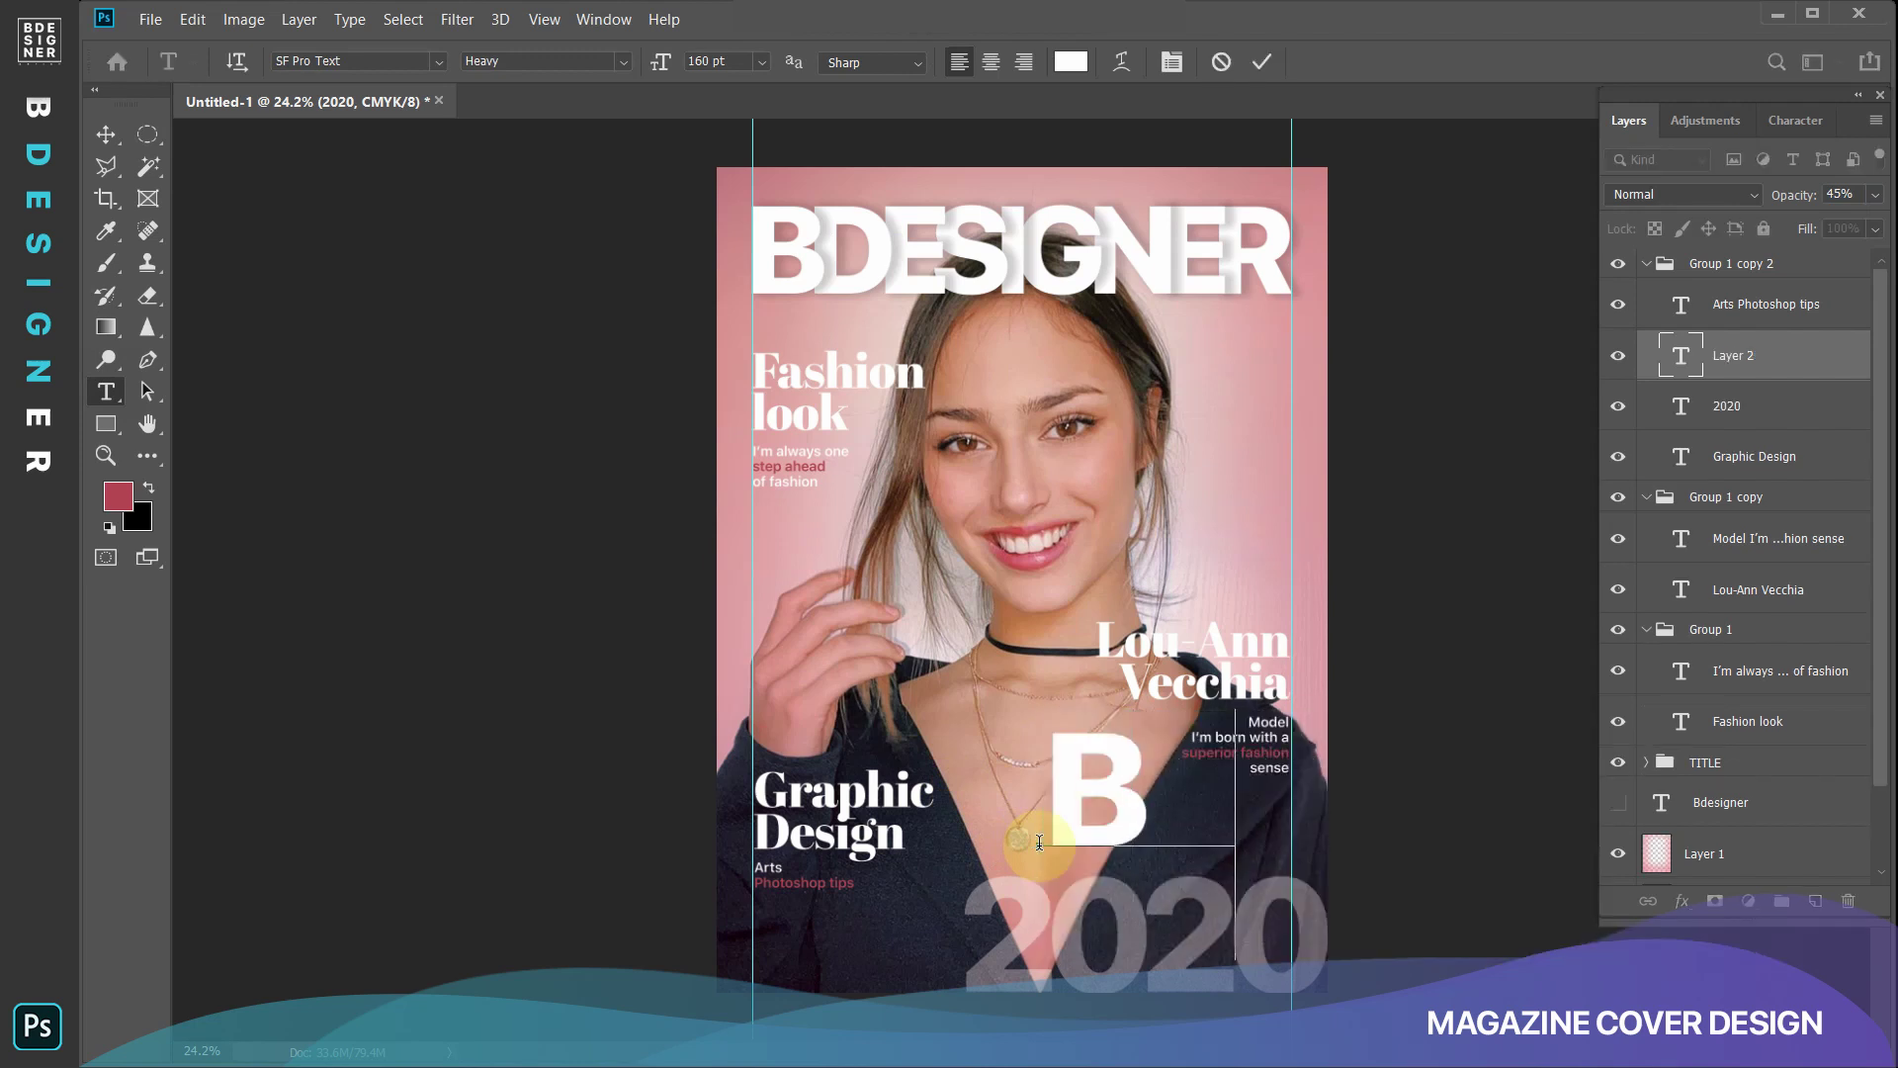
type("DE")
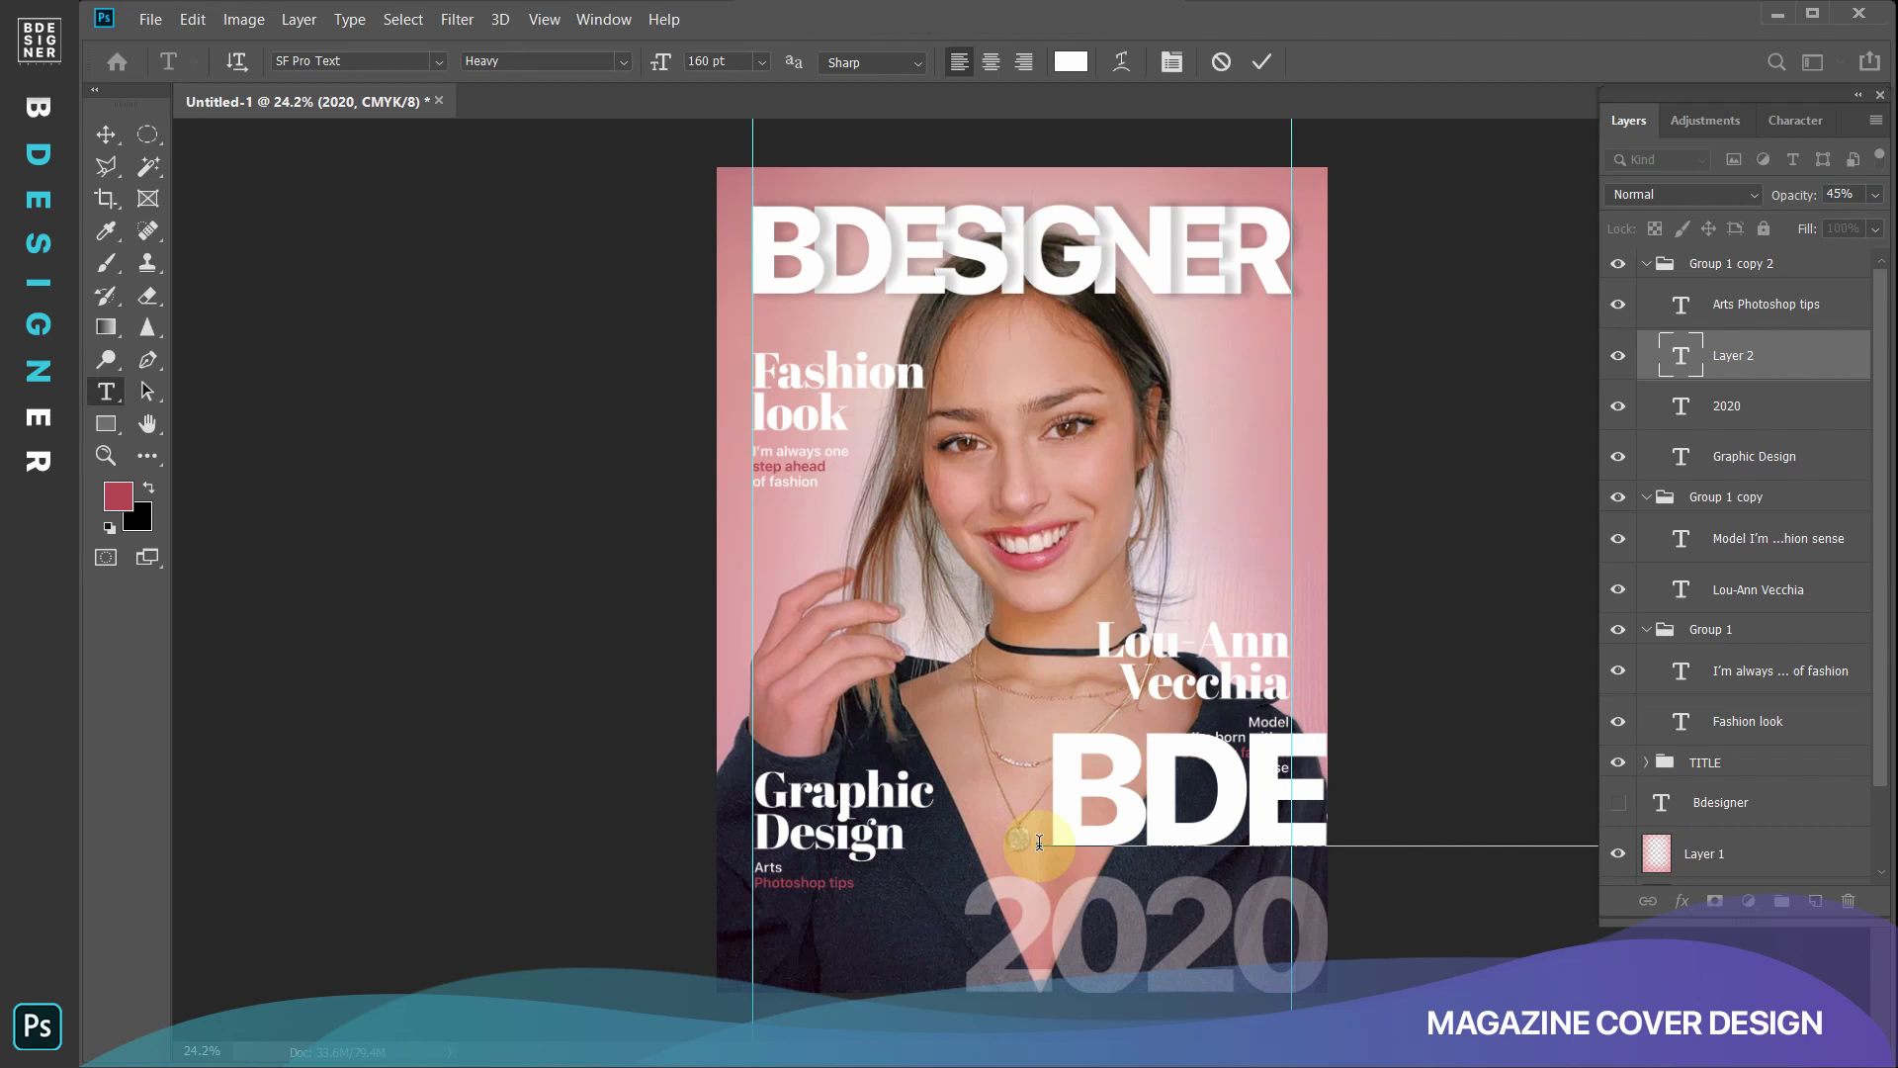
key("ctrl")
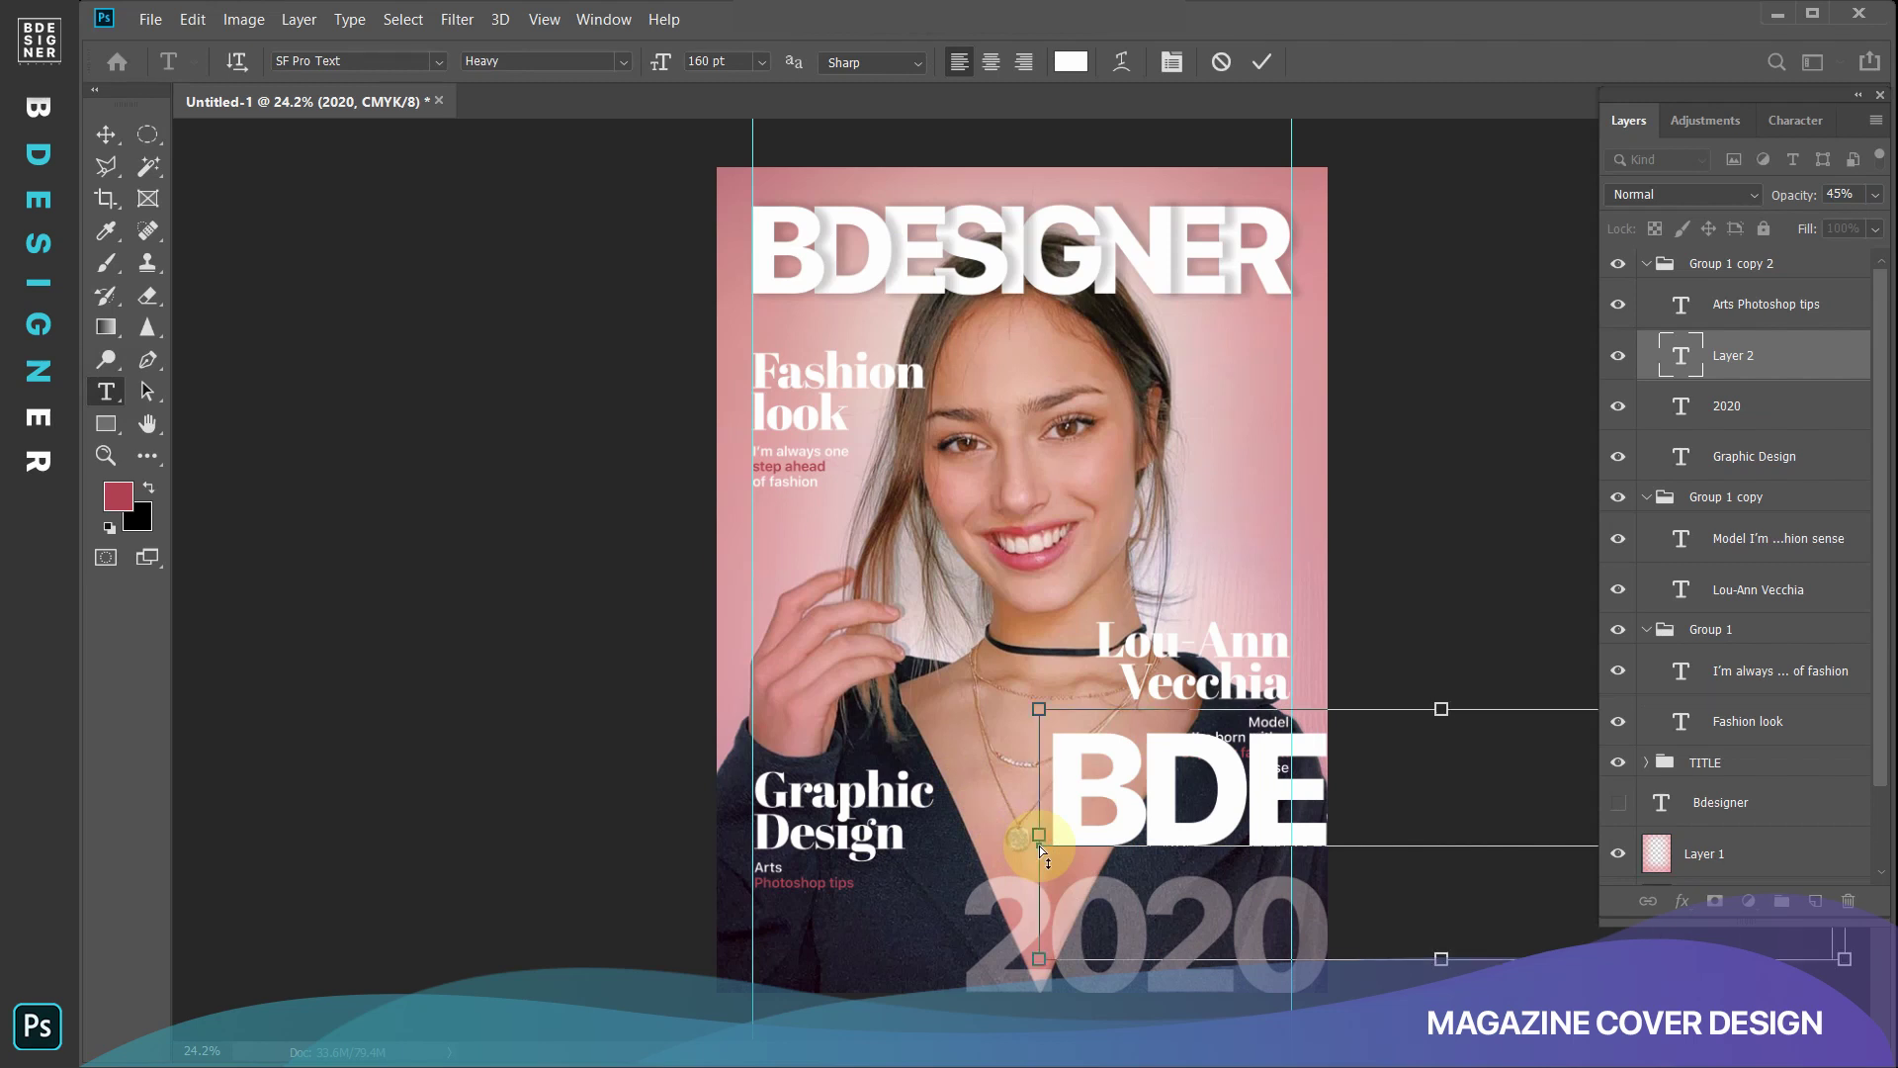
left_click(623, 61)
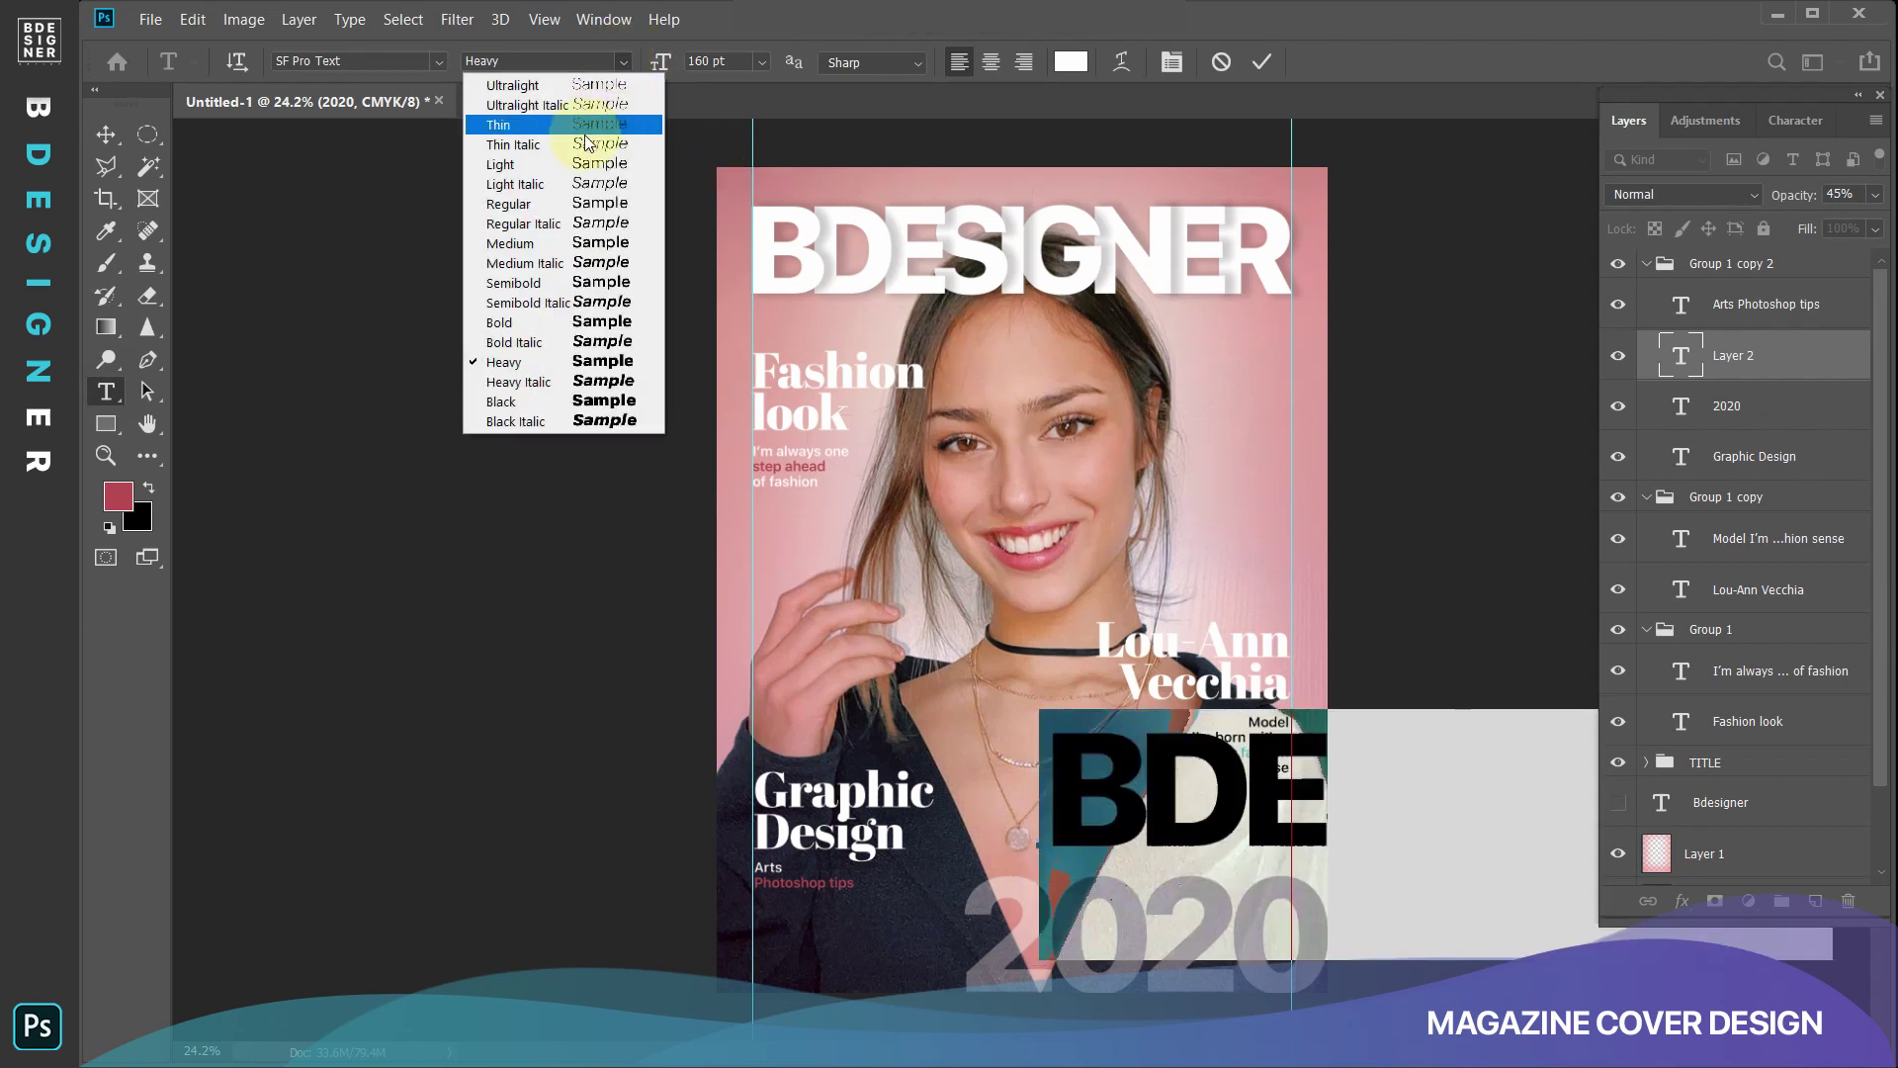
left_click(551, 202)
type("10")
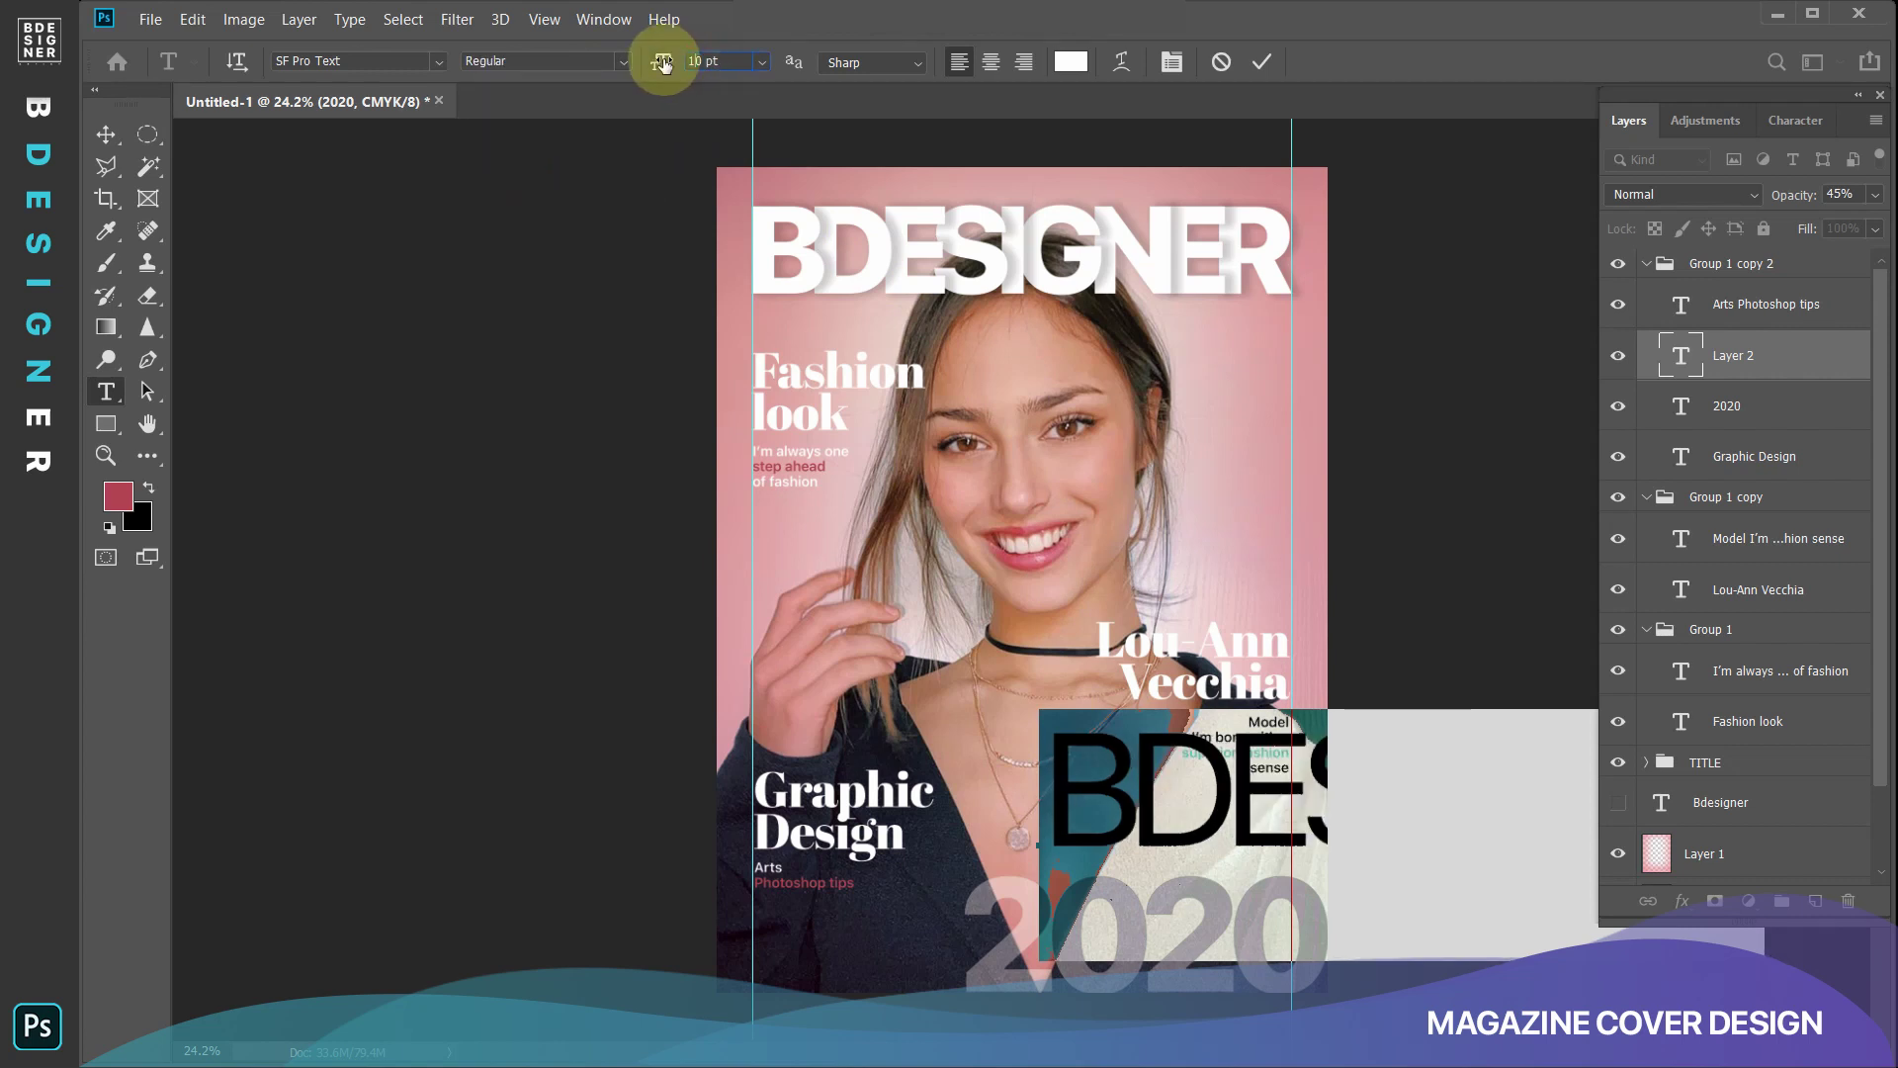
left_click_drag(663, 63, 680, 63)
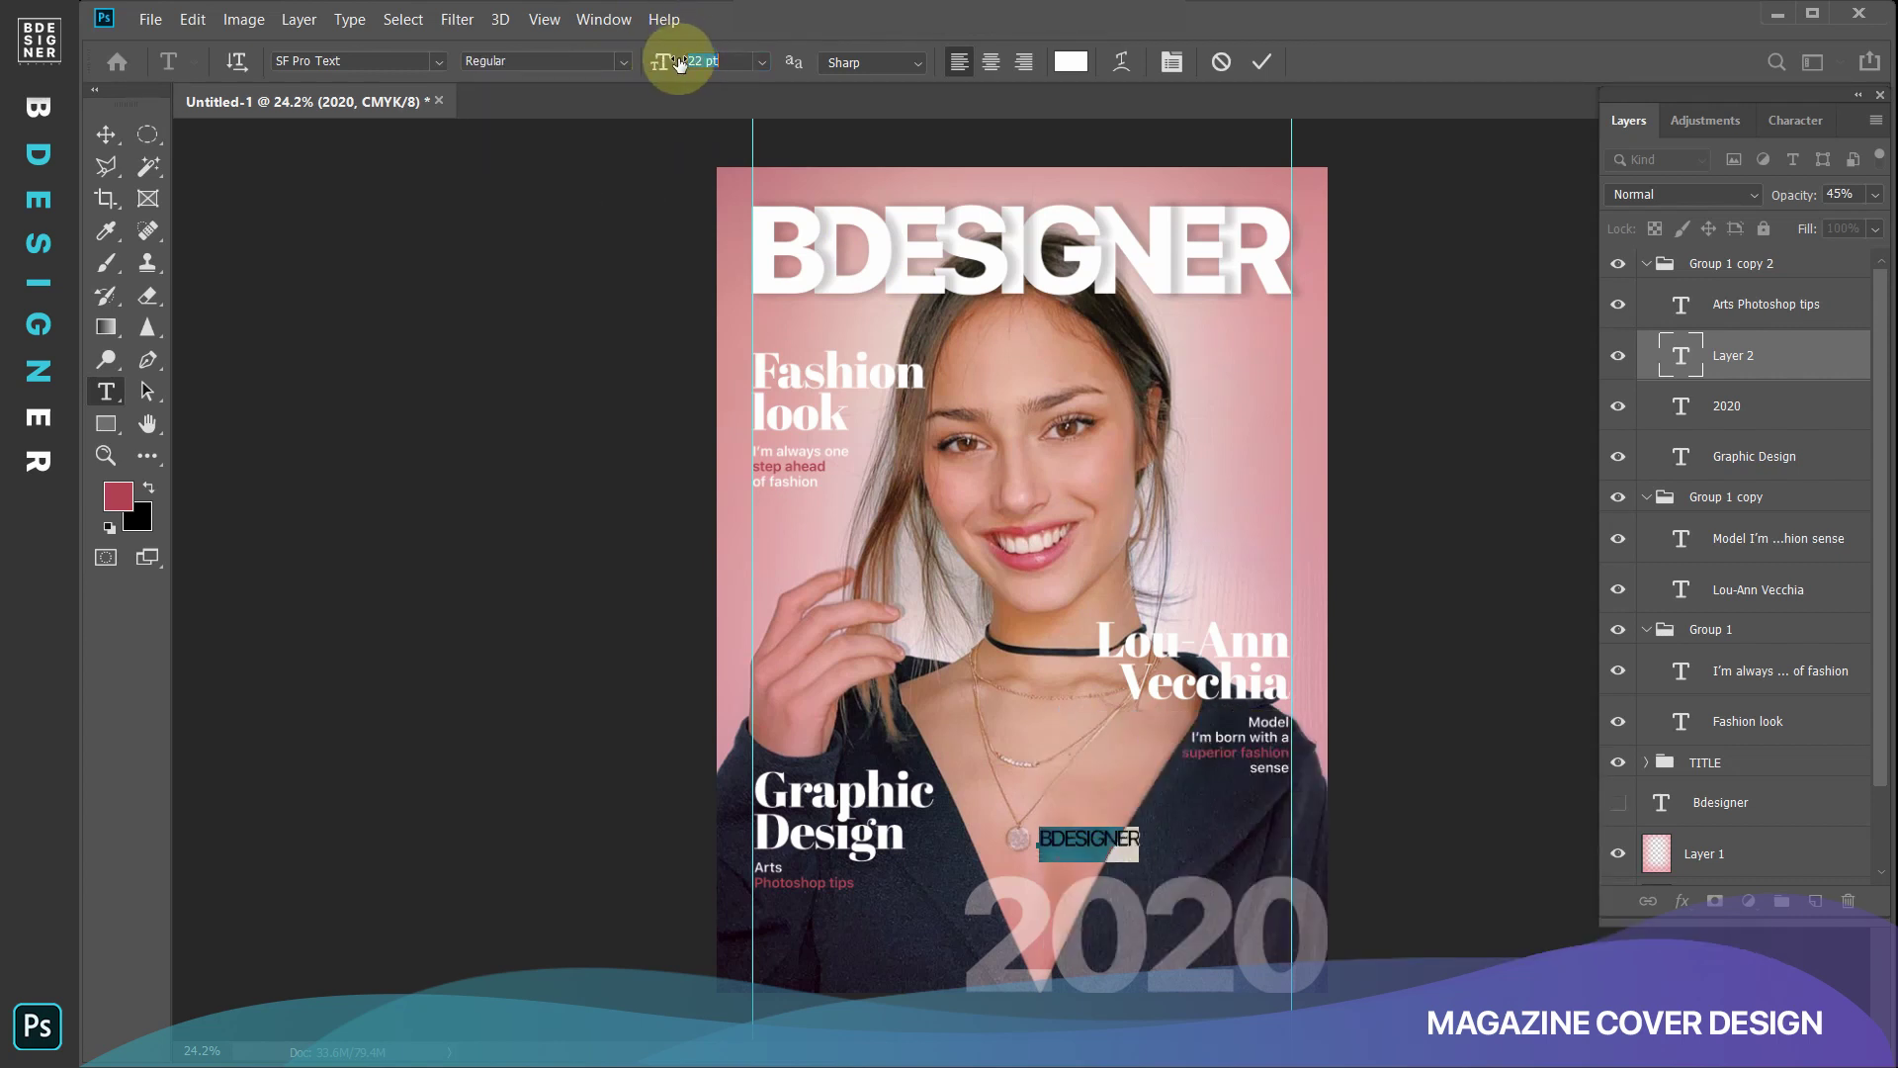
left_click(623, 61)
left_click(553, 288)
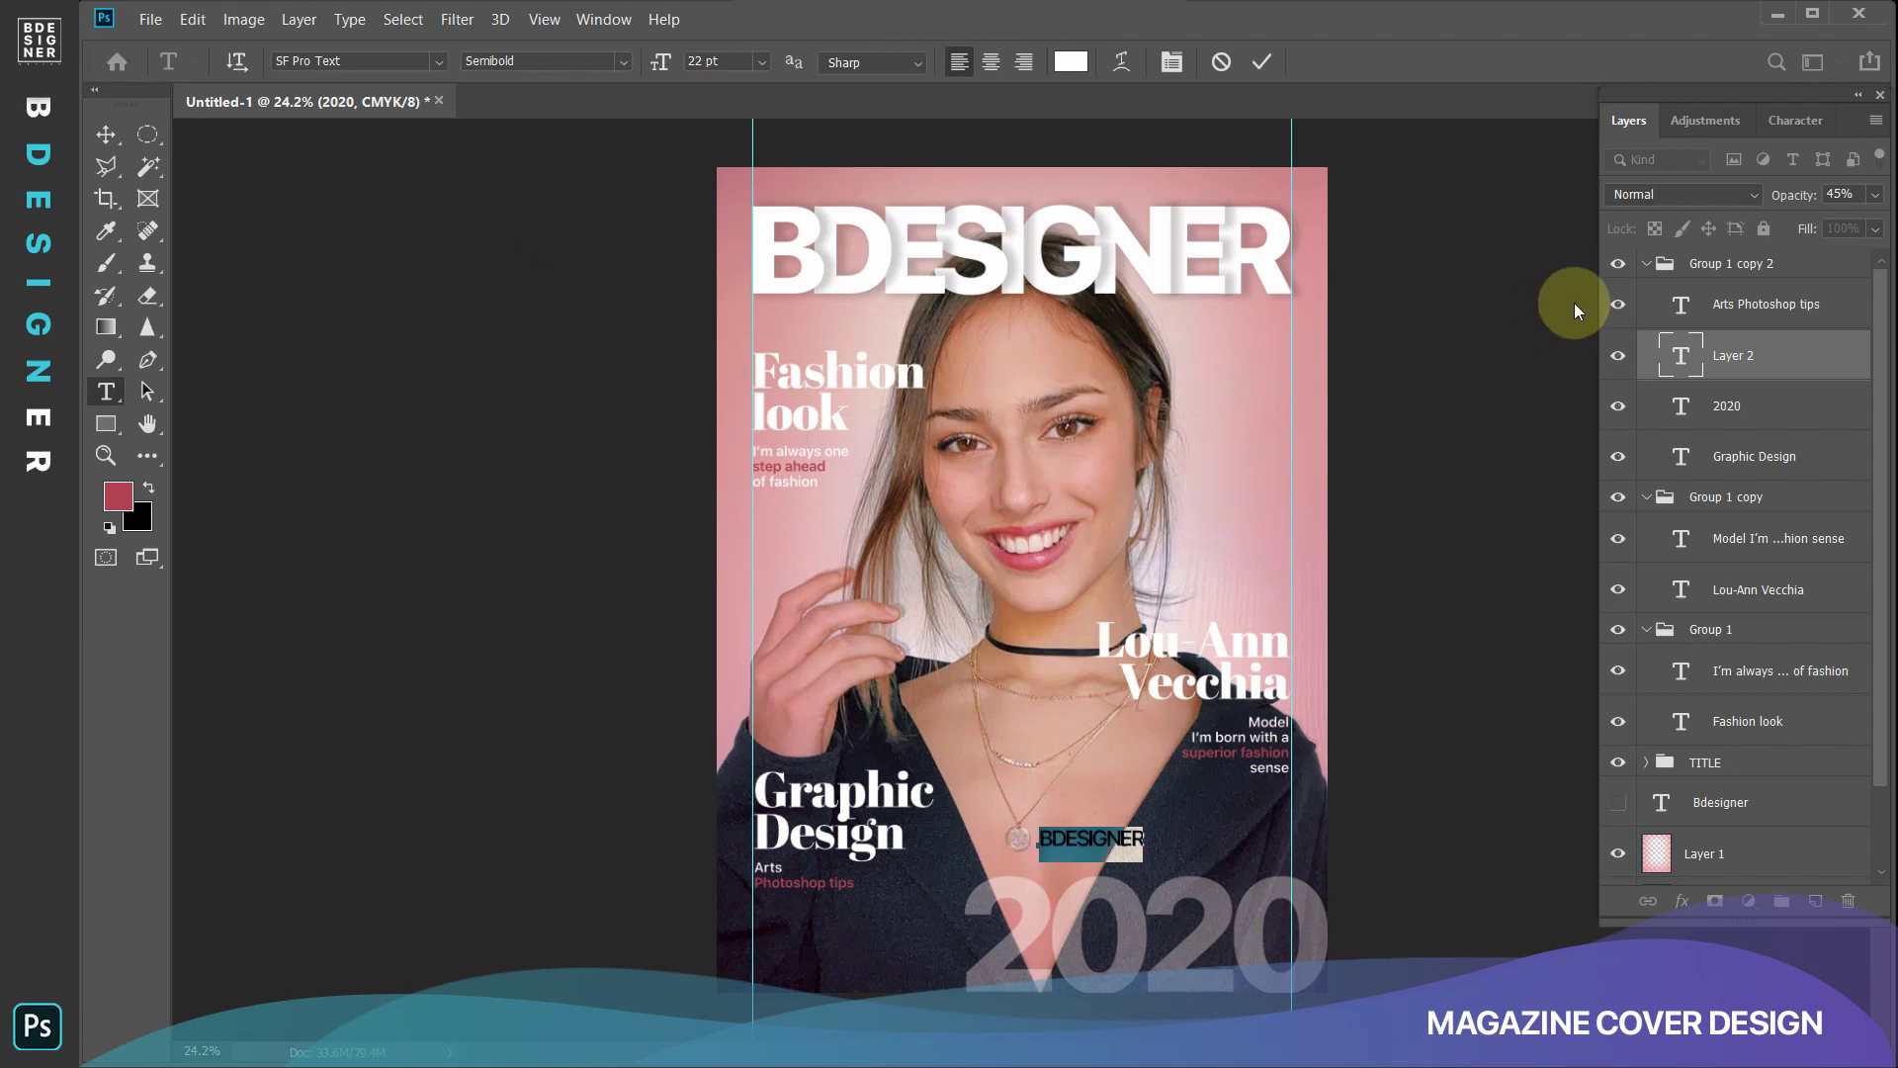
Set BDESIGNER tracking to 1120 and place it just above 2020.
left_click(1795, 120)
left_click_drag(1763, 219, 1832, 219)
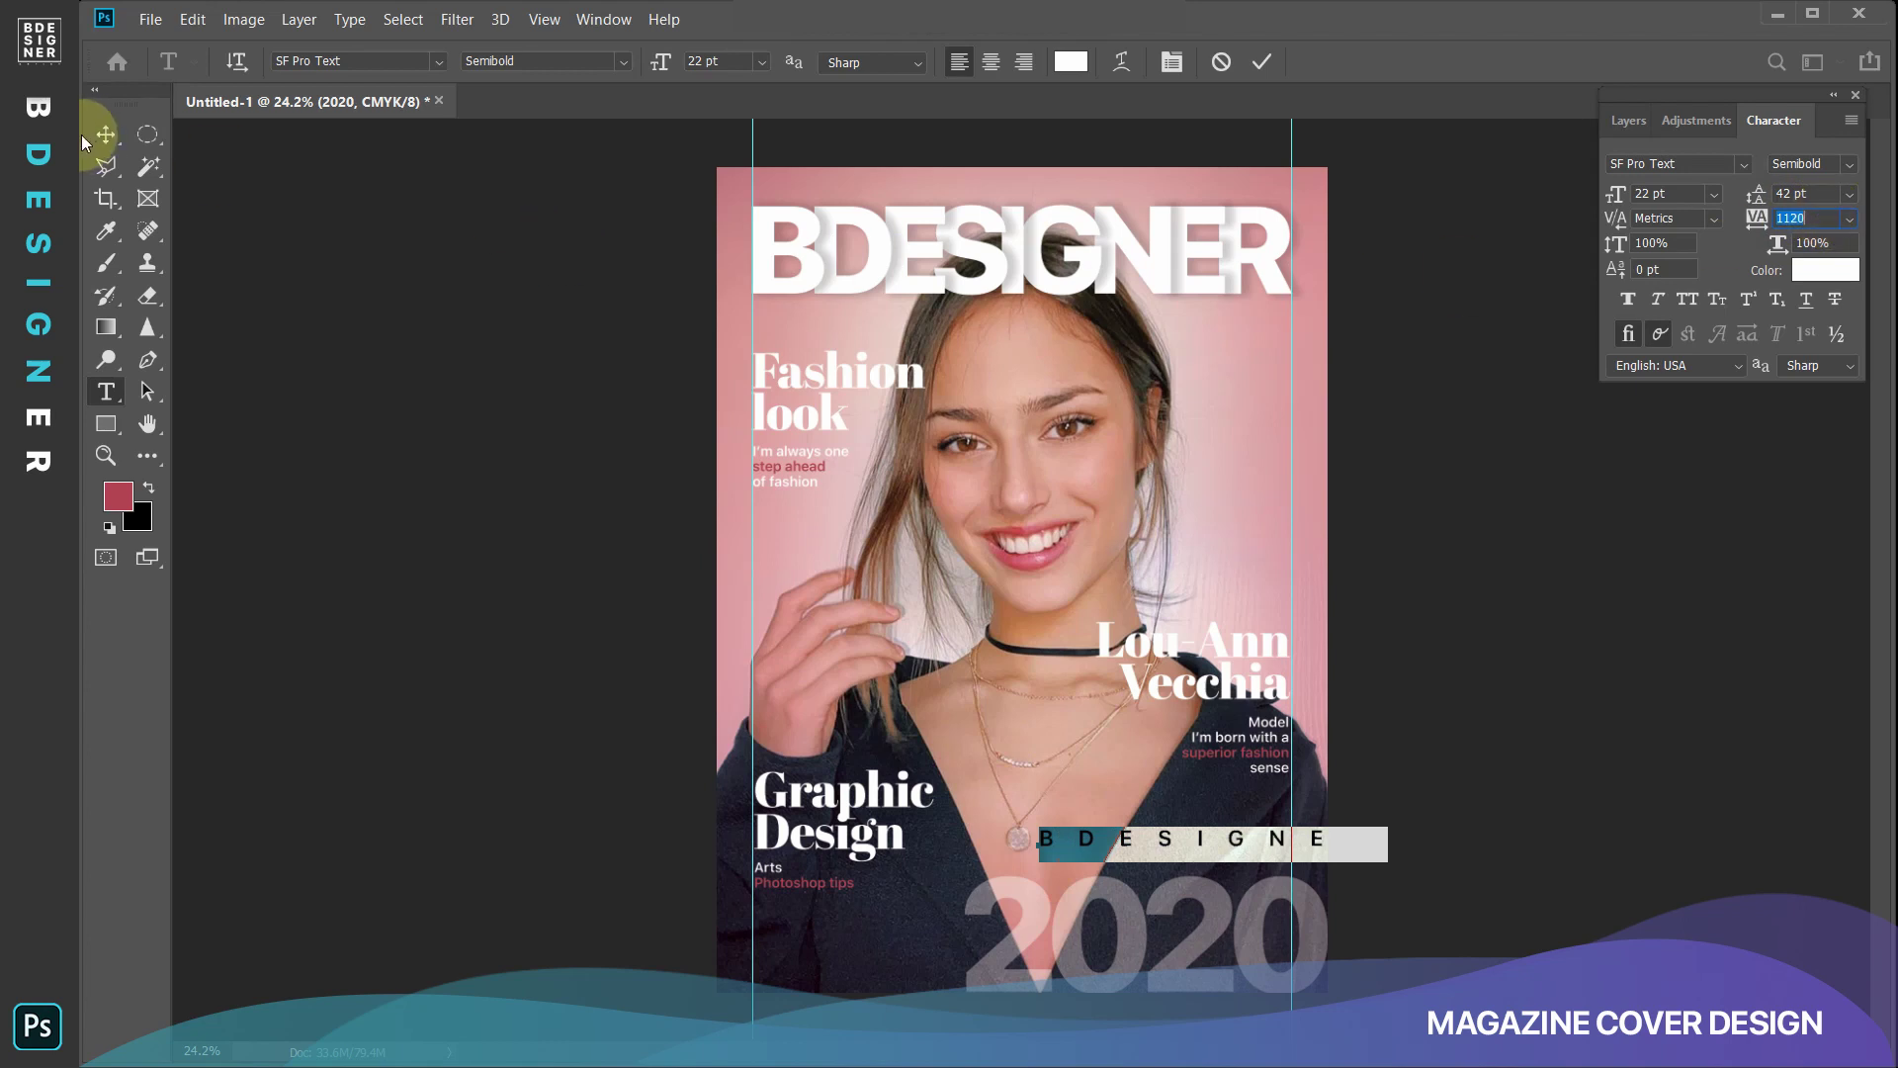
left_click(105, 134)
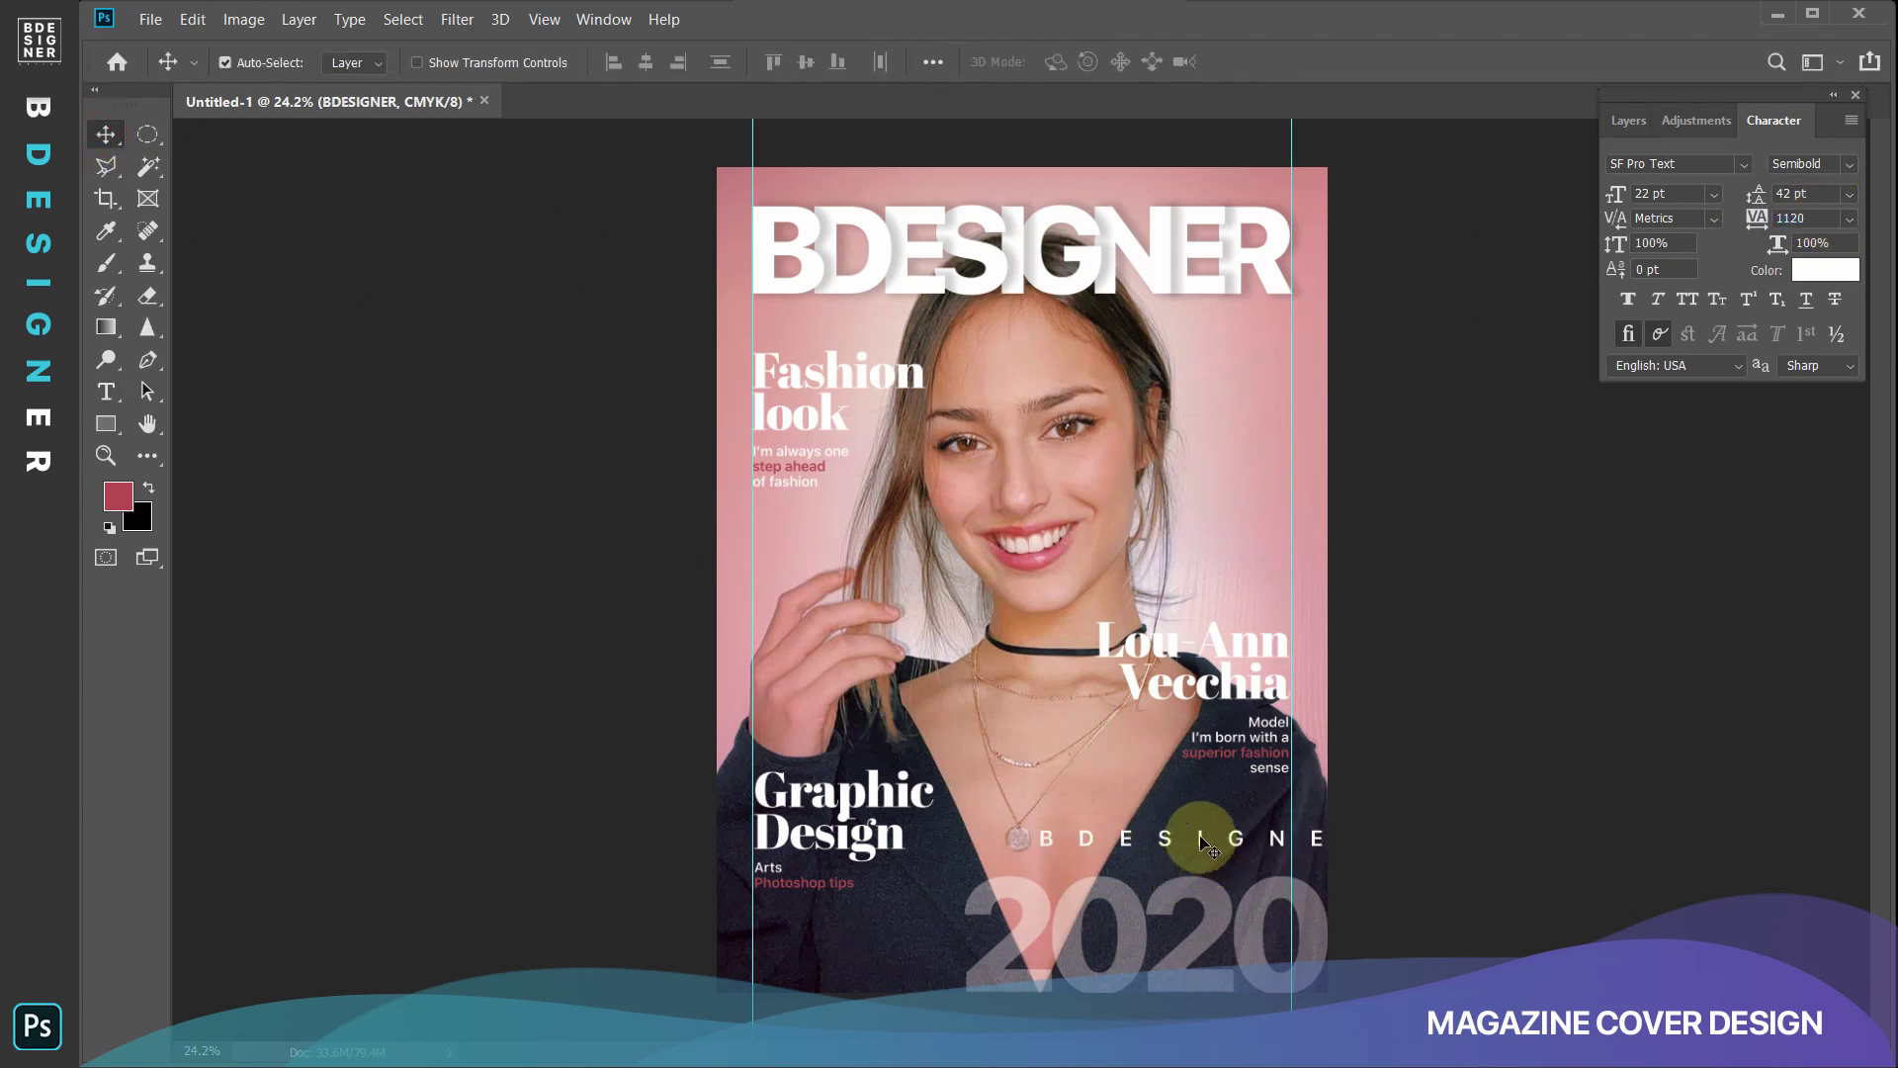
left_click_drag(1202, 842, 1139, 852)
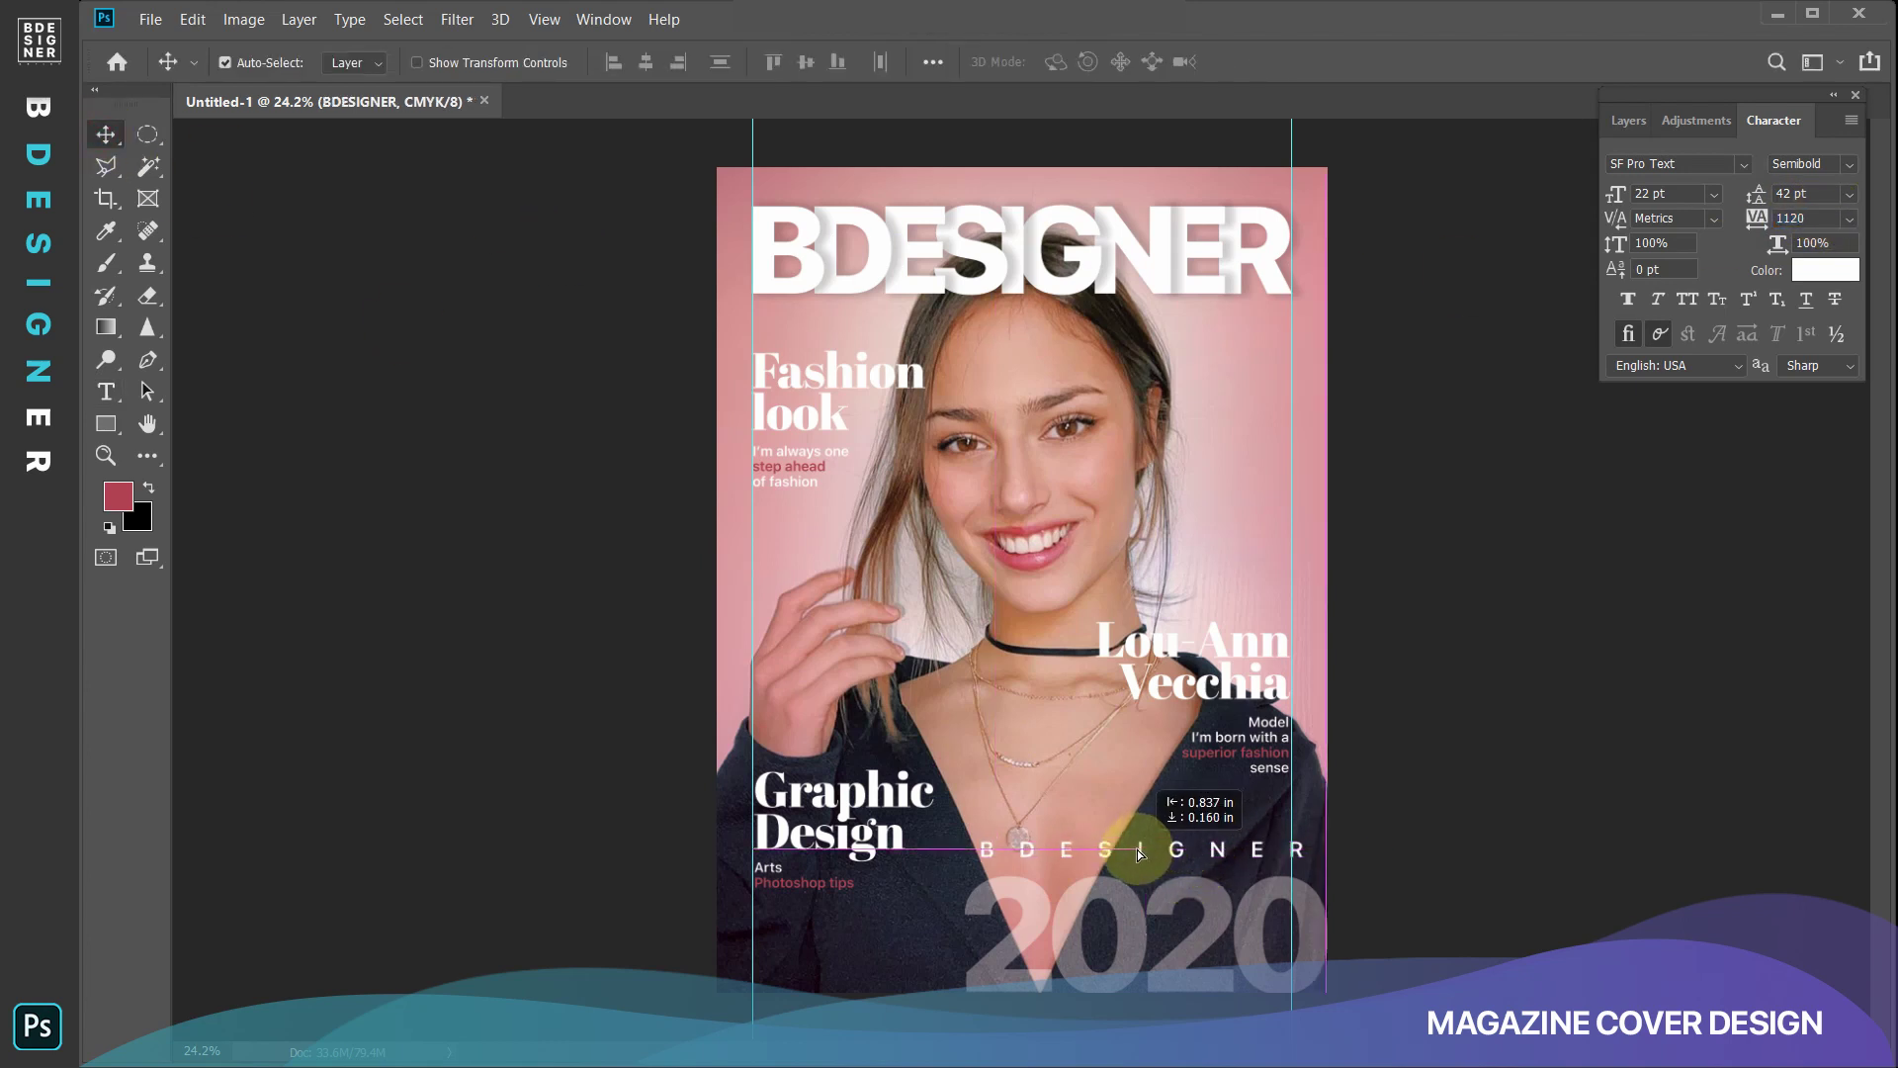